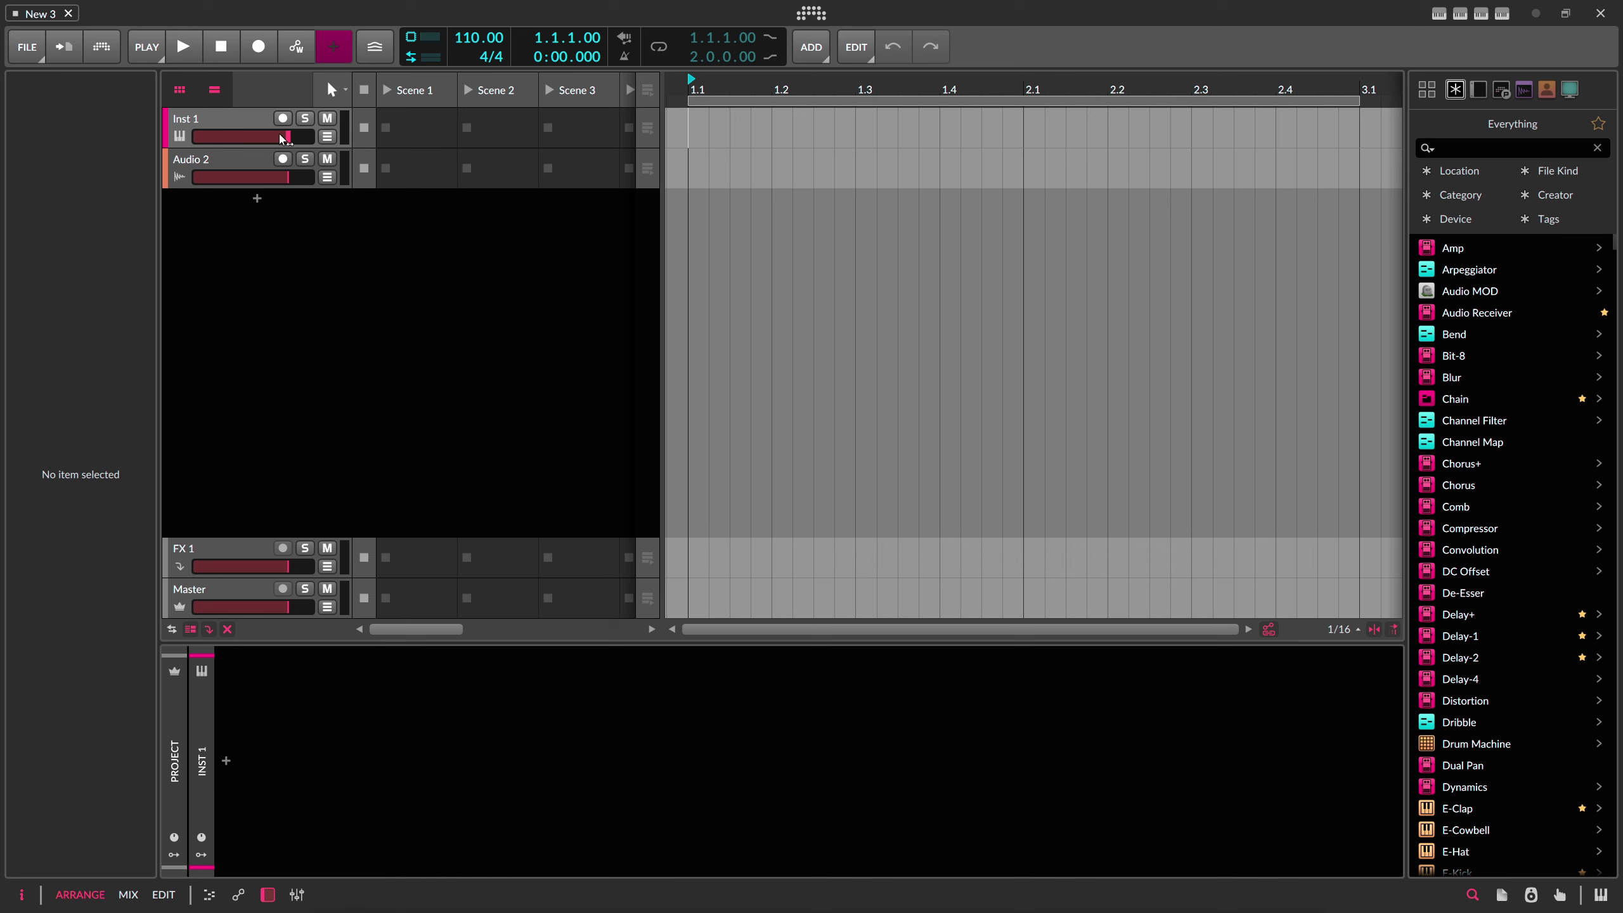
# Step: Delete the Audio 2 track and load the TRITON plug-in onto the Inst 1 track
pyautogui.click(242, 163)
pyautogui.press('Delete')
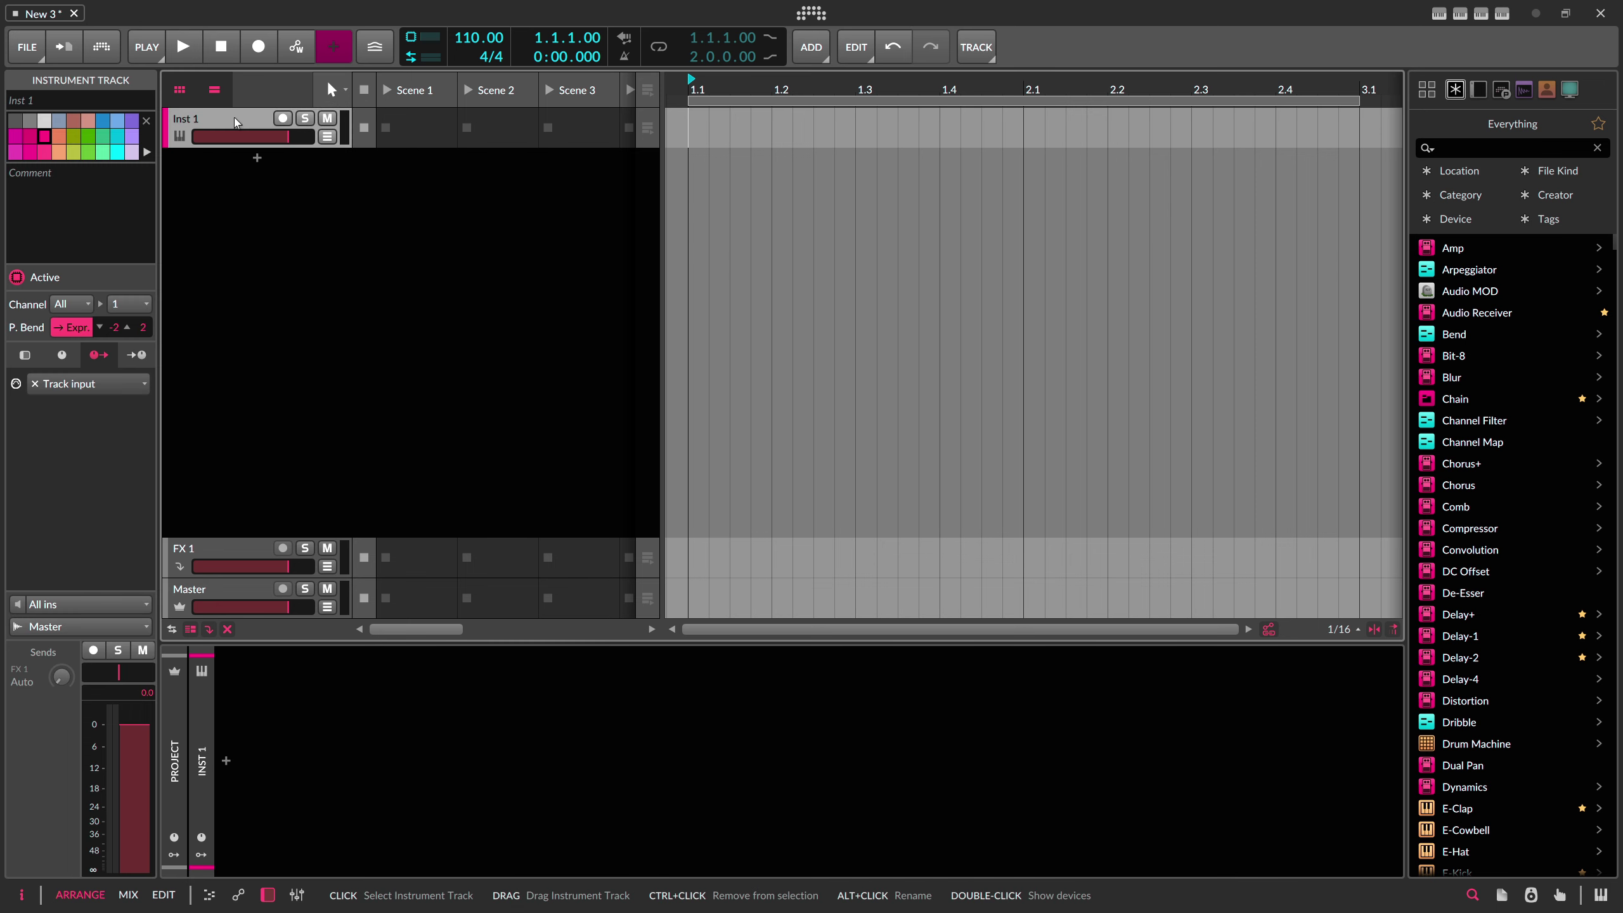
pyautogui.click(226, 760)
pyautogui.write('triton')
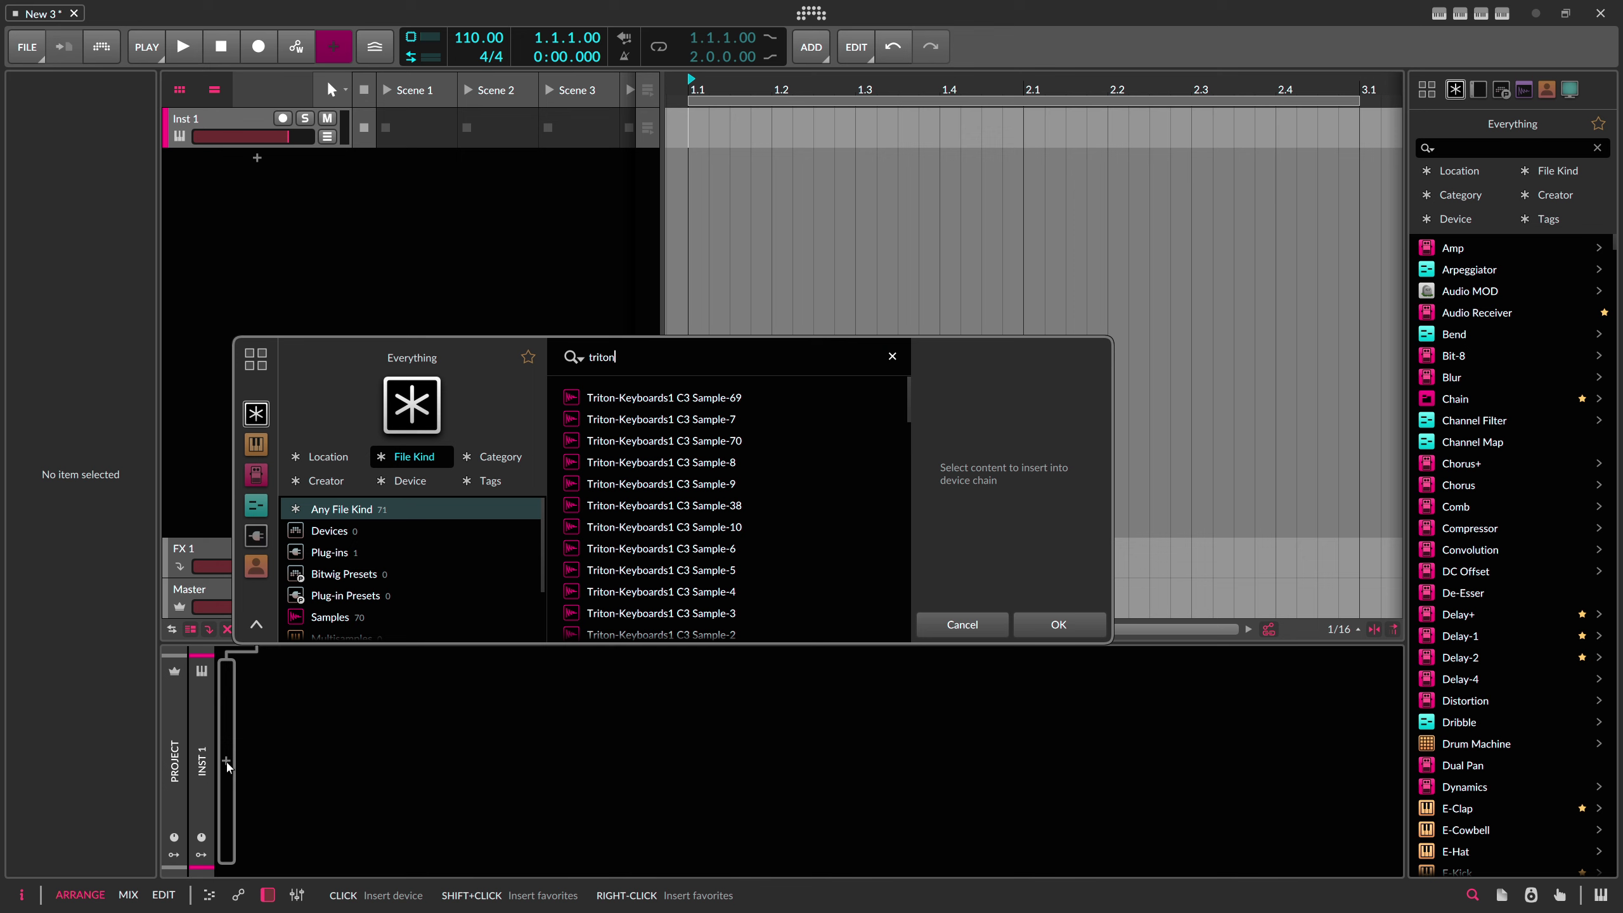
pyautogui.scroll(-15, 806, 439)
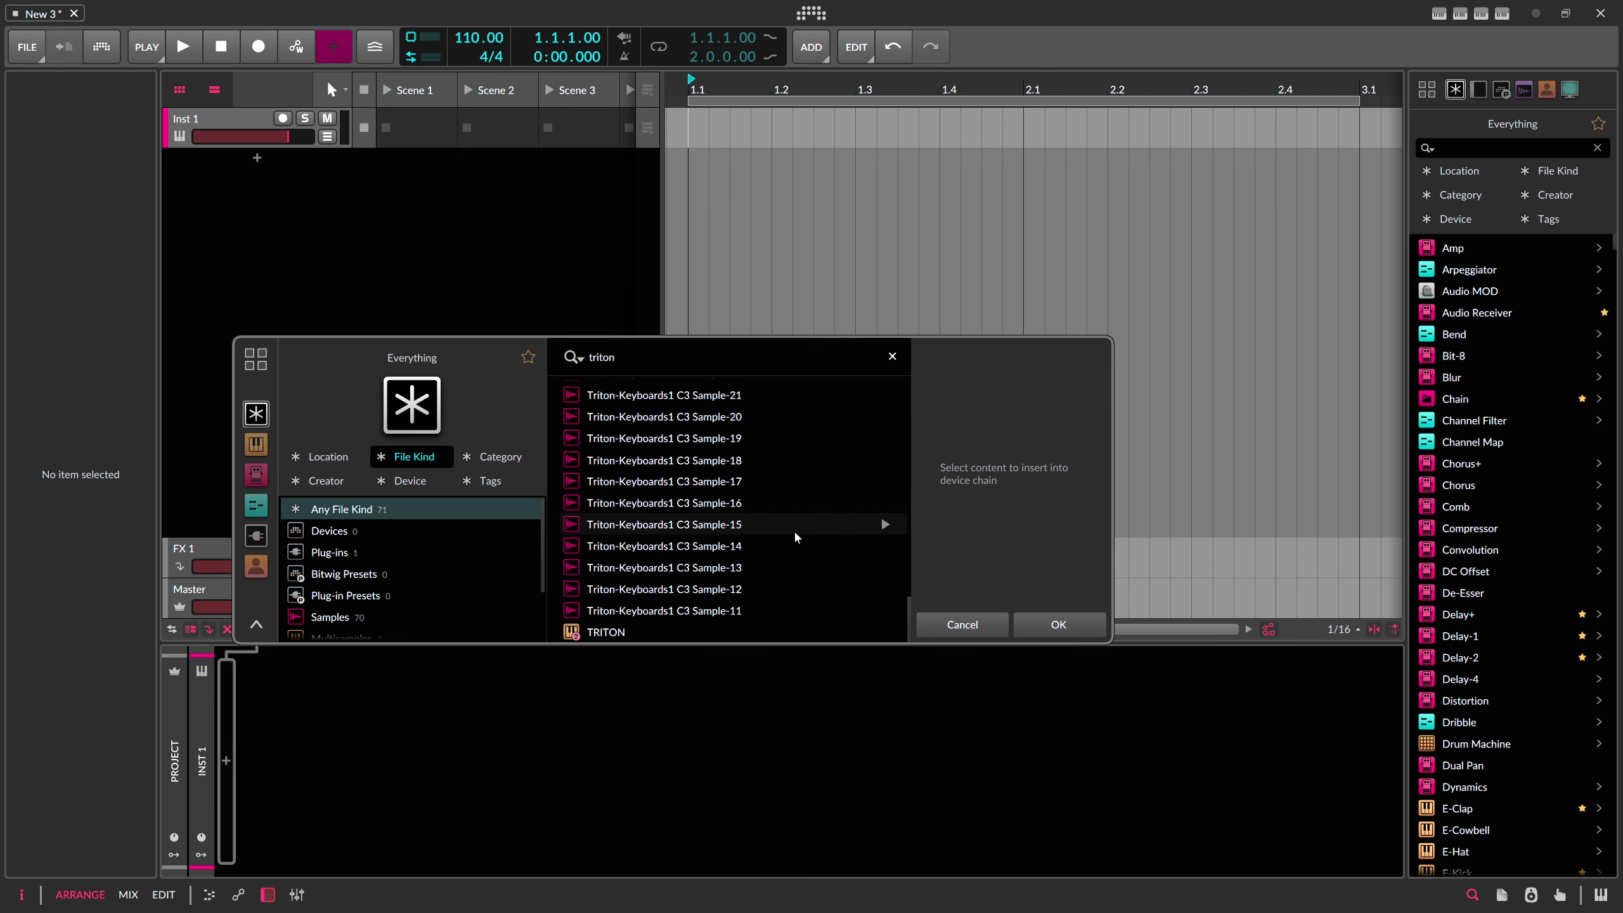
pyautogui.doubleClick(676, 615)
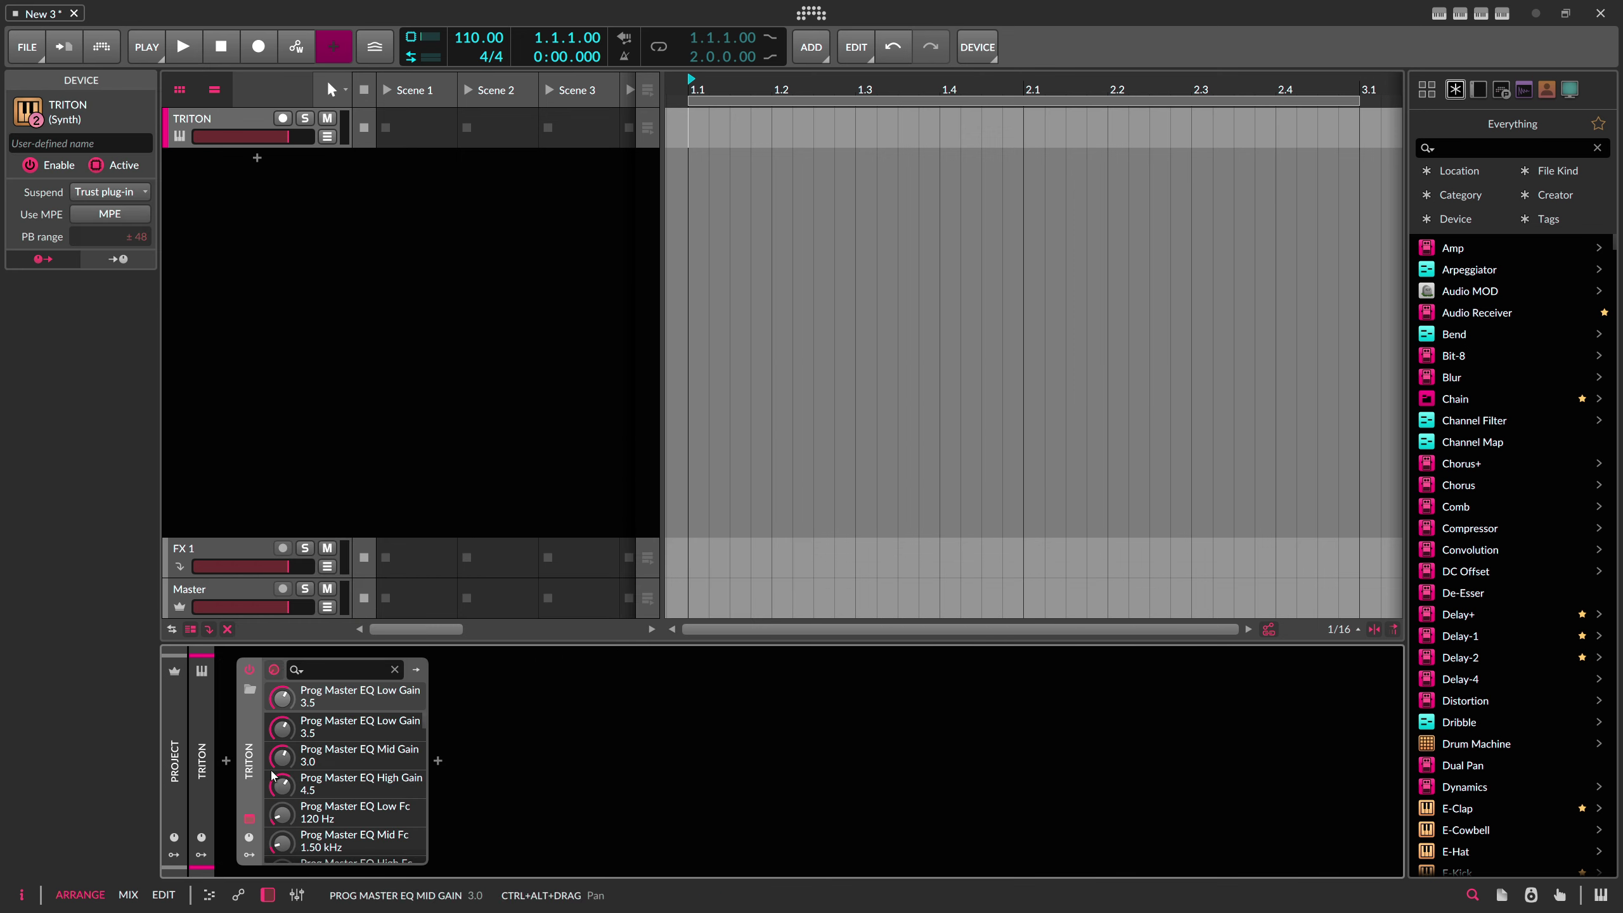
# Step: Open the TRITON plug-in window in trial mode and filter its program browser to the Bell/Mallet category
pyautogui.click(250, 819)
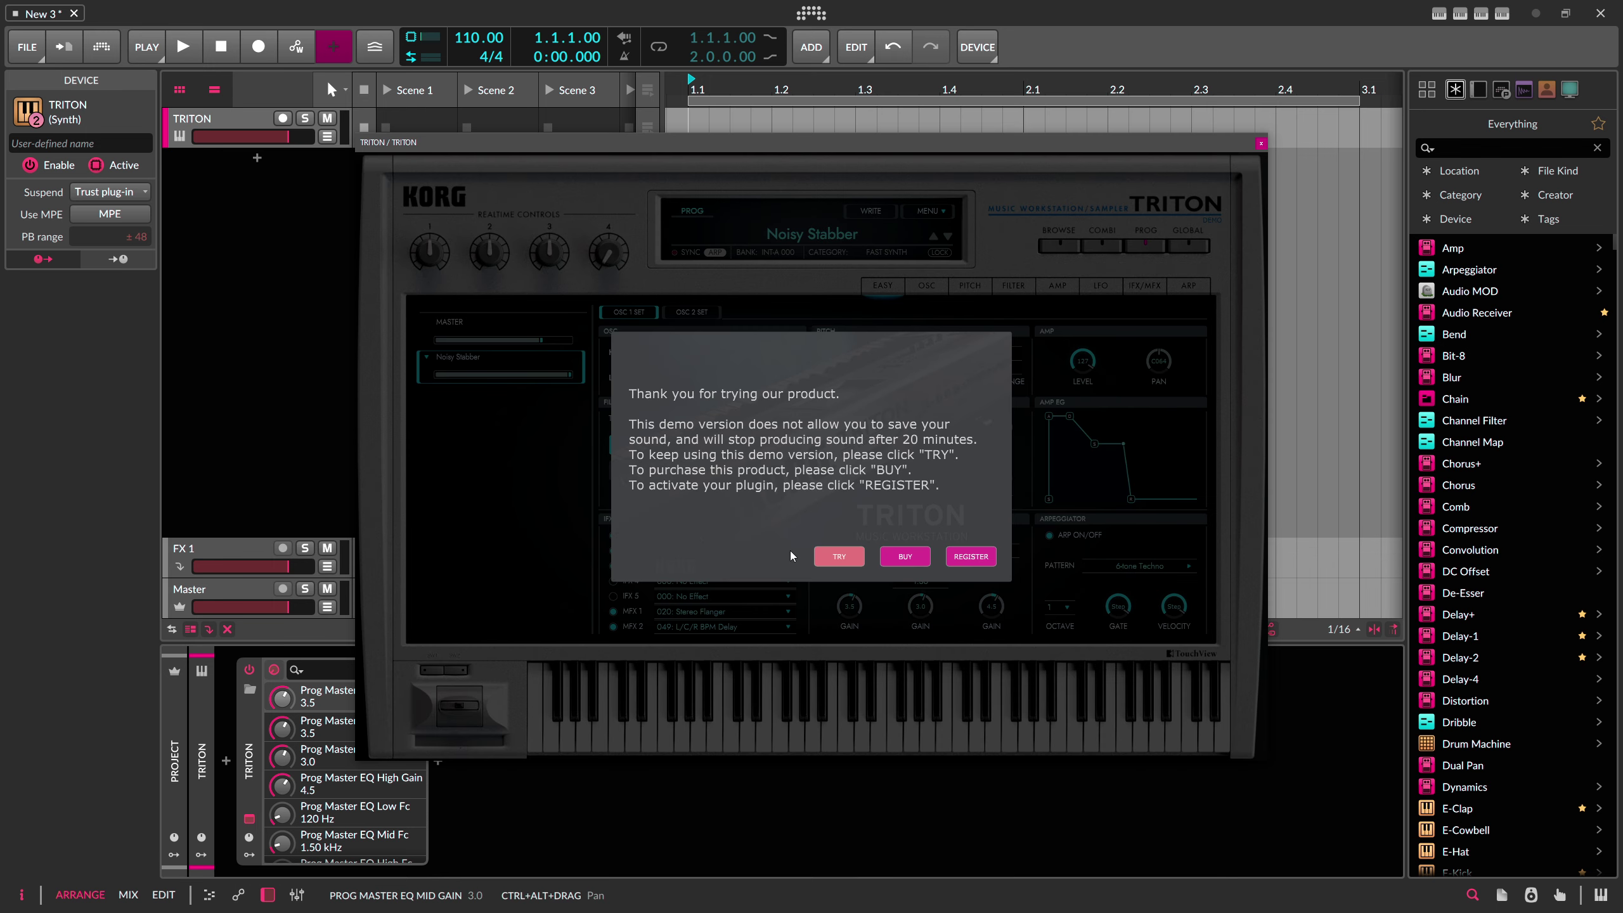
pyautogui.click(839, 556)
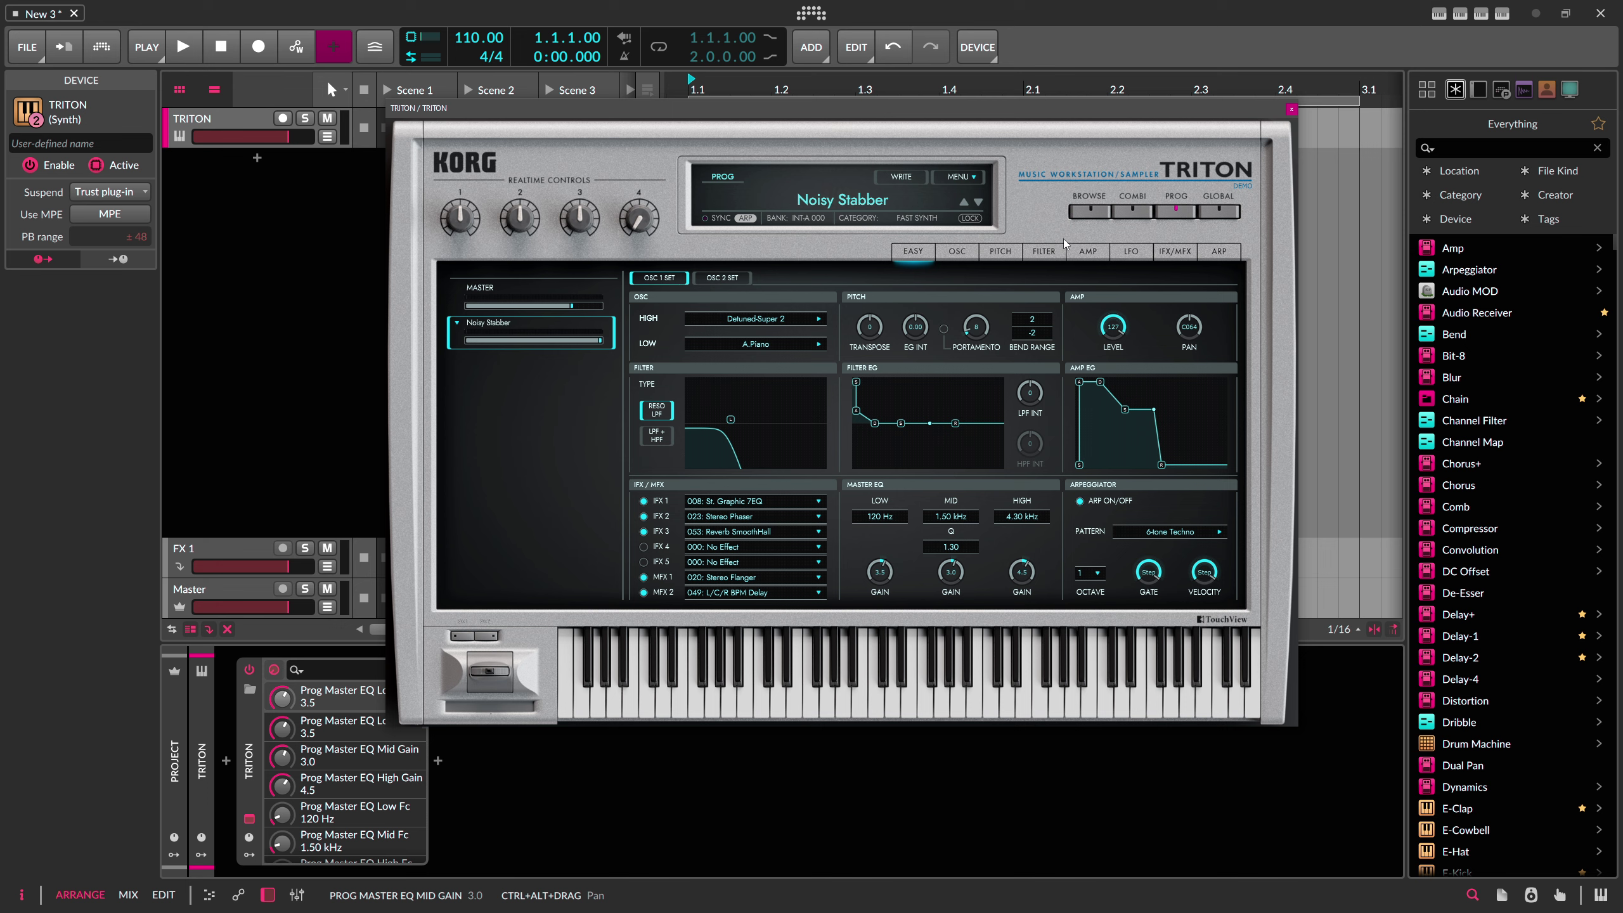
pyautogui.click(1088, 211)
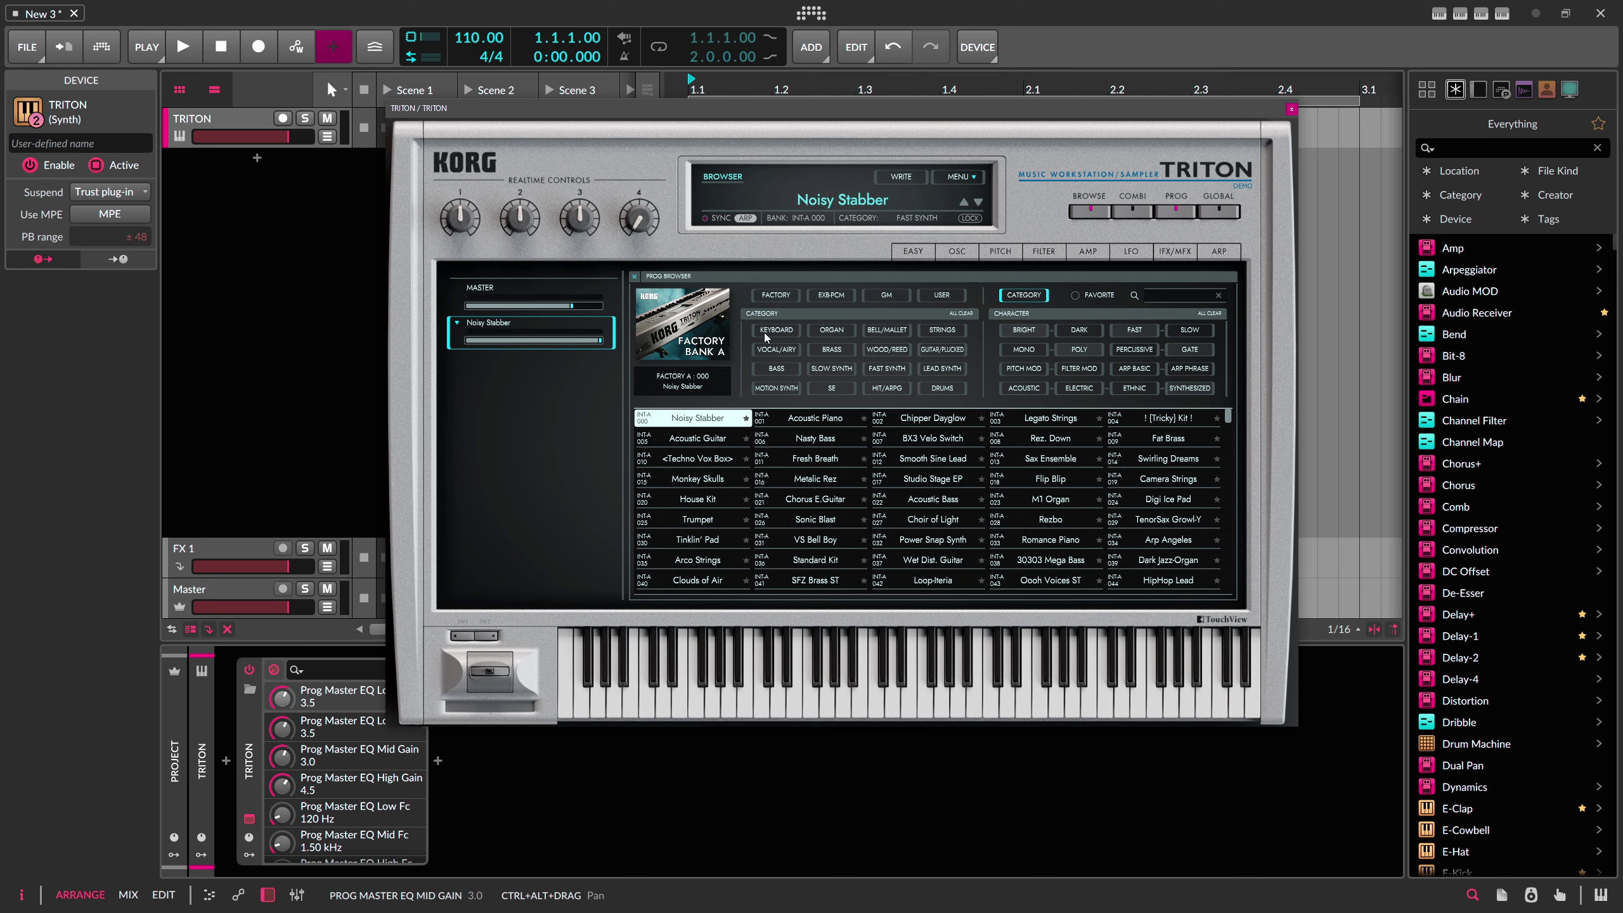
pyautogui.click(885, 331)
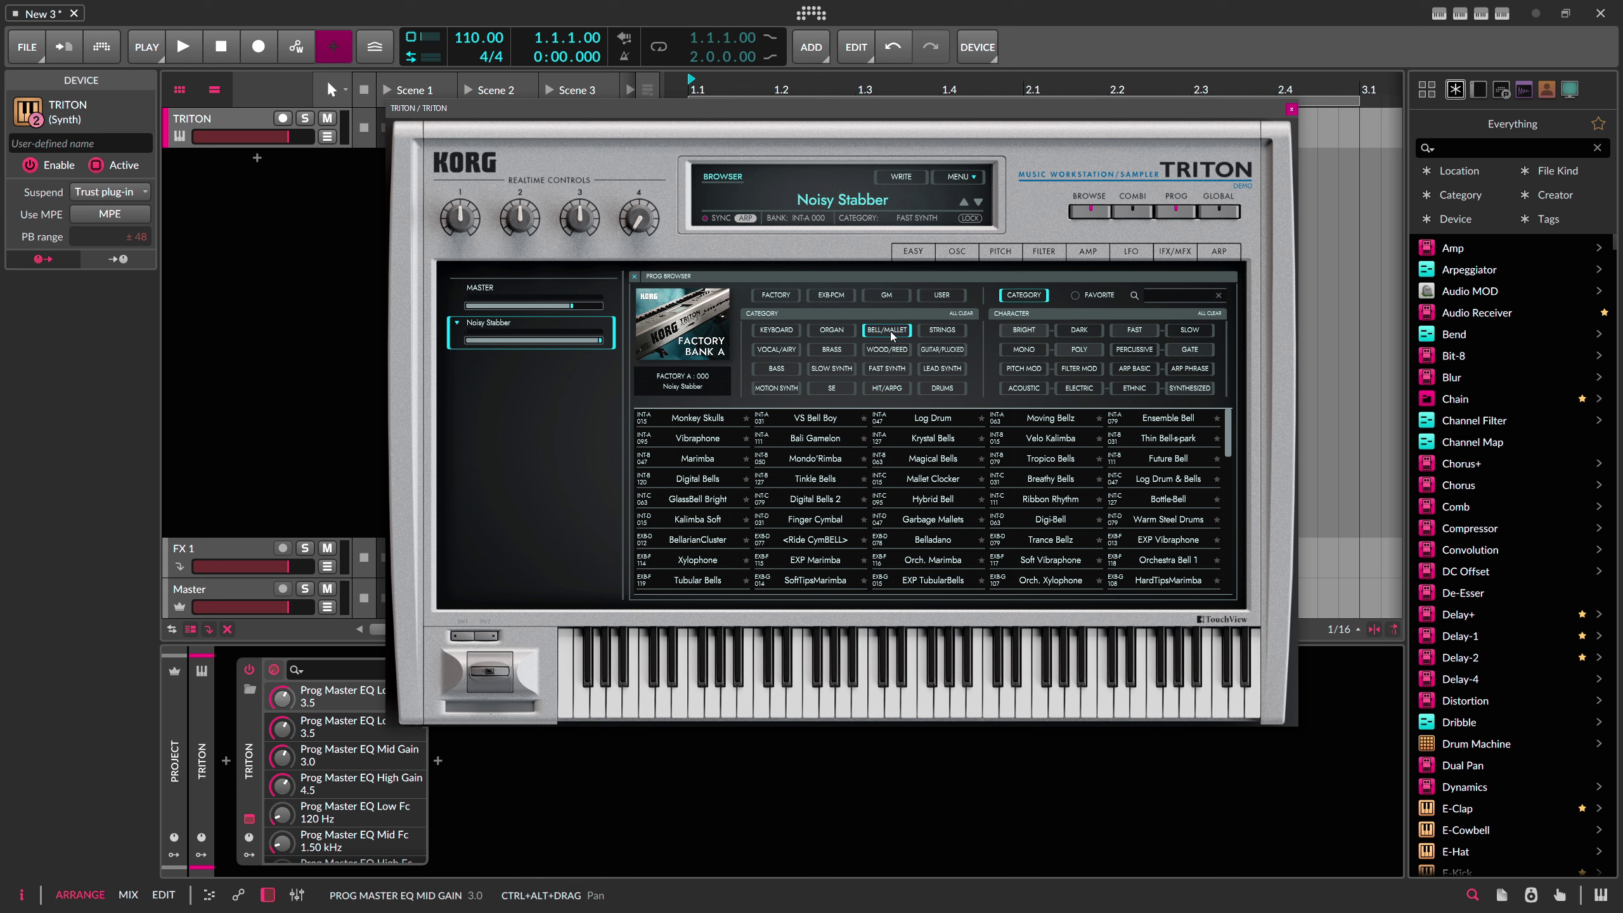
pyautogui.click(773, 332)
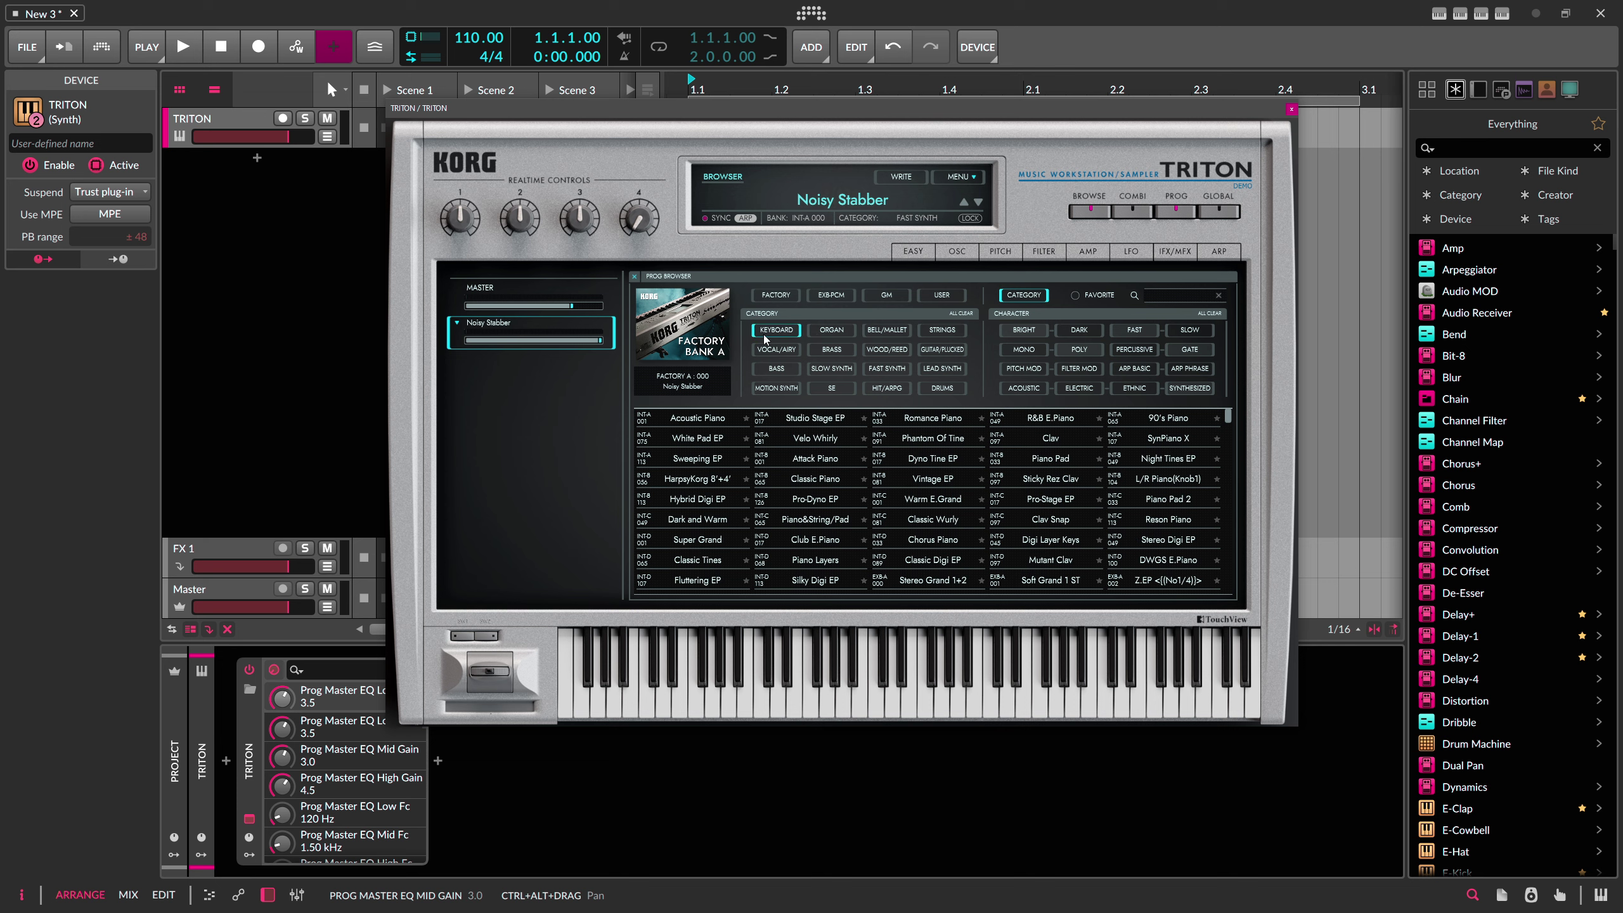
pyautogui.click(888, 331)
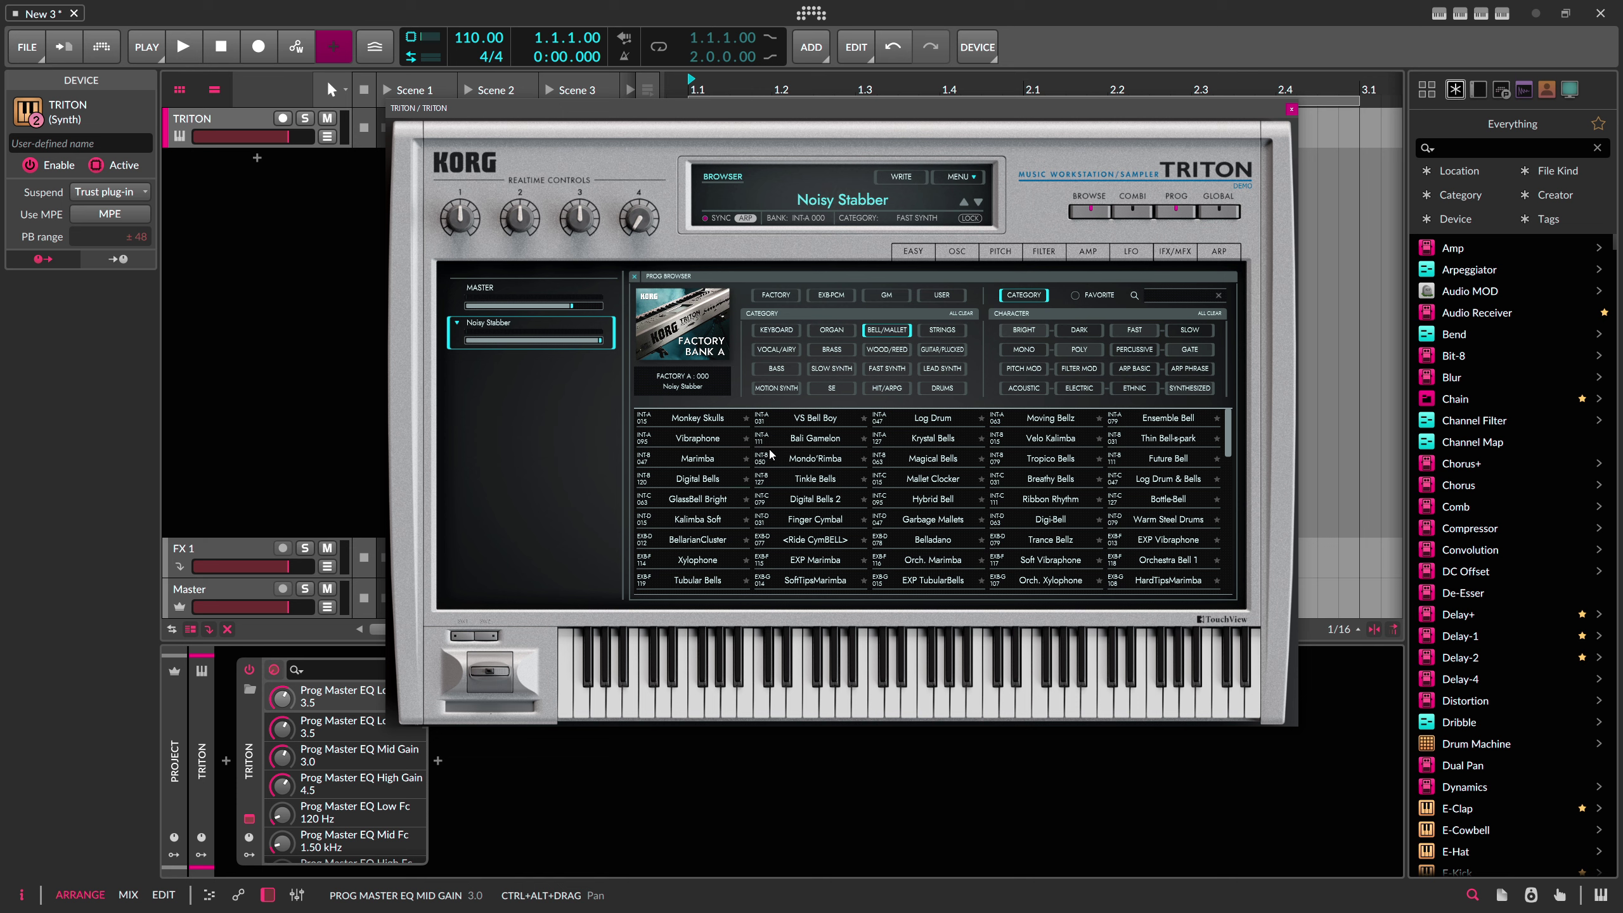
# Step: Turn on LOCK in TRITON's program display and load the Monkey Skulls program
pyautogui.click(968, 222)
pyautogui.click(968, 222)
pyautogui.click(968, 222)
pyautogui.click(707, 419)
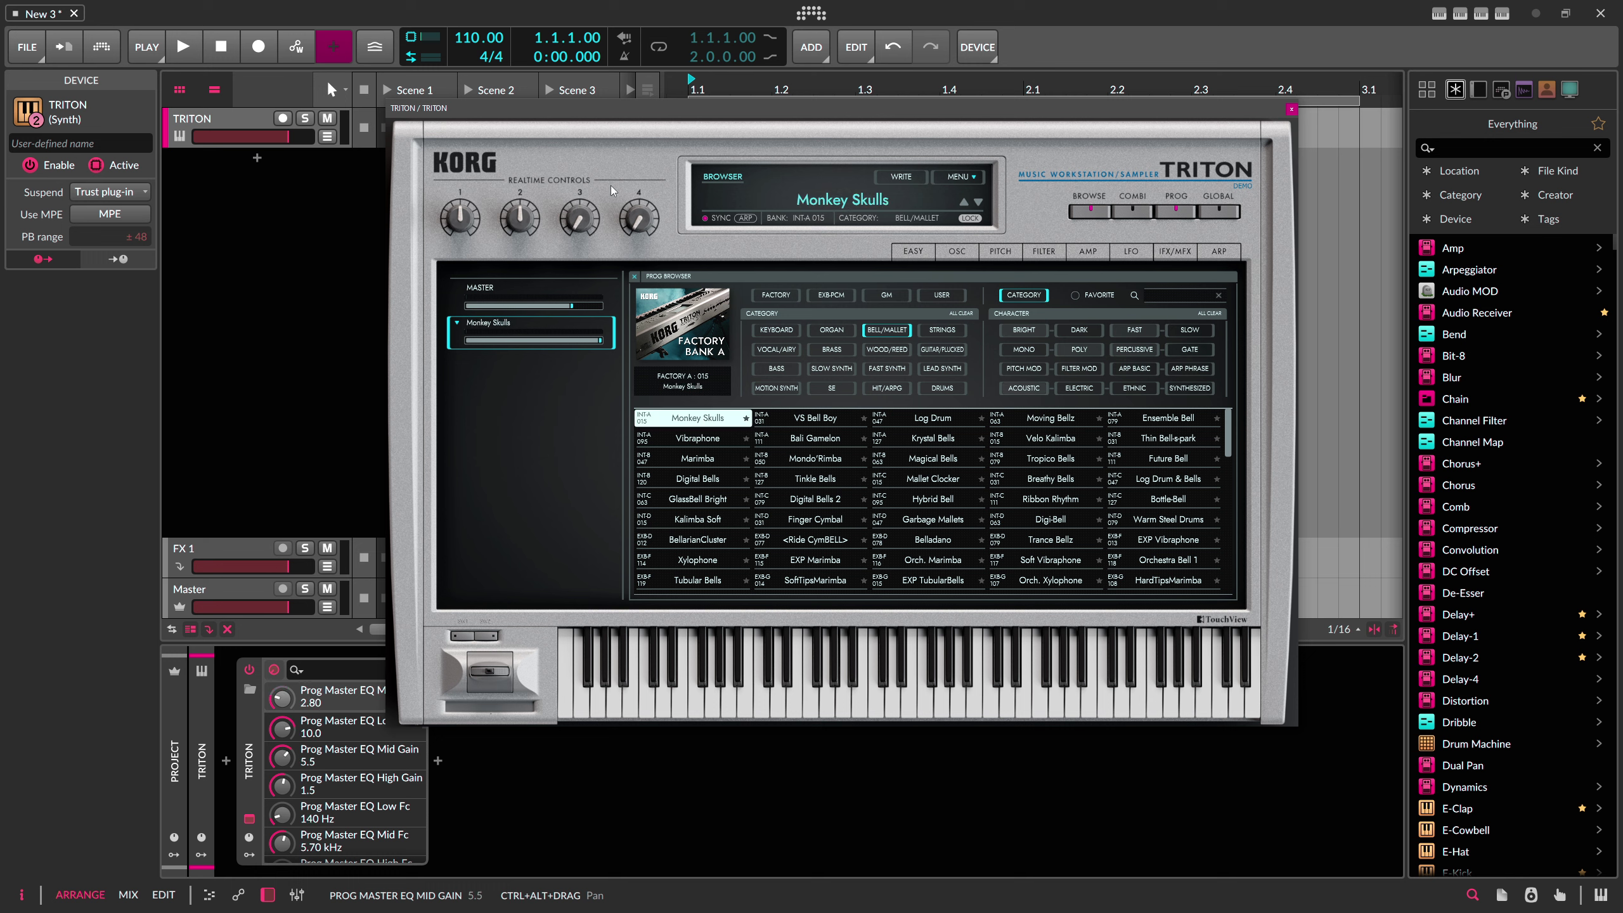
# Step: Arm the TRITON track for recording and audition the Bell/Mallet programs in order up to Thin Bell-s-park
pyautogui.click(285, 119)
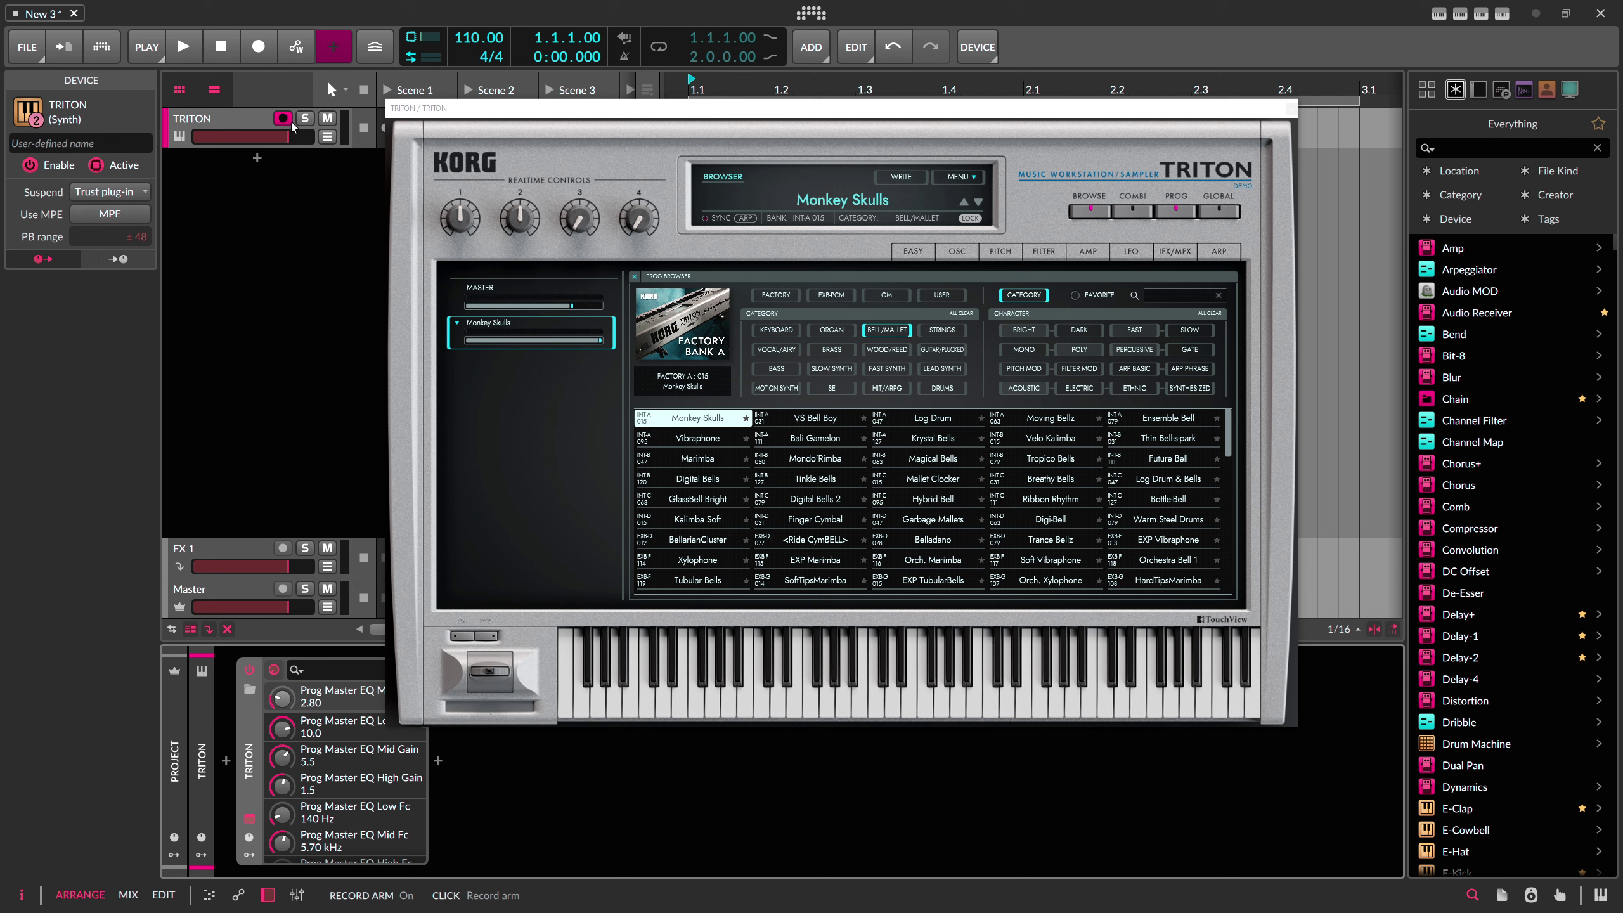
pyautogui.click(979, 209)
pyautogui.click(979, 208)
pyautogui.click(979, 209)
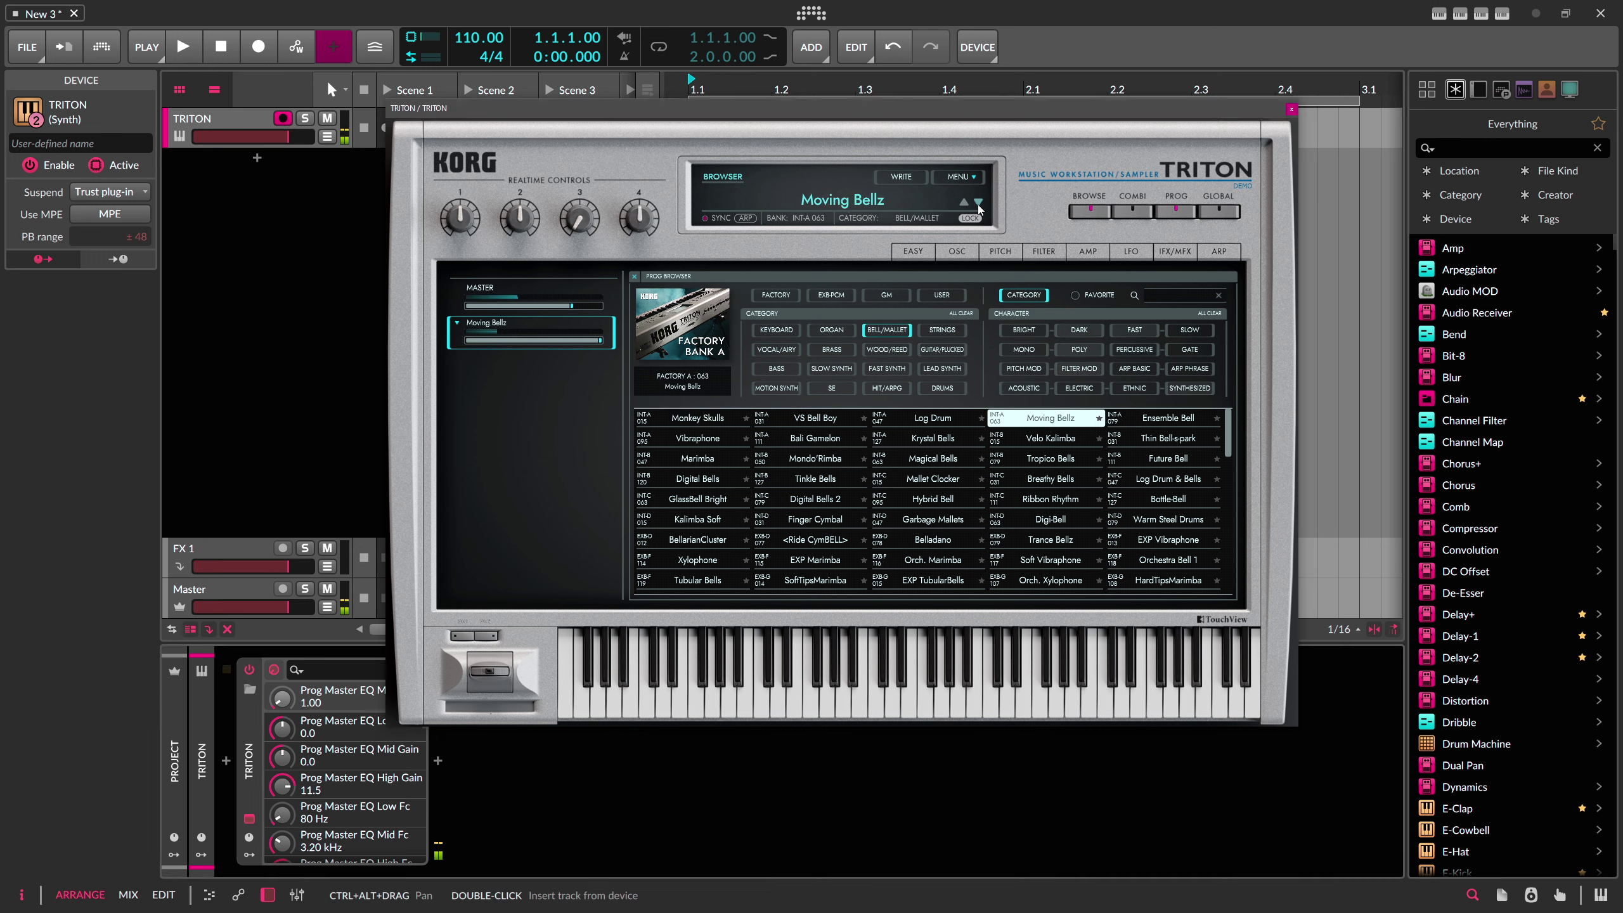
pyautogui.click(978, 204)
pyautogui.click(978, 203)
pyautogui.click(979, 203)
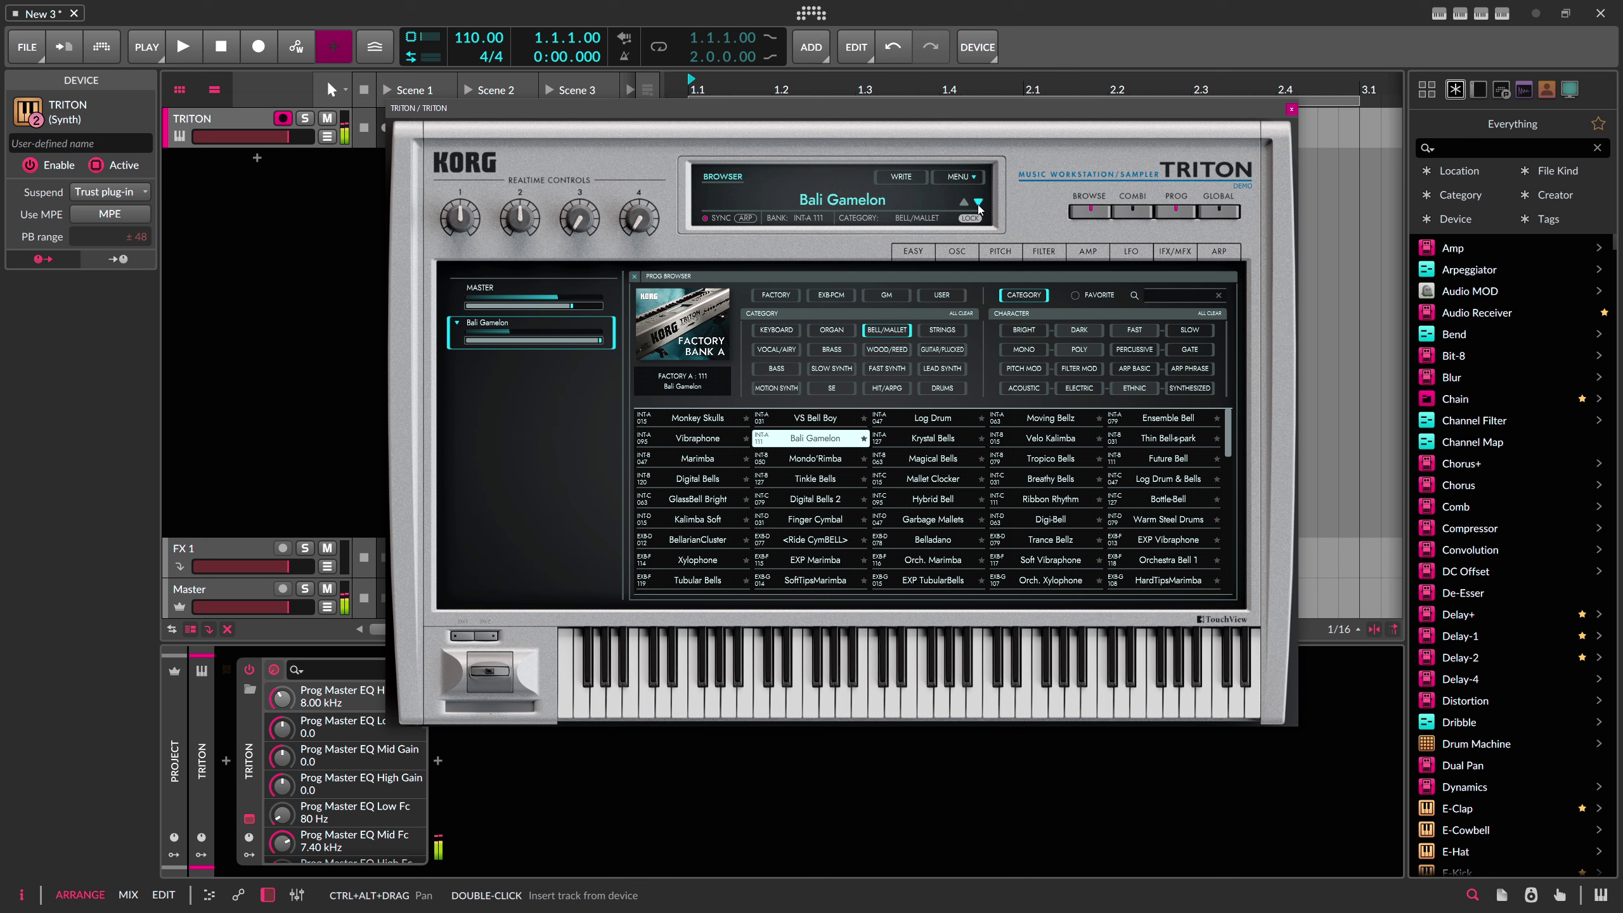
pyautogui.click(978, 203)
pyautogui.click(978, 203)
pyautogui.click(978, 203)
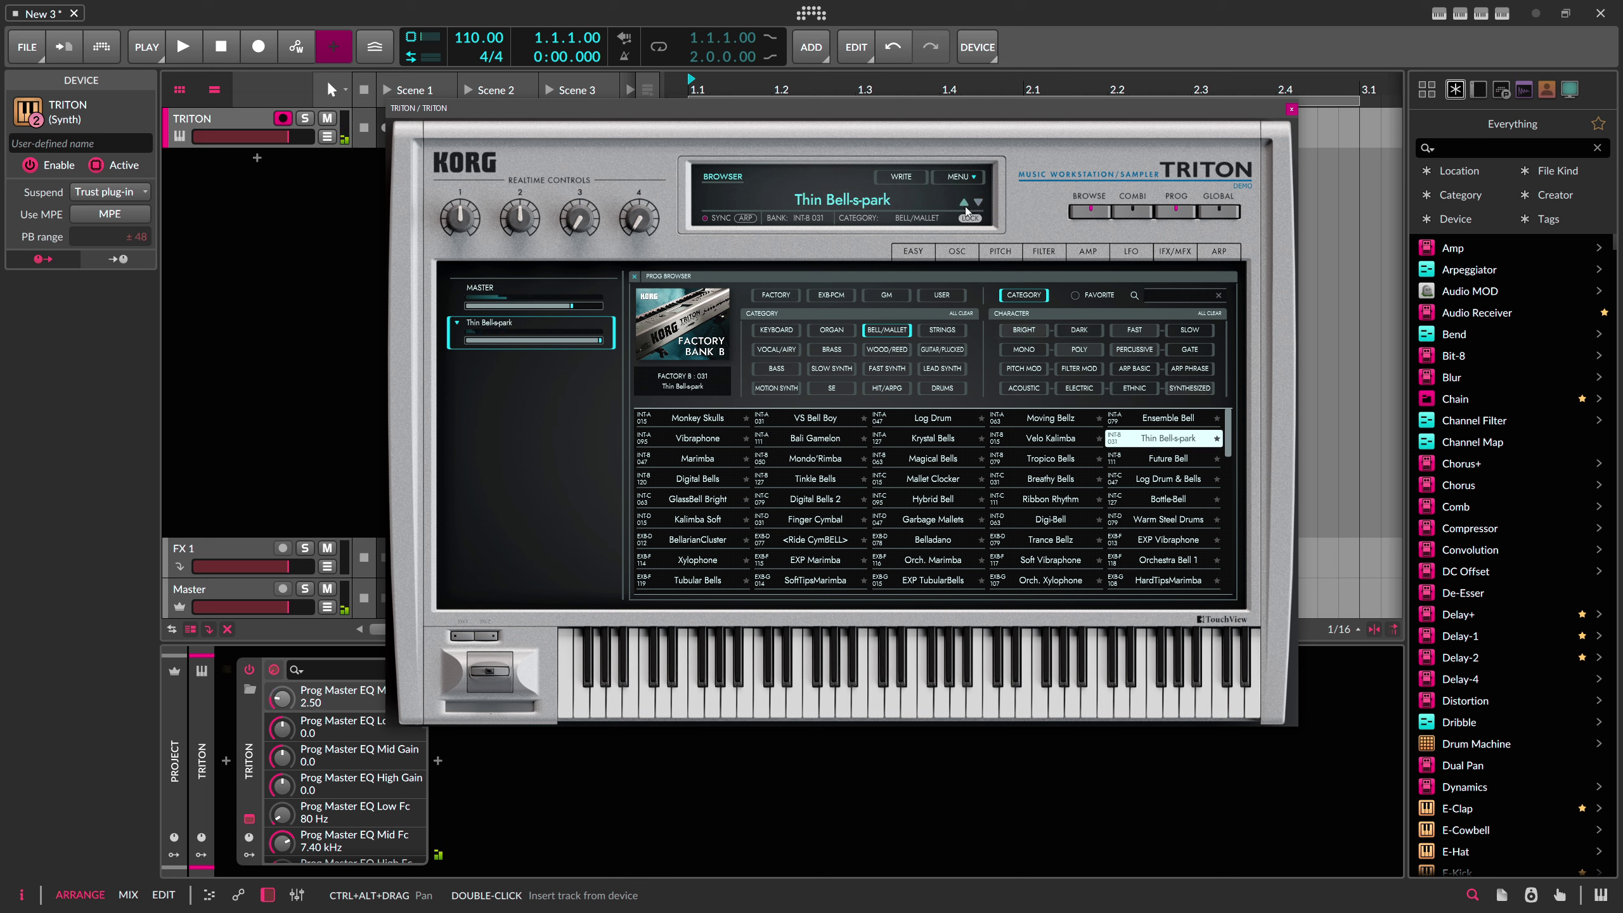
# Step: Go back through the Bell/Mallet programs to Monkey Skulls
pyautogui.click(964, 204)
pyautogui.click(963, 204)
pyautogui.click(963, 204)
pyautogui.click(964, 203)
pyautogui.click(963, 204)
pyautogui.click(964, 204)
pyautogui.click(964, 204)
pyautogui.click(964, 204)
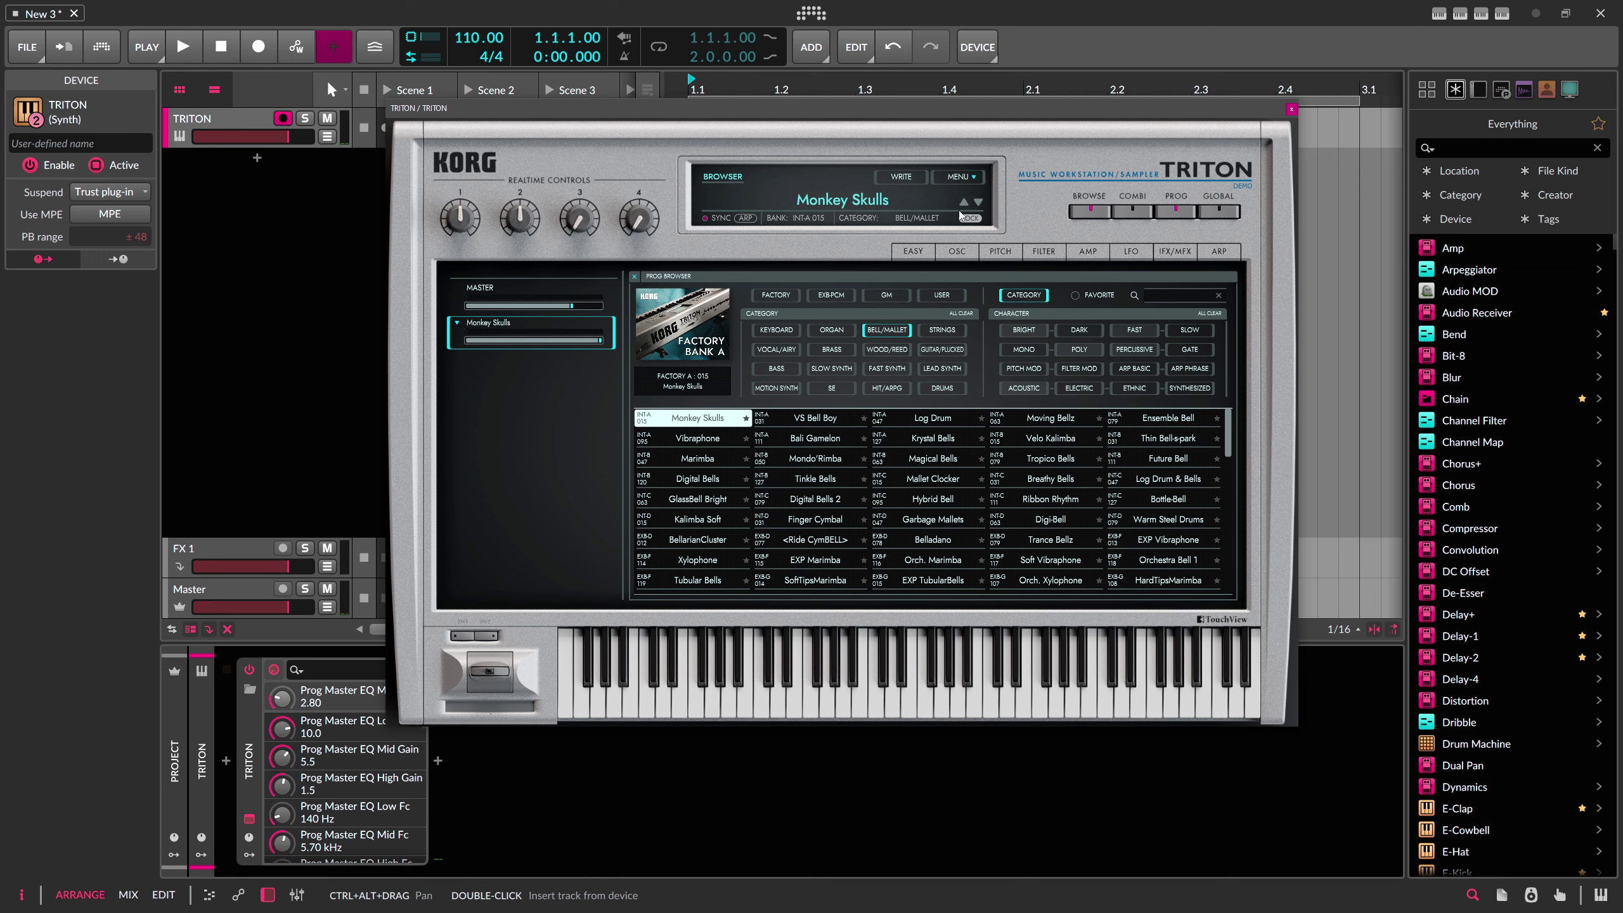
# Step: Create an empty clip in the TRITON track's Scene 1 slot and open it in the detail editor
pyautogui.moveTo(639, 111); pyautogui.dragTo(748, 133)
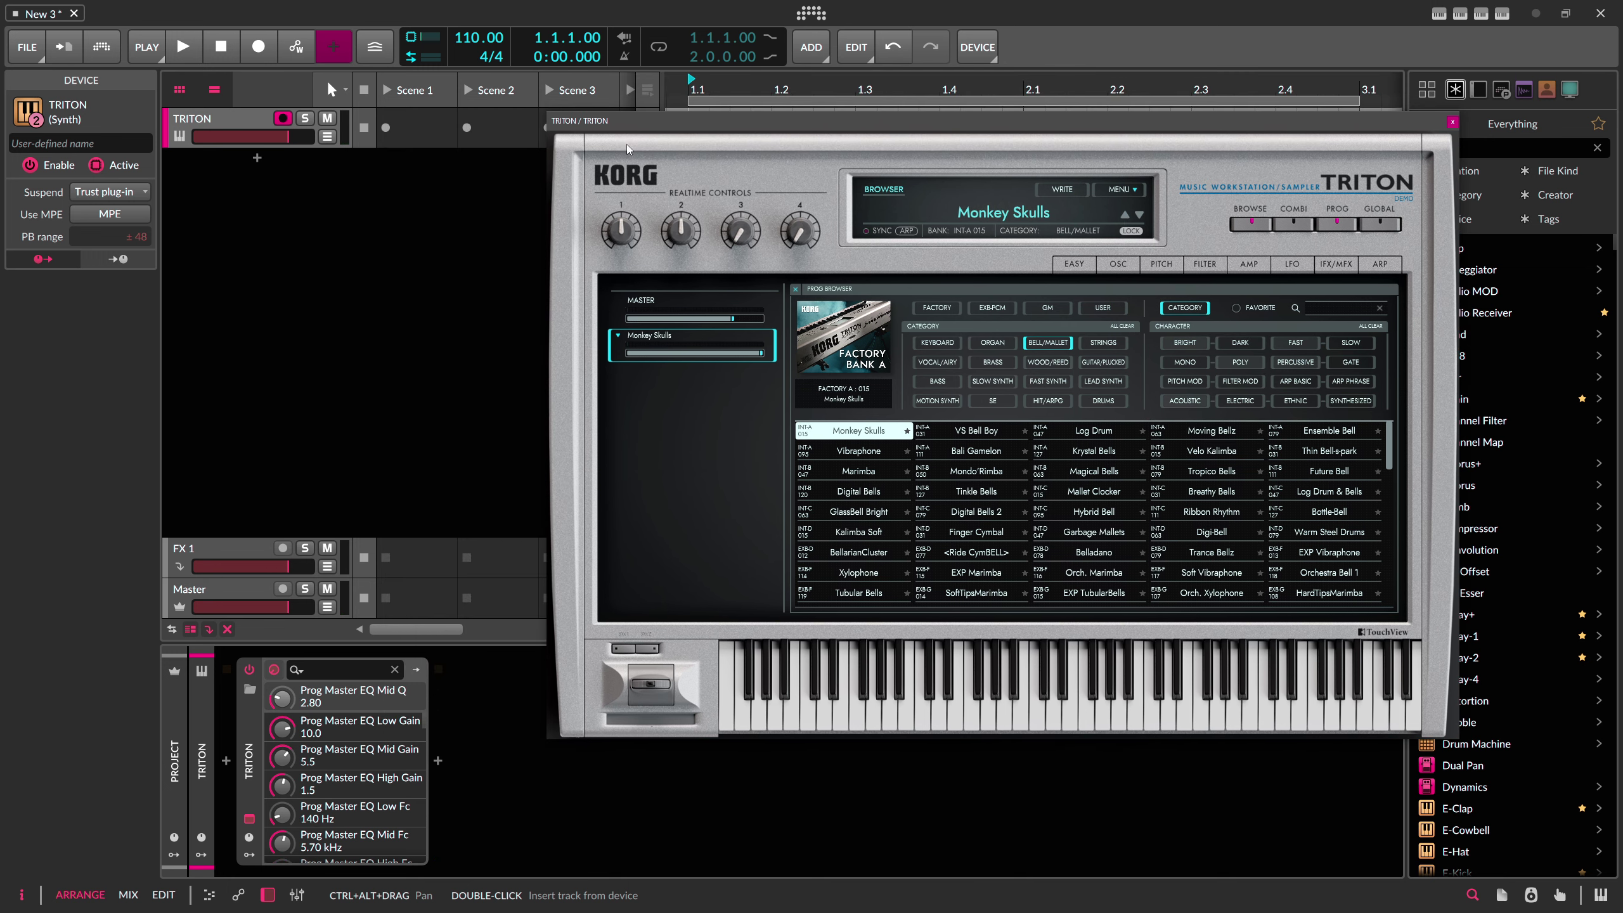
pyautogui.doubleClick(411, 129)
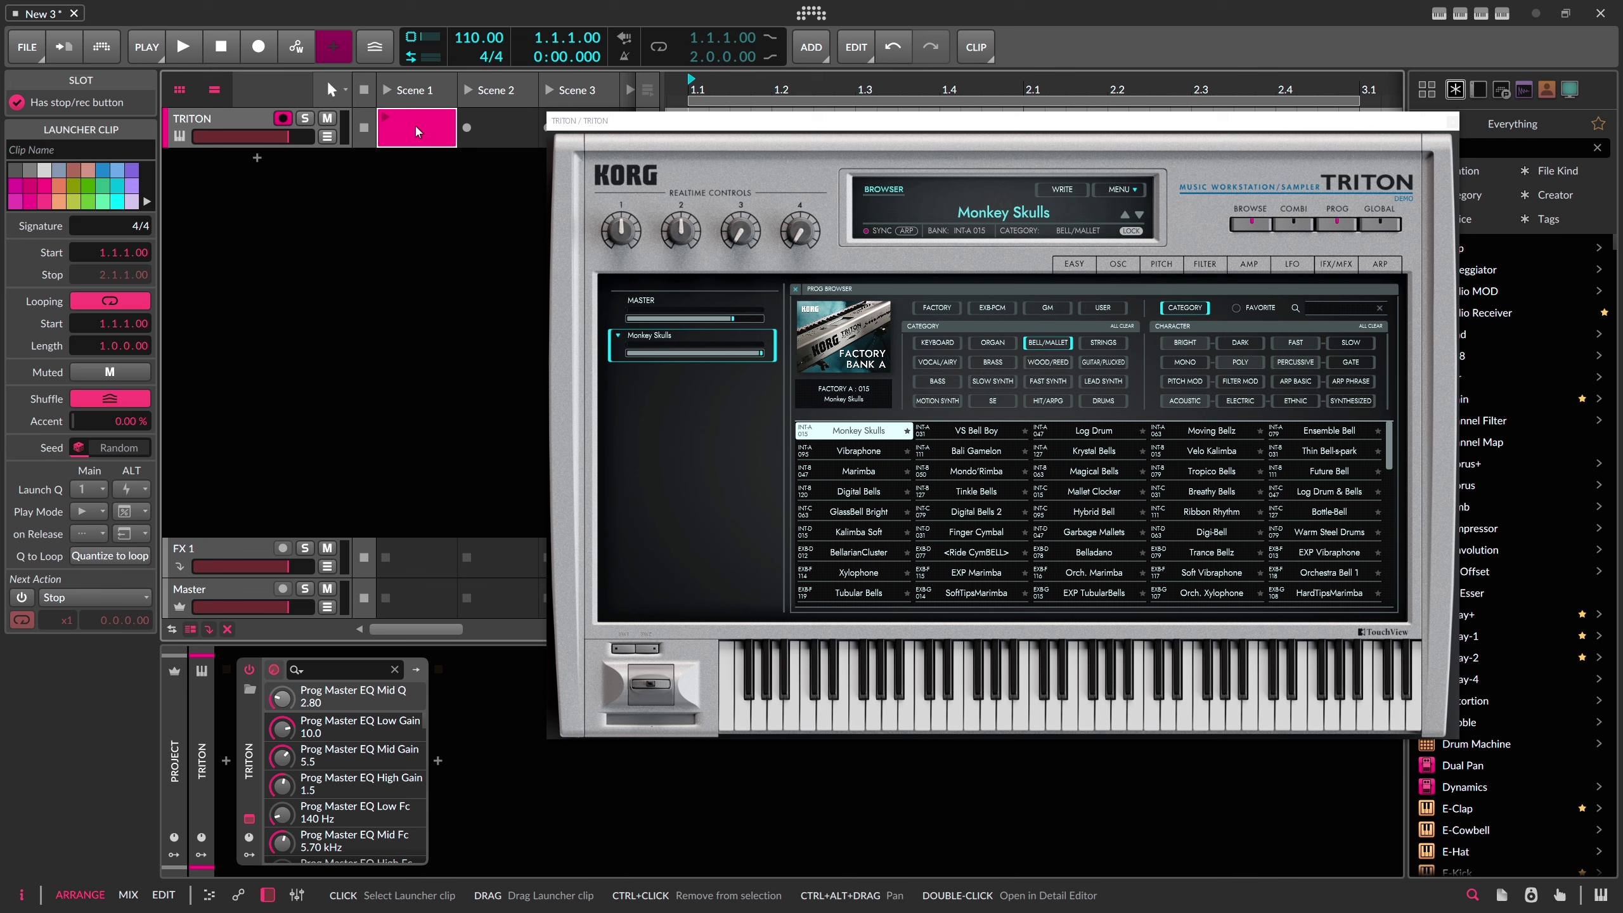
pyautogui.doubleClick(413, 122)
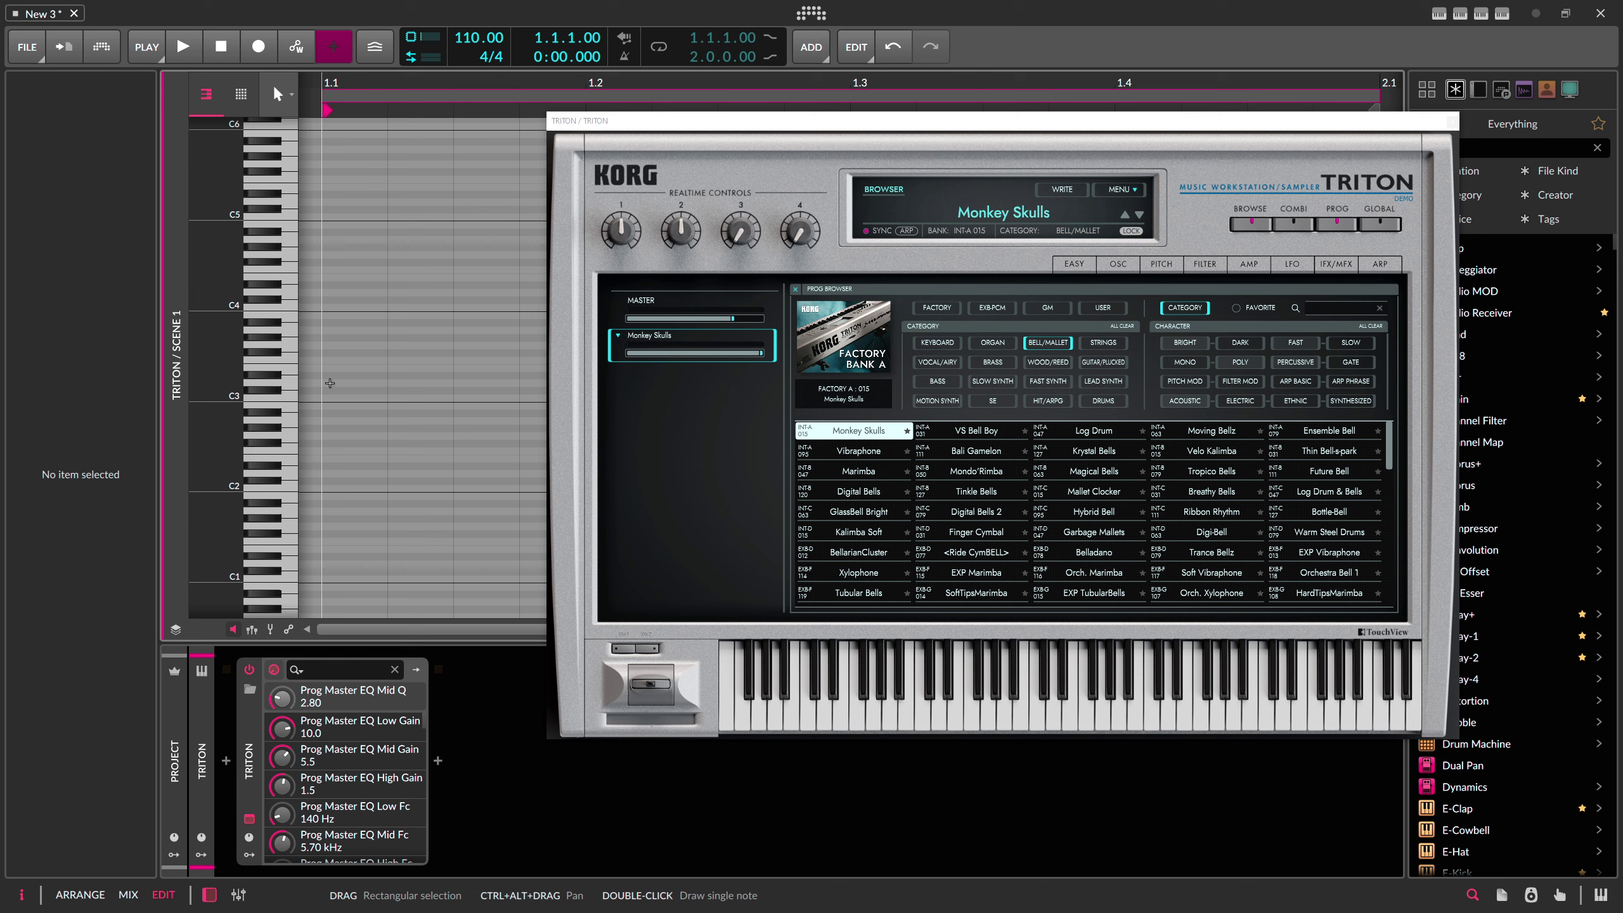
# Step: Draw a C3 note at the start of the clip and extend its length to 0.2.0.00
pyautogui.doubleClick(346, 395)
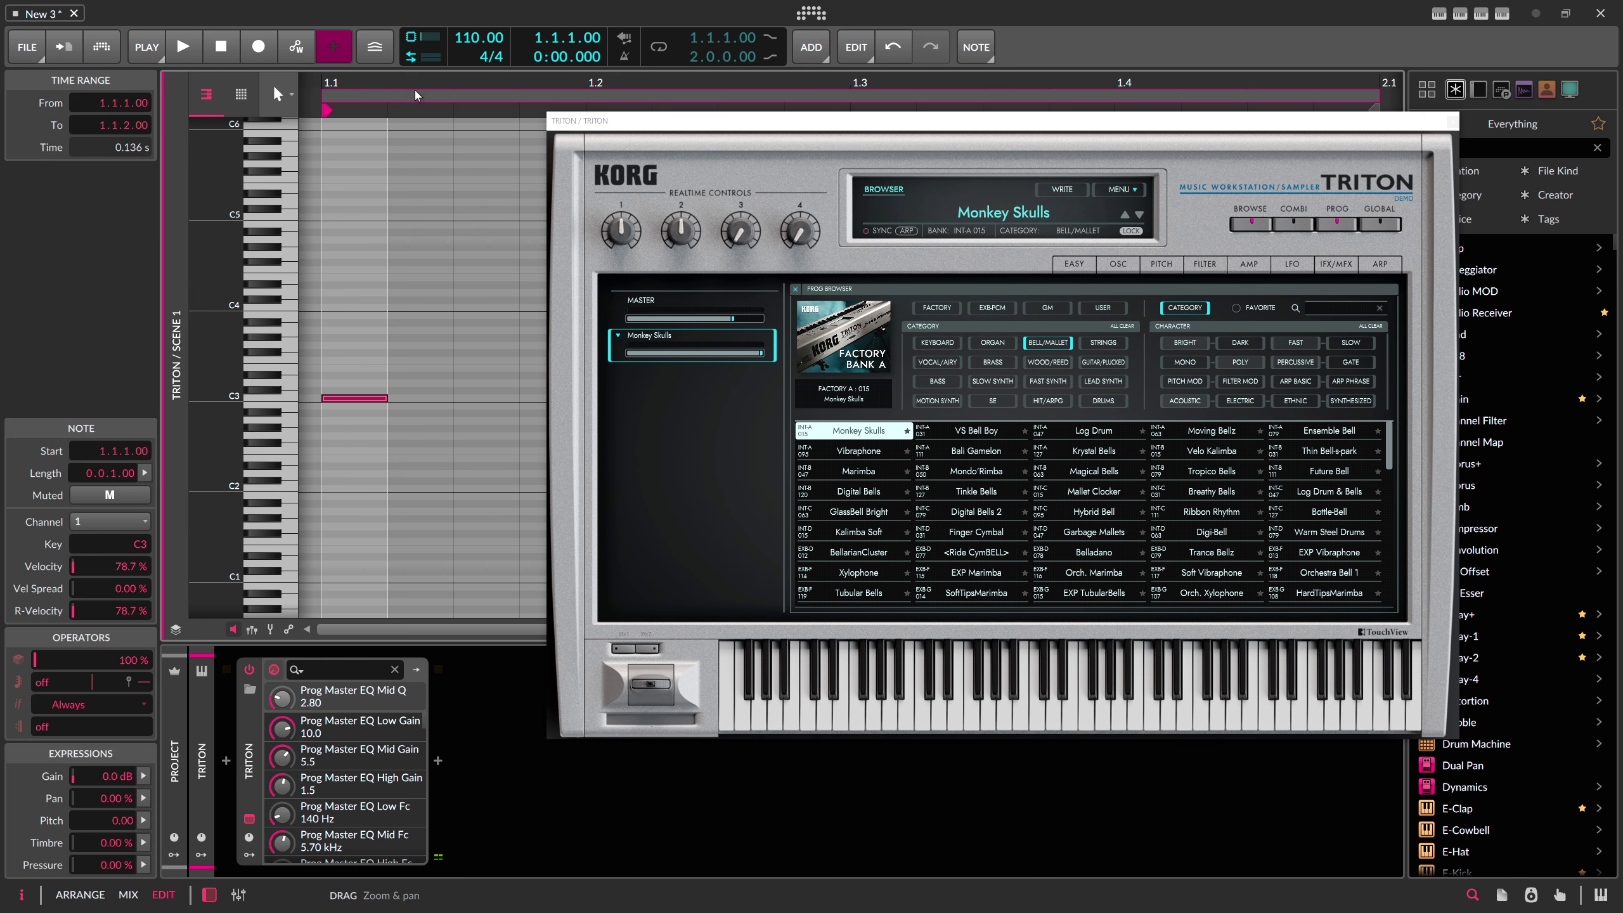
pyautogui.moveTo(419, 84); pyautogui.dragTo(418, 45)
pyautogui.moveTo(347, 84); pyautogui.dragTo(388, 156)
pyautogui.moveTo(339, 84); pyautogui.dragTo(354, 122)
pyautogui.moveTo(338, 398); pyautogui.dragTo(506, 397)
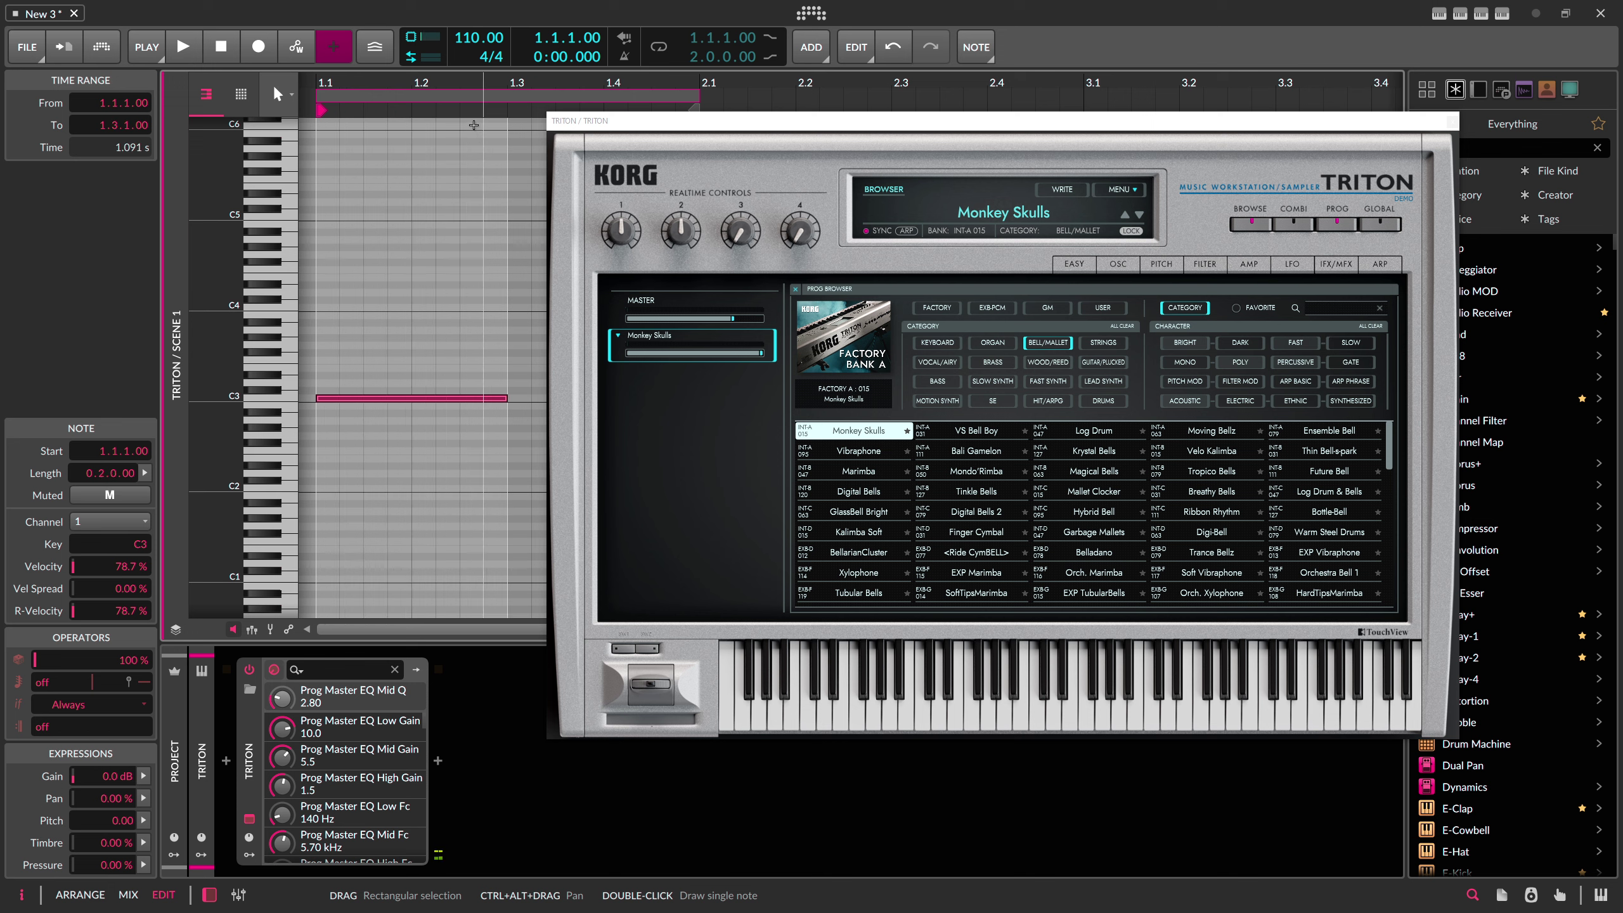
pyautogui.moveTo(460, 84); pyautogui.dragTo(424, 22)
pyautogui.click(445, 348)
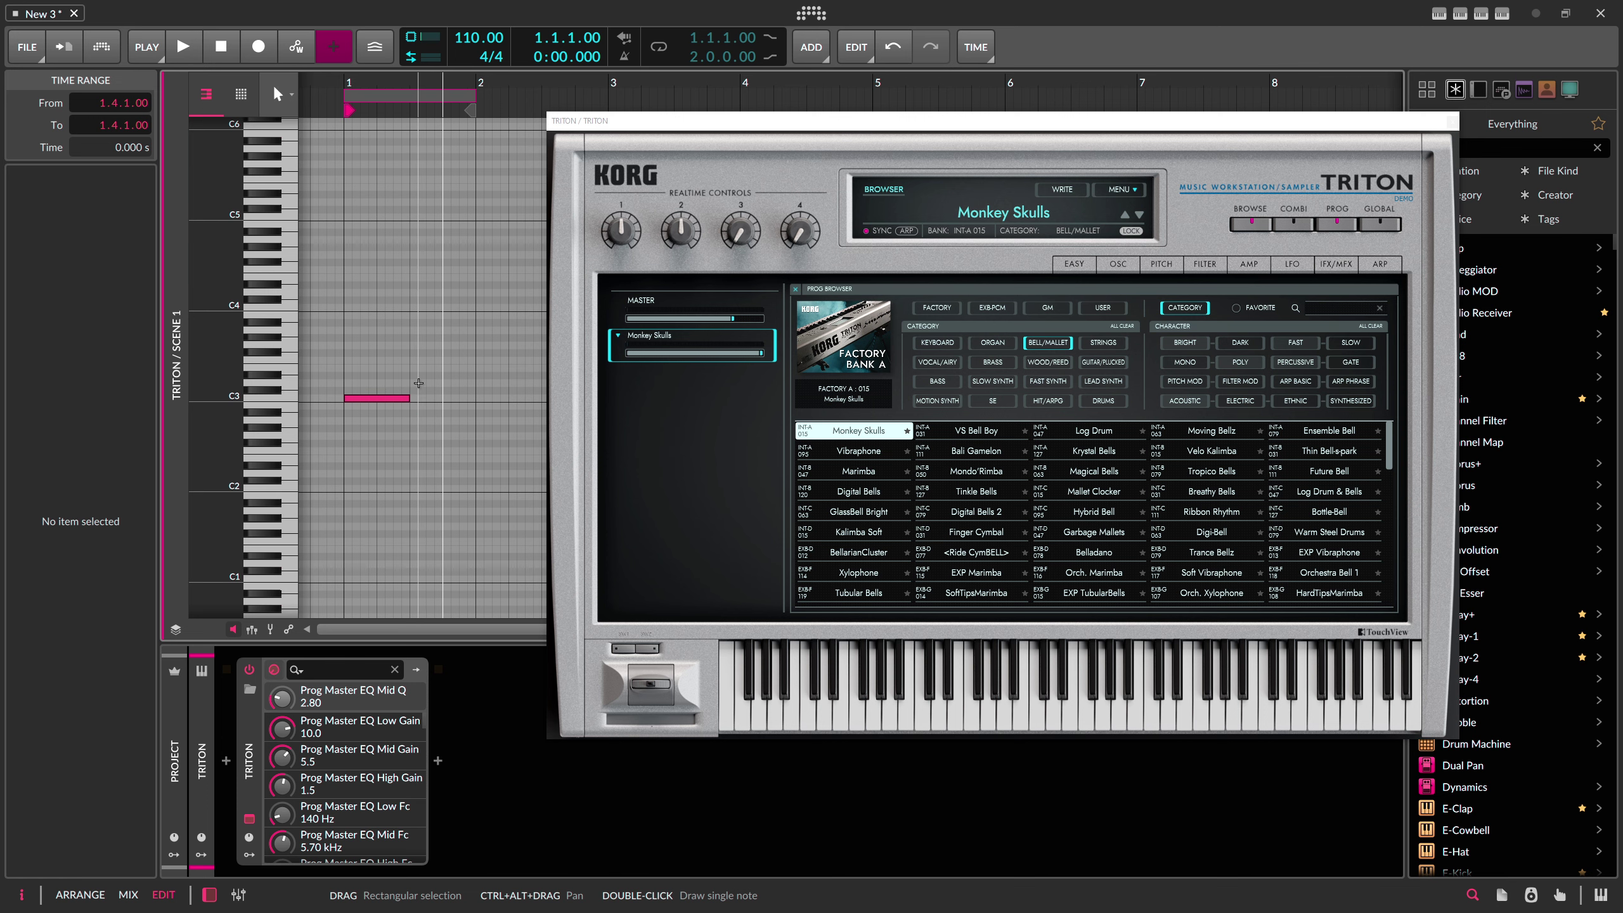
# Step: Return to the arrange view, add an audio track below TRITON, and set its input to TRITON (POST)
pyautogui.hotkey('alt', '1')
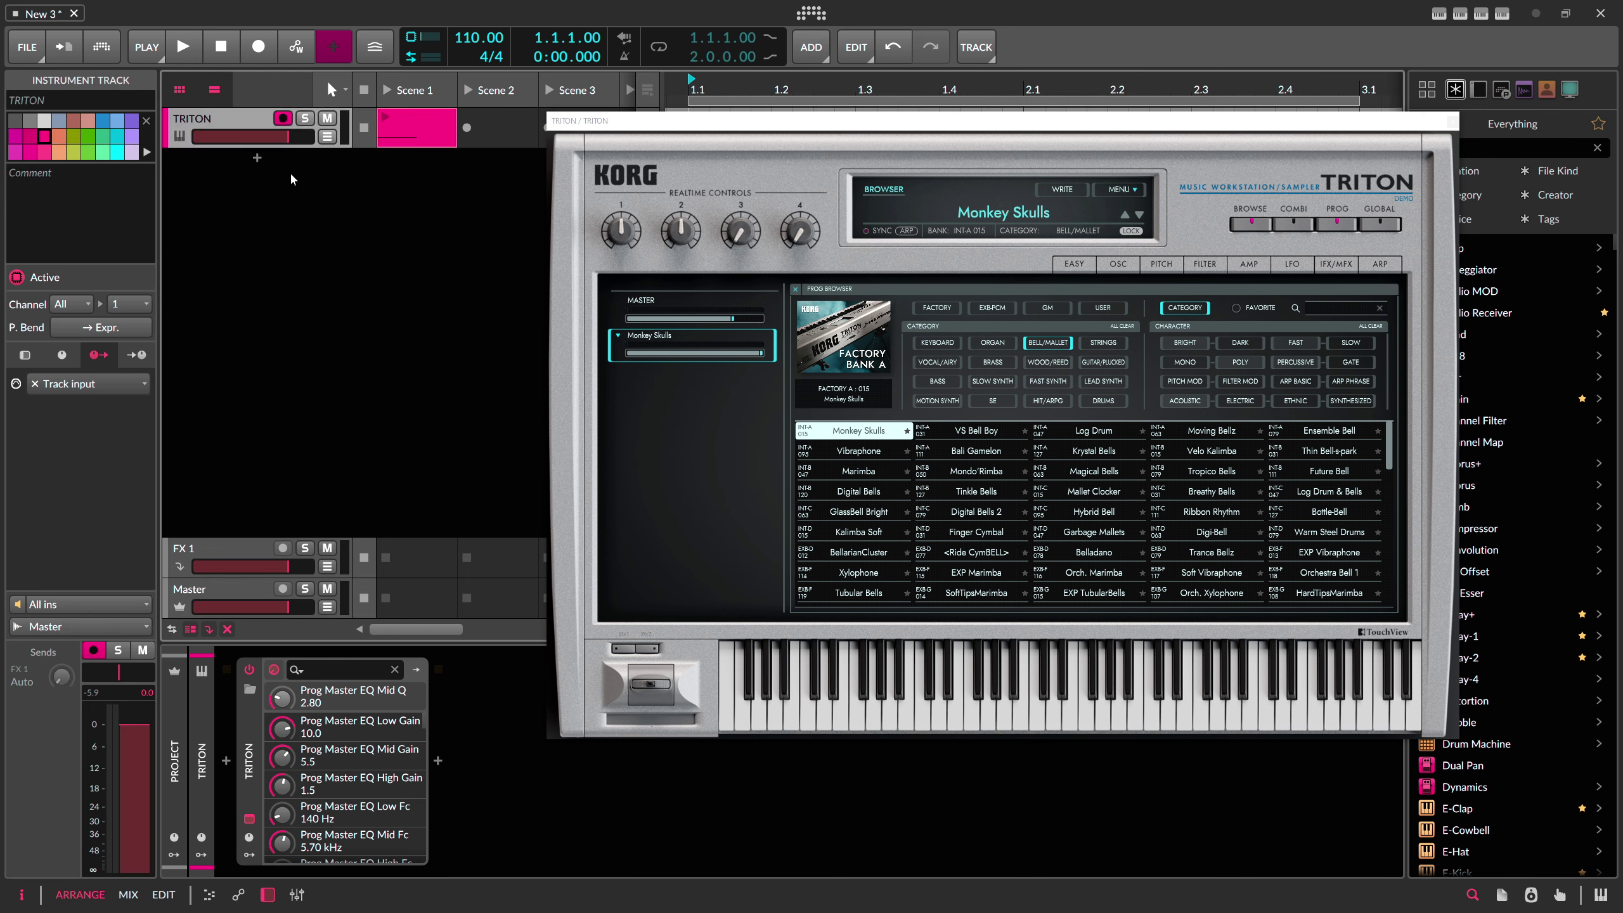
pyautogui.rightClick(289, 171)
pyautogui.click(281, 213)
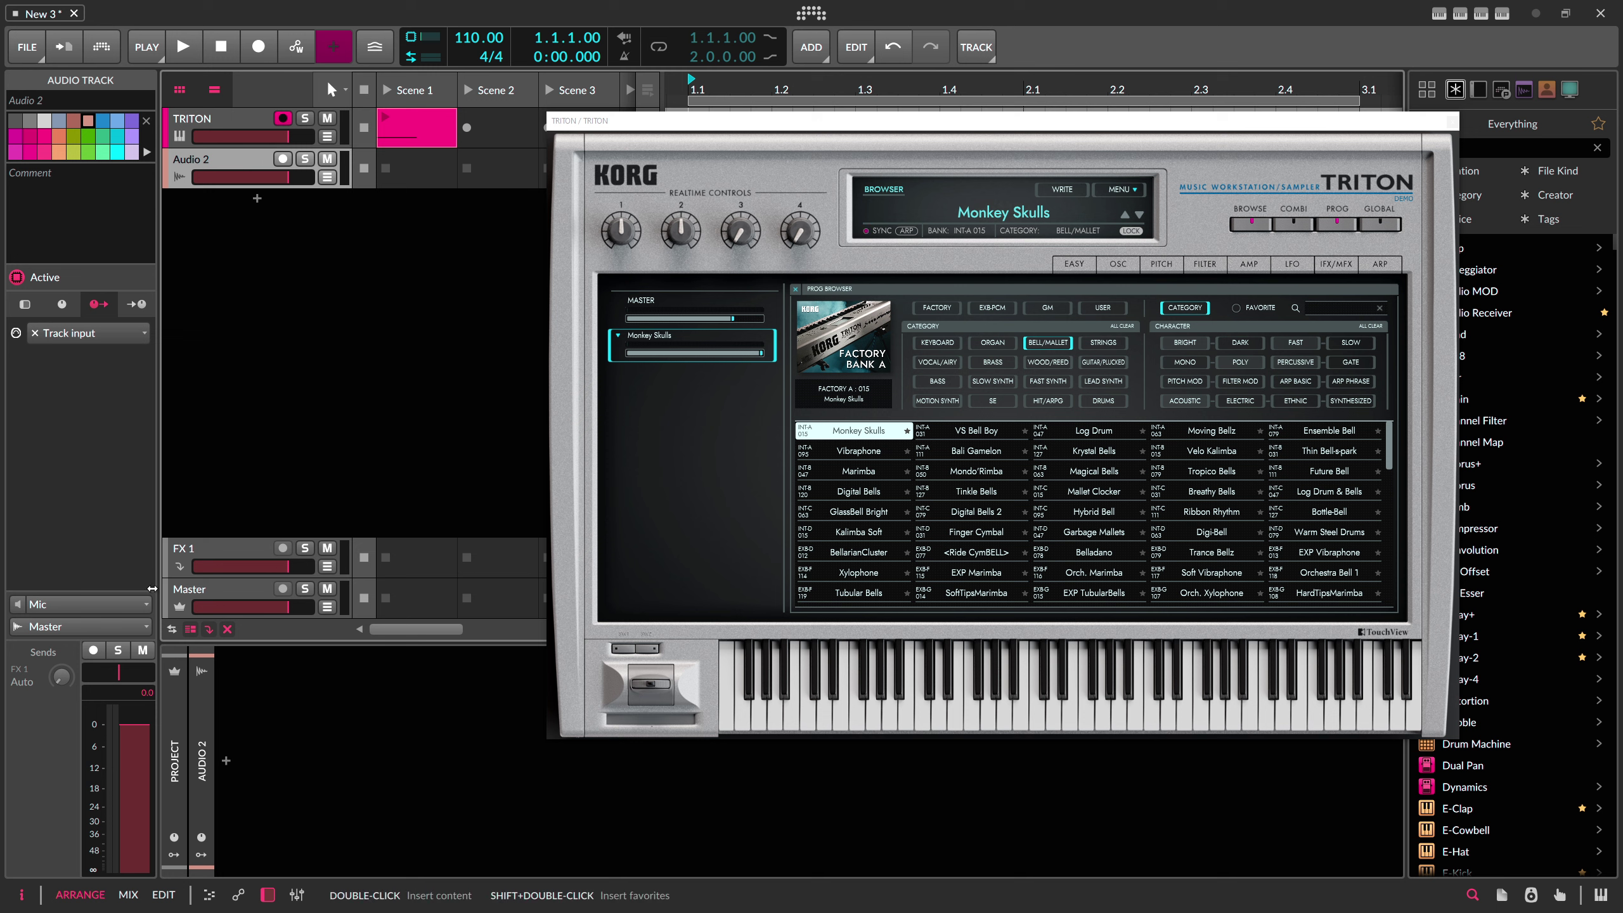
pyautogui.click(89, 332)
pyautogui.moveTo(96, 533)
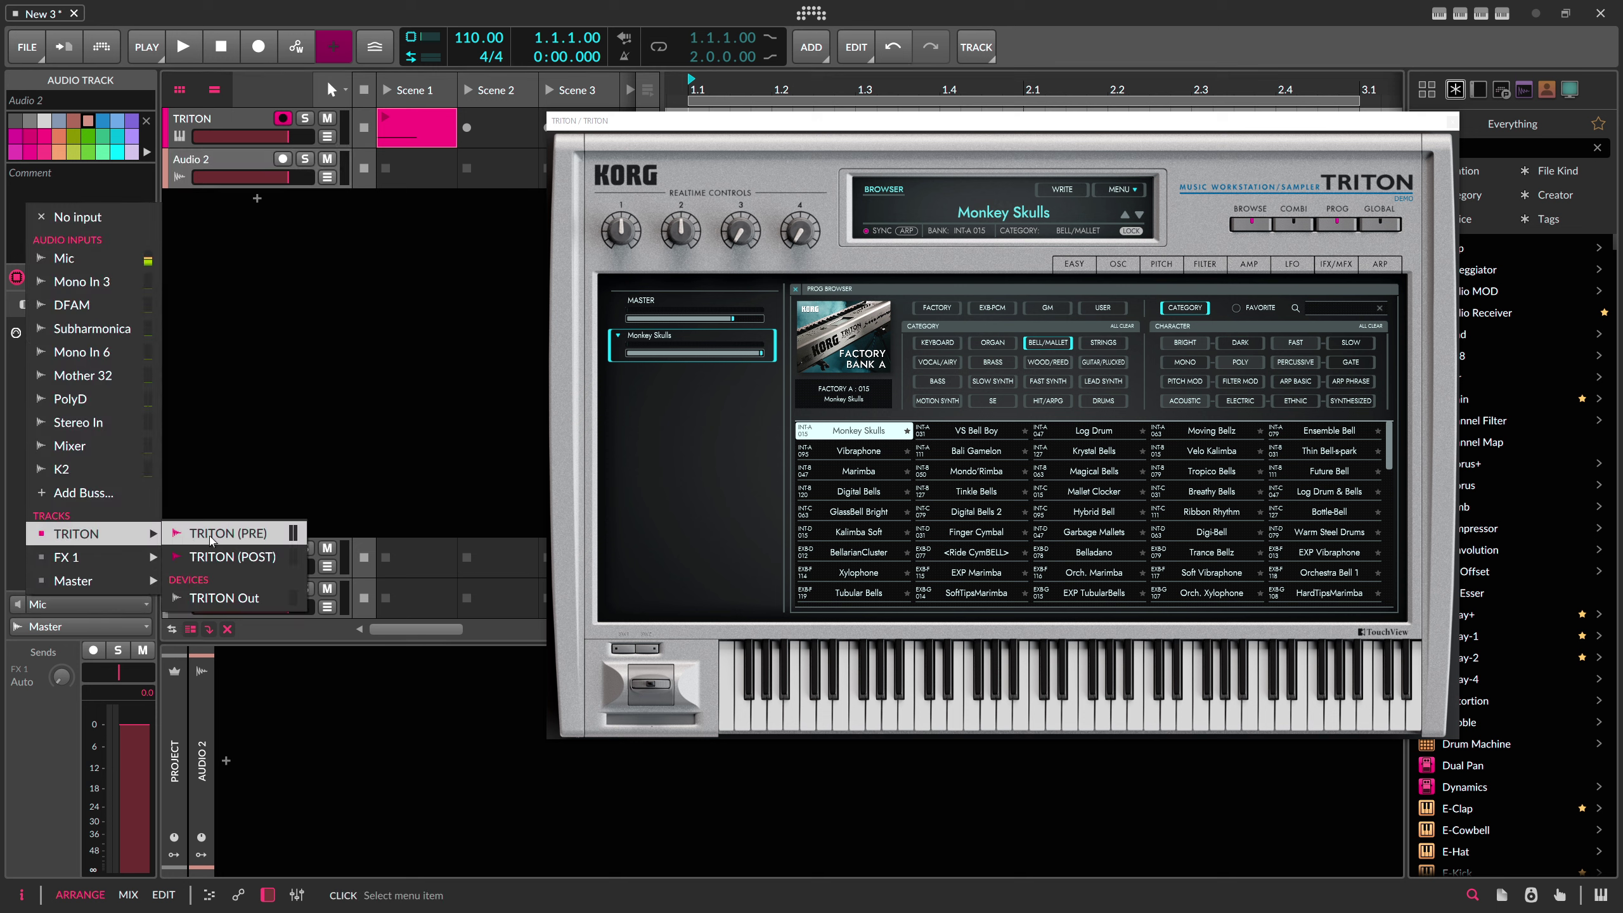
pyautogui.click(255, 557)
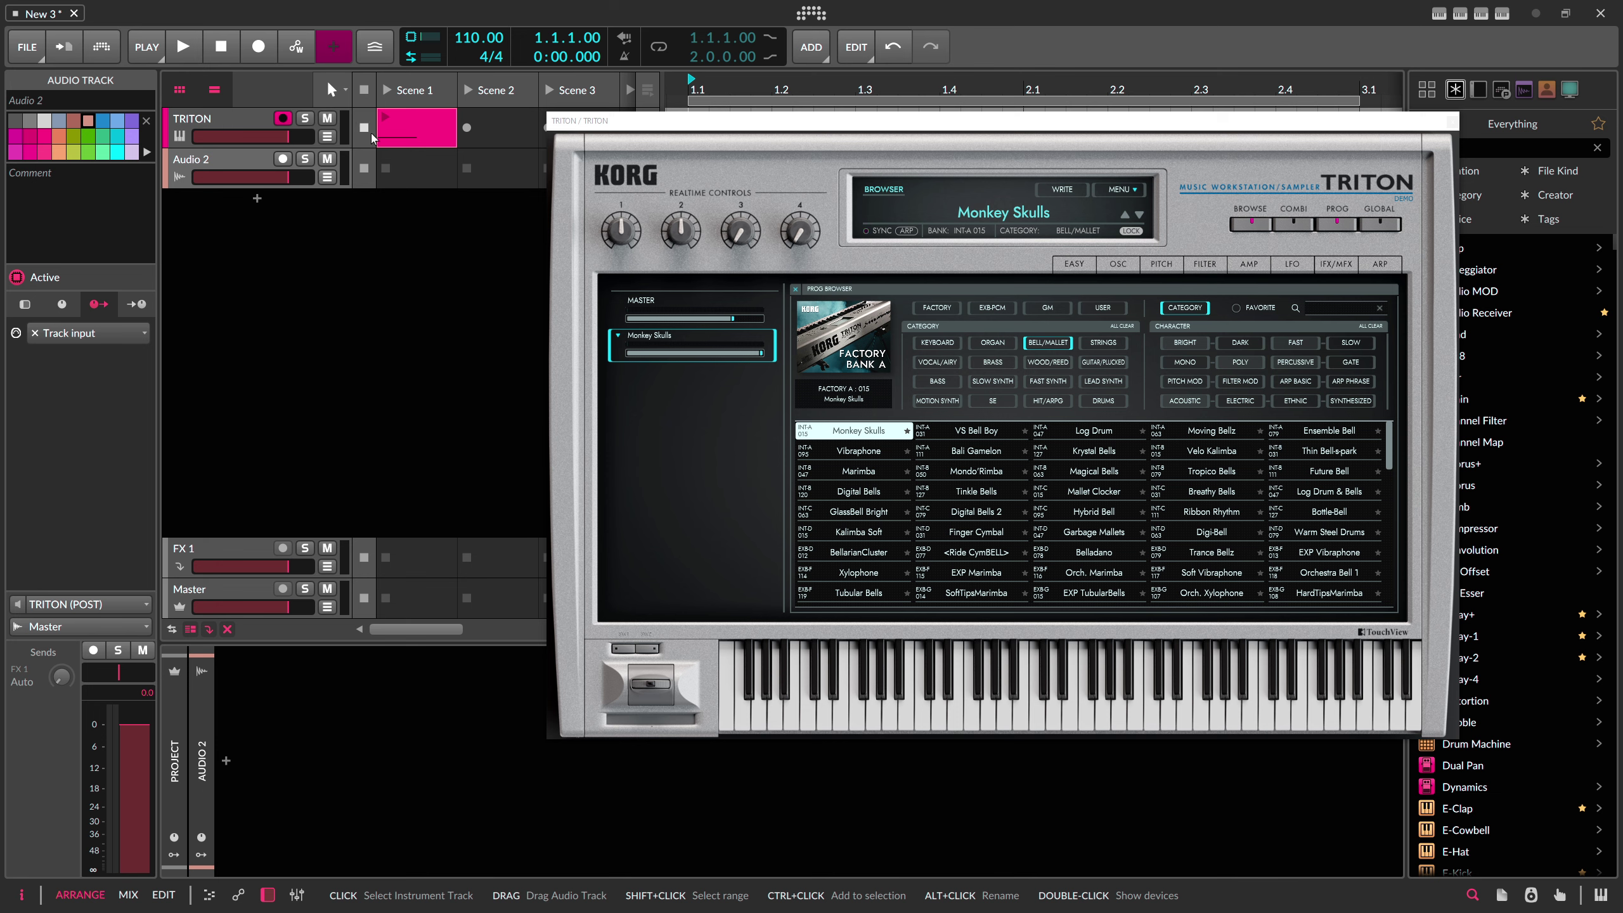
# Step: Arm the Audio 2 track for recording in place of TRITON and launch the TRITON clip in Scene 1
pyautogui.moveTo(701, 128); pyautogui.dragTo(859, 255)
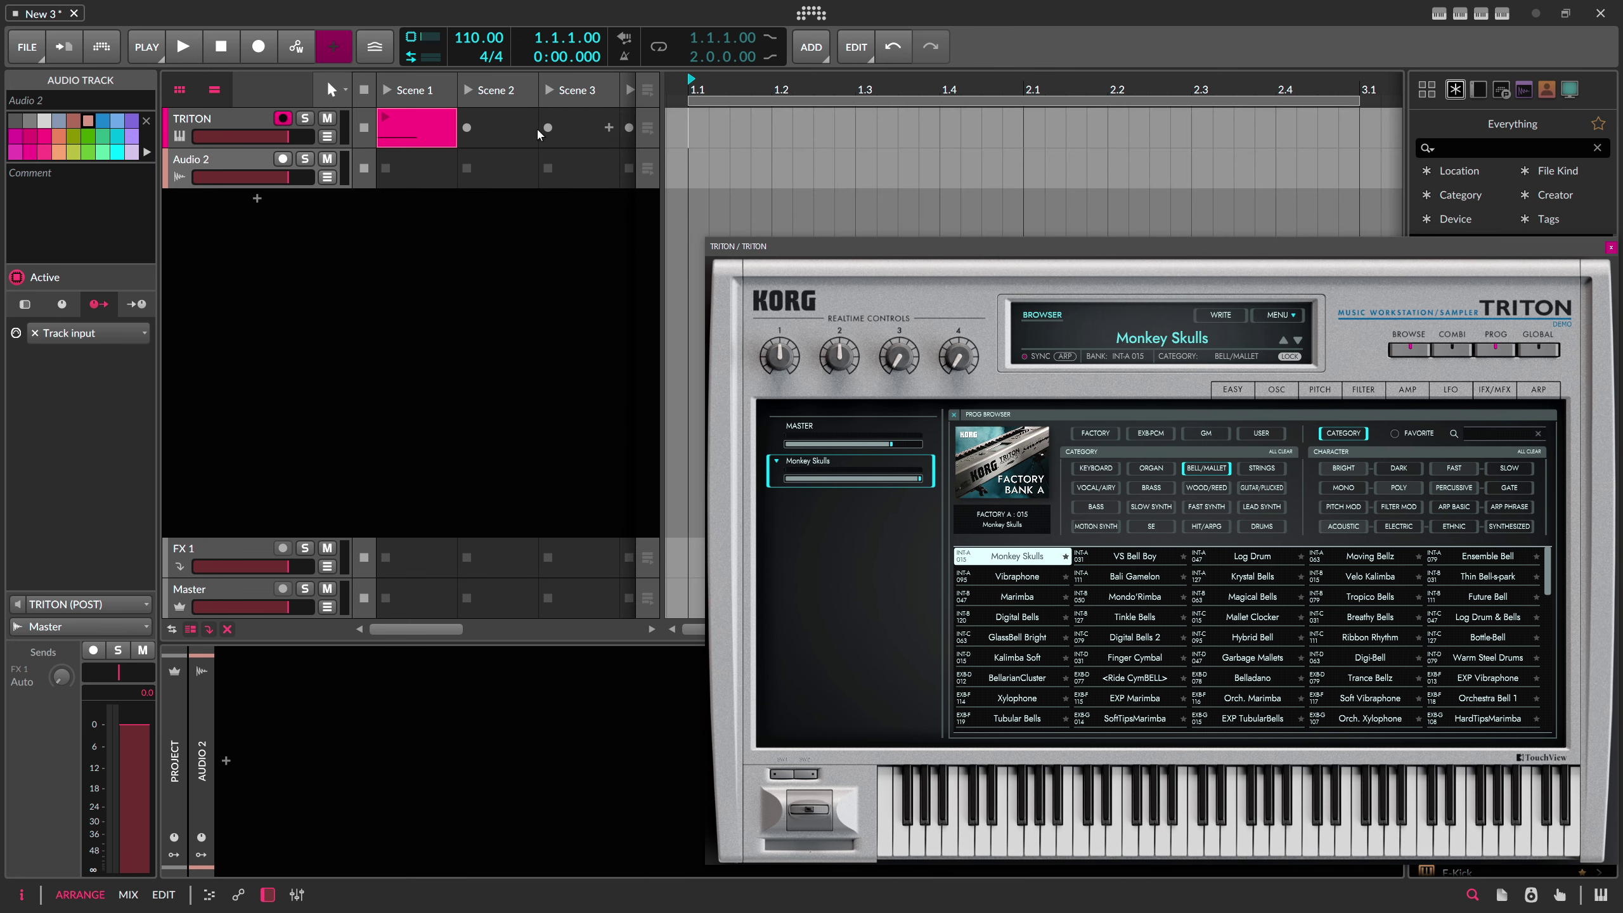
pyautogui.click(282, 118)
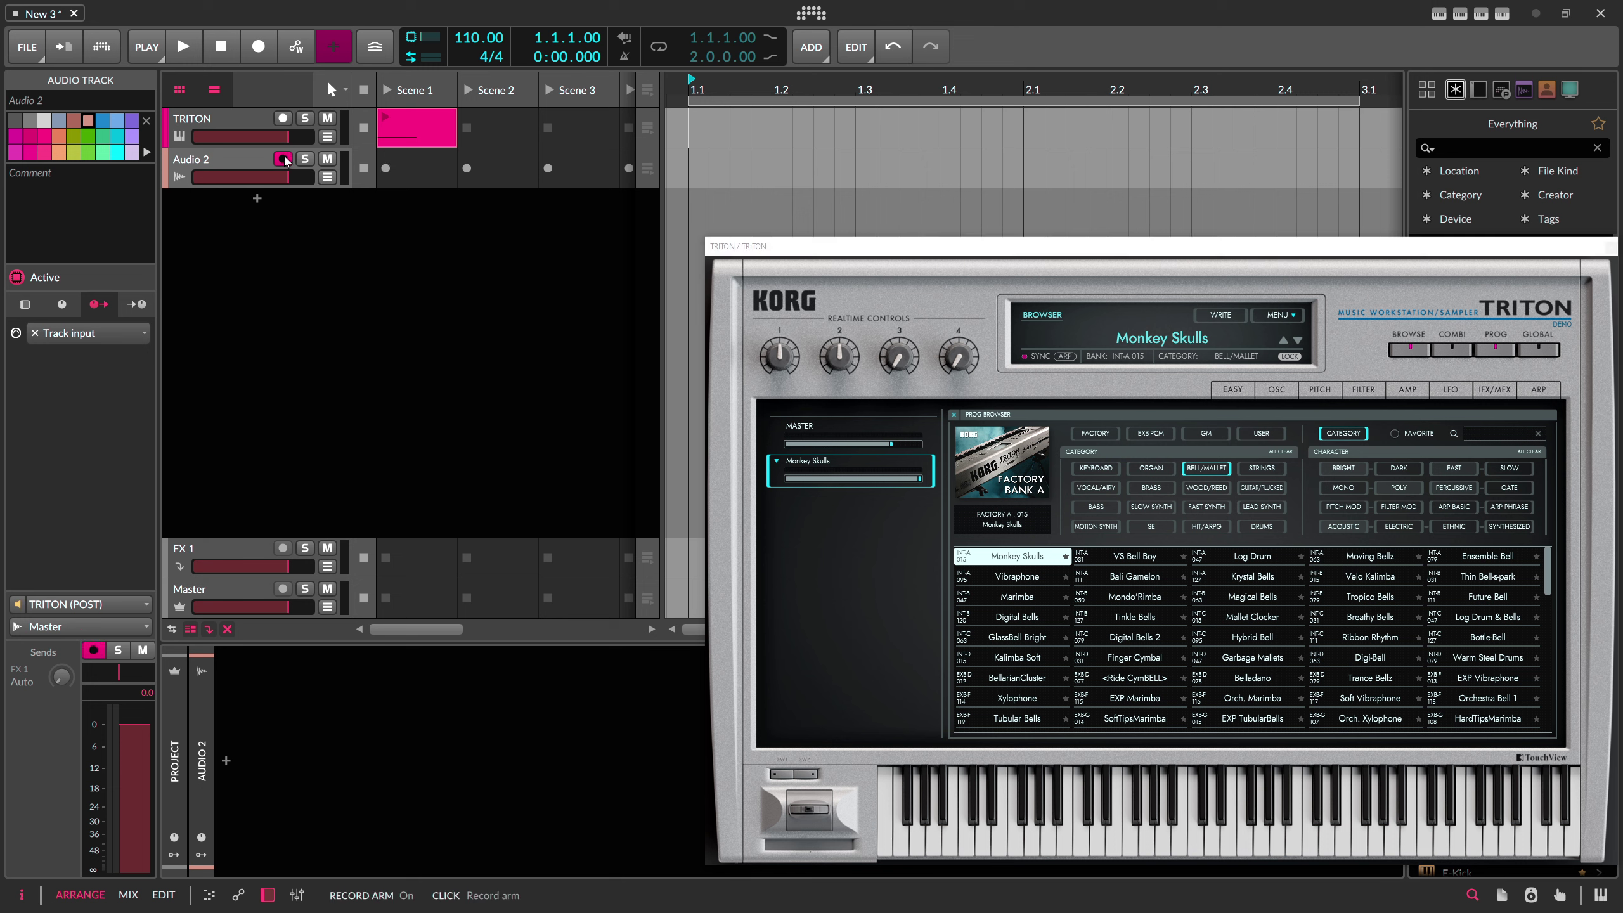
pyautogui.click(386, 122)
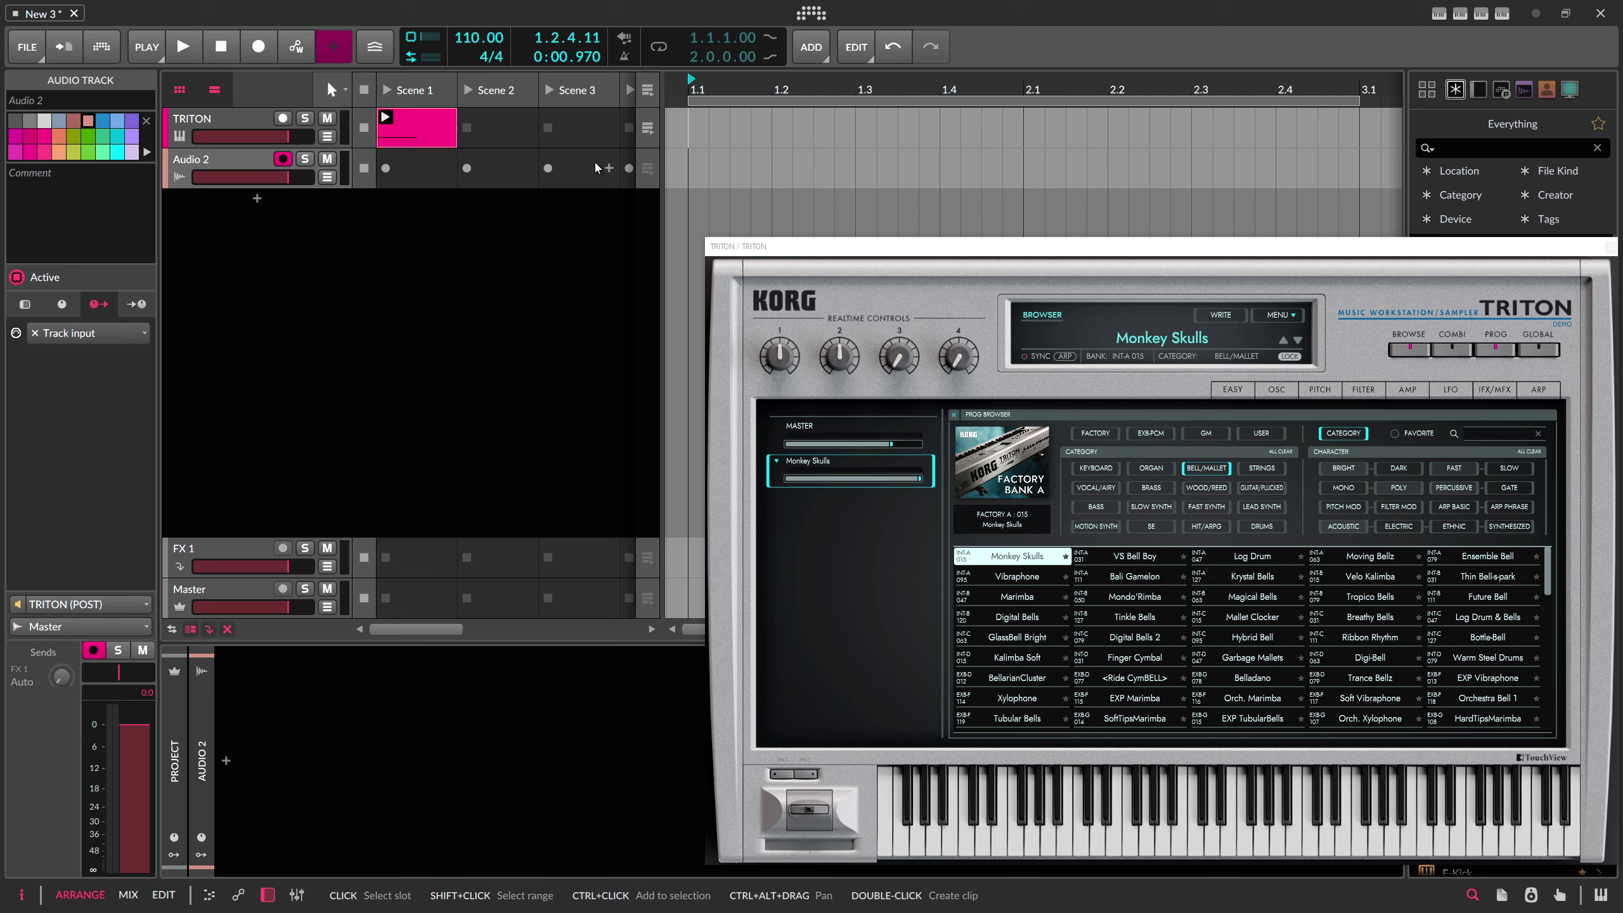
pyautogui.moveTo(663, 156); pyautogui.dragTo(564, 156)
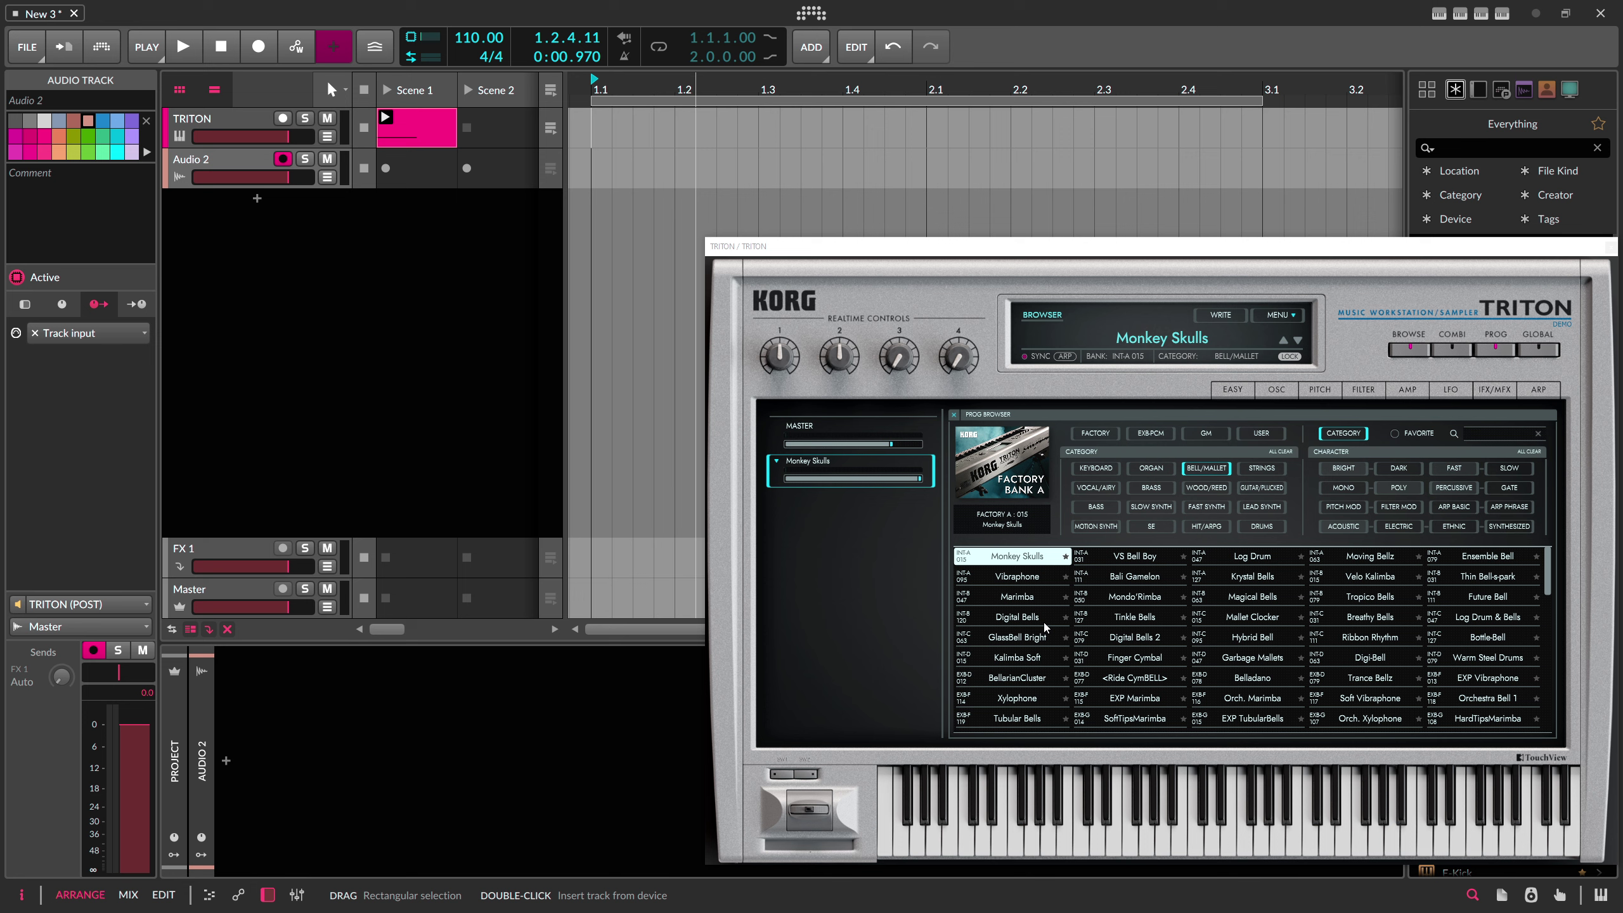
# Step: Enable arranger recording with automation writing and start the transport to record the TRITON output
pyautogui.click(258, 46)
pyautogui.click(296, 46)
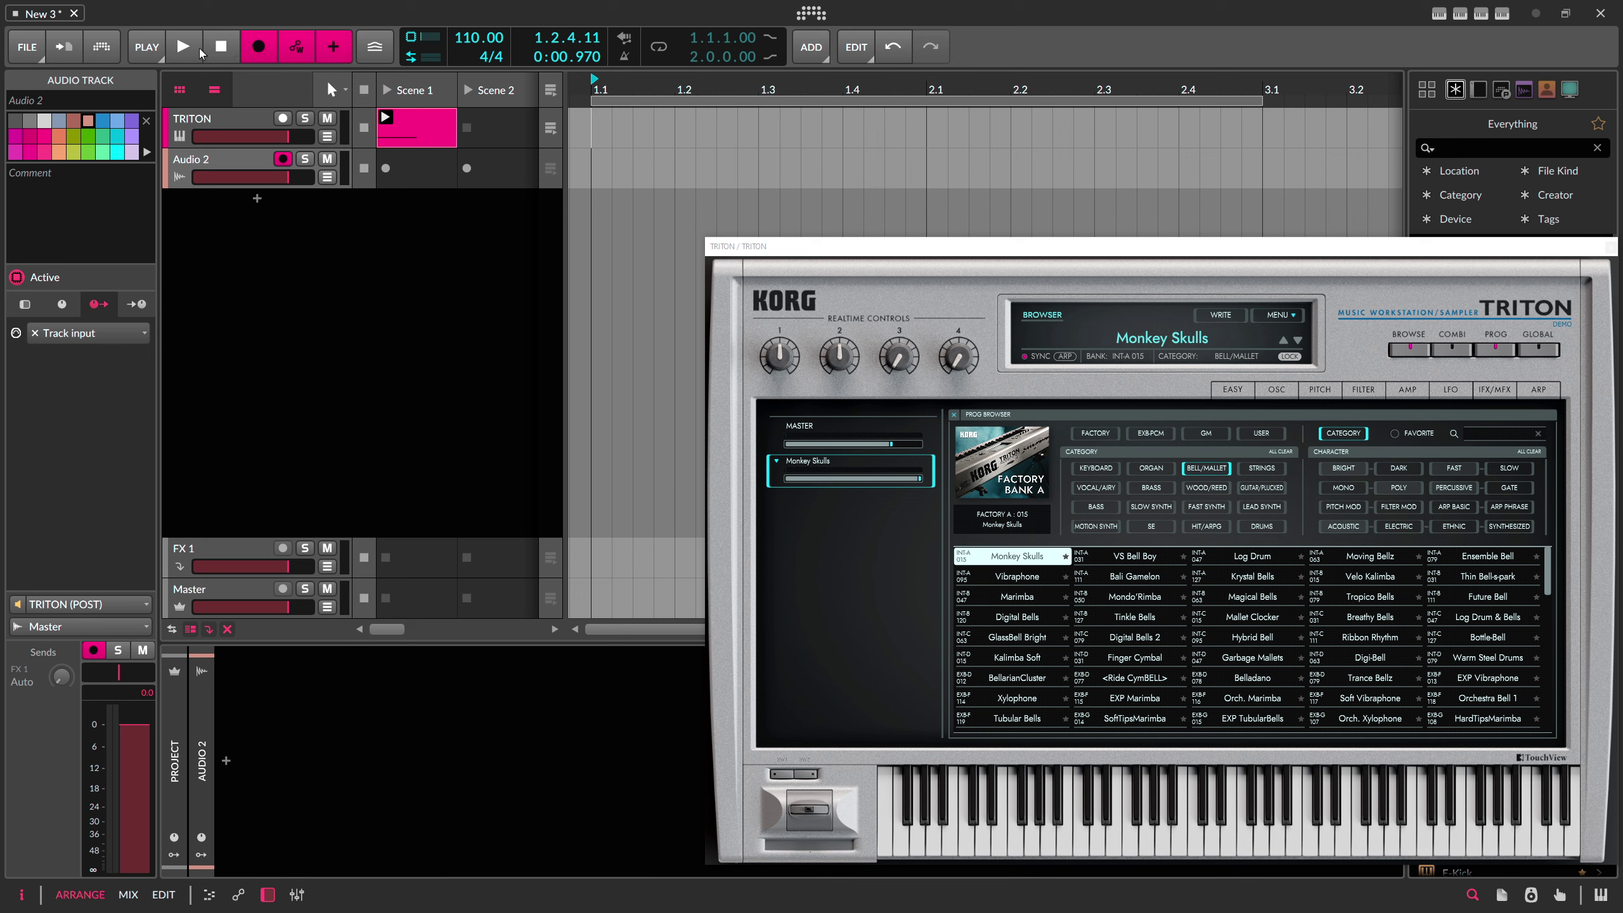
pyautogui.click(182, 46)
# Step: While recording, advance one program per clip loop through TRITON's Factory Bank A Bell/Mallet programs, from VS Bell Boy to Krystal Bells
pyautogui.click(1297, 339)
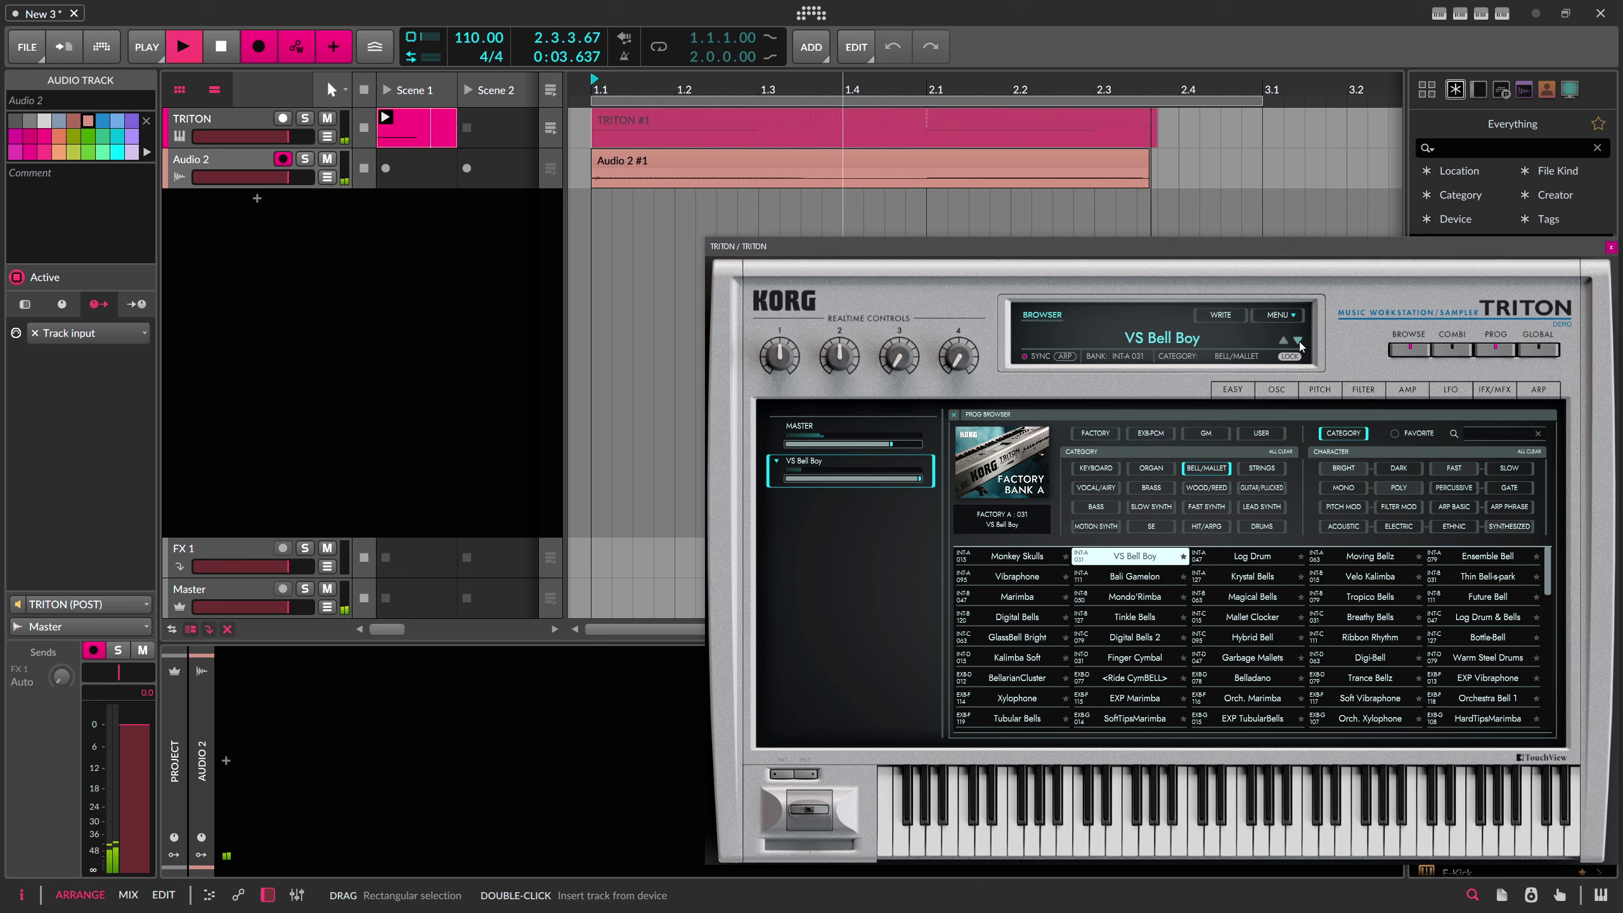
pyautogui.click(1298, 341)
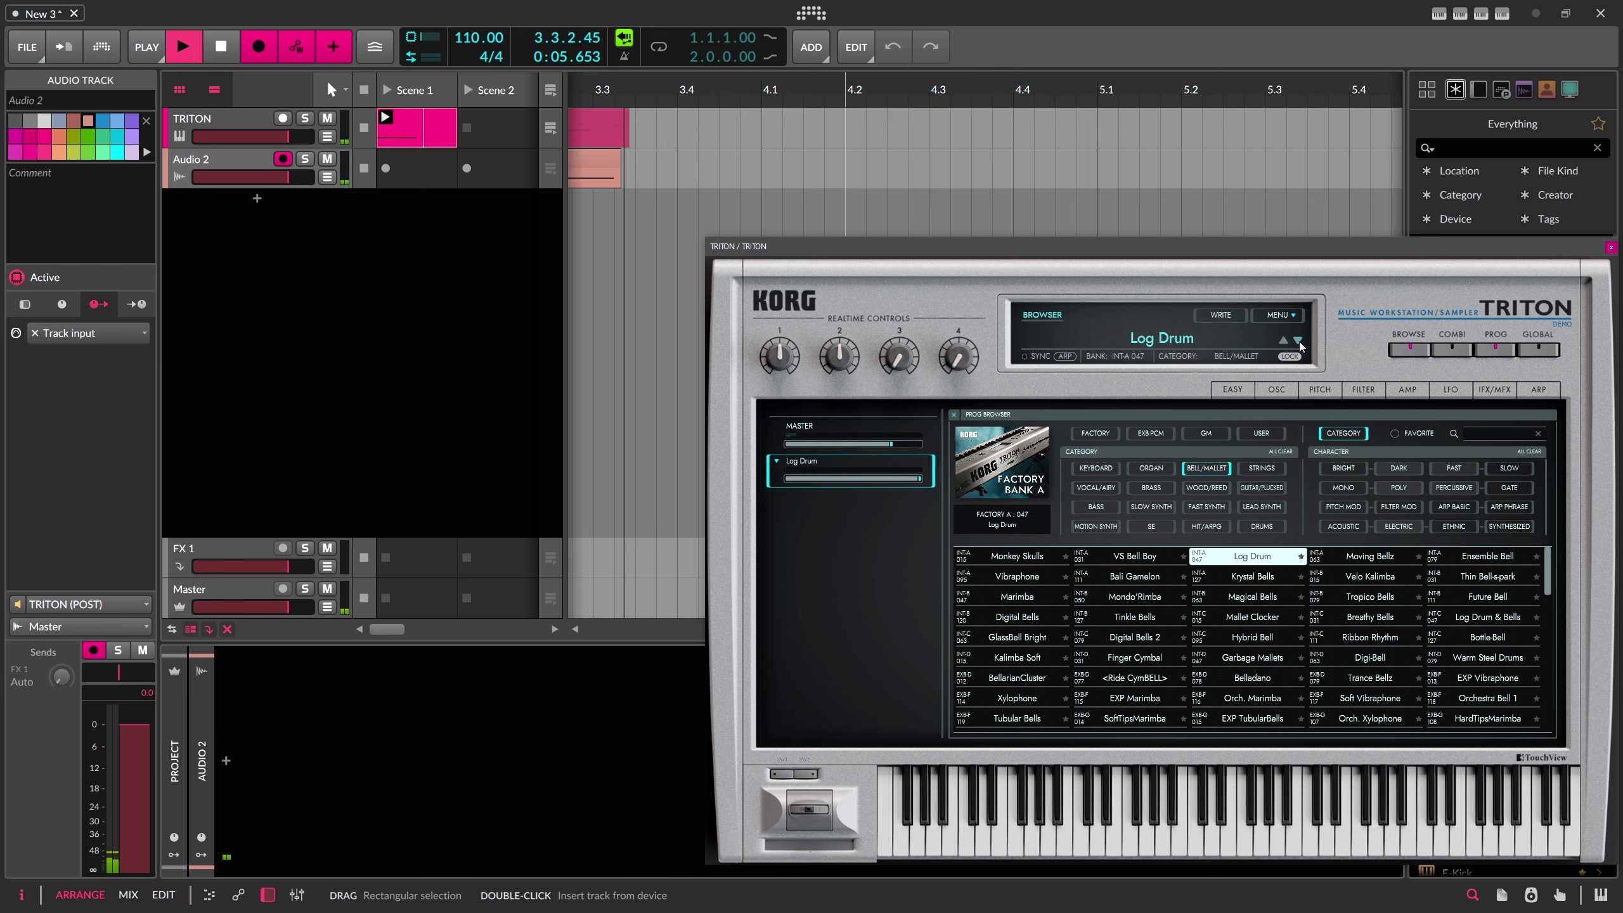
pyautogui.click(1298, 340)
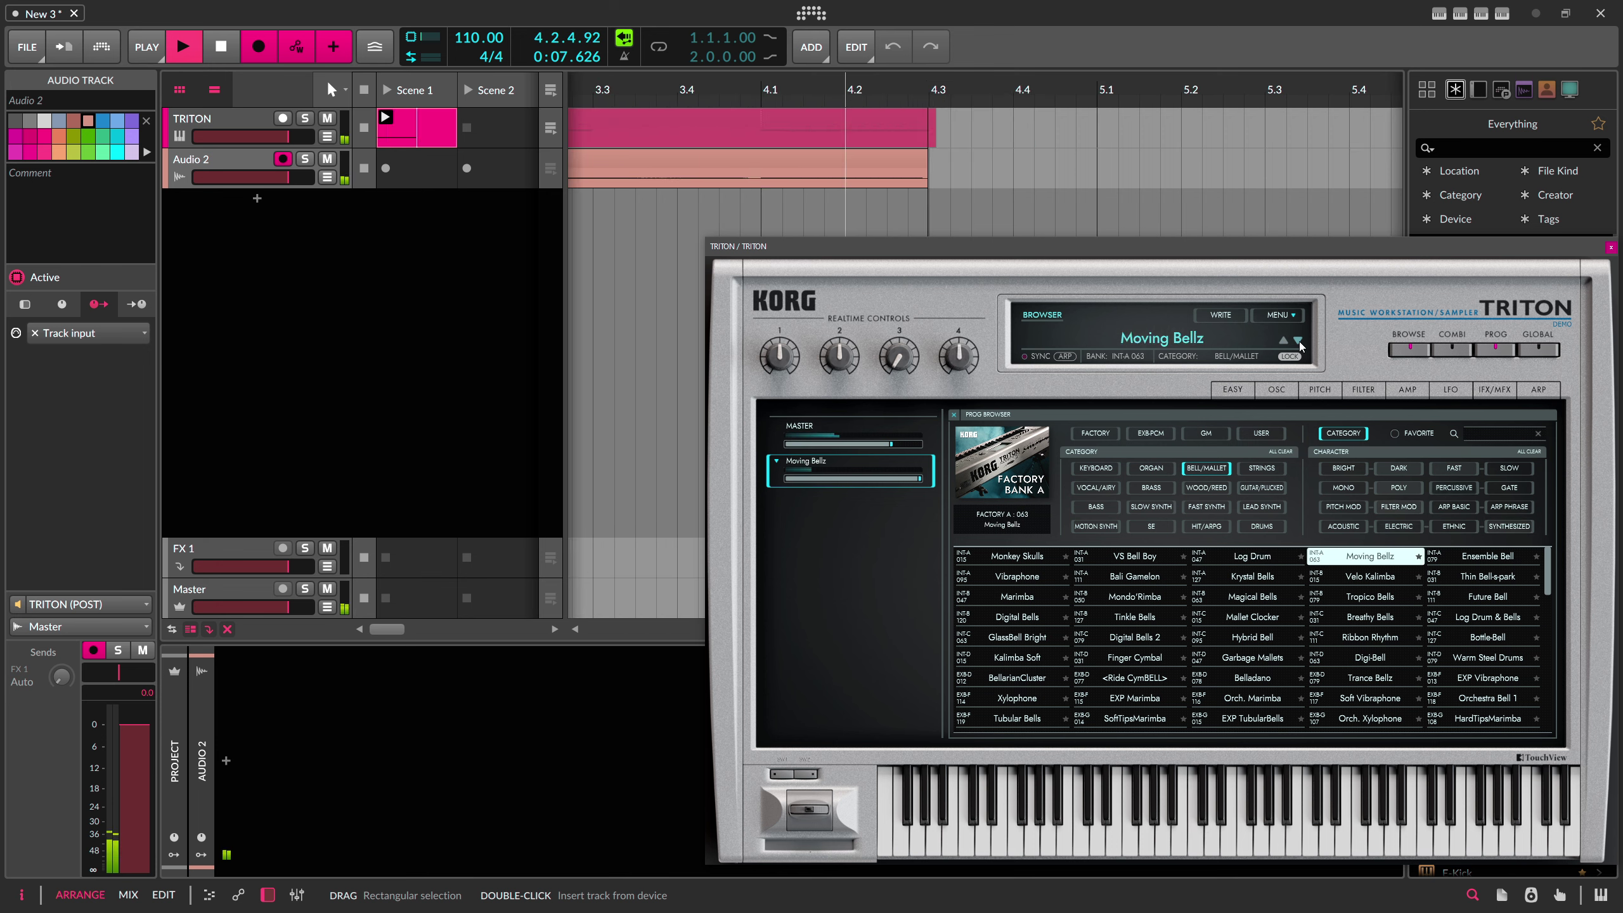
pyautogui.click(1298, 340)
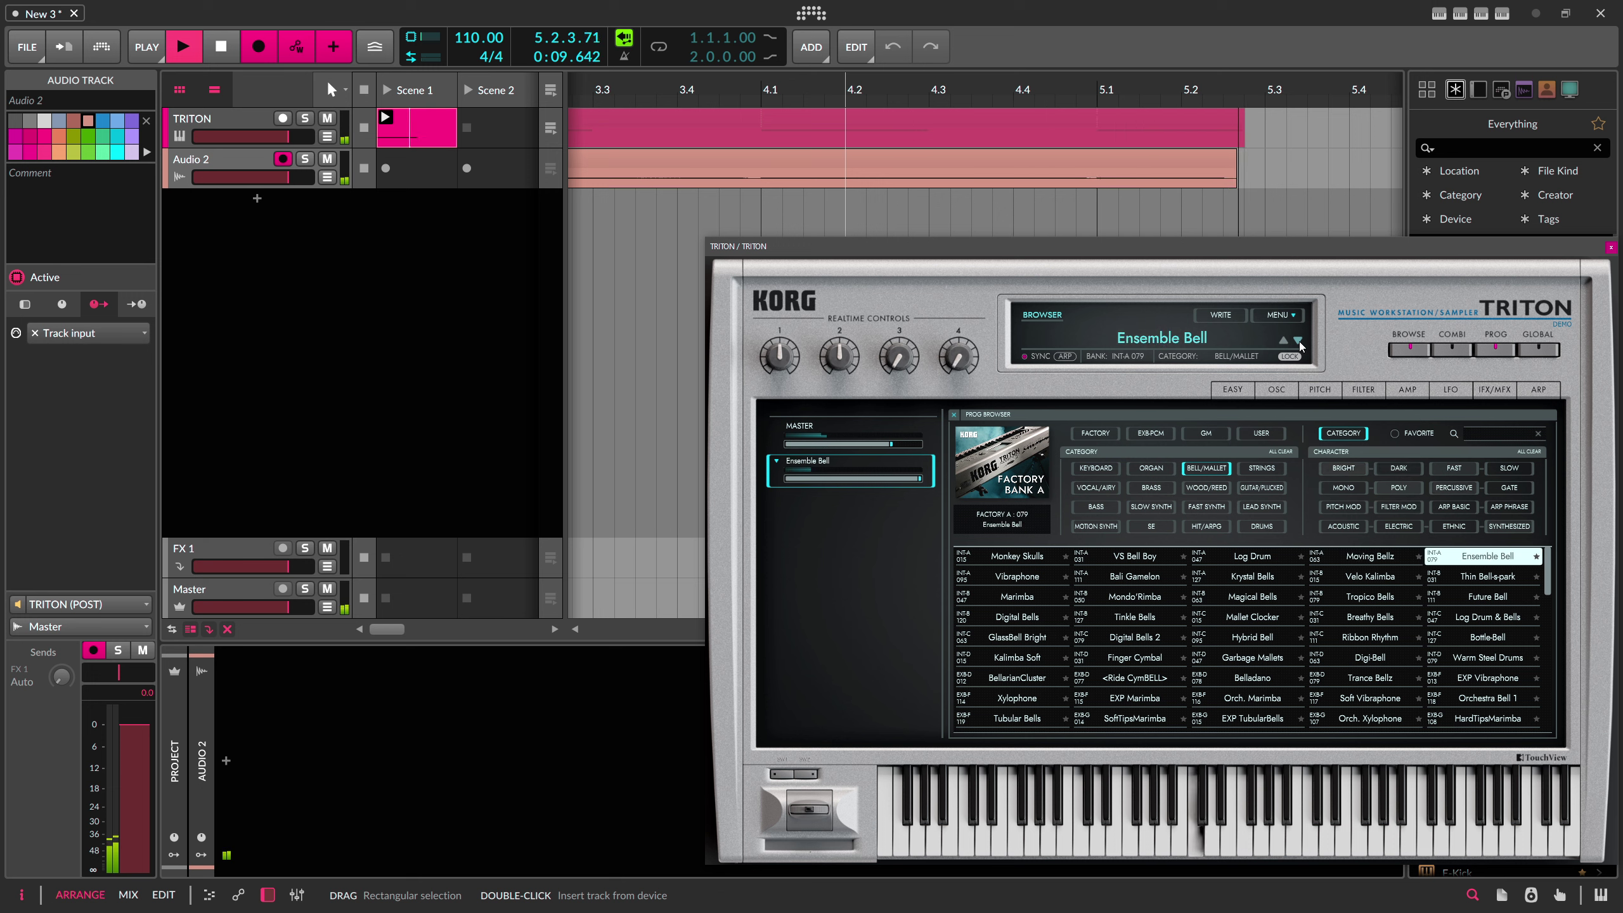
pyautogui.click(1298, 340)
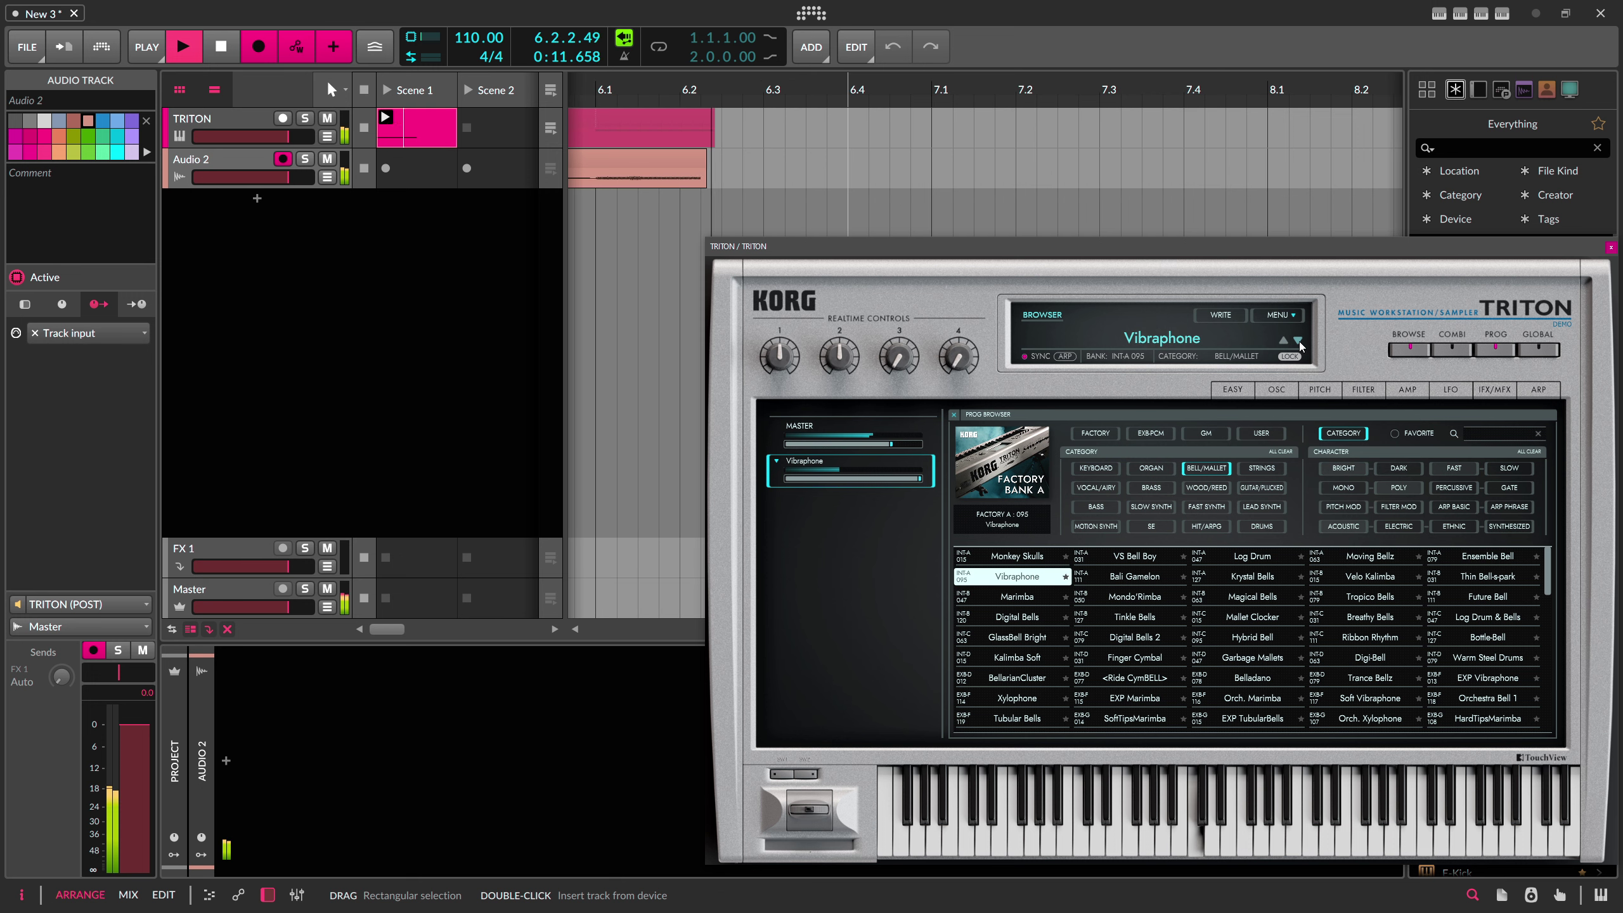
pyautogui.click(1298, 339)
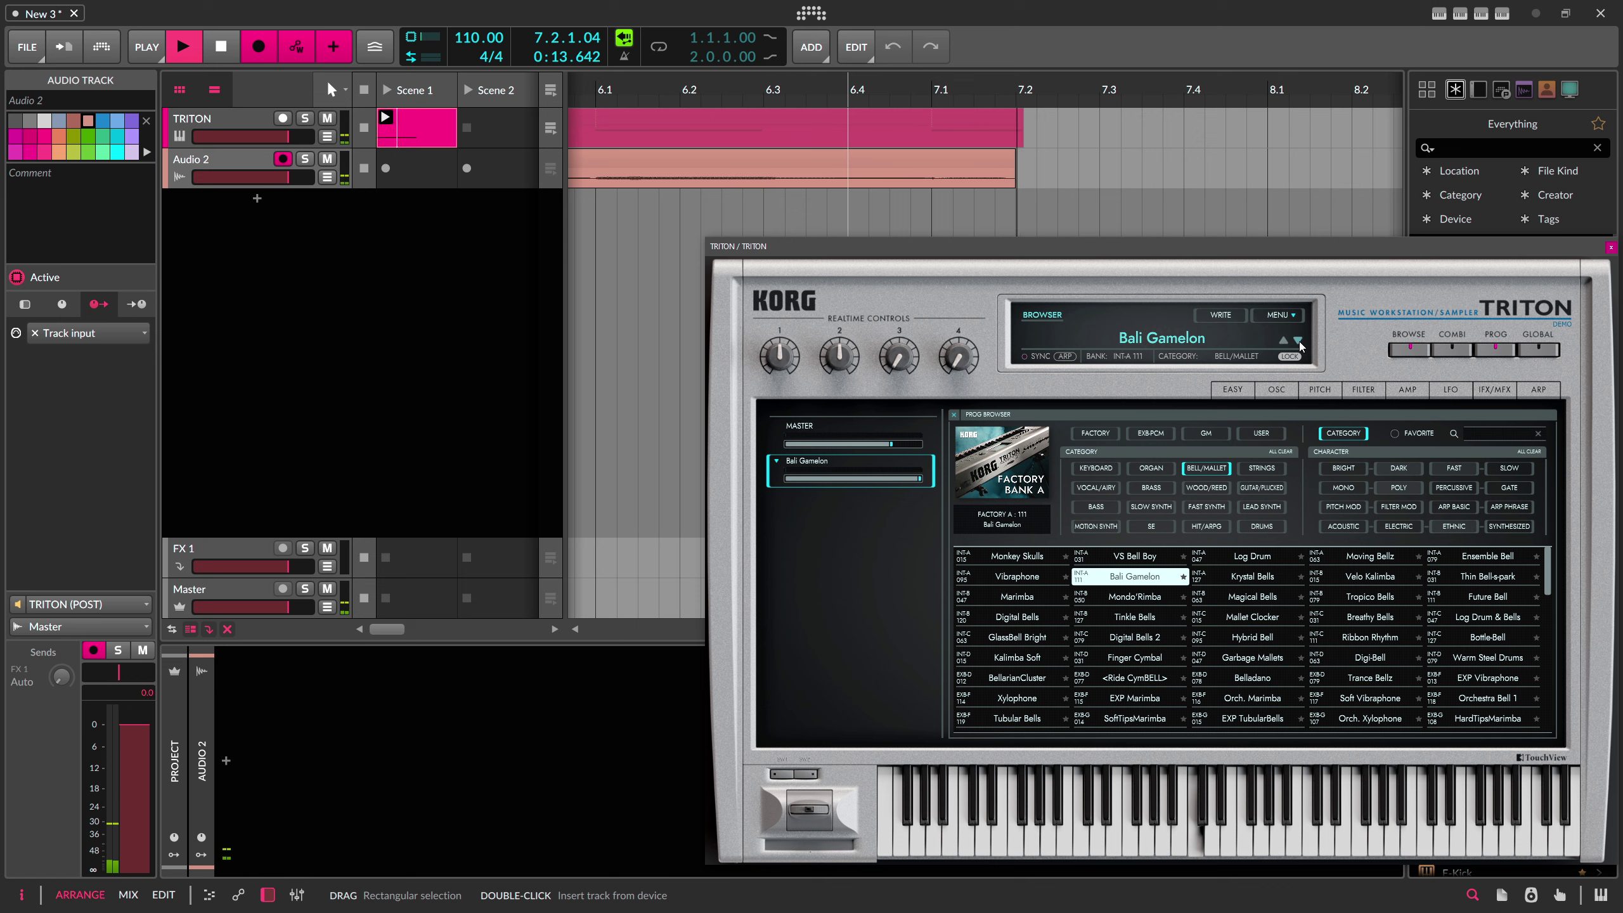
pyautogui.click(1297, 340)
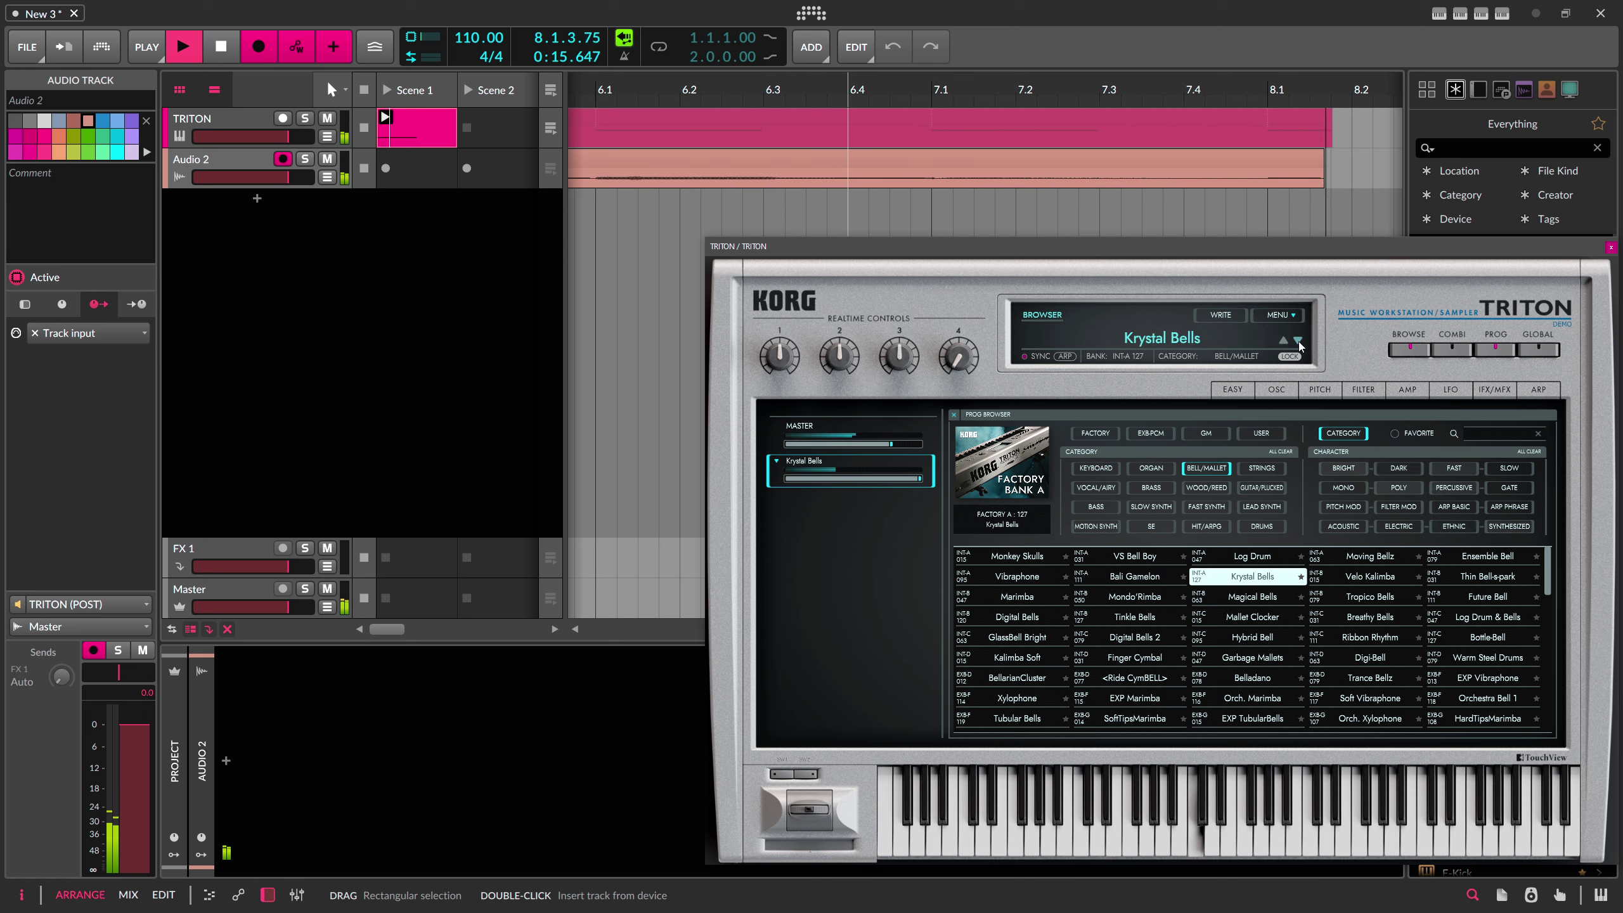
# Step: Continue recording through the Factory Bank B Bell/Mallet programs, one per clip loop, from Velo Kalimba to Tinkle Bells
pyautogui.click(1298, 340)
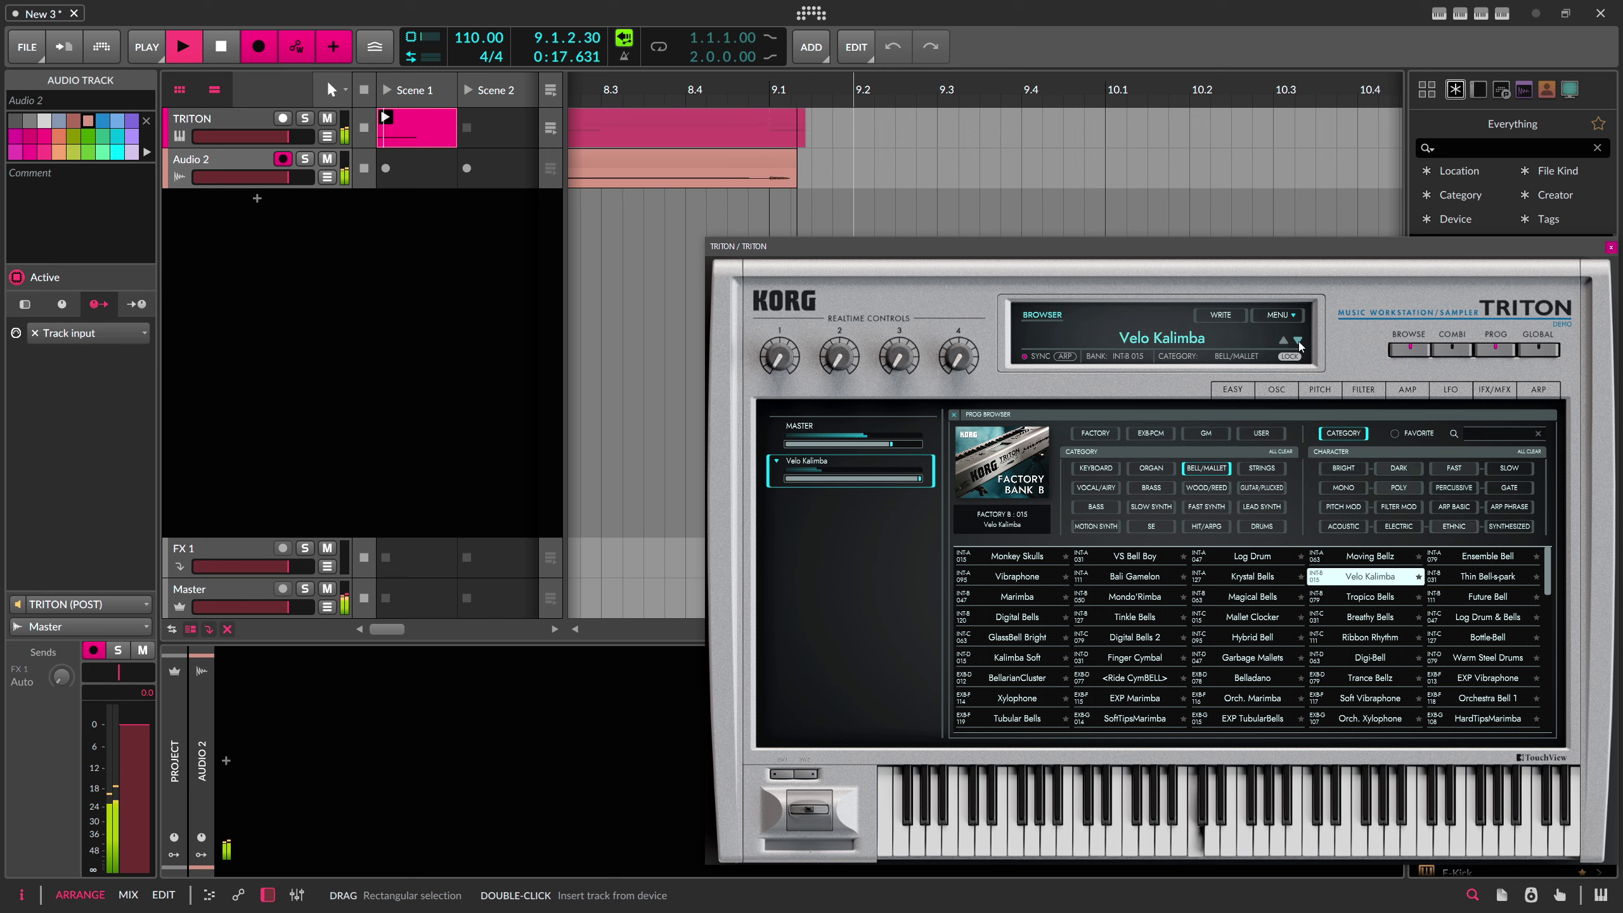
pyautogui.click(1297, 340)
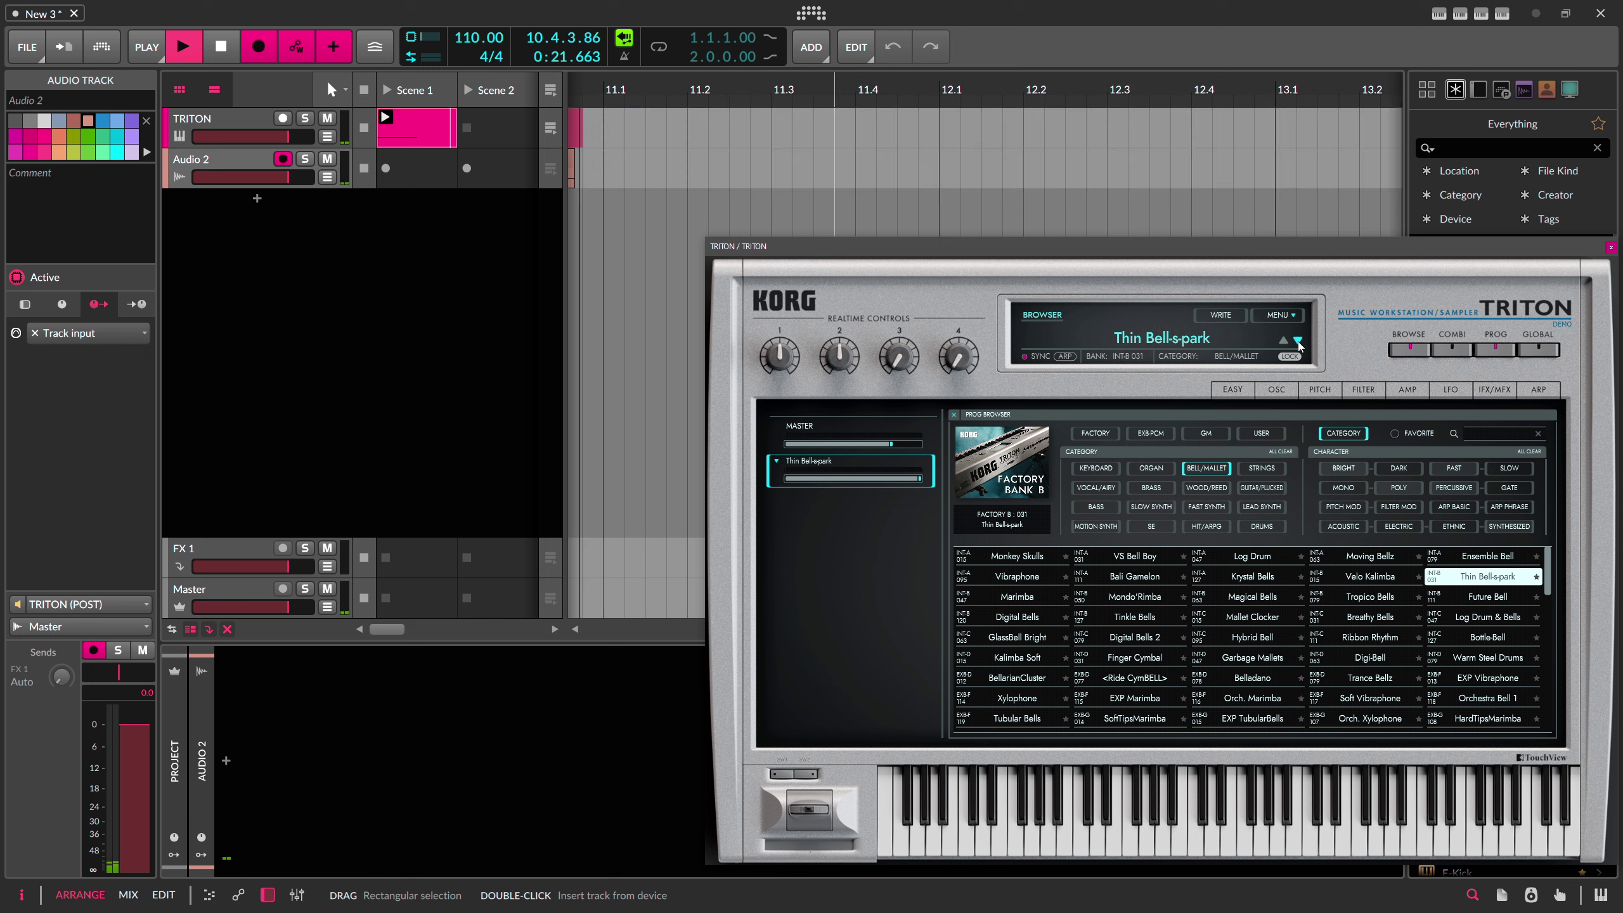
pyautogui.click(1298, 340)
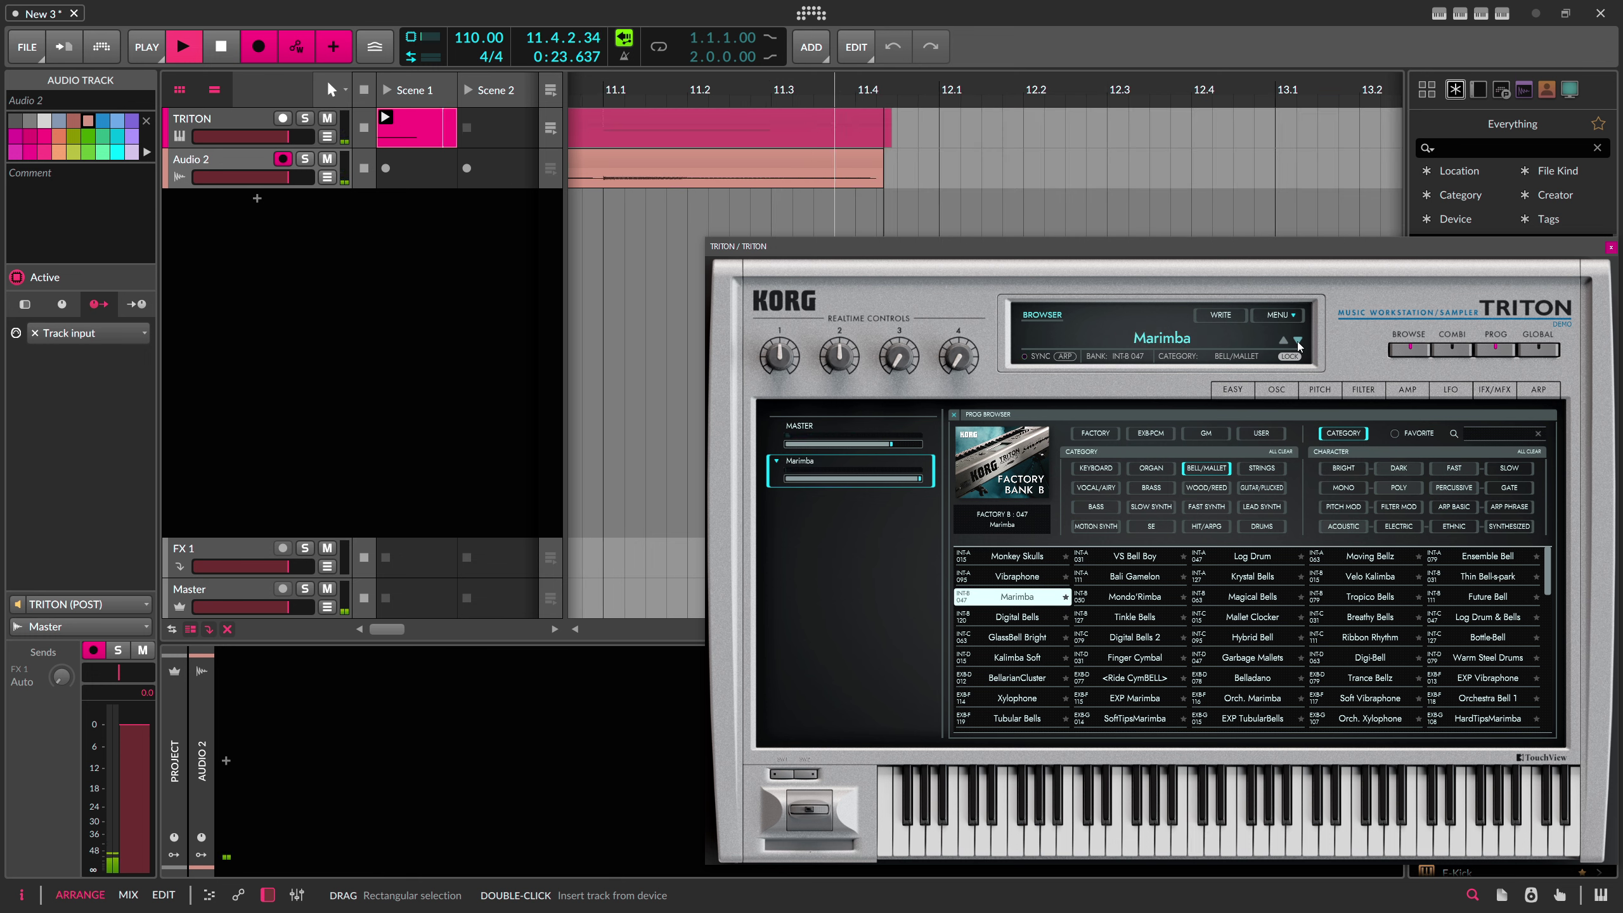
pyautogui.click(1297, 340)
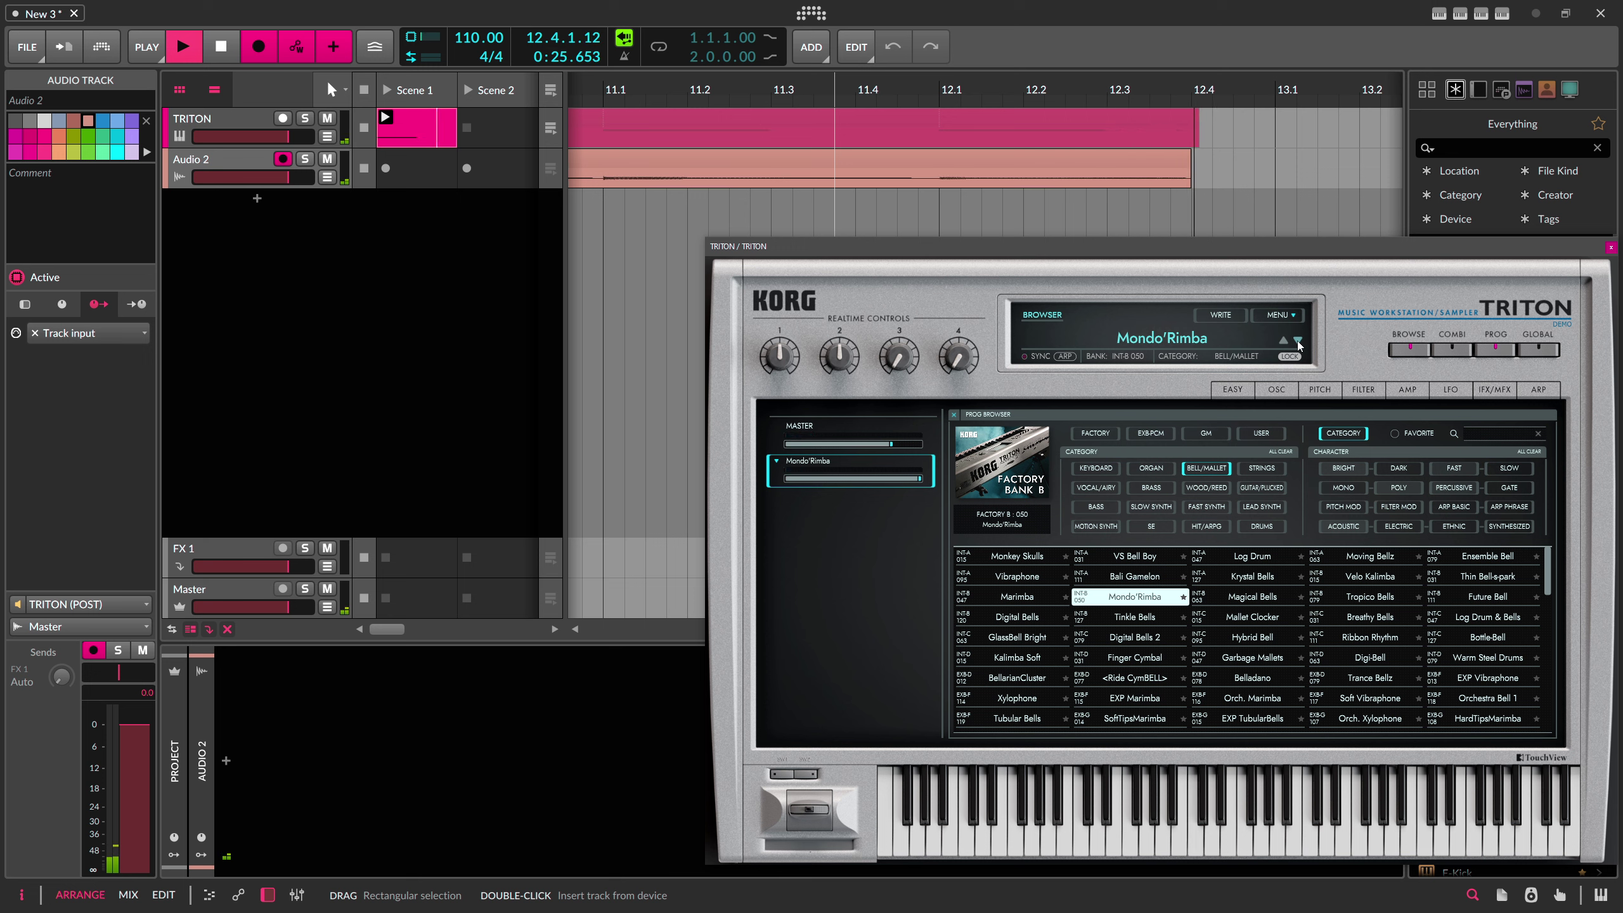
pyautogui.click(1297, 340)
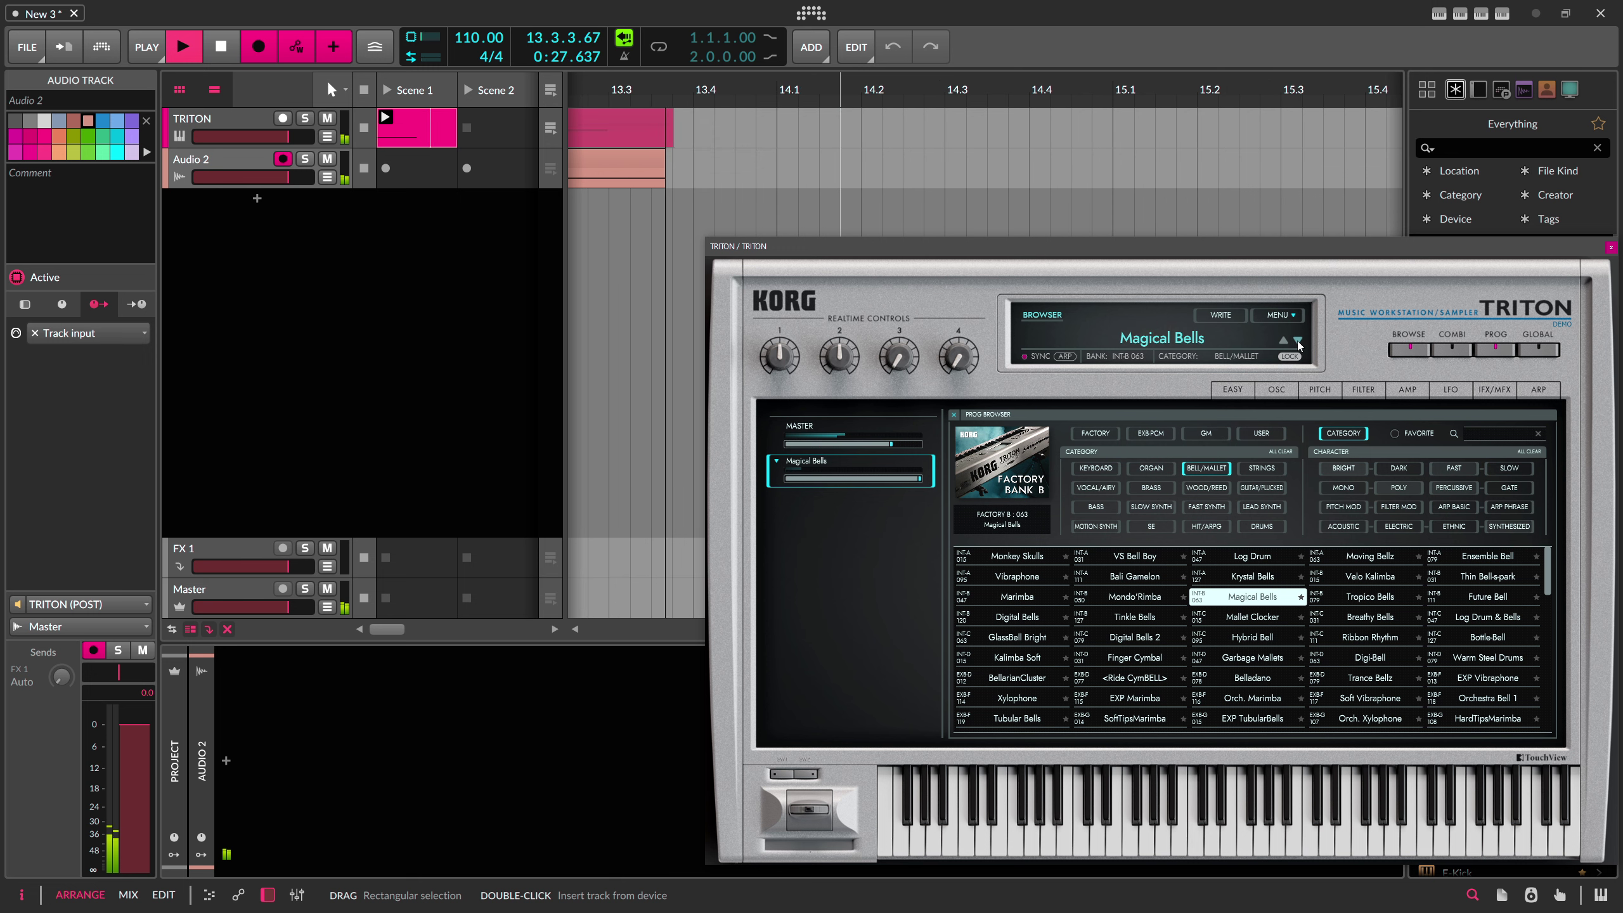
pyautogui.click(1297, 340)
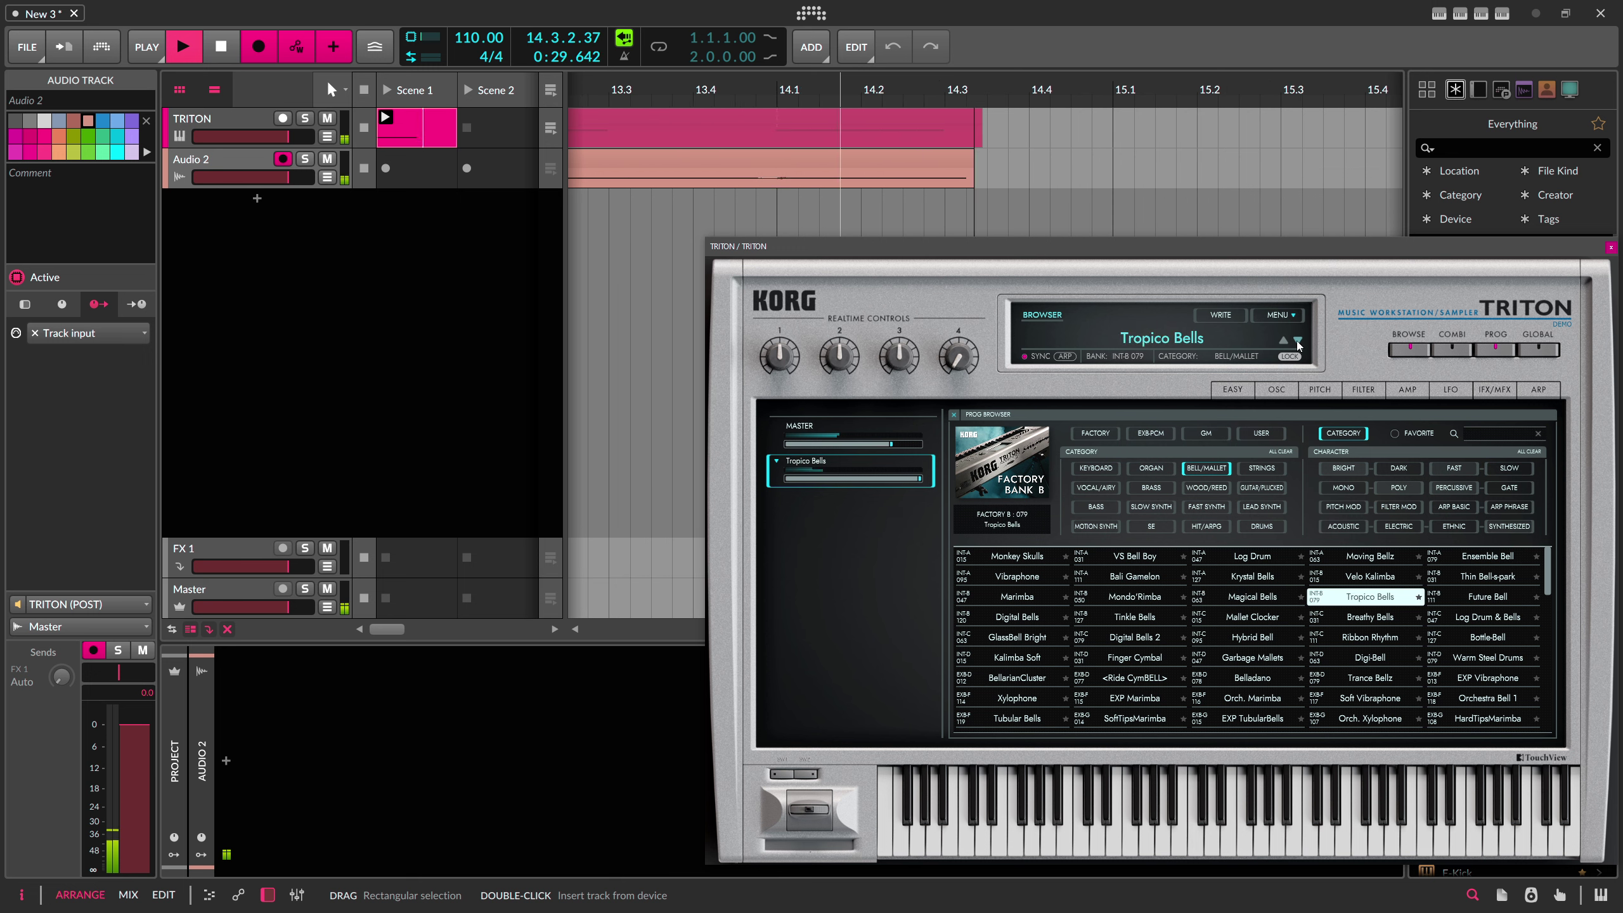
pyautogui.click(1298, 341)
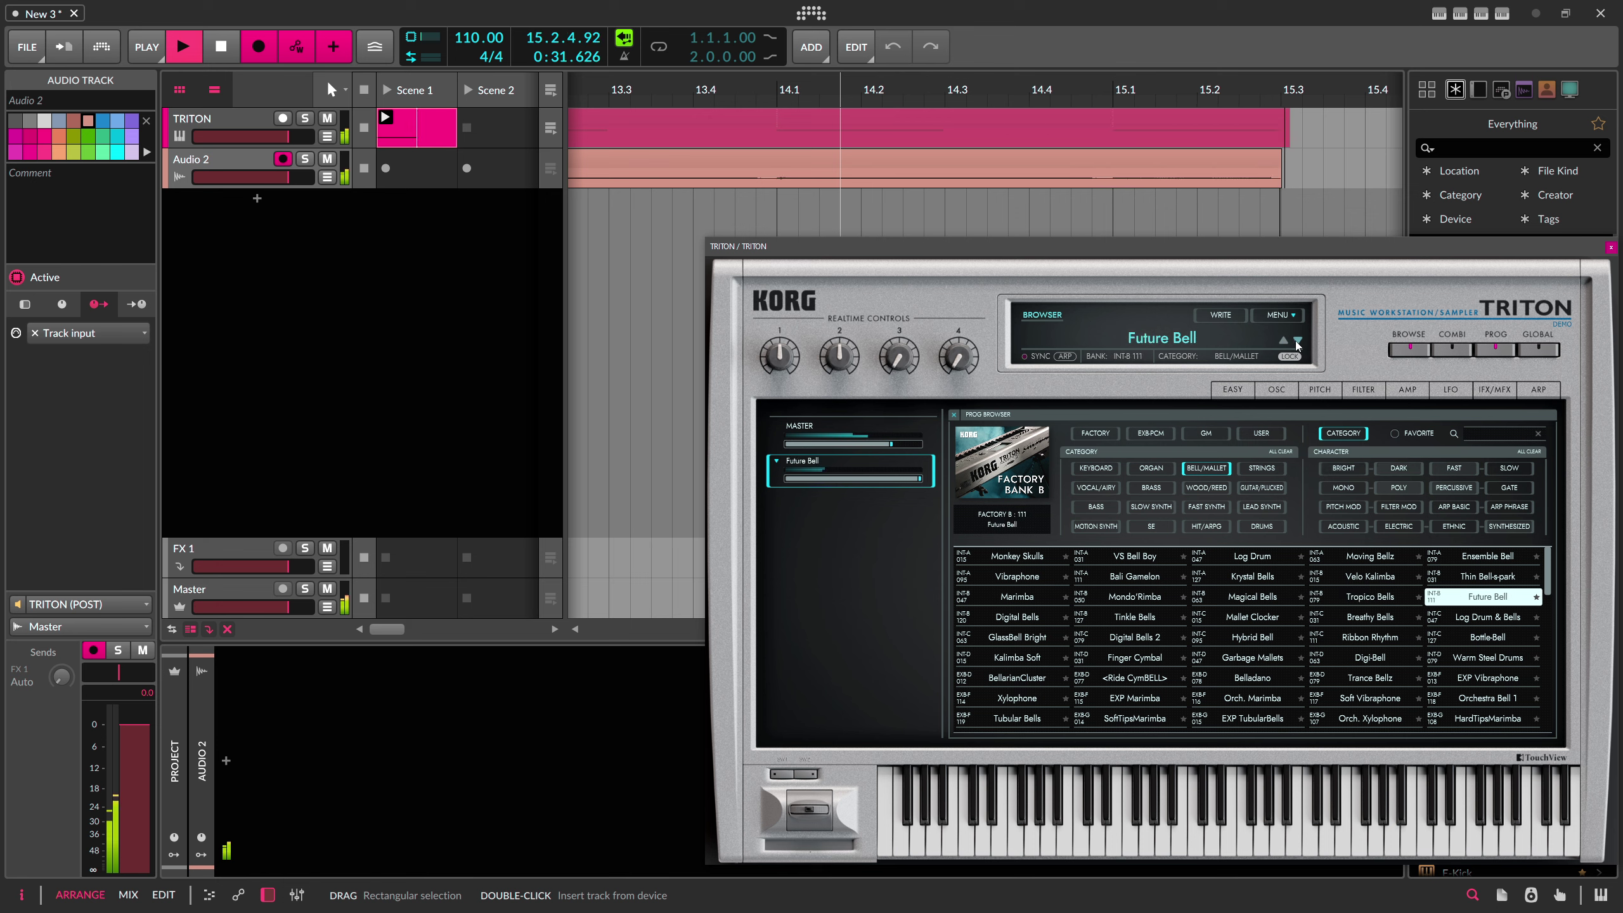
pyautogui.click(1297, 342)
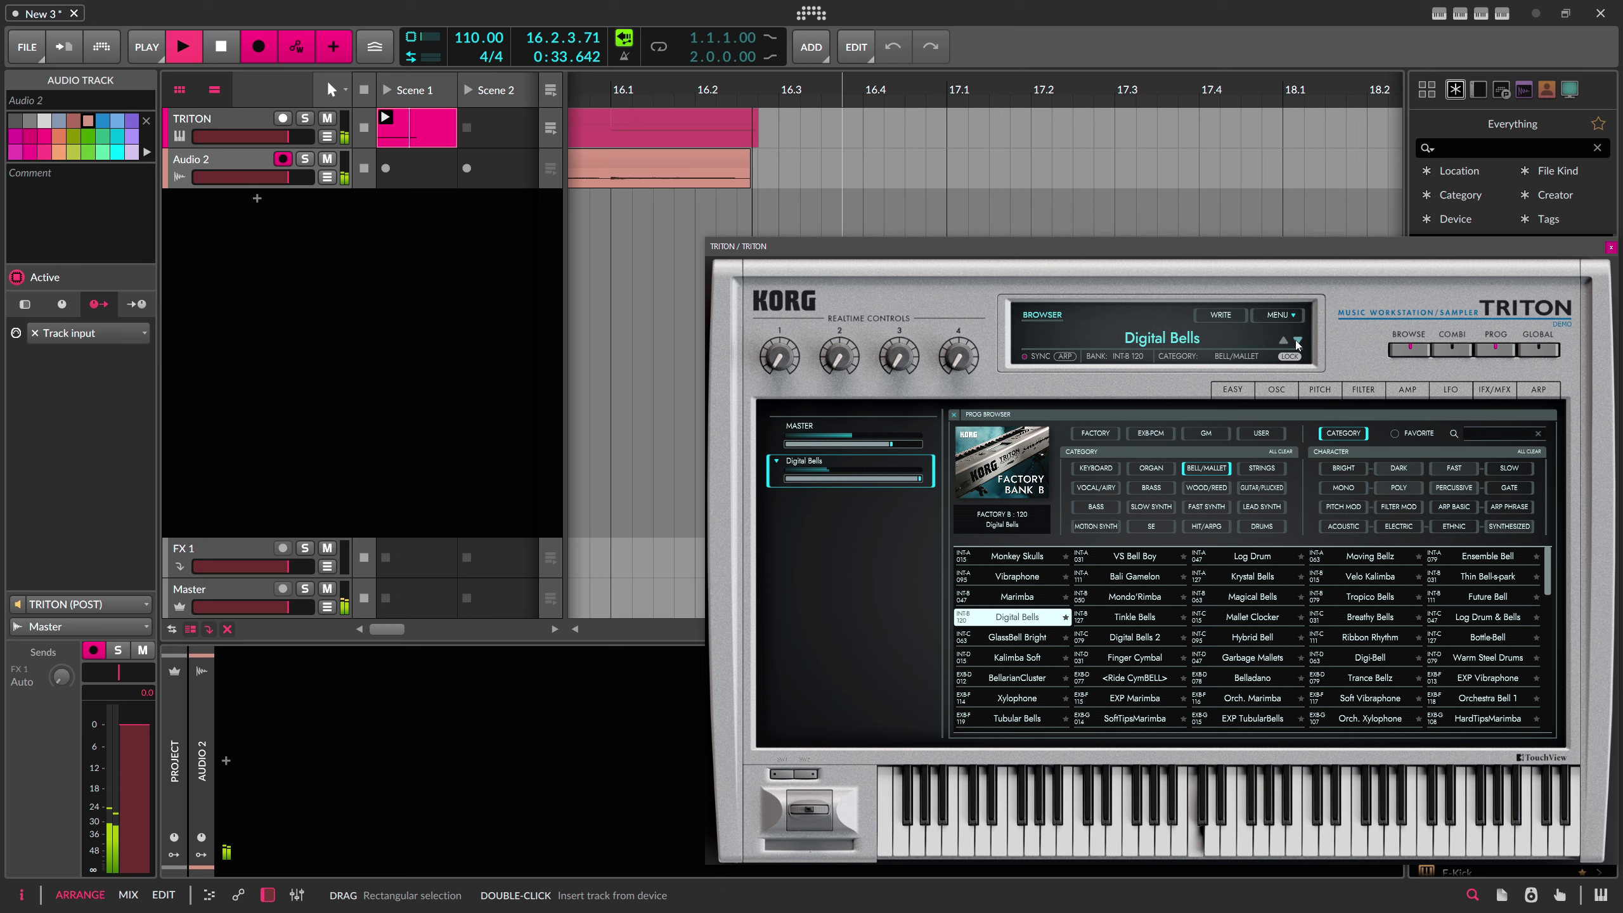
pyautogui.click(1296, 341)
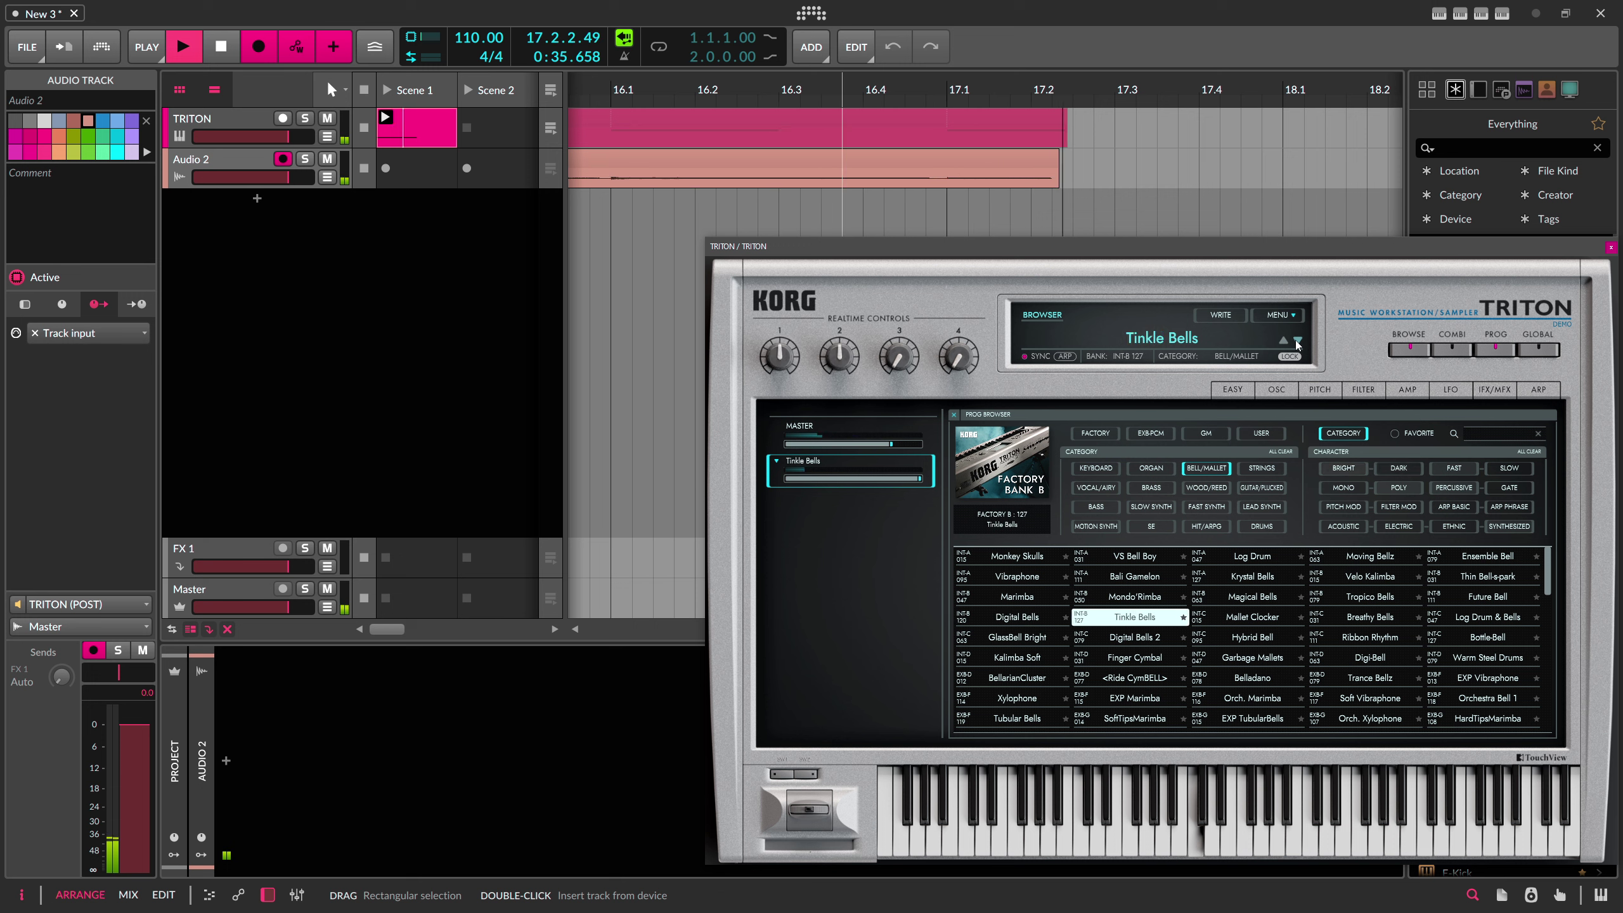
# Step: Record the Factory Bank C Bell/Mallet programs in order, one per clip loop, from Mallet Clocker to Bottle-Bell
pyautogui.click(1297, 341)
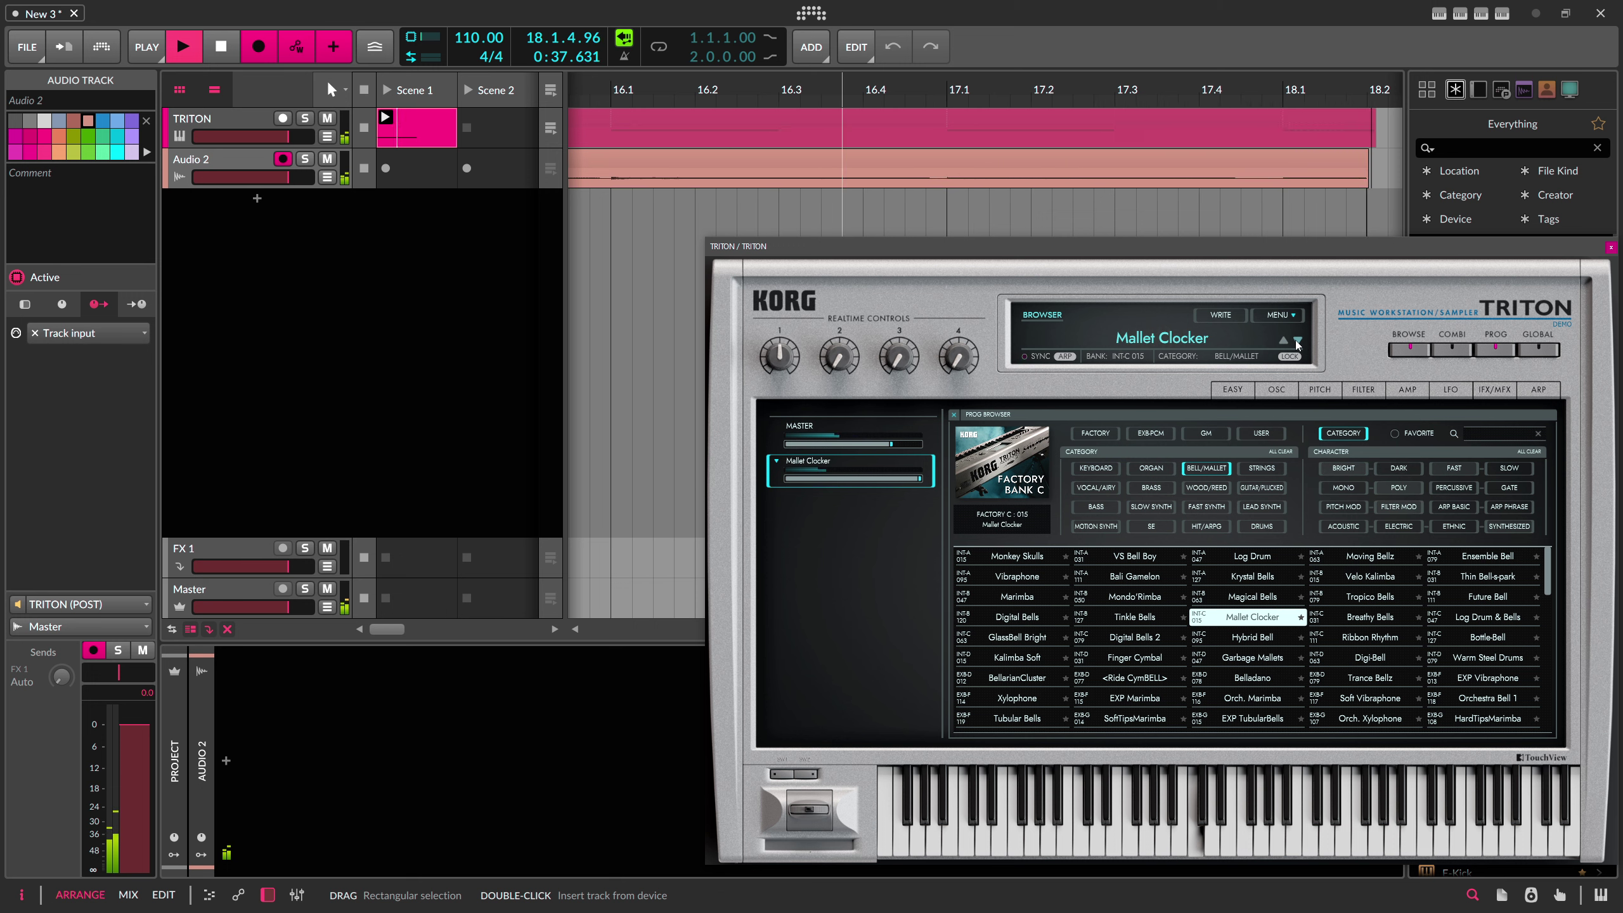
pyautogui.click(1297, 341)
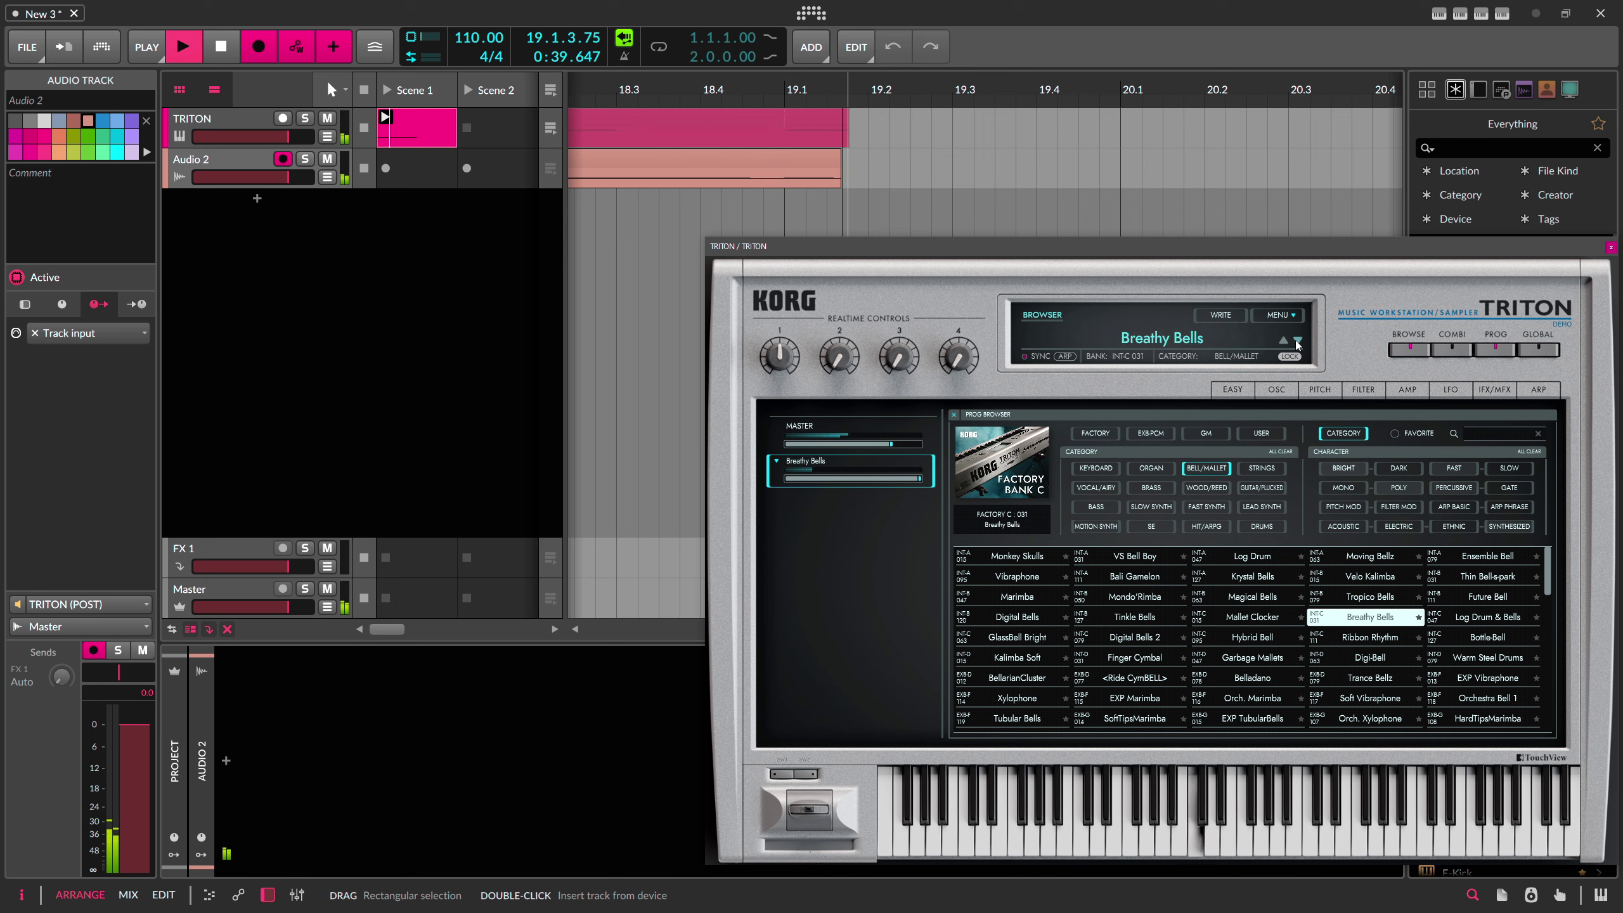
pyautogui.click(1297, 342)
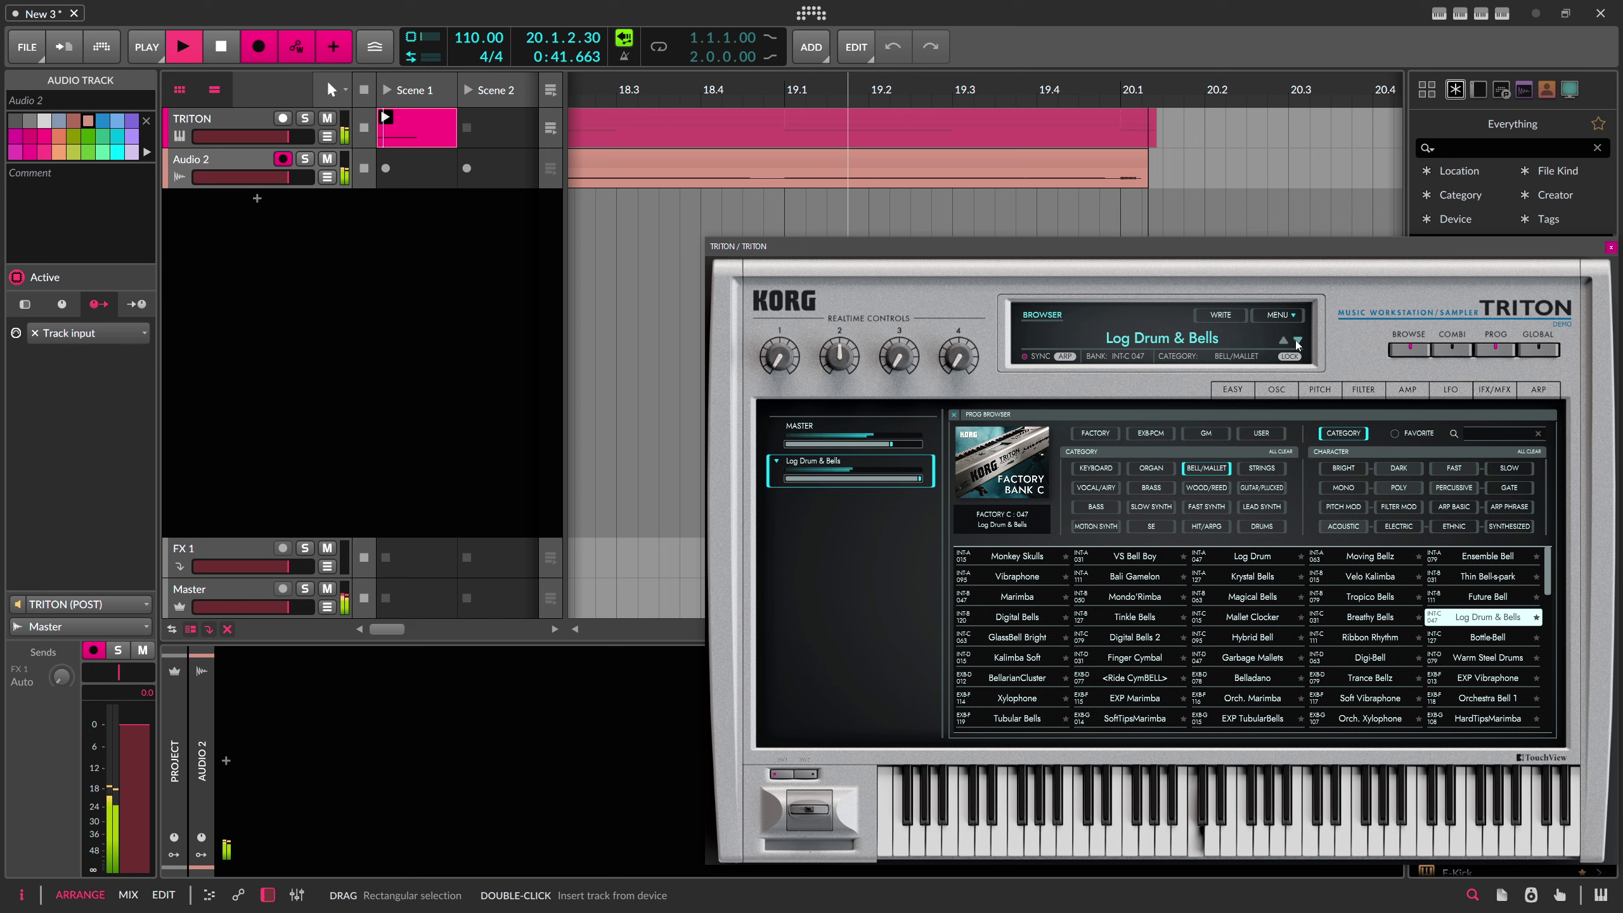
pyautogui.click(1297, 342)
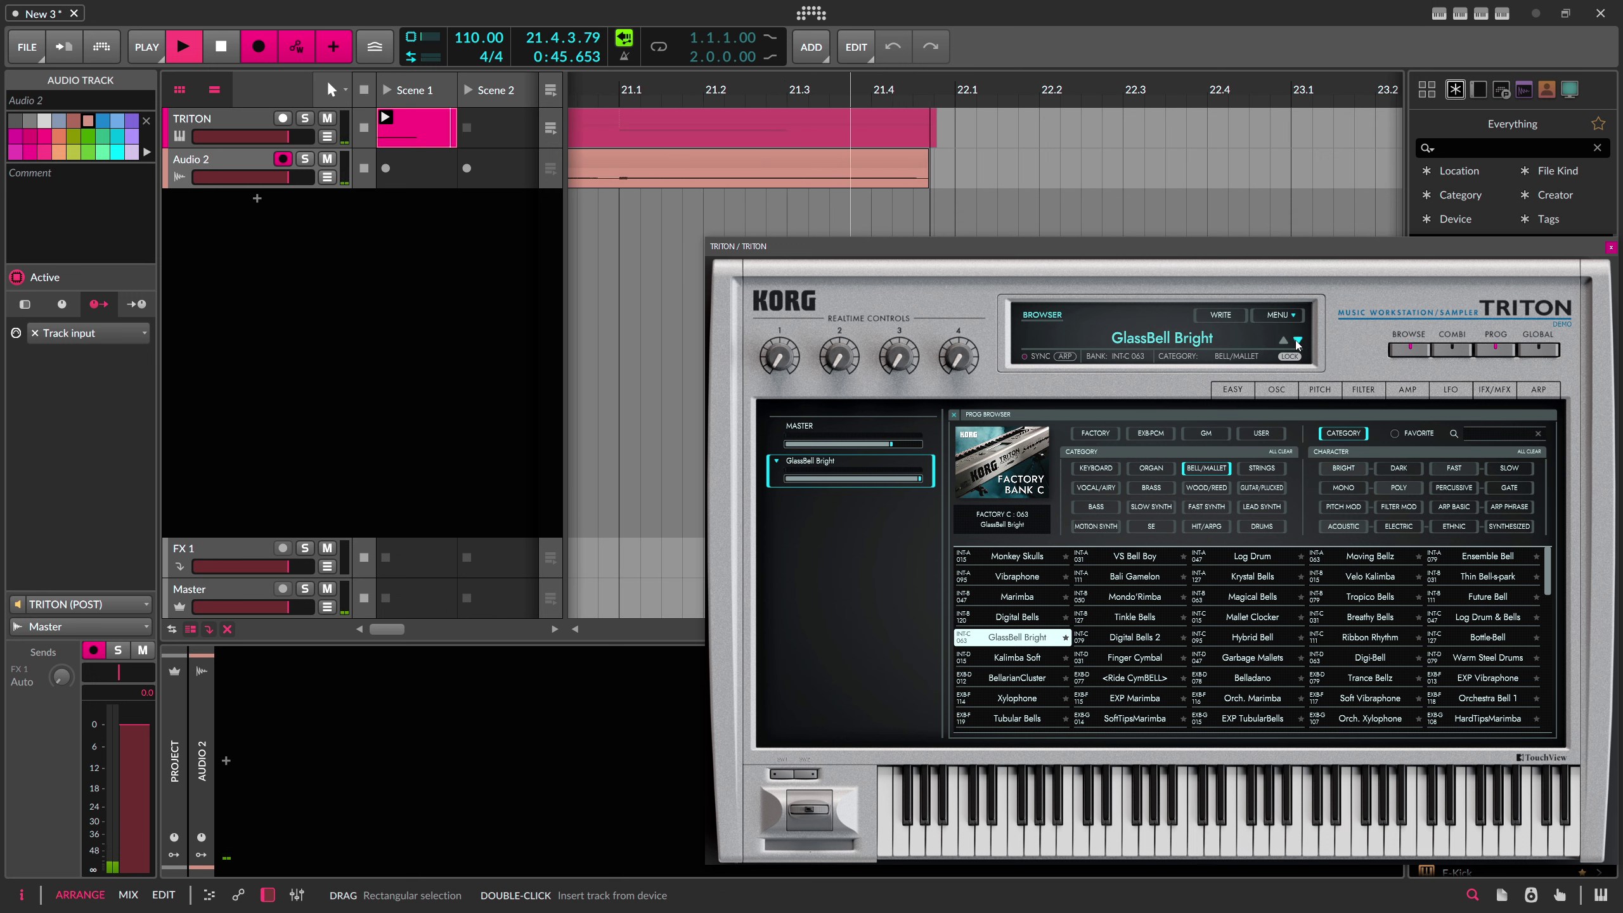
pyautogui.click(1296, 342)
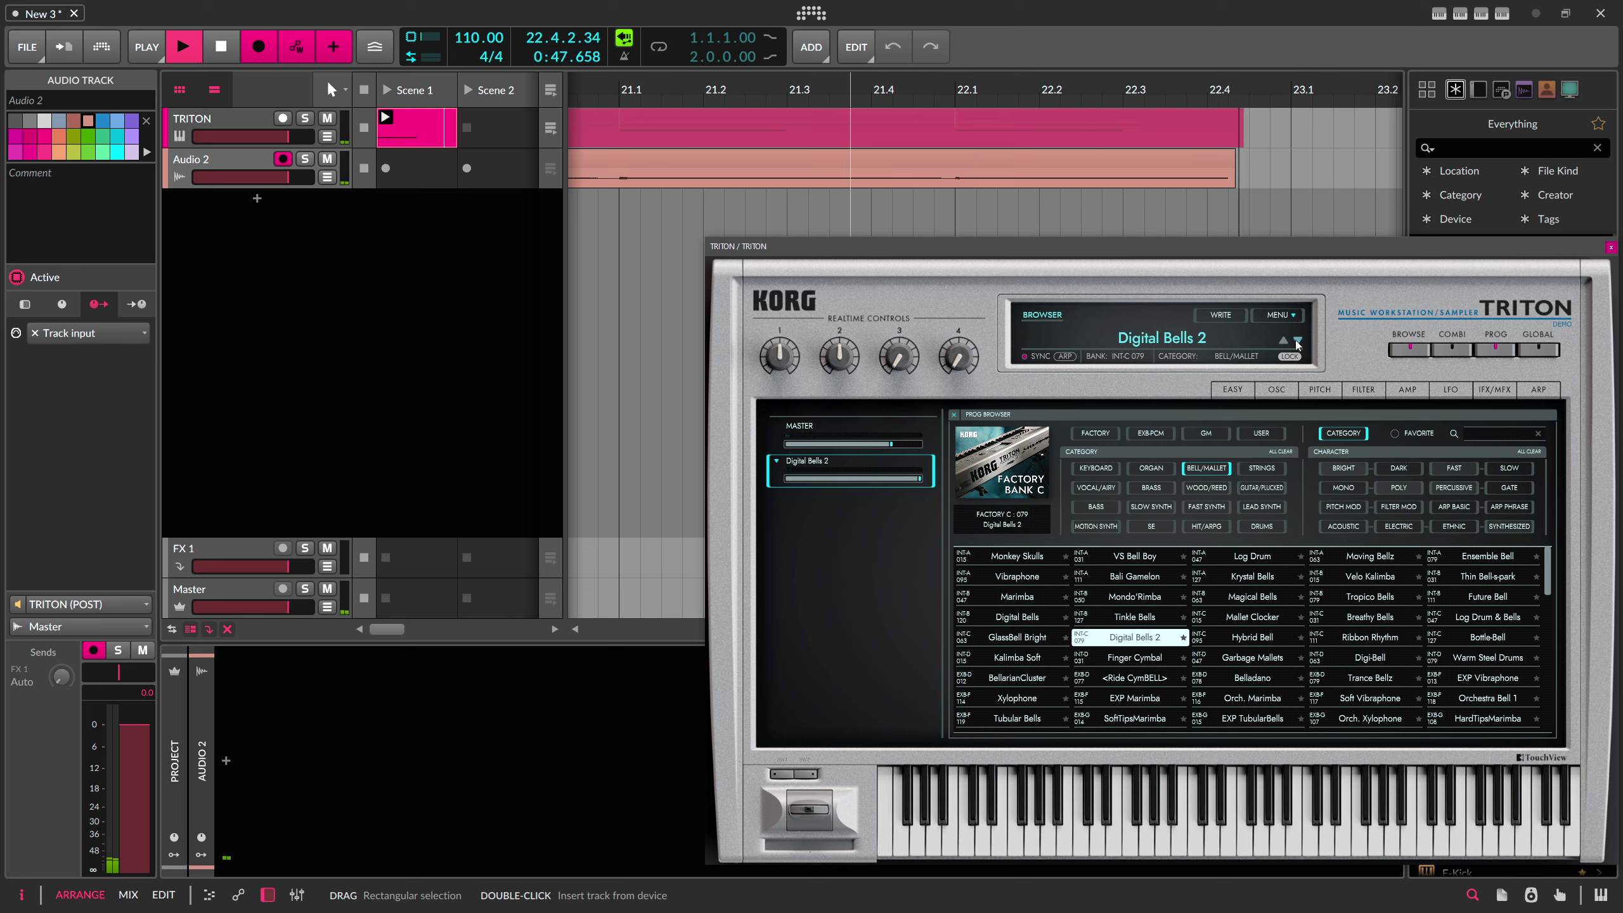
pyautogui.click(1297, 342)
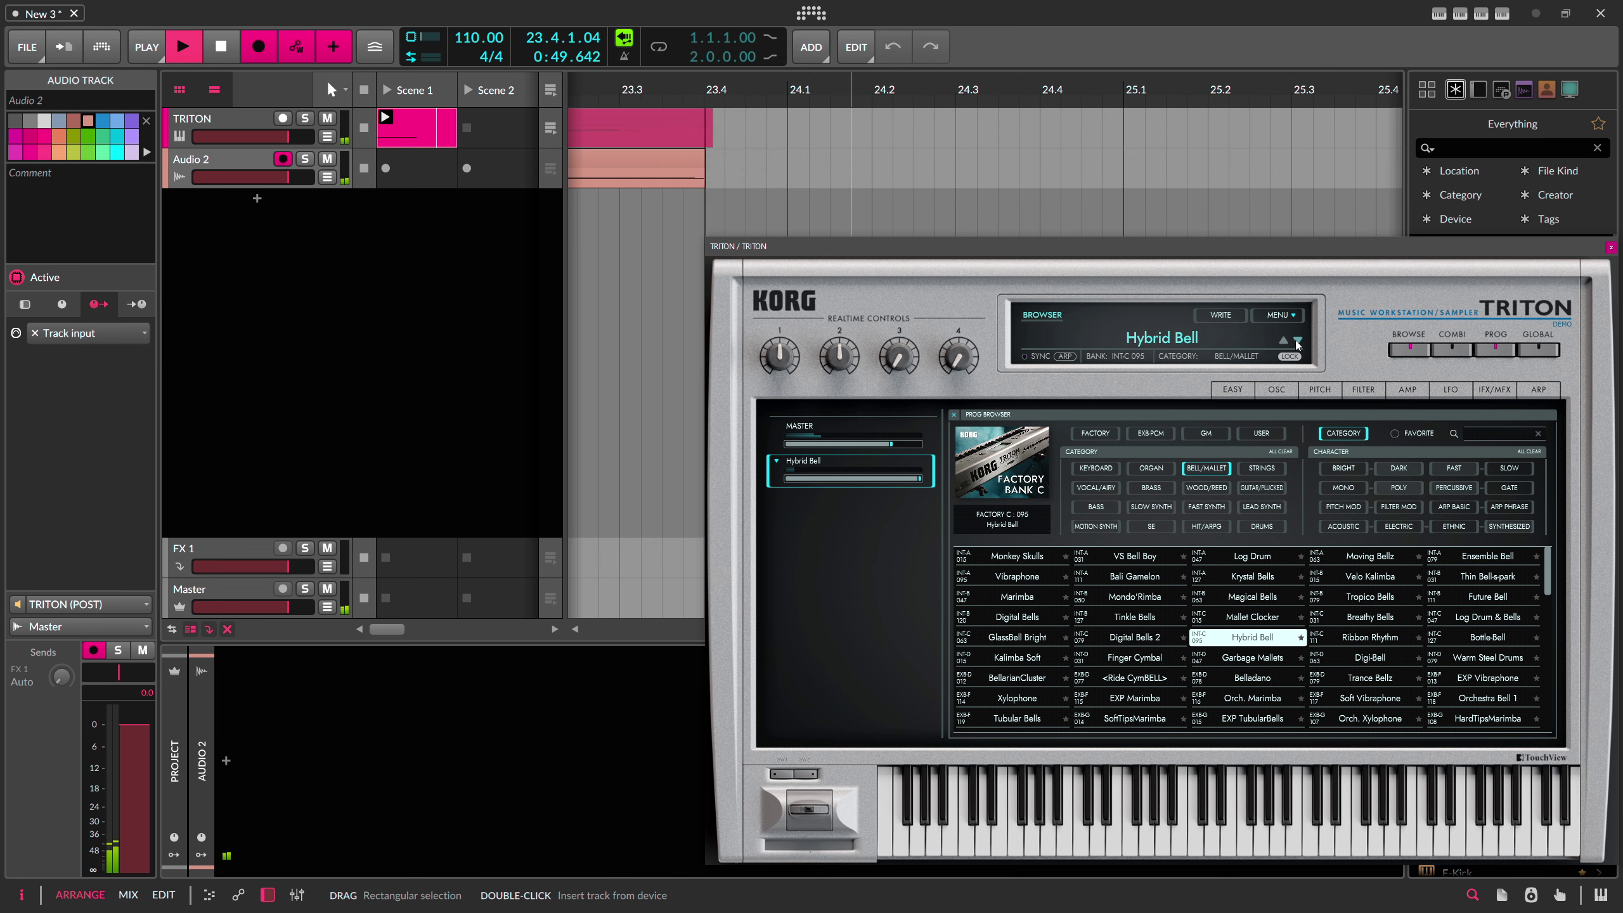
pyautogui.click(1297, 342)
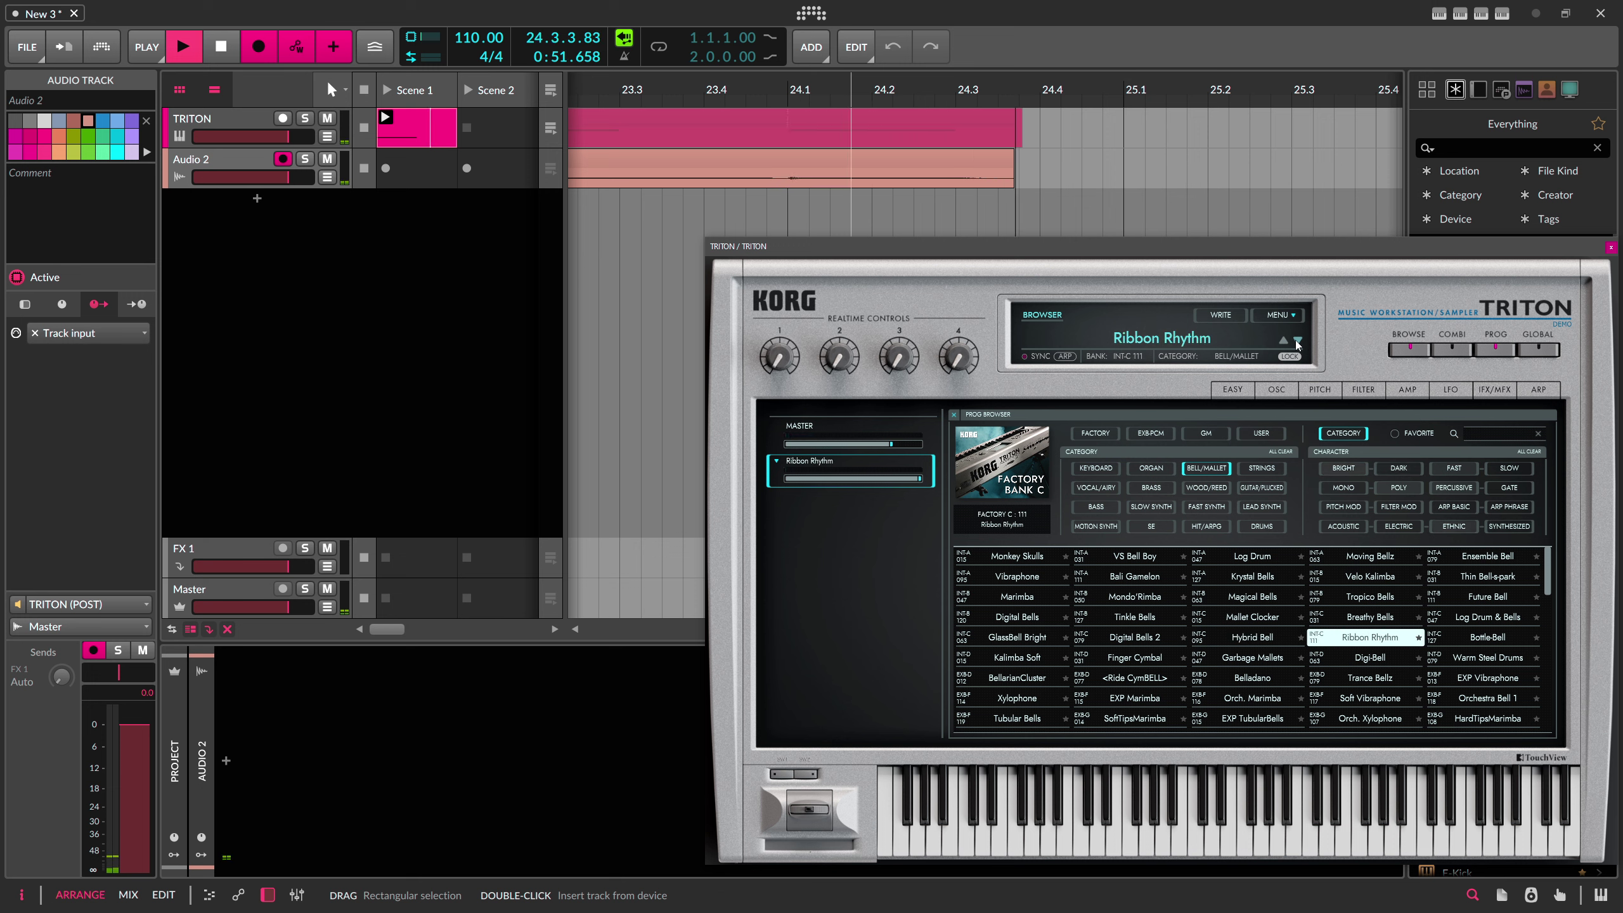
pyautogui.click(1297, 342)
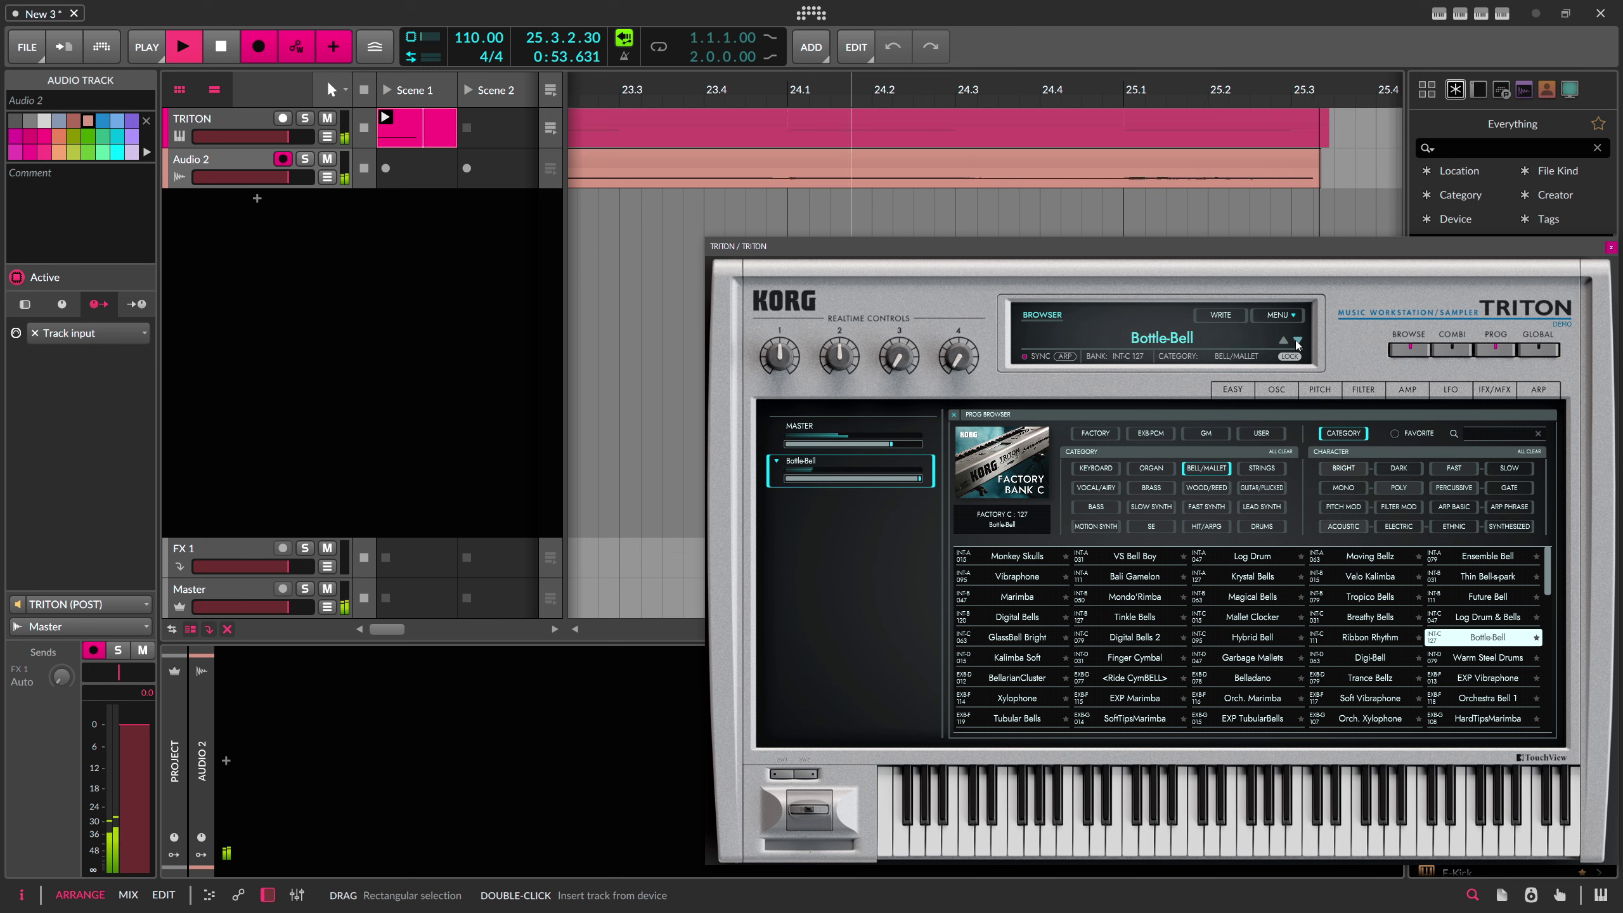
# Step: Record the Factory Bank D Bell/Mallet programs in order, one per clip loop, from Kalimba Soft to Warm Steel Drums
pyautogui.click(1296, 341)
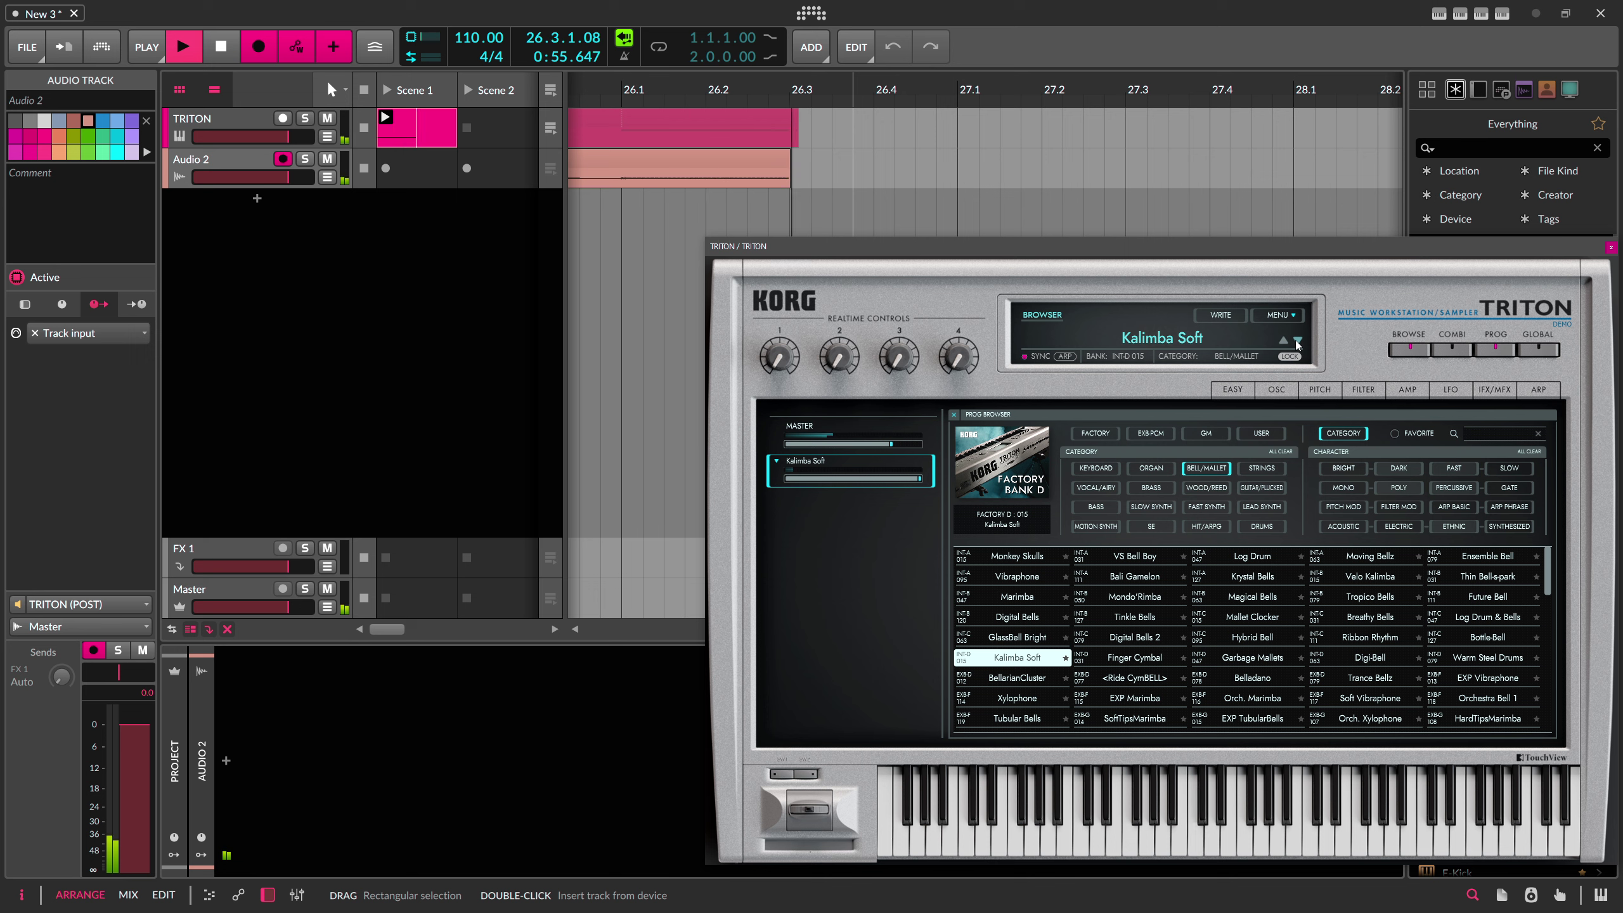
pyautogui.click(1297, 342)
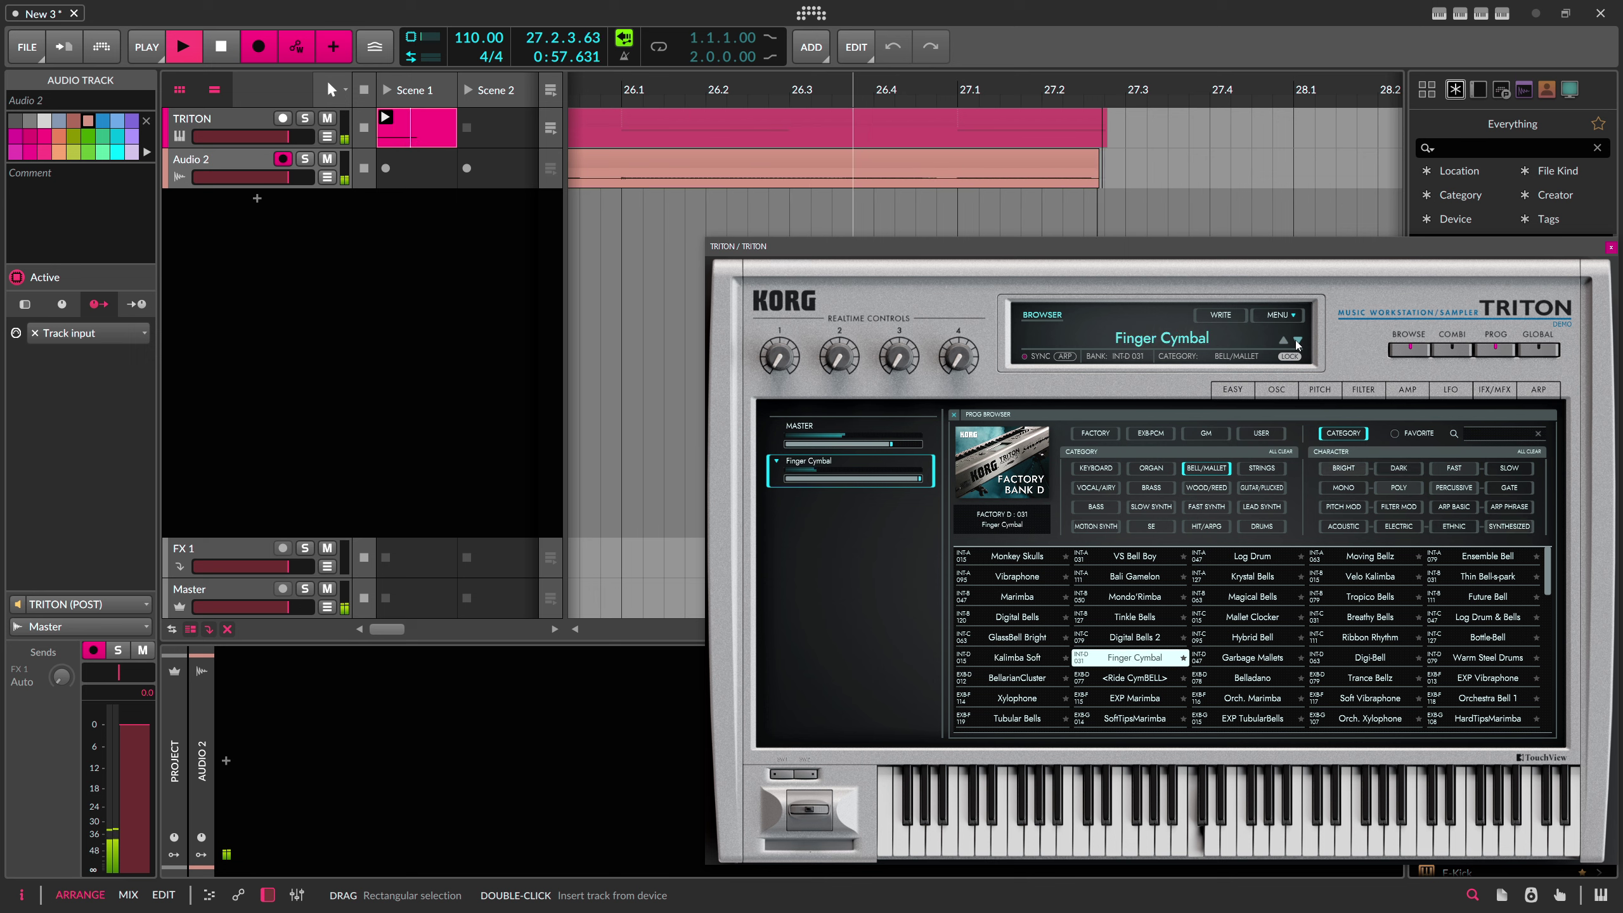
pyautogui.click(1297, 342)
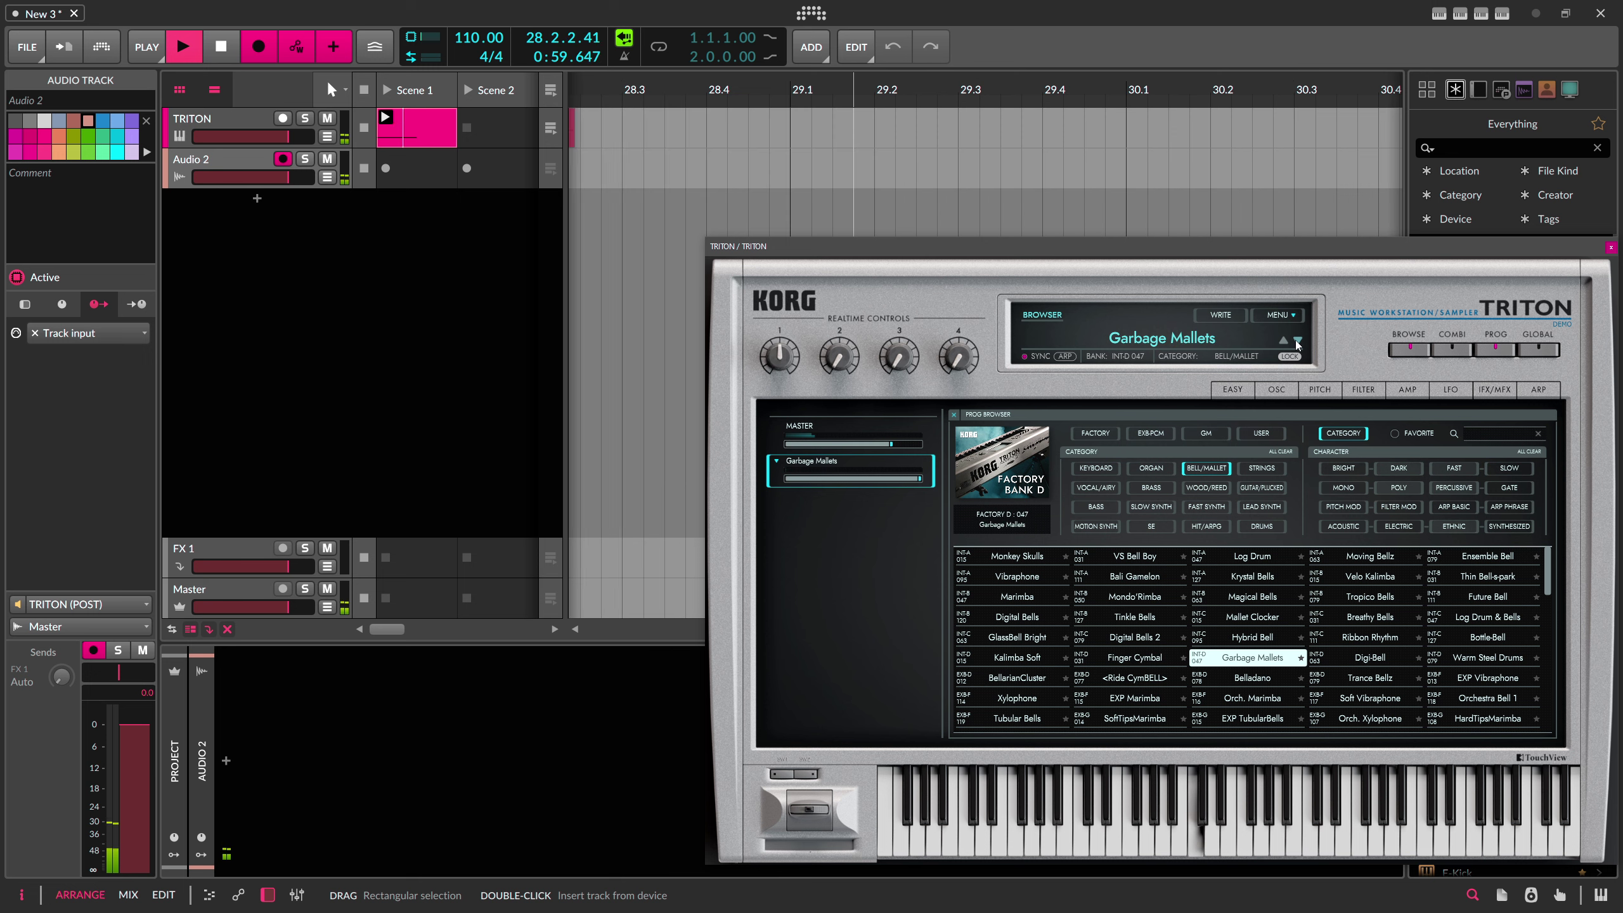
pyautogui.click(1297, 342)
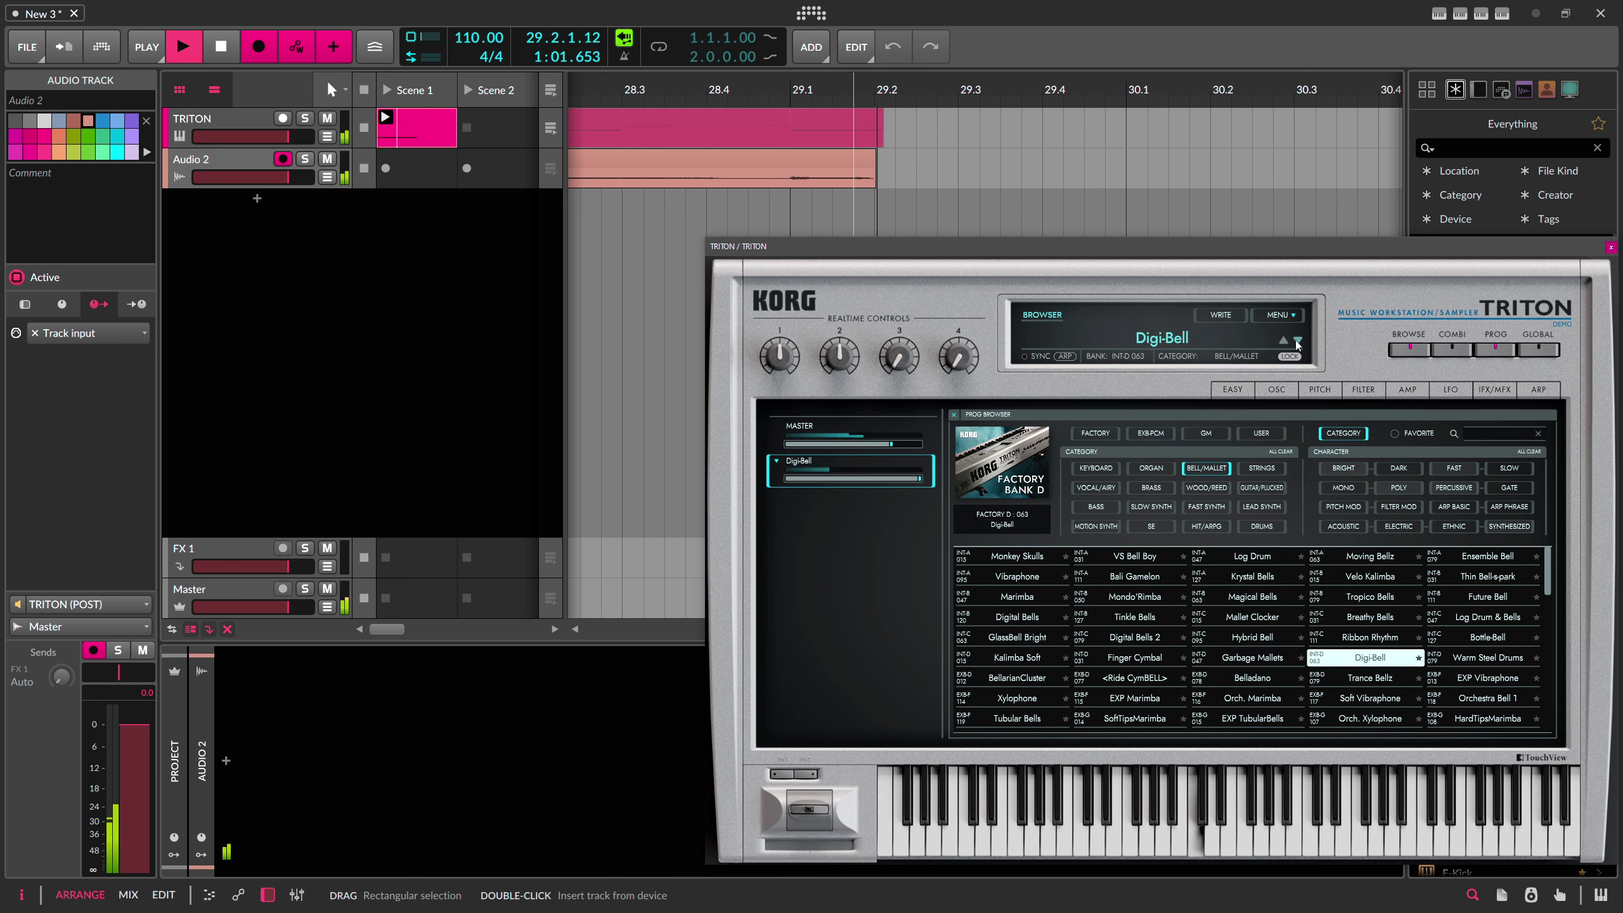
pyautogui.click(1296, 342)
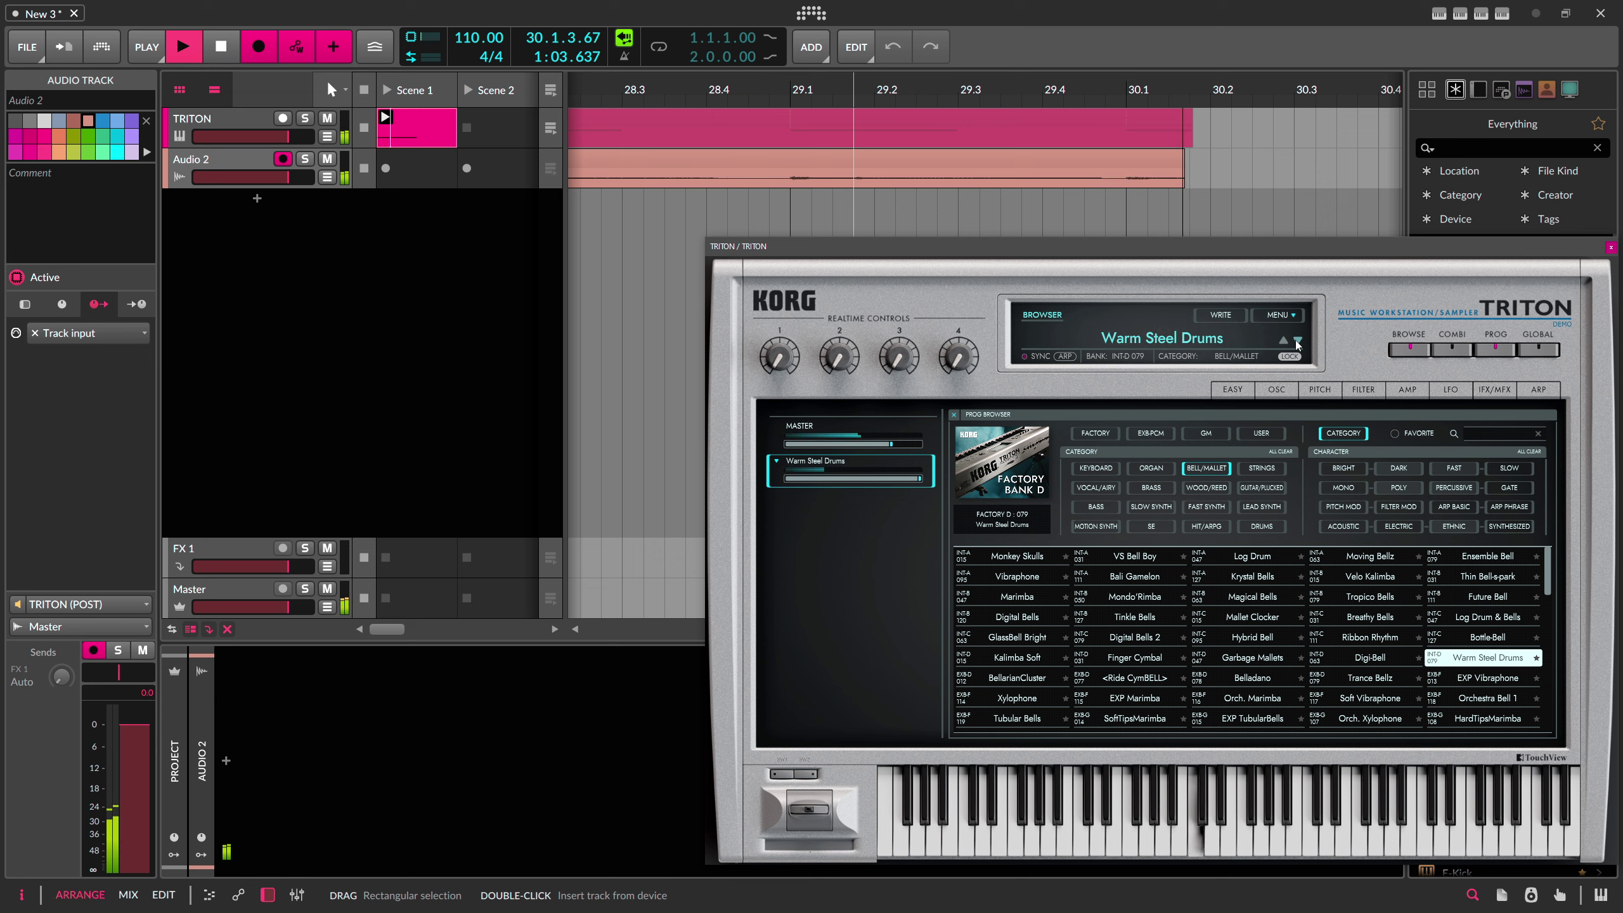
# Step: Record the GM bank's Bell/Mallet programs in order, one per clip loop, from Celesta to Xylophone
pyautogui.click(1297, 342)
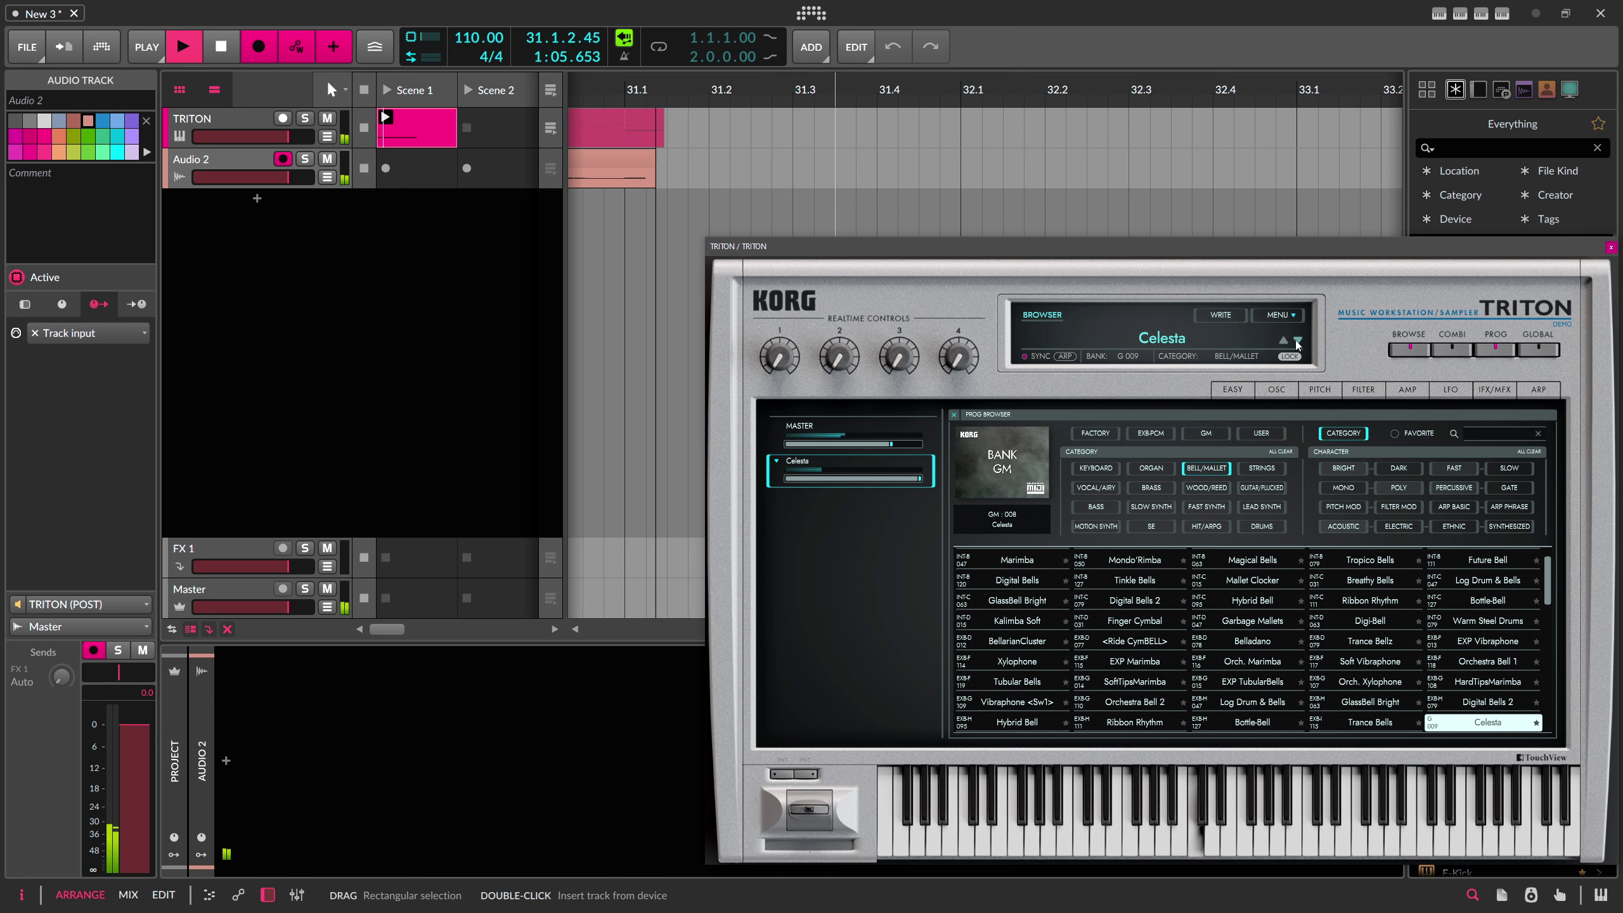
pyautogui.click(1297, 341)
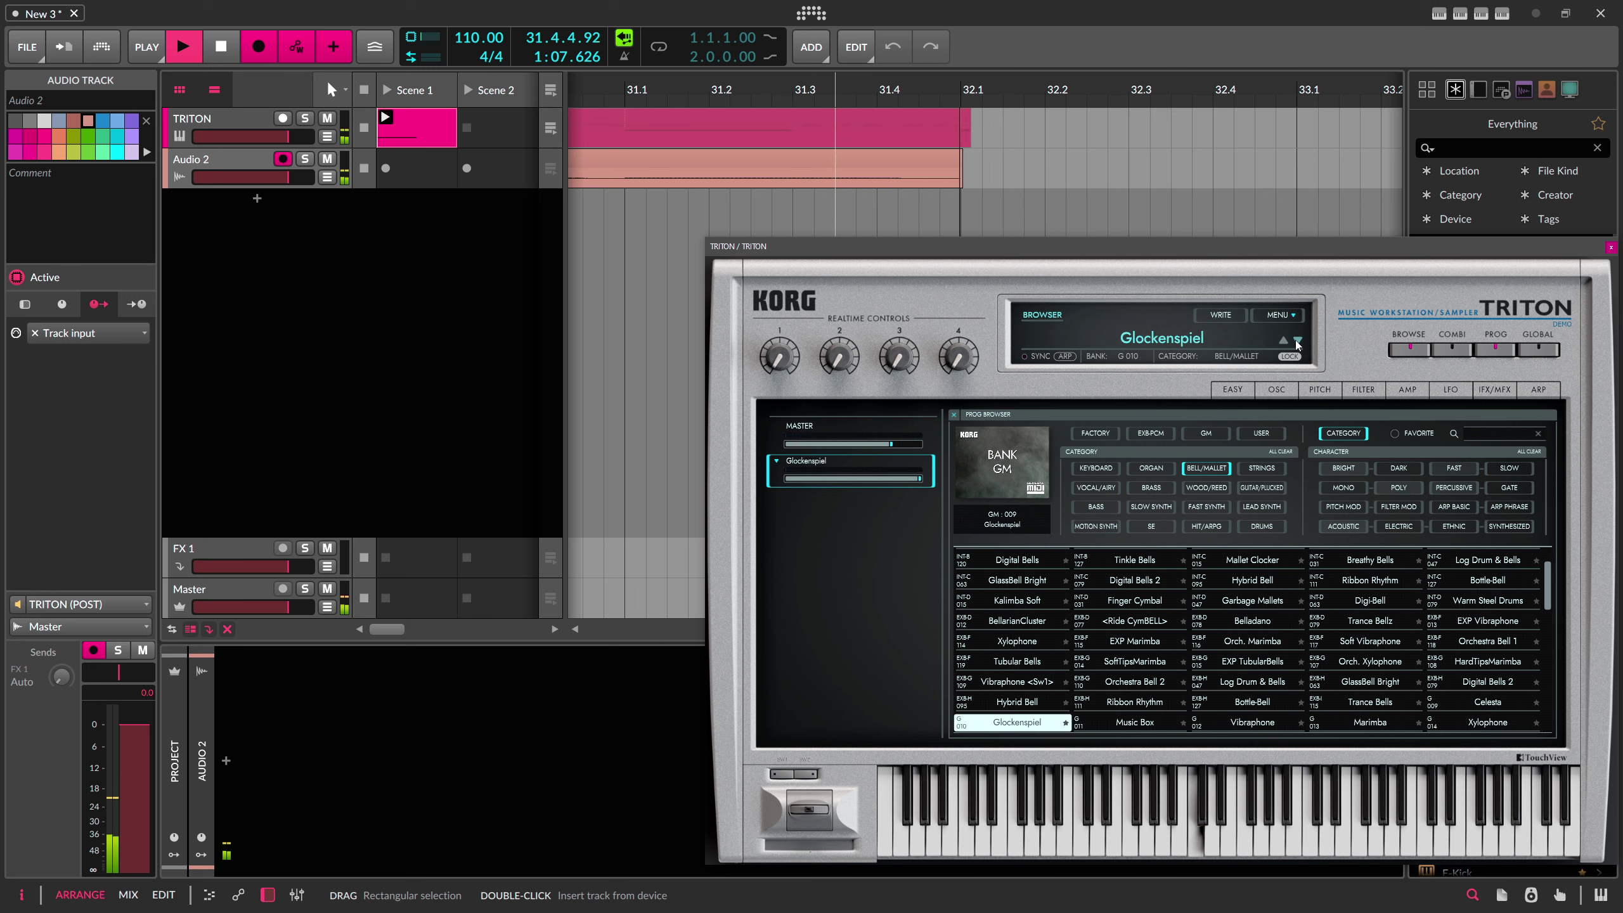
pyautogui.click(1297, 342)
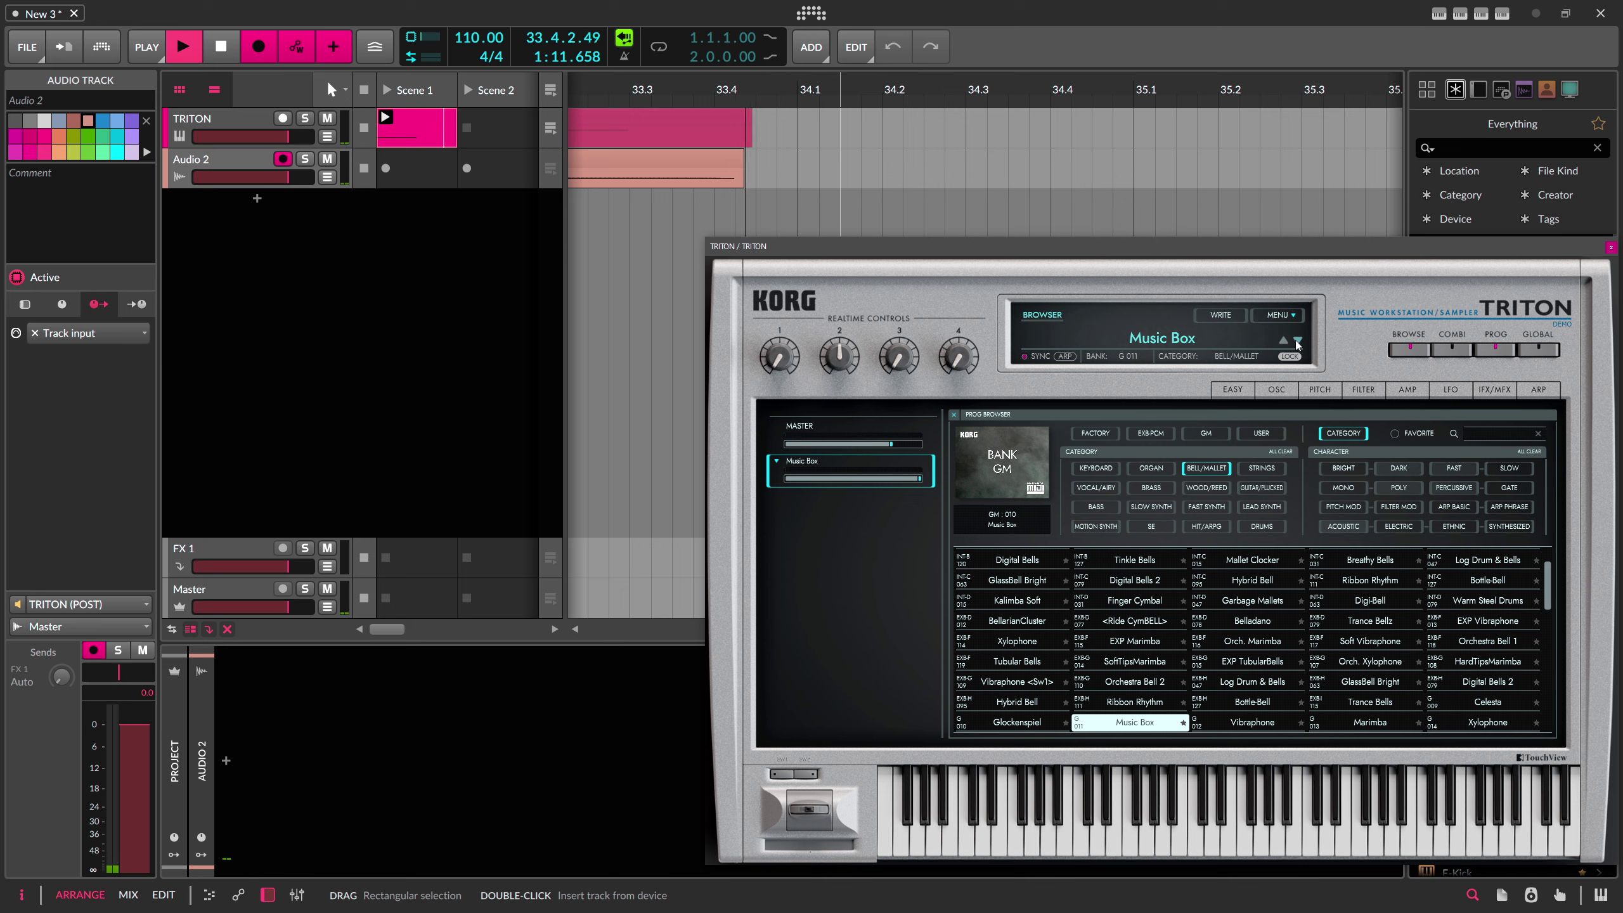
pyautogui.click(1297, 342)
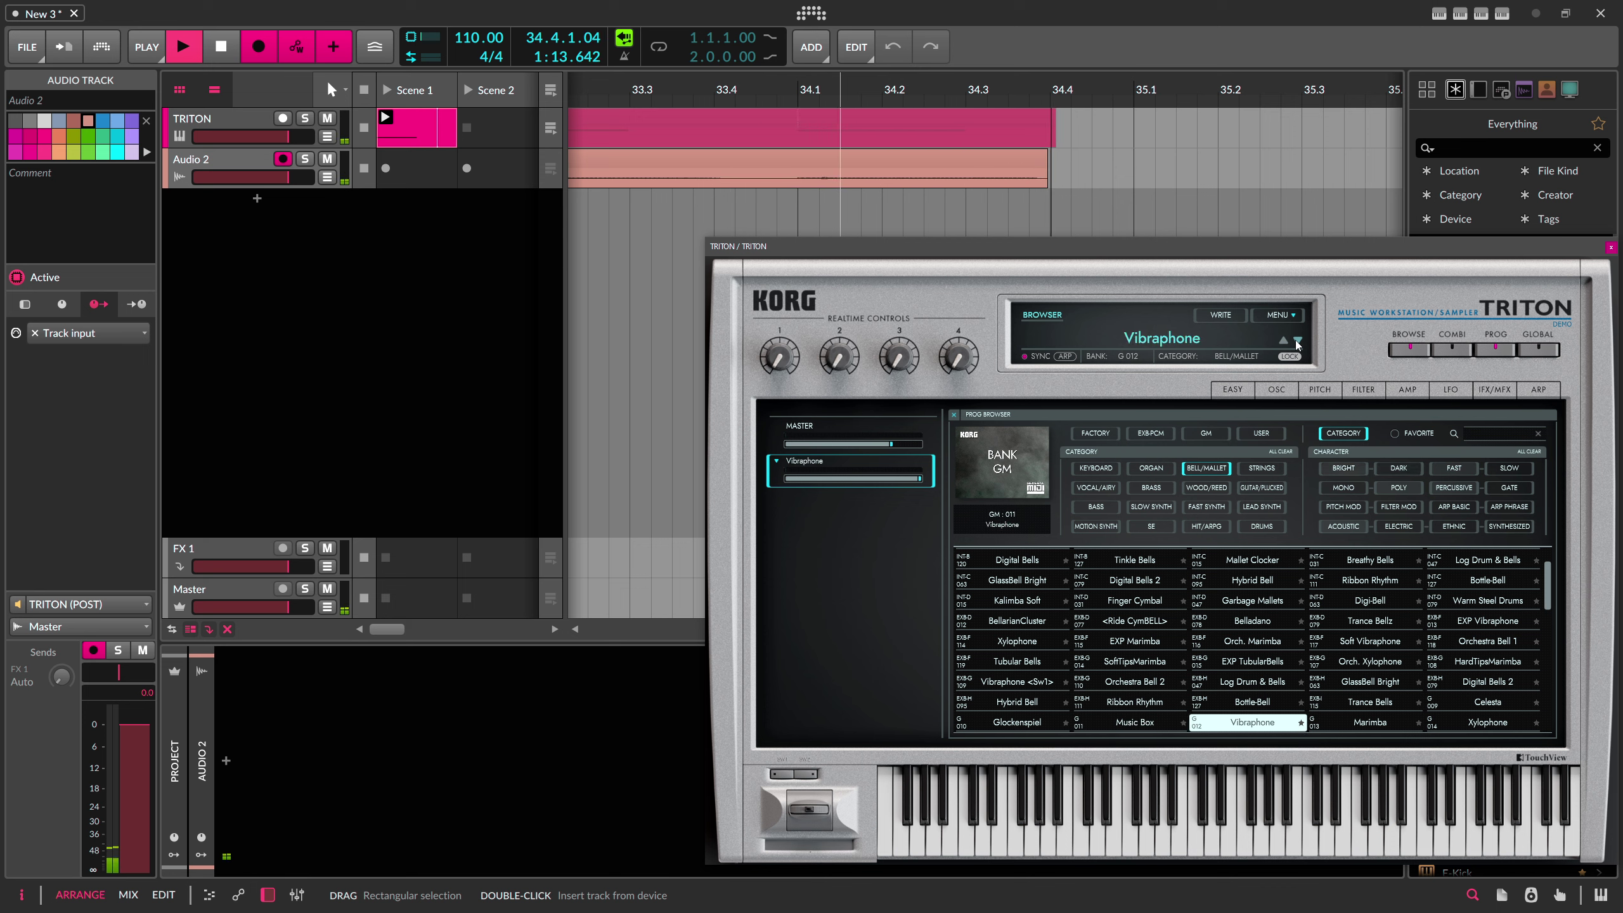
pyautogui.click(1297, 341)
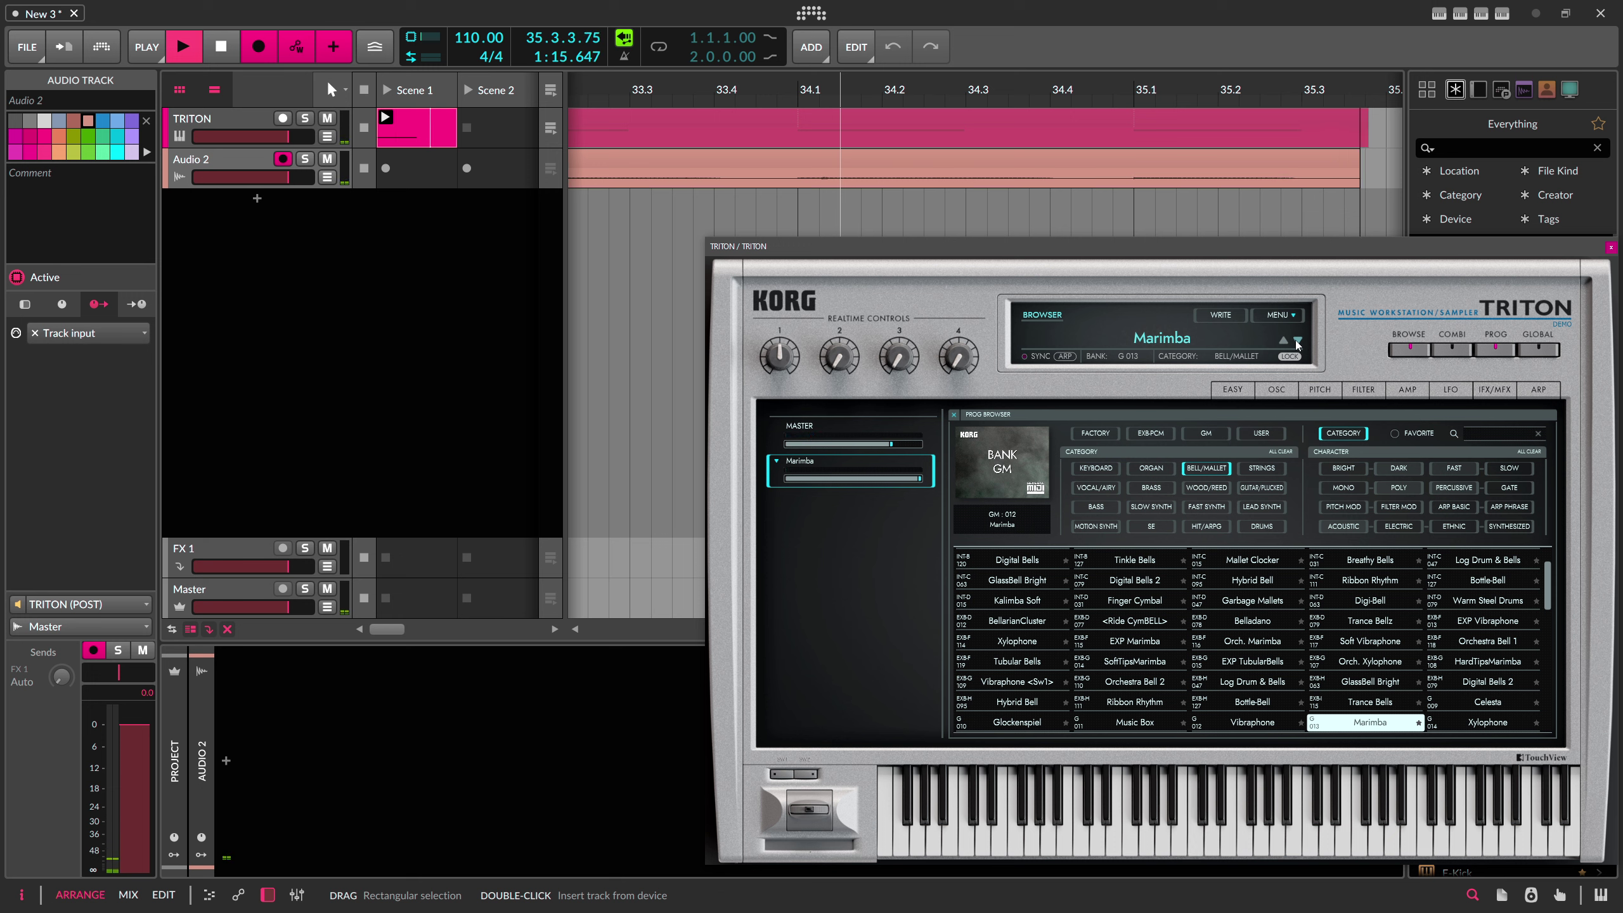
pyautogui.click(1297, 342)
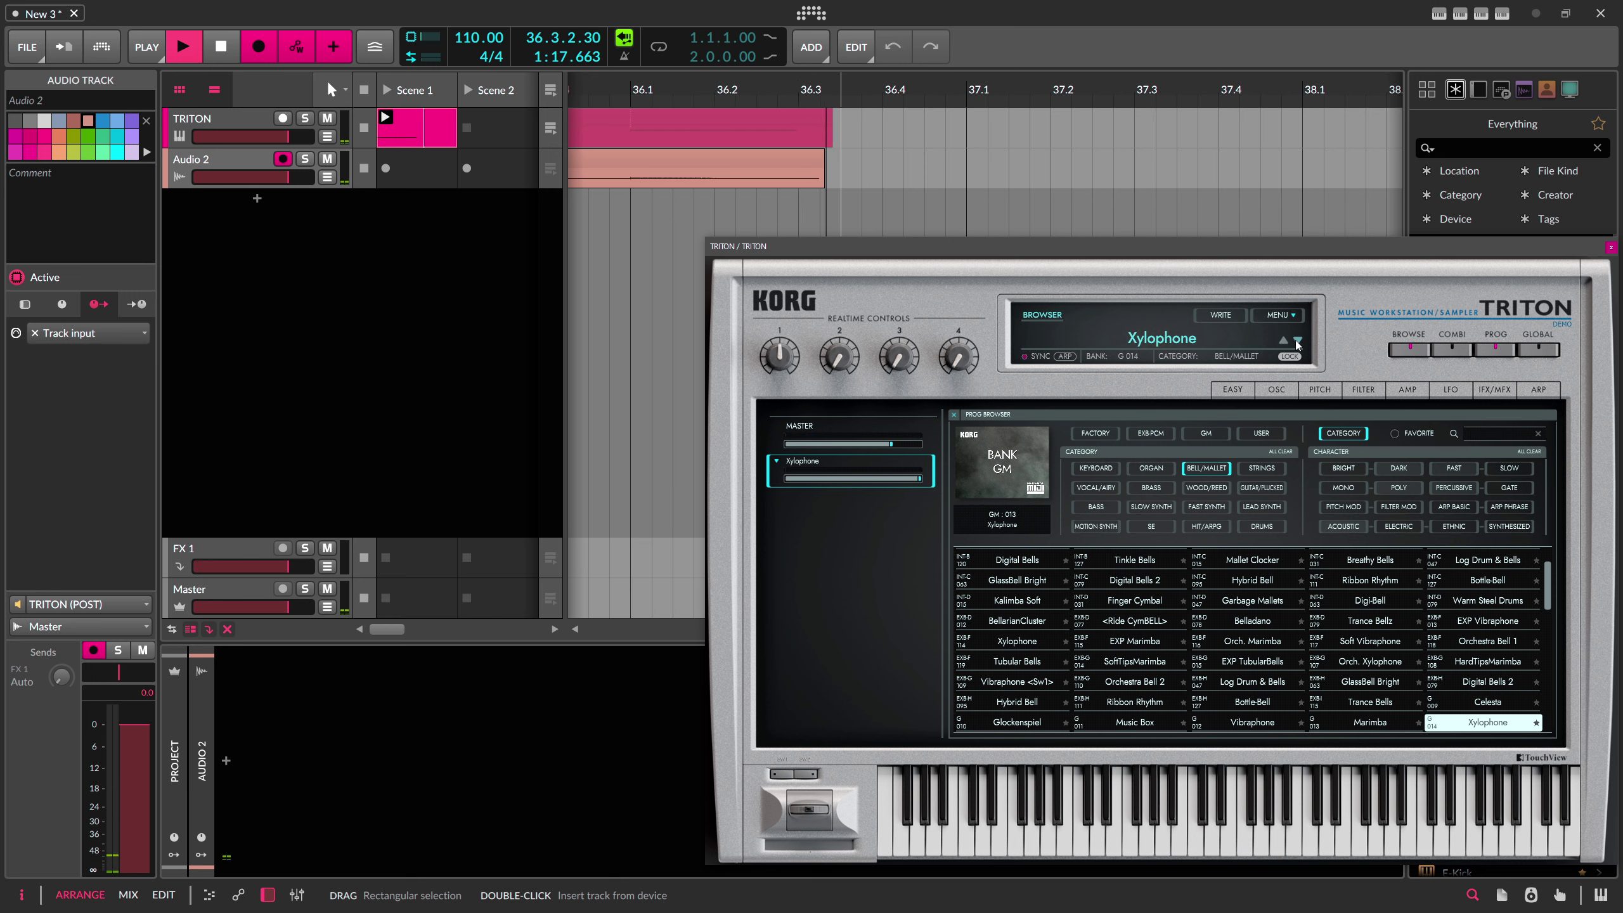
# Step: Record the remaining GM bank Bell/Mallet programs in order, one per clip loop, from Tubular Bells to Steel Drums
pyautogui.click(1297, 342)
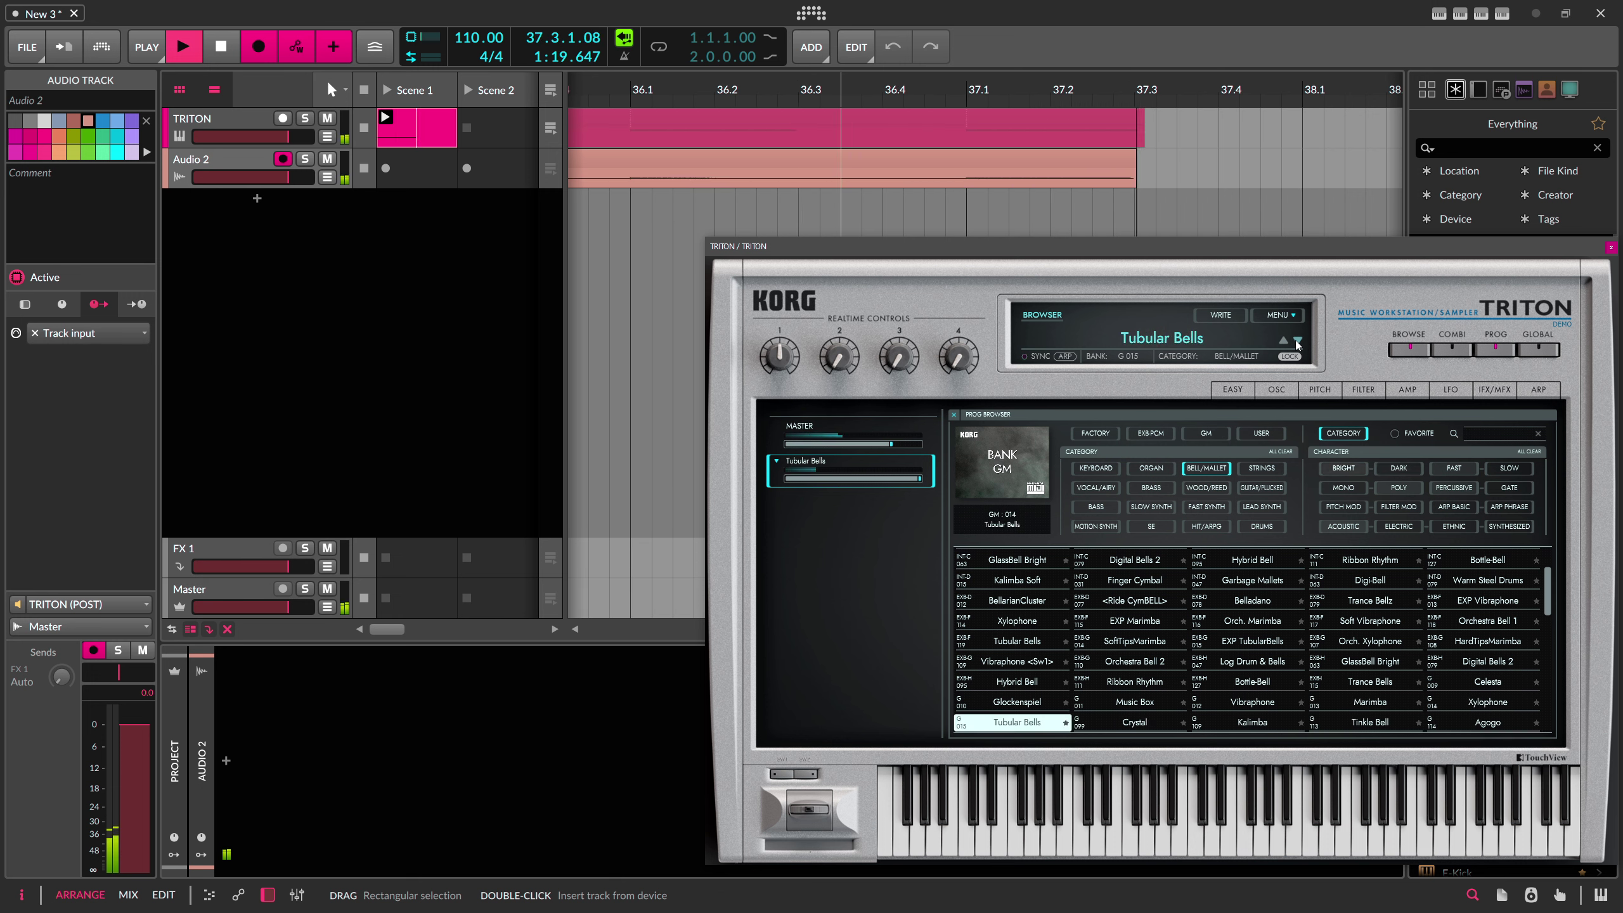
pyautogui.click(1297, 342)
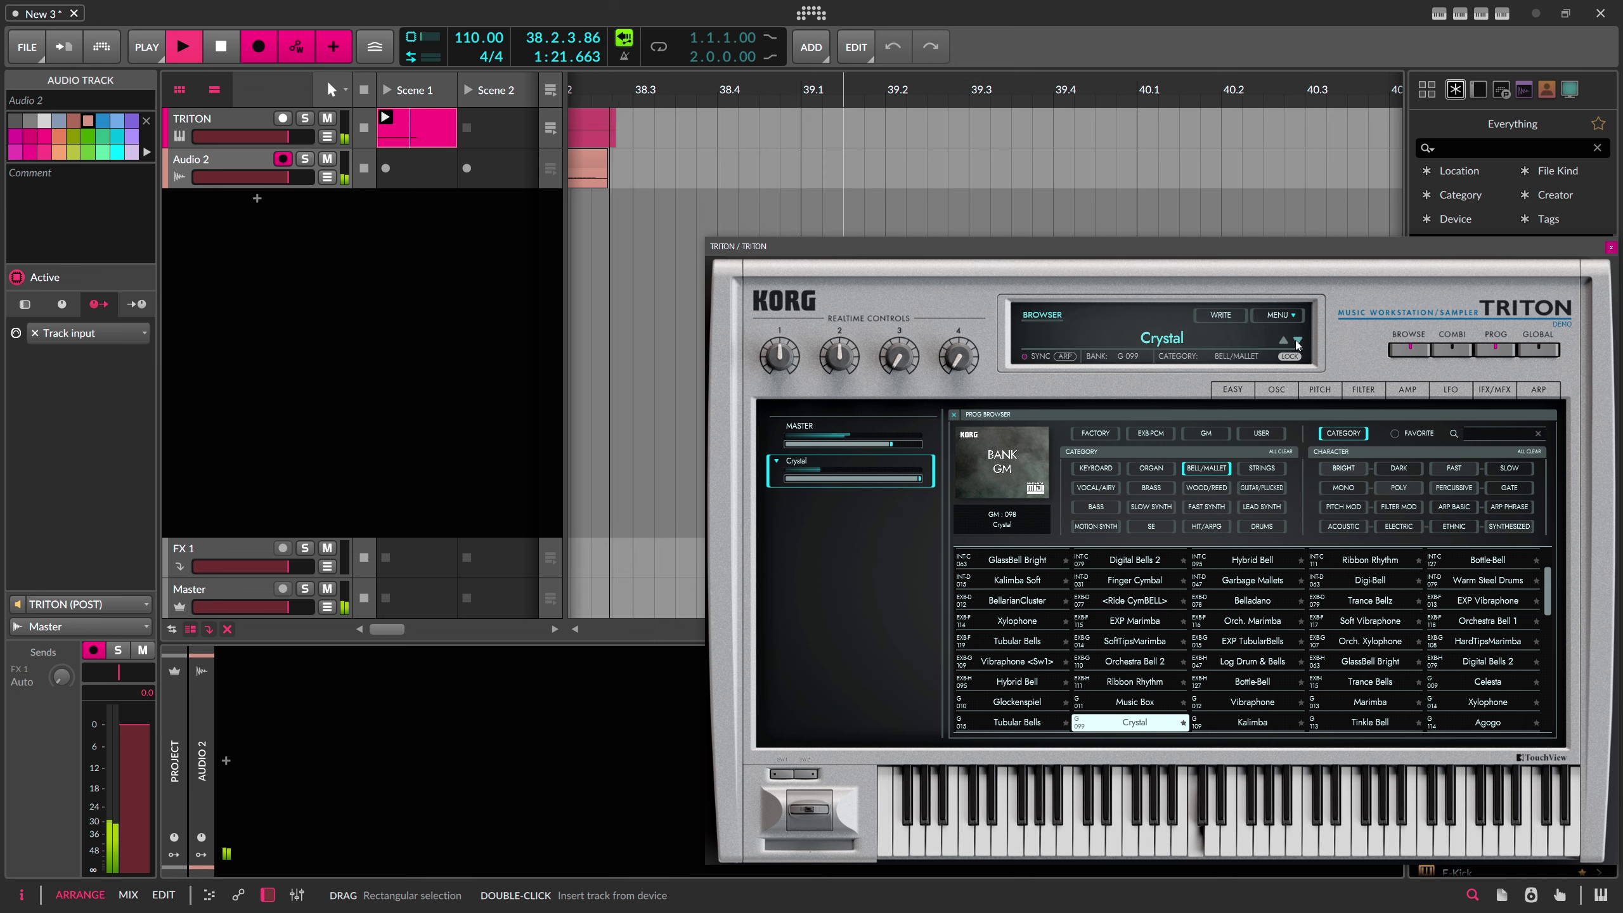
pyautogui.click(1297, 341)
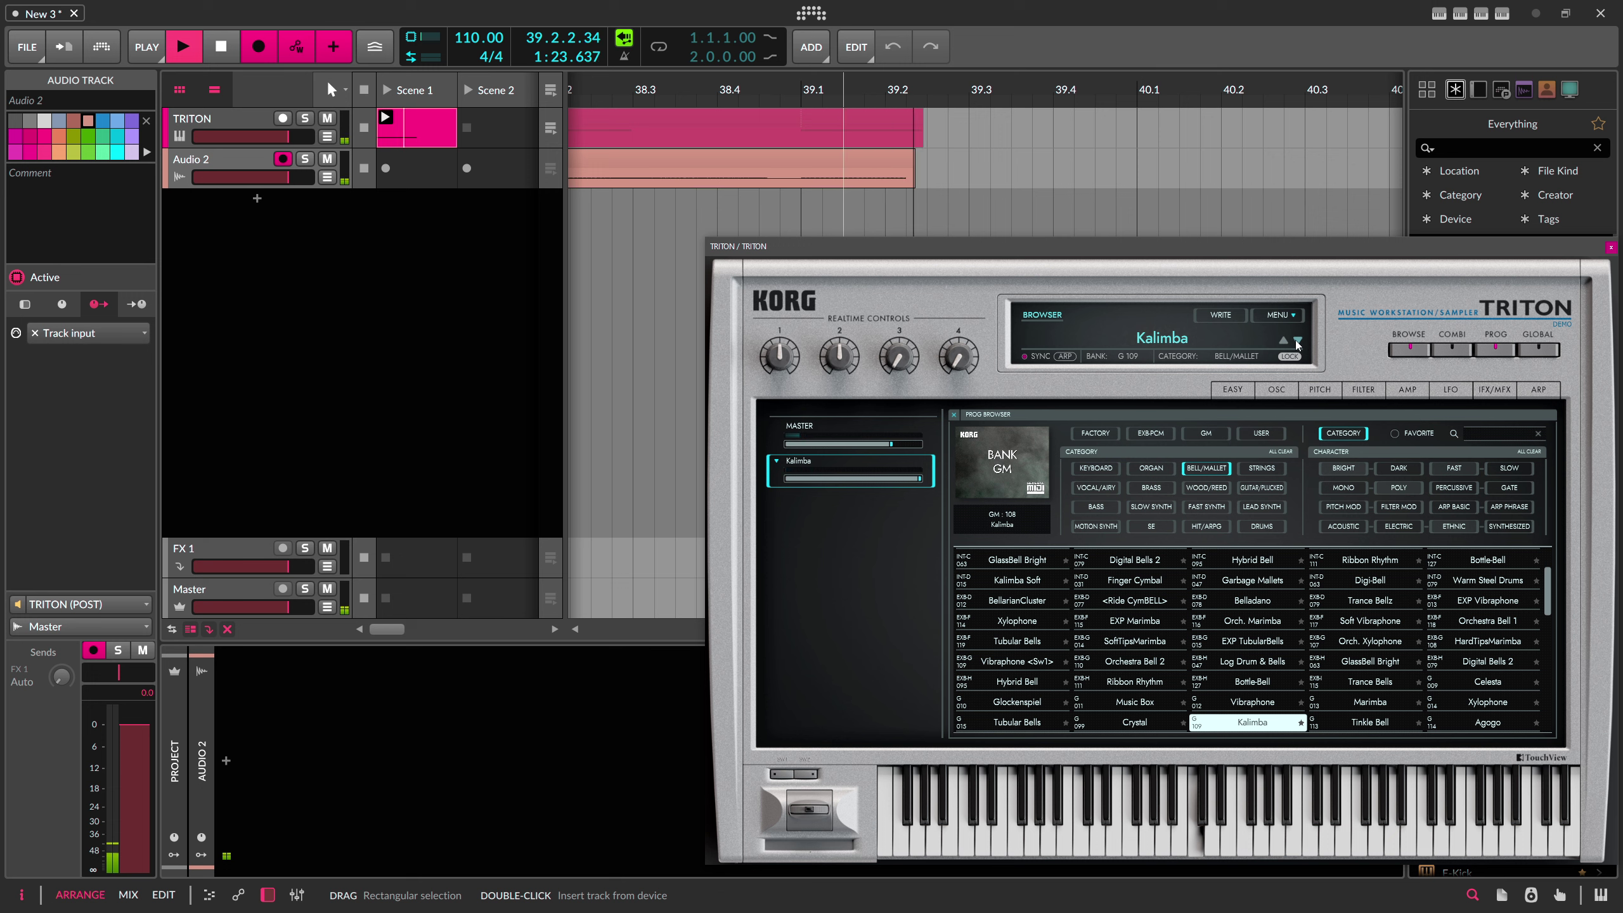
pyautogui.click(1297, 341)
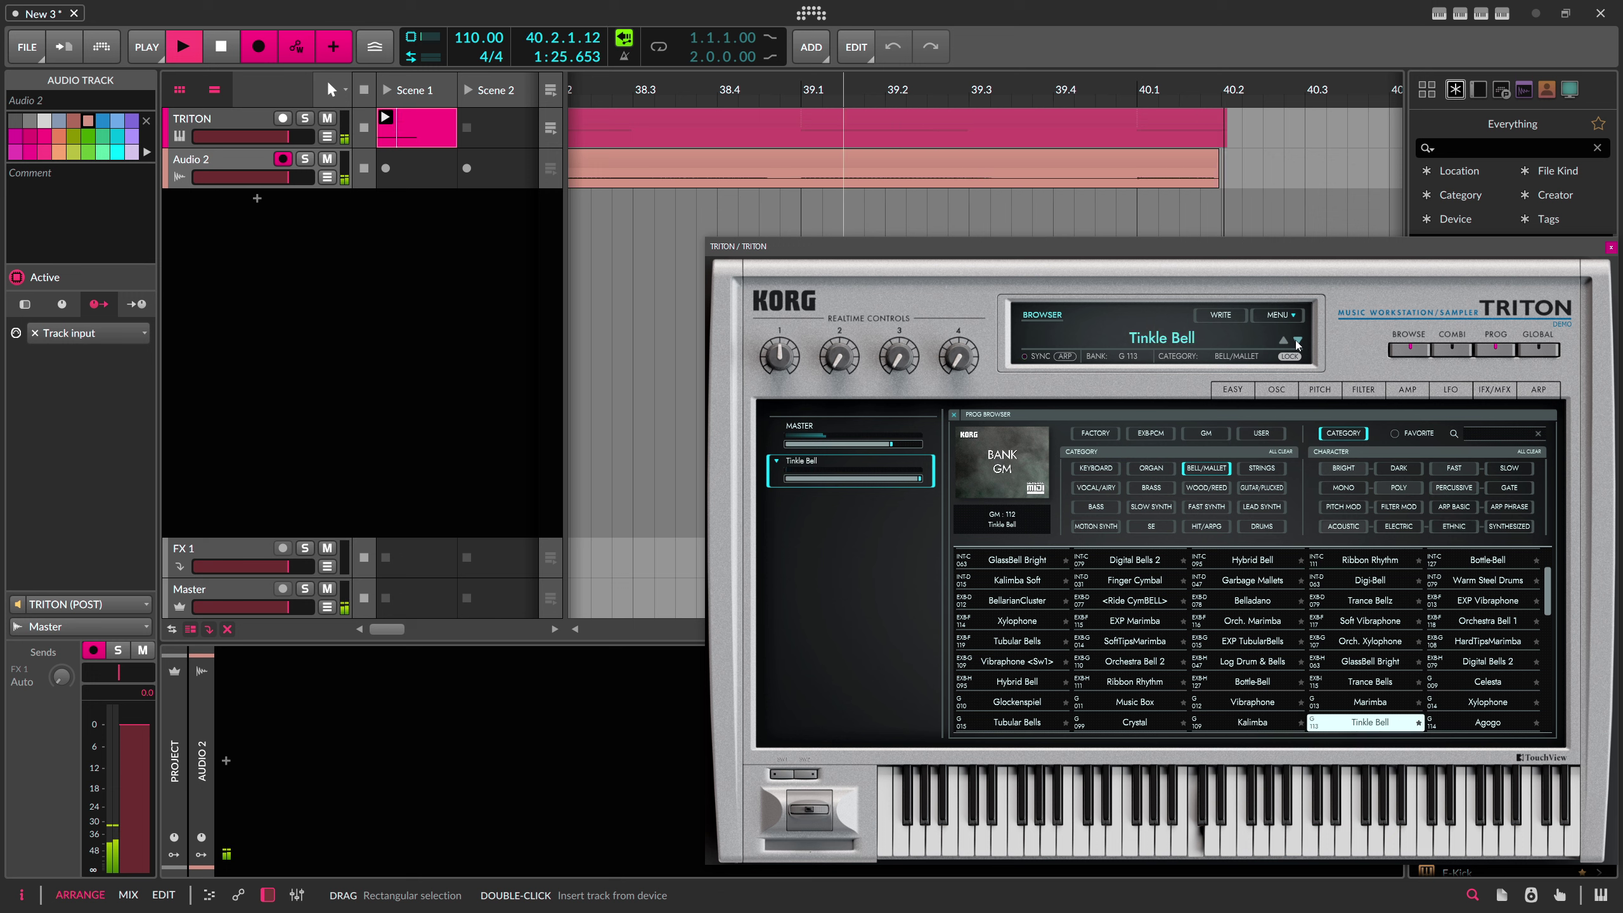
pyautogui.click(1297, 342)
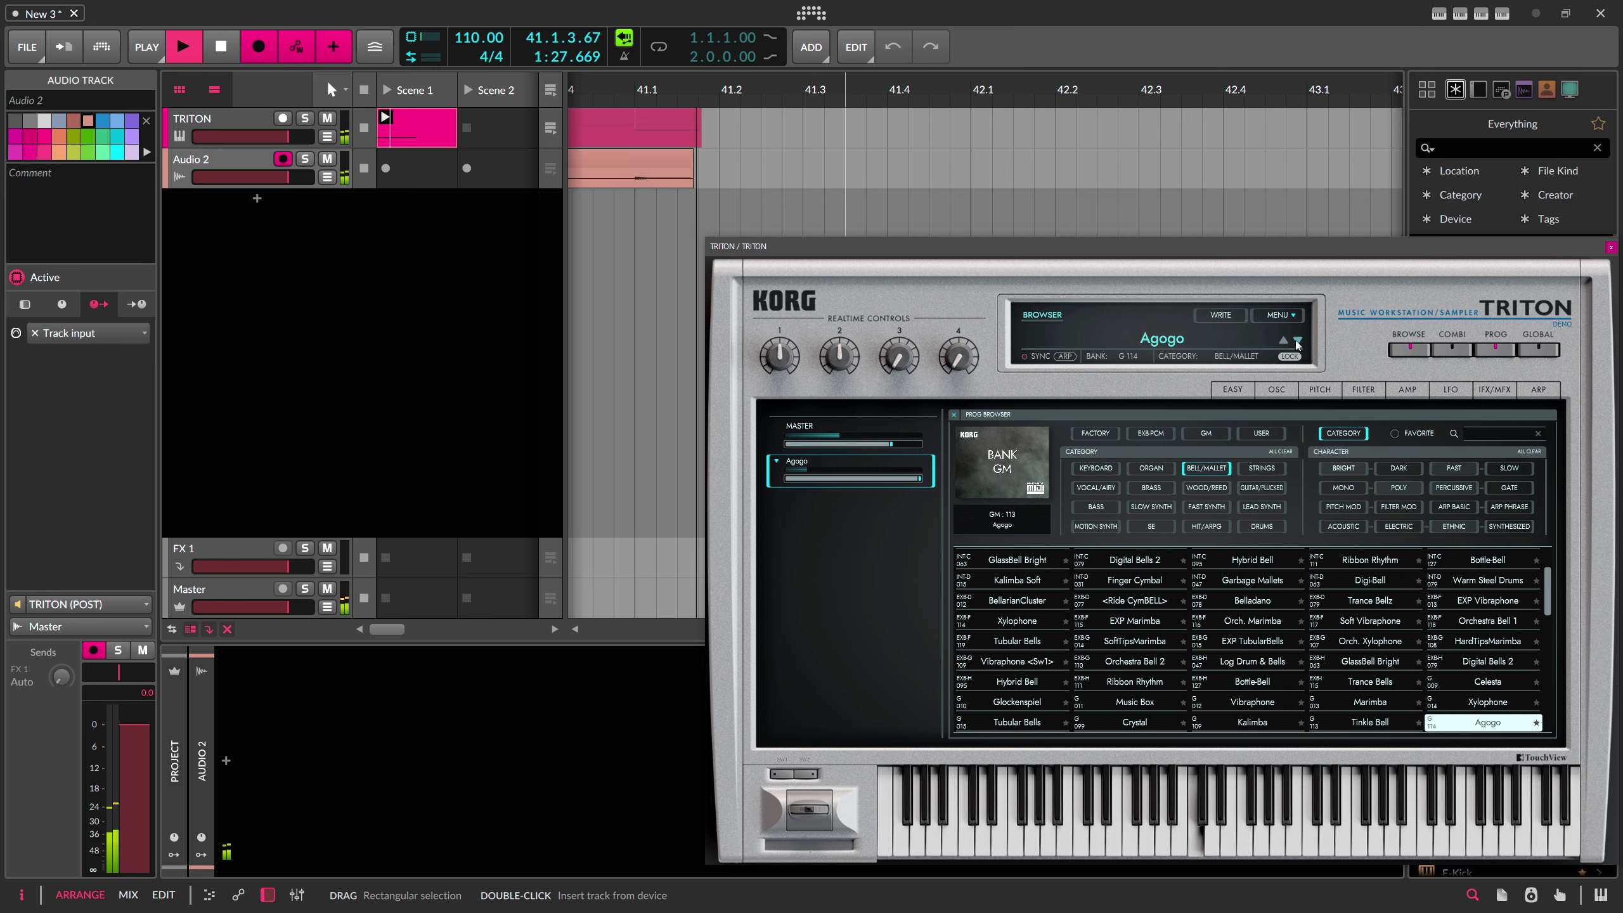
pyautogui.click(1297, 341)
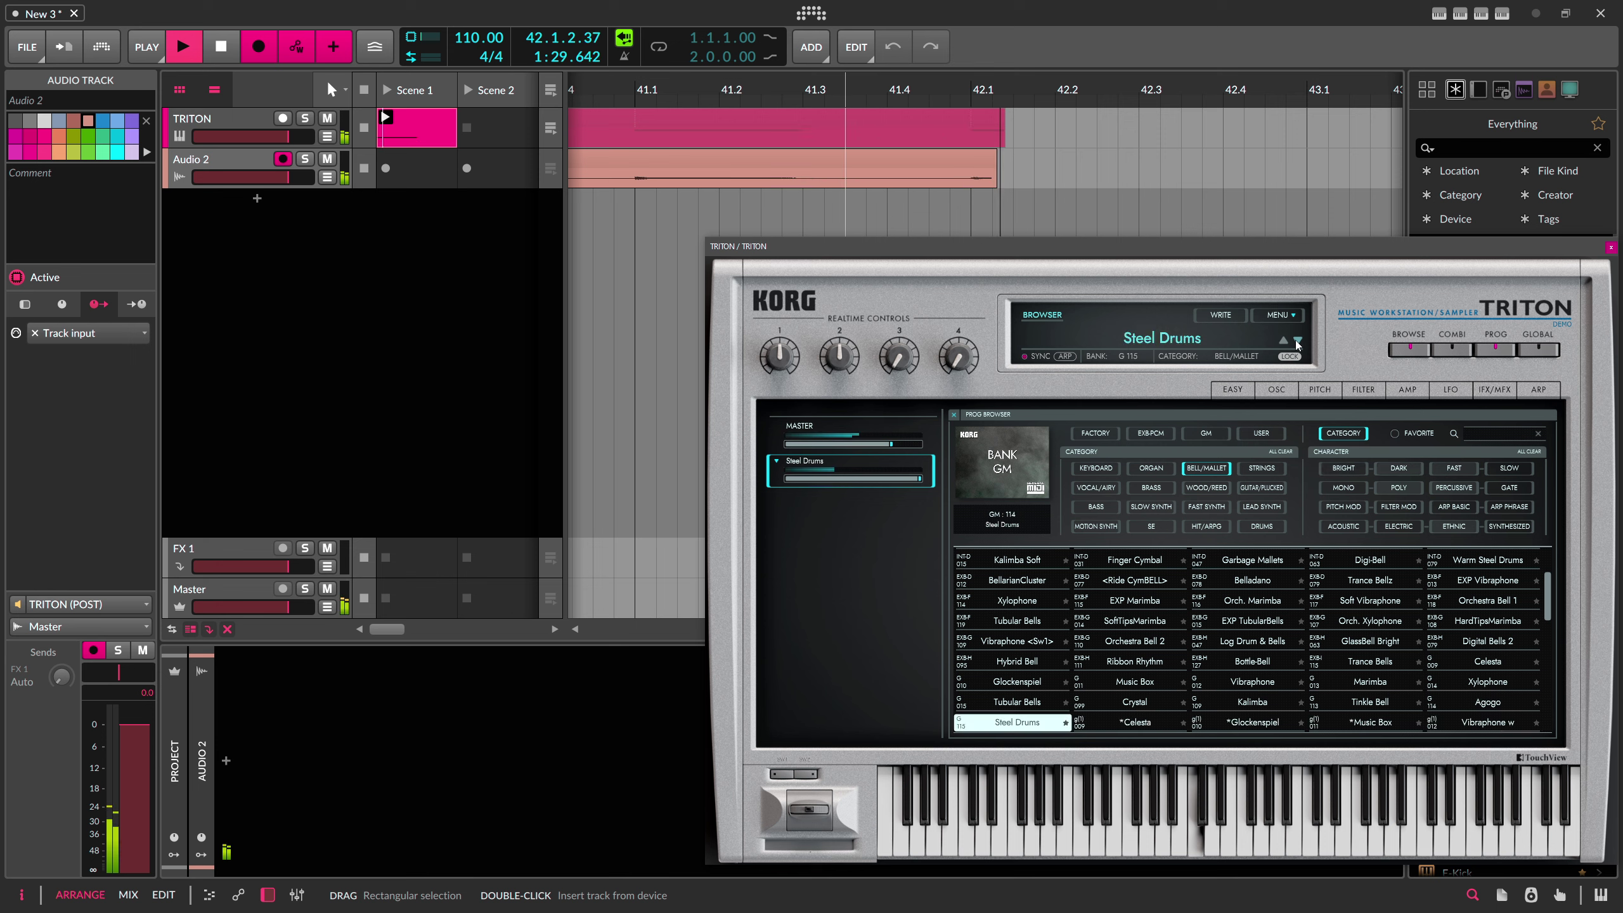
# Step: Record the GM (1) bank's Bell/Mallet programs in order, one per clip loop, from *Celesta to *Xylophone
pyautogui.click(1297, 341)
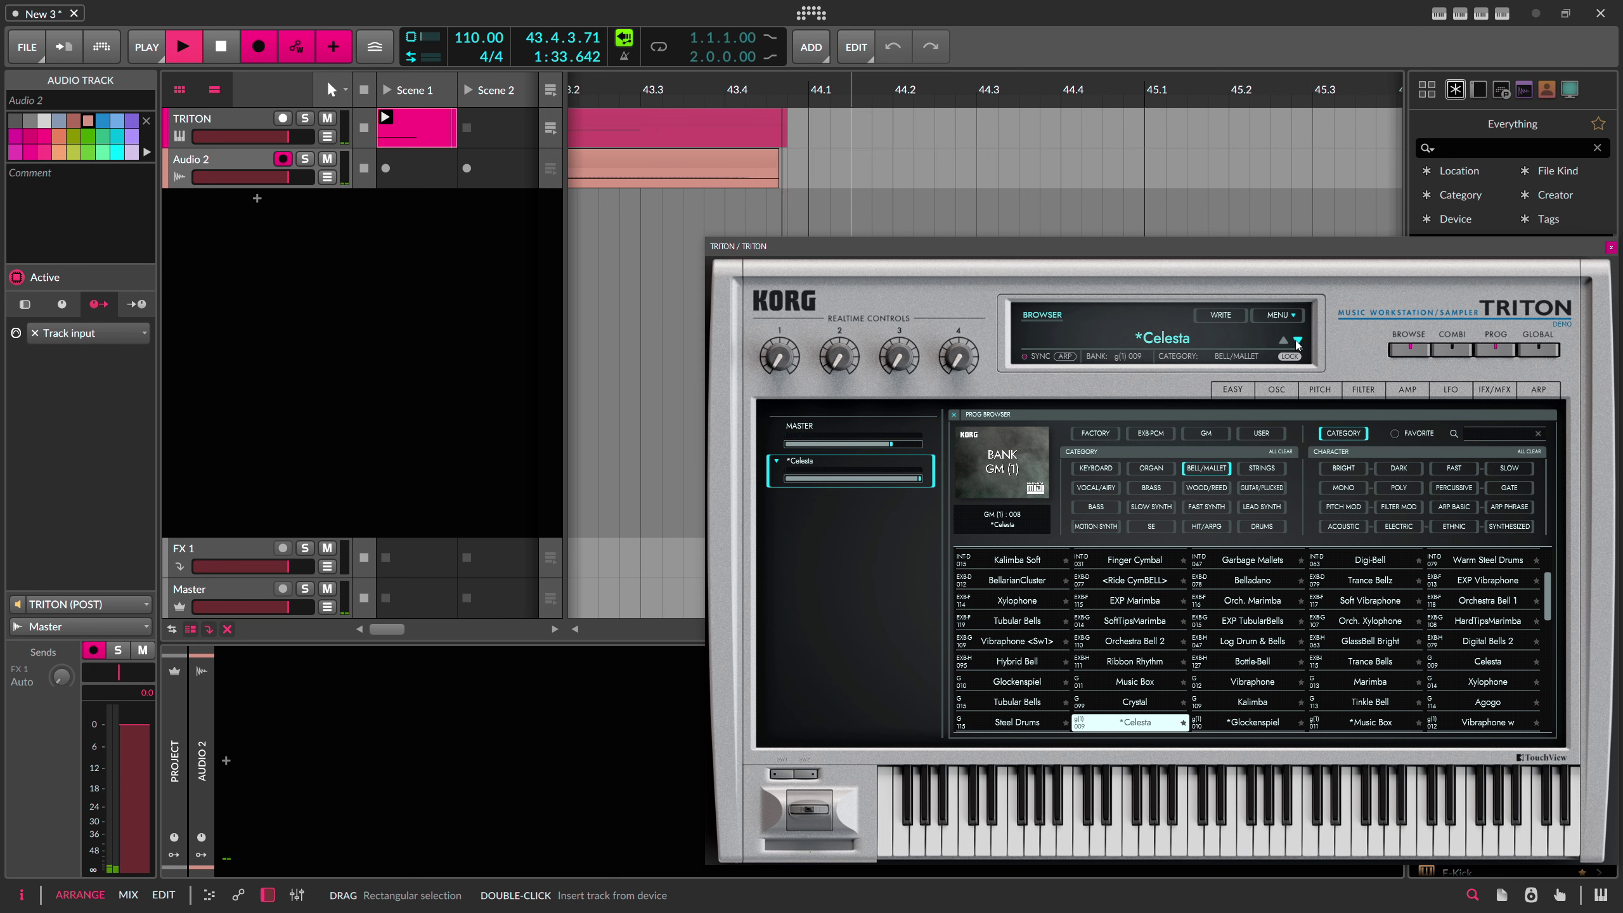
pyautogui.click(1297, 342)
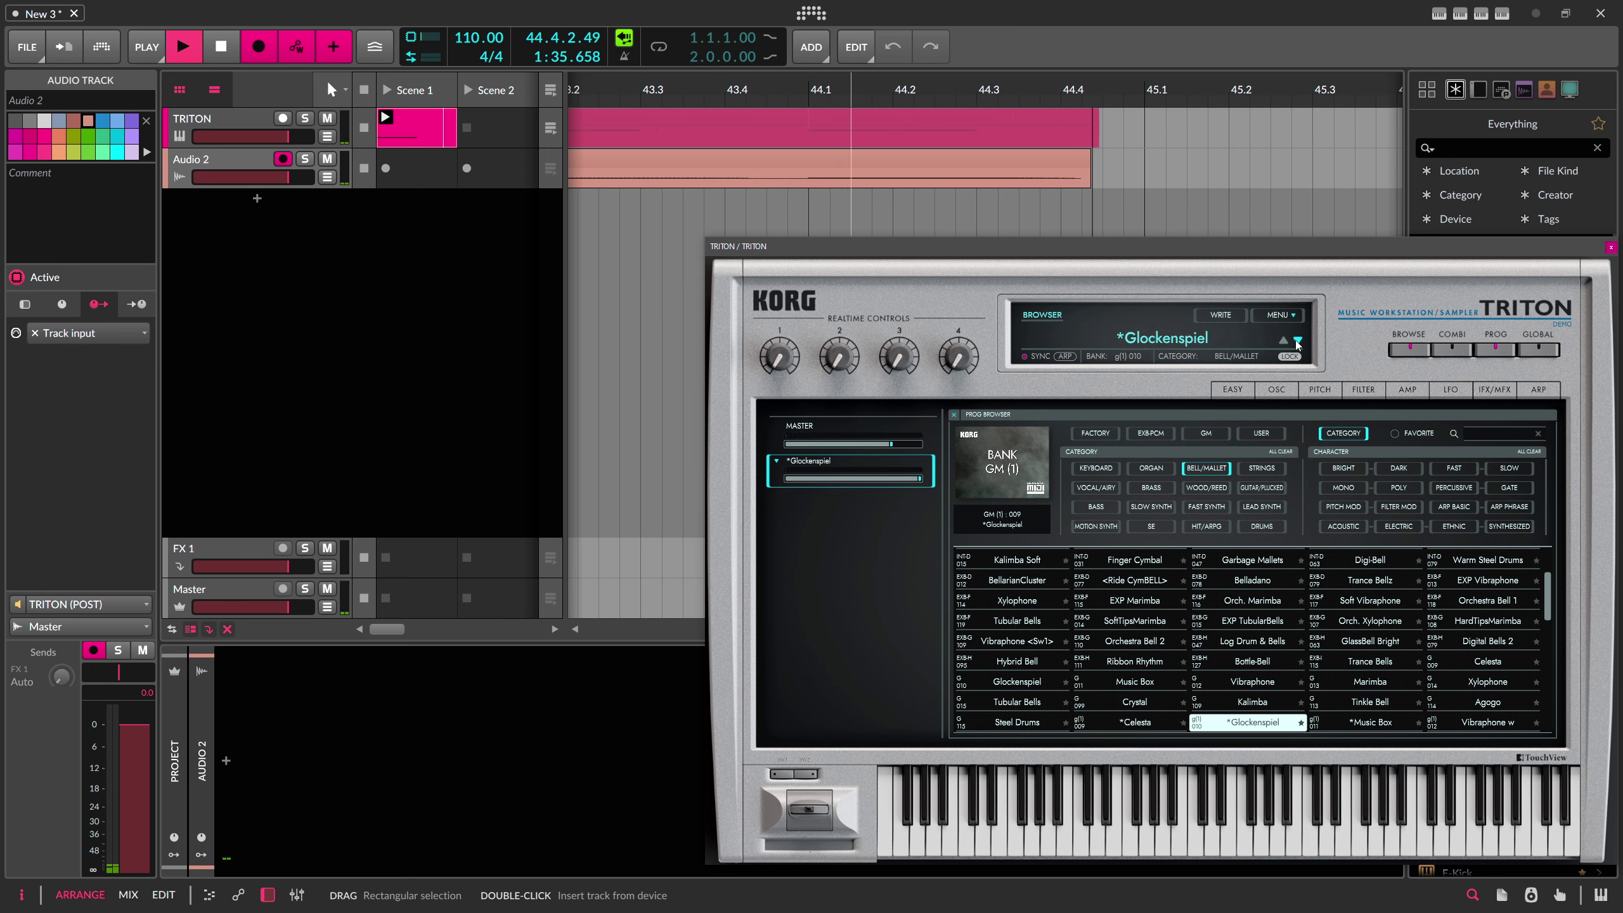
pyautogui.click(1297, 341)
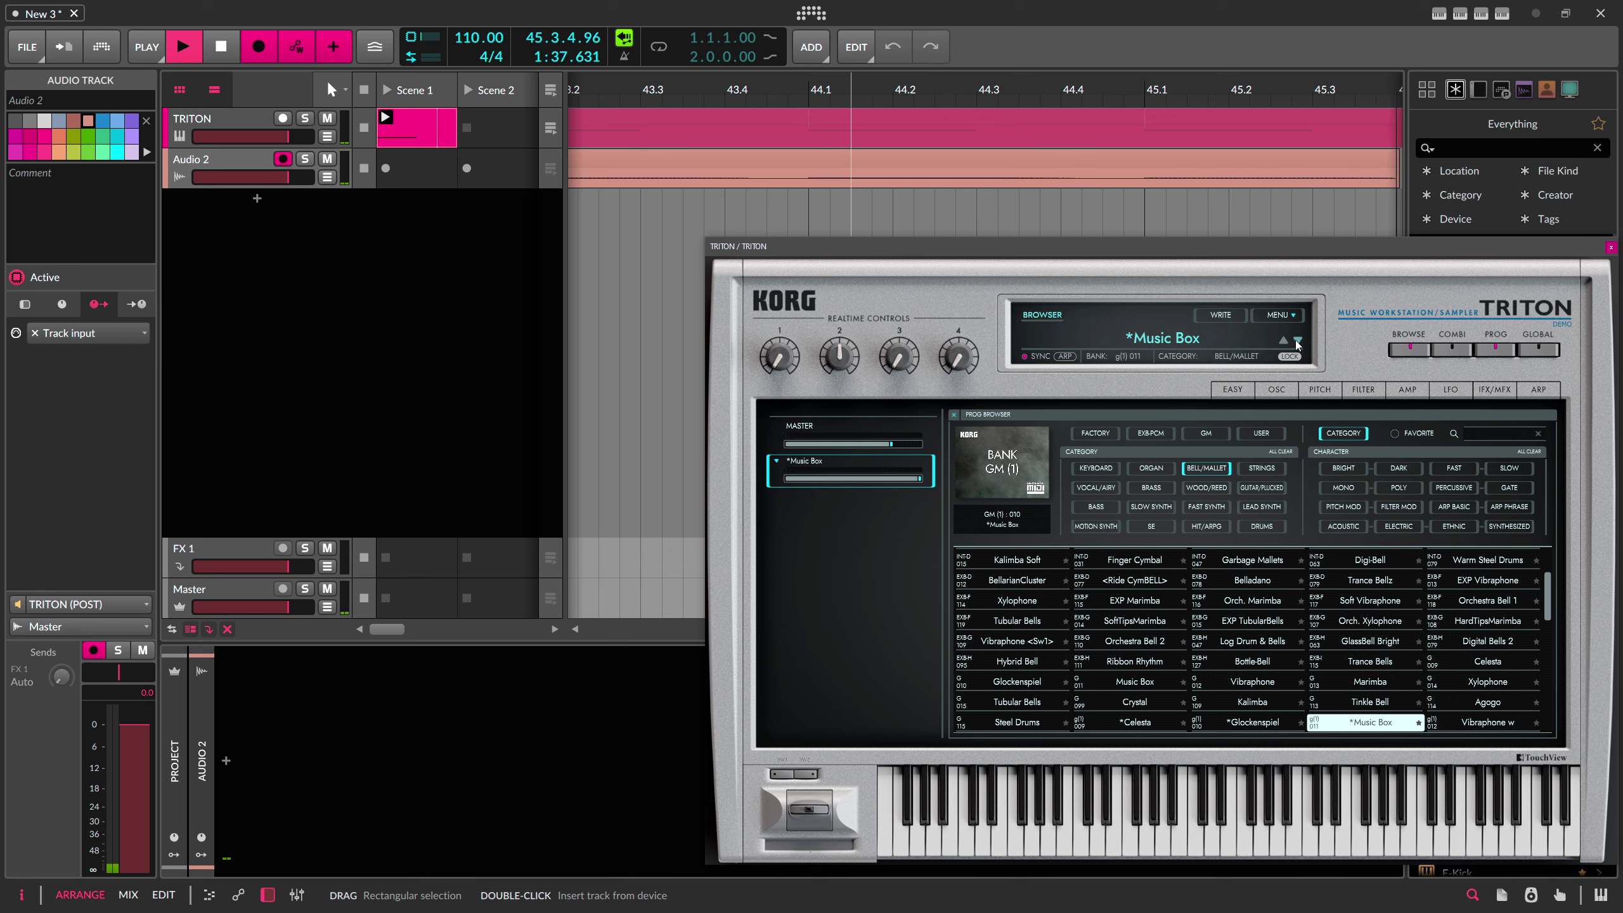
pyautogui.click(1297, 342)
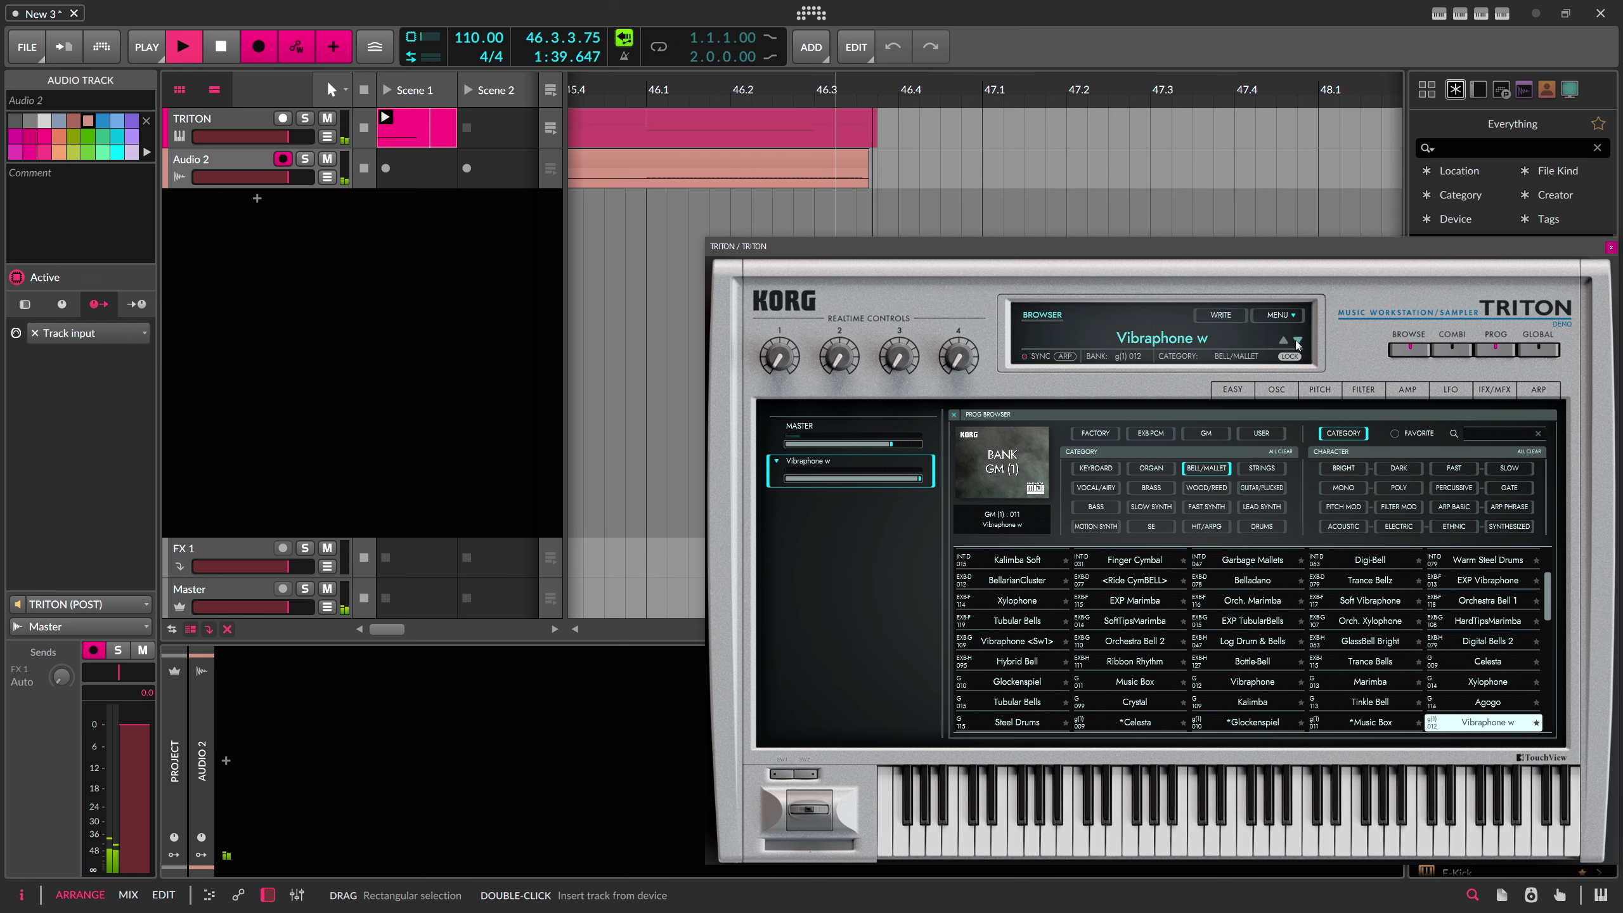
pyautogui.click(1297, 342)
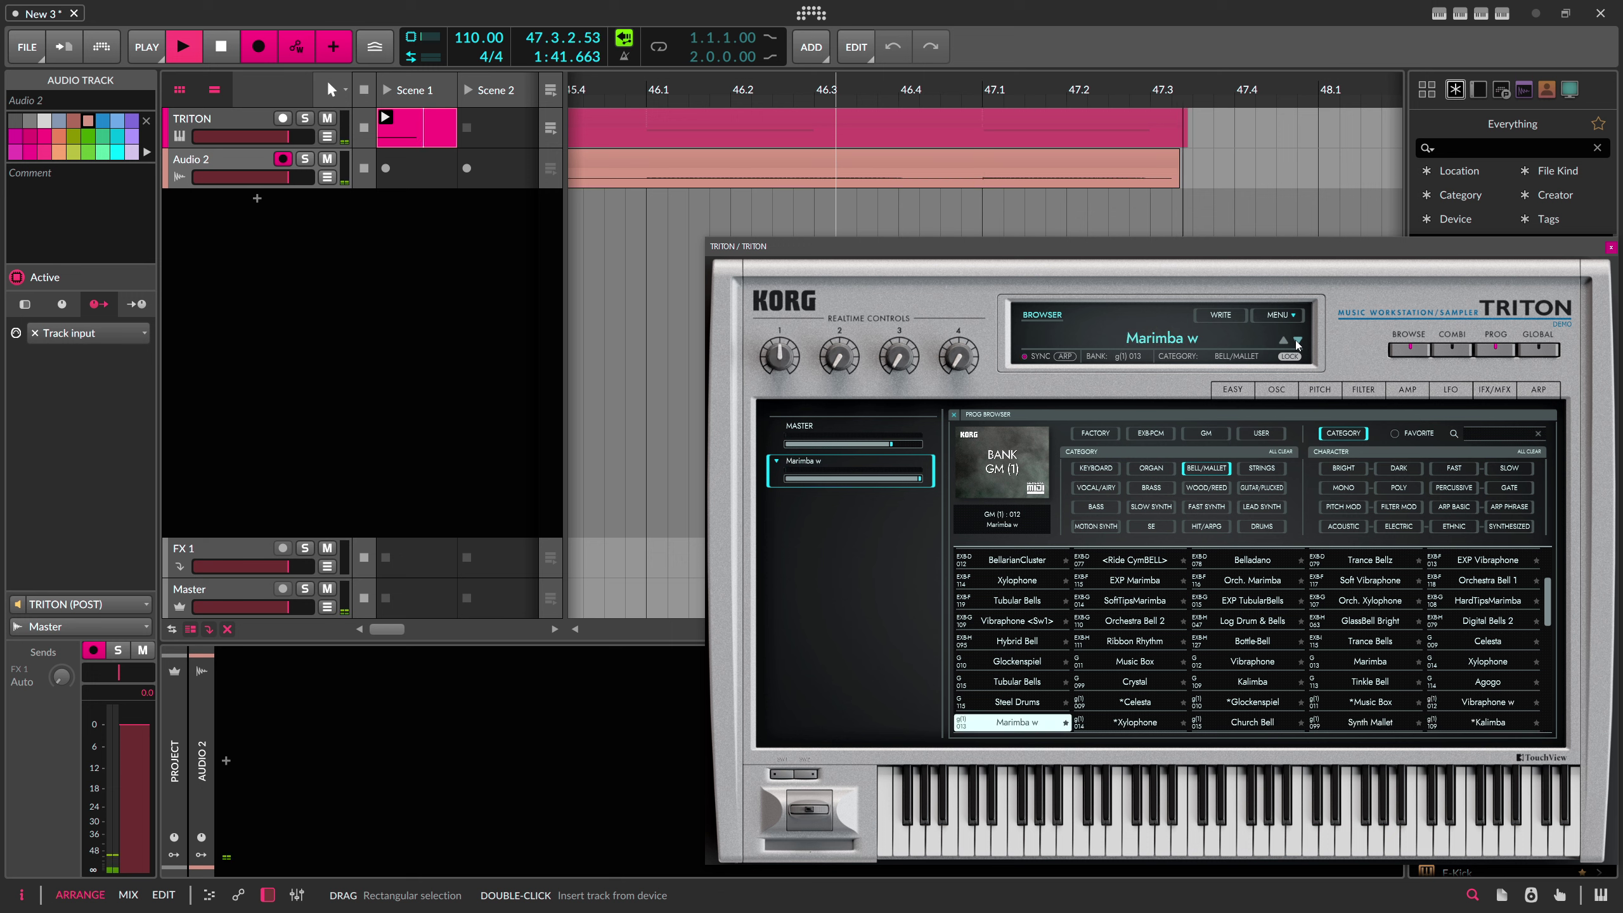
pyautogui.click(1297, 342)
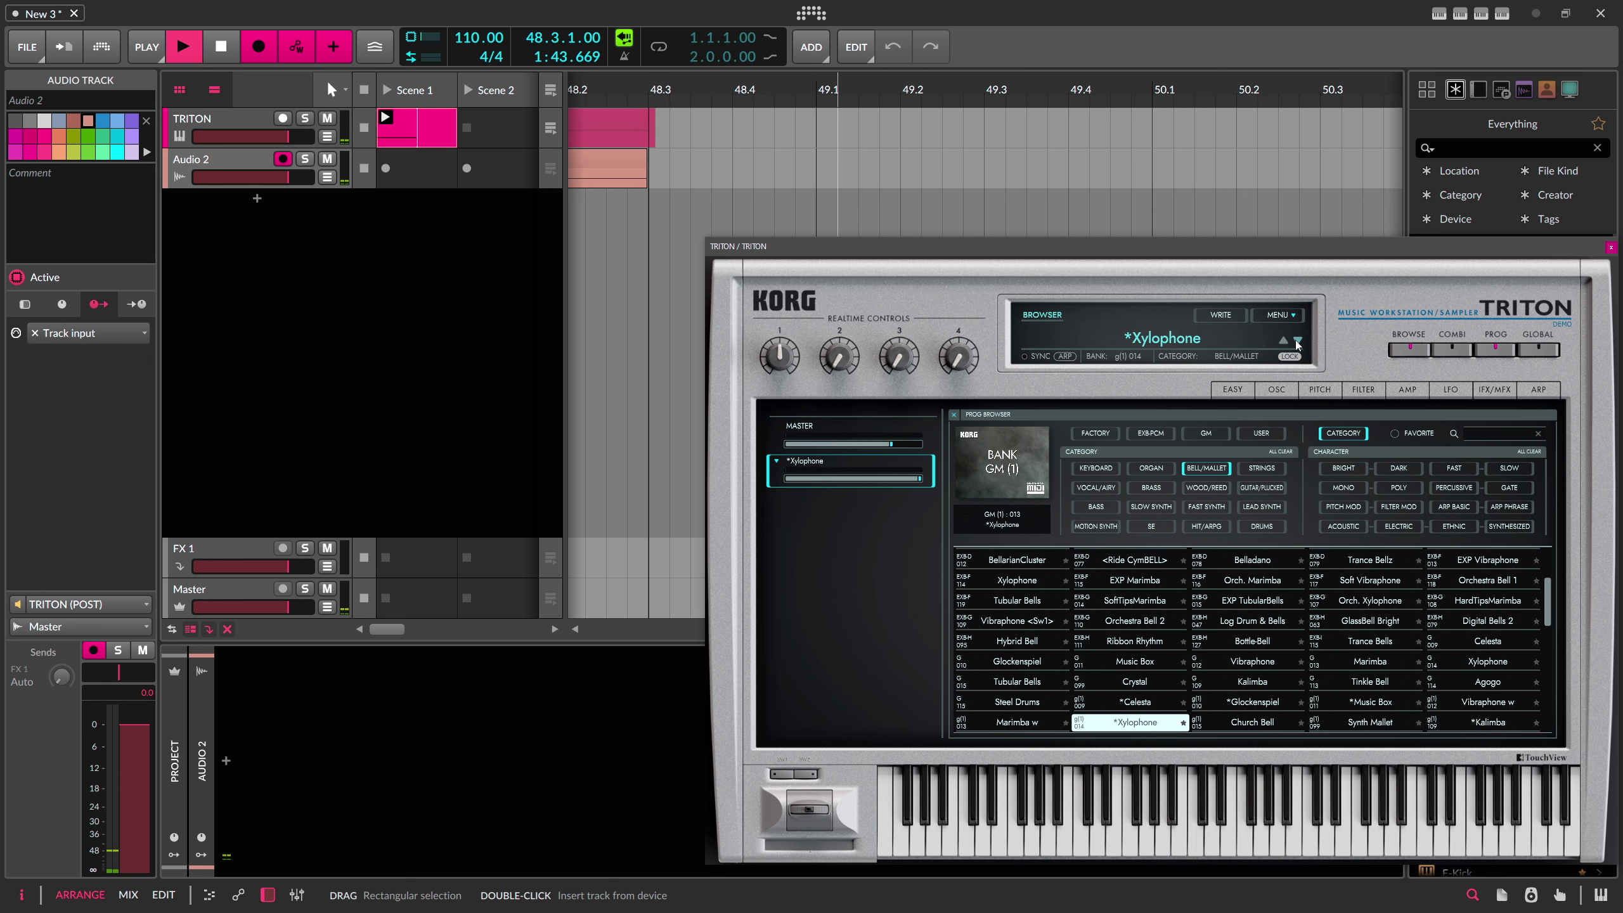
# Step: Continue recording the GM (1) Bell/Mallet programs, one per clip loop, from Church Bell to *Steel Drums
pyautogui.click(1296, 341)
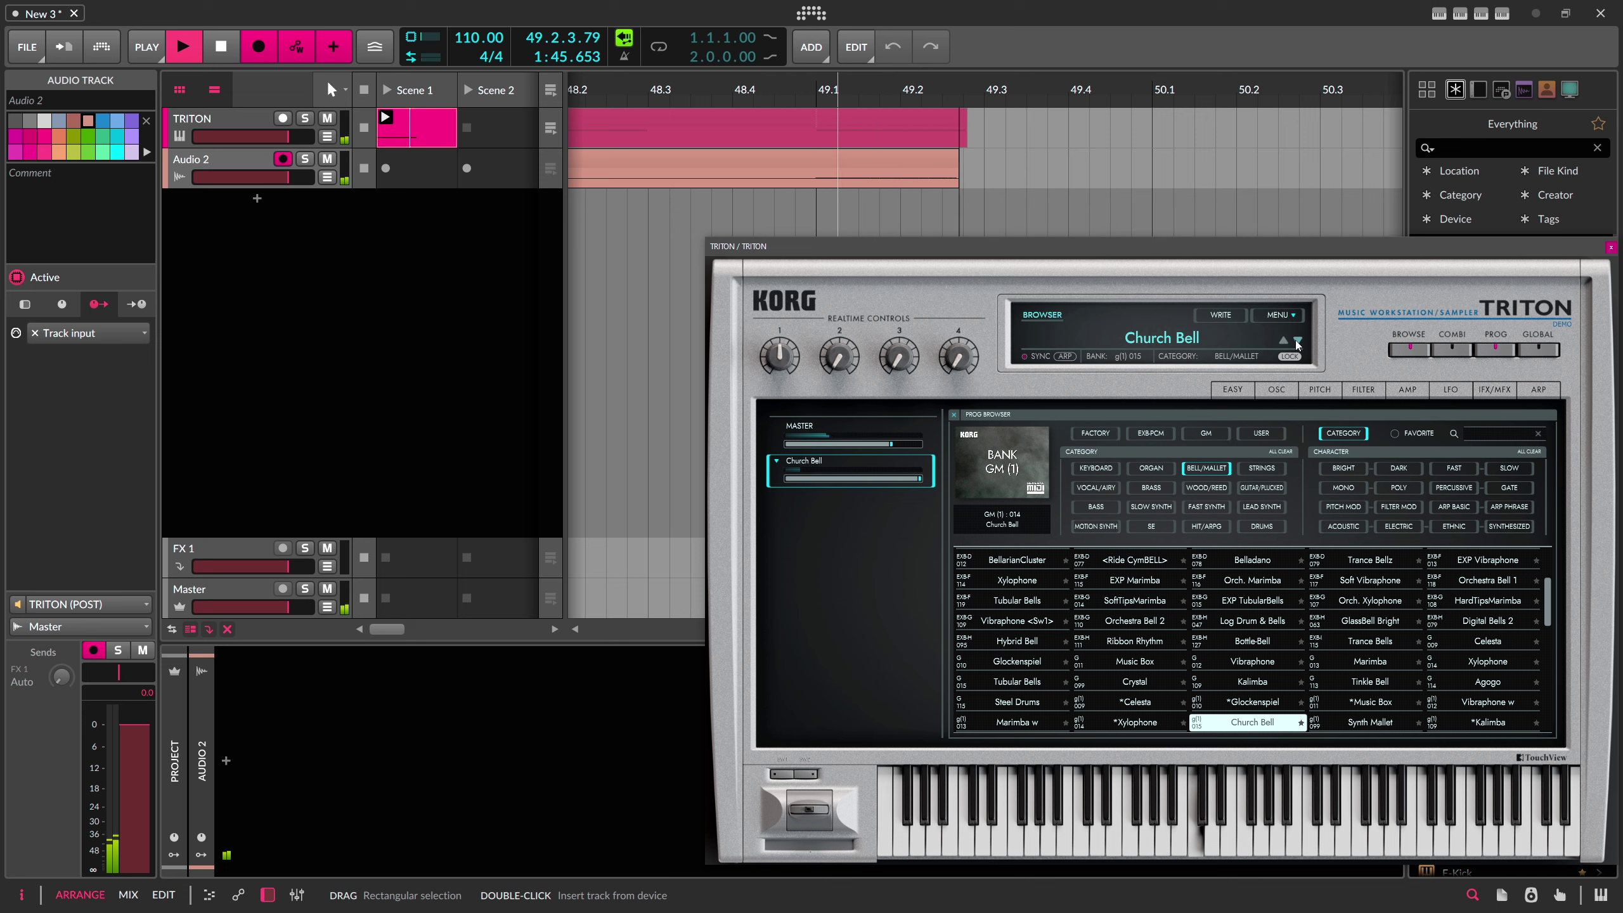
pyautogui.click(1297, 342)
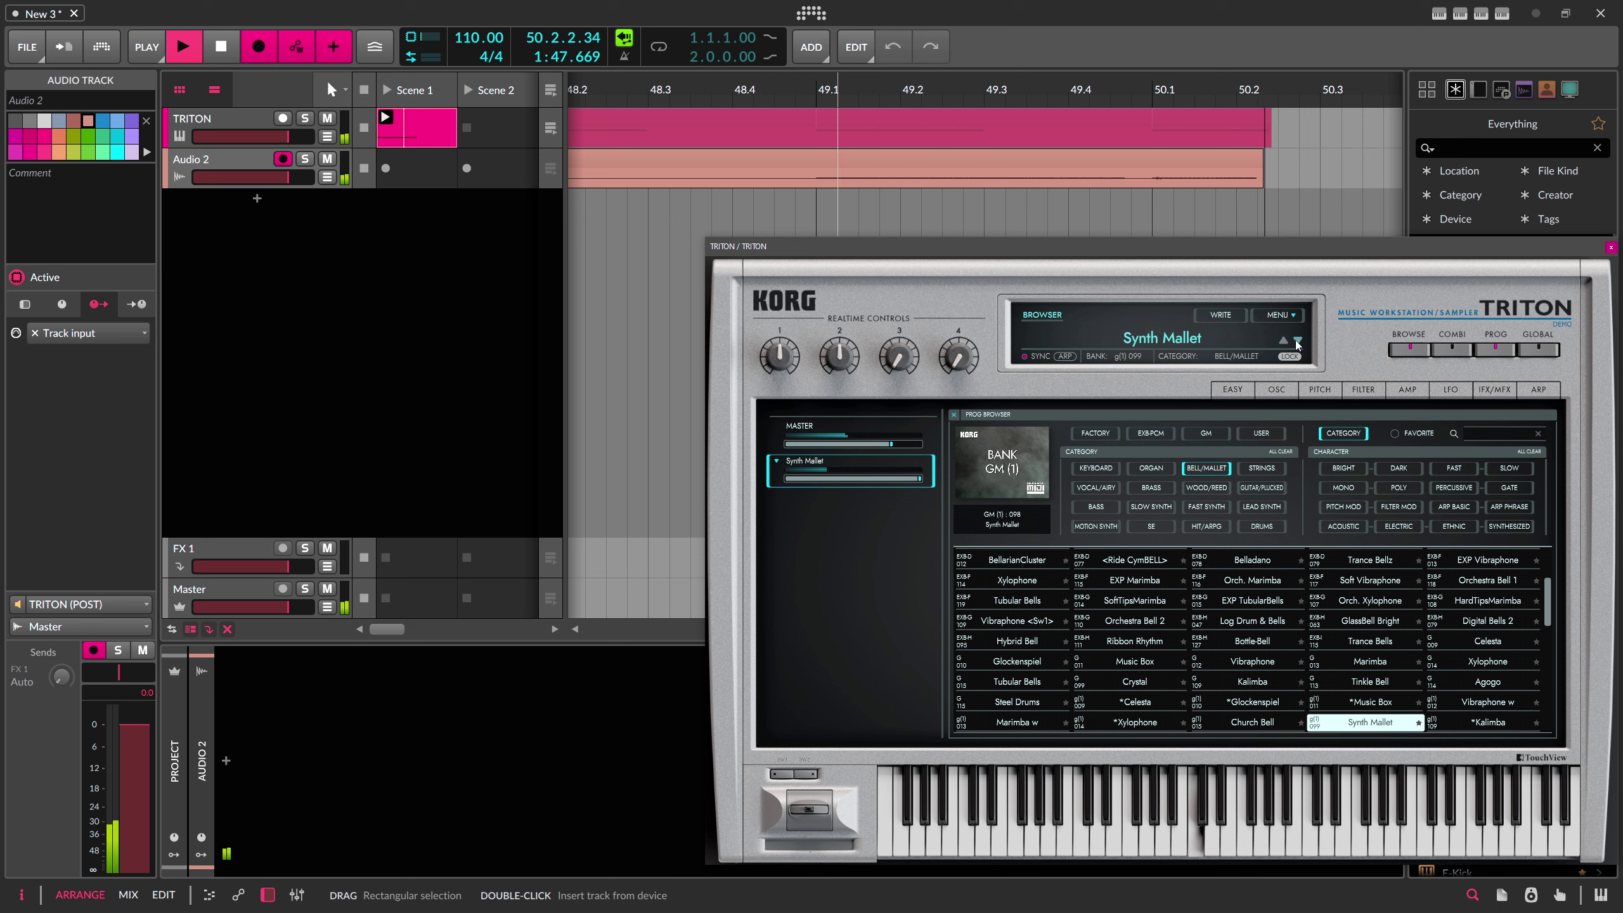
pyautogui.click(1297, 342)
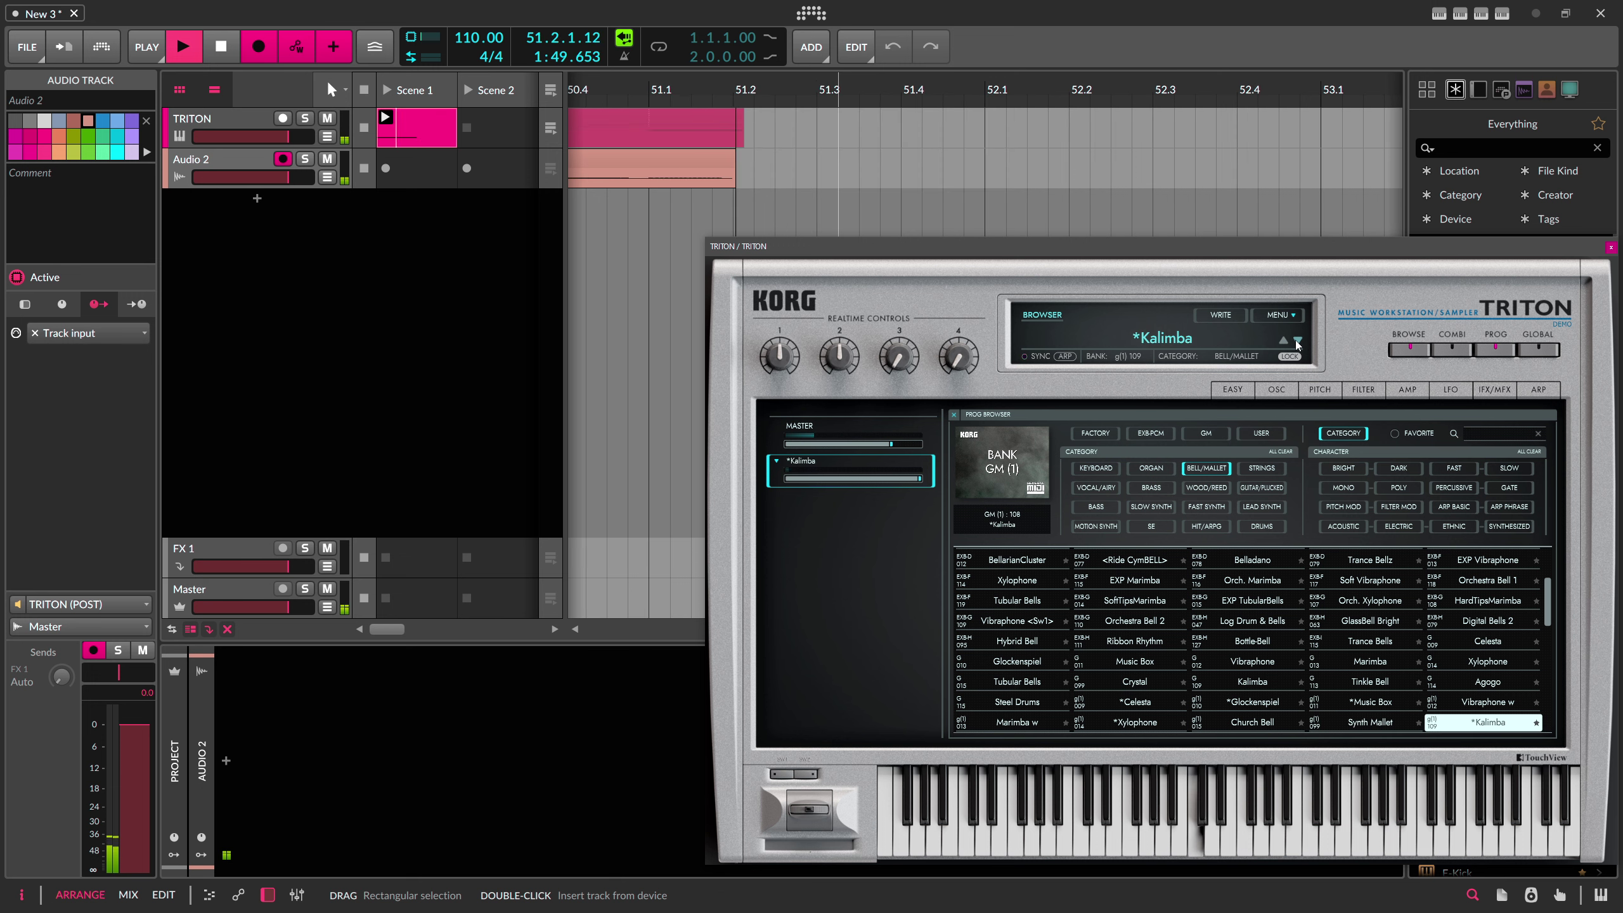
pyautogui.click(1296, 342)
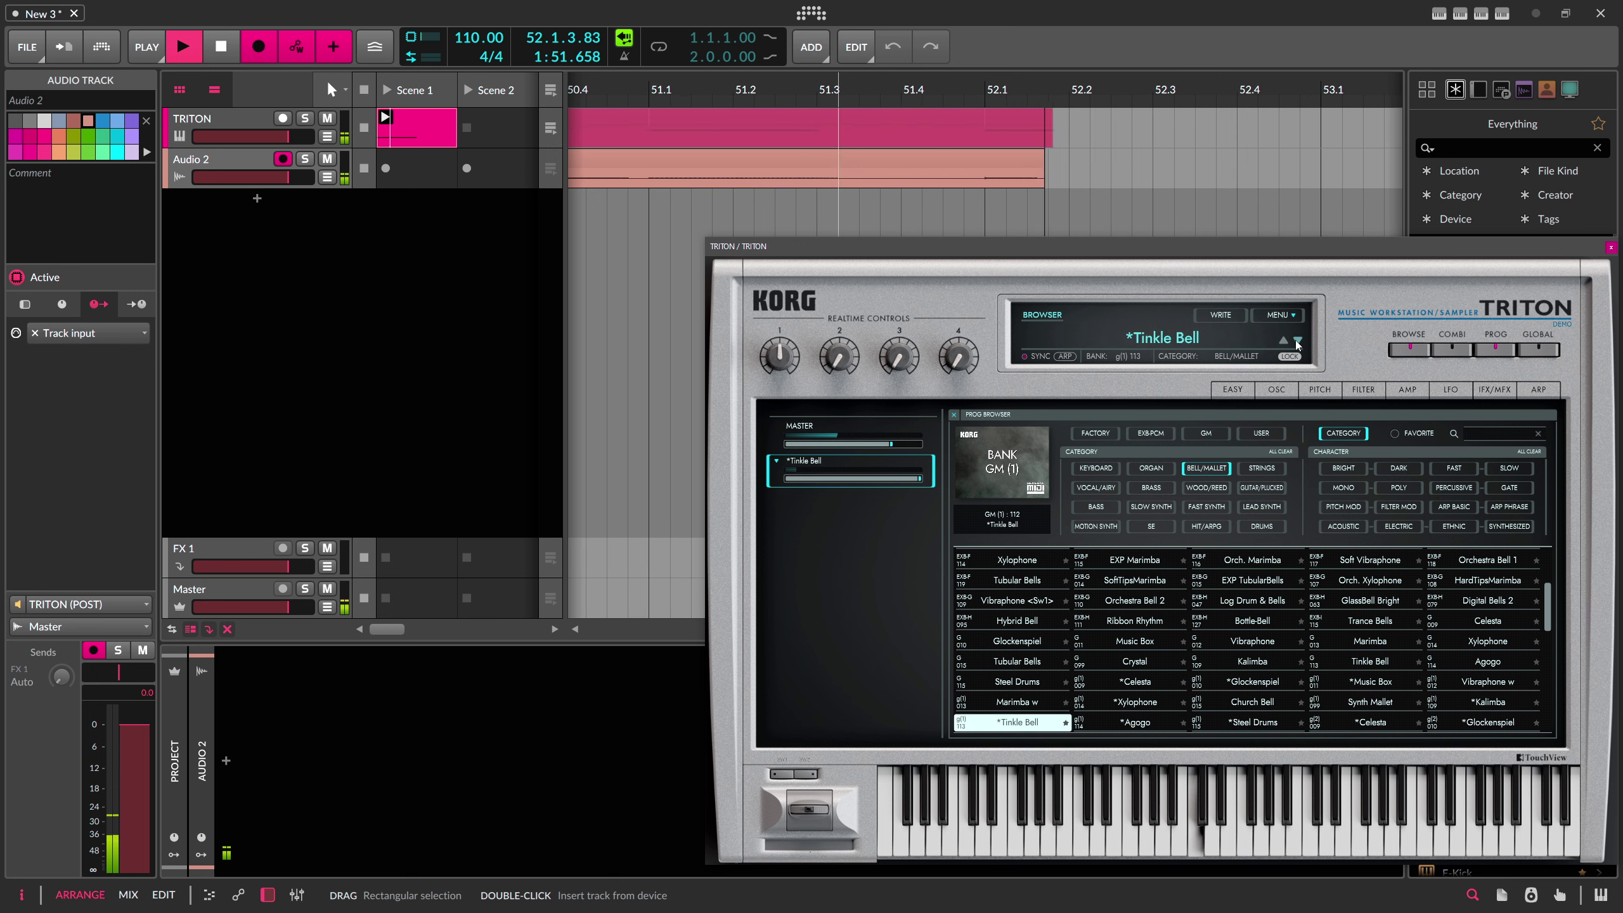
pyautogui.click(1297, 342)
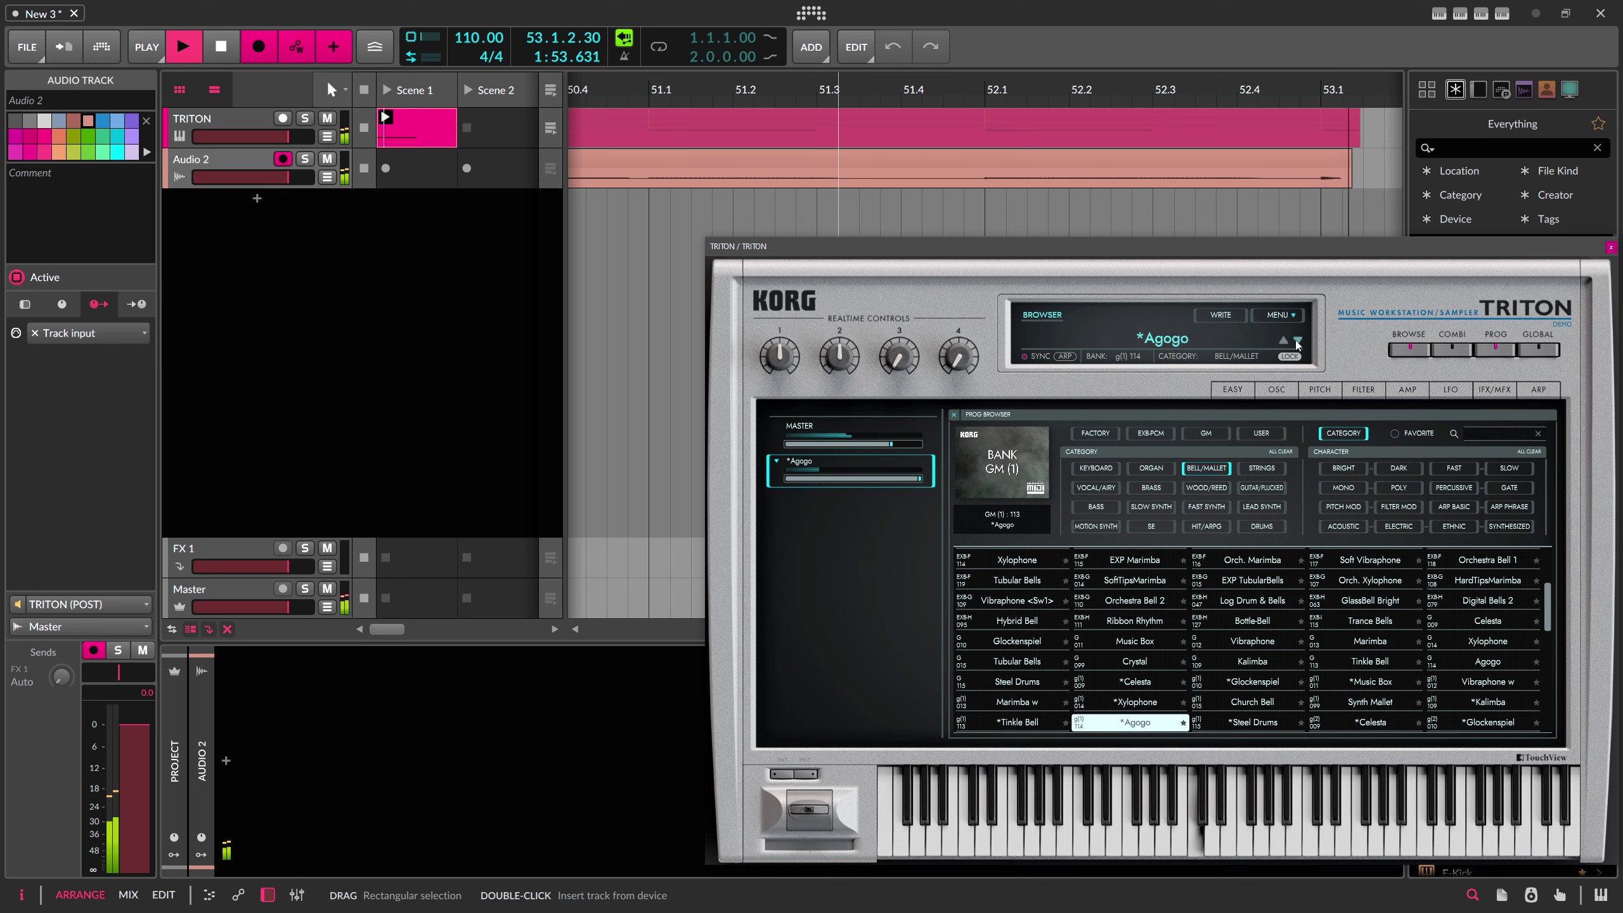
pyautogui.click(1297, 341)
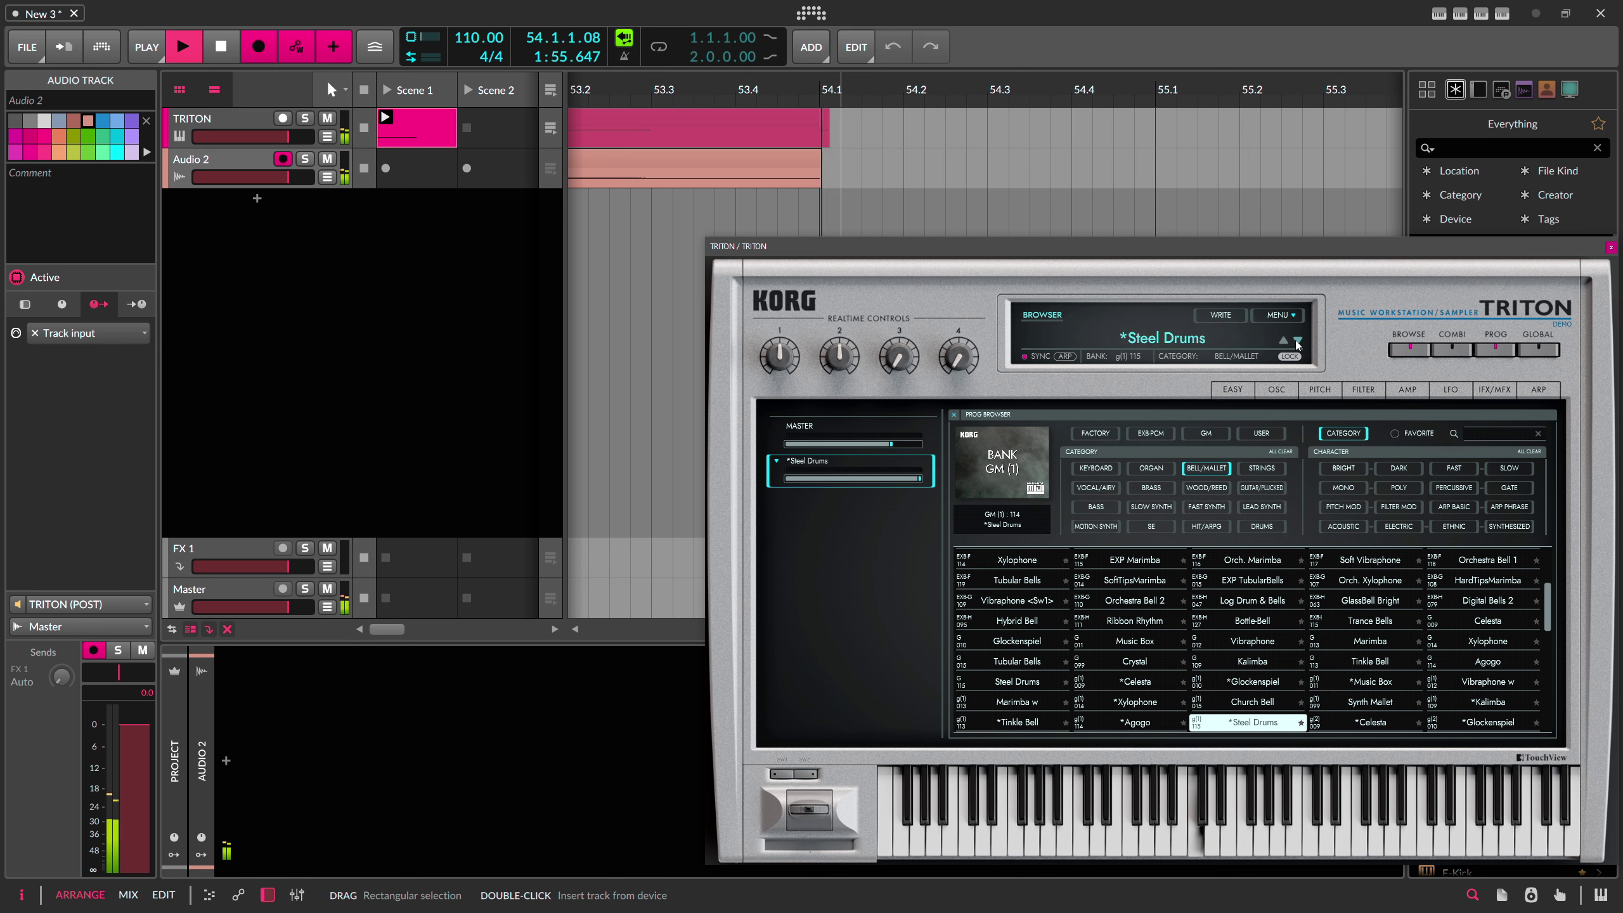
# Step: Record *Celesta and *Glockenspiel from the GM (2) bank, one per clip loop, and stop the recording
pyautogui.click(1297, 342)
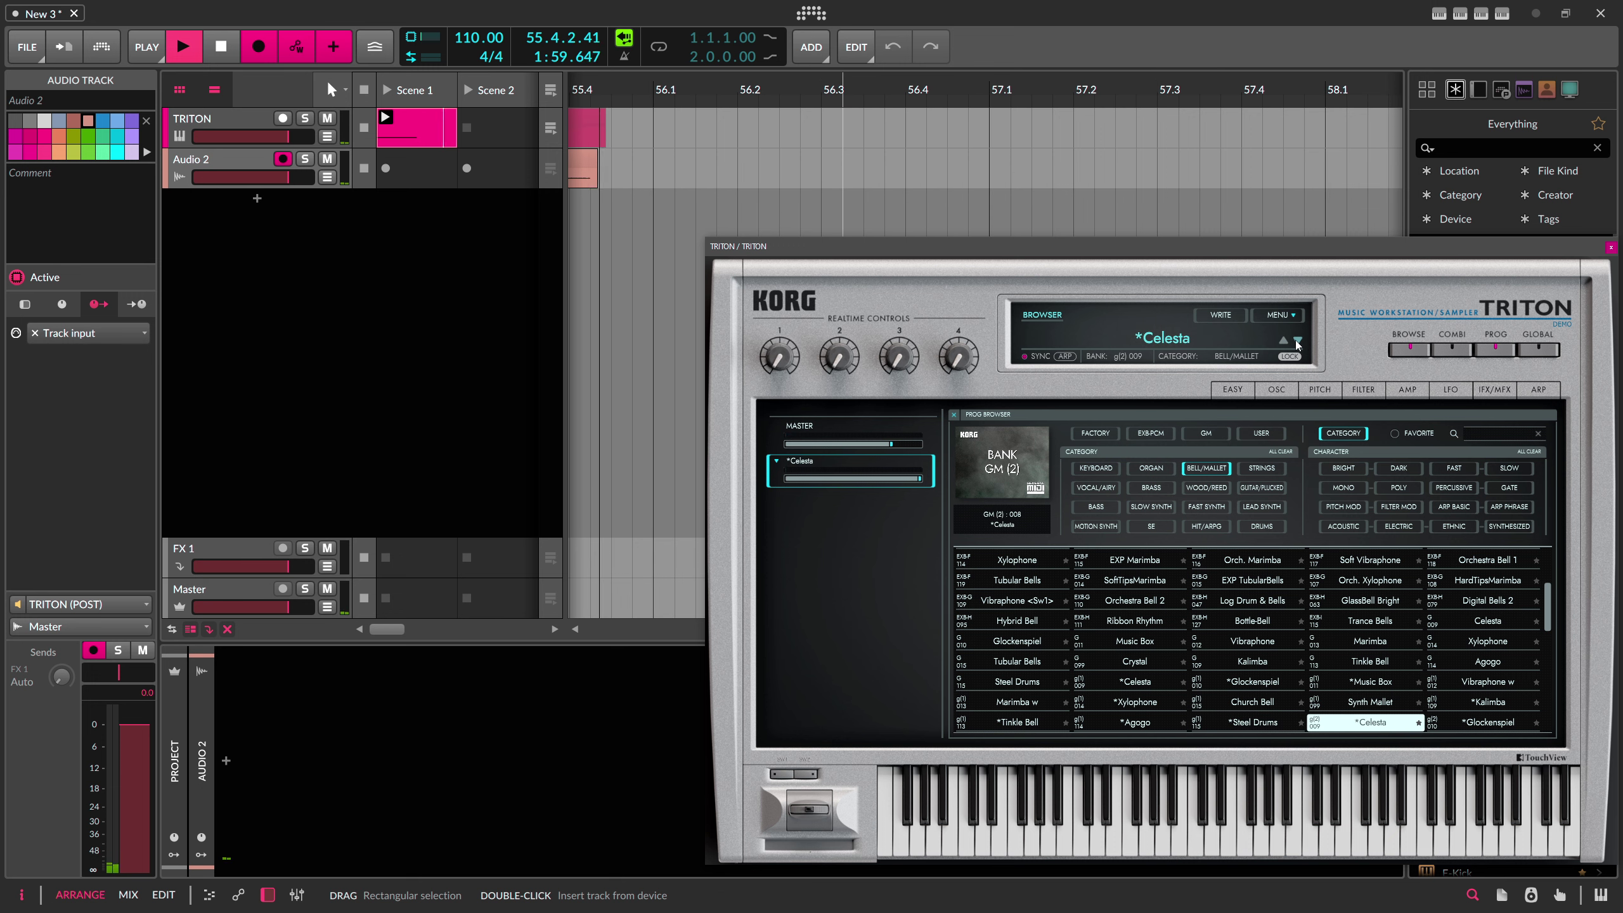
pyautogui.click(1297, 342)
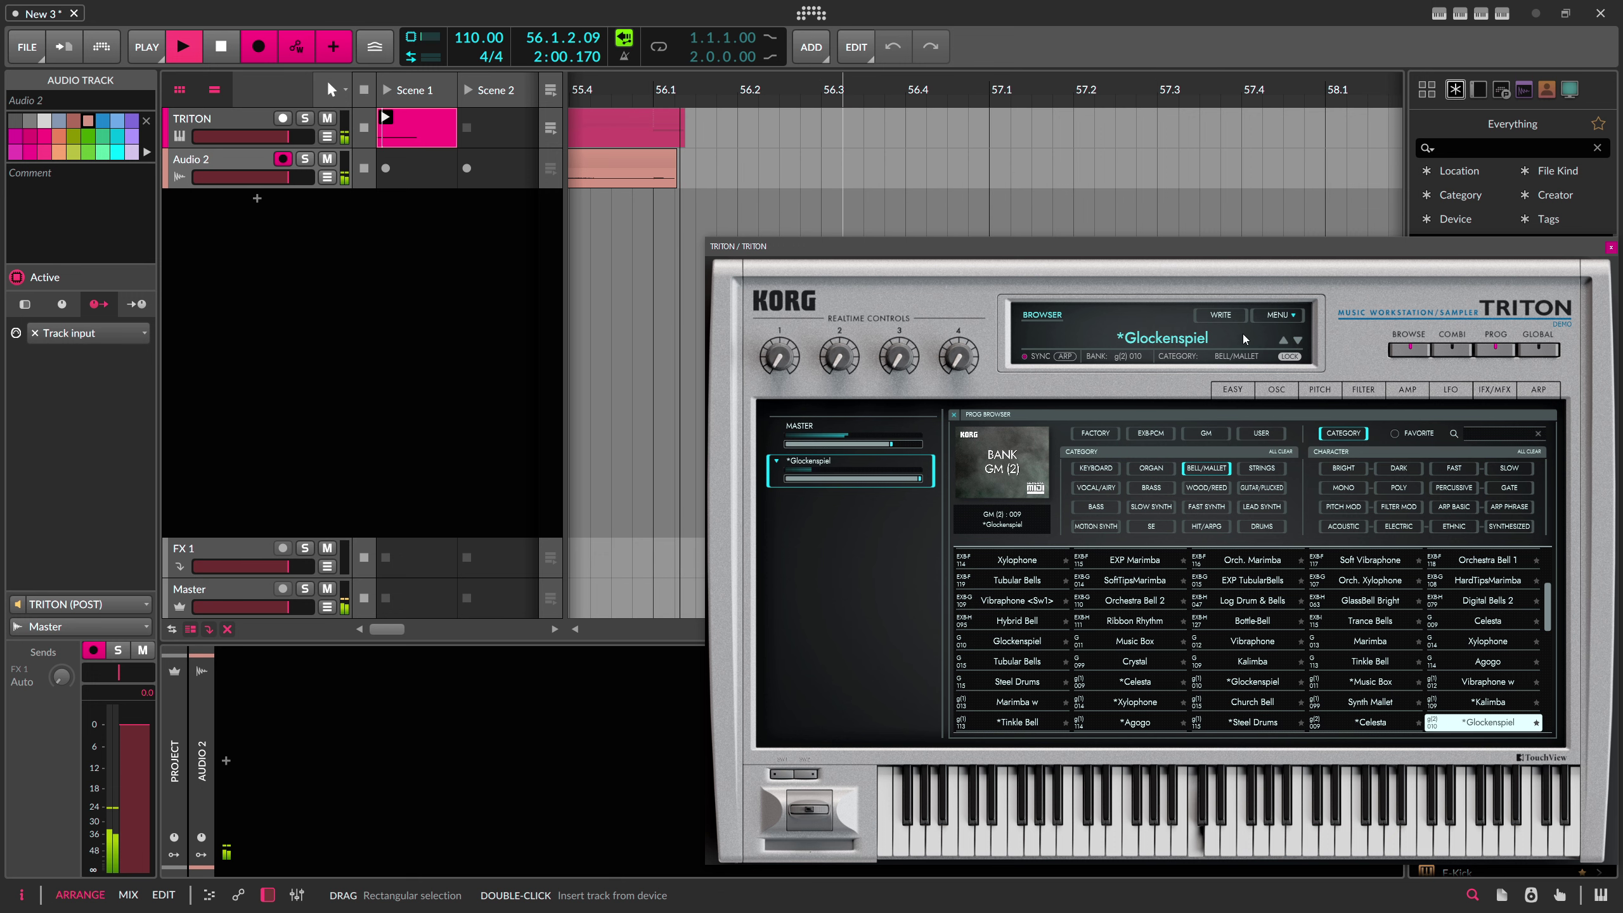
pyautogui.click(225, 47)
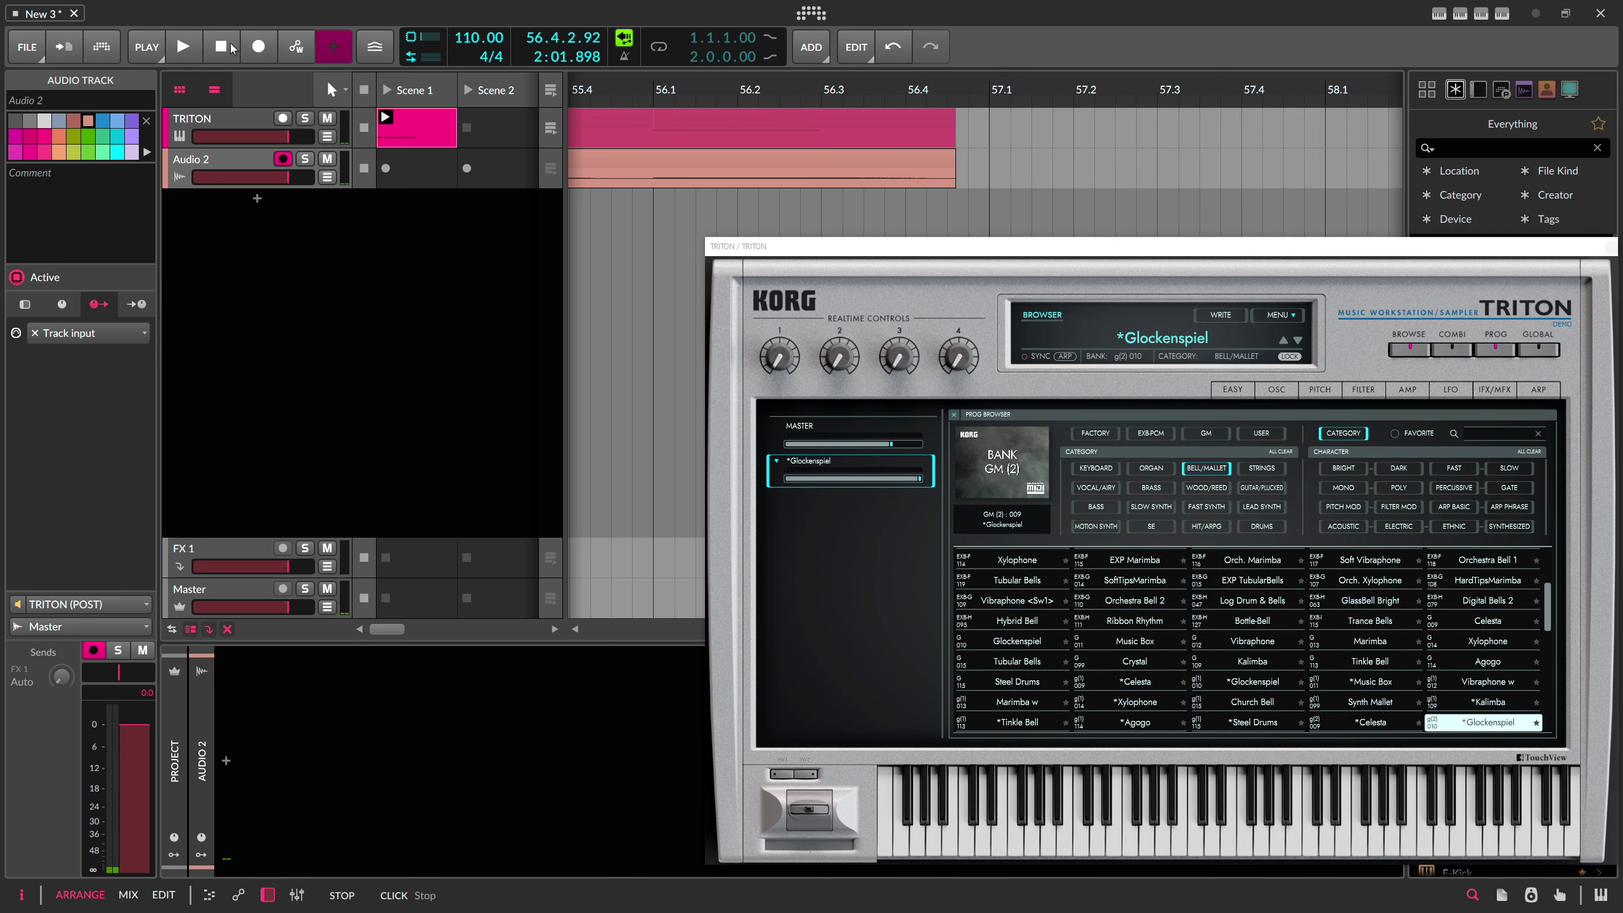
# Step: Close the TRITON plug-in window and delete the TRITON instrument track, keeping only the recorded audio track
pyautogui.click(1610, 248)
pyautogui.moveTo(671, 89); pyautogui.dragTo(629, 110)
pyautogui.click(254, 161)
pyautogui.click(226, 121)
pyautogui.press('Delete')
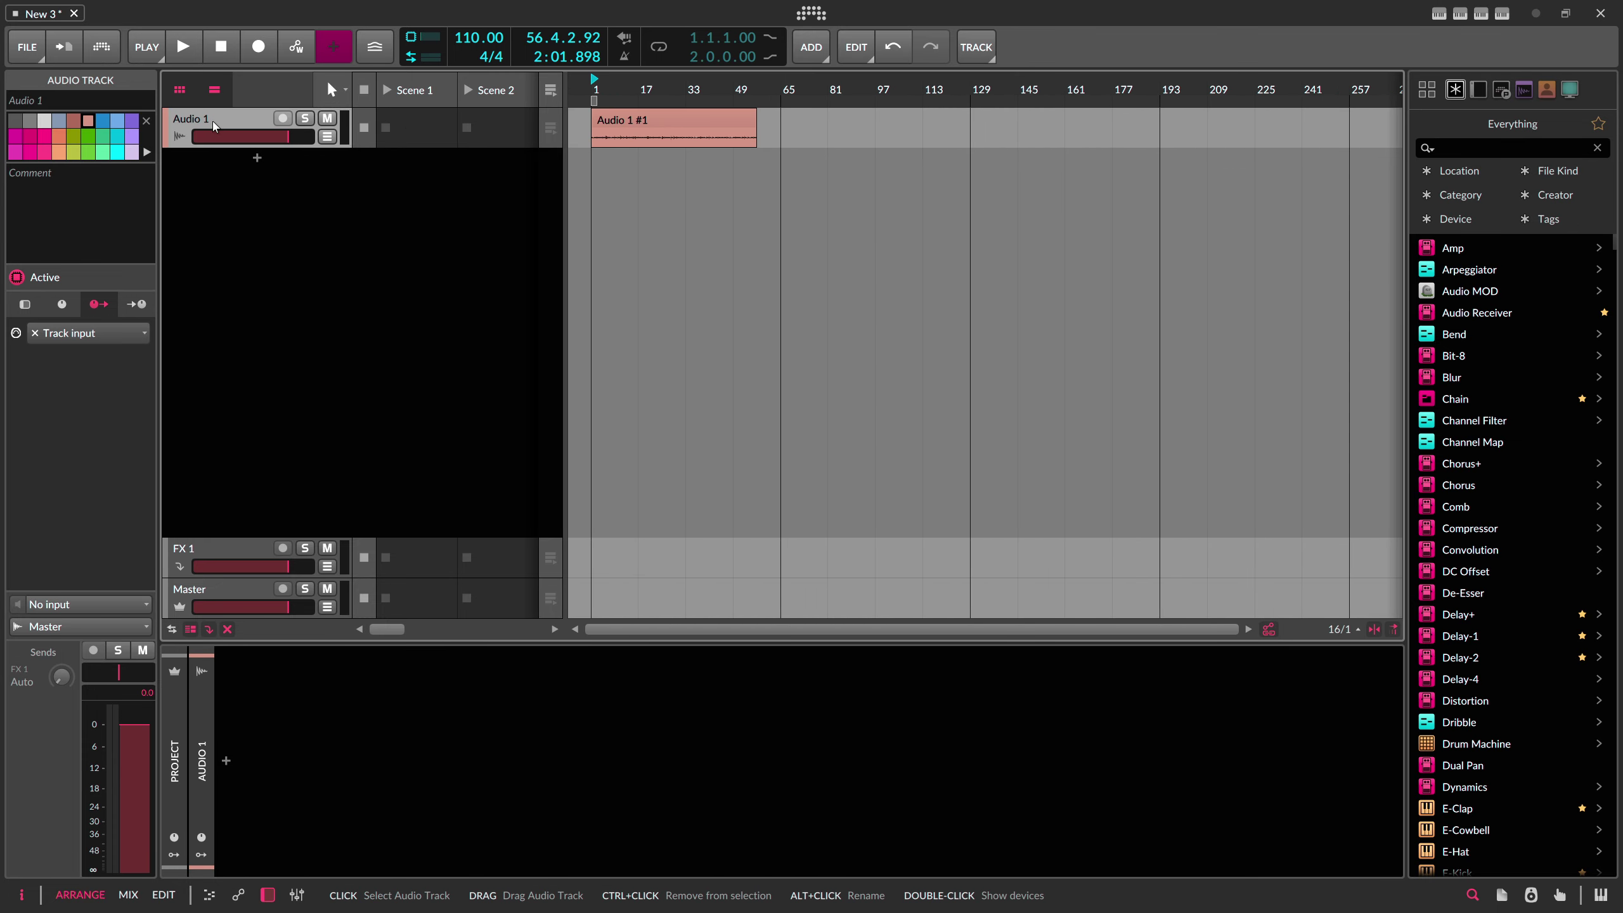
# Step: Increase the height of the audio track and set the arranger grid to 1/1 straight
pyautogui.moveTo(615, 93); pyautogui.dragTo(616, 211)
pyautogui.moveTo(332, 147); pyautogui.dragTo(273, 321)
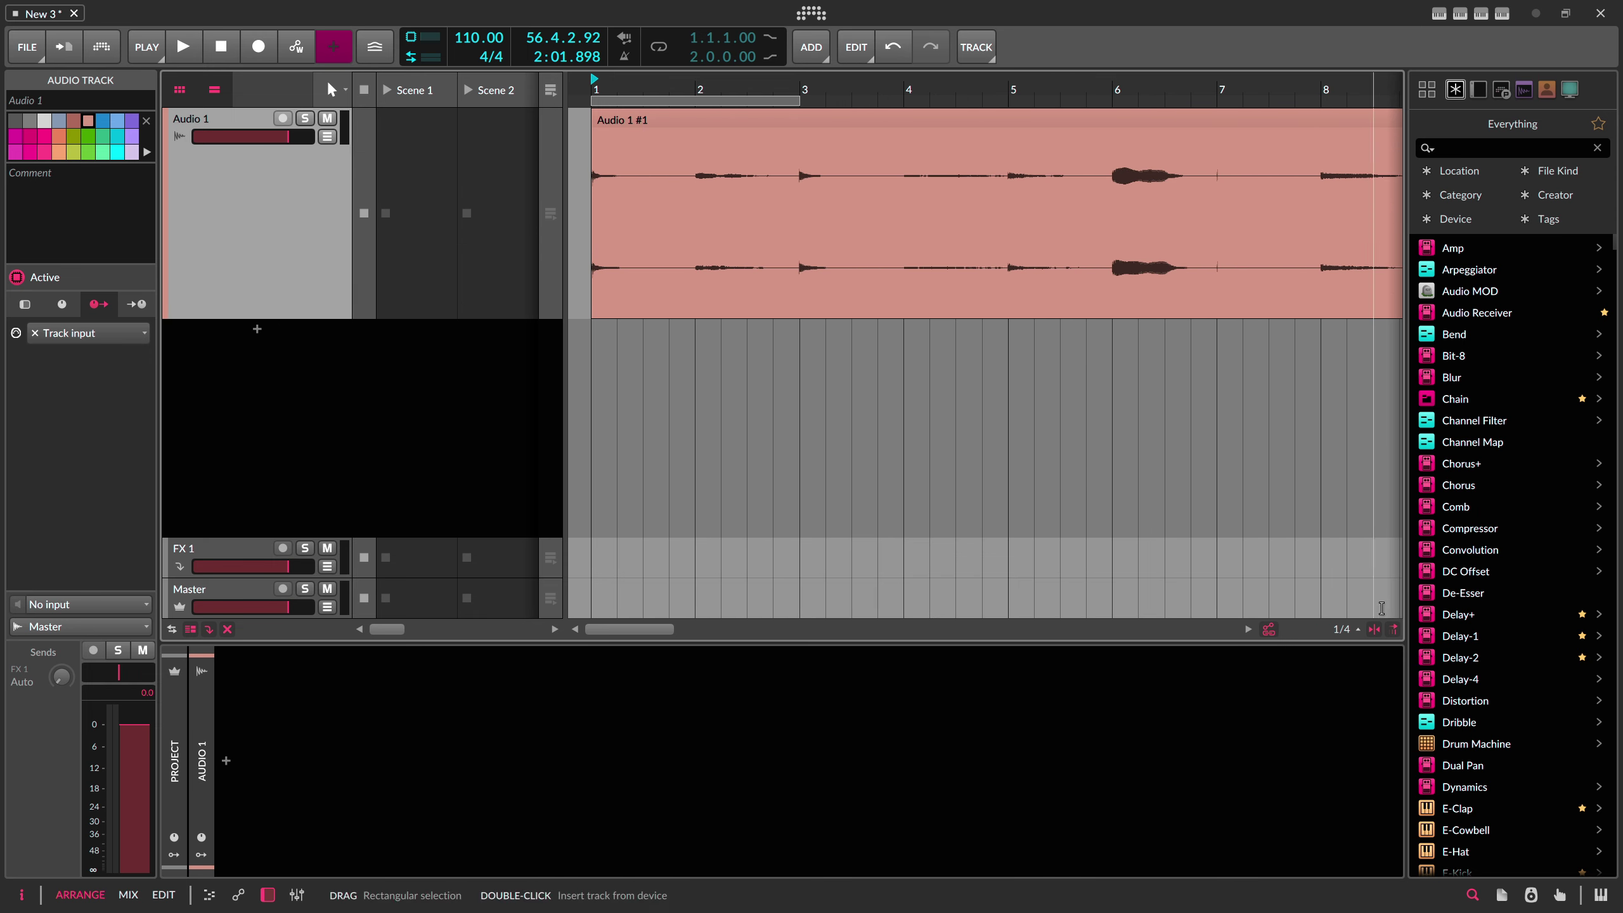
pyautogui.click(1347, 630)
pyautogui.moveTo(1336, 458); pyautogui.dragTo(1336, 422)
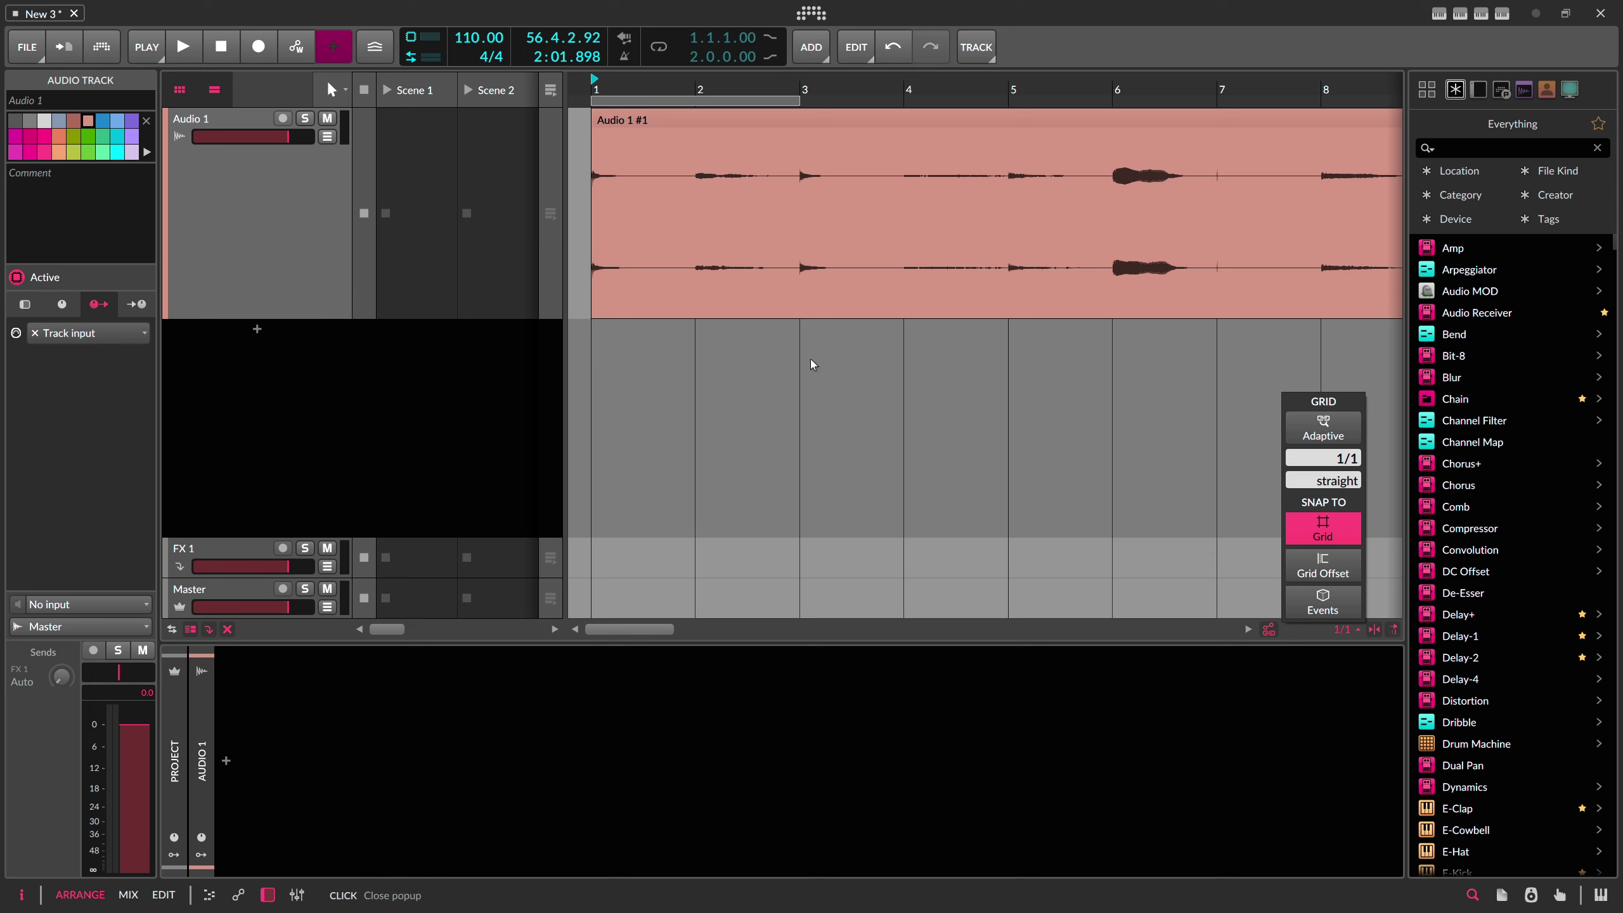
pyautogui.click(1053, 423)
# Step: Slice the whole recorded audio clip at 1/1 grid intervals with the Knife tool, from bar 1 to the clip's end after bar 56
pyautogui.moveTo(662, 89); pyautogui.dragTo(608, 71)
pyautogui.click(338, 91)
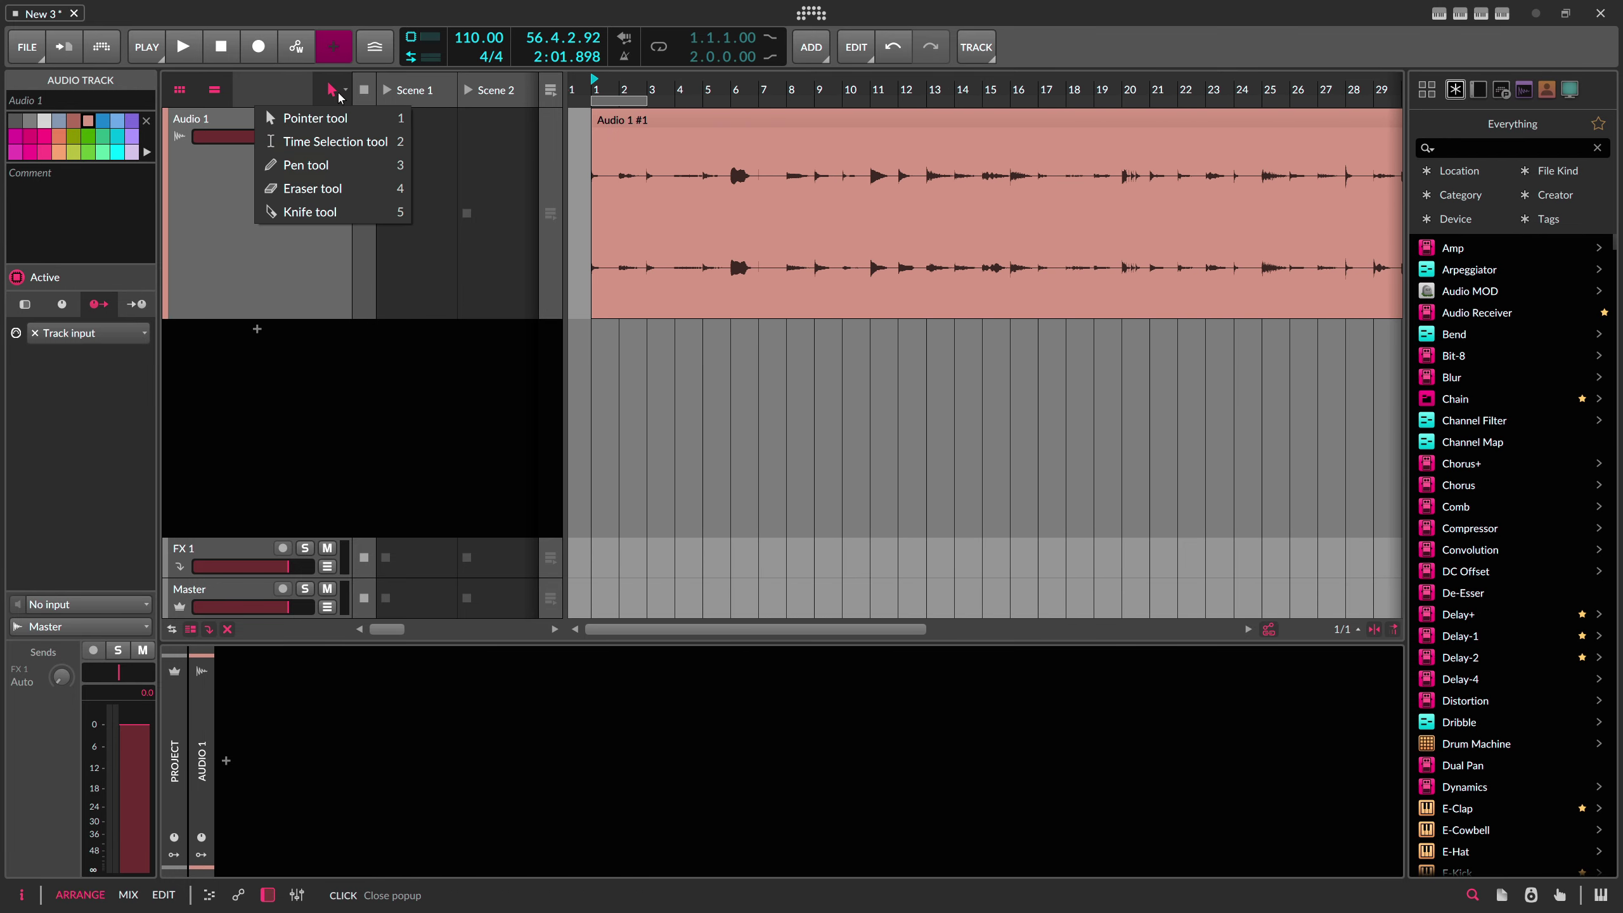
pyautogui.click(313, 213)
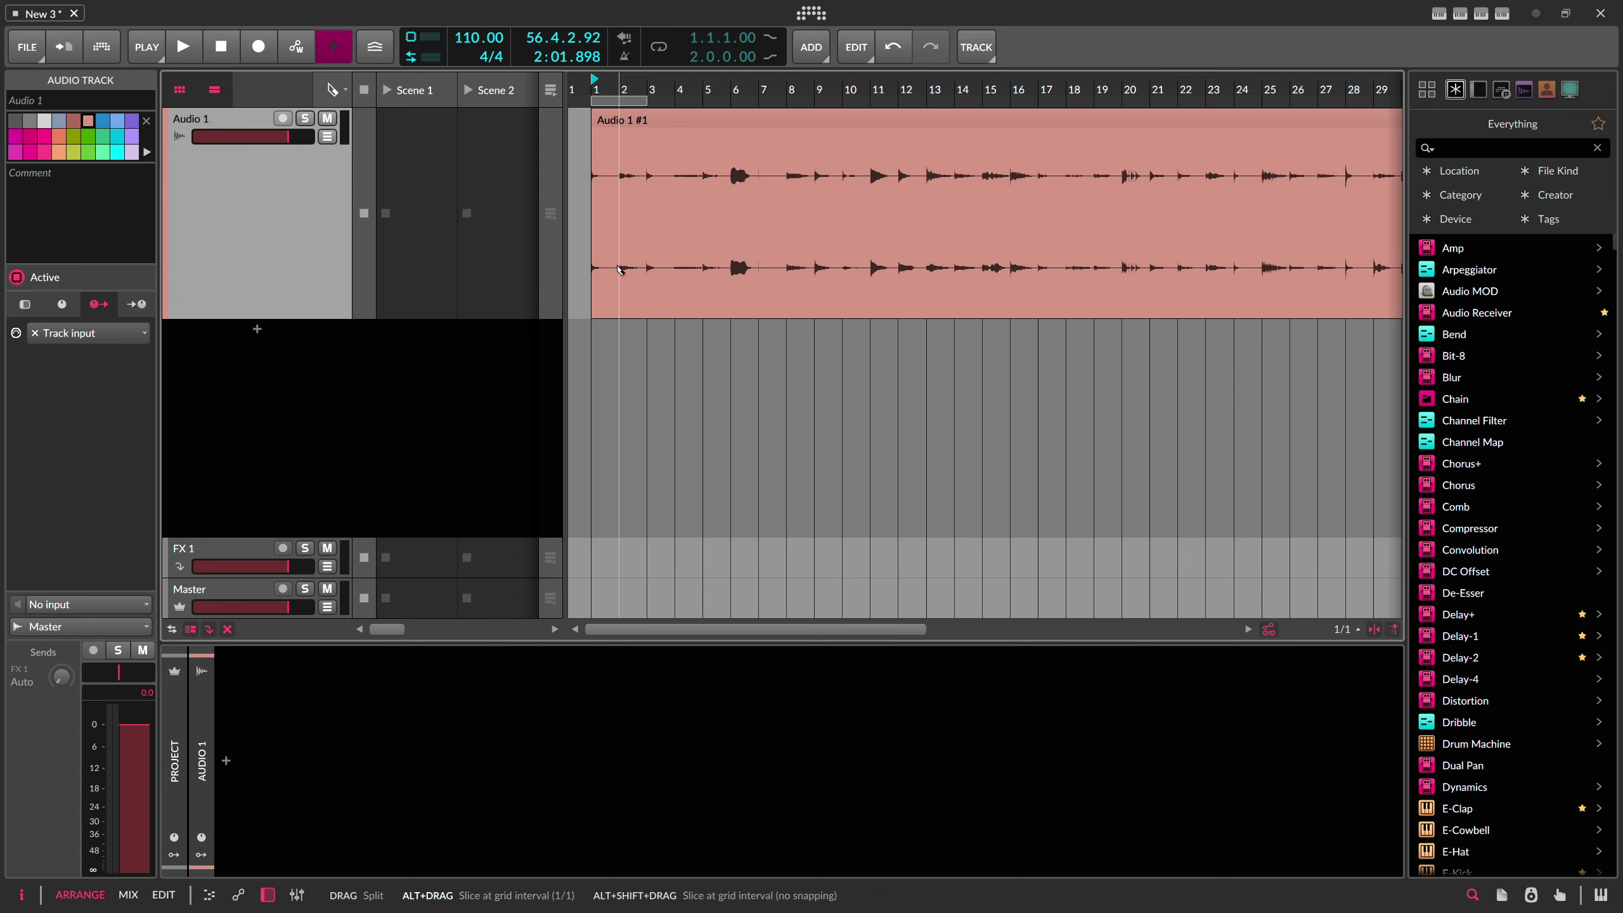
pyautogui.keyDown('alt'); pyautogui.click(619, 267); pyautogui.keyUp('alt')
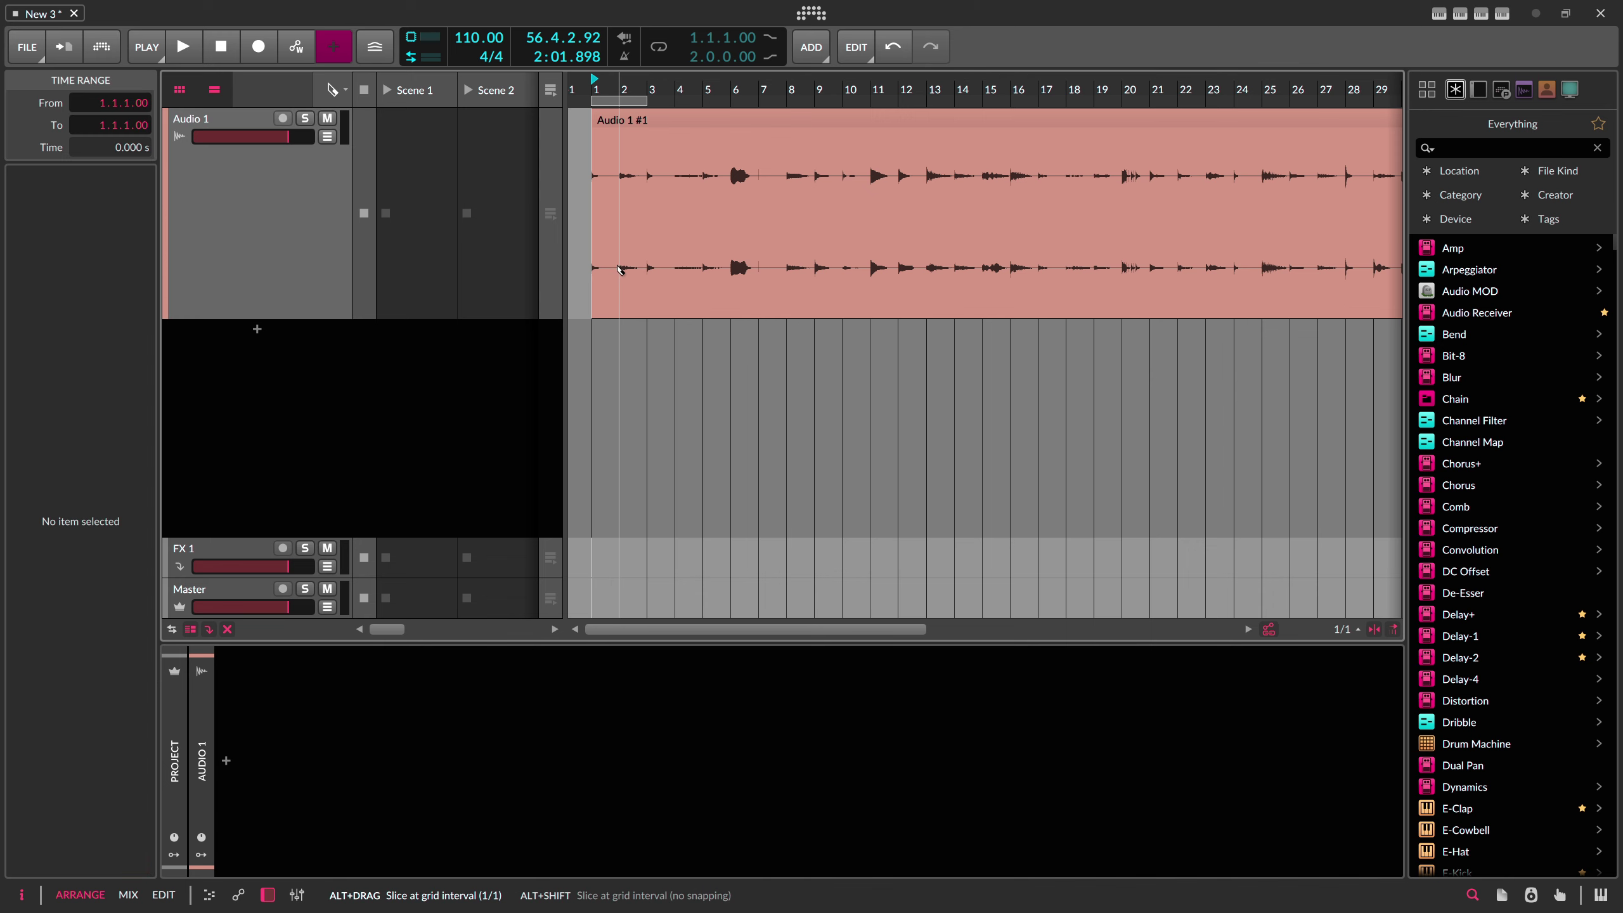
pyautogui.moveTo(619, 267); pyautogui.dragTo(842, 273)
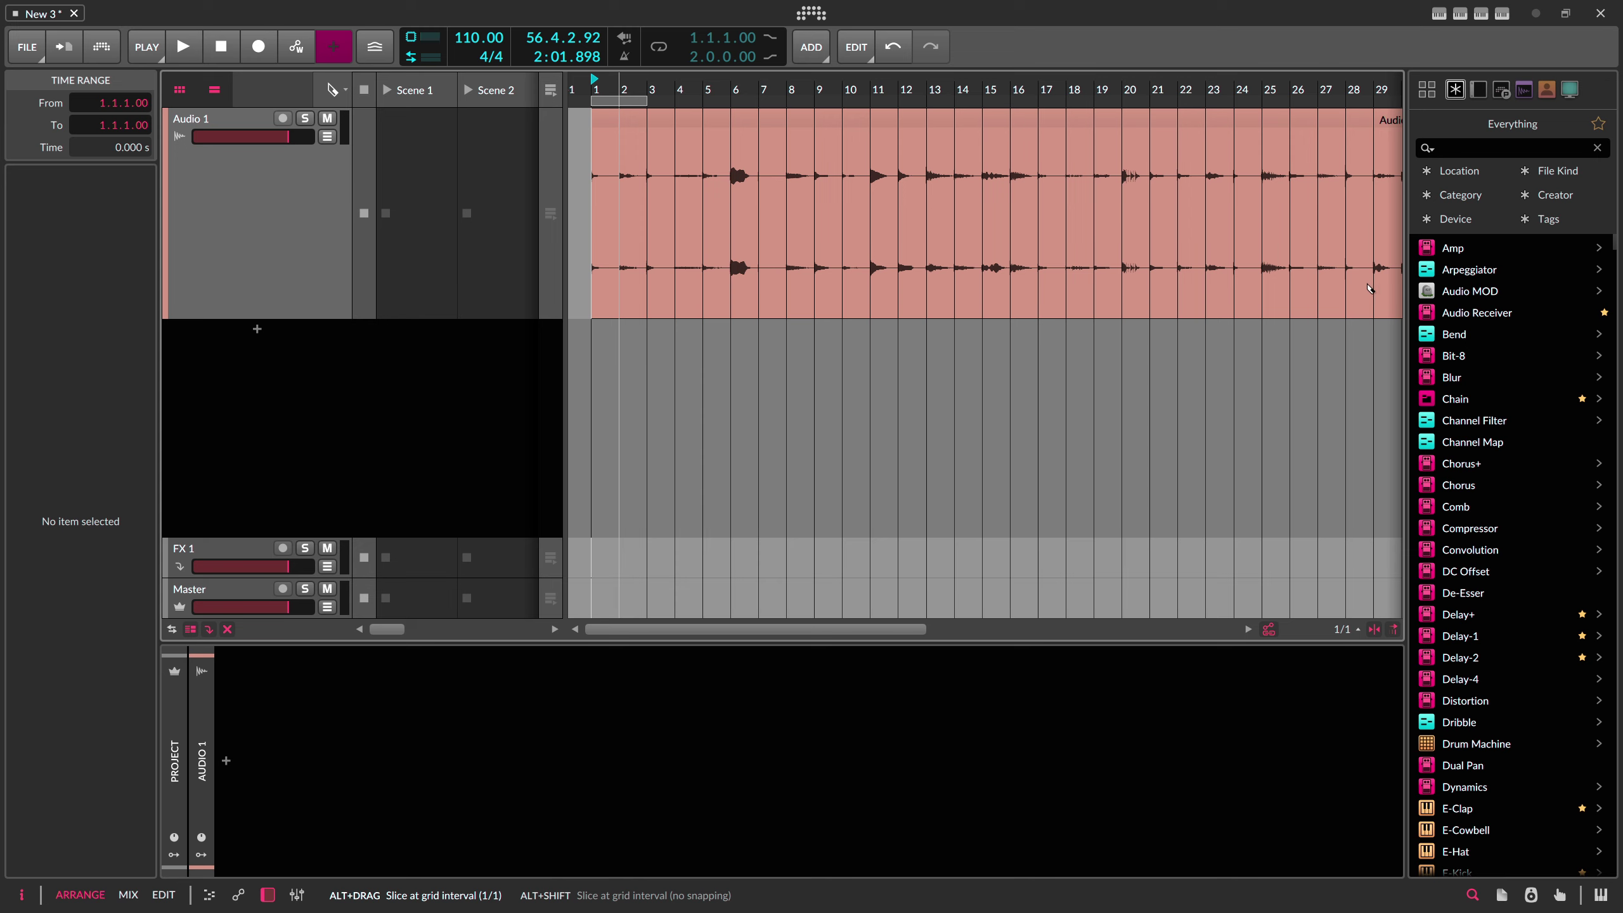
pyautogui.hscroll(10, 1403, 292)
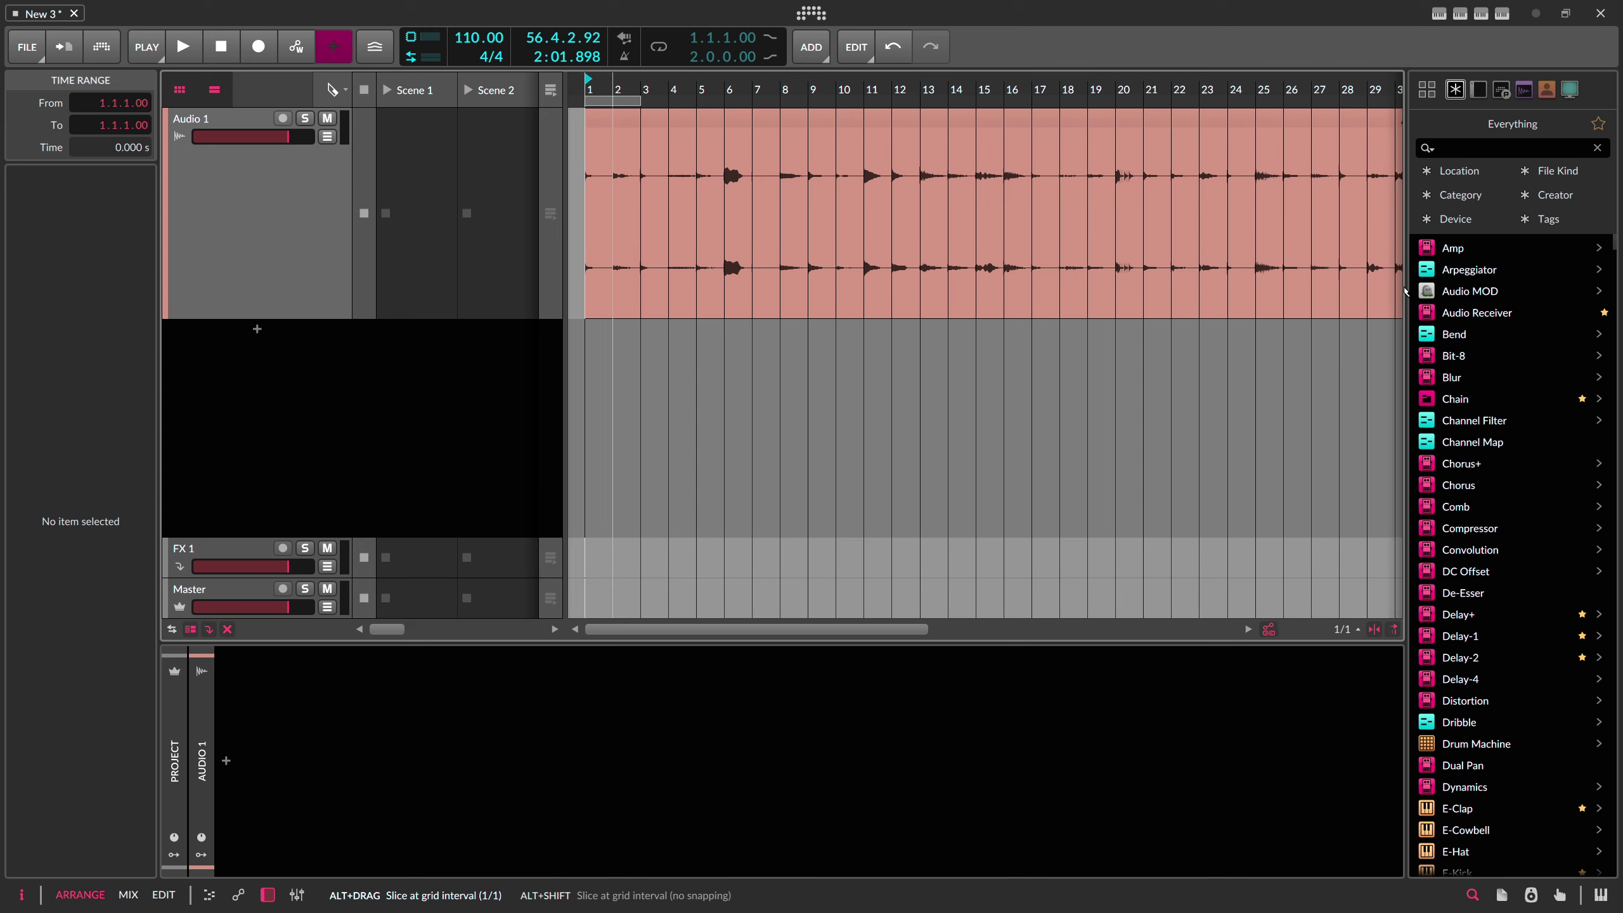
pyautogui.hscroll(12, 1403, 291)
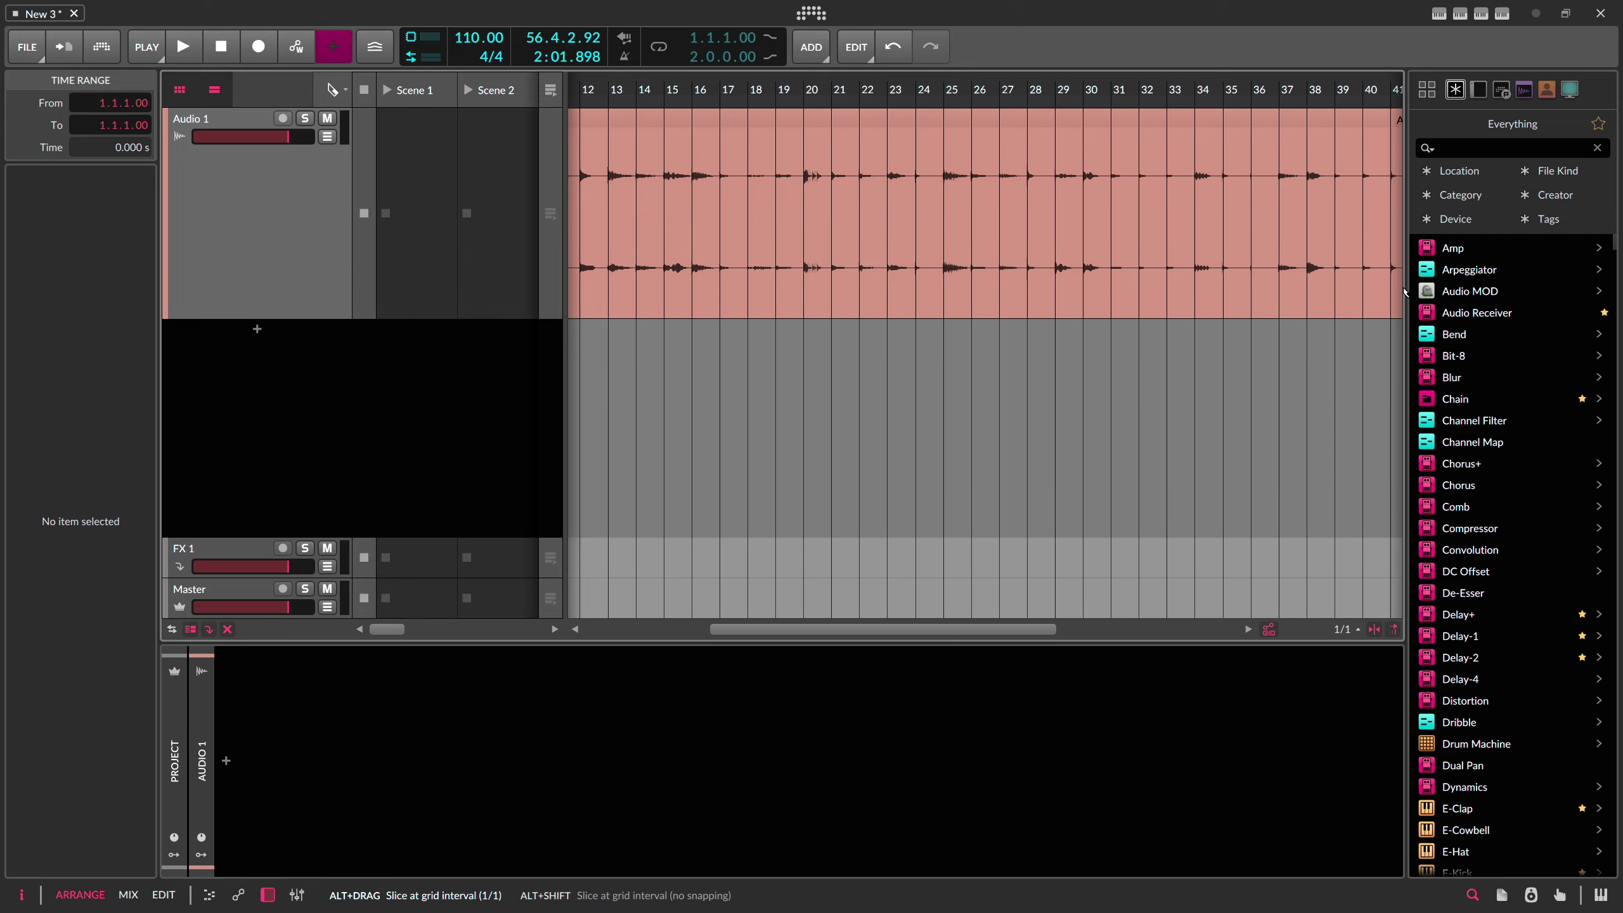
pyautogui.hscroll(12, 1403, 292)
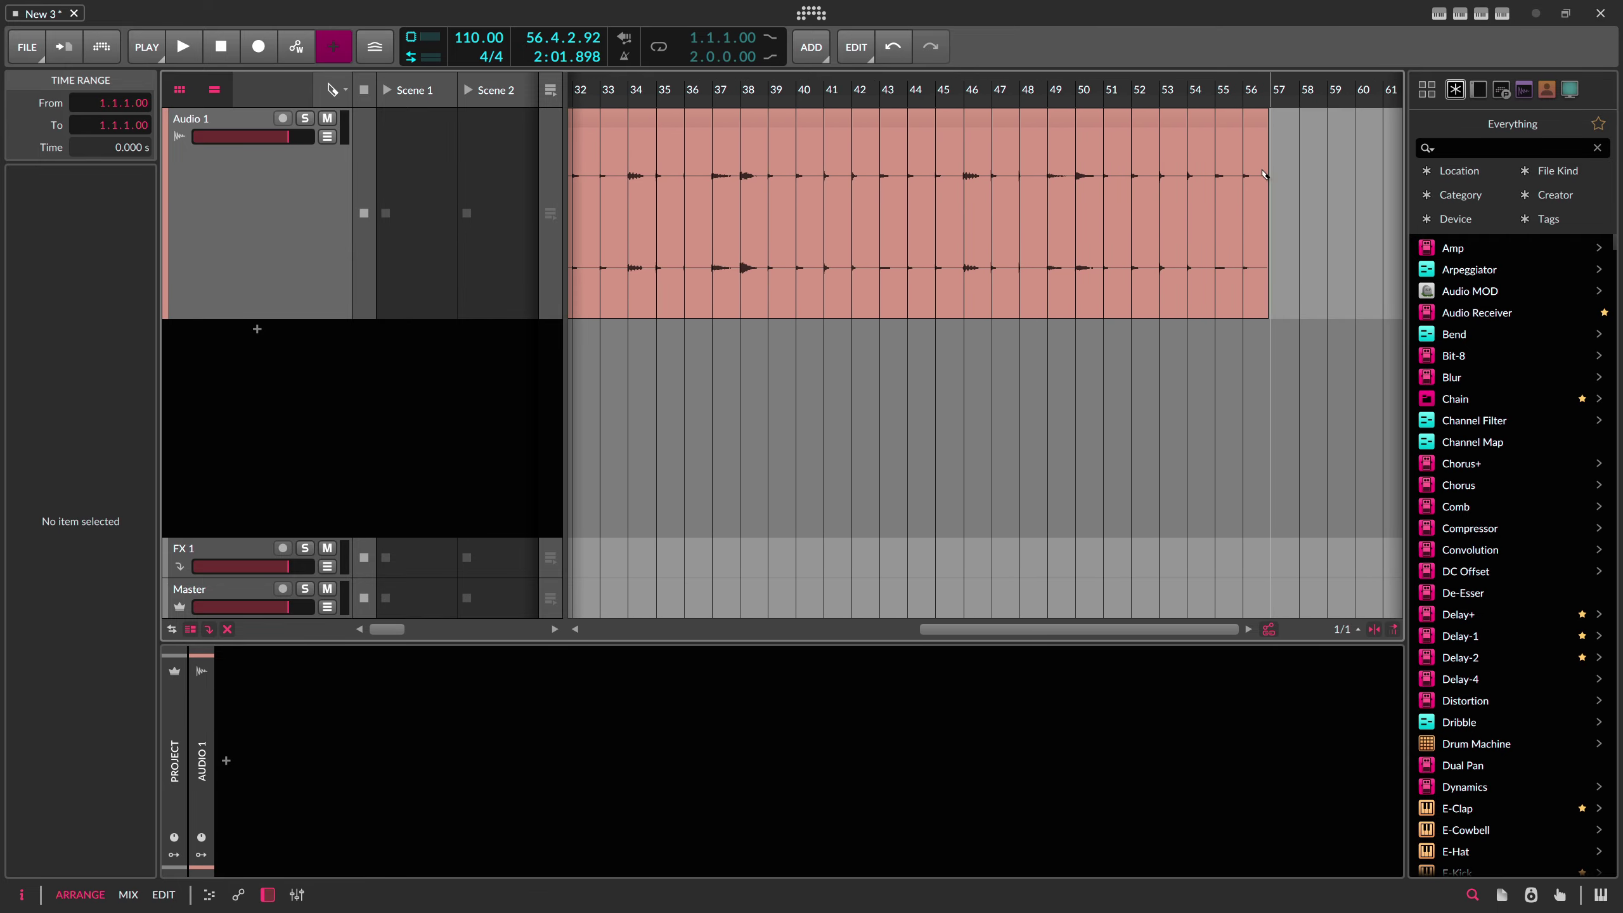
# Step: Select all the sliced clips on the audio track with the Pointer tool and normalize them
pyautogui.hotkey('ctrl', 'a')
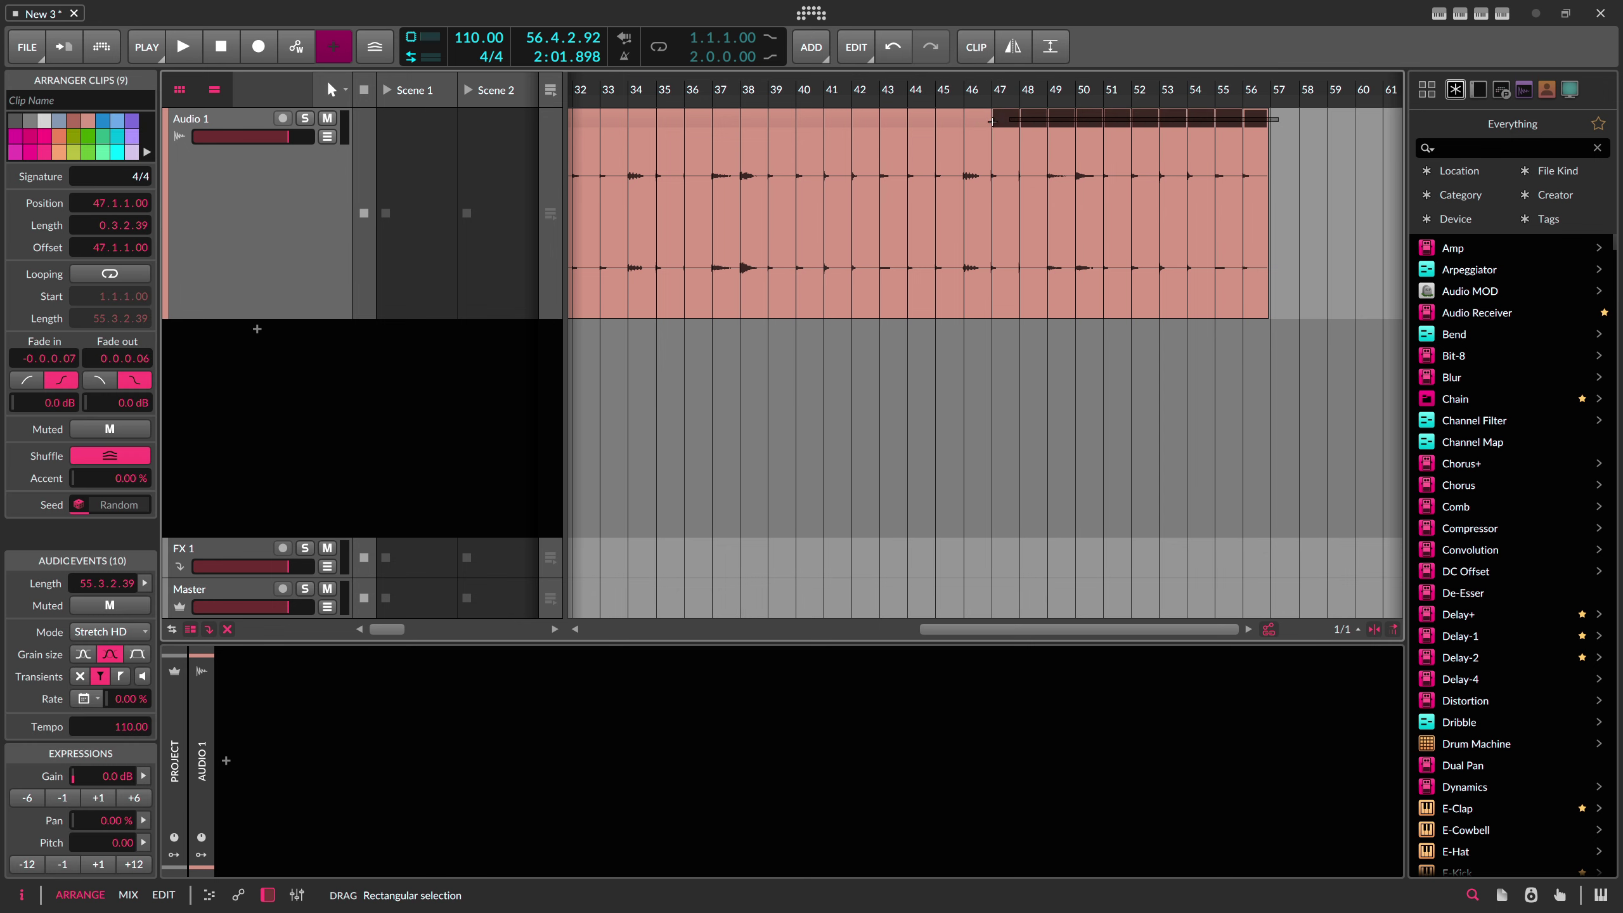
pyautogui.moveTo(333, 120); pyautogui.dragTo(332, 120)
pyautogui.moveTo(617, 88); pyautogui.dragTo(617, 128)
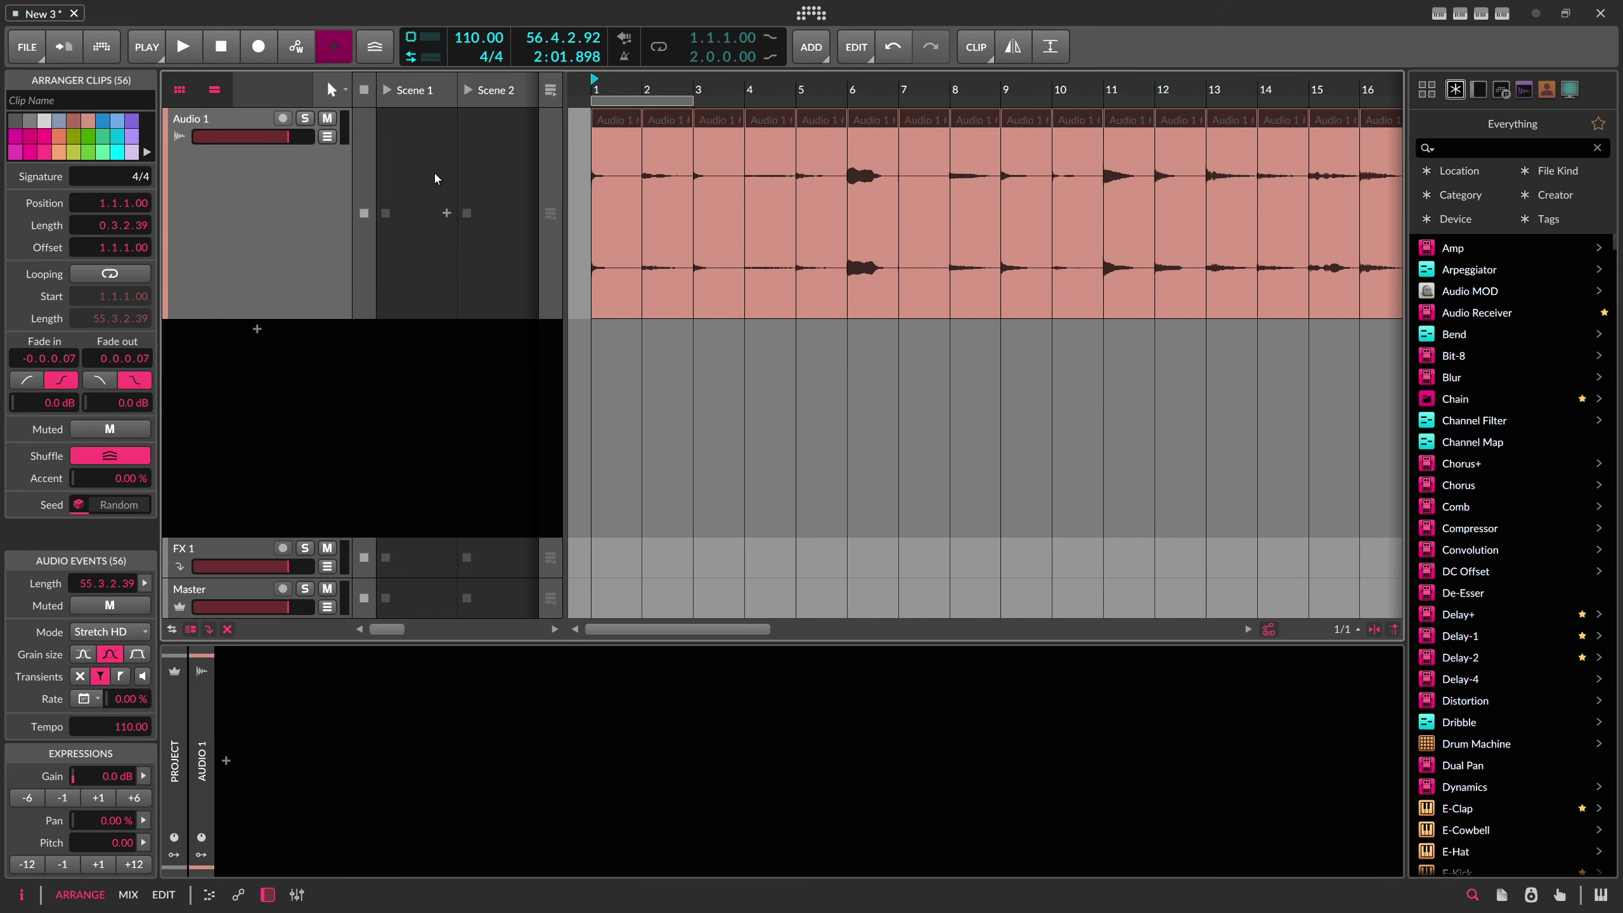
pyautogui.rightClick(612, 154)
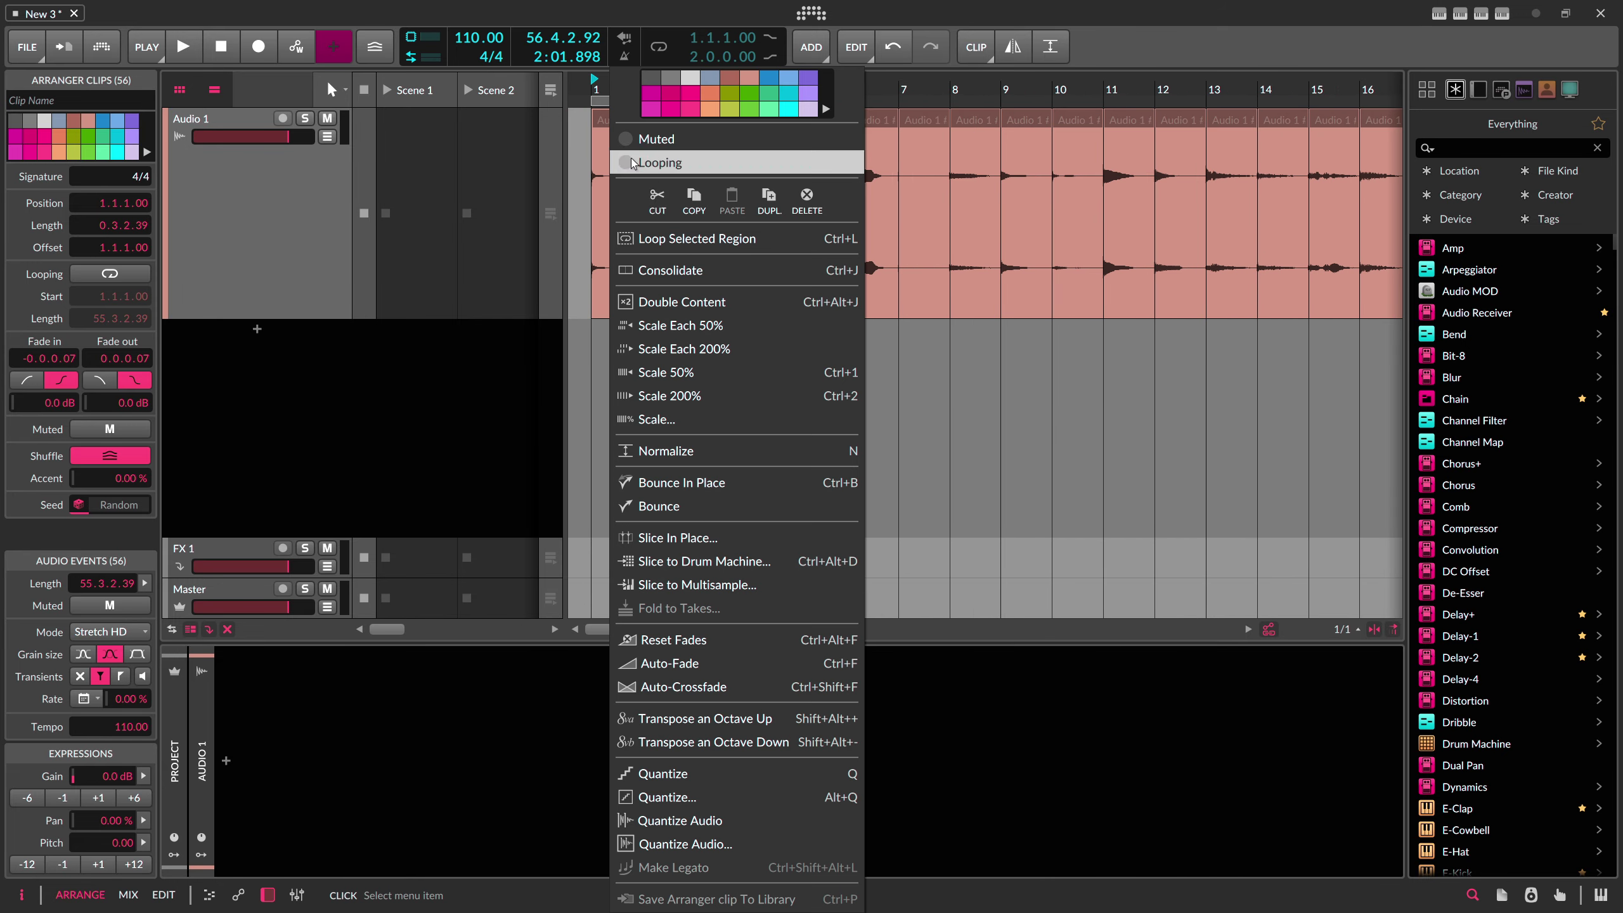
pyautogui.click(664, 451)
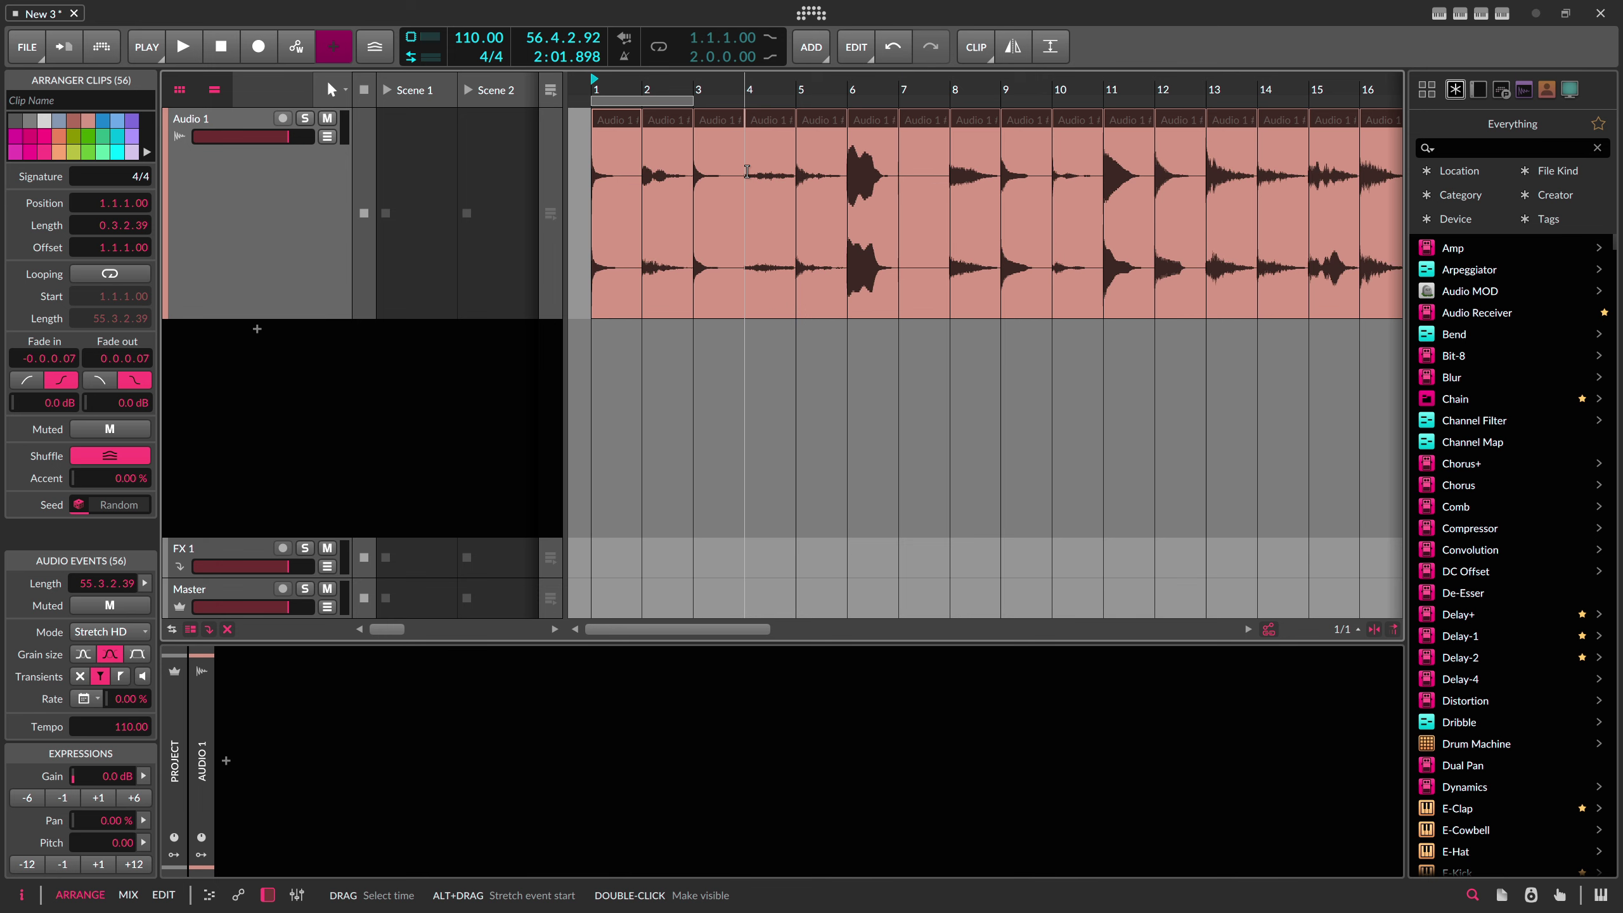
# Step: Delete the silent clip at bar 7 and select all the remaining clips on the audio track
pyautogui.moveTo(821, 88)
pyautogui.mouseDown()
pyautogui.moveTo(820, 25)
pyautogui.moveTo(820, 97)
pyautogui.moveTo(831, 80)
pyautogui.mouseUp()
pyautogui.click(934, 174)
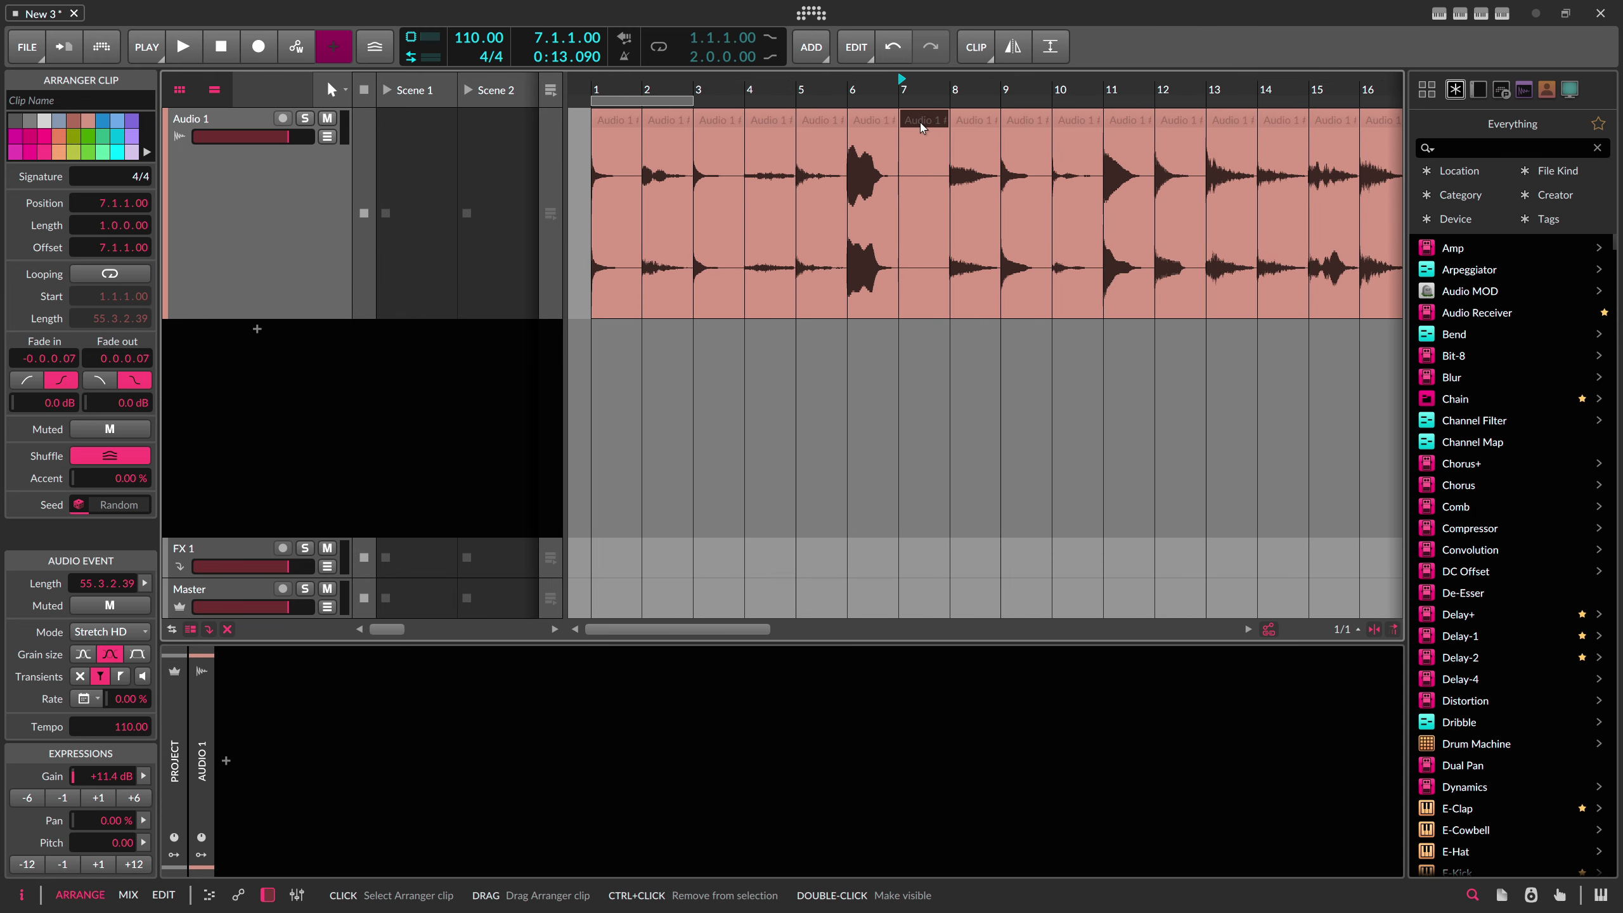
pyautogui.press('Delete')
pyautogui.moveTo(892, 85); pyautogui.dragTo(716, 72)
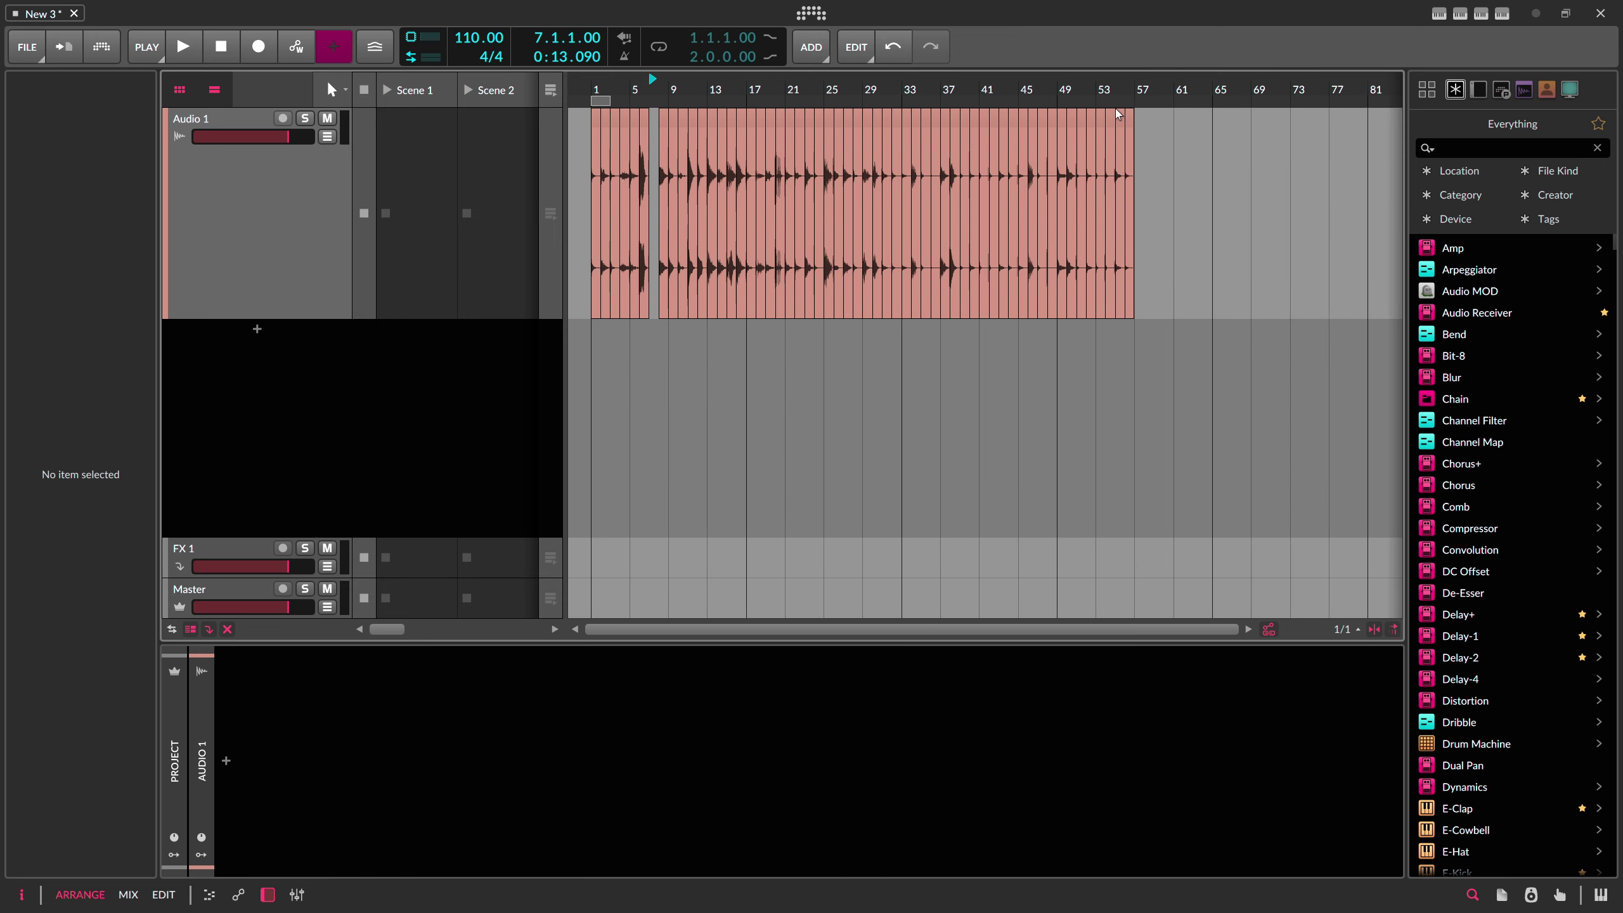
pyautogui.moveTo(1151, 114); pyautogui.dragTo(545, 137)
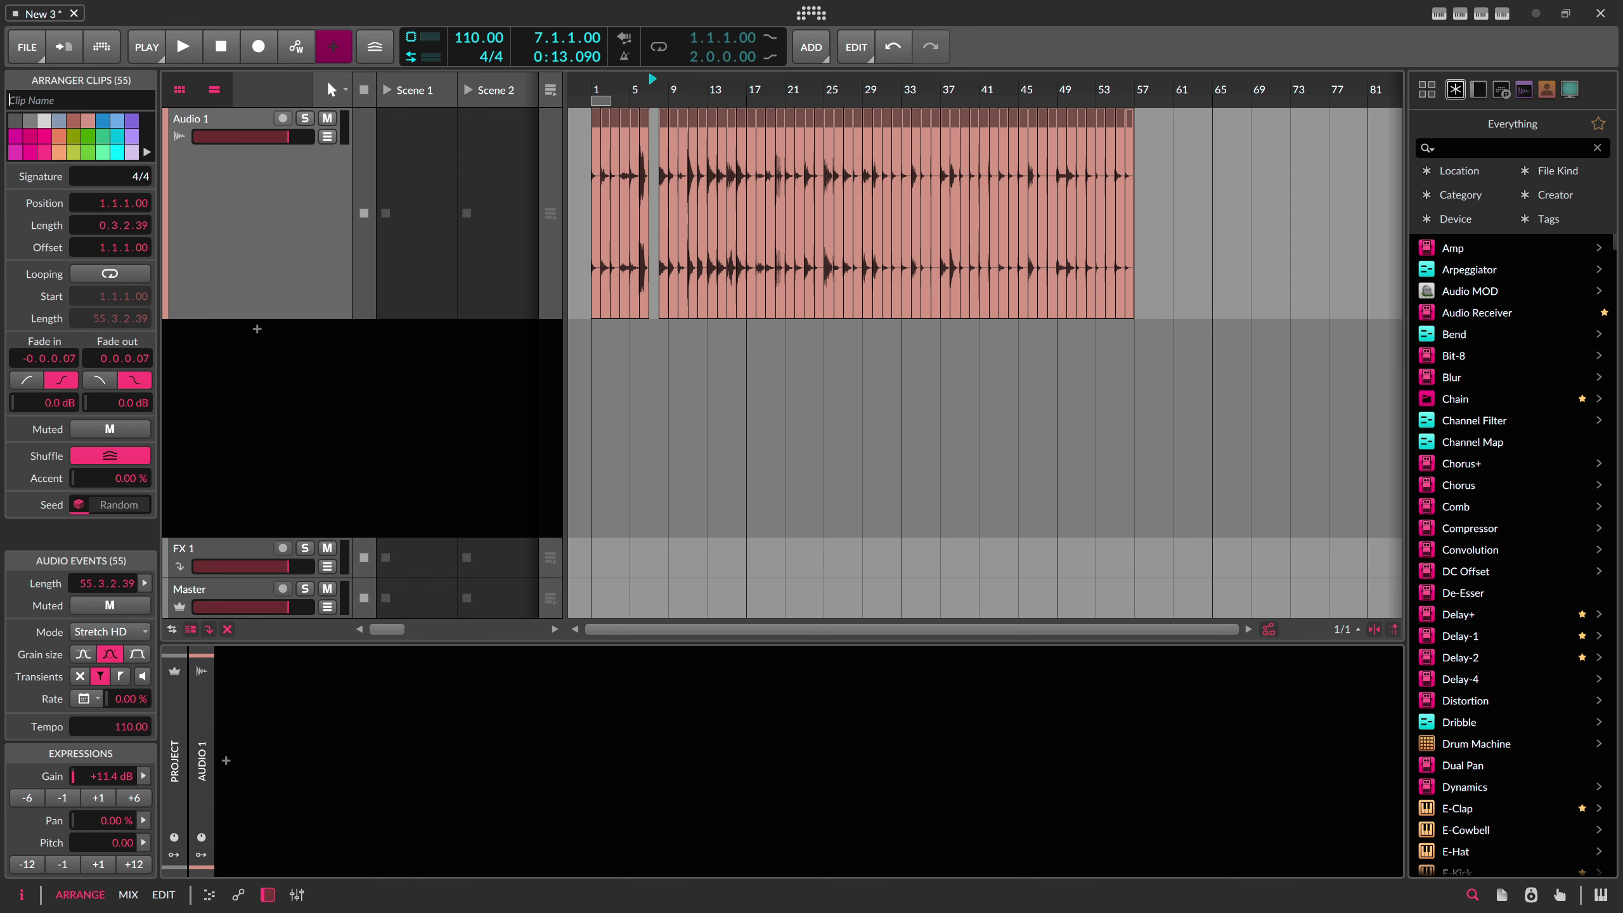
# Step: Switch to File Explorer, open the "2024 - Random Triton Keys in C3" folder and copy the file name "Triton-Keyboards1 C3 Sample-3"
pyautogui.hotkey('alt', 'Tab')
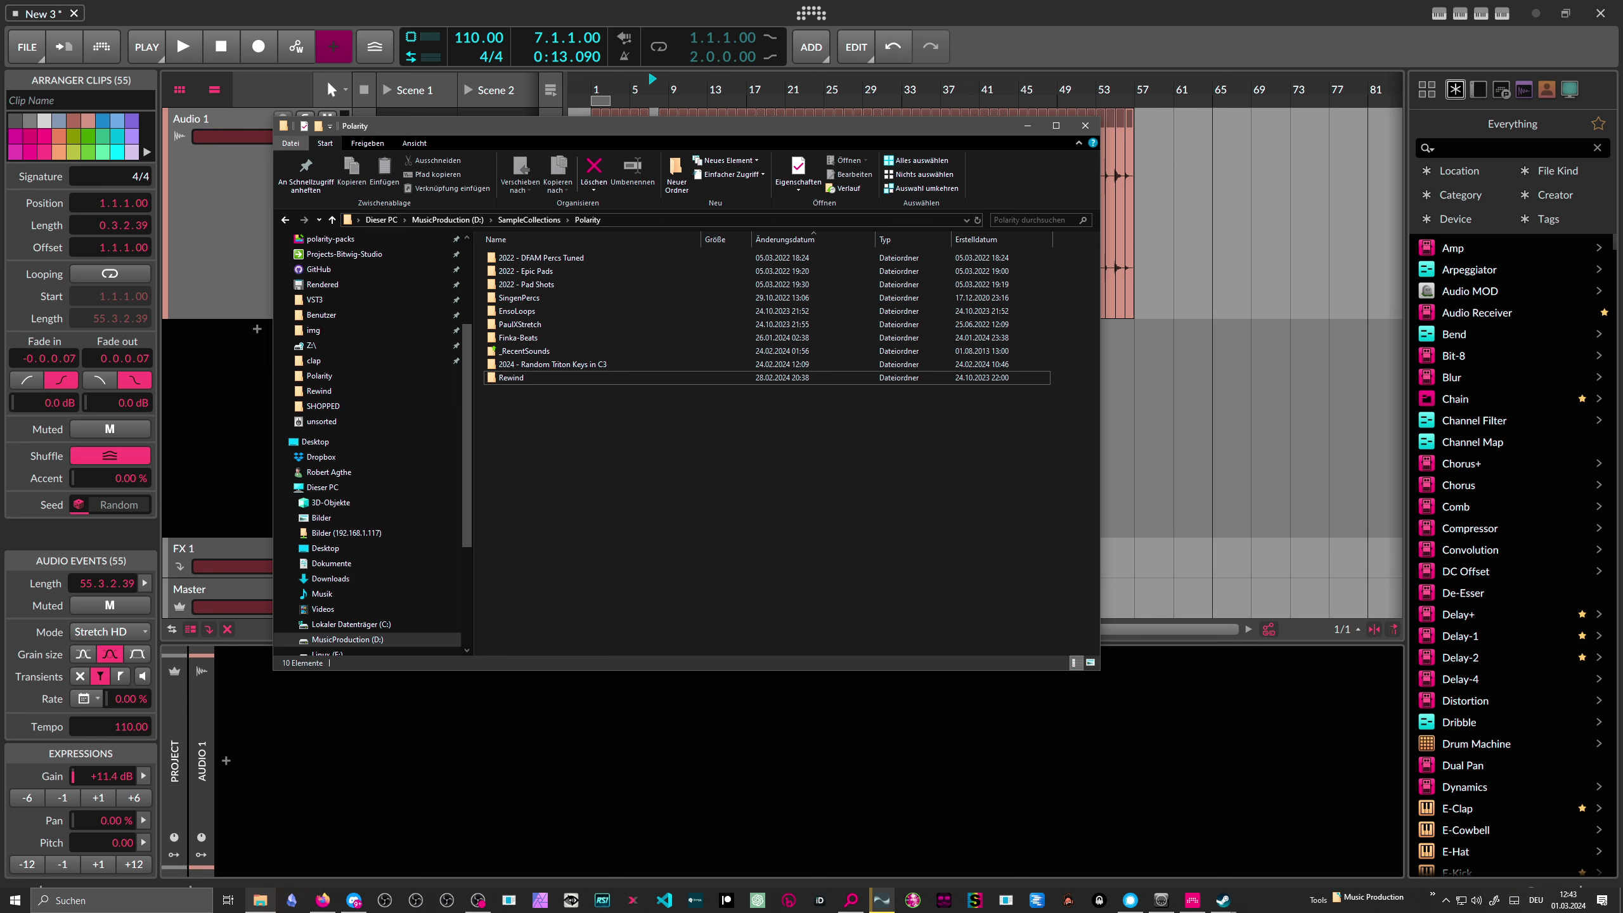
pyautogui.doubleClick(556, 364)
pyautogui.click(560, 289)
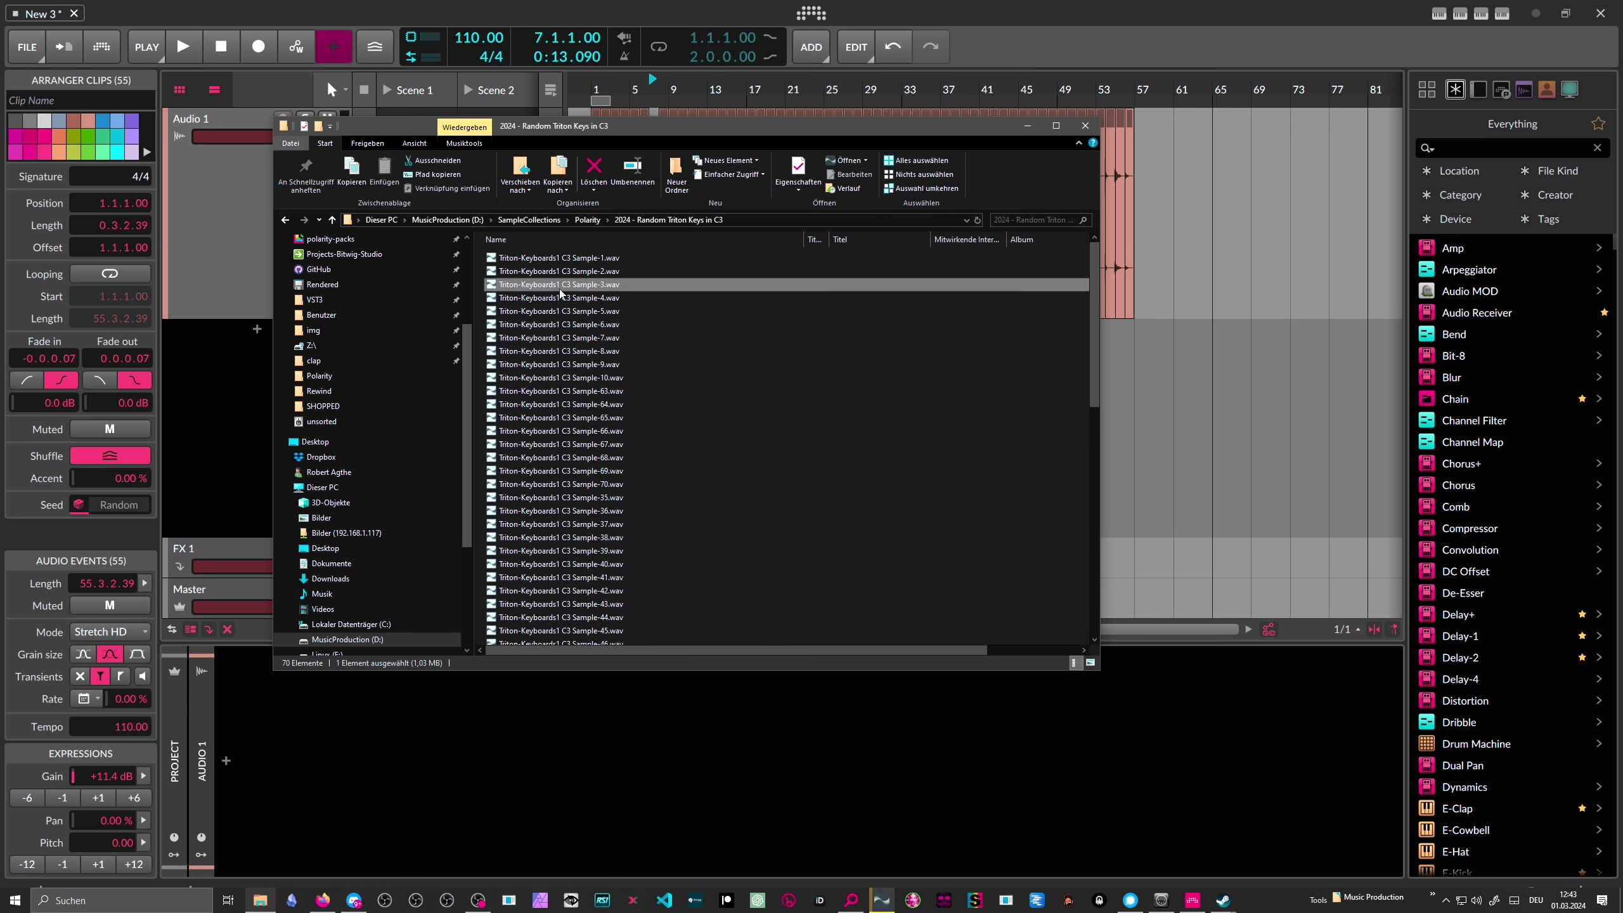
pyautogui.click(560, 286)
pyautogui.hotkey('ctrl', 'c')
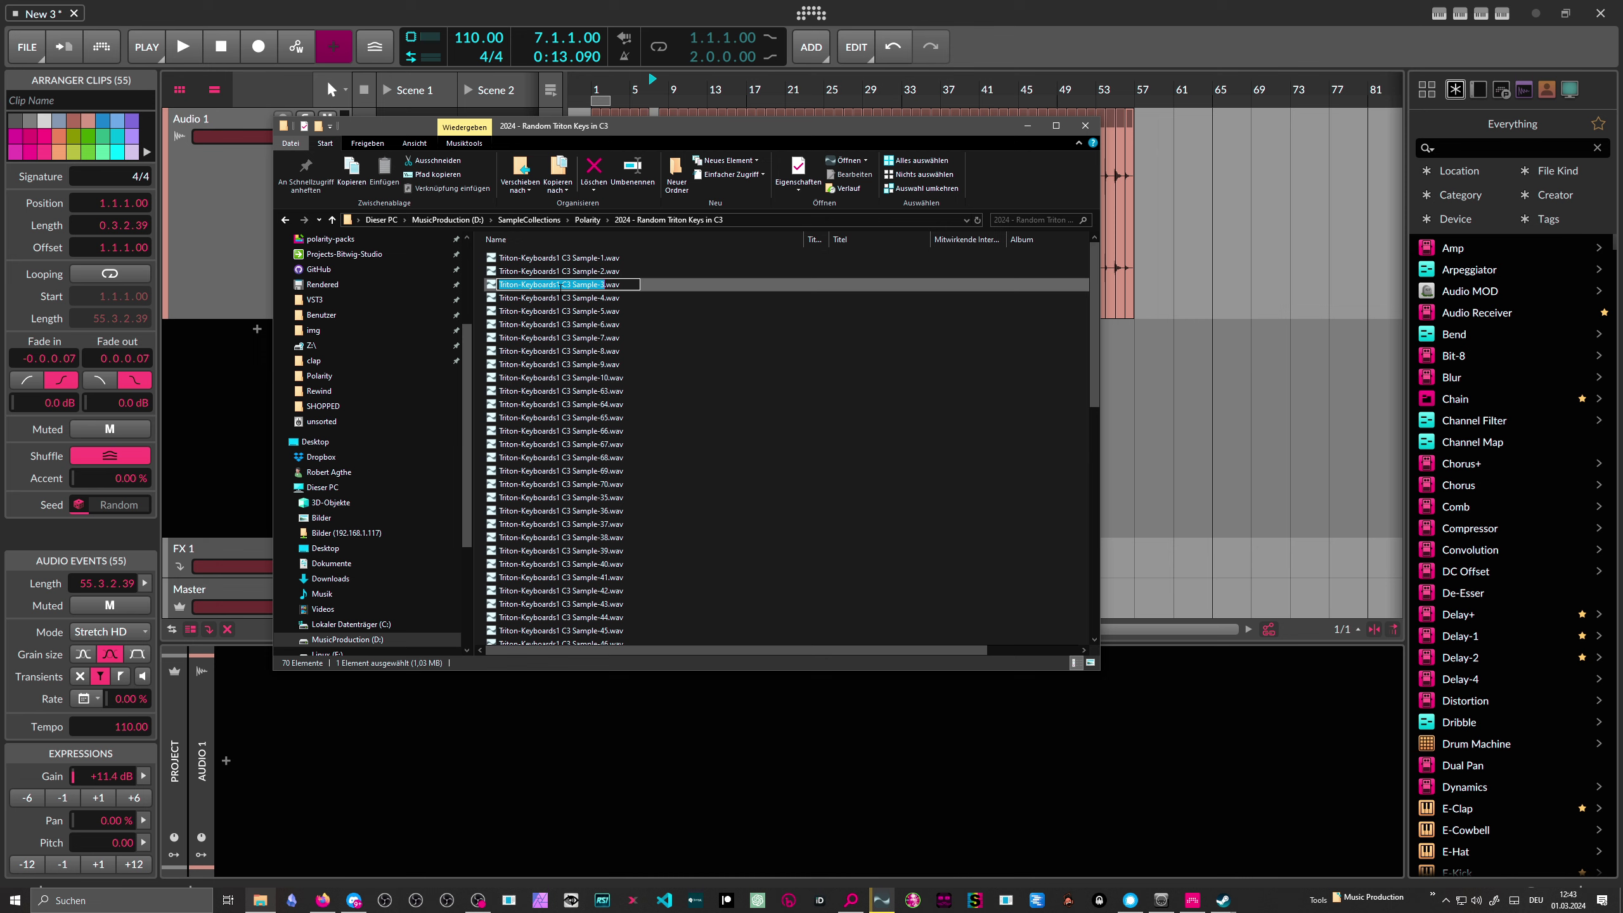
# Step: Return to Bitwig Studio and rename the audio track "Triton-Bells1 C3 Sample-", using the copied name as the template
pyautogui.click(223, 358)
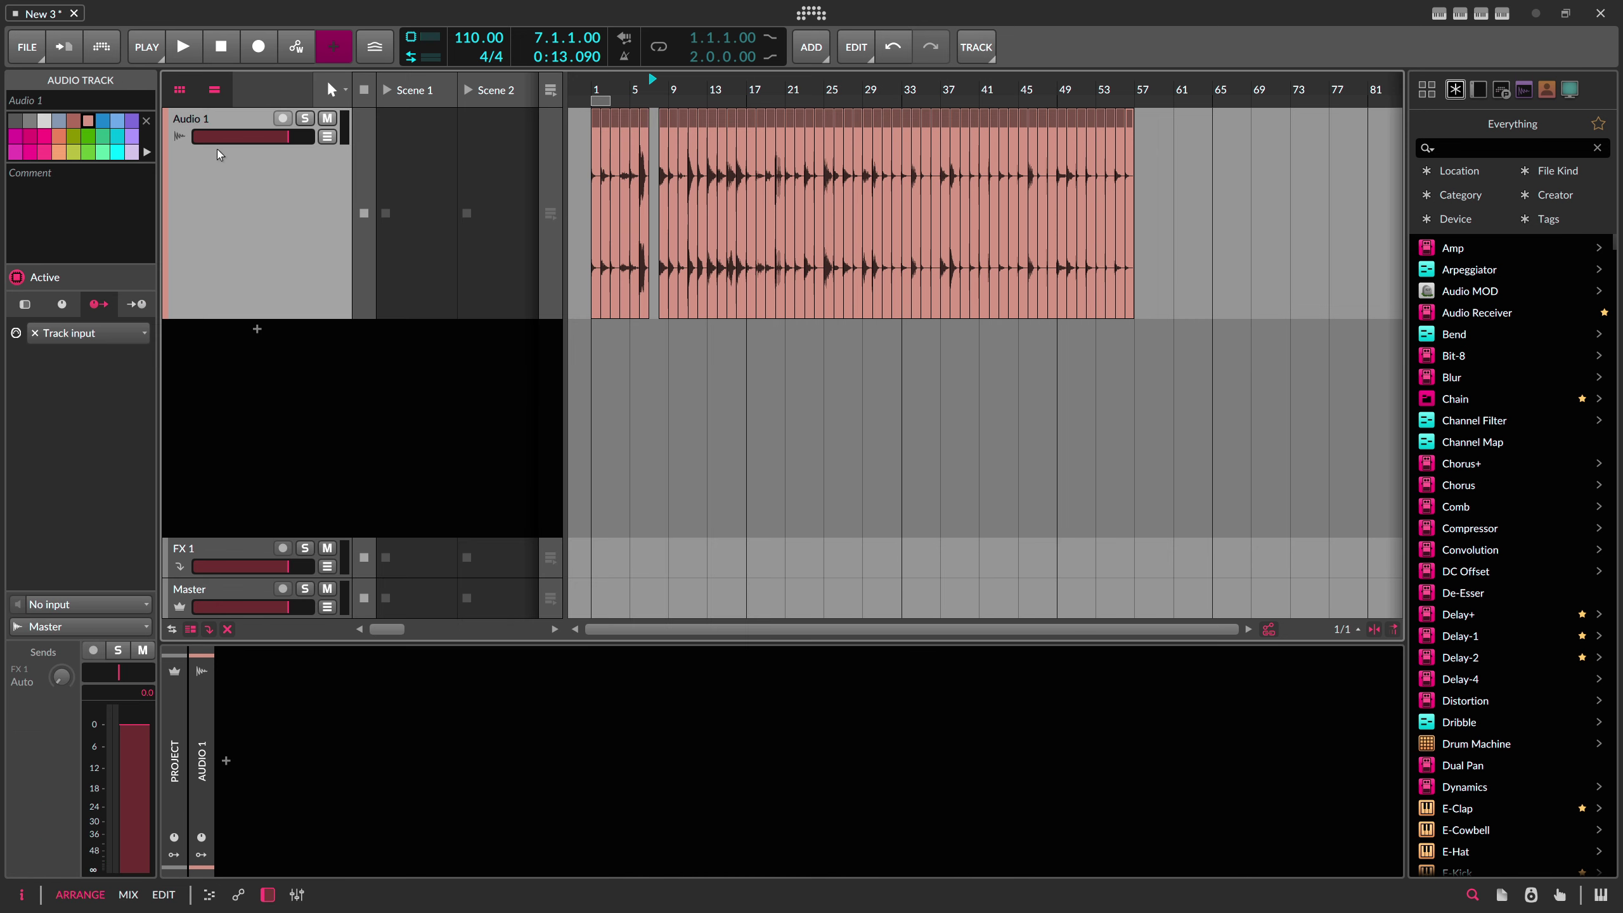
pyautogui.click(57, 100)
pyautogui.hotkey('ctrl', 'v')
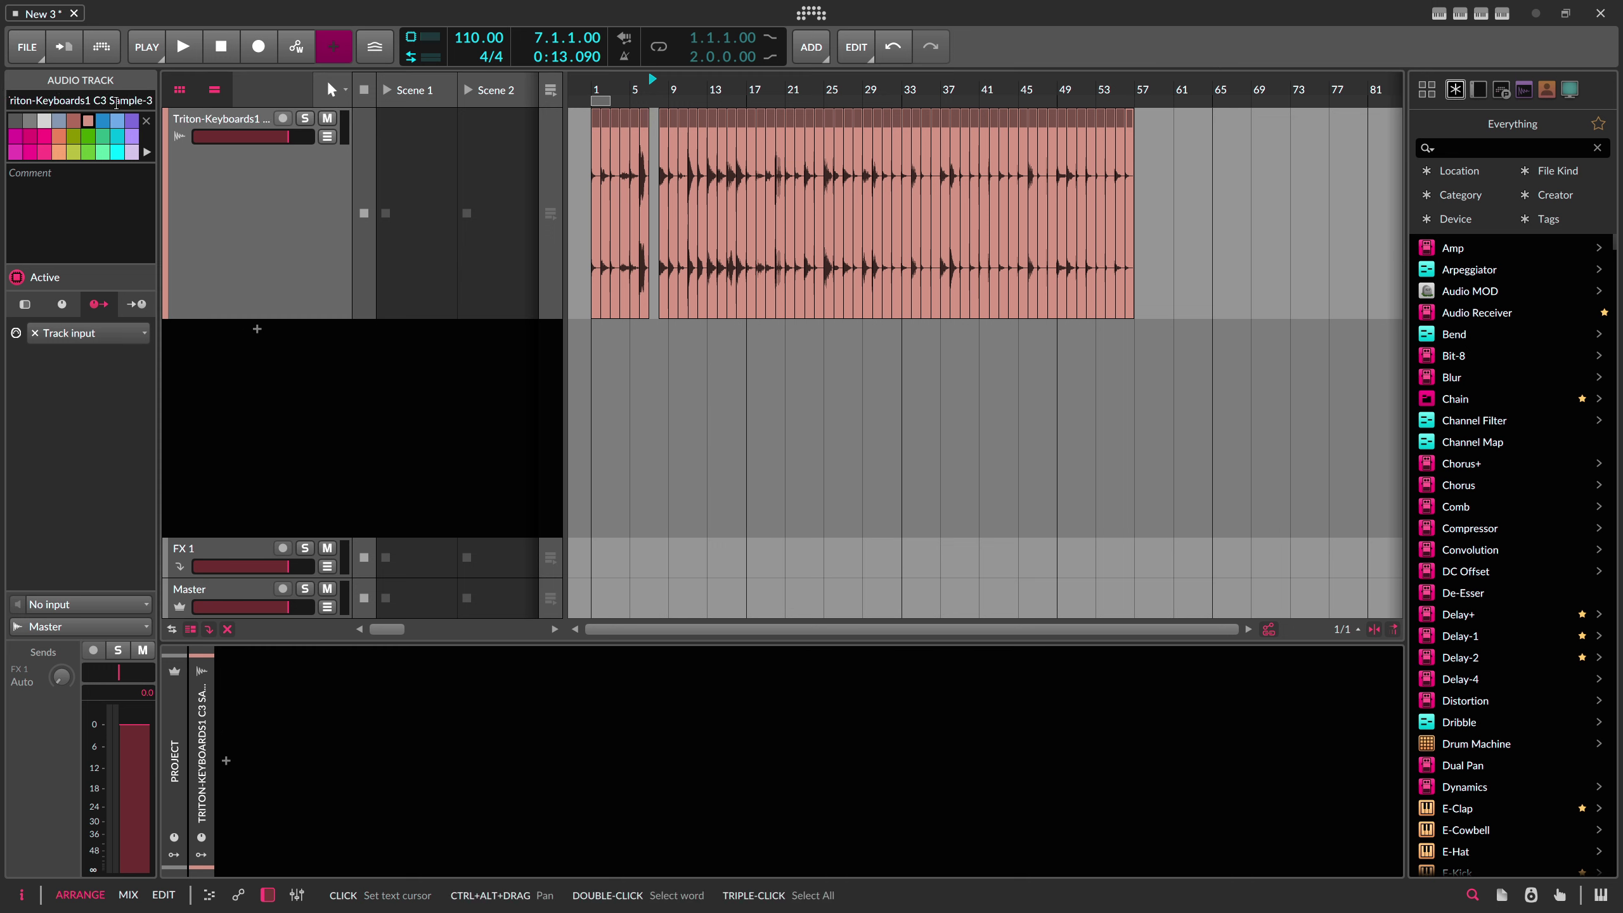
pyautogui.press('BackSpace')
pyautogui.press('BackSpace')
pyautogui.press('BackSpace')
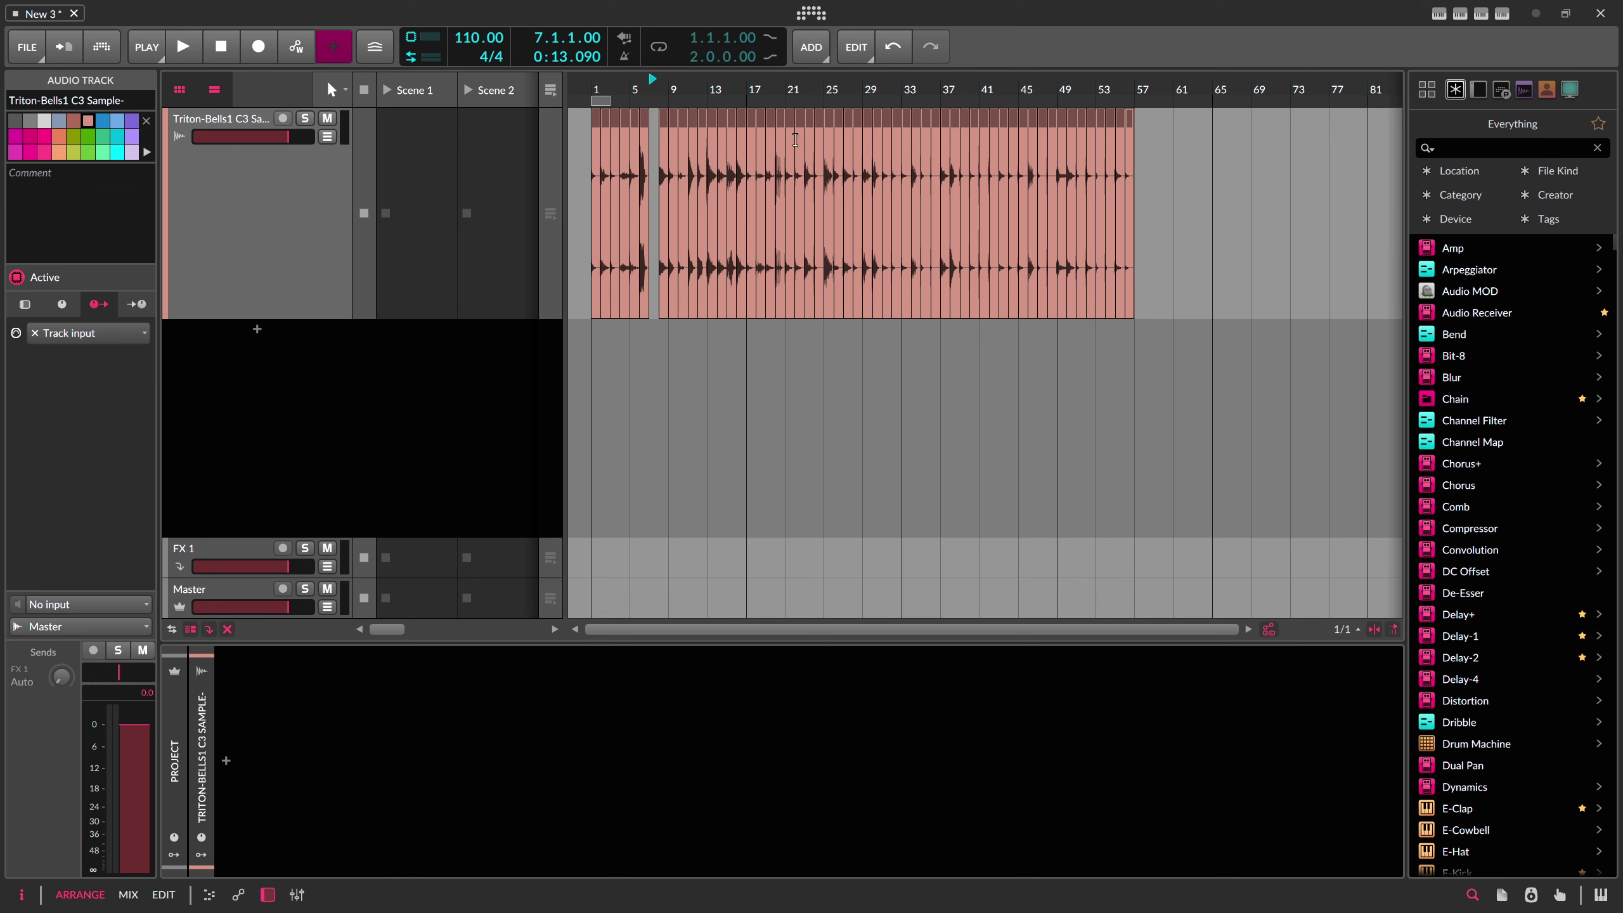
# Step: Bounce all the clips to a new audio track with the Post-Fader source, 32-bit floating-point depth and dither
pyautogui.moveTo(1139, 119); pyautogui.dragTo(613, 113)
pyautogui.rightClick(605, 121)
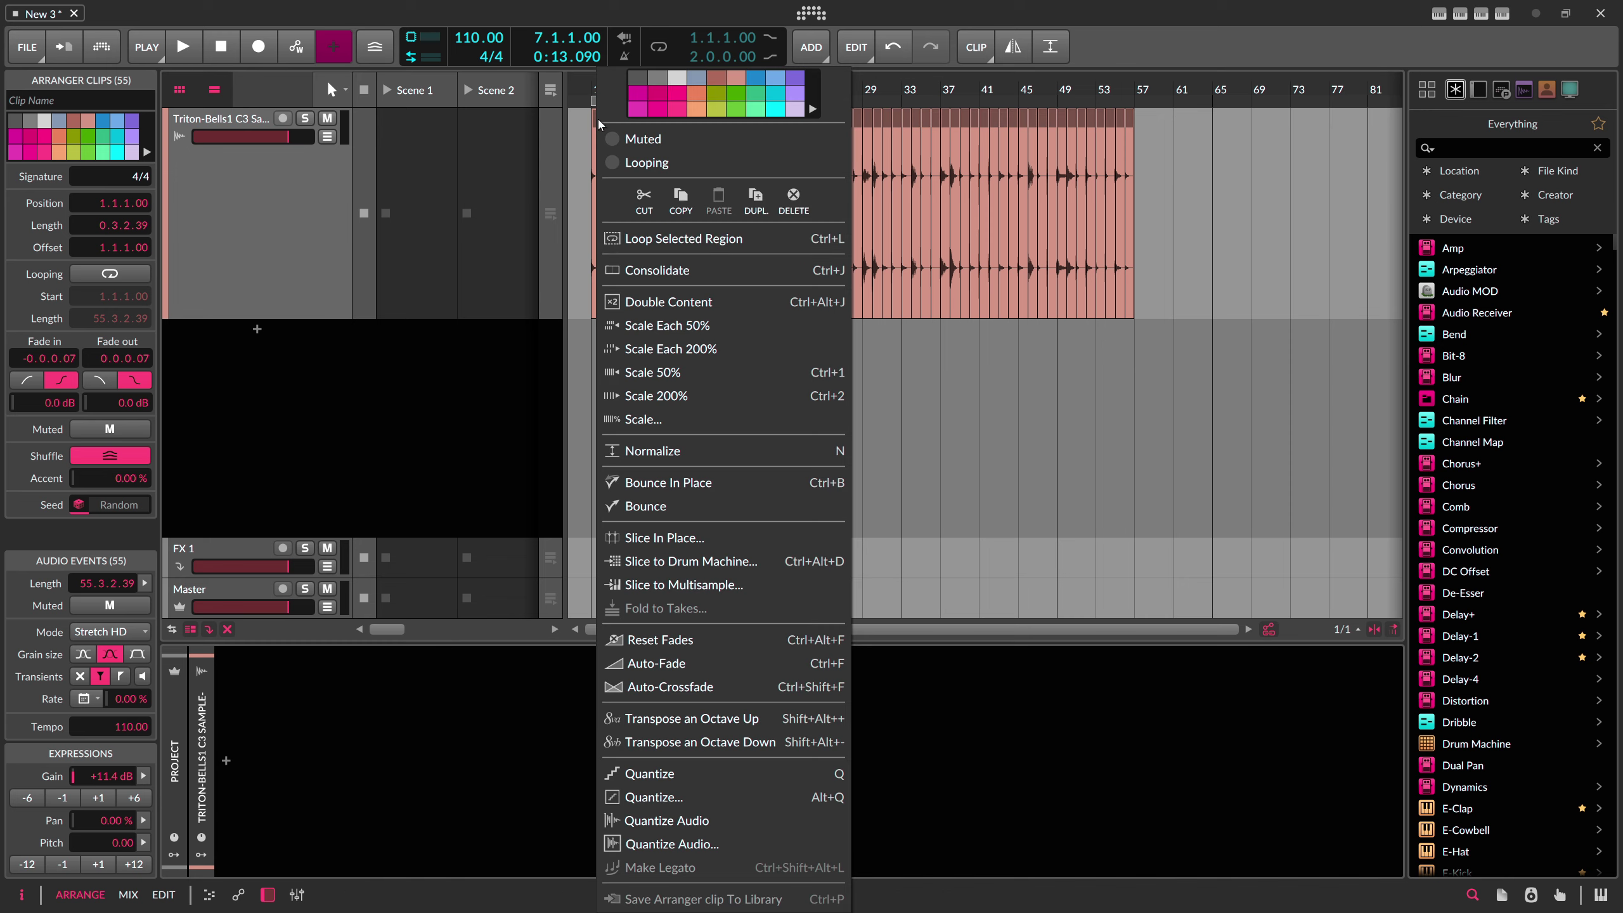
pyautogui.click(632, 506)
pyautogui.click(823, 373)
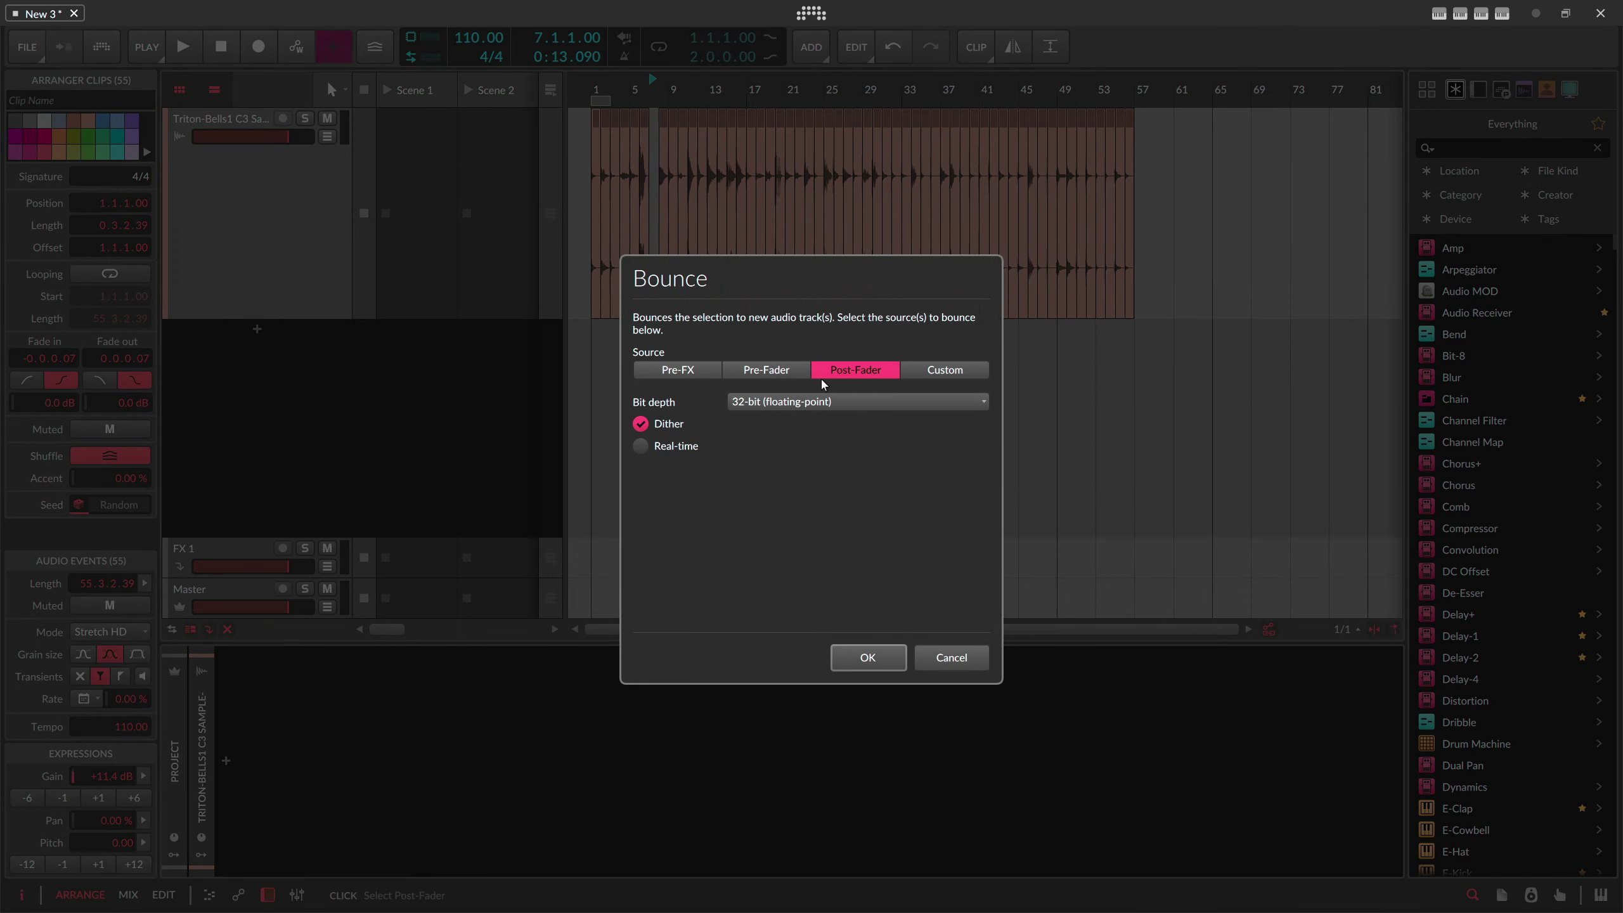
pyautogui.click(869, 656)
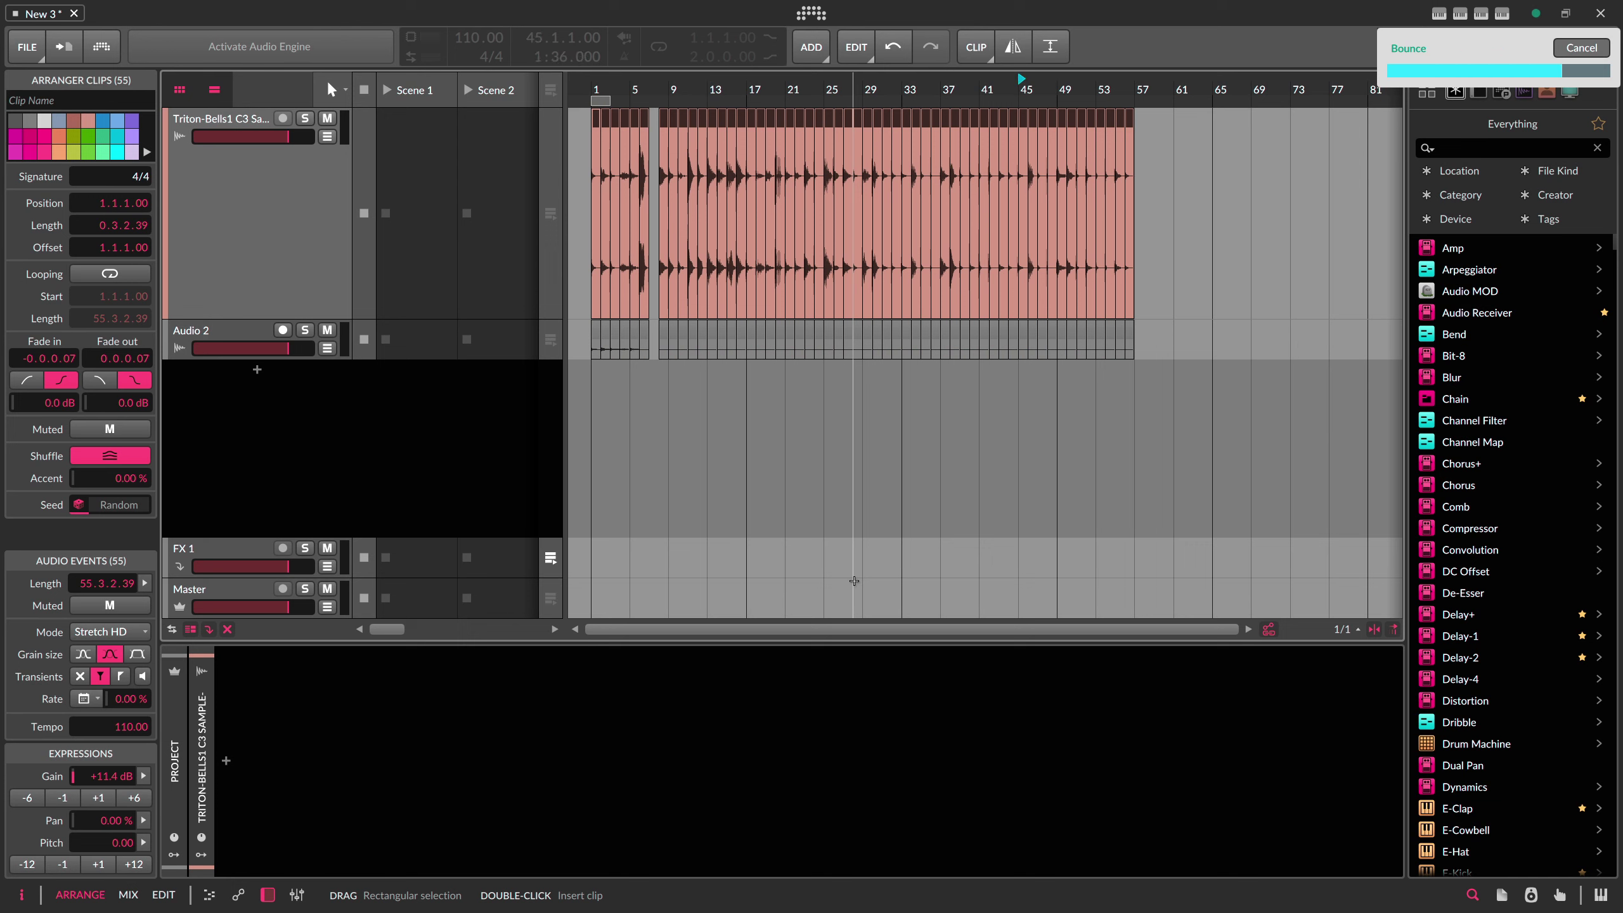
# Step: Increase the height of the Audio 2 track and examine the names of its bounced clips around bar 3
pyautogui.moveTo(626, 90); pyautogui.dragTo(732, 256)
pyautogui.moveTo(262, 359); pyautogui.dragTo(262, 587)
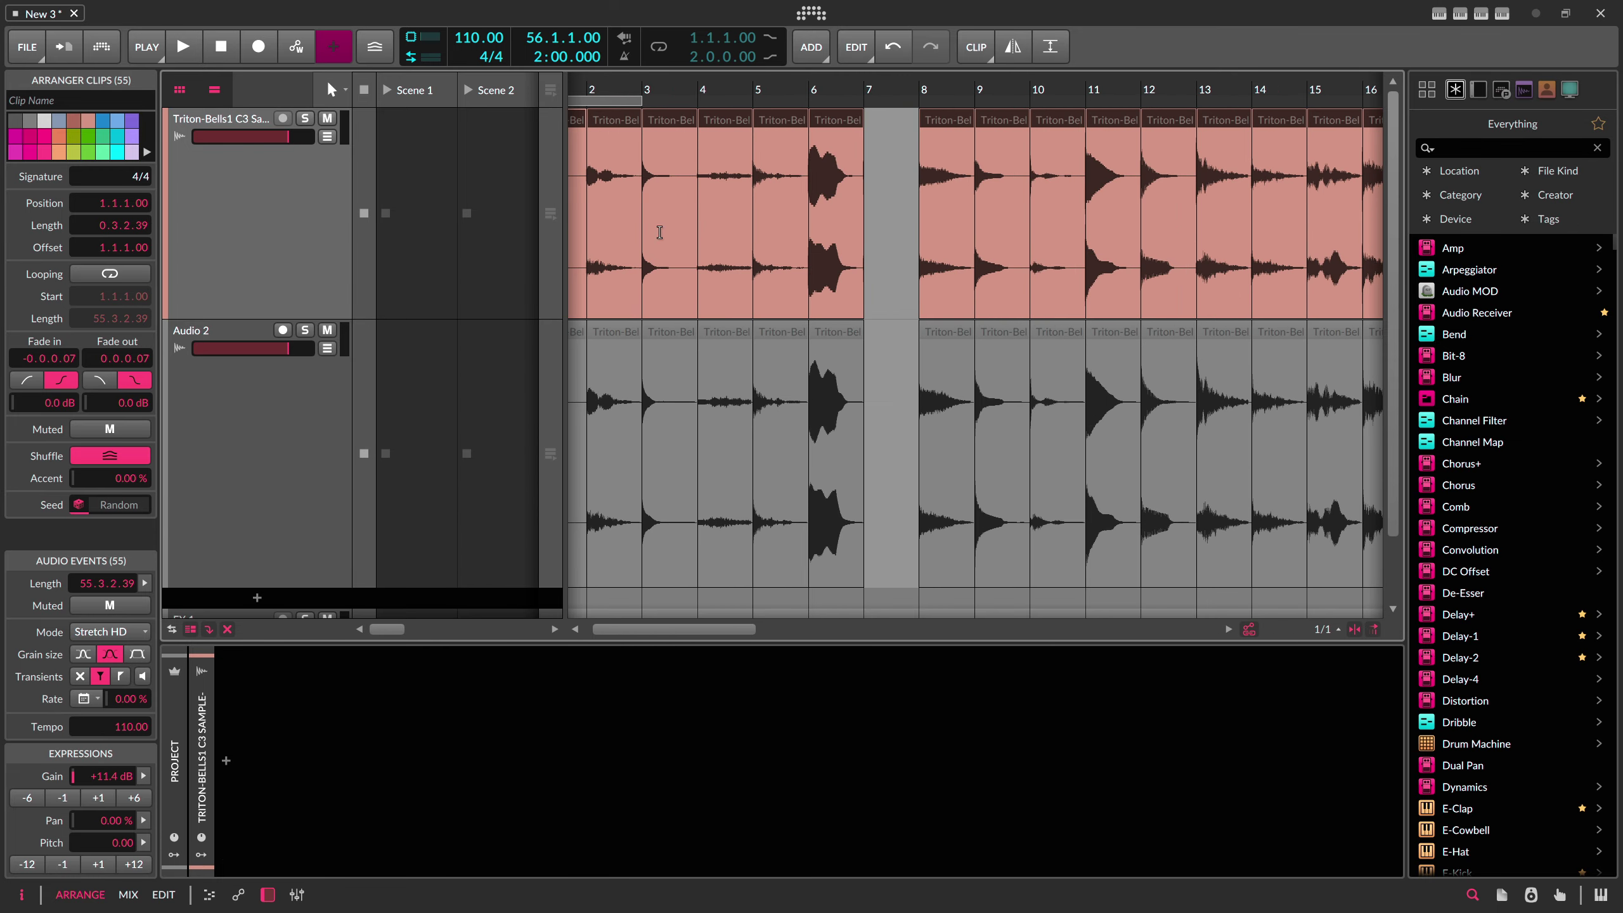
pyautogui.moveTo(661, 90); pyautogui.dragTo(700, 230)
pyautogui.click(678, 334)
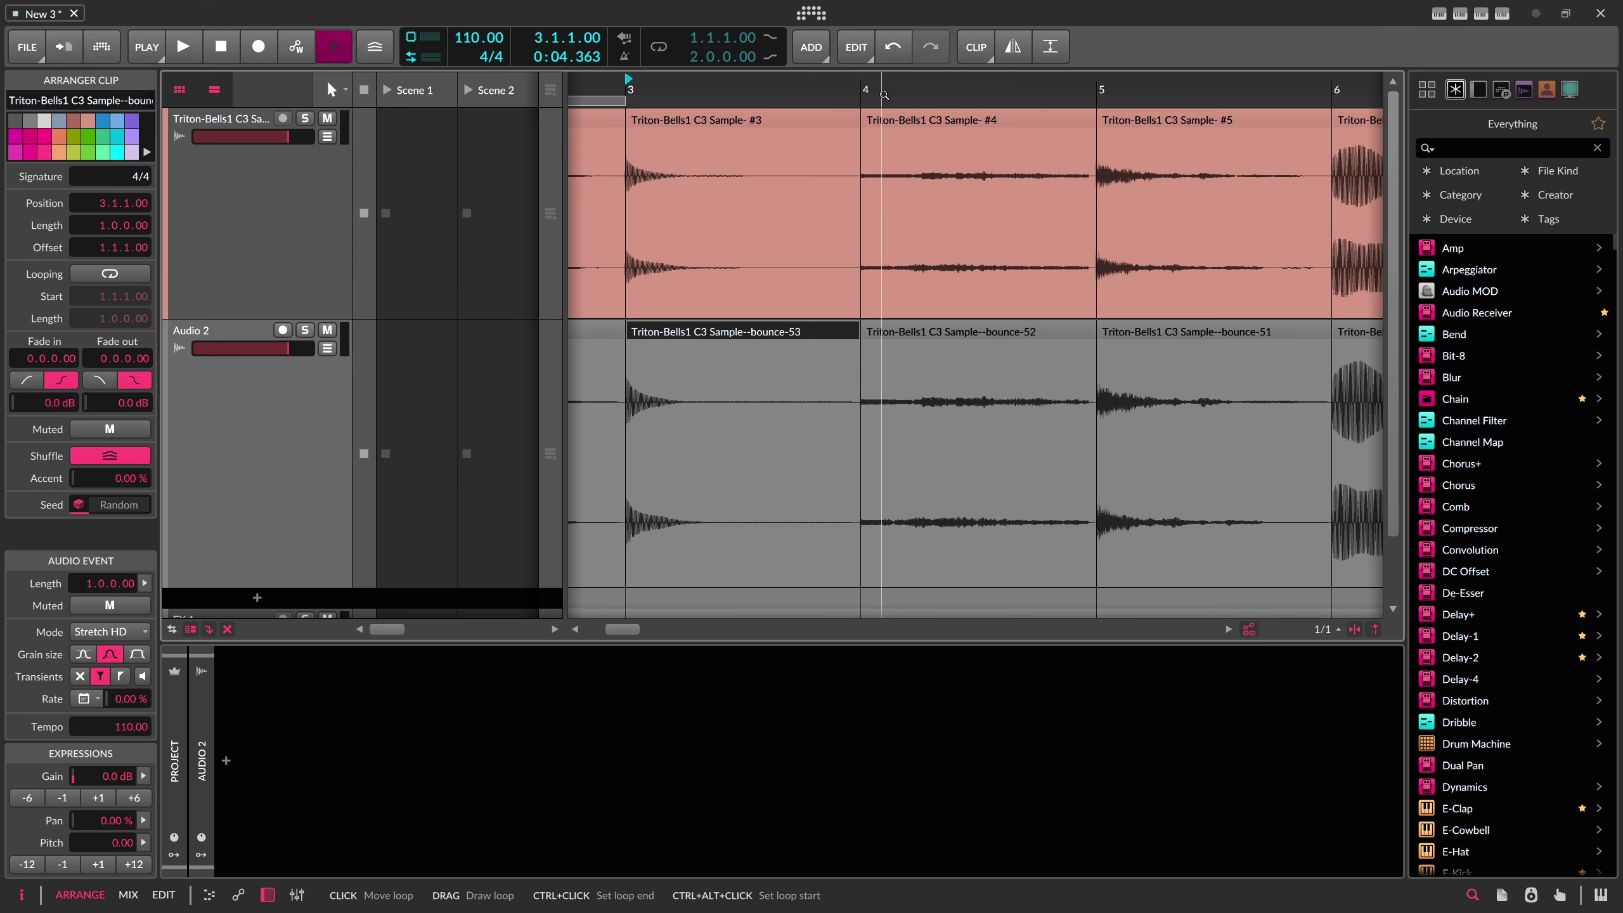
# Step: Show the project's file list and widen its panel to read the full names of the bounced samples
pyautogui.moveTo(884, 93); pyautogui.dragTo(882, 33)
pyautogui.click(1501, 895)
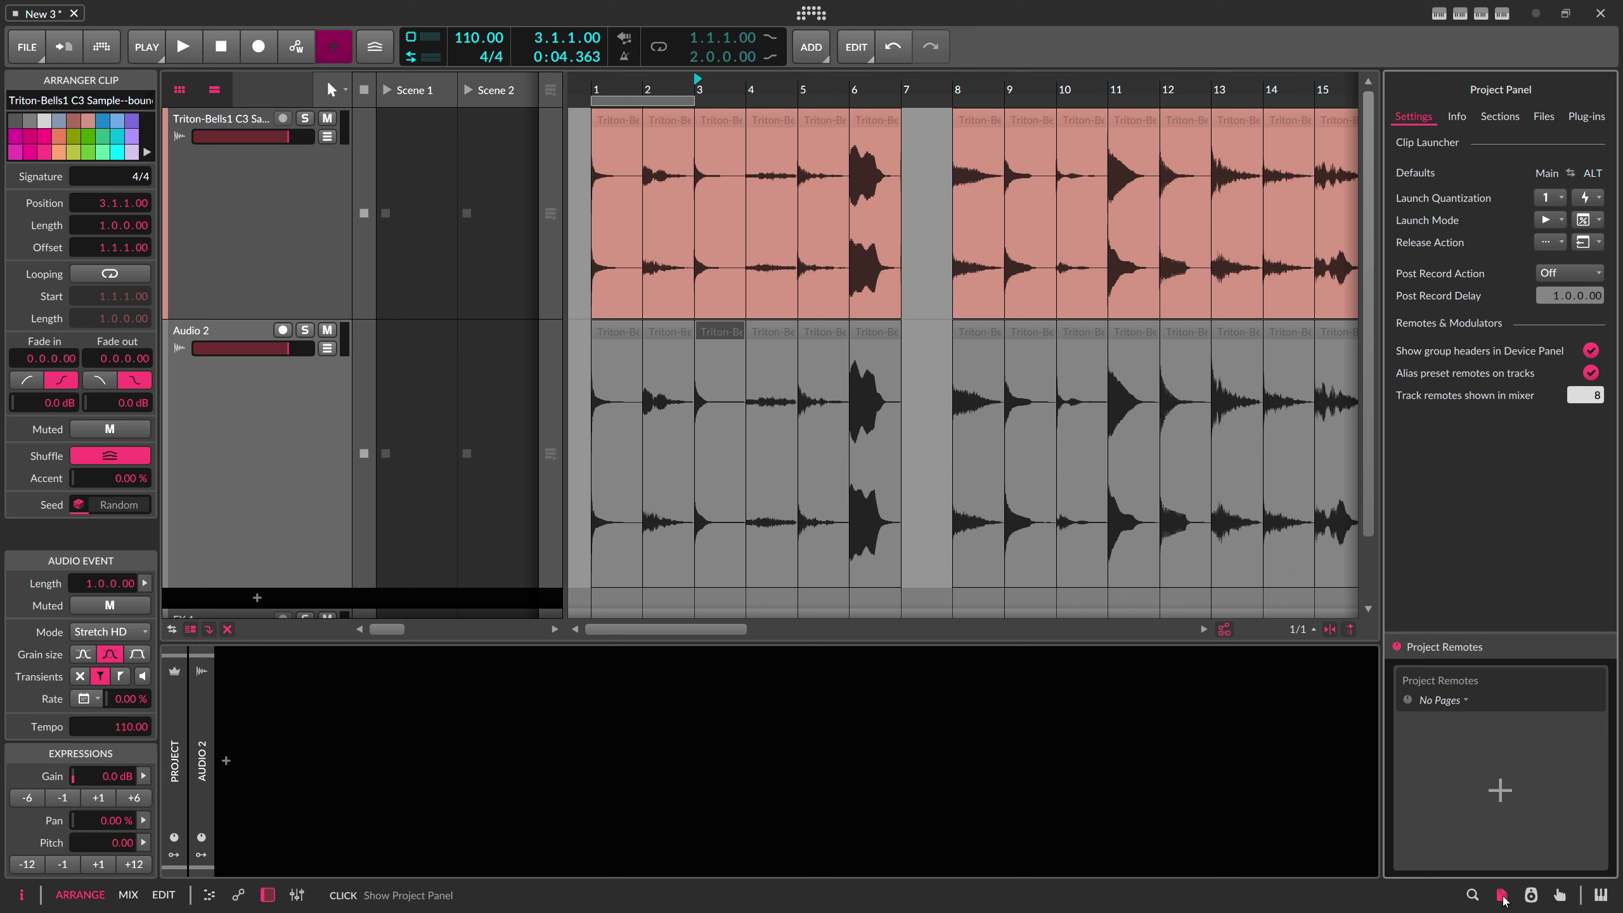
pyautogui.click(1544, 116)
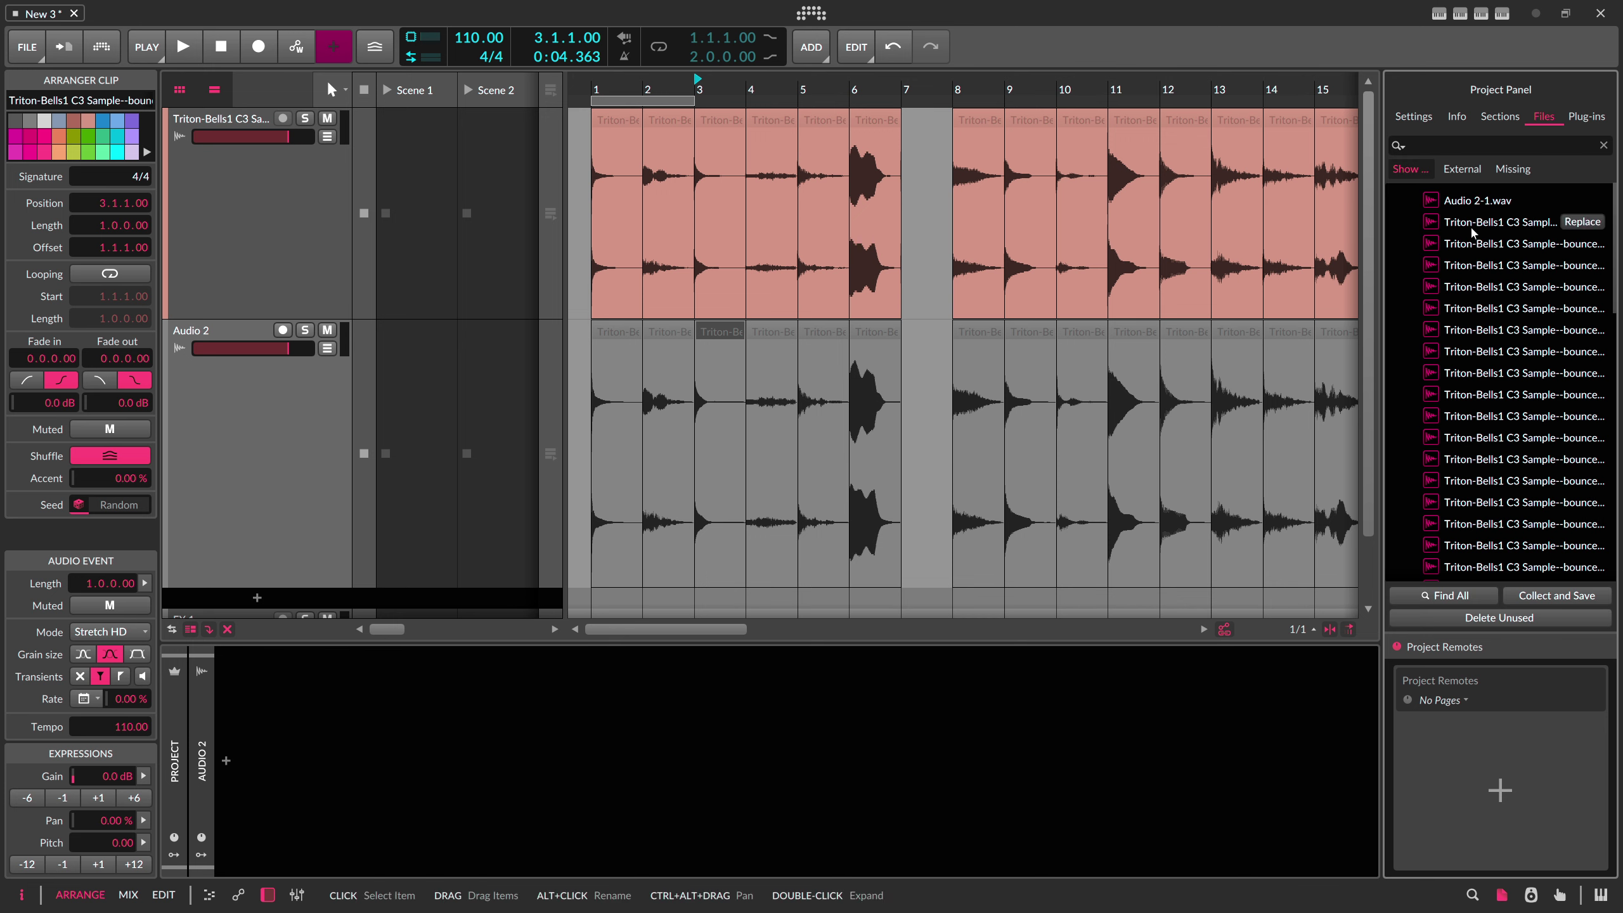
pyautogui.scroll(-1, 1521, 307)
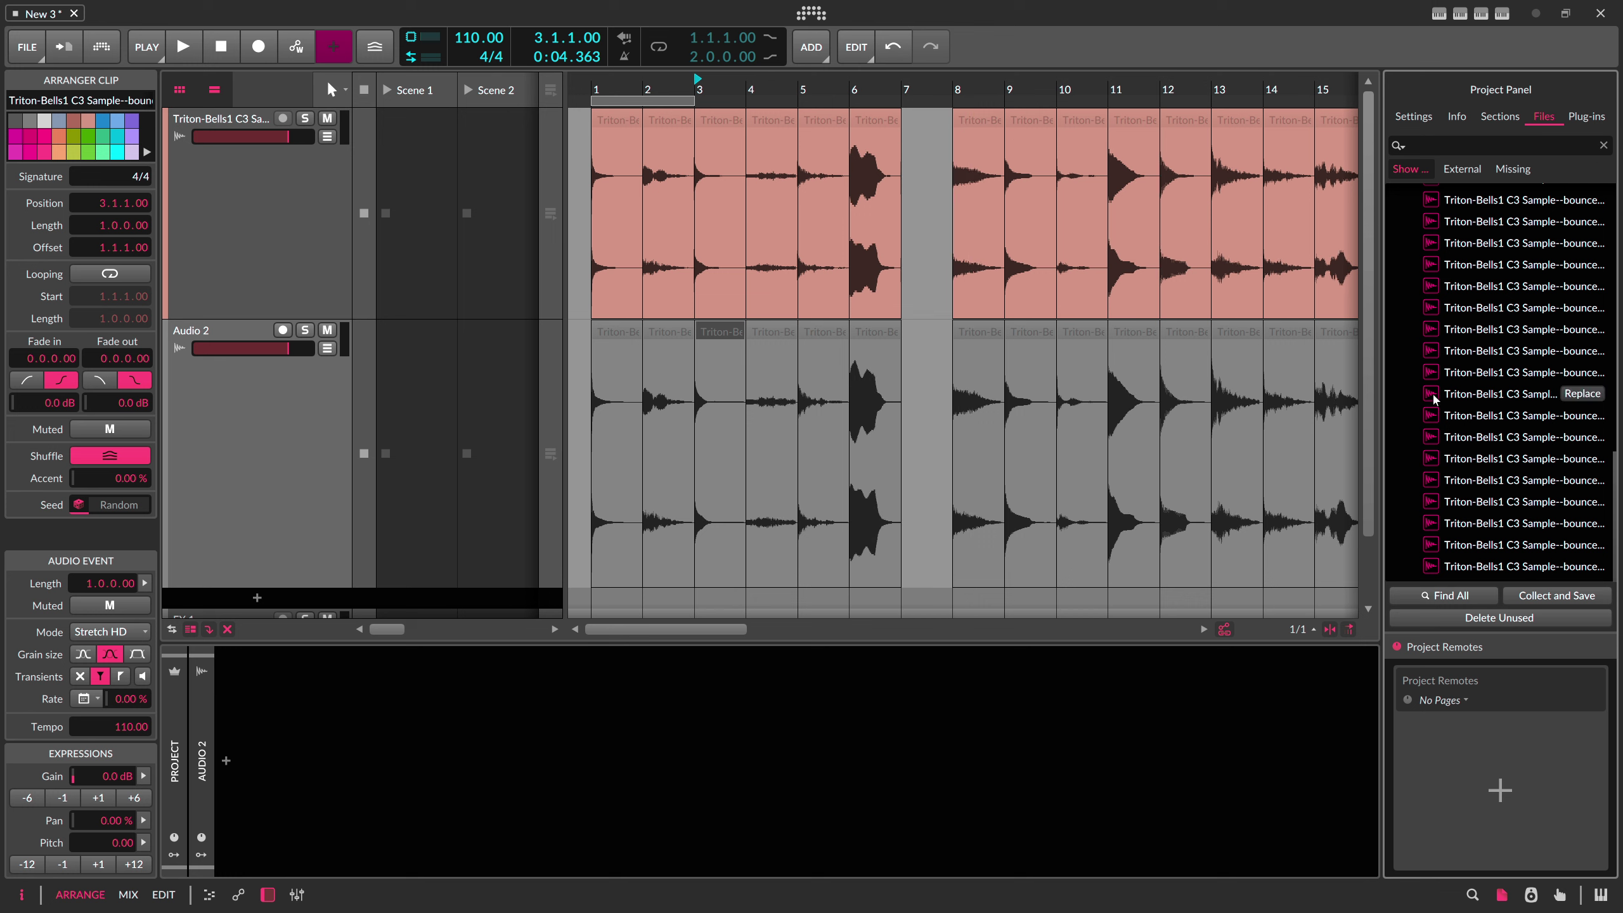
pyautogui.scroll(1, 1480, 374)
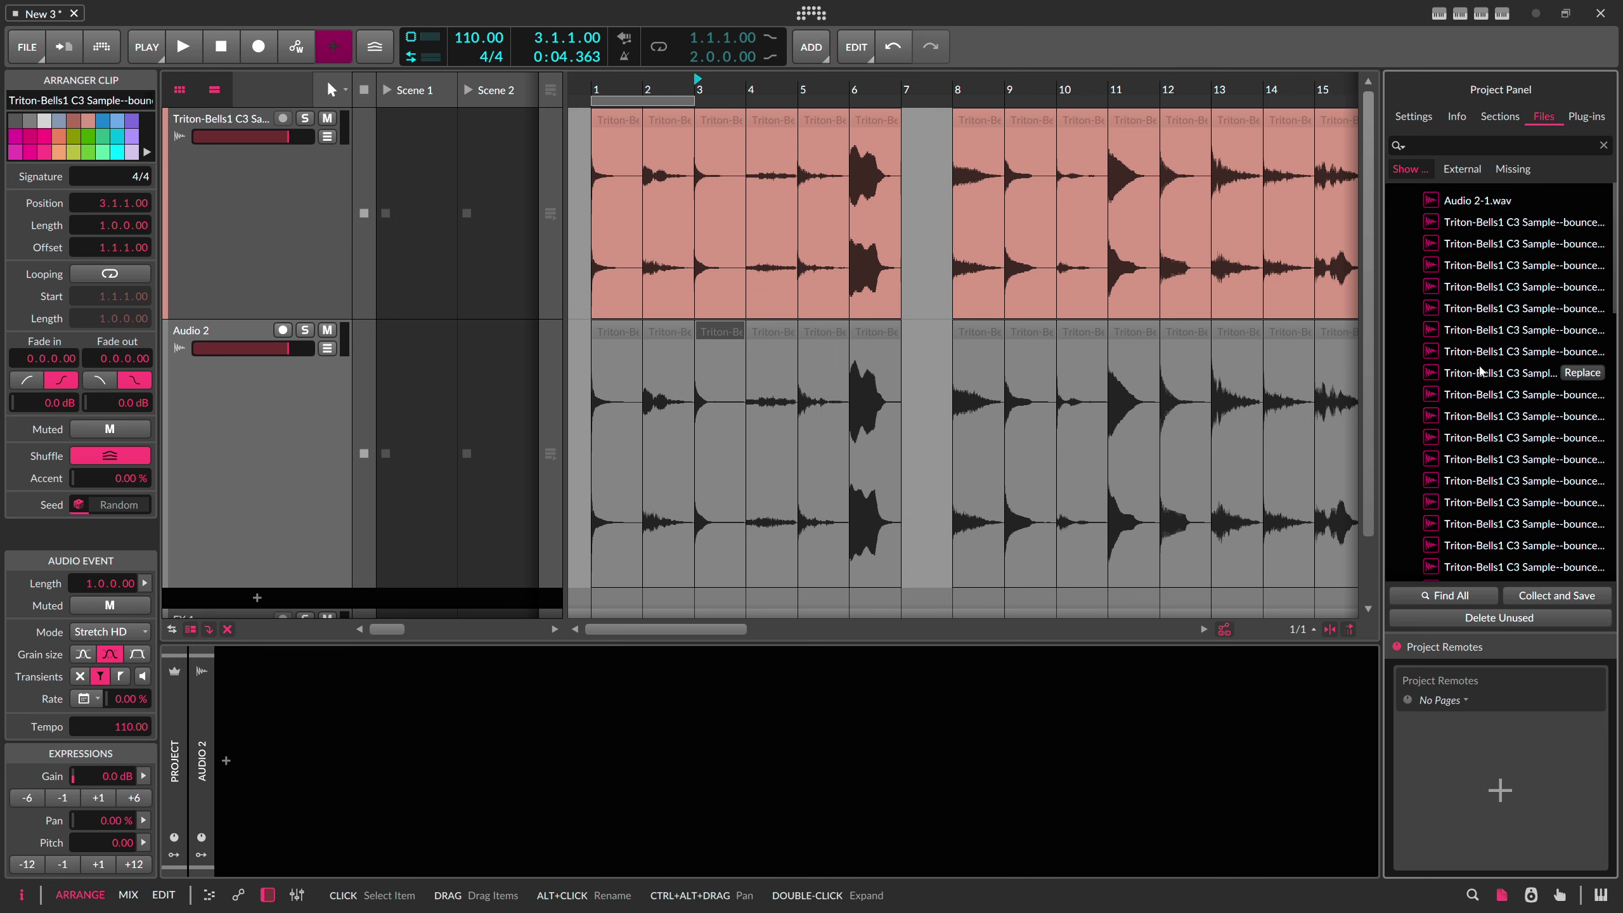
pyautogui.moveTo(1382, 358); pyautogui.dragTo(1264, 358)
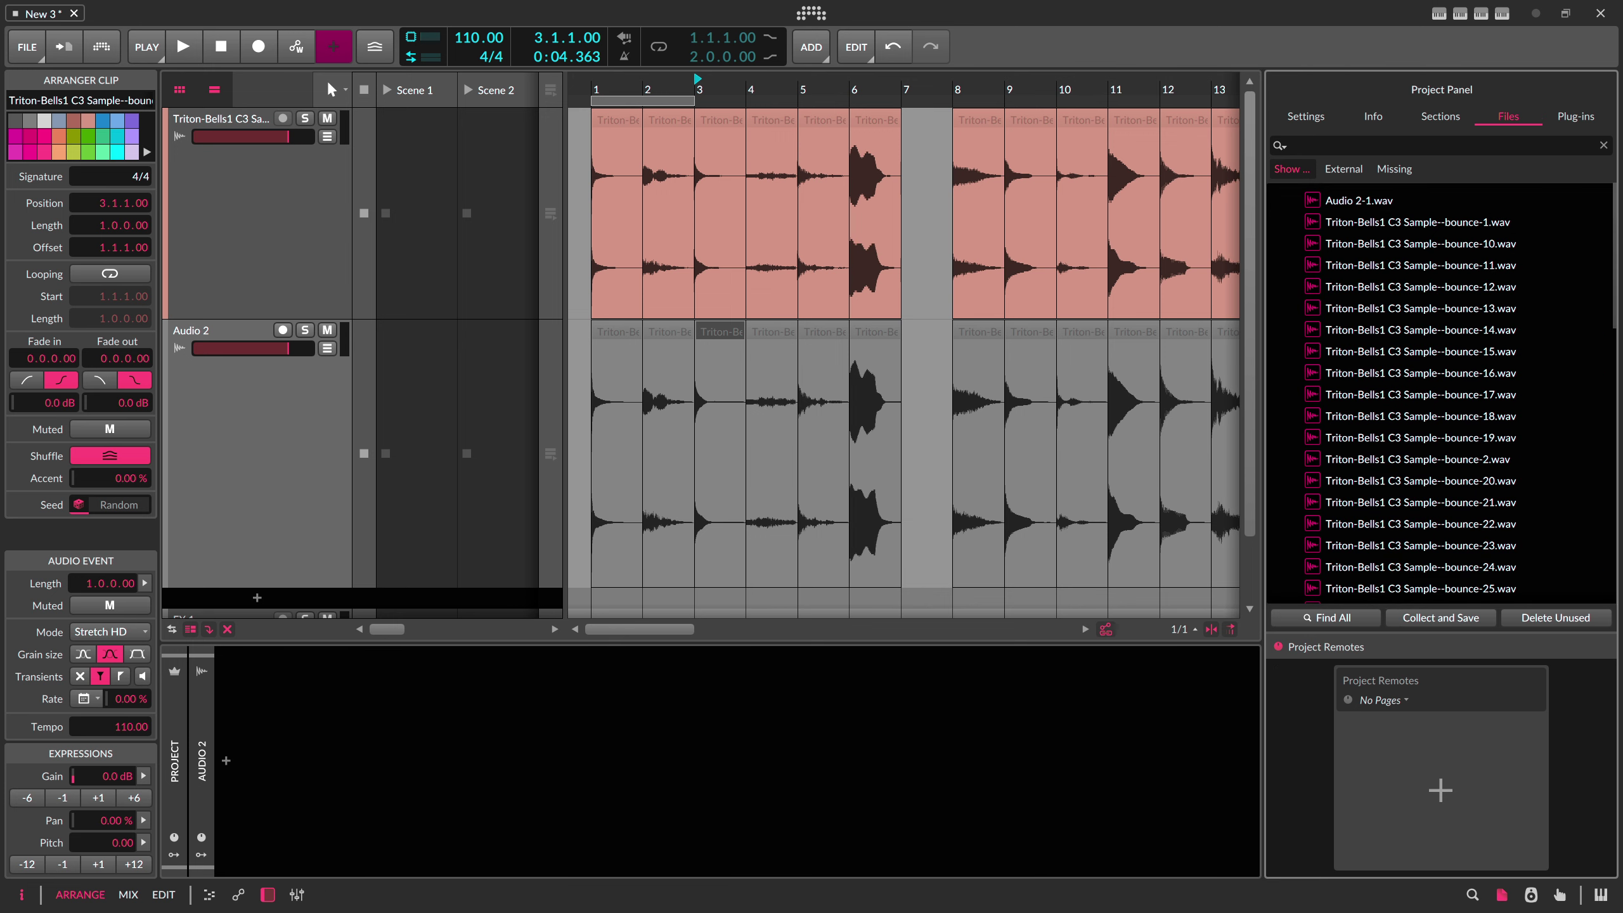
# Step: In File Explorer, create a folder named "Bells" inside the Polarity sample folder and open it
pyautogui.hotkey('alt', 'Tab')
pyautogui.click(595, 221)
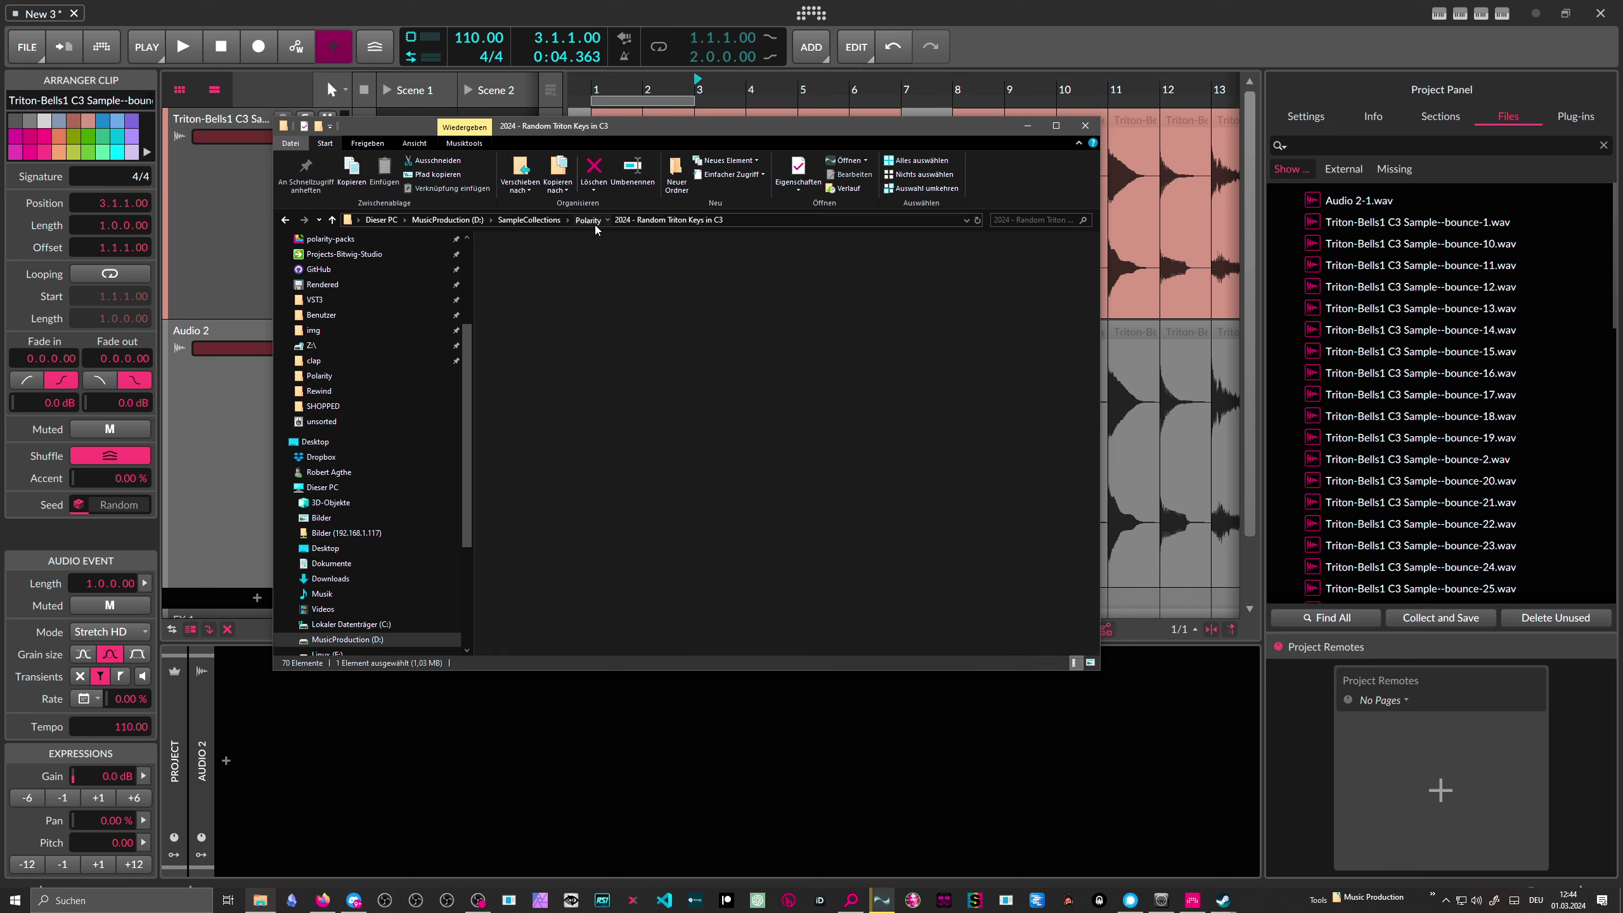
pyautogui.rightClick(512, 441)
pyautogui.moveTo(408, 721)
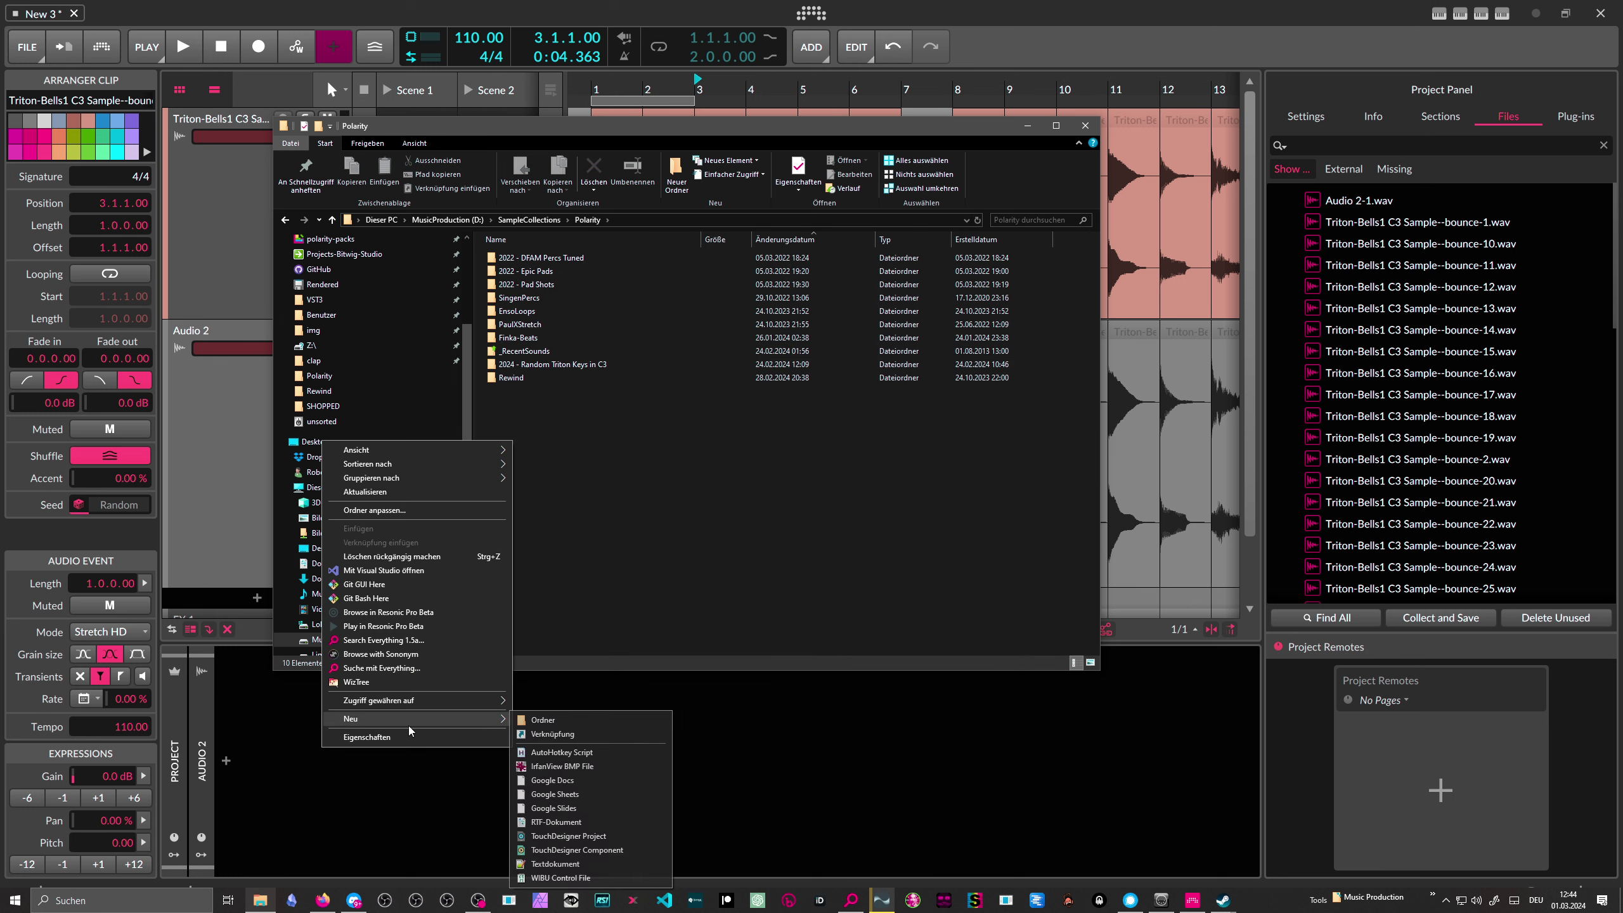
pyautogui.click(556, 721)
pyautogui.write('Bells')
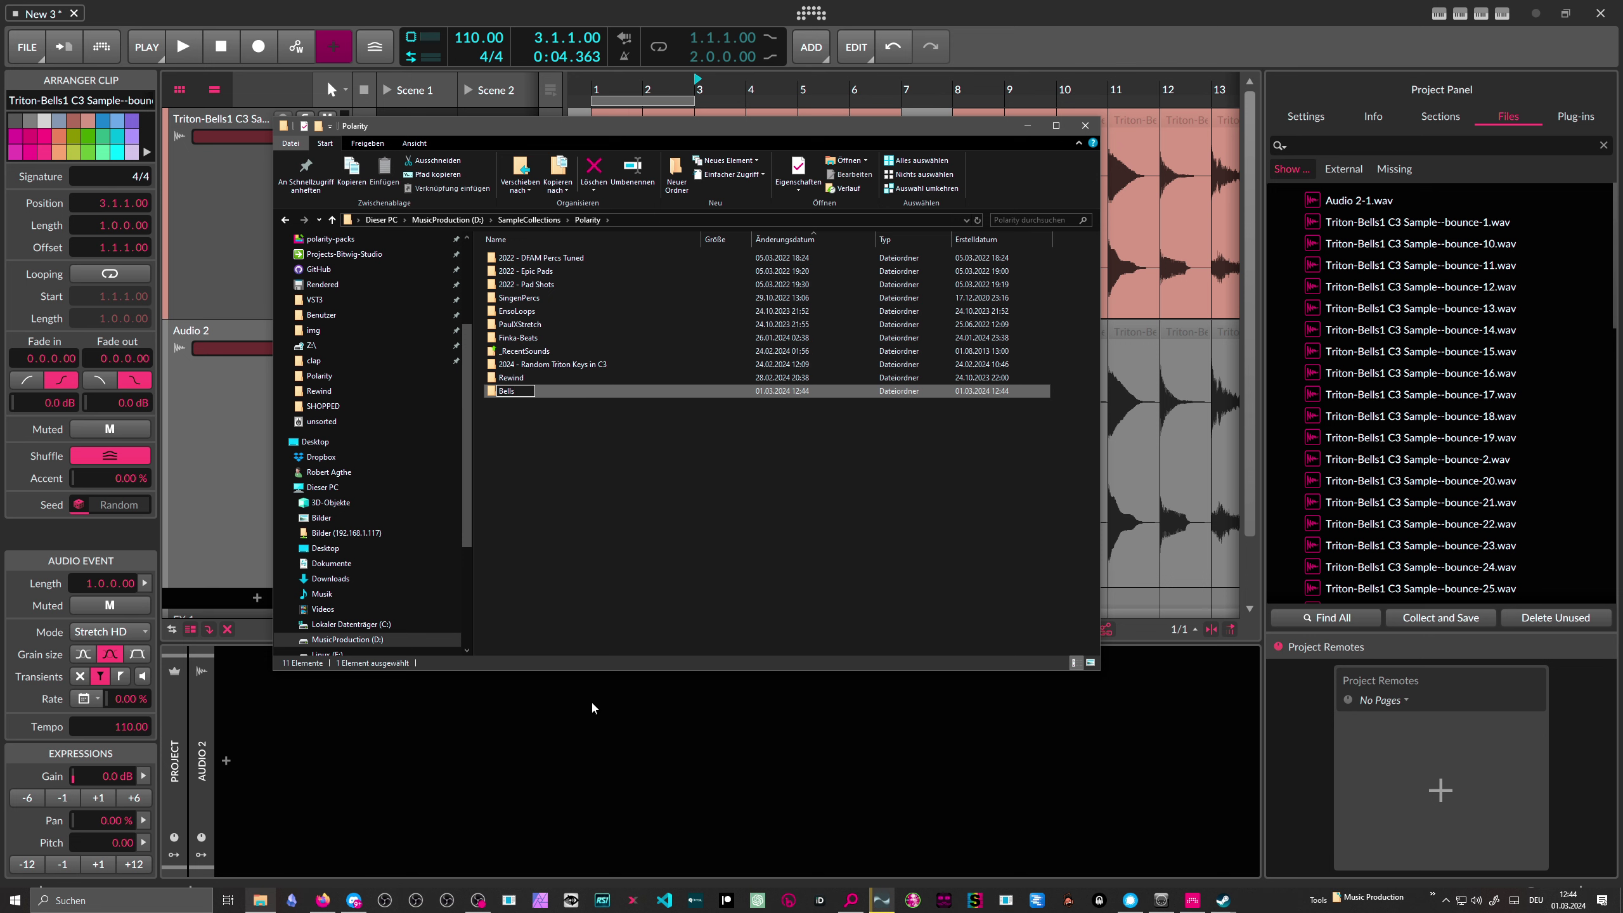
pyautogui.press('Return')
pyautogui.doubleClick(505, 391)
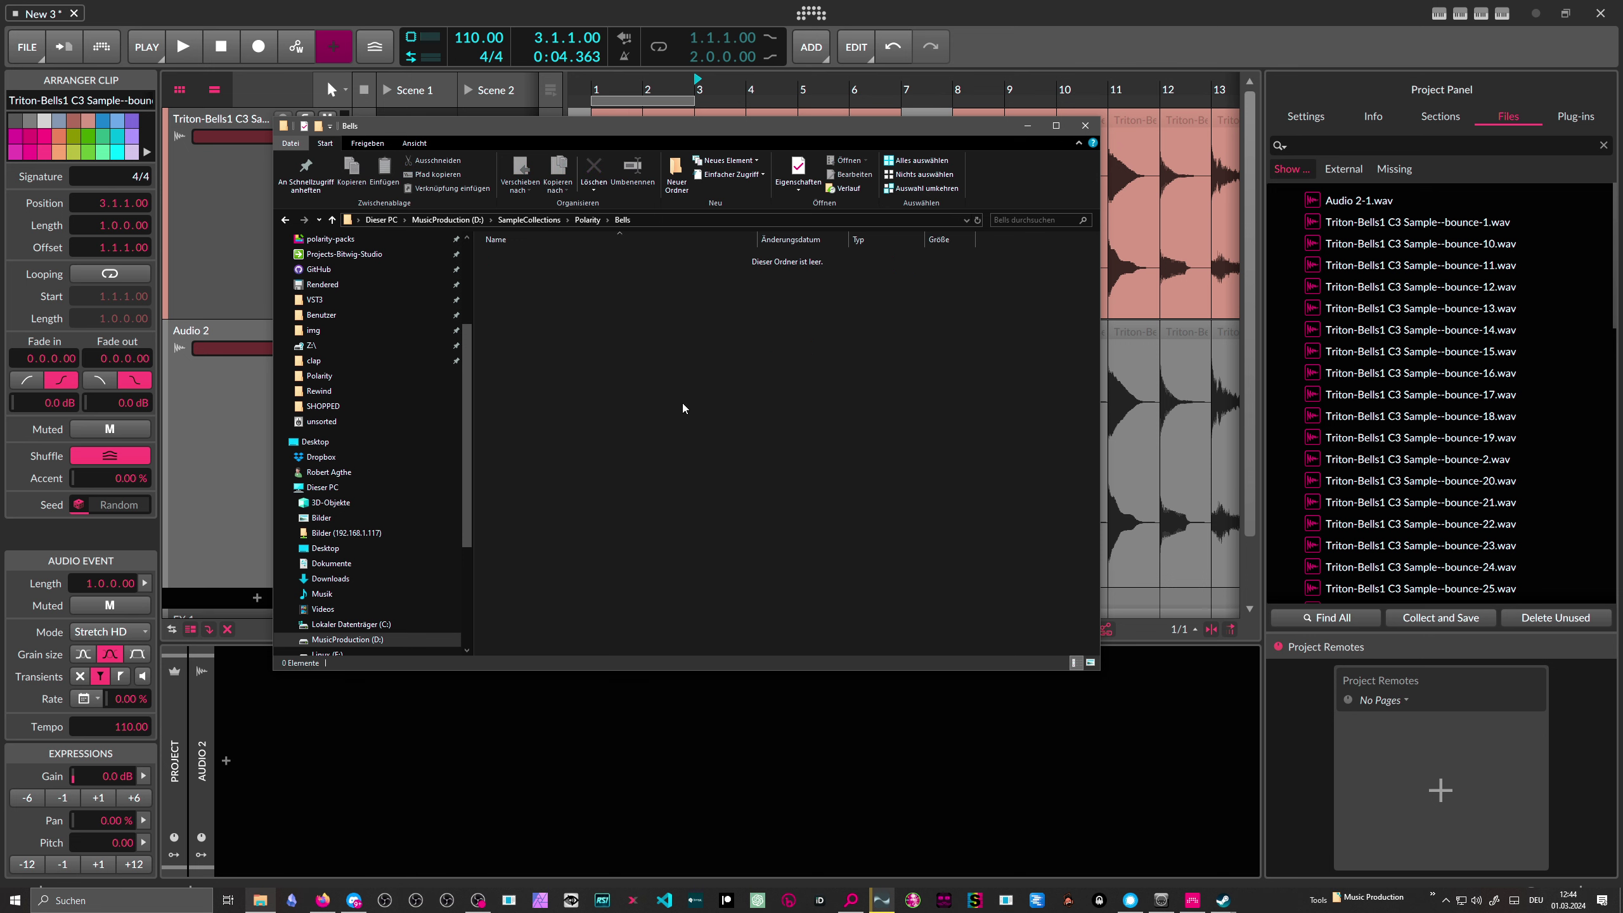
# Step: Copy all the "Triton-Bells1 C3 Sample--bounce" WAV files from the project's file list into the Bells folder
pyautogui.click(1418, 222)
pyautogui.scroll(-8, 1389, 369)
pyautogui.scroll(-7, 1389, 370)
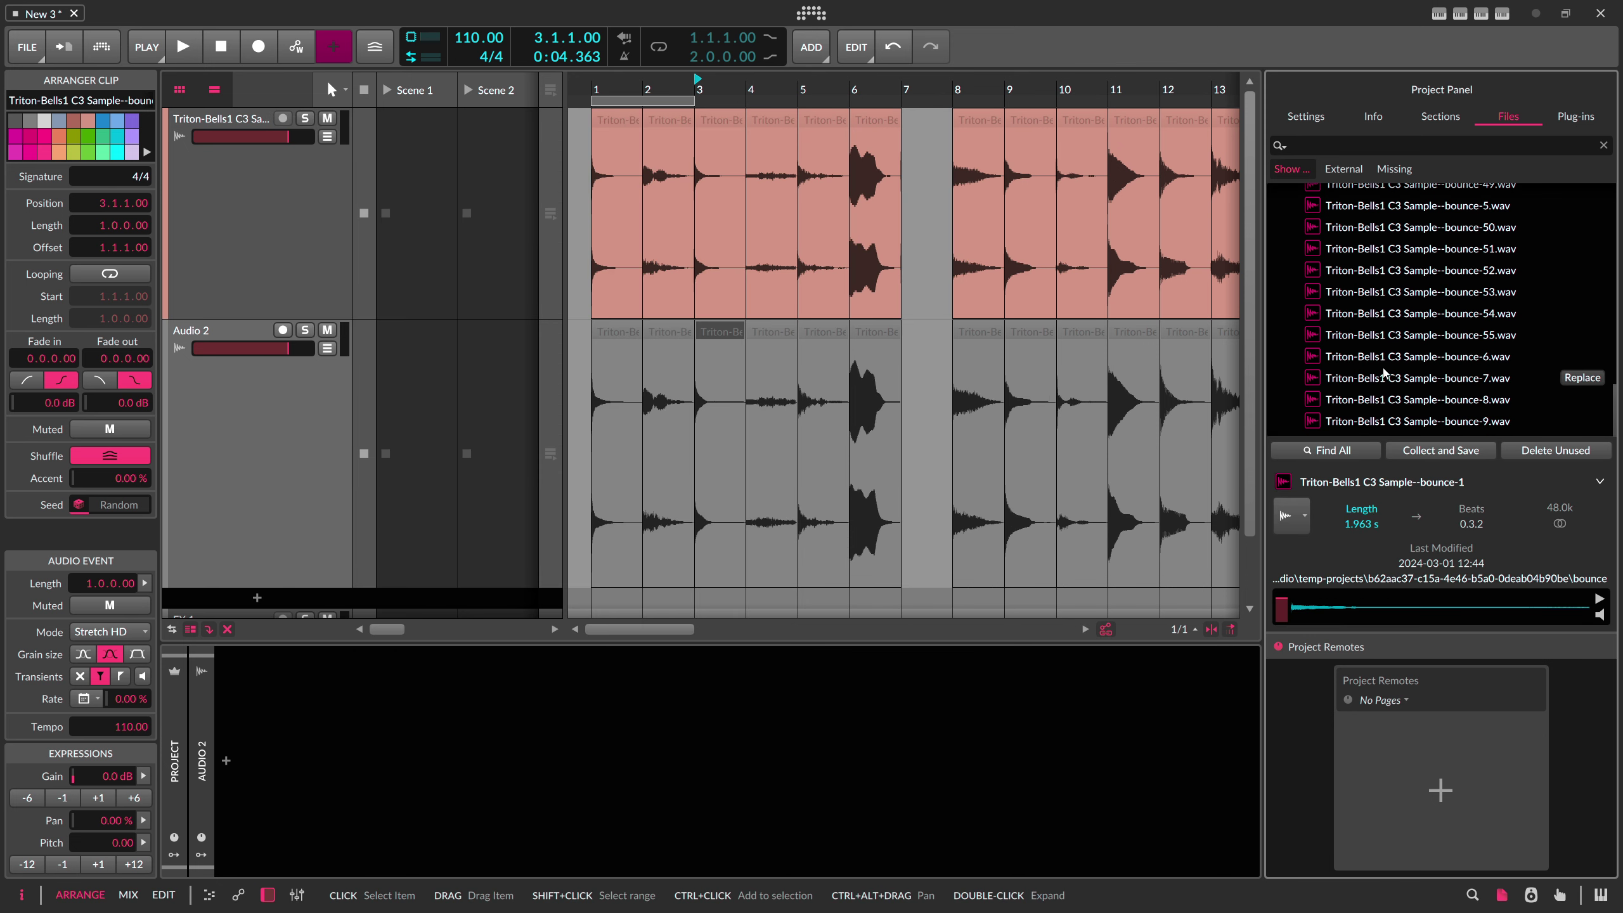
pyautogui.keyDown('shift'); pyautogui.click(1392, 421); pyautogui.keyUp('shift')
pyautogui.moveTo(1387, 424); pyautogui.dragTo(1392, 430)
pyautogui.hotkey('alt', 'Tab')
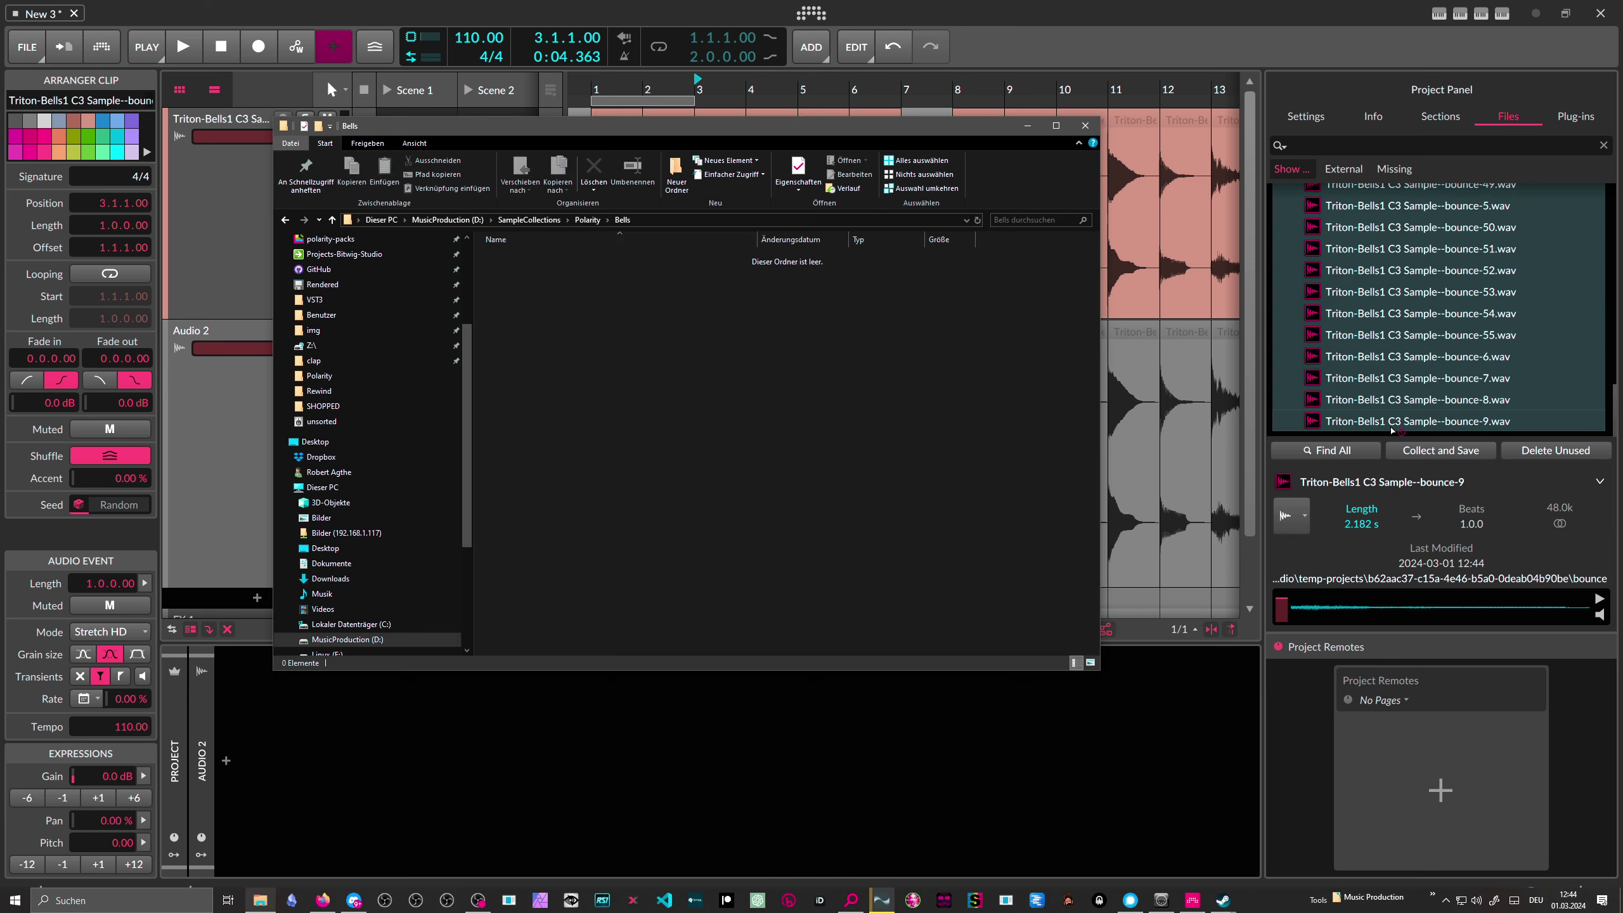
pyautogui.moveTo(595, 435); pyautogui.dragTo(591, 434)
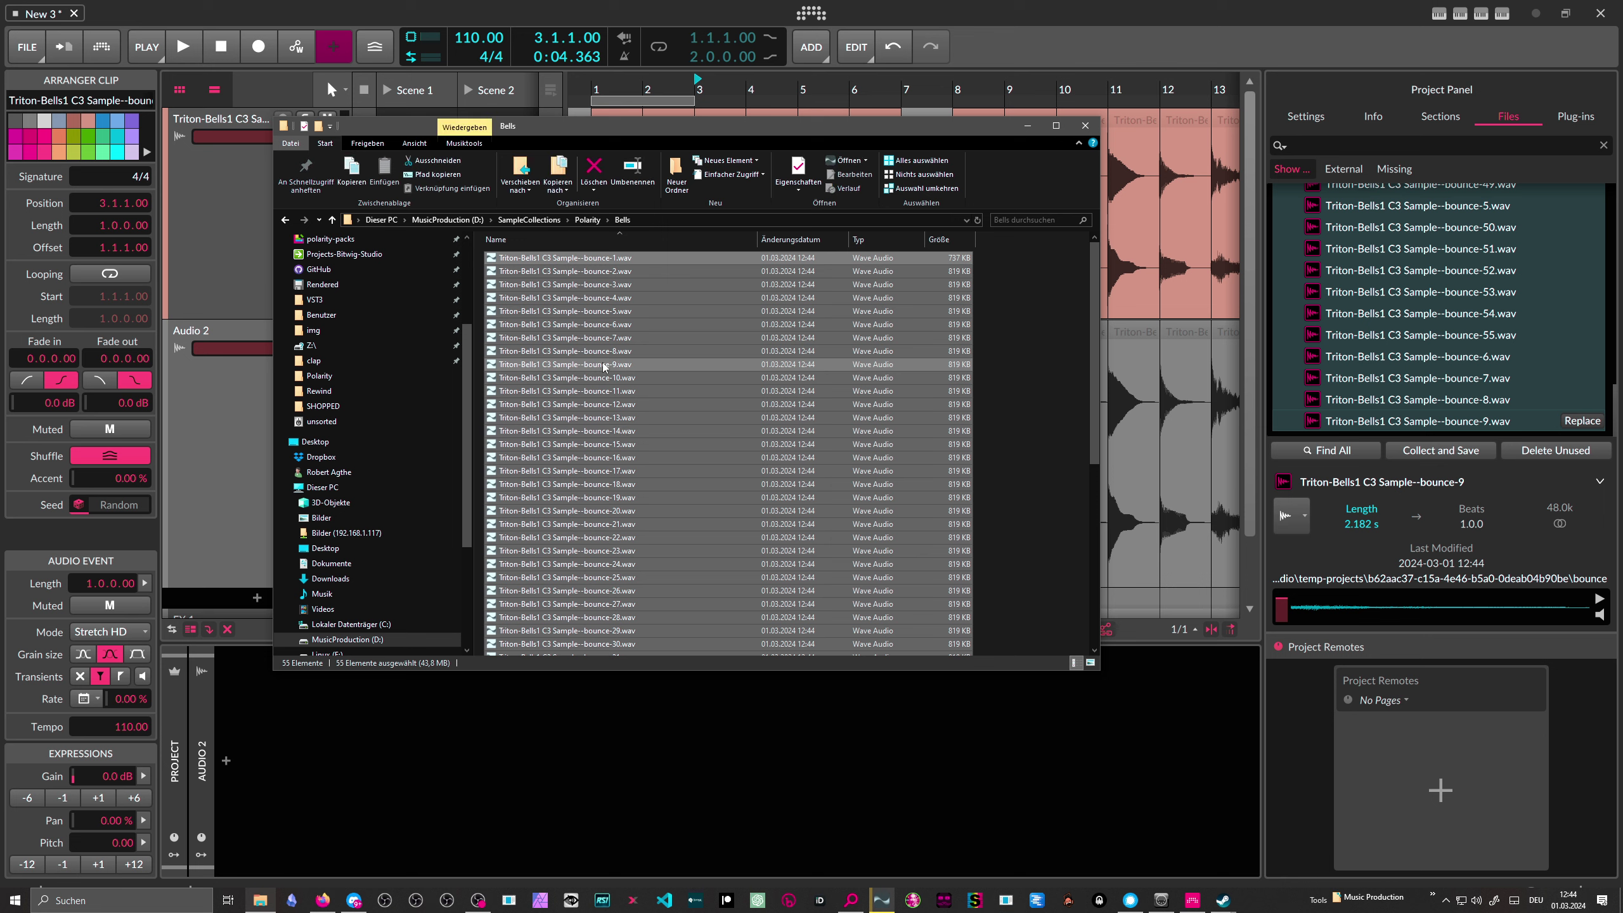
# Step: Batch-rename all the files in the Bells folder with PowerRename, replacing "-bounce-" with nothing
pyautogui.rightClick(579, 261)
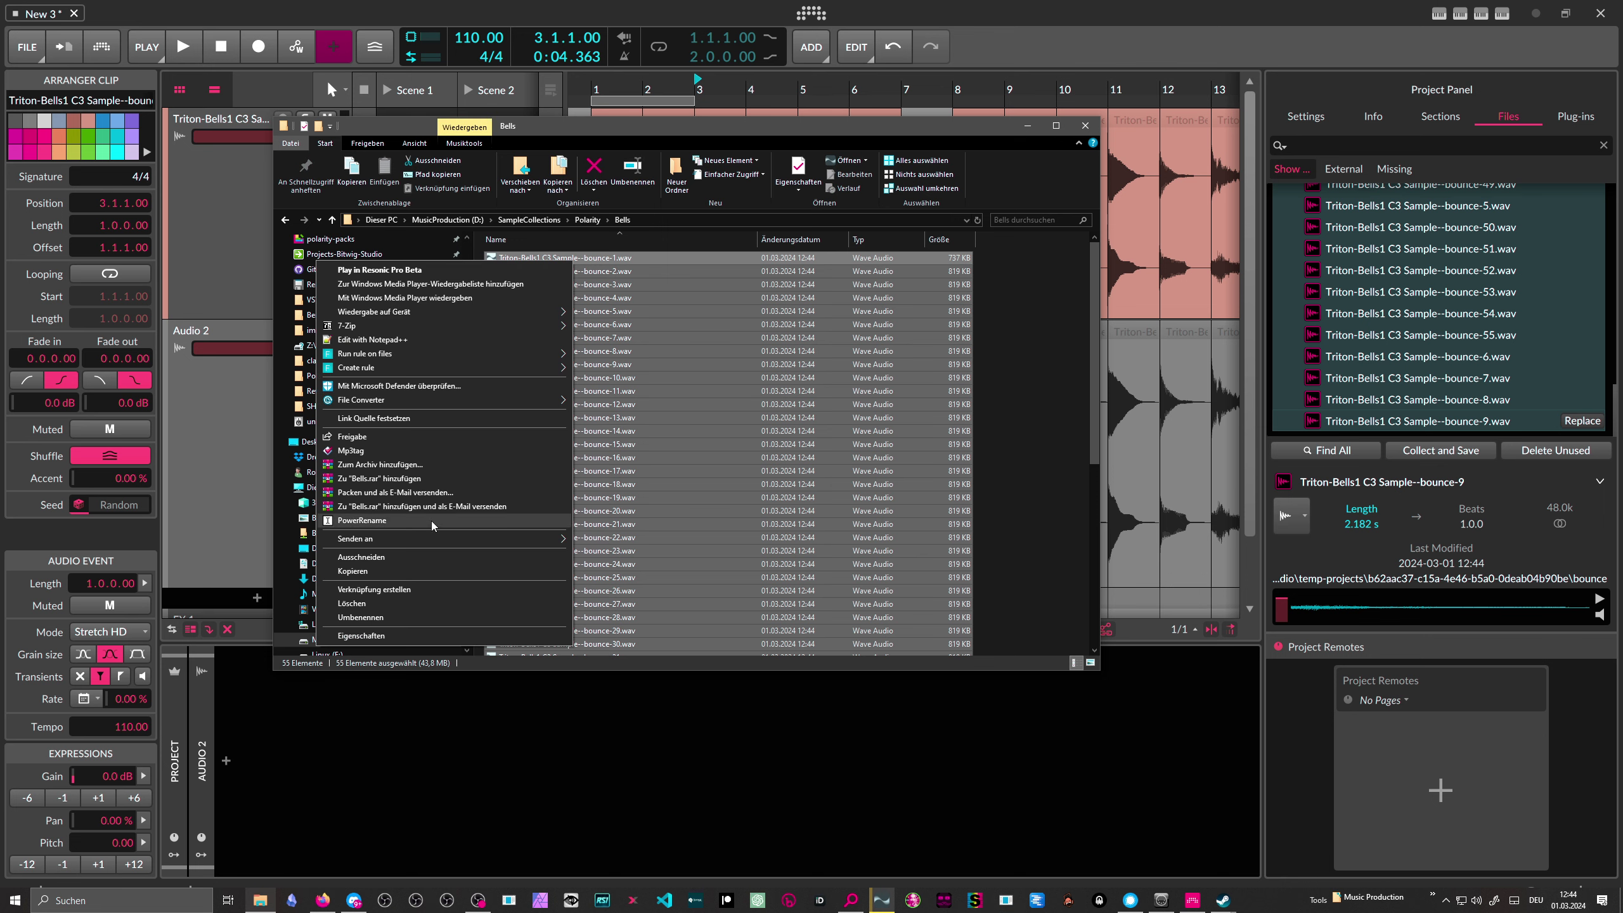
pyautogui.click(396, 522)
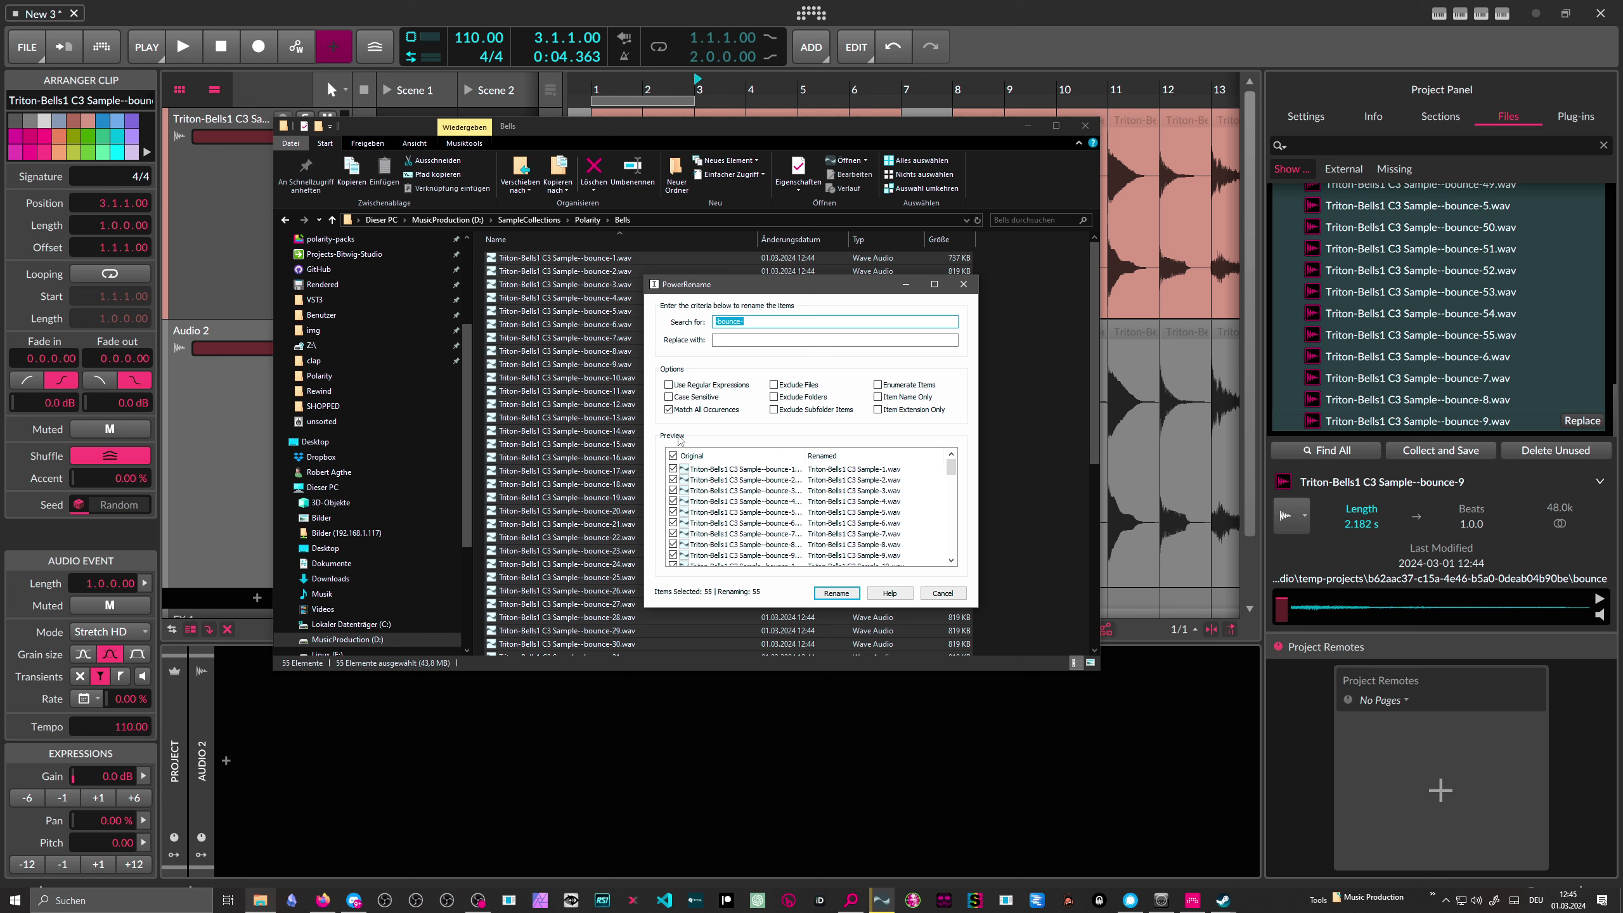
pyautogui.click(723, 323)
pyautogui.click(716, 339)
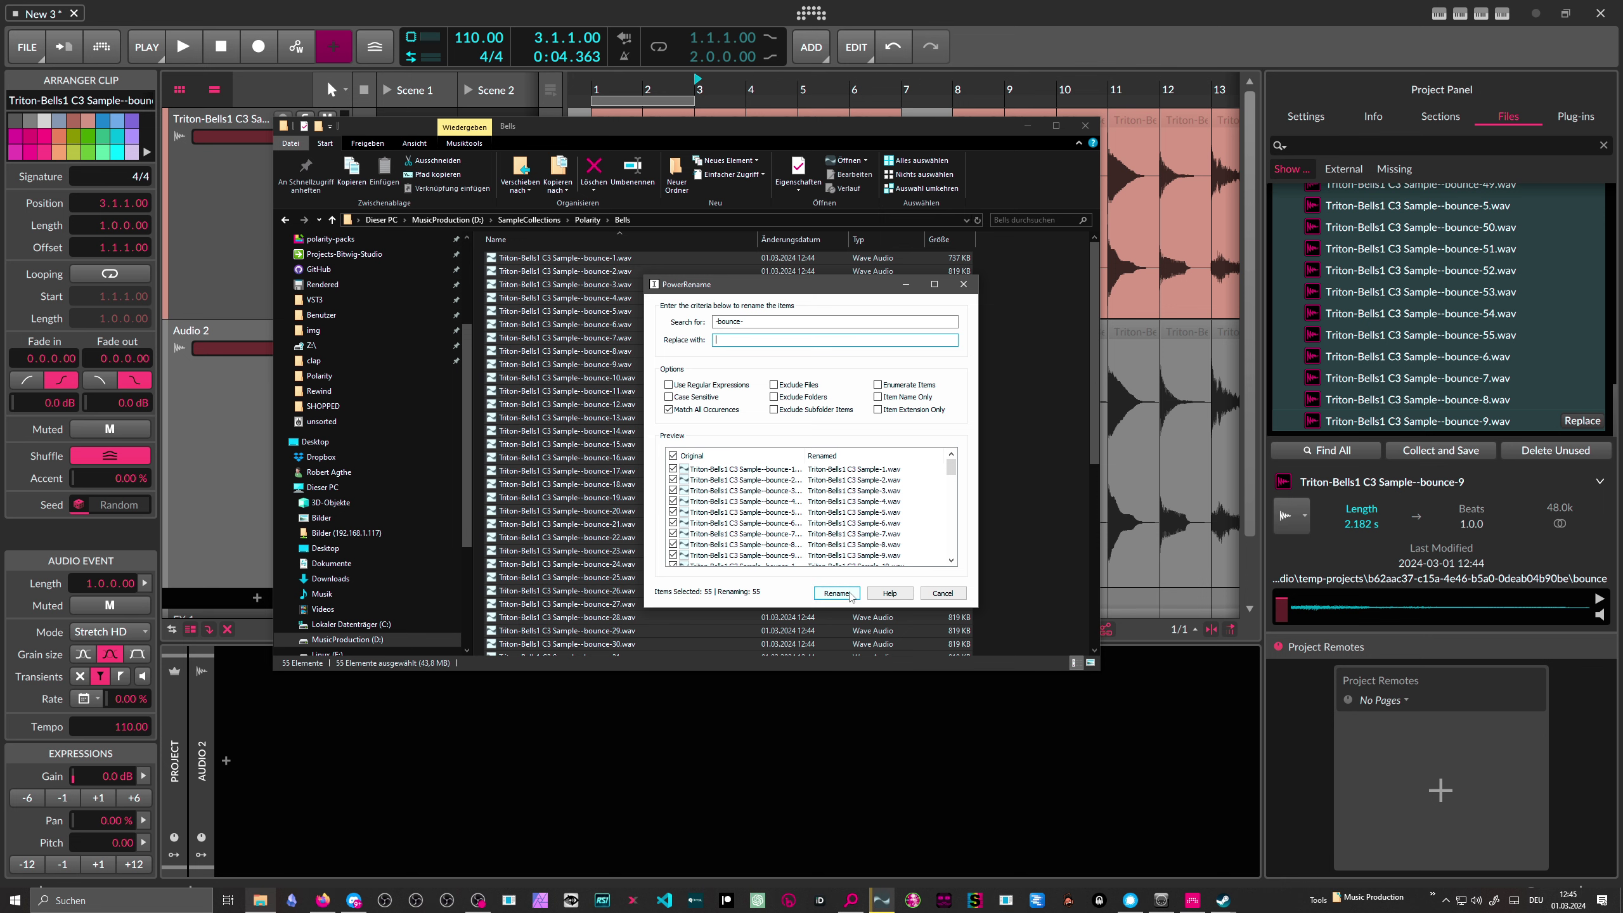
pyautogui.click(849, 593)
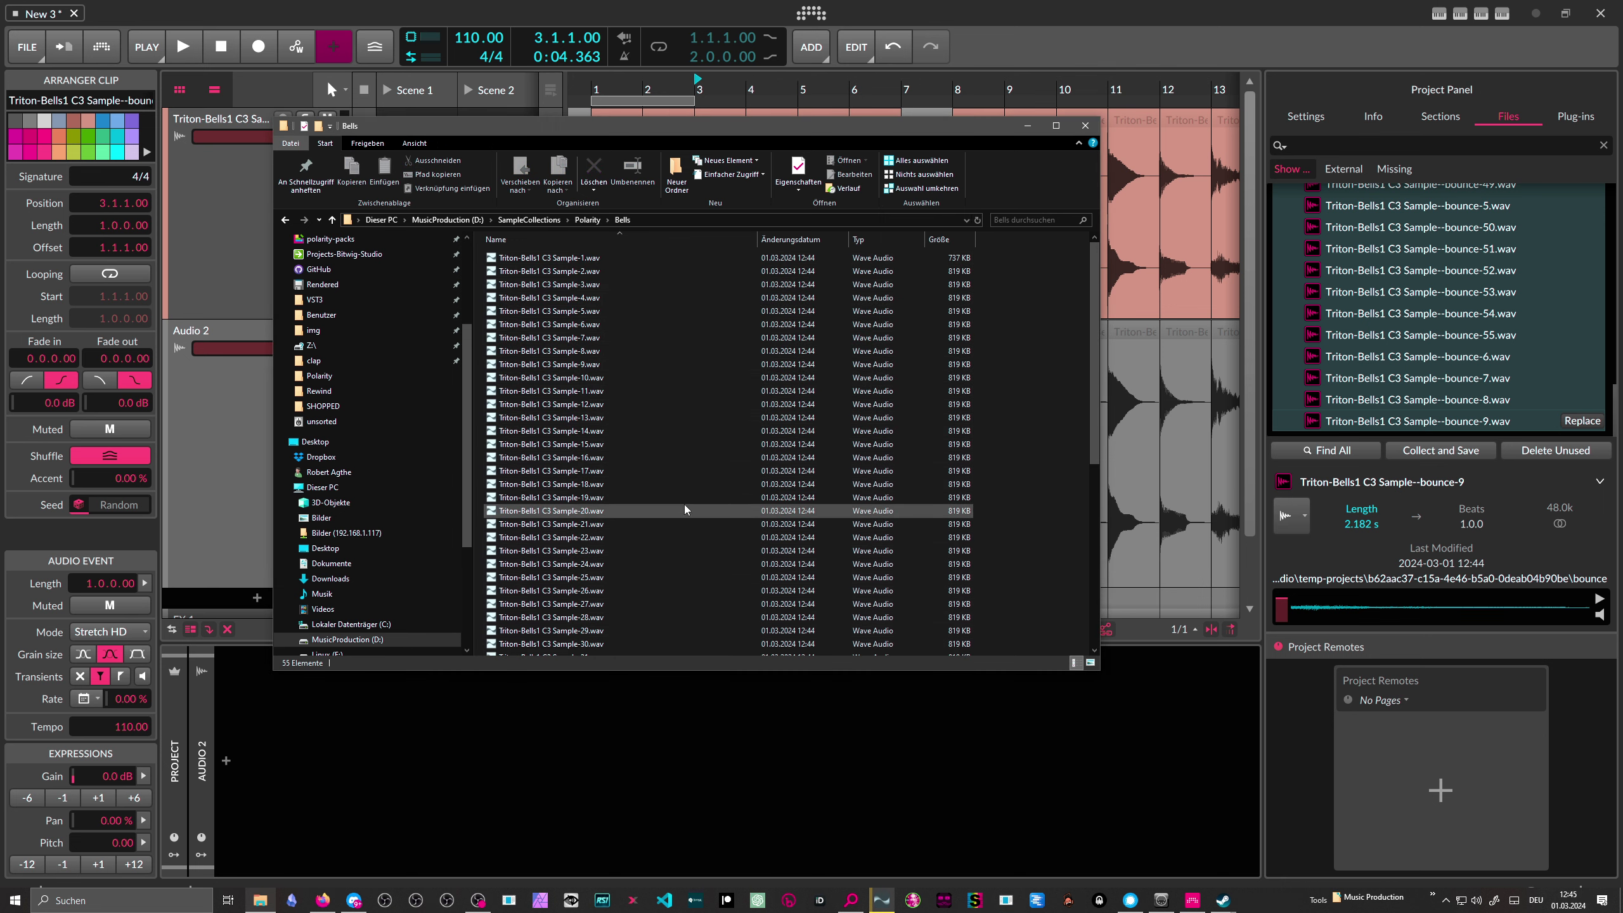
# Step: Return to Bitwig Studio and delete both the Triton-Bells1 track and the Audio 2 track
pyautogui.click(233, 239)
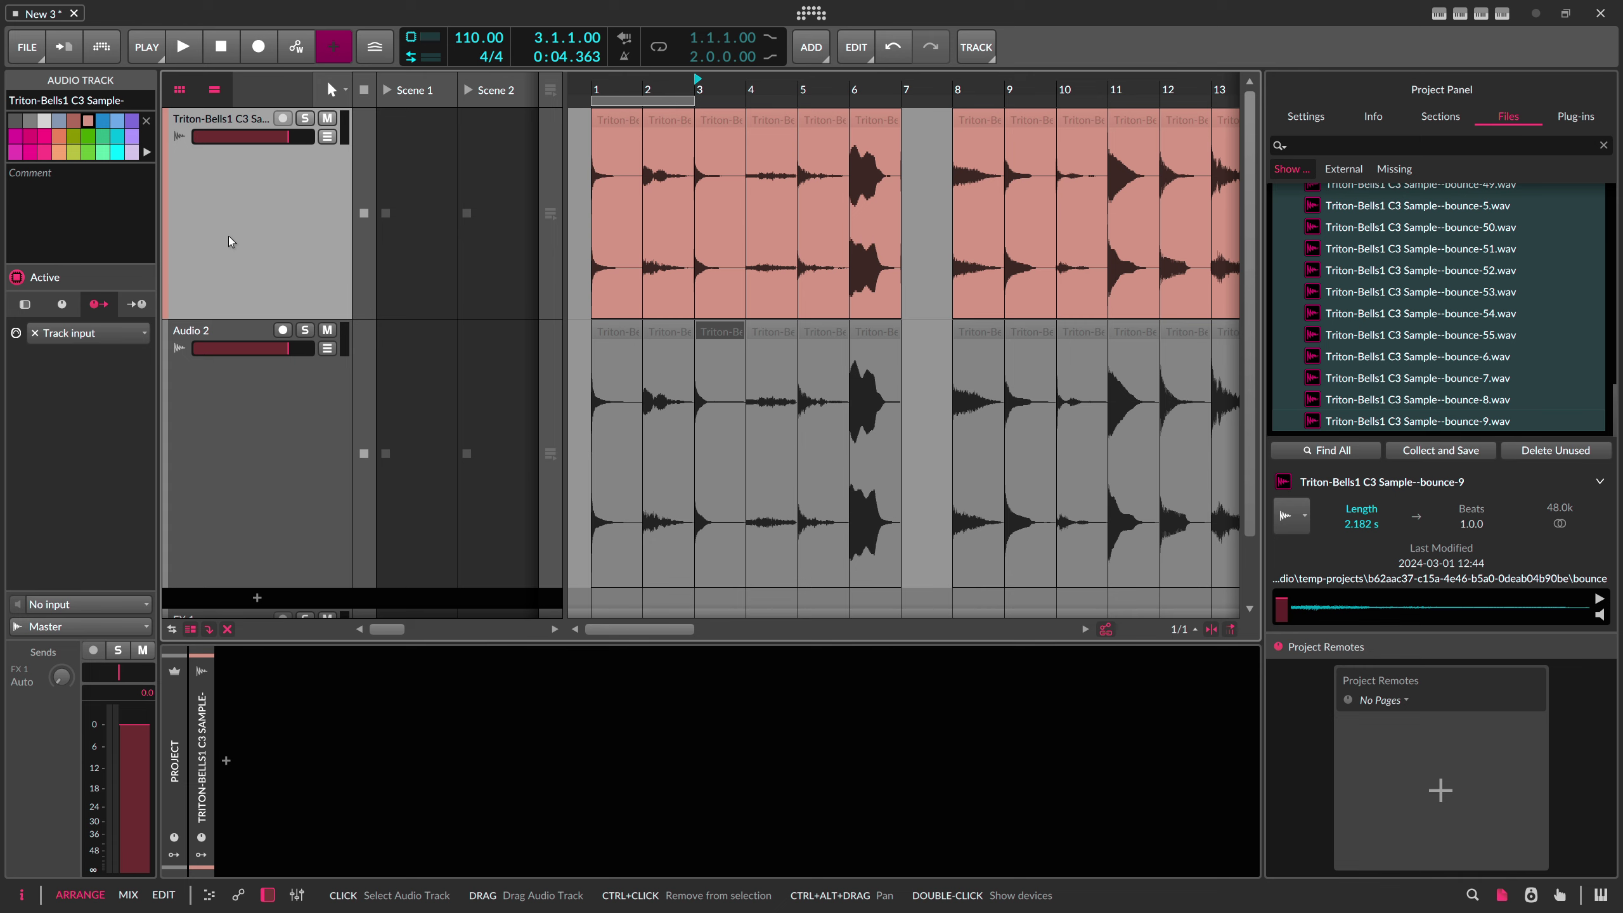
pyautogui.press('Delete')
pyautogui.press('Delete')
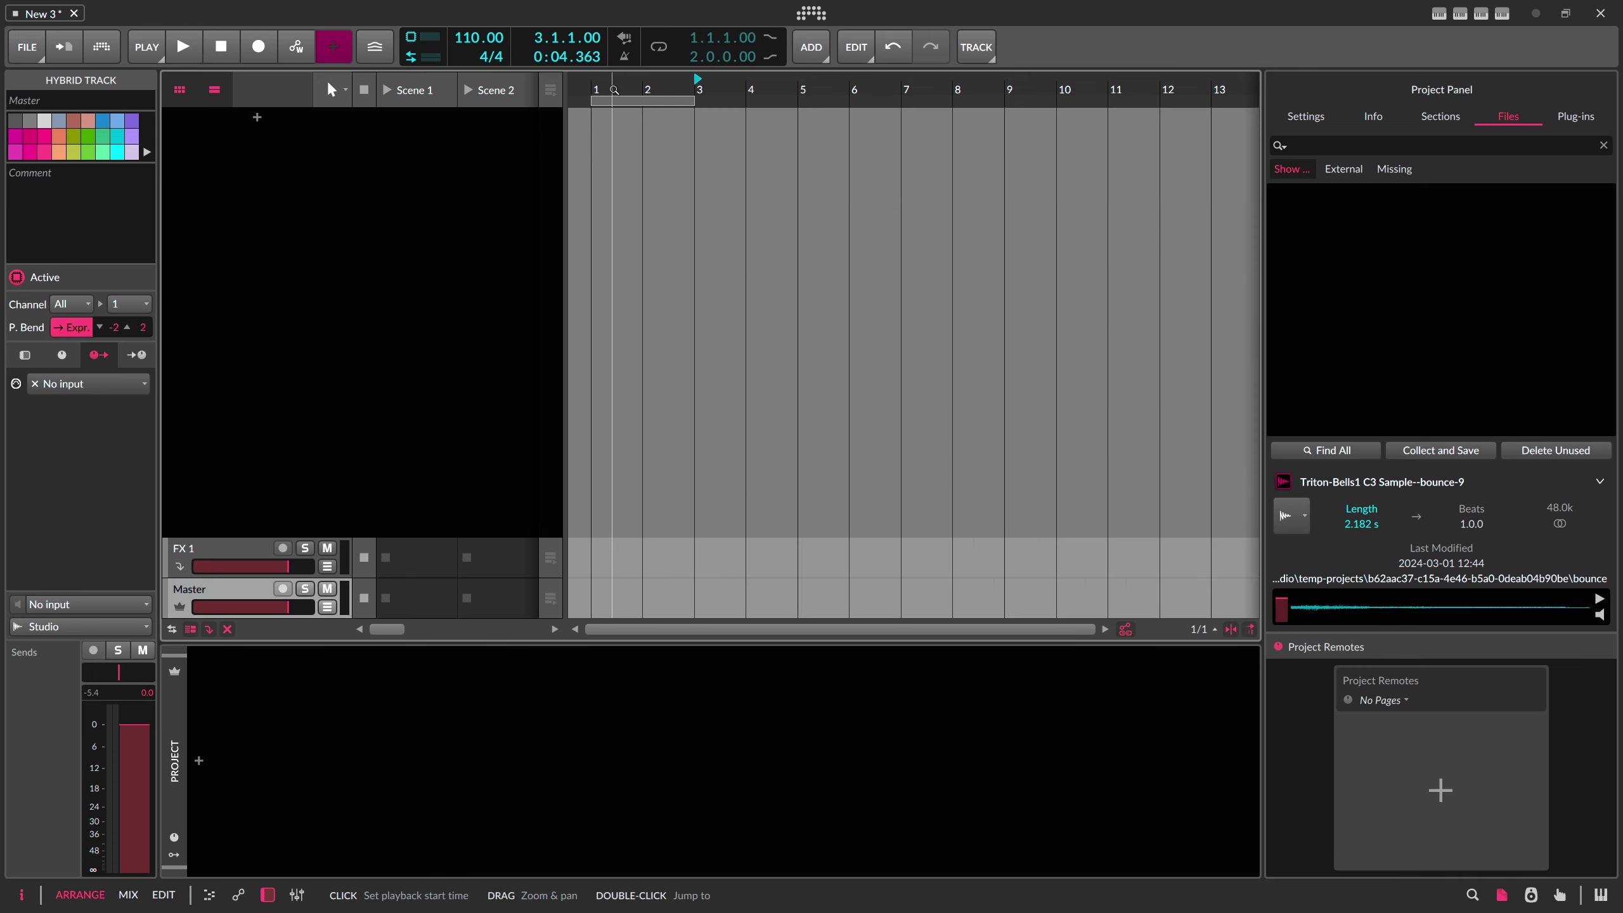
# Step: Add a new instrument track and load the Sampler device onto it
pyautogui.click(257, 117)
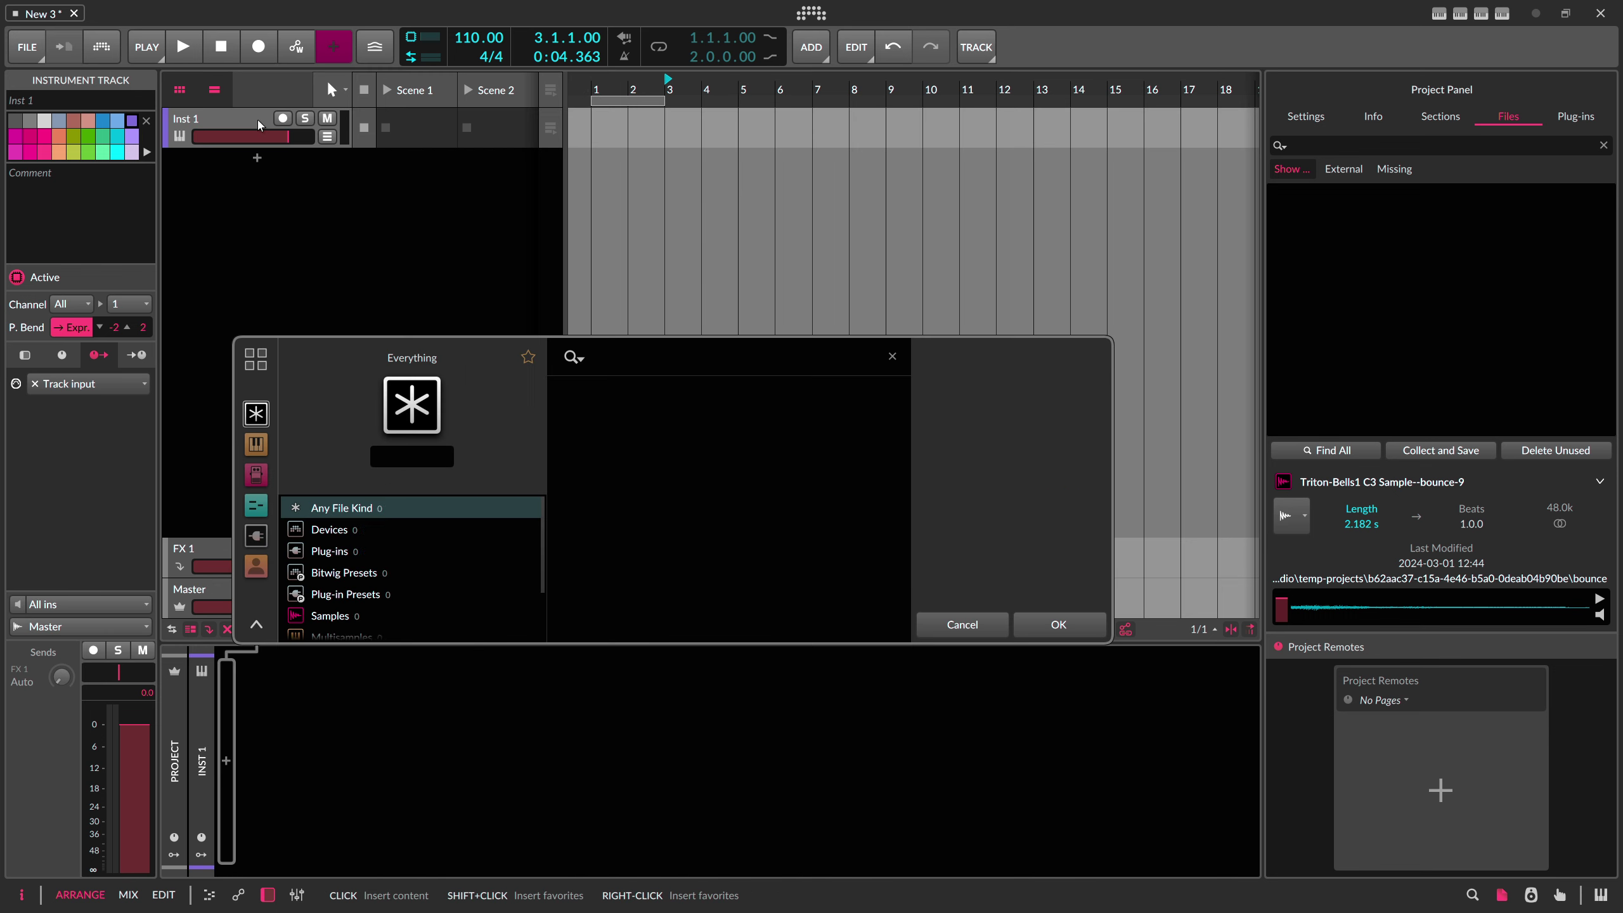
pyautogui.write('sampler')
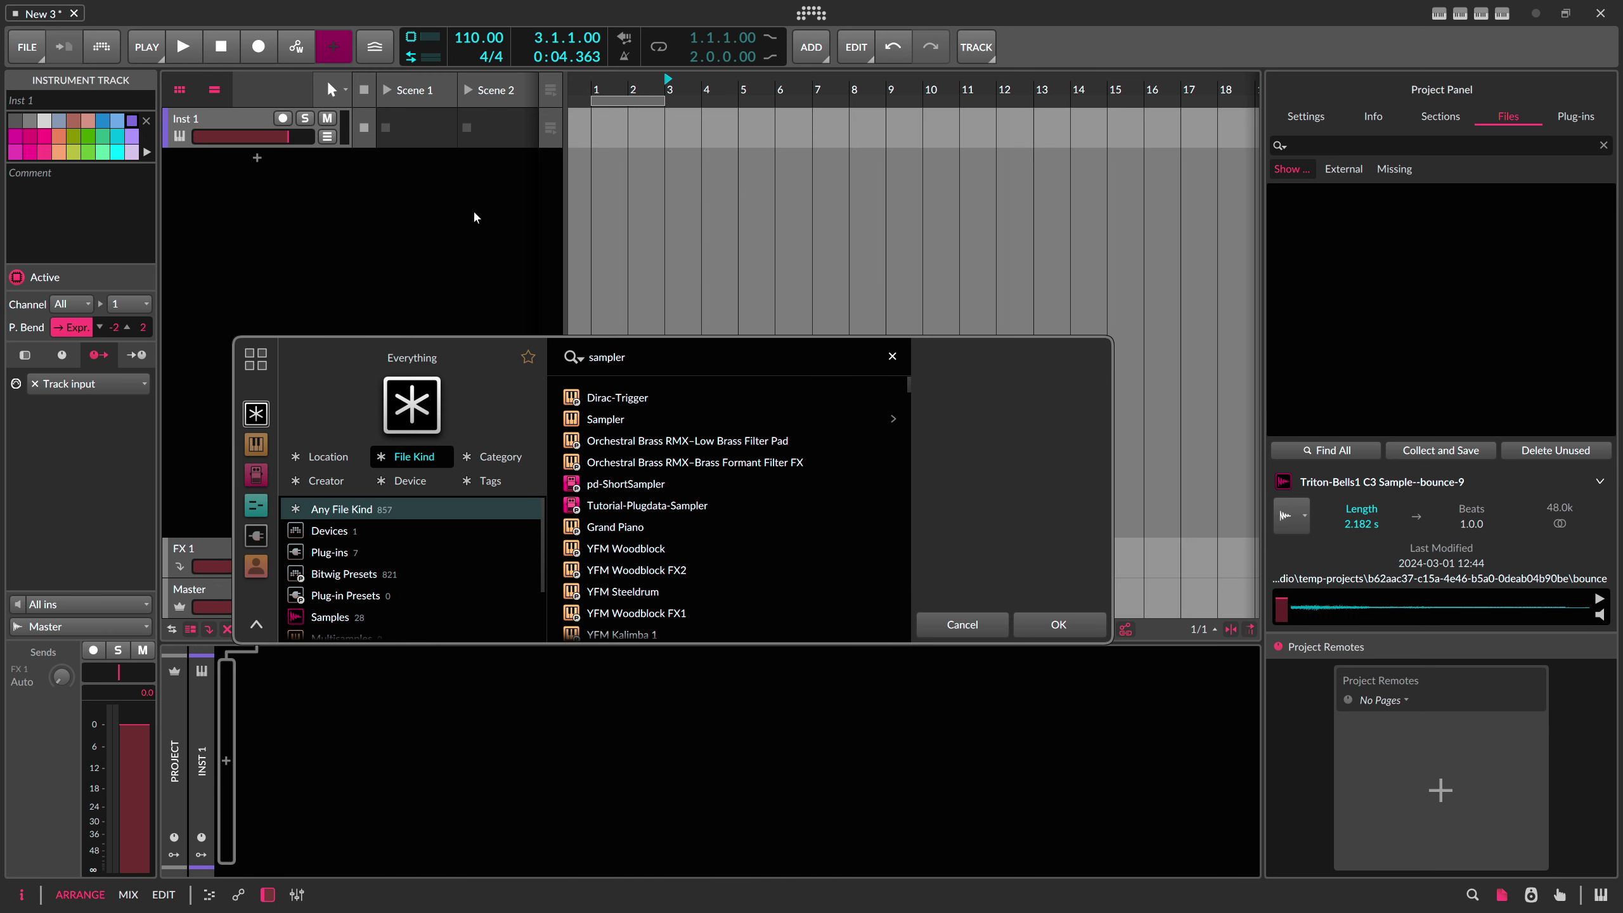
pyautogui.doubleClick(618, 420)
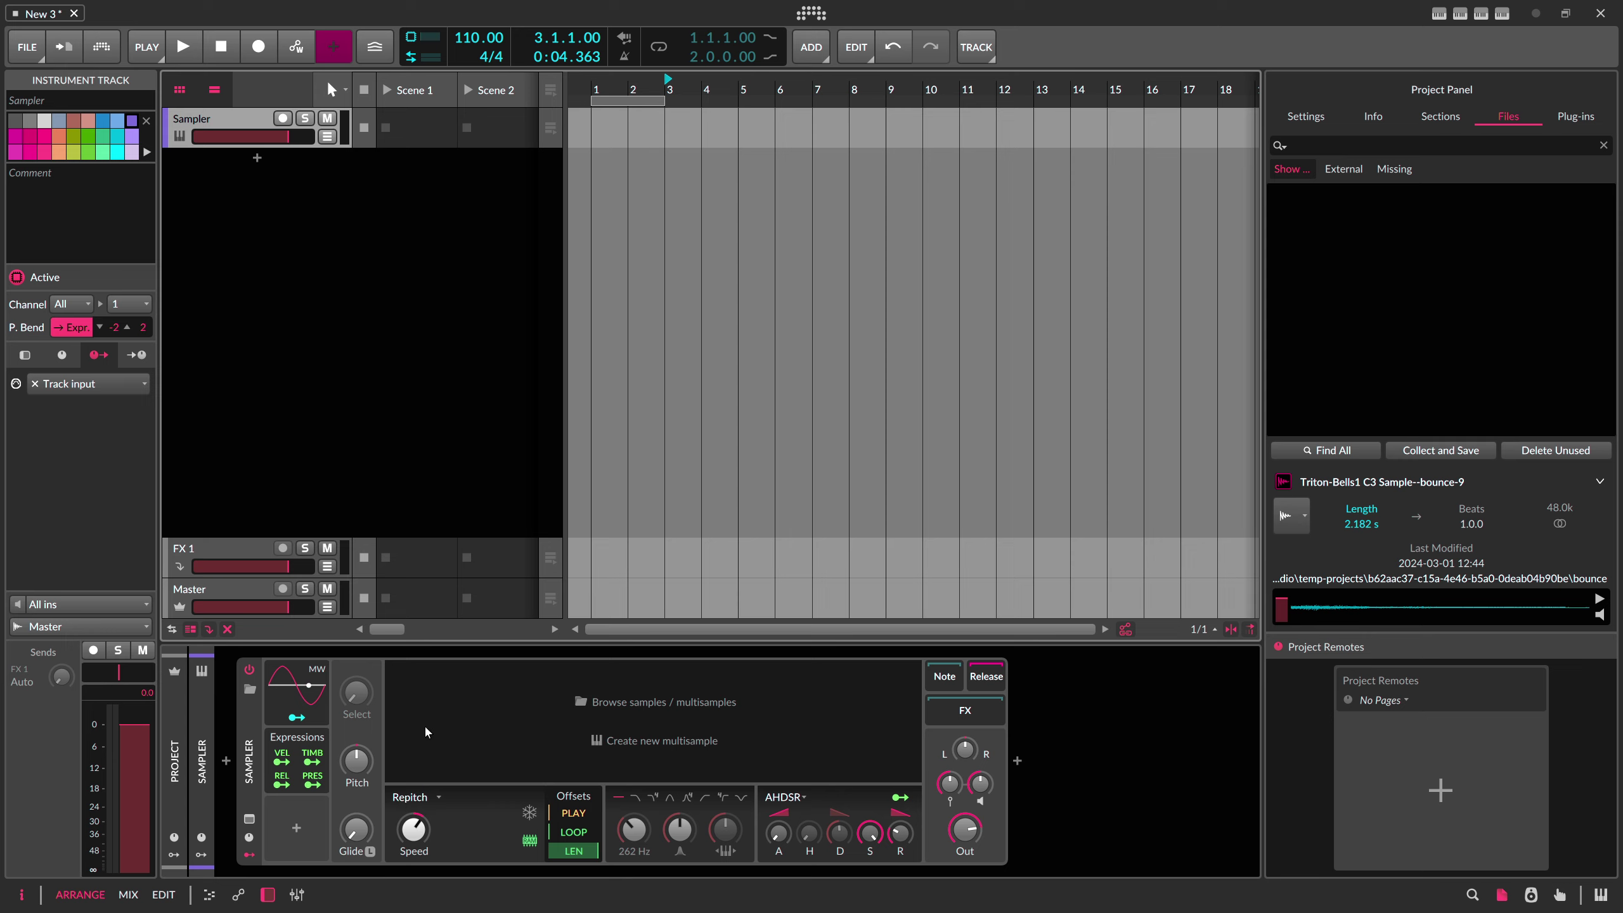
# Step: Load all 55 "Triton-Bells1 C3 Sample" WAV files from the Bells folder into the Sampler
pyautogui.hotkey('alt', 'Tab')
pyautogui.click(545, 260)
pyautogui.scroll(-8, 550, 404)
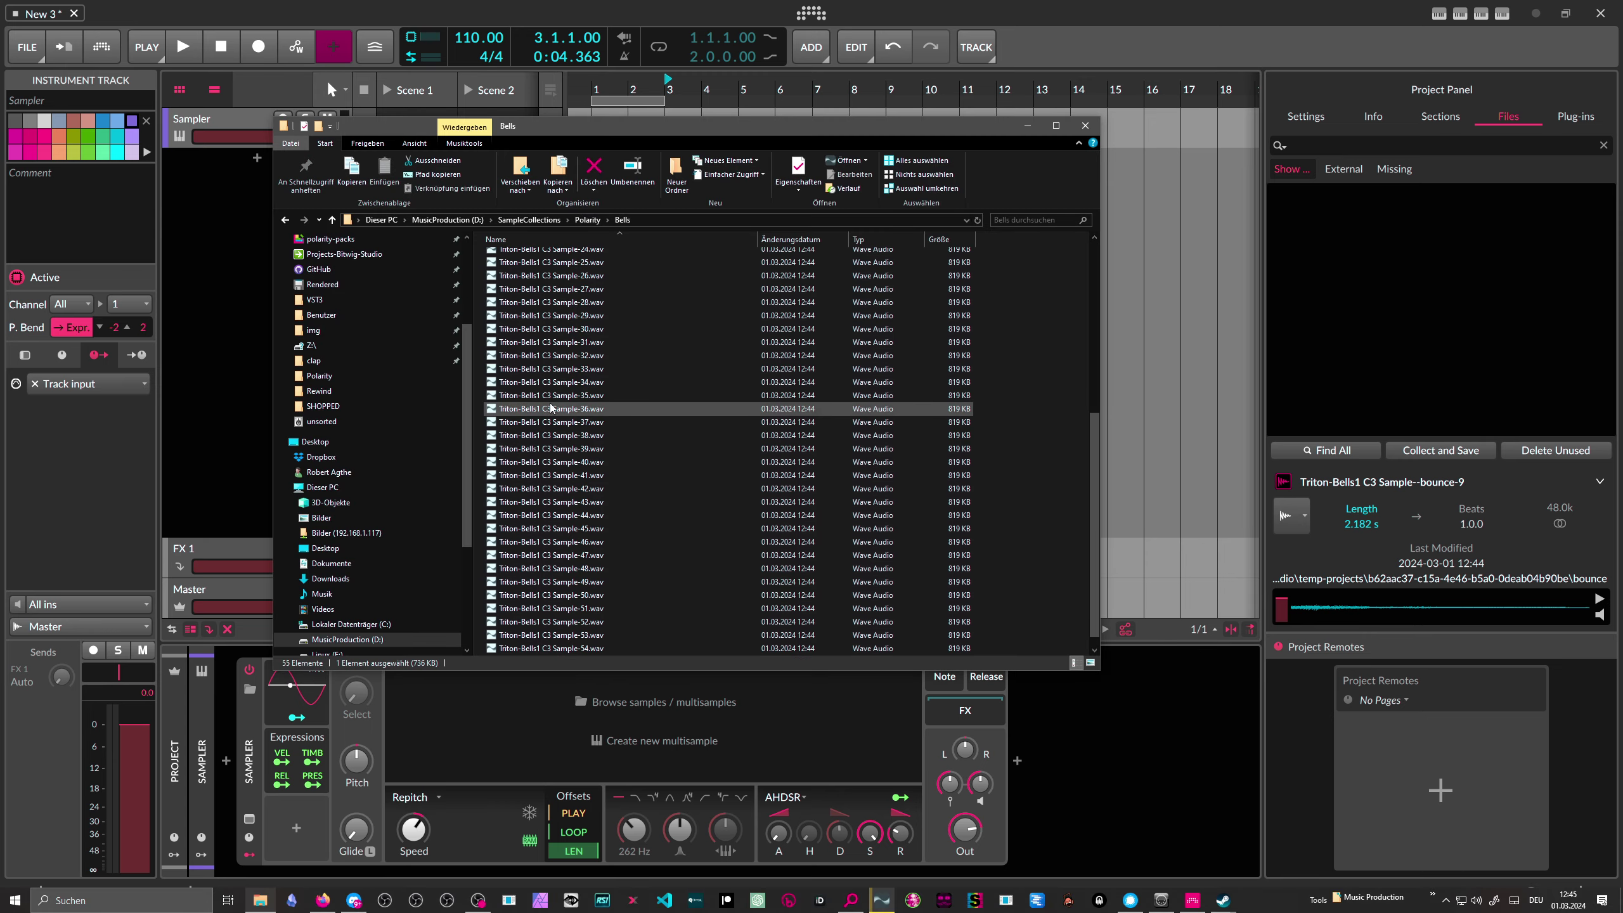
pyautogui.keyDown('shift'); pyautogui.click(554, 651); pyautogui.keyUp('shift')
pyautogui.moveTo(554, 647); pyautogui.dragTo(540, 708)
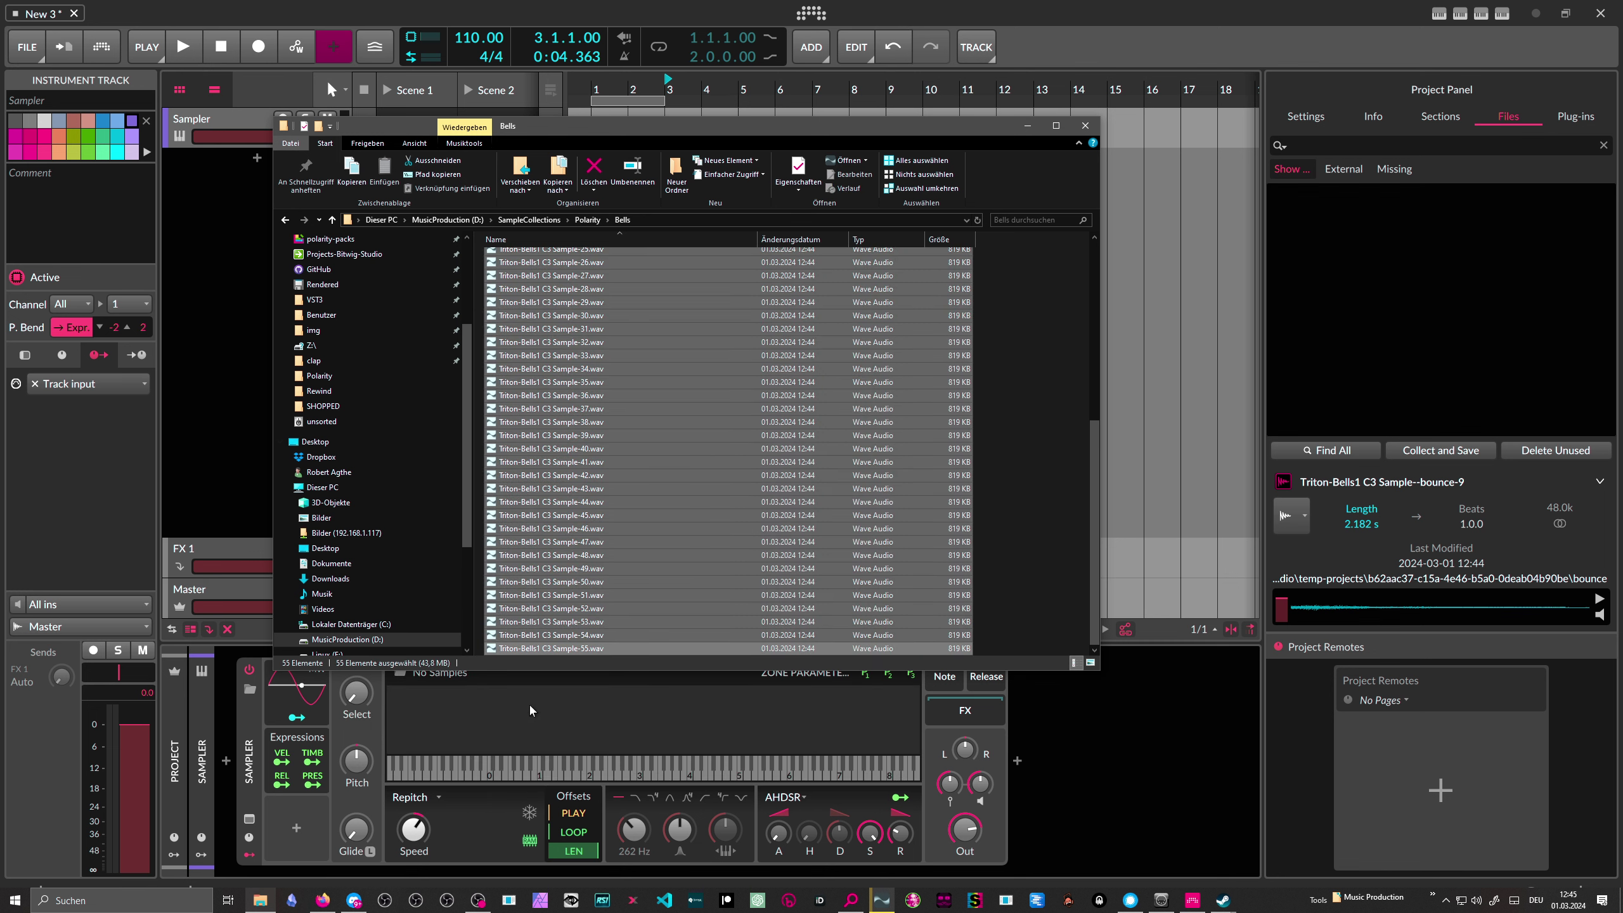
# Step: Open the Sampler's multisample editor in Bitwig Studio and distribute all zones equally across velocity
pyautogui.click(243, 465)
pyautogui.click(249, 819)
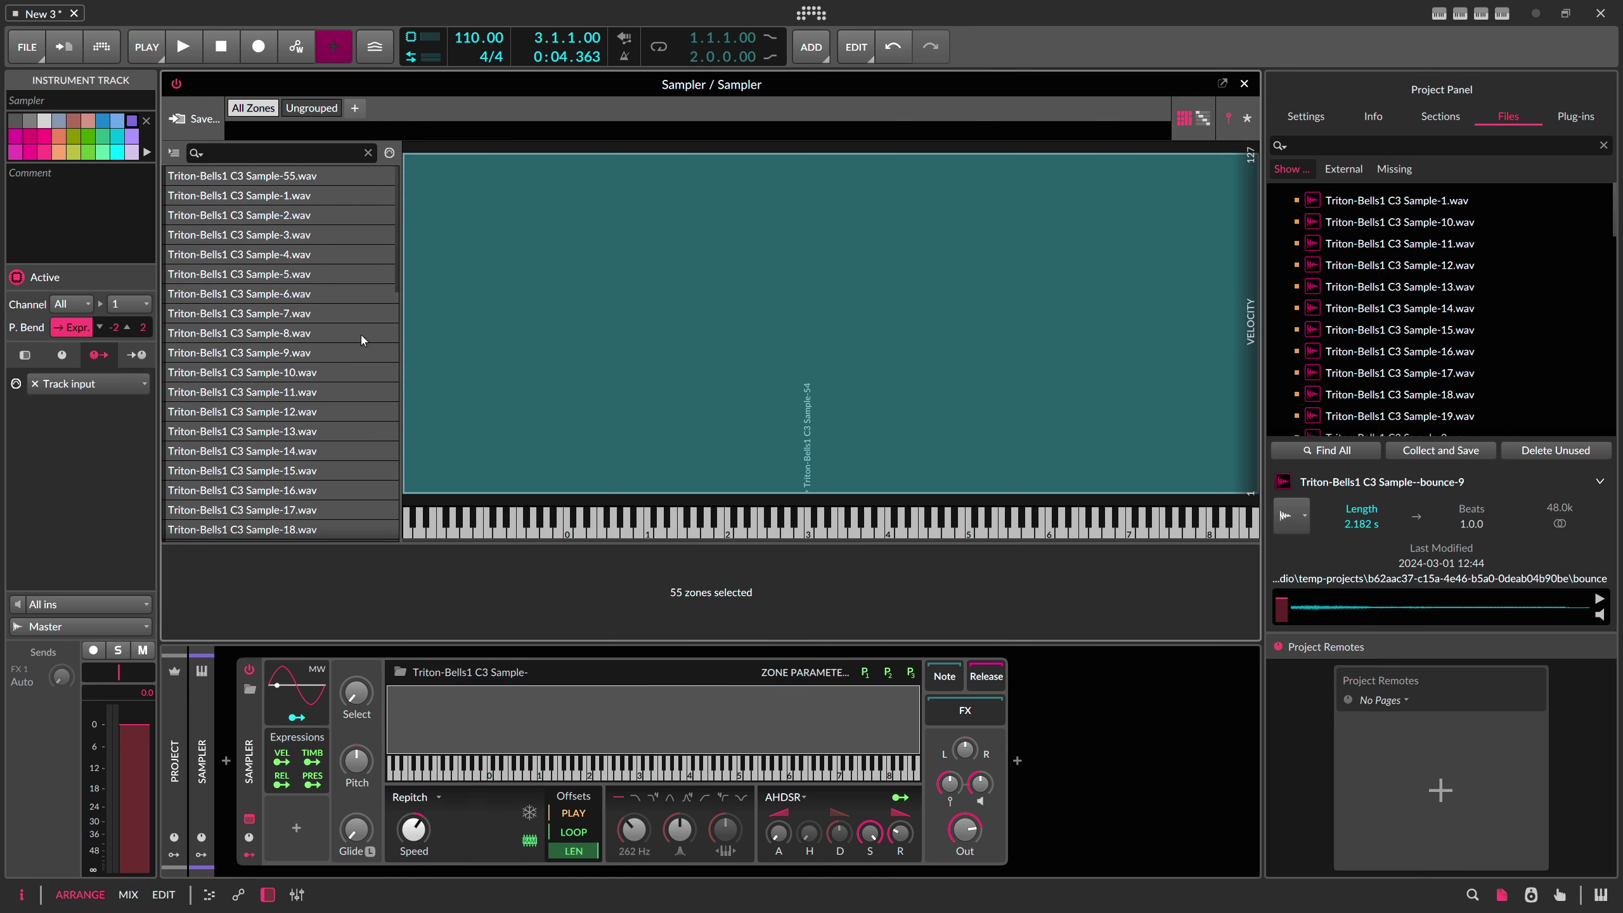
pyautogui.rightClick(300, 254)
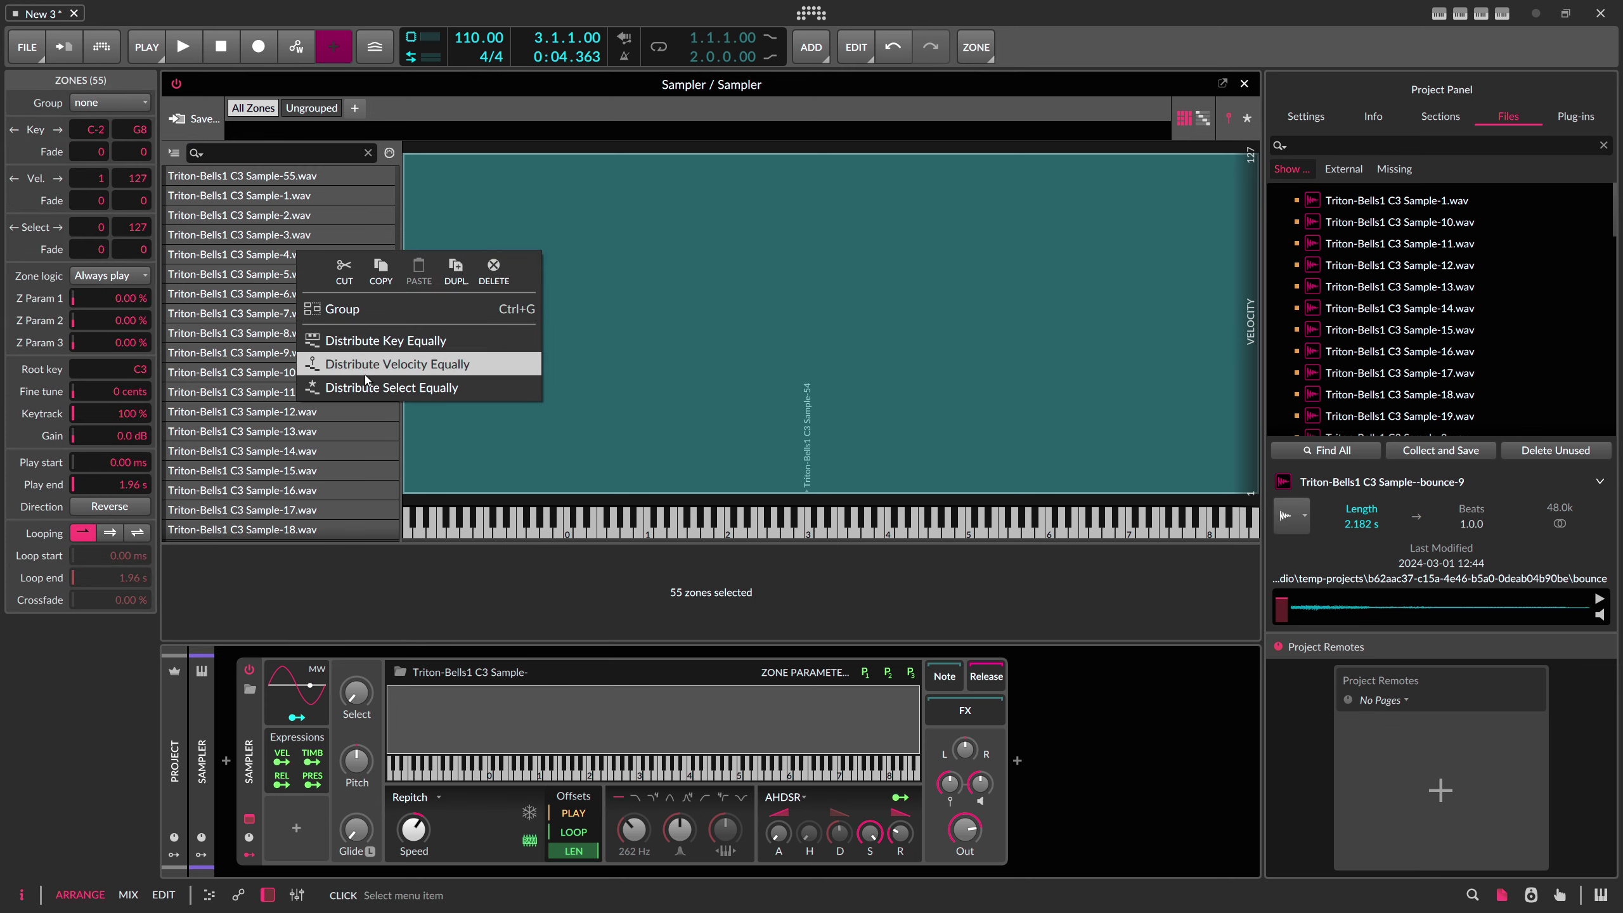
pyautogui.click(422, 387)
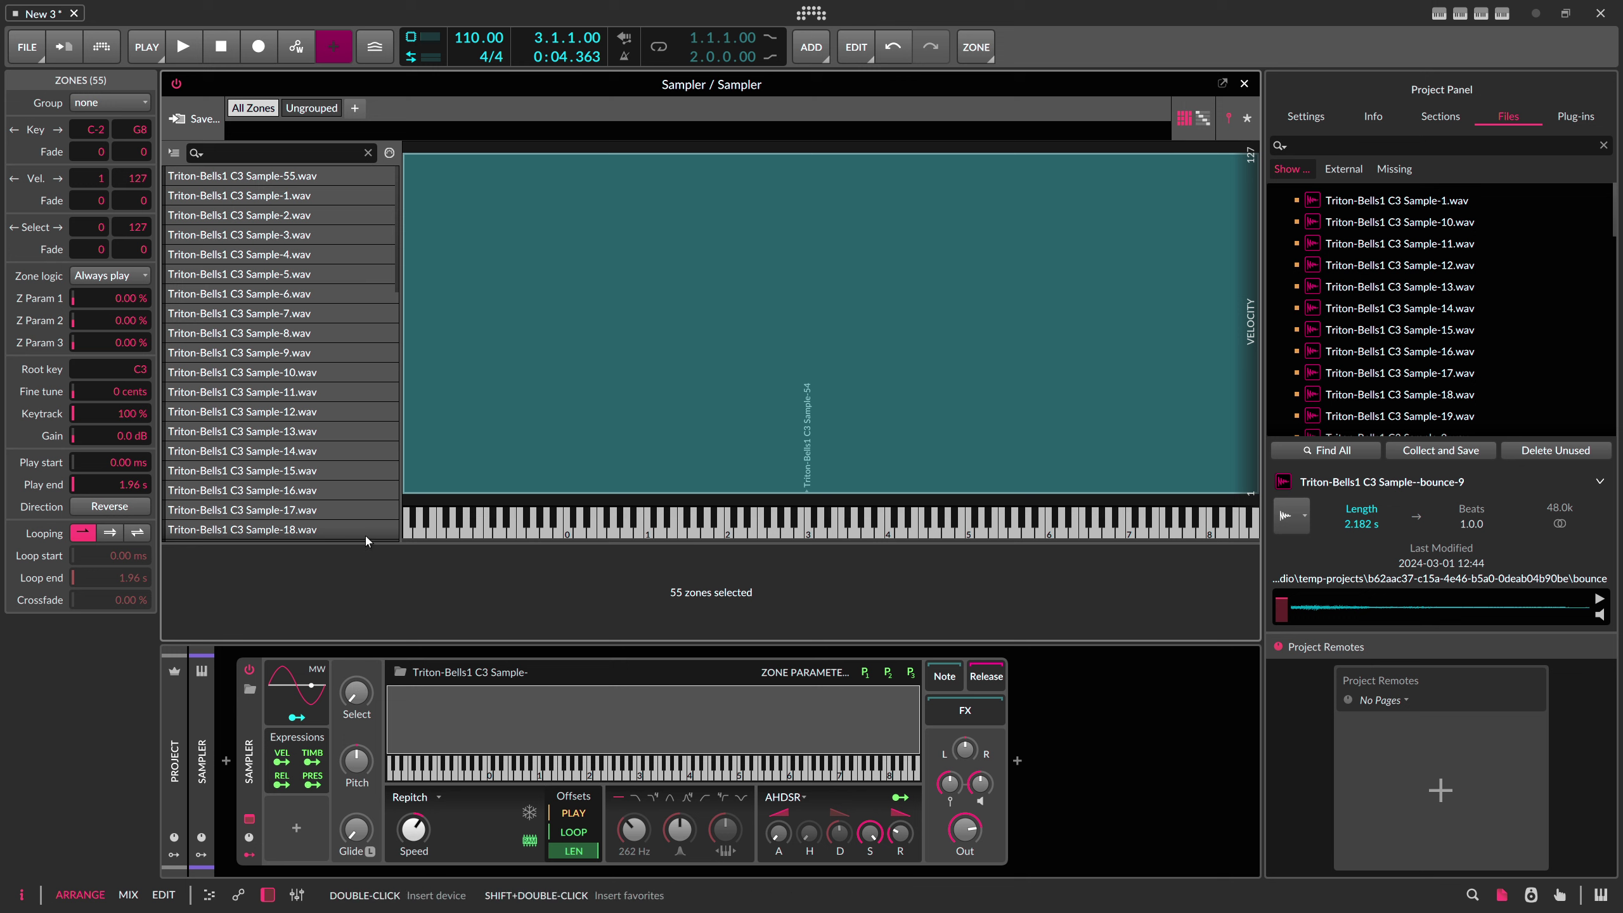
pyautogui.rightClick(340, 344)
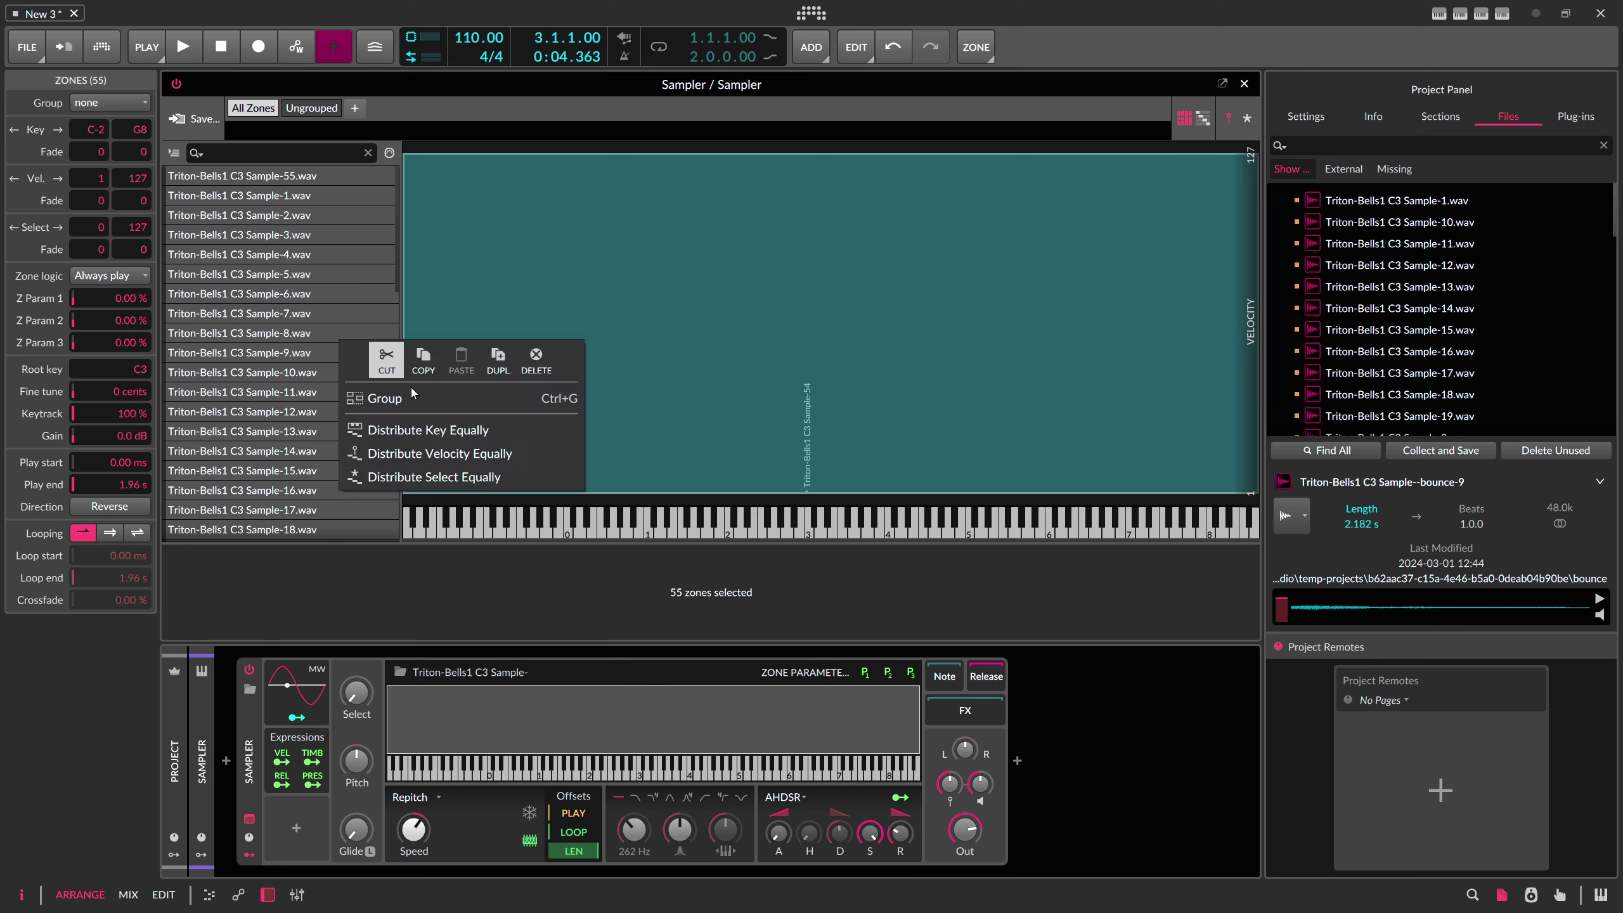
pyautogui.click(429, 459)
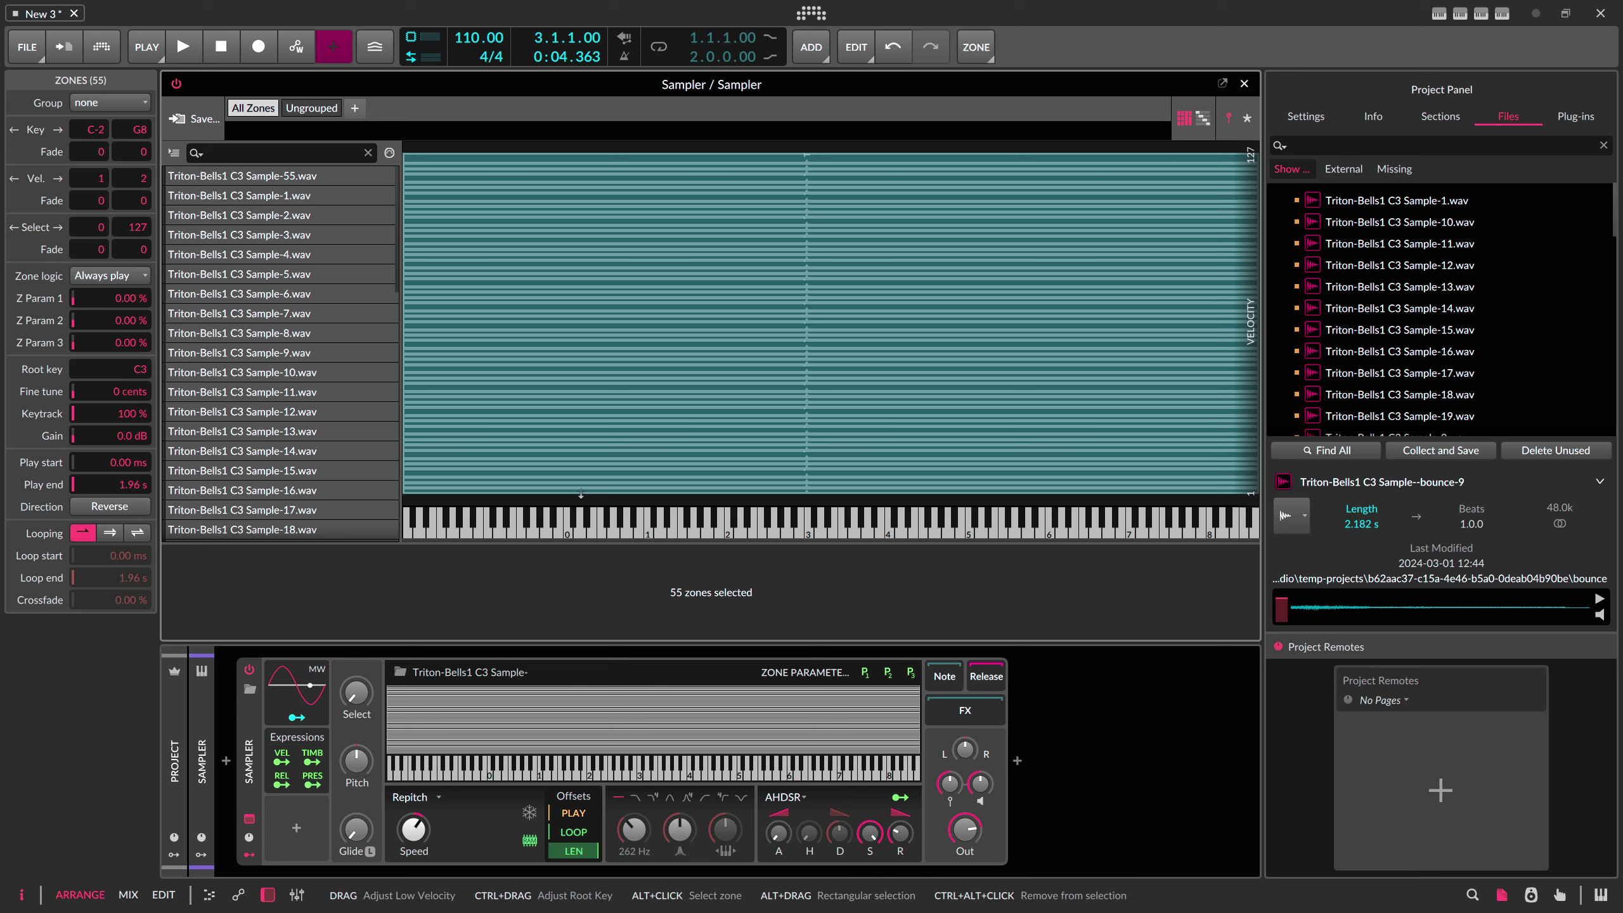
# Step: Arm the Sampler track for recording with solo off, and close the multisample editor
pyautogui.click(204, 729)
pyautogui.click(110, 653)
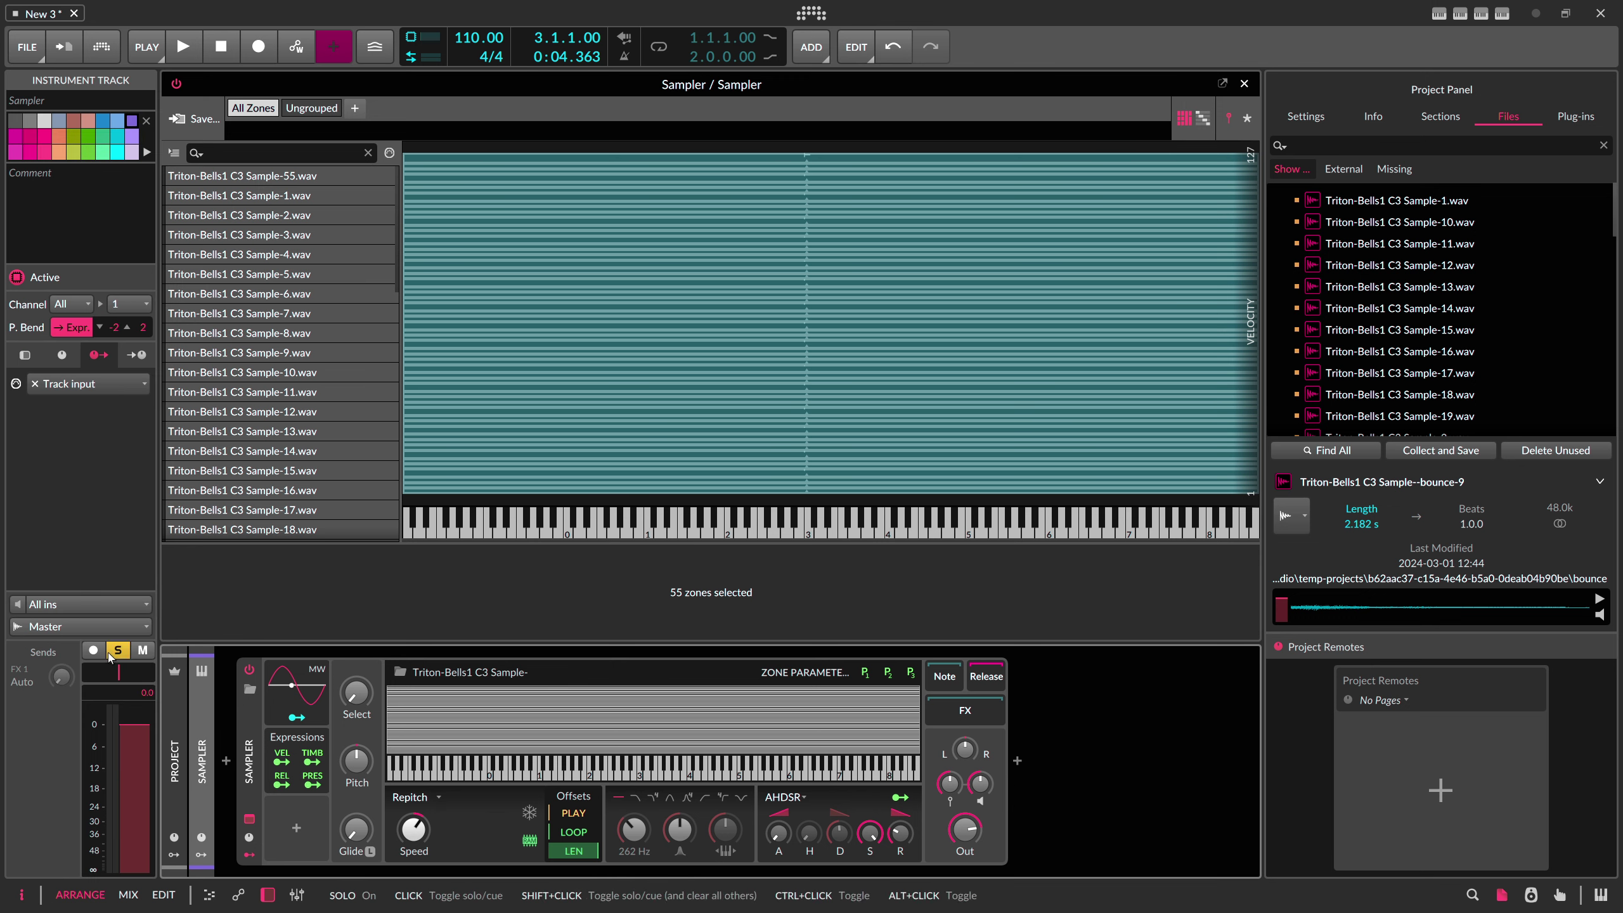
pyautogui.click(110, 653)
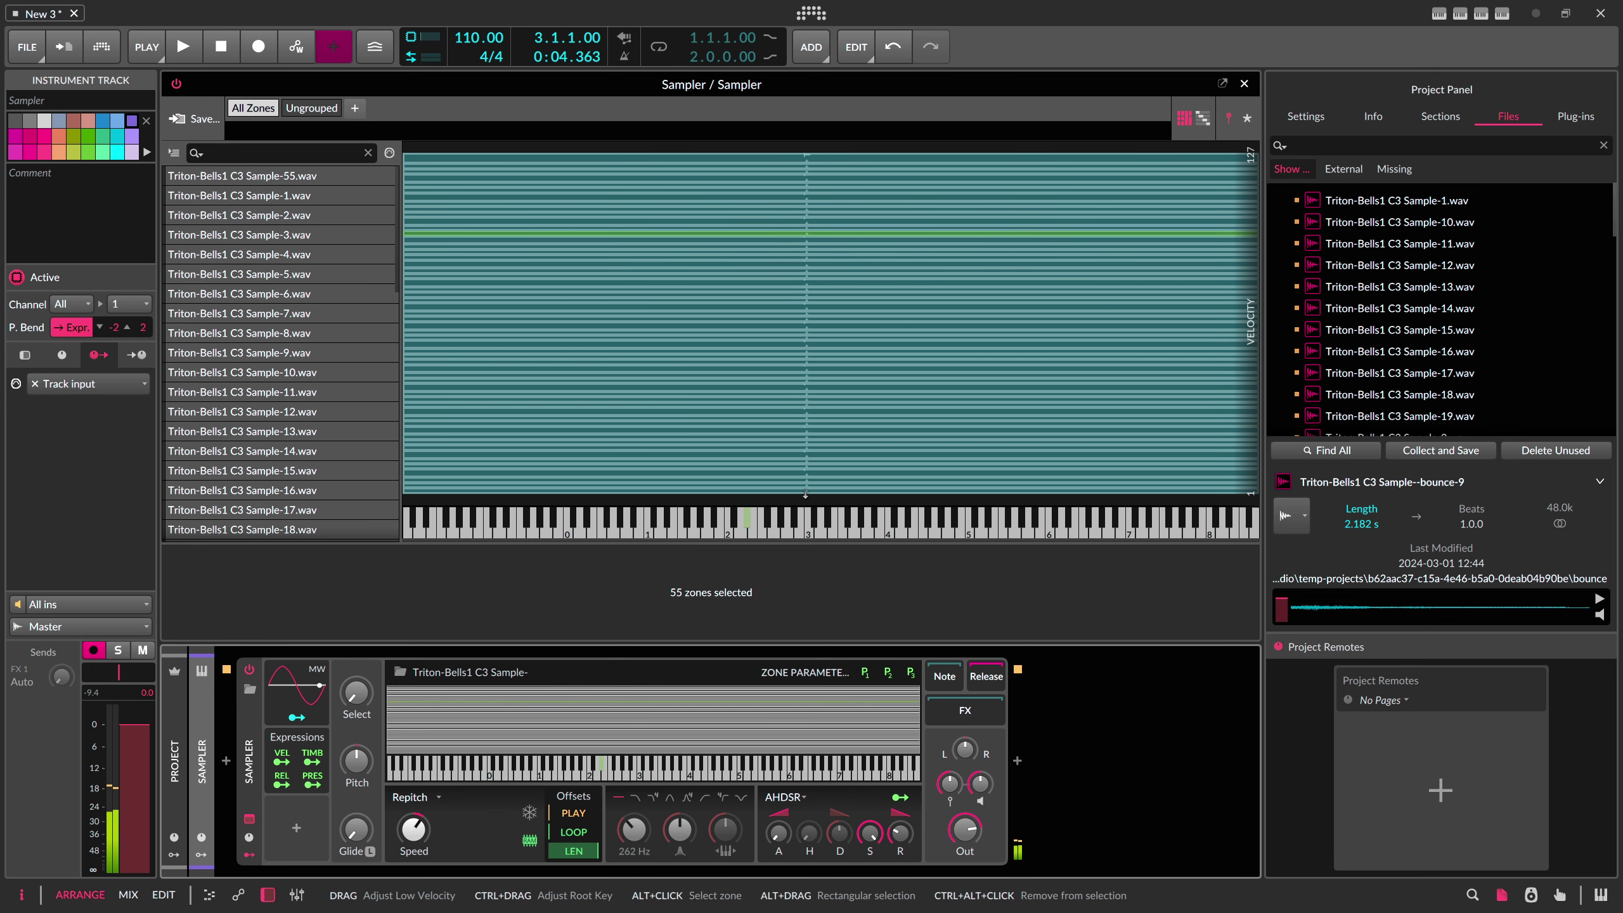
pyautogui.click(1243, 83)
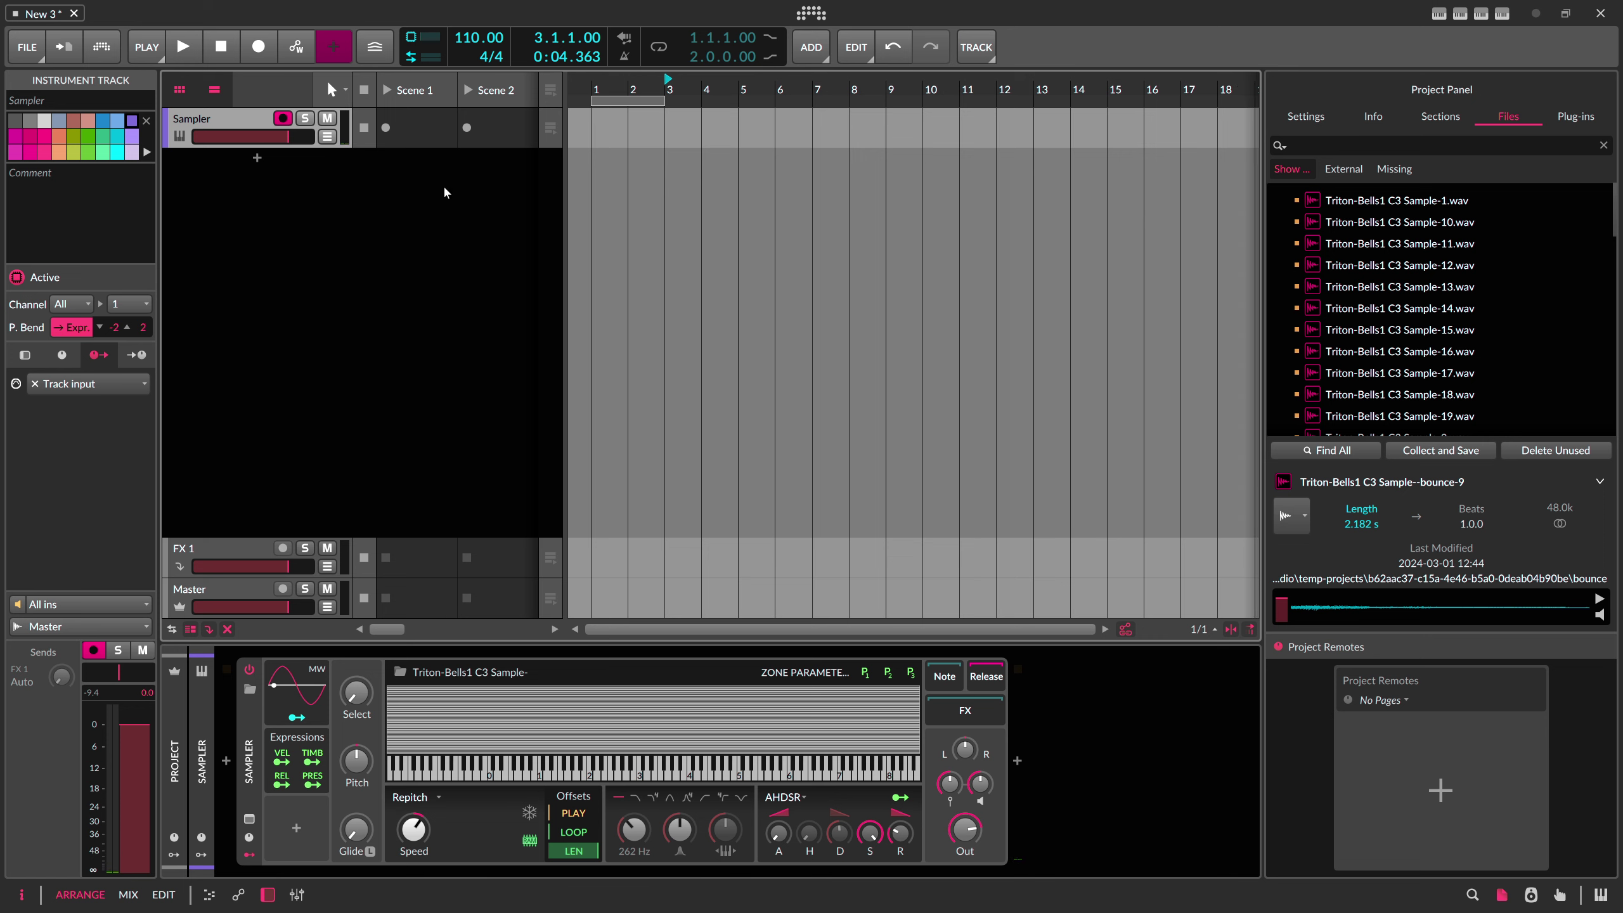
# Step: Set the project tempo to 85 BPM and the playback start to bar 1
pyautogui.doubleClick(471, 39)
pyautogui.write('85 BPM')
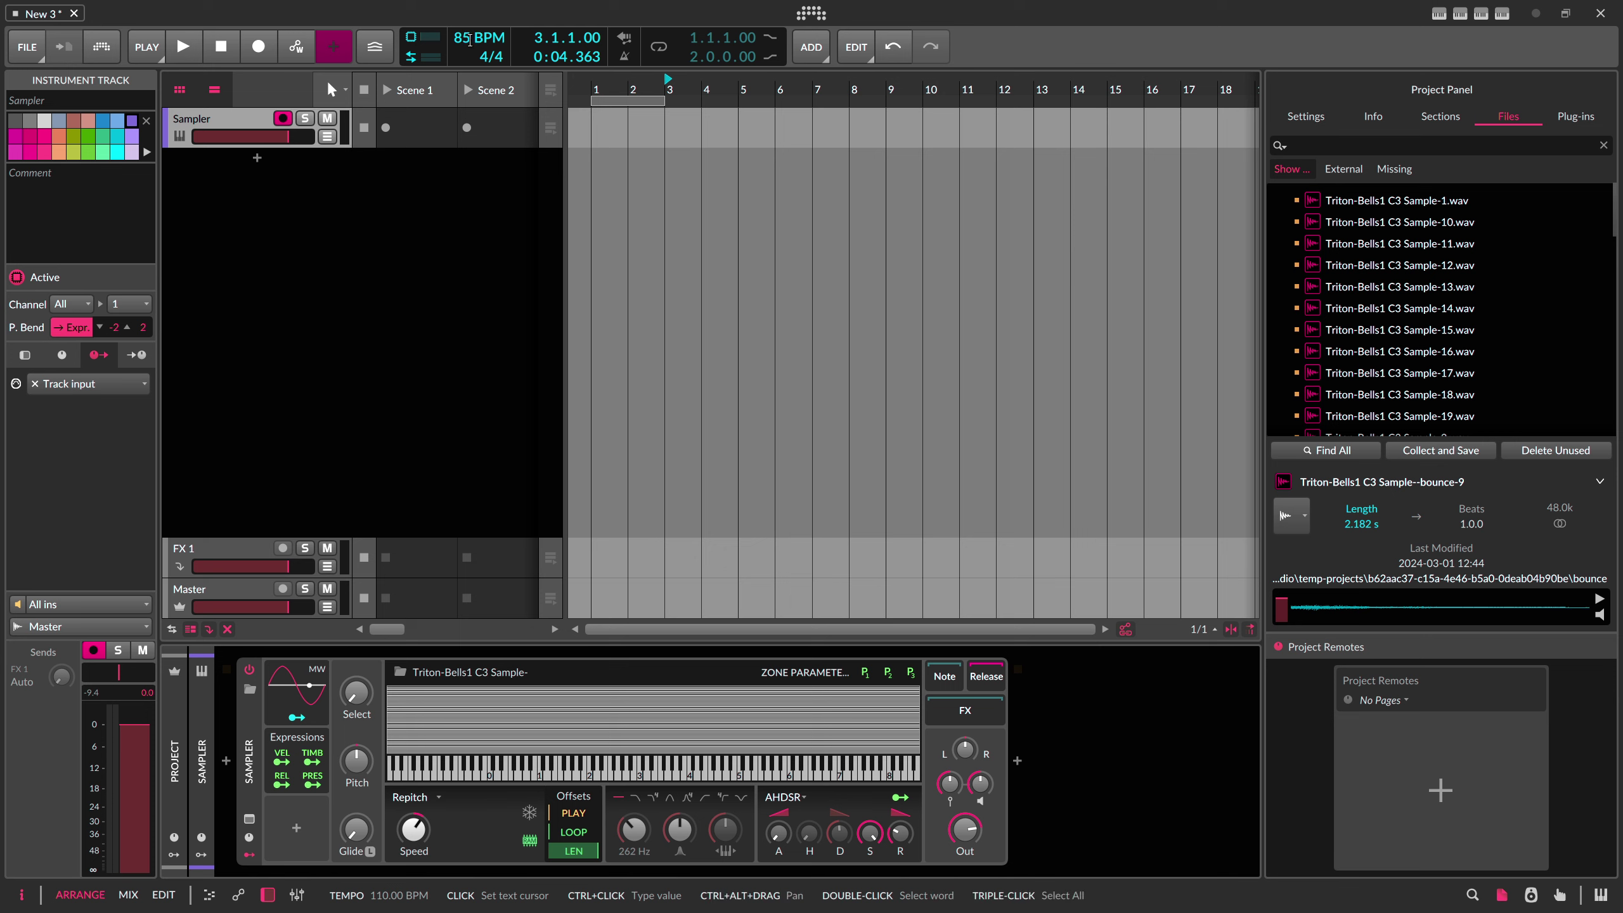
pyautogui.press('Return')
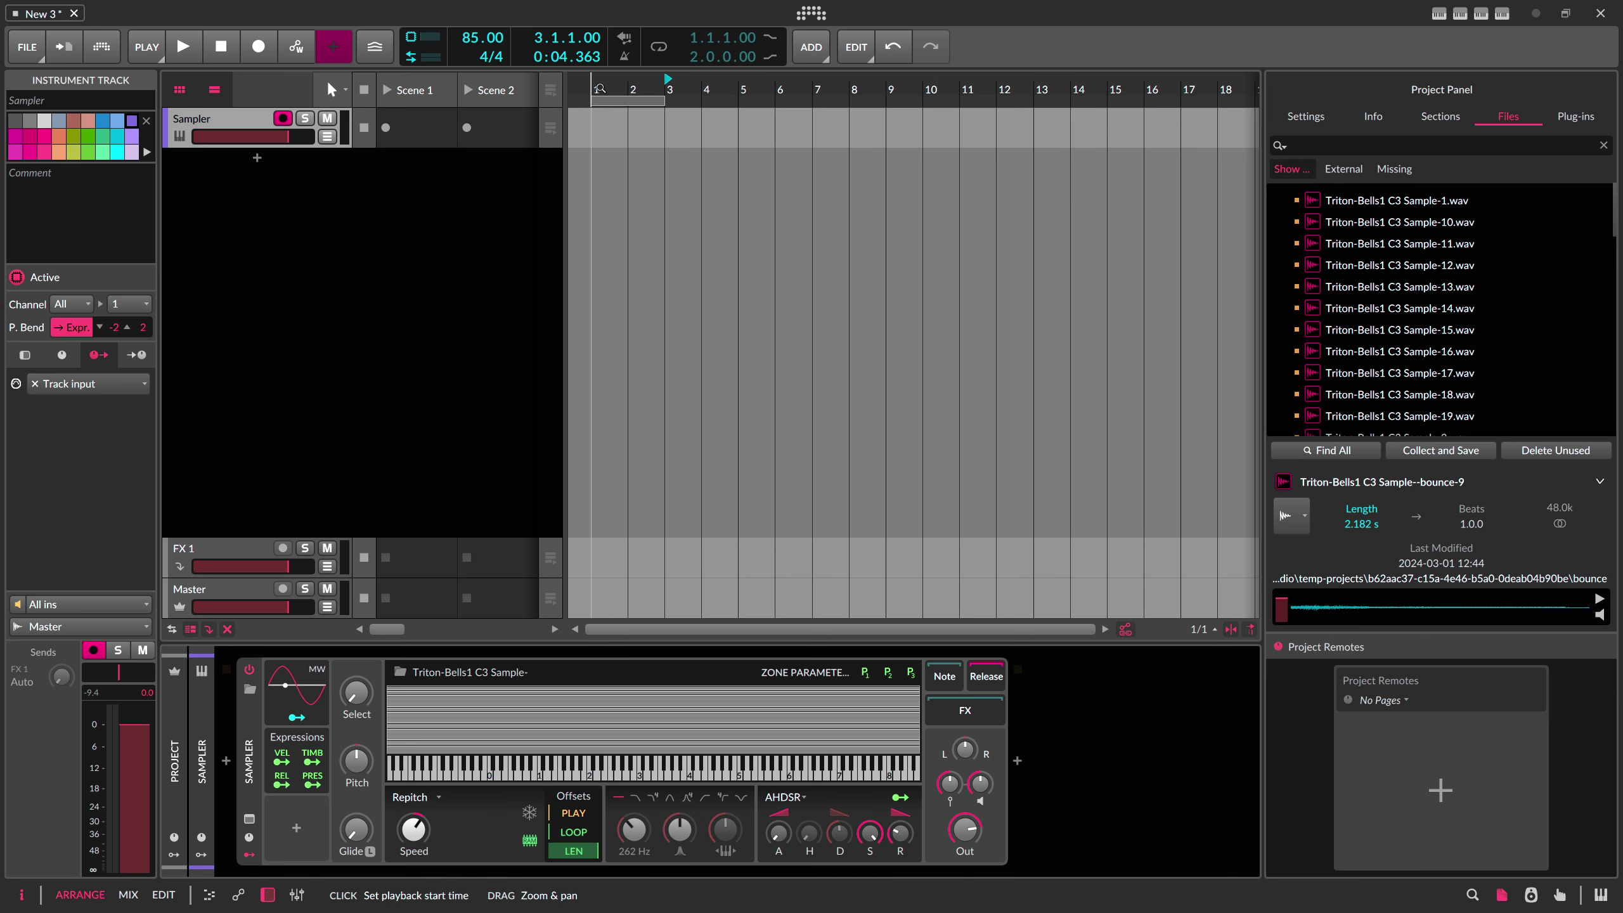
pyautogui.click(593, 83)
# Step: Insert a Note Grid device in front of the Sampler and open its grid editor
pyautogui.click(227, 761)
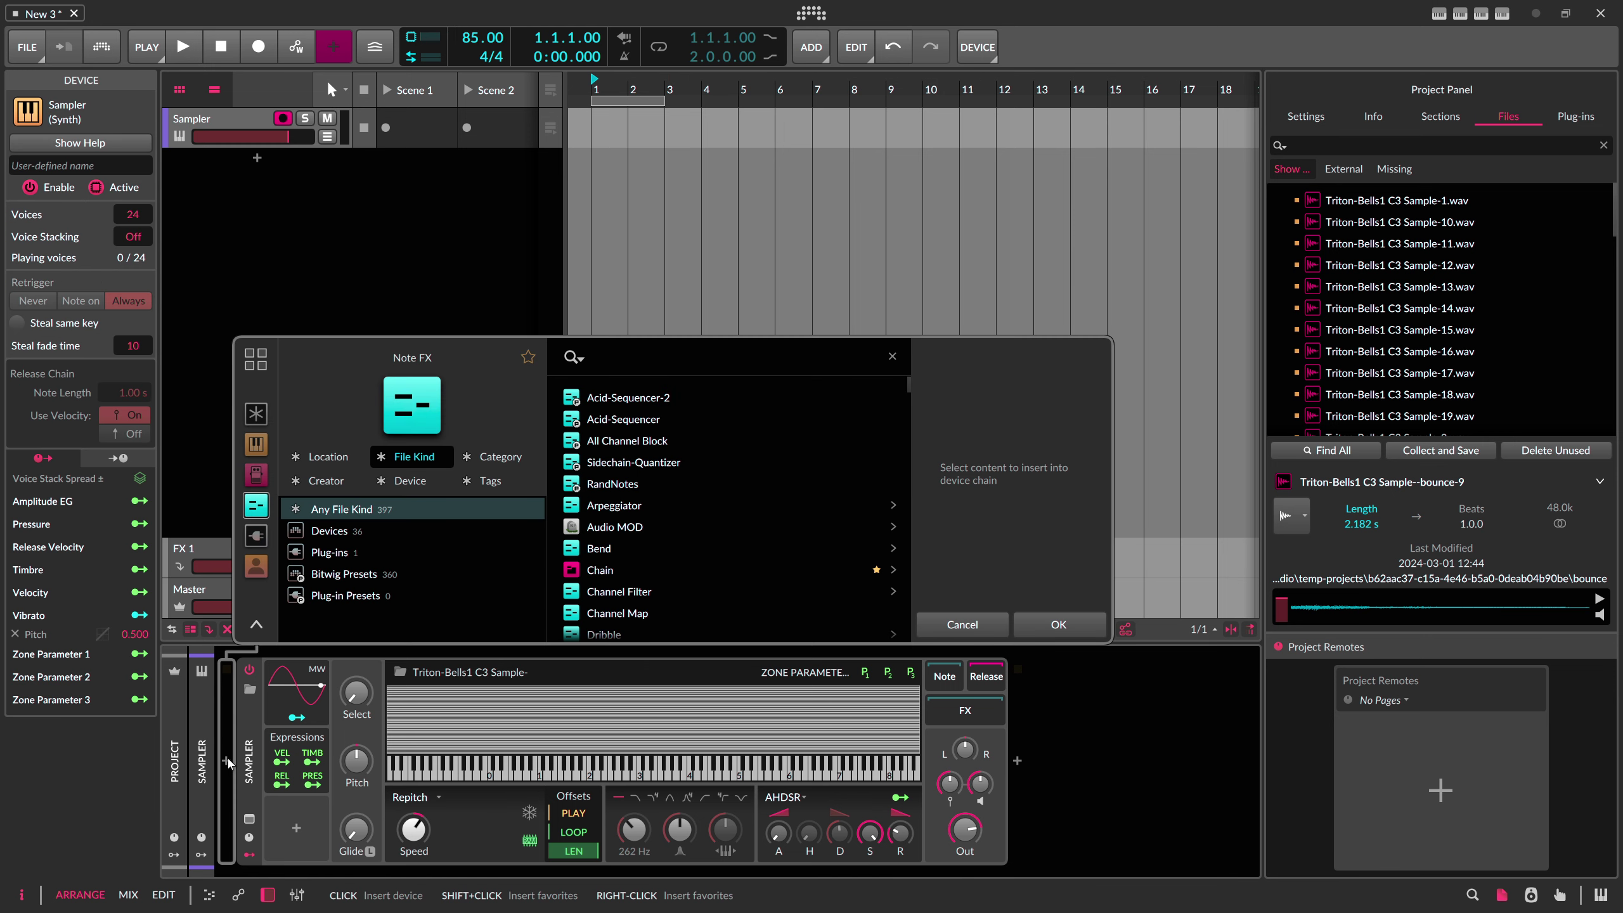
pyautogui.write('n')
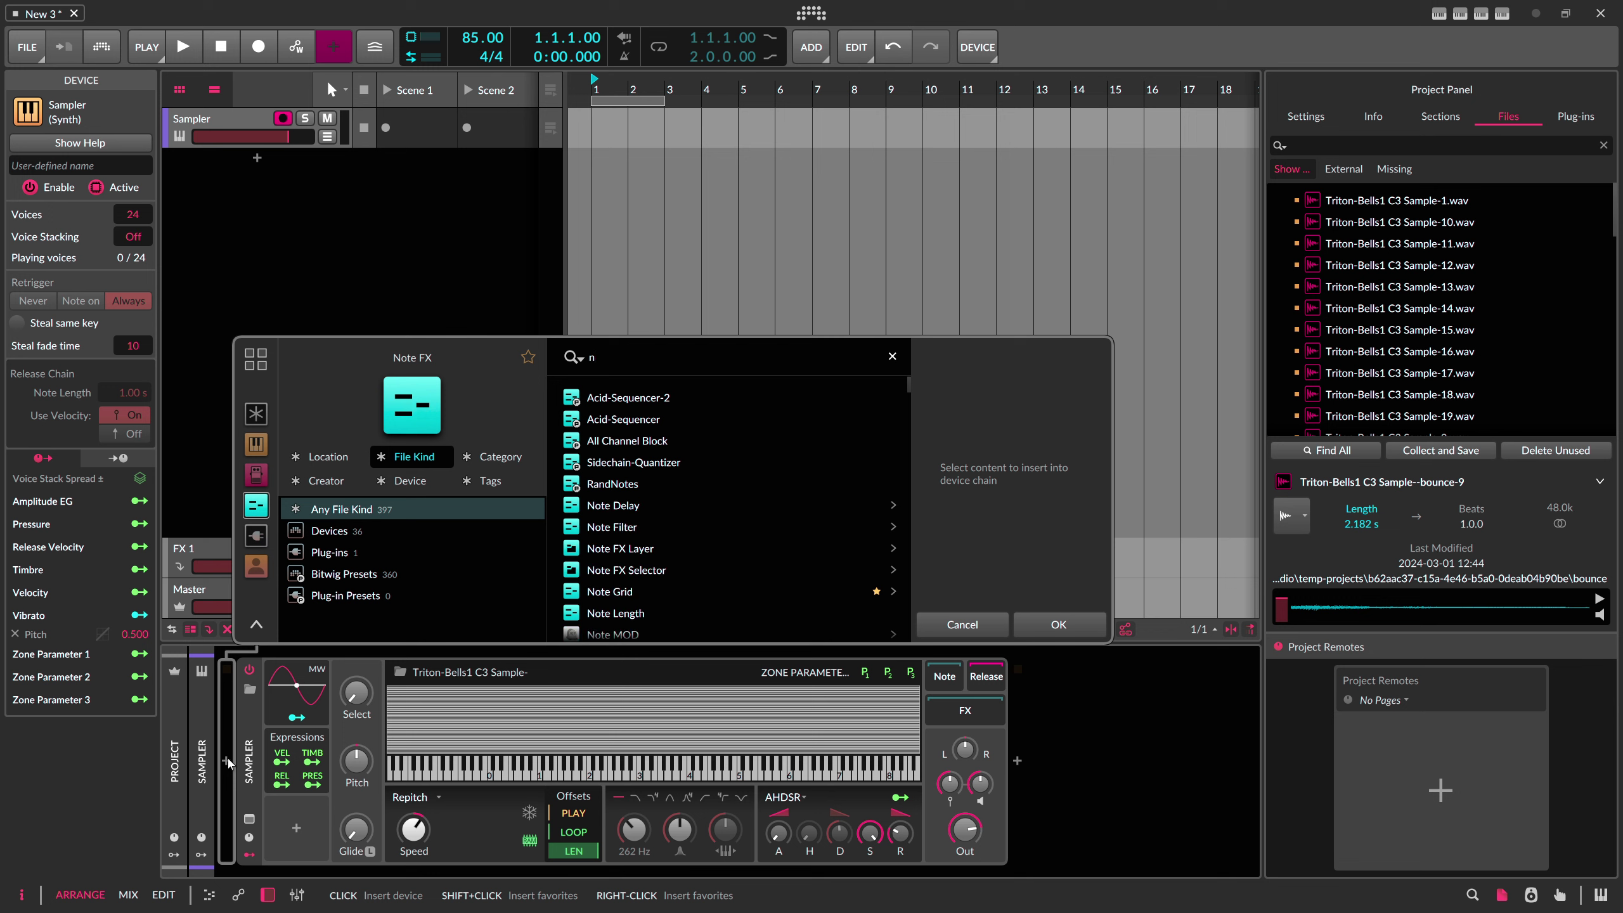
pyautogui.write('ote g')
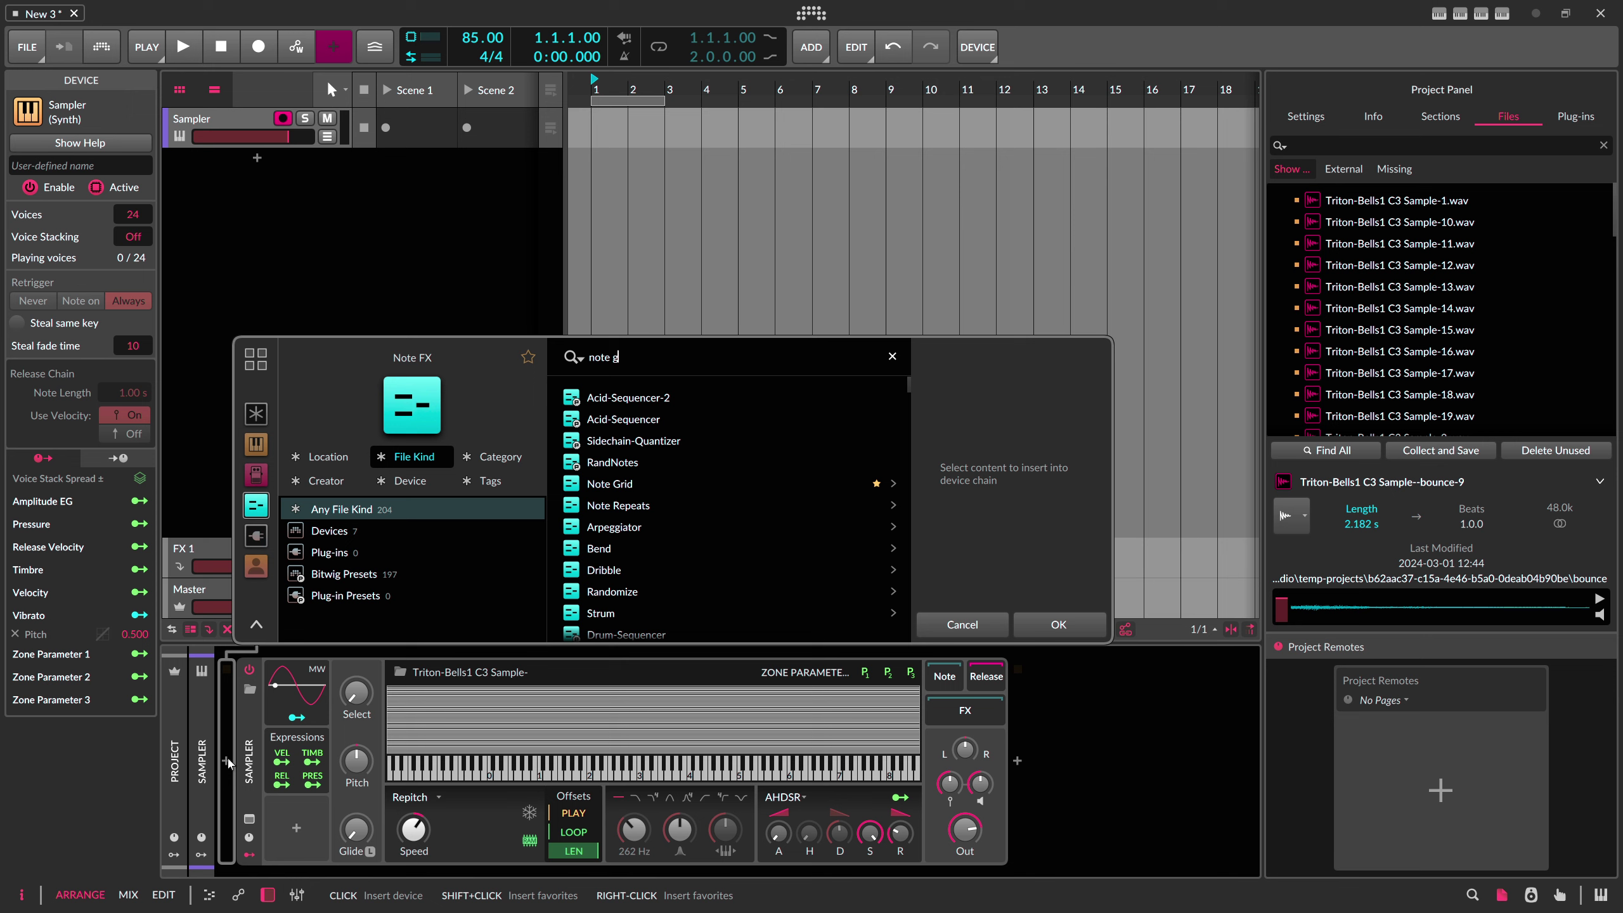
pyautogui.write('rid')
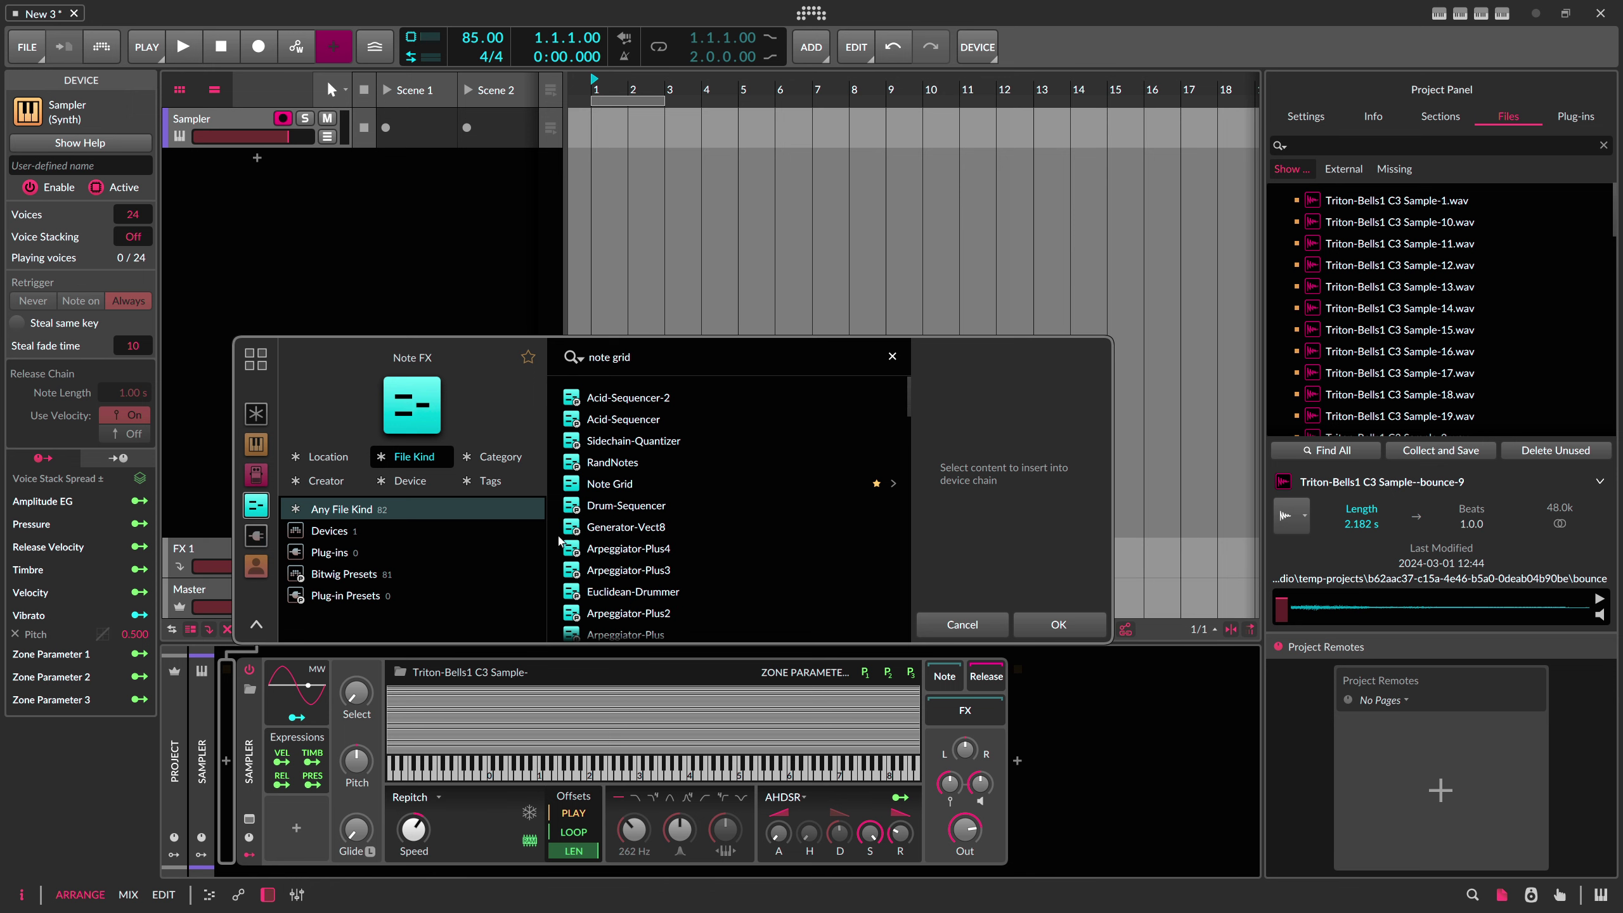
pyautogui.doubleClick(602, 485)
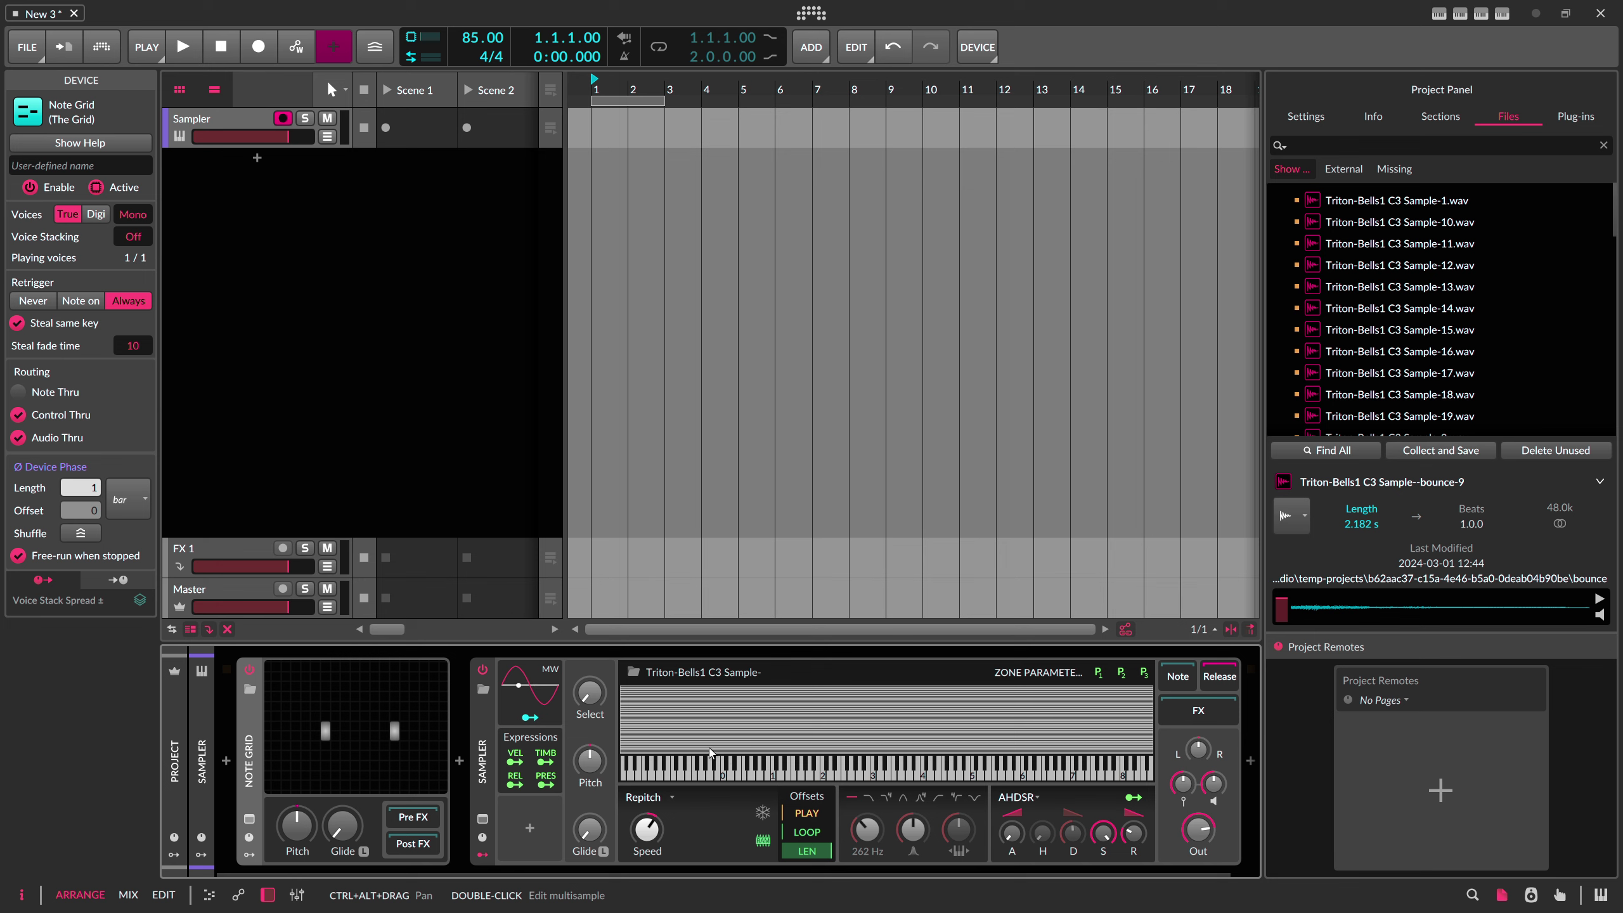
pyautogui.click(532, 740)
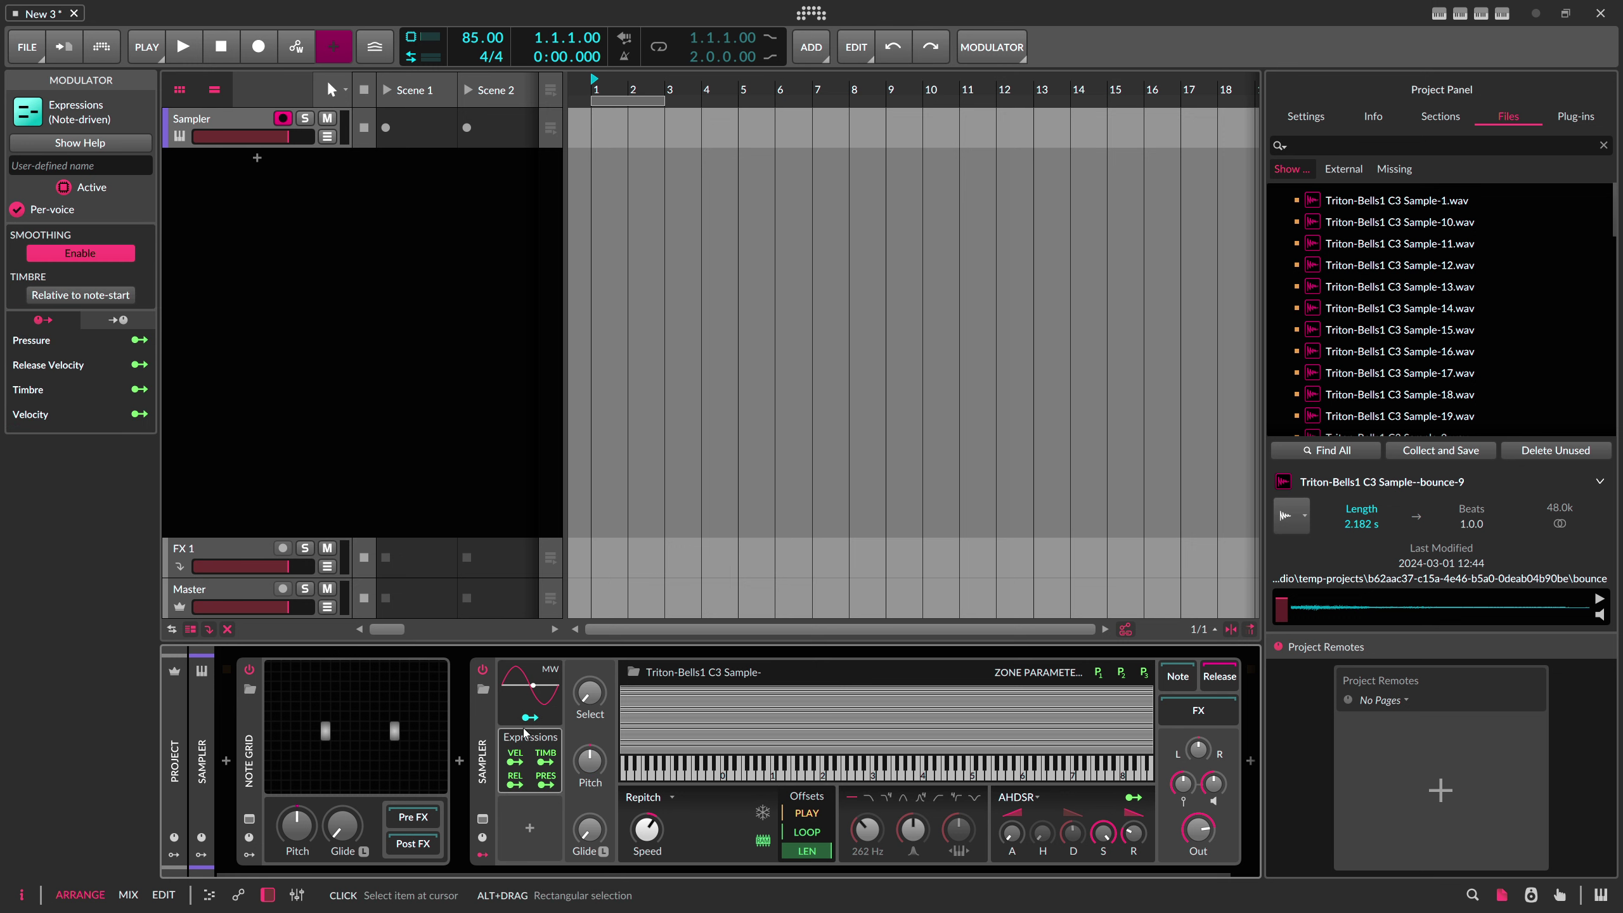
pyautogui.click(388, 700)
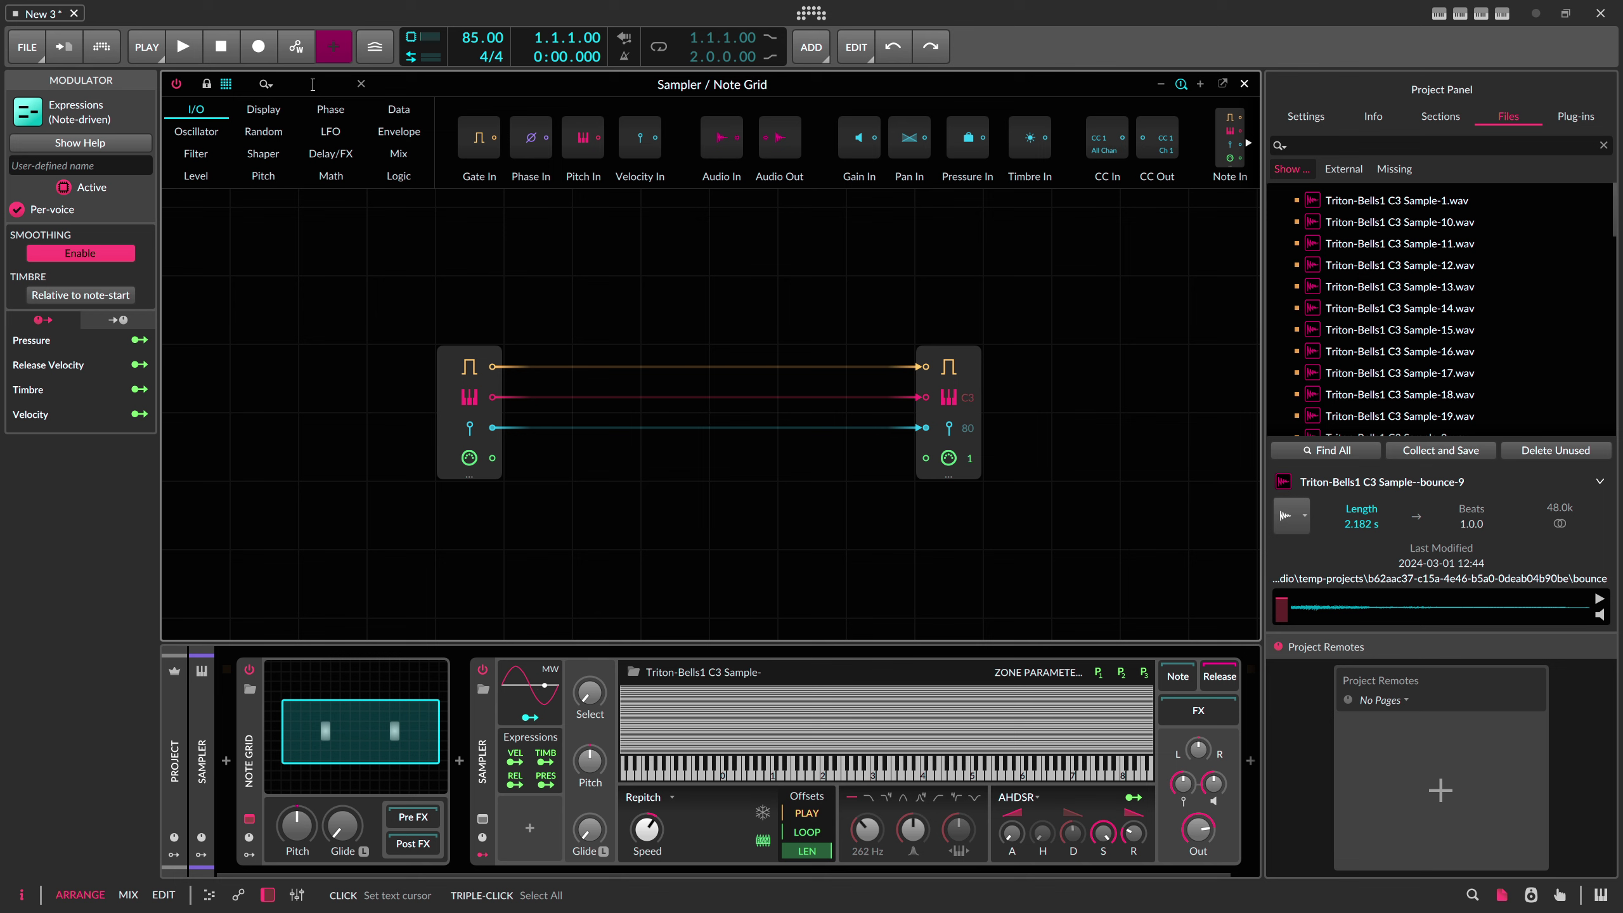
# Step: Add a Transport module feeding a Triggers module, with device phase off and N set to 1
pyautogui.write('trans')
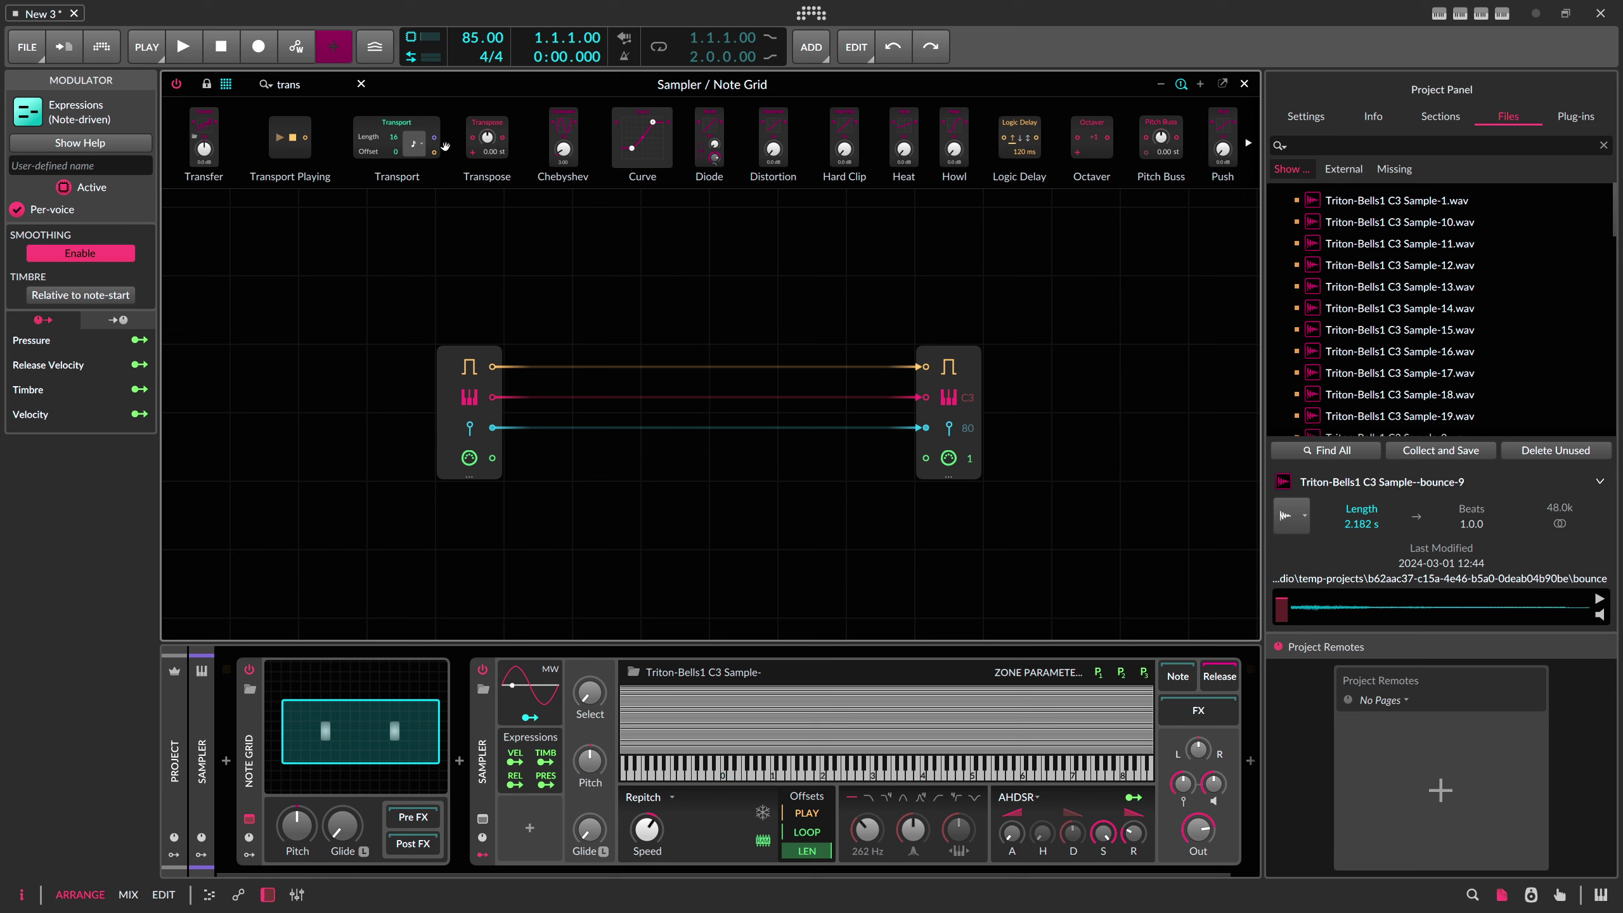
pyautogui.moveTo(396, 138); pyautogui.dragTo(491, 256)
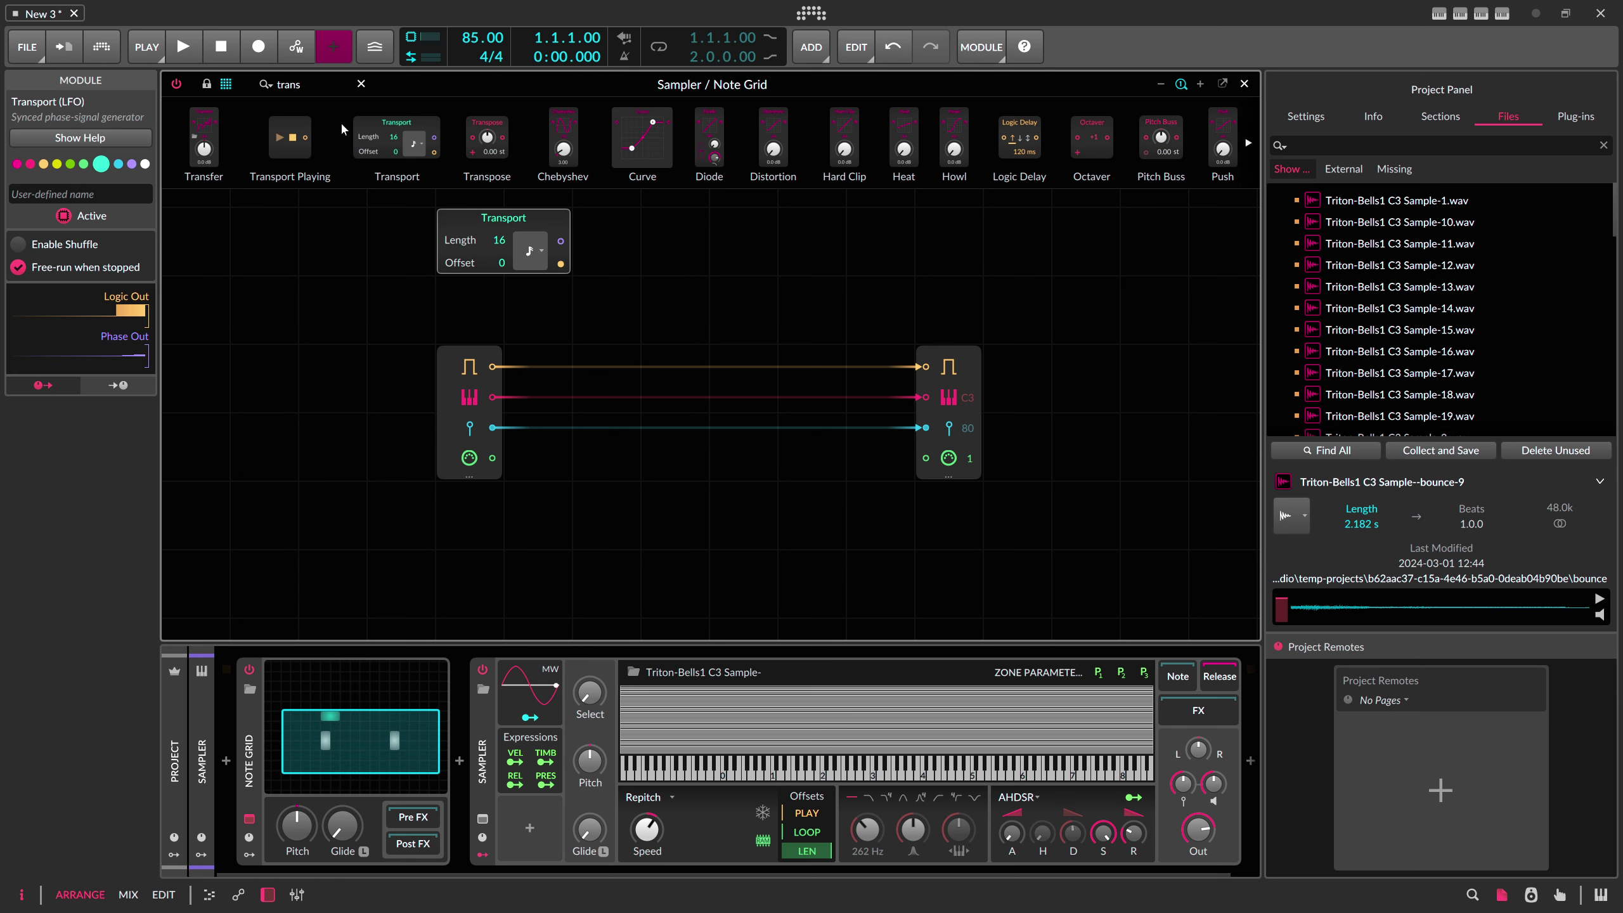
pyautogui.press('BackSpace')
pyautogui.press('BackSpace')
pyautogui.press('BackSpace')
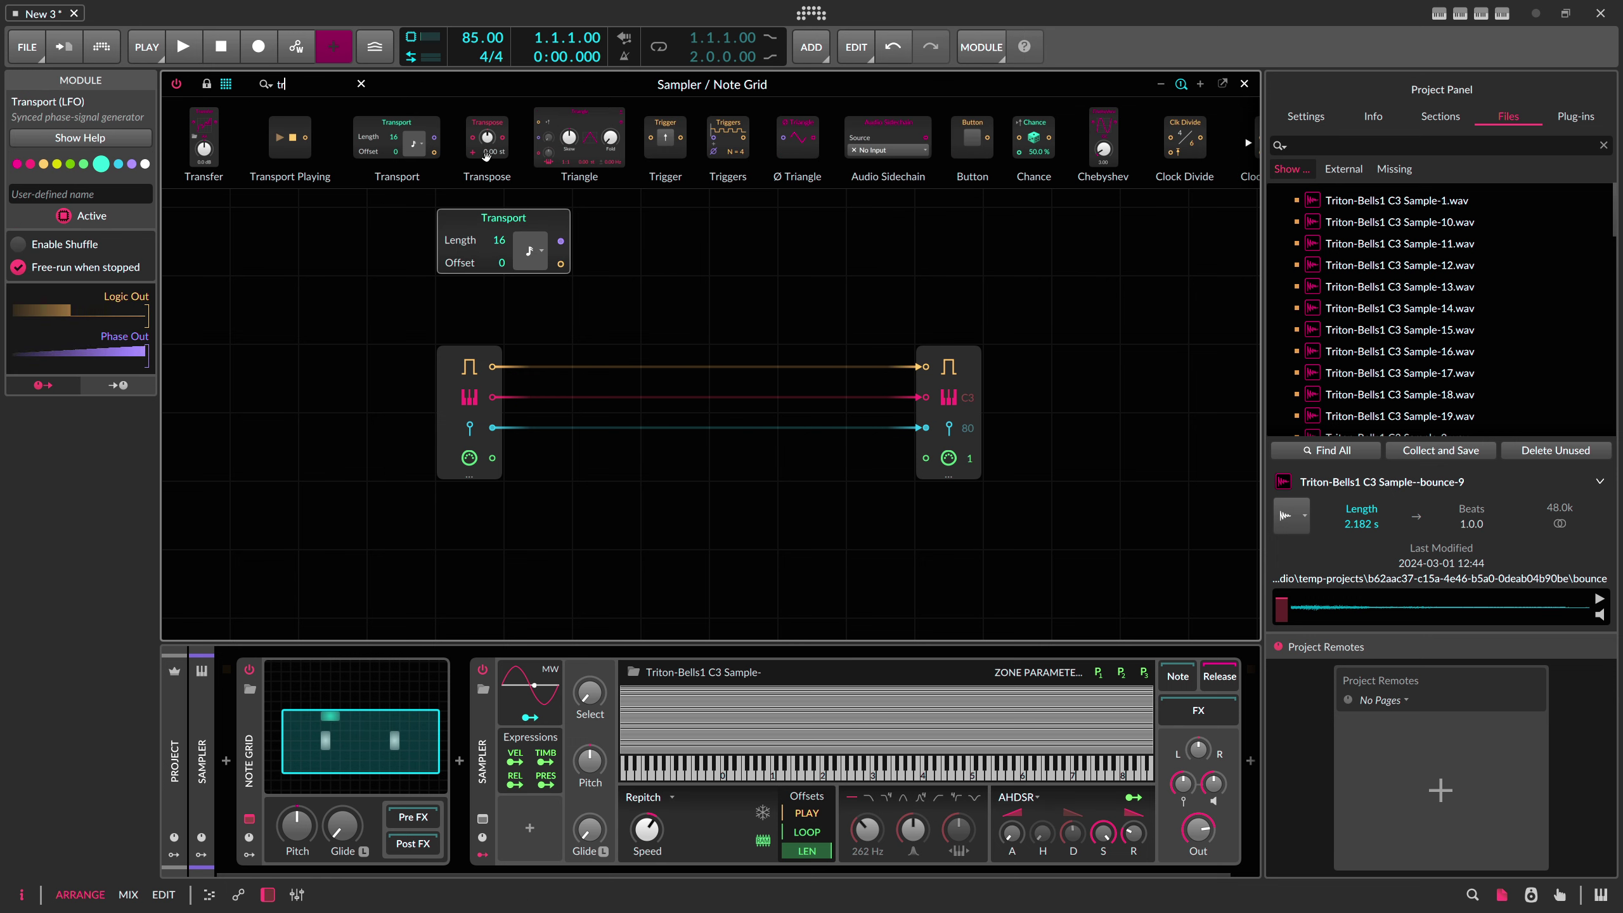
pyautogui.moveTo(568, 244); pyautogui.dragTo(566, 244)
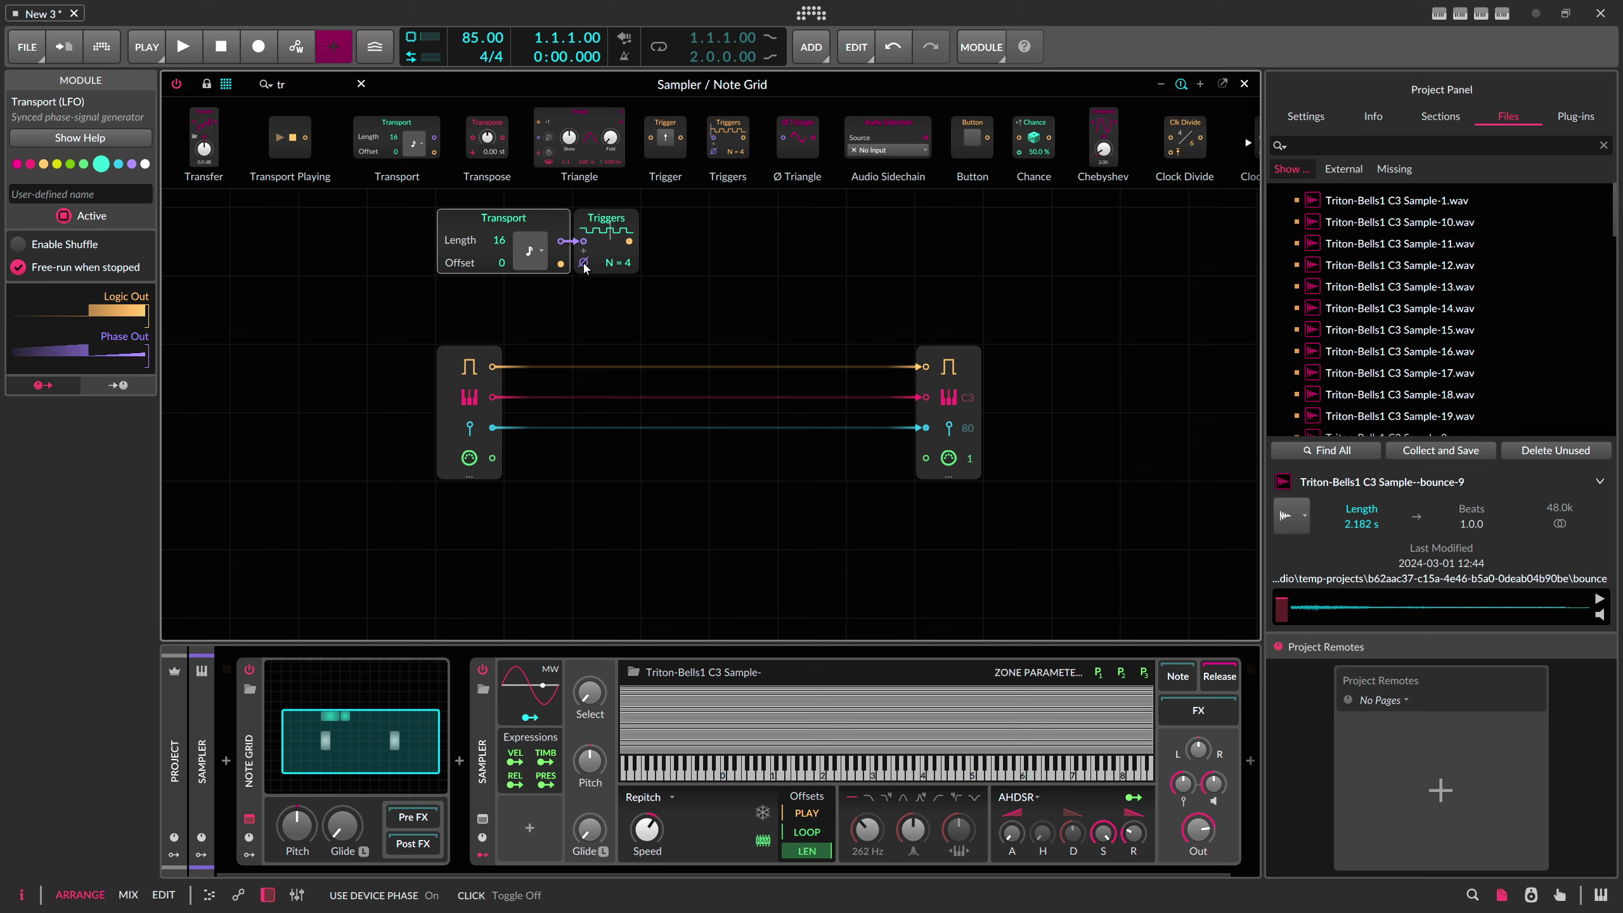
pyautogui.moveTo(617, 264); pyautogui.dragTo(530, 351)
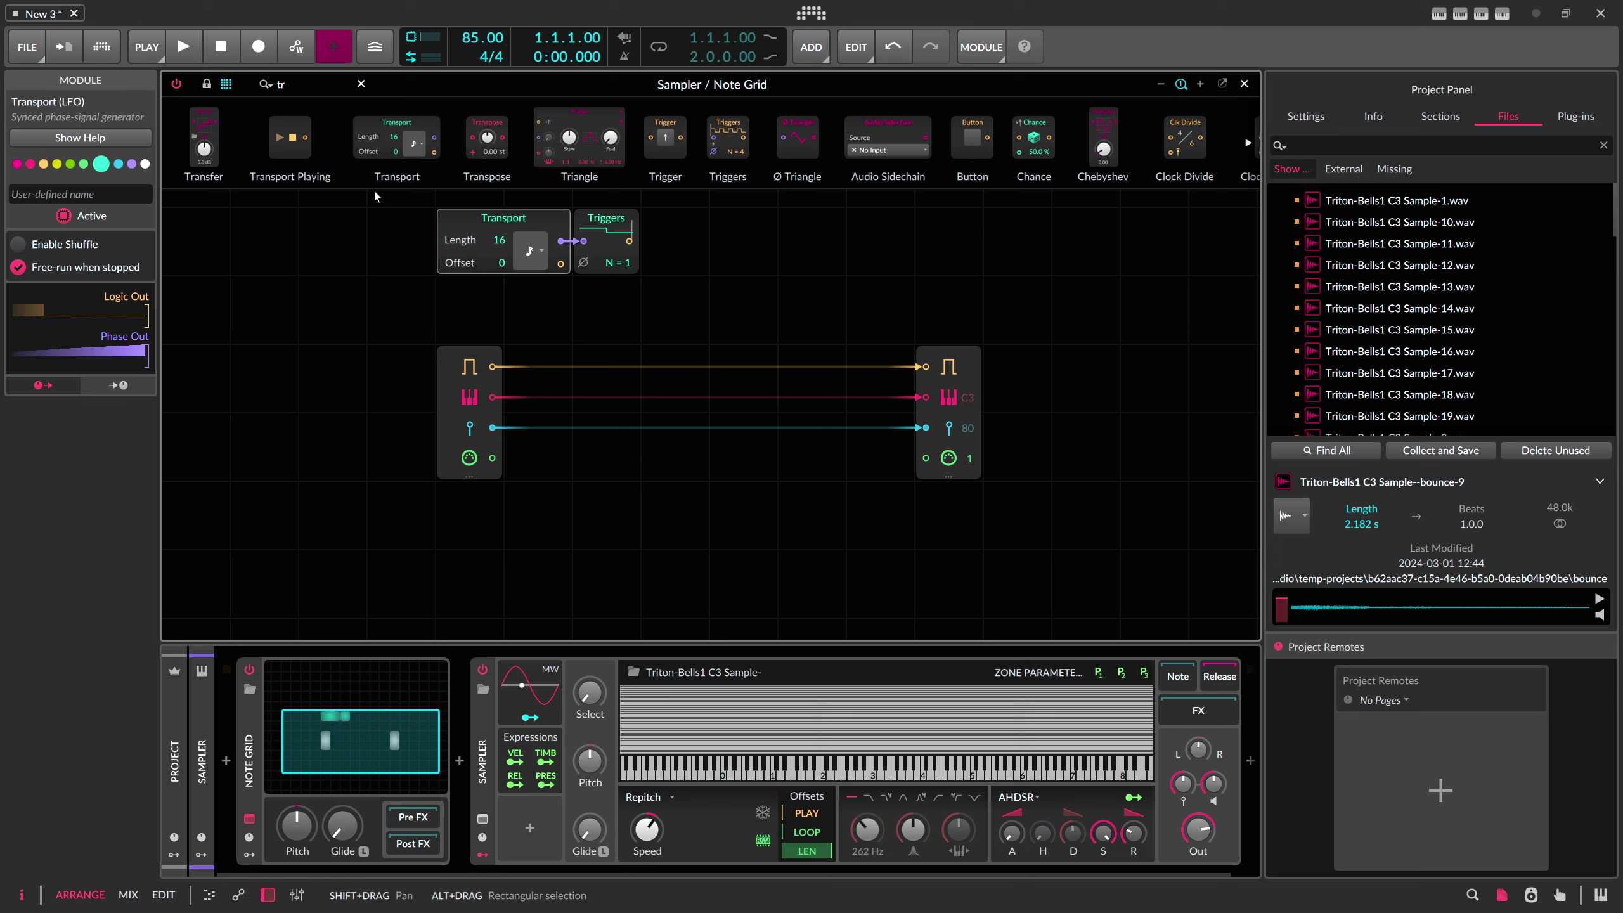
pyautogui.moveTo(629, 242); pyautogui.dragTo(891, 337)
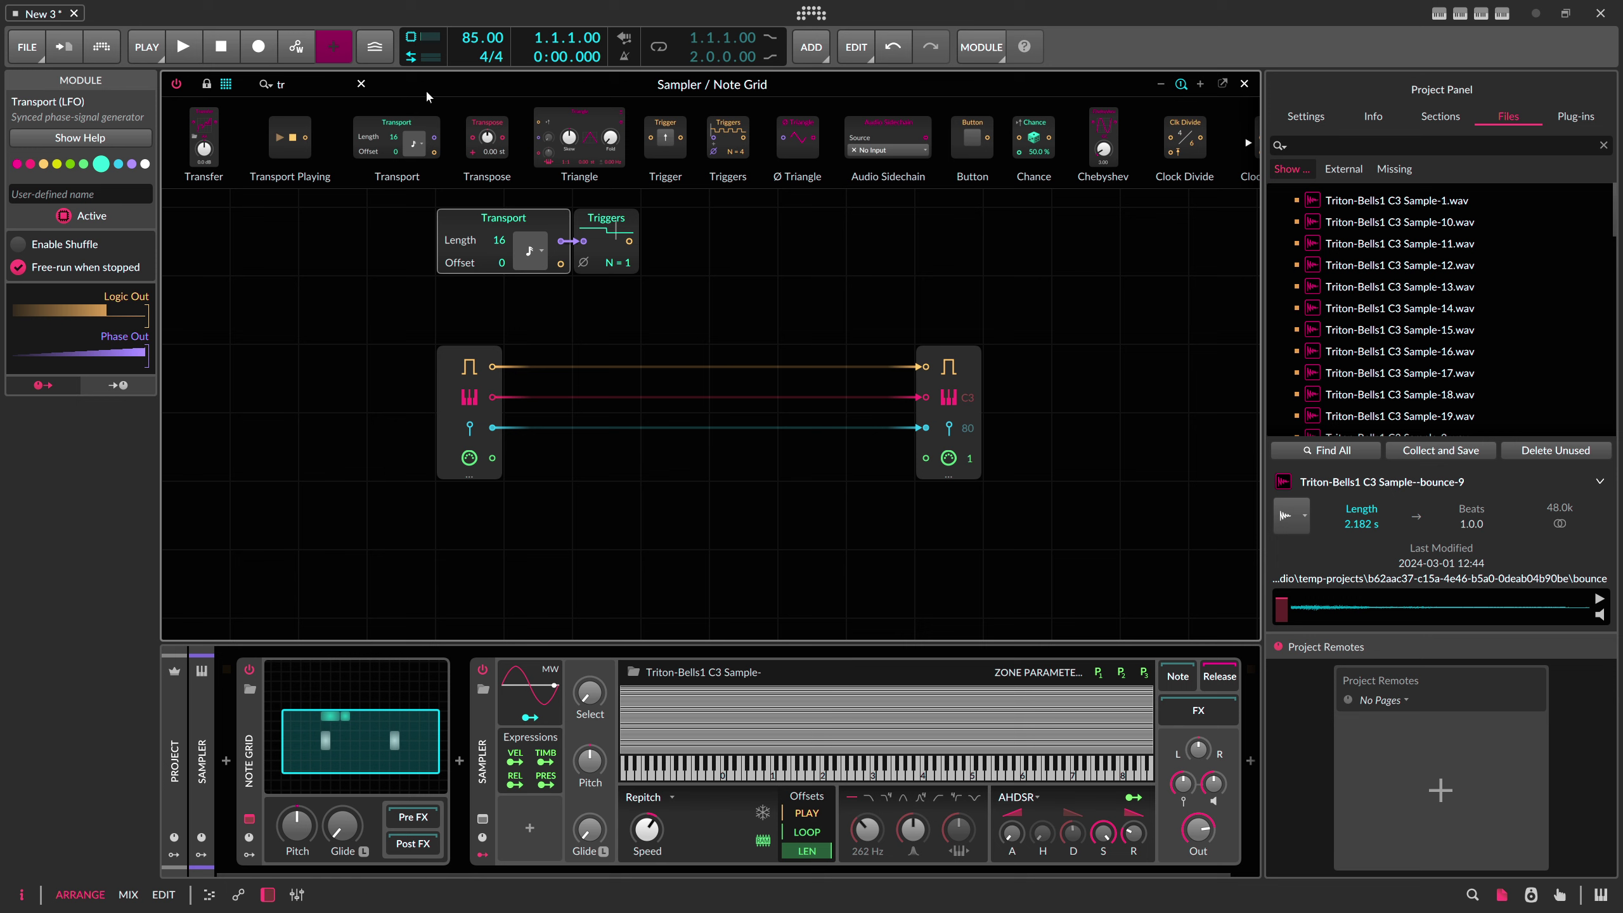
# Step: Add a Dice module triggered by Triggers and connect its output to the note output's velocity
pyautogui.moveTo(307, 86); pyautogui.dragTo(214, 92)
pyautogui.write('dice')
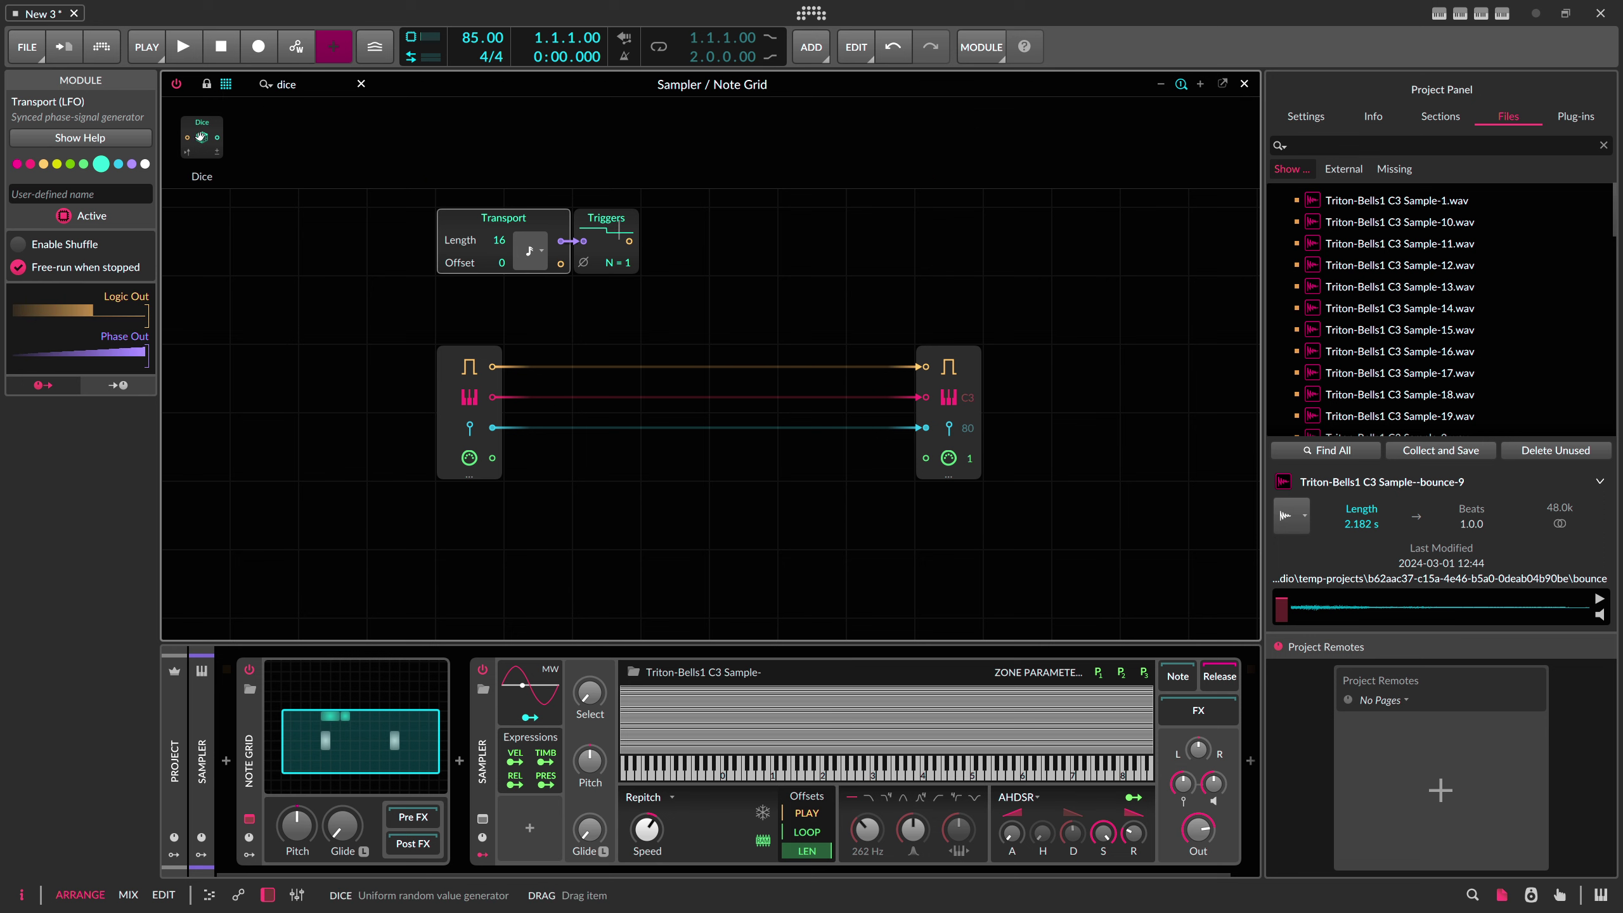
pyautogui.moveTo(201, 137); pyautogui.dragTo(605, 310)
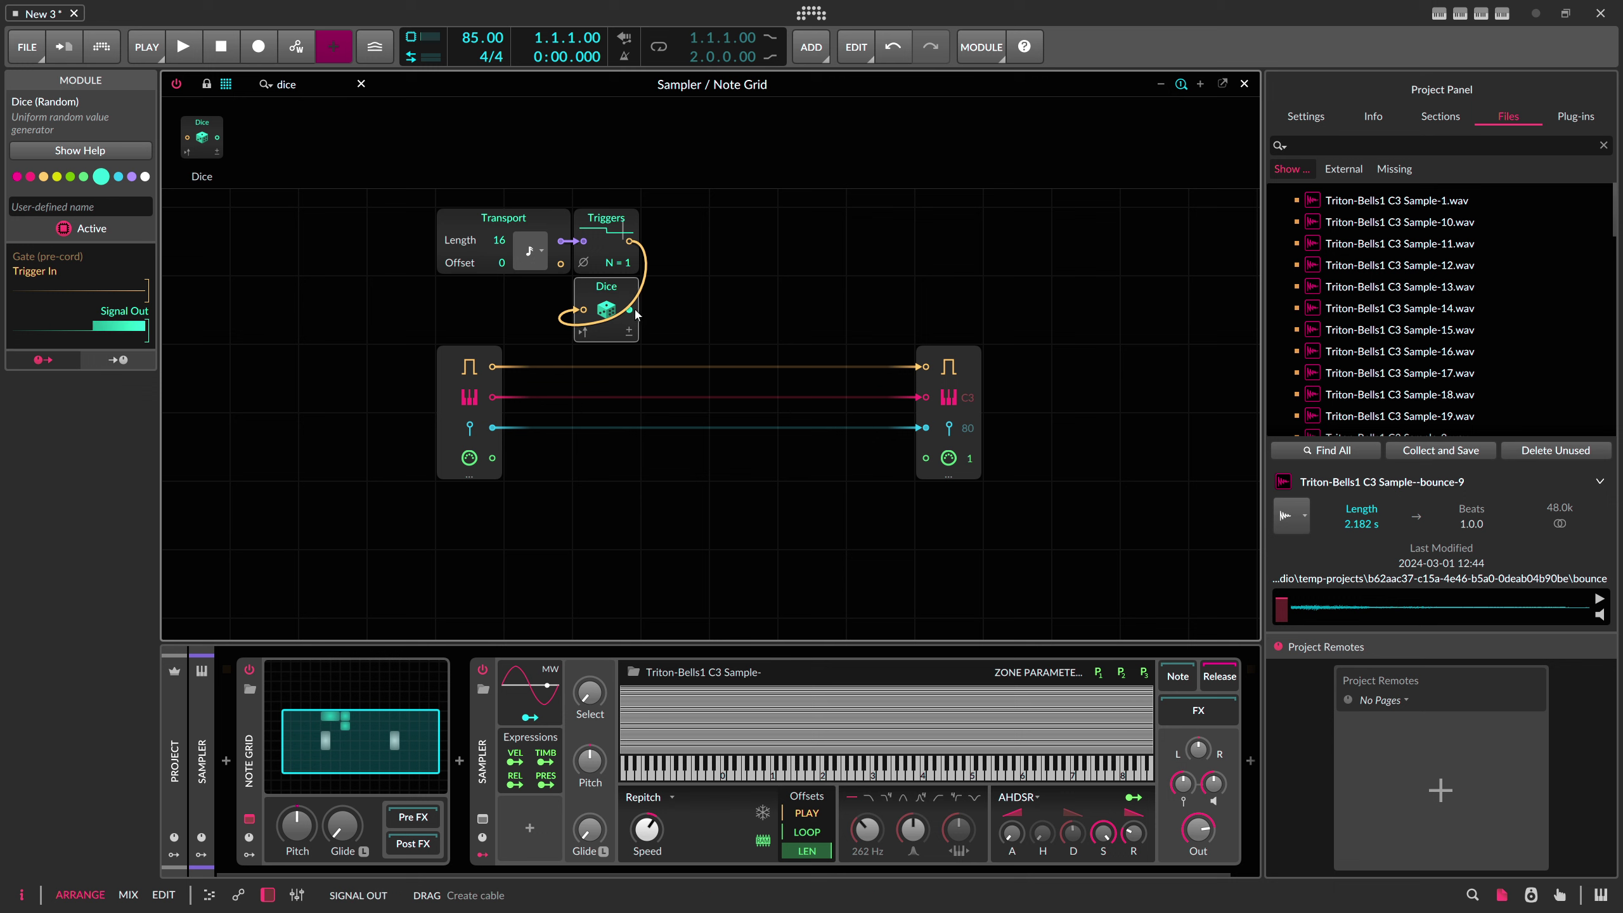
pyautogui.moveTo(633, 310); pyautogui.dragTo(922, 433)
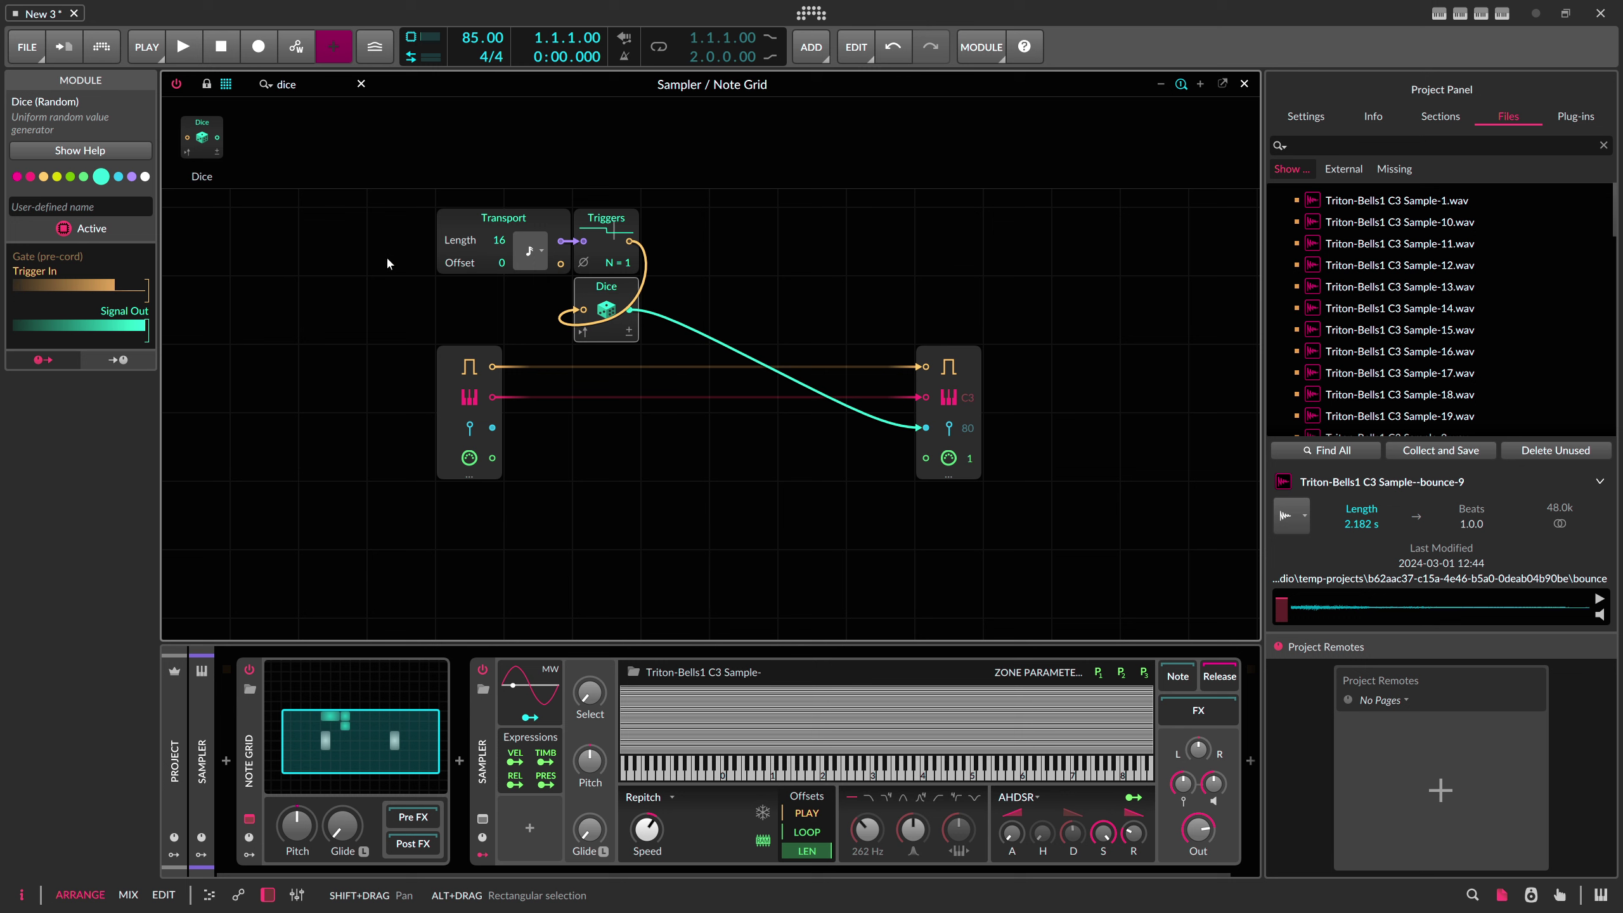
# Step: Add a Value module to the Note Grid below the note input
pyautogui.click(308, 88)
pyautogui.write('value')
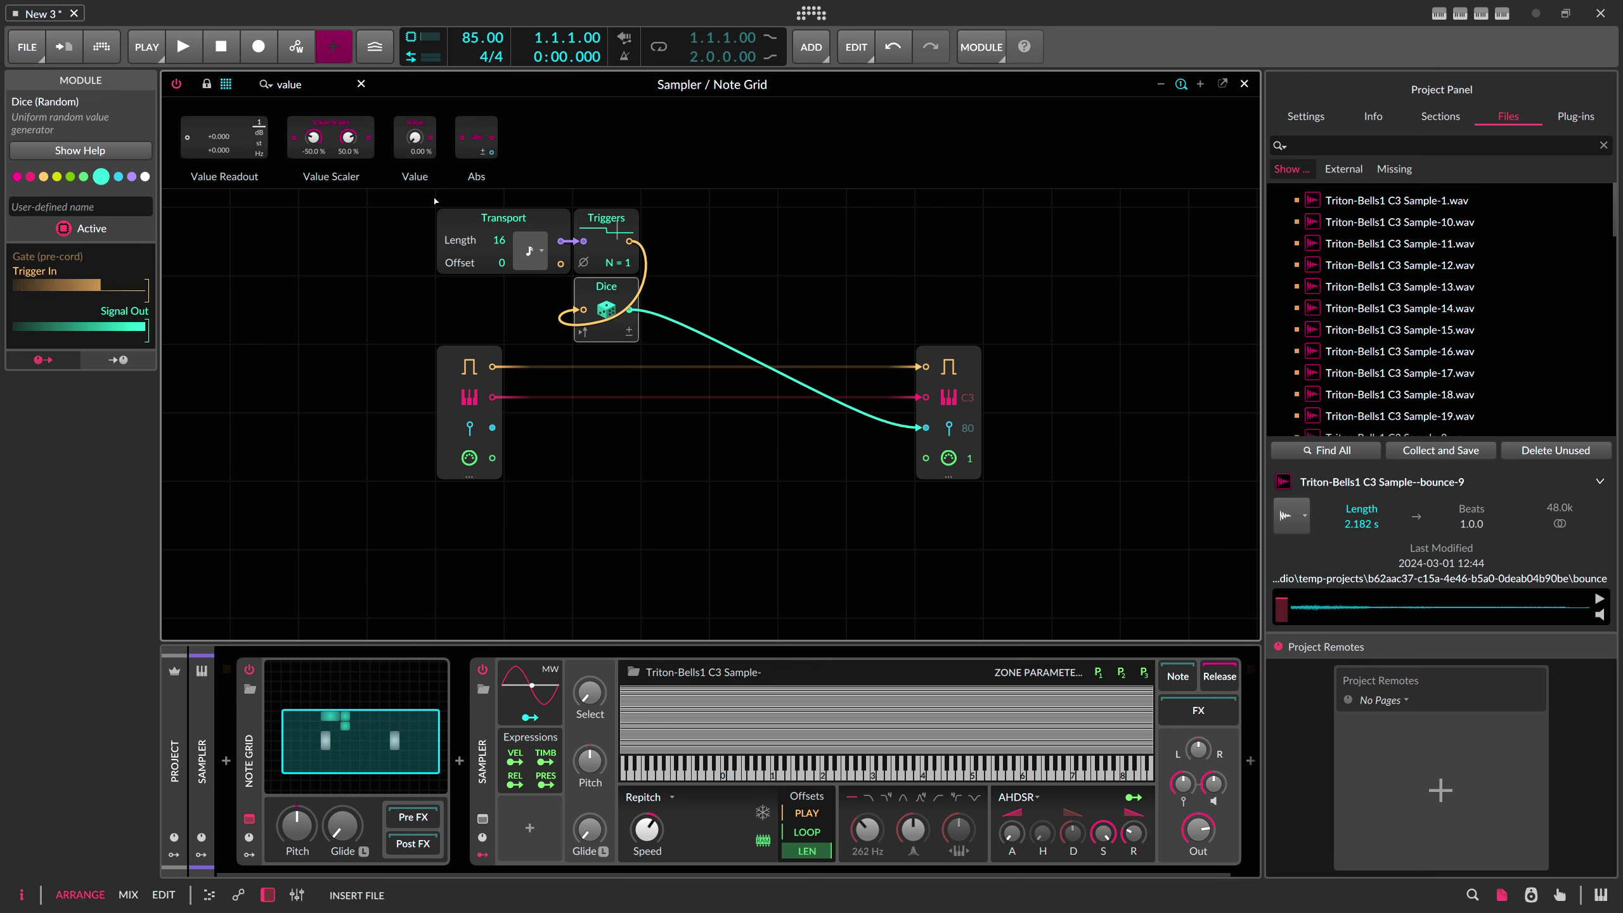
pyautogui.press('Return')
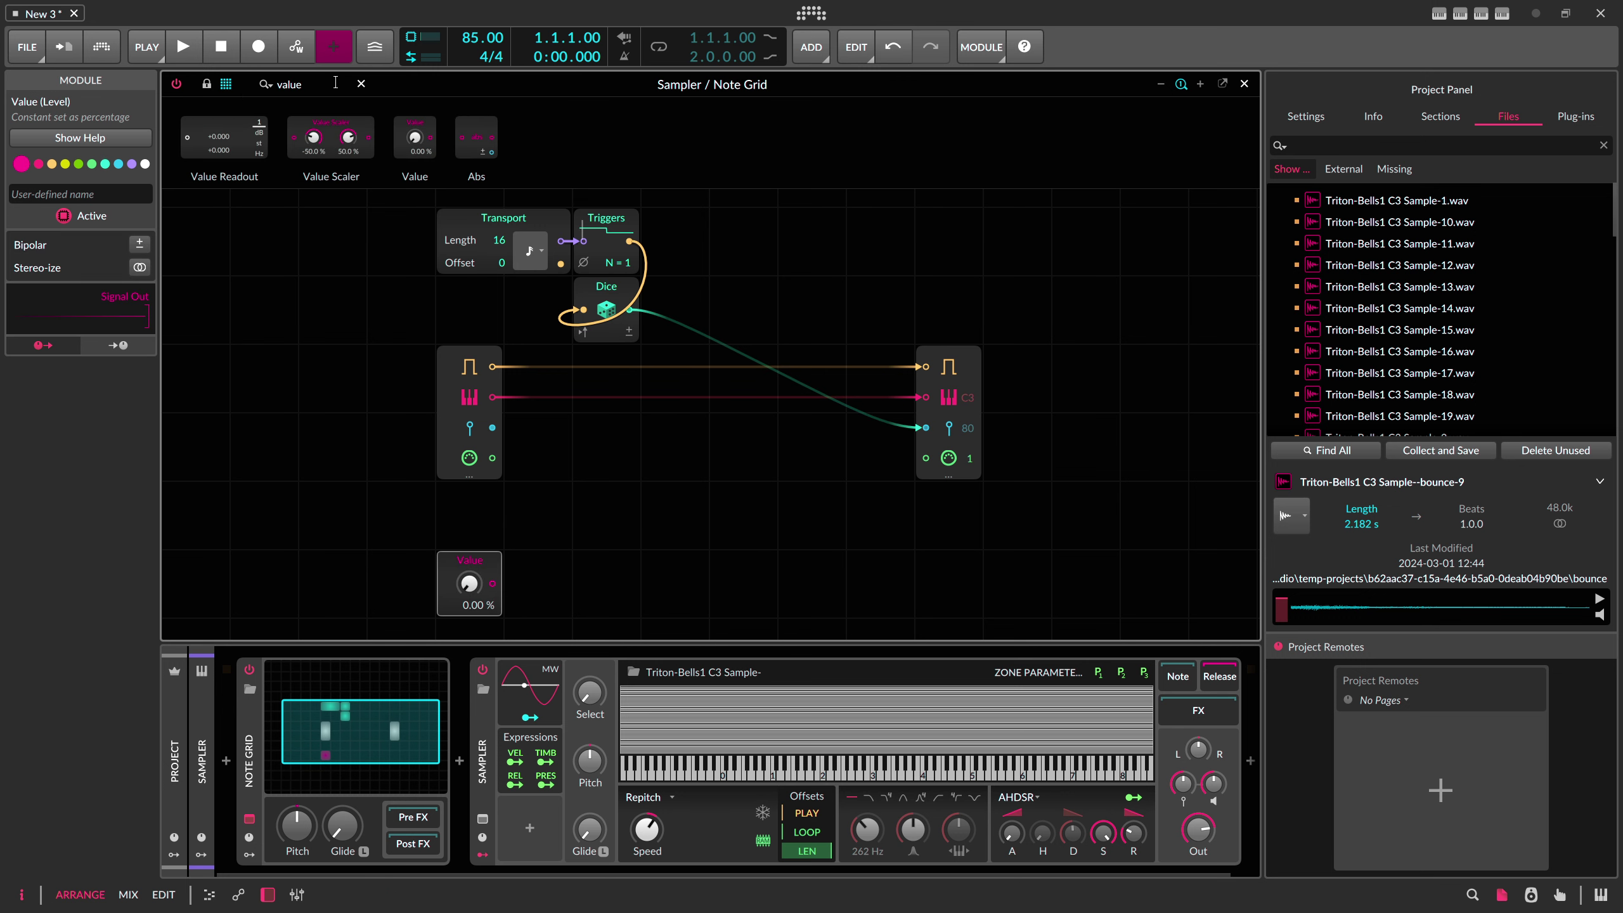
# Step: Add a Pitch Quantize after the Value, enable only F, B and the black keys, and connect it to the note output's pitch
pyautogui.write('quan')
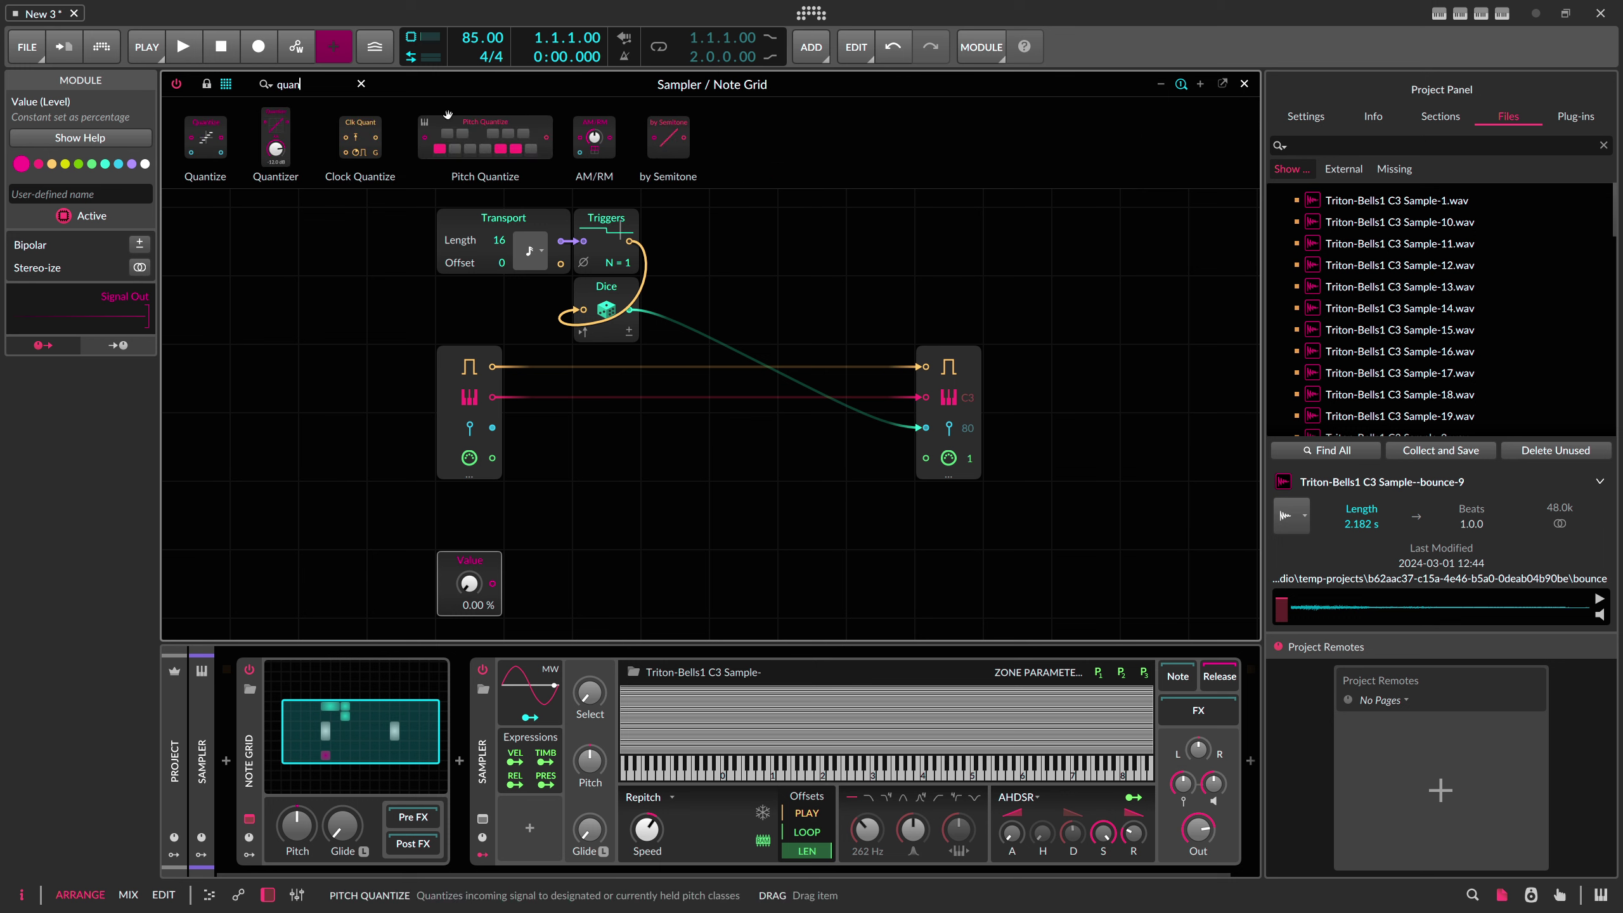
pyautogui.moveTo(467, 138); pyautogui.dragTo(563, 619)
pyautogui.click(573, 579)
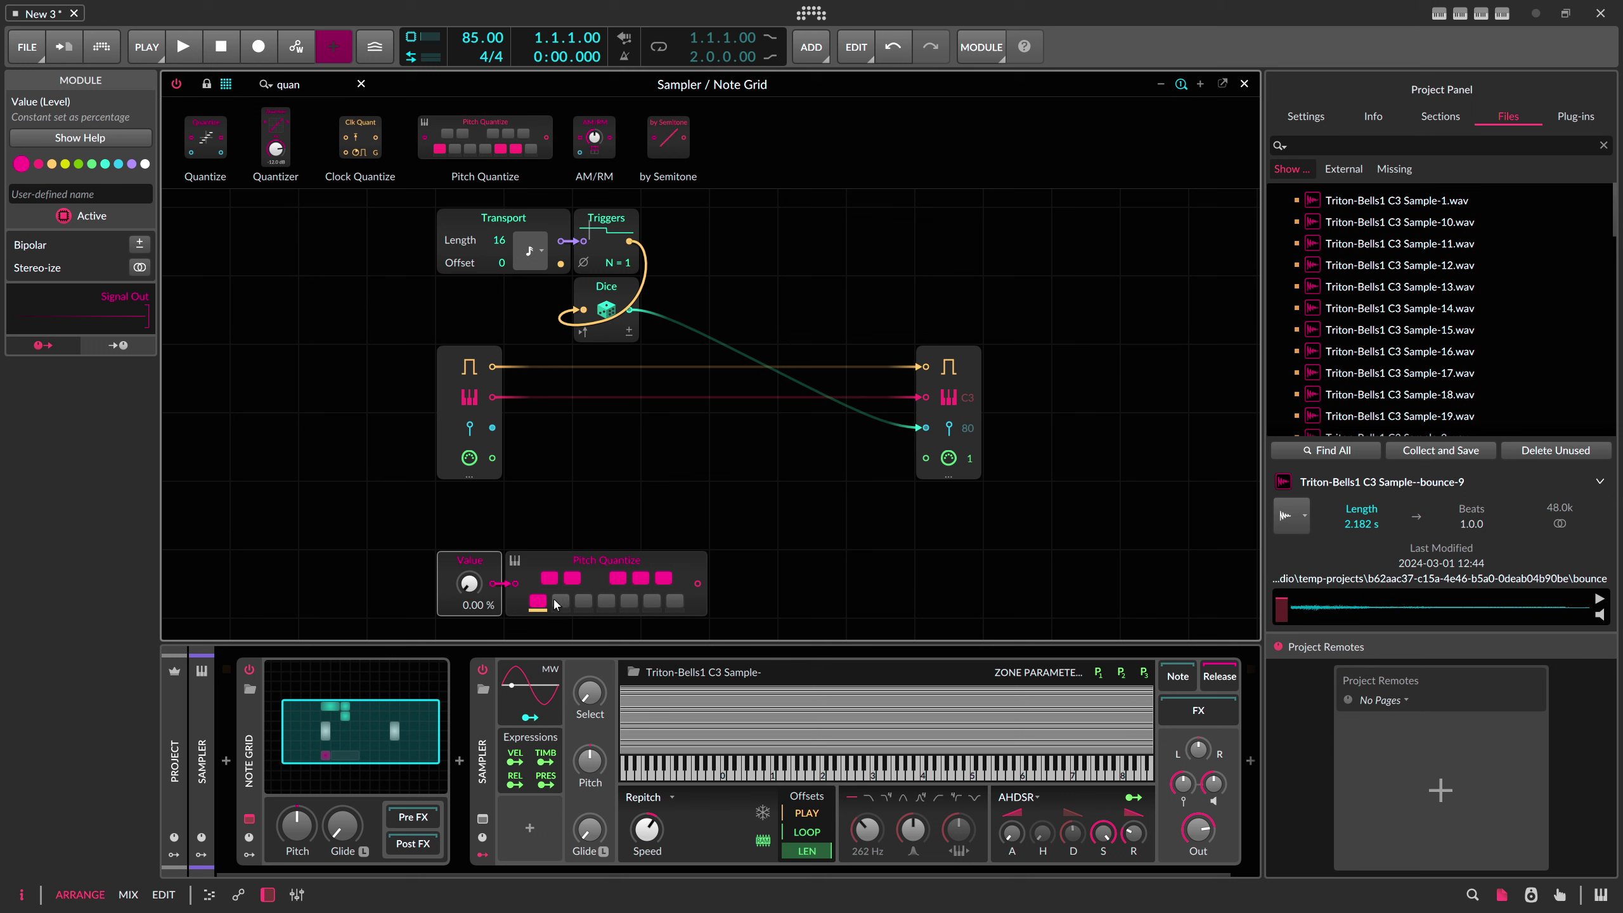
pyautogui.click(677, 599)
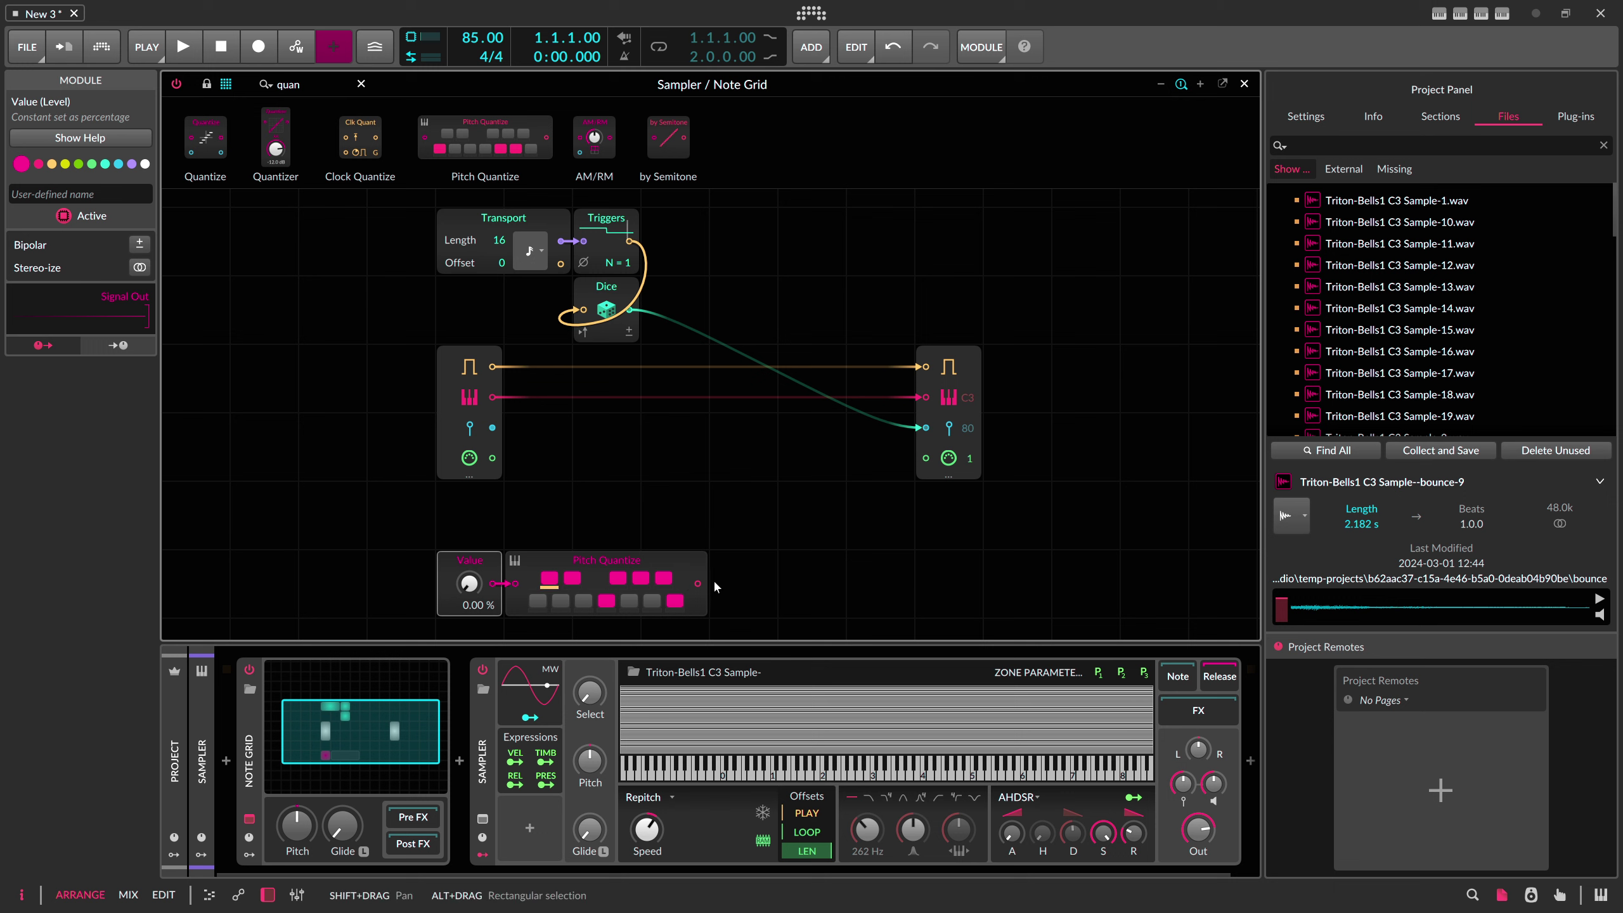
pyautogui.moveTo(699, 583); pyautogui.dragTo(926, 397)
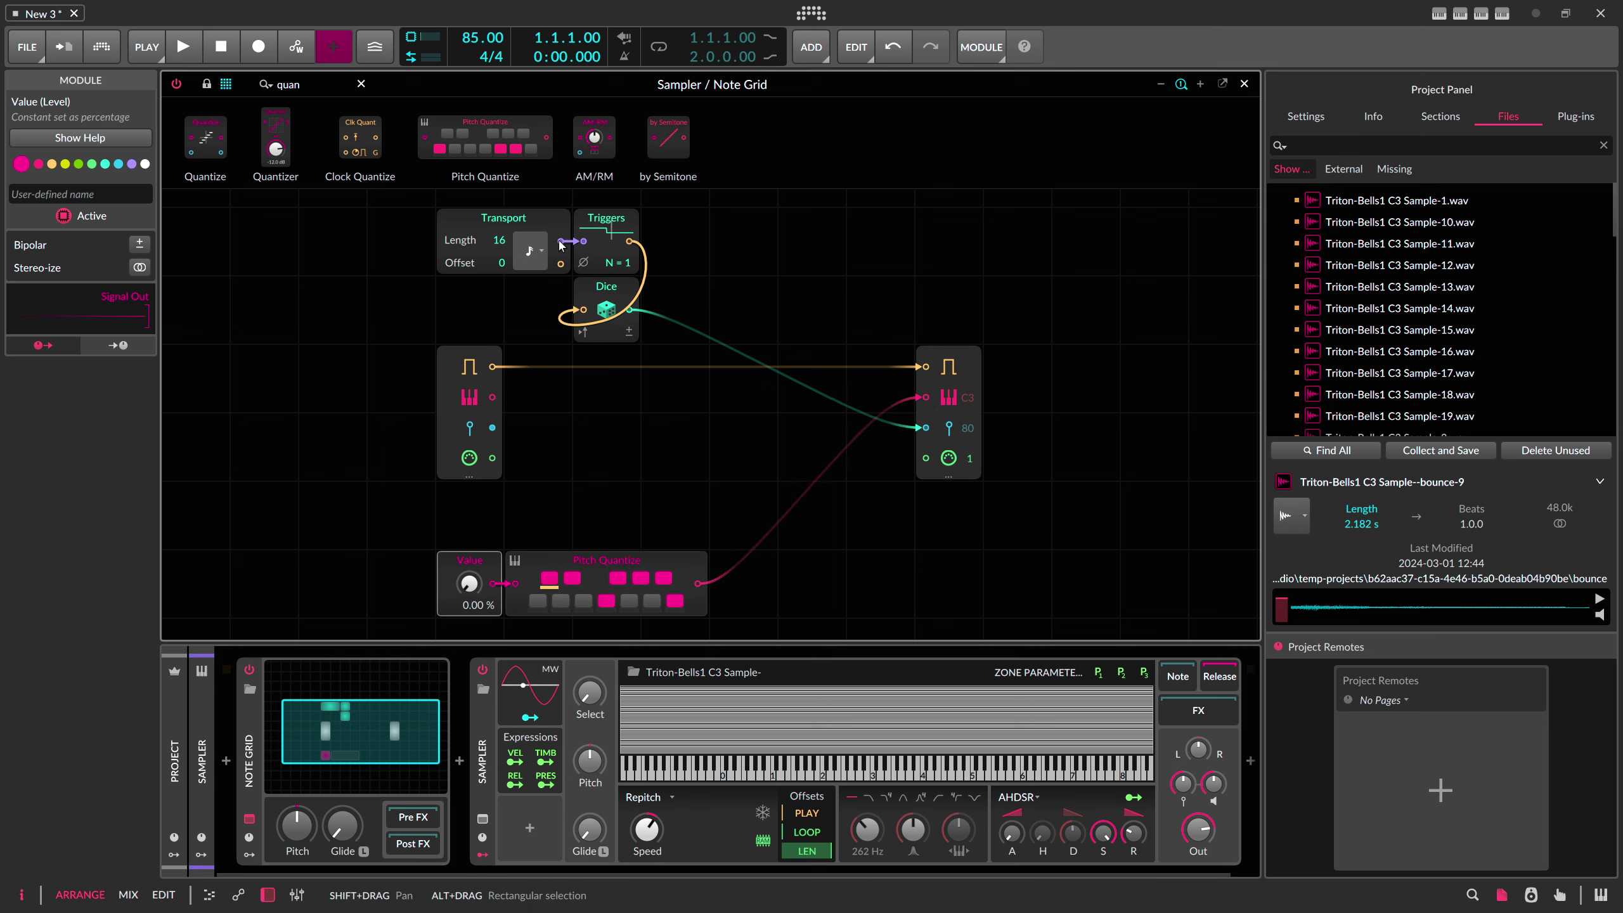
# Step: Insert a Sample / Hold between the Pitch Quantize and the note output's pitch, and trigger it from the Triggers output
pyautogui.press('BackSpace')
pyautogui.press('BackSpace')
pyautogui.press('BackSpace')
pyautogui.press('BackSpace')
pyautogui.write('sa')
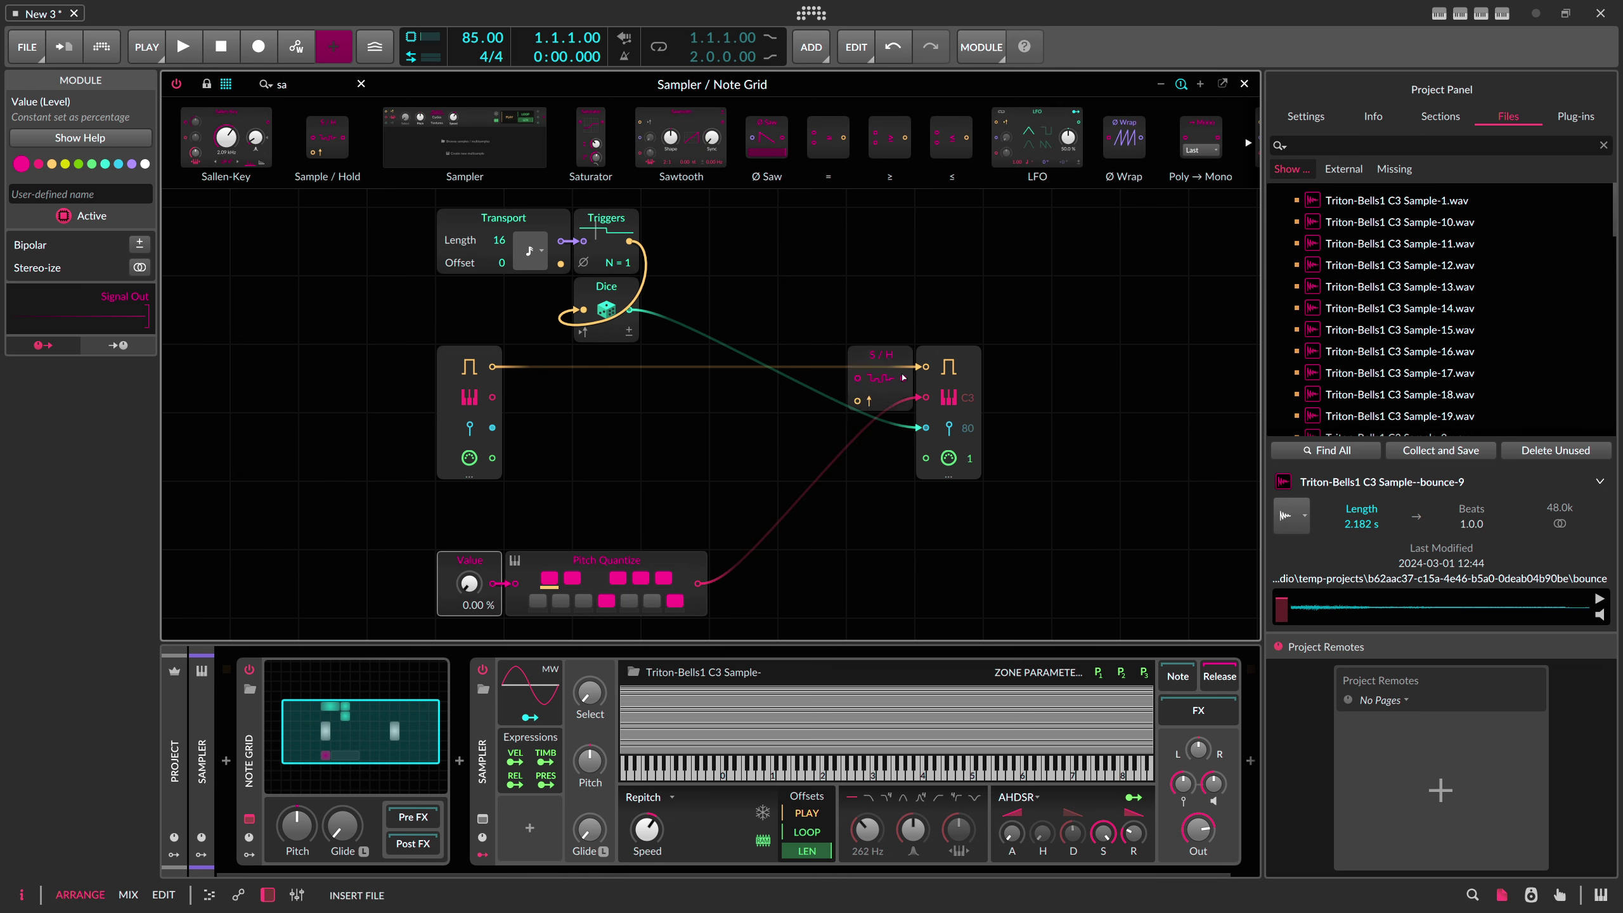
pyautogui.moveTo(327, 137); pyautogui.dragTo(880, 379)
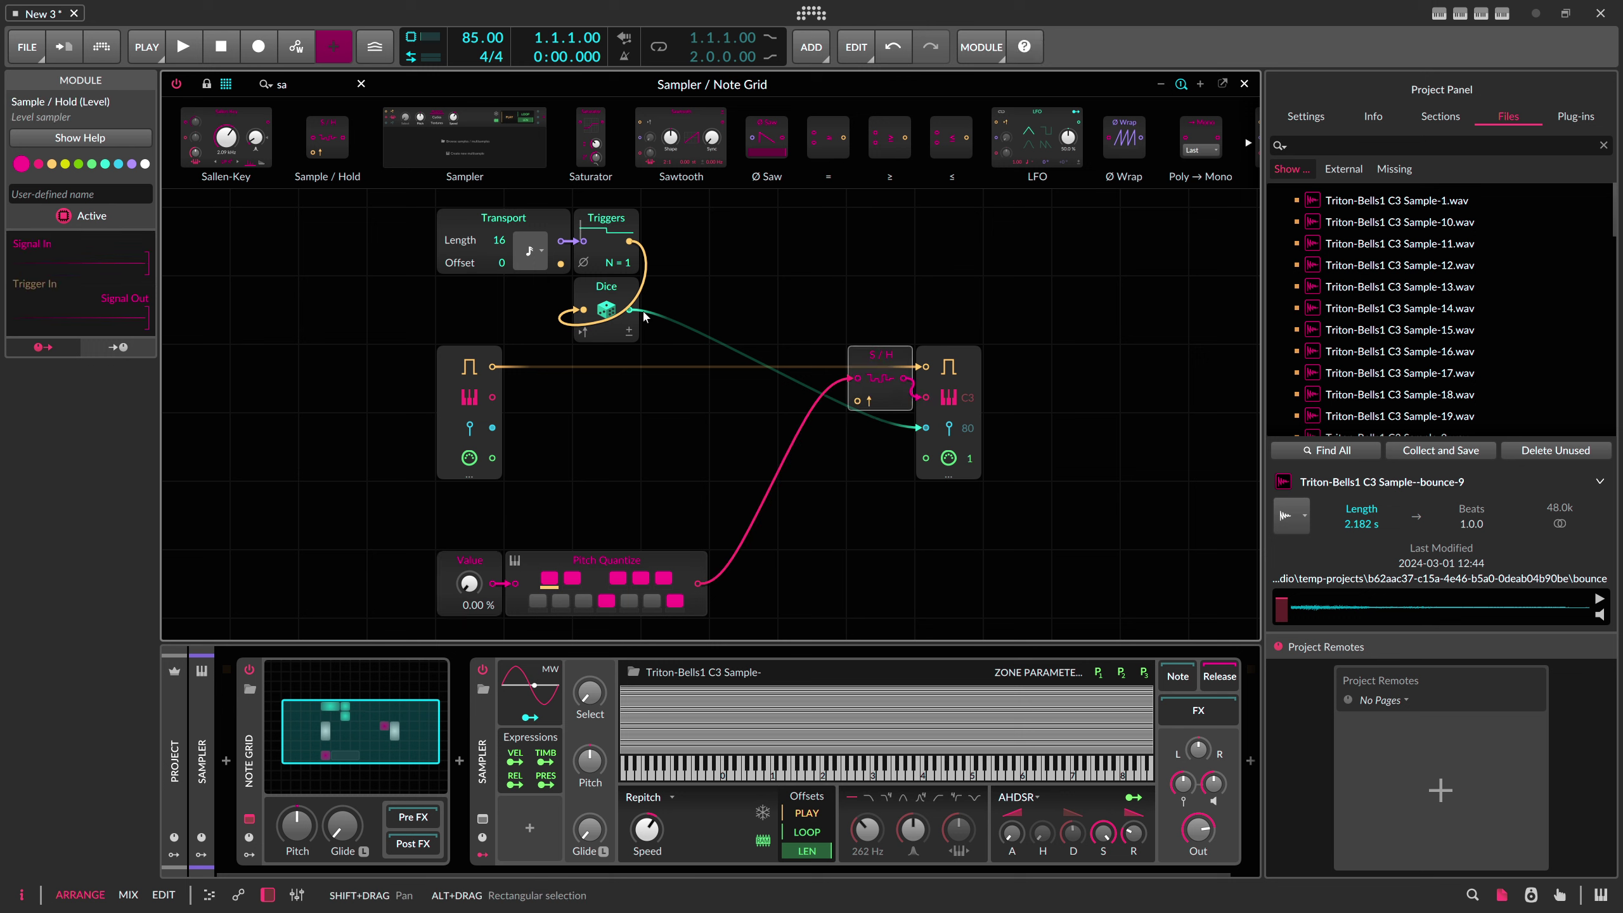
pyautogui.moveTo(629, 246); pyautogui.dragTo(857, 400)
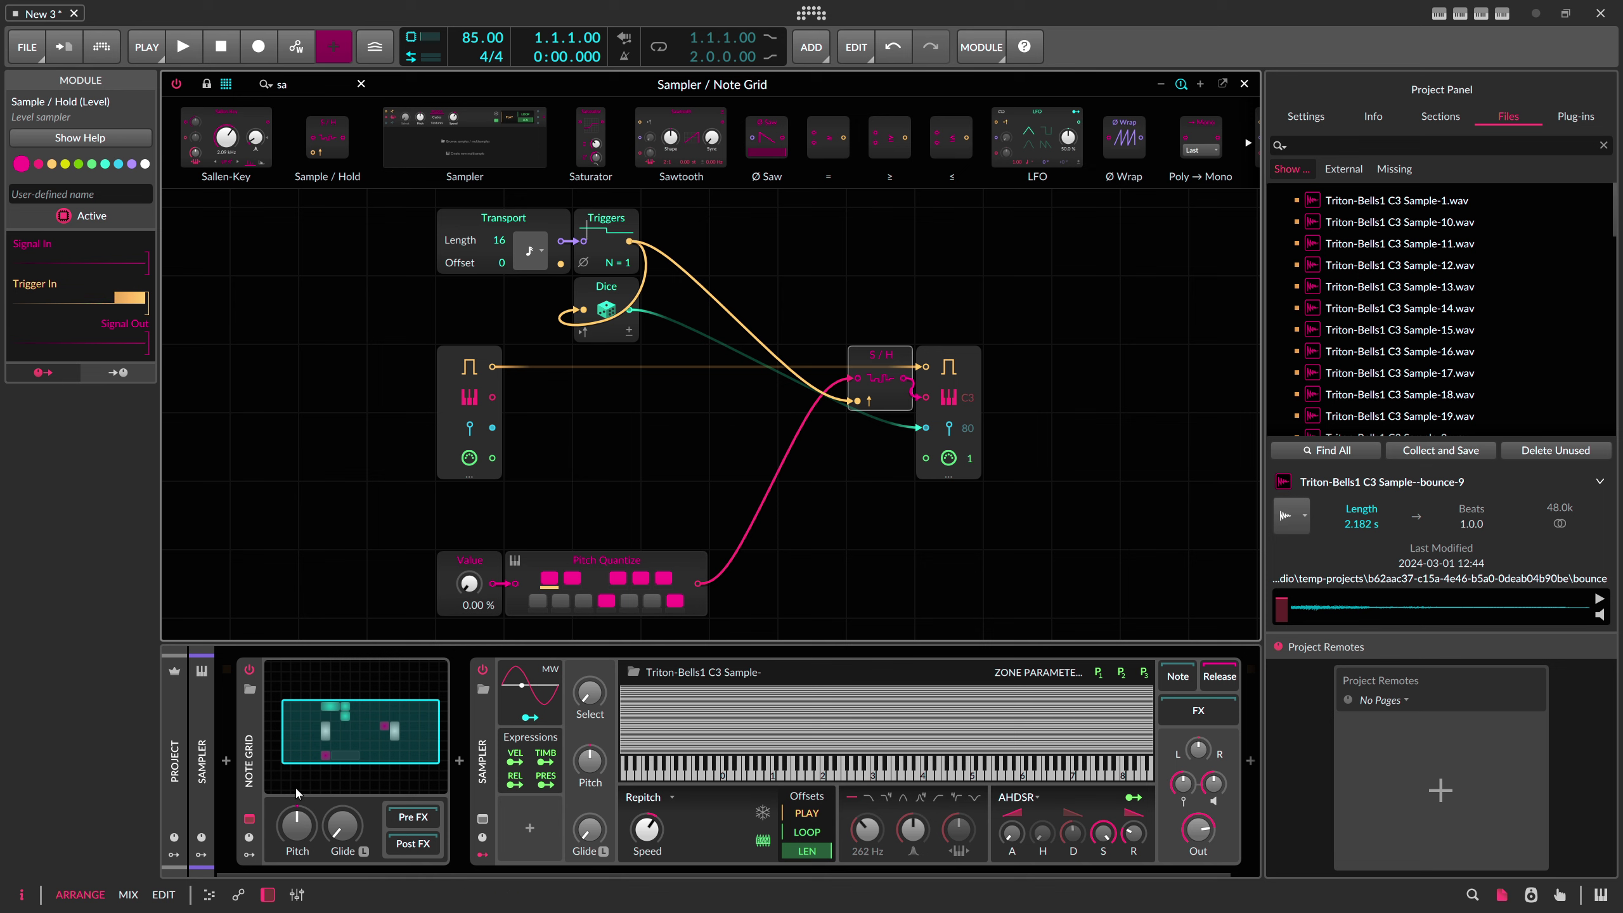
# Step: Add a Stack Spread modulator to the Note Grid device and set the device's voice stacking to 16
pyautogui.click(251, 855)
pyautogui.click(277, 693)
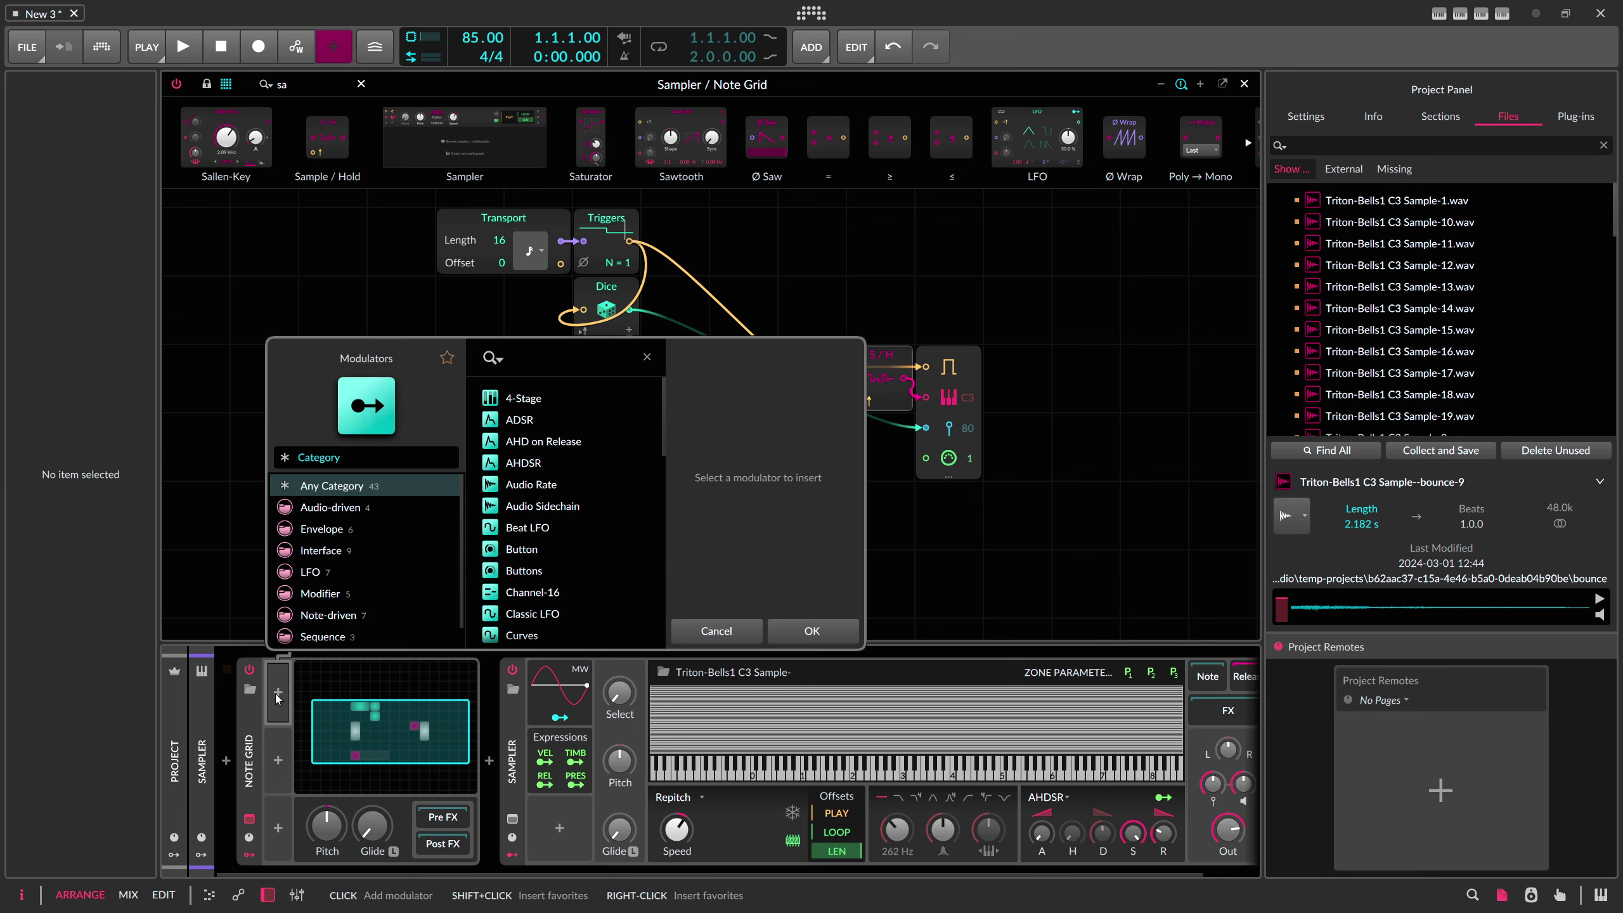
pyautogui.write('spread')
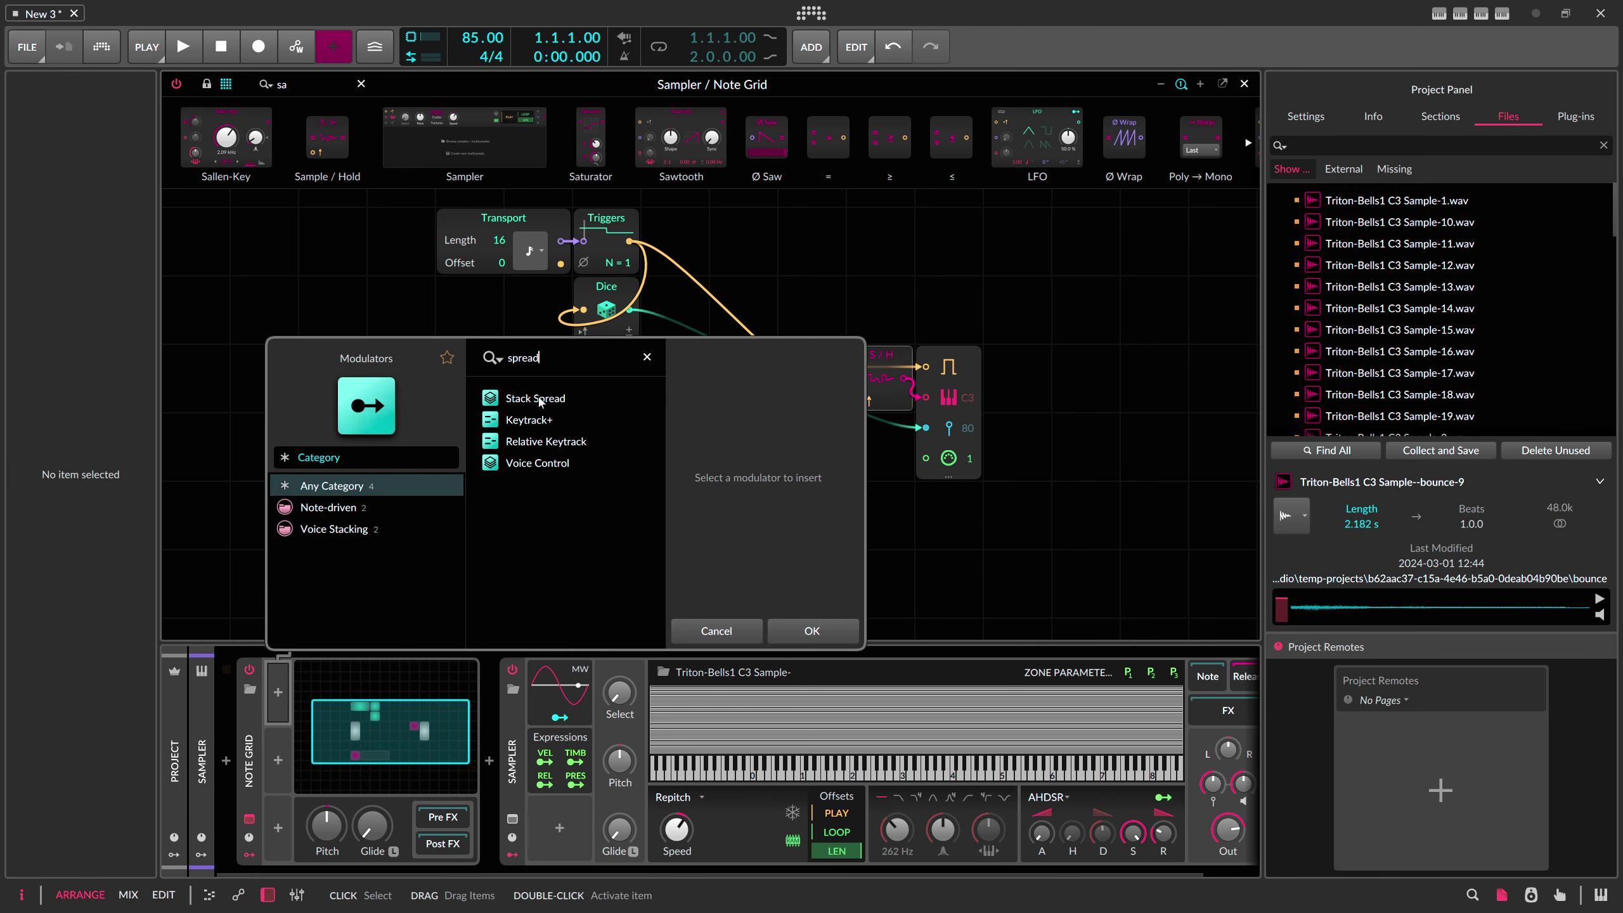
pyautogui.doubleClick(535, 397)
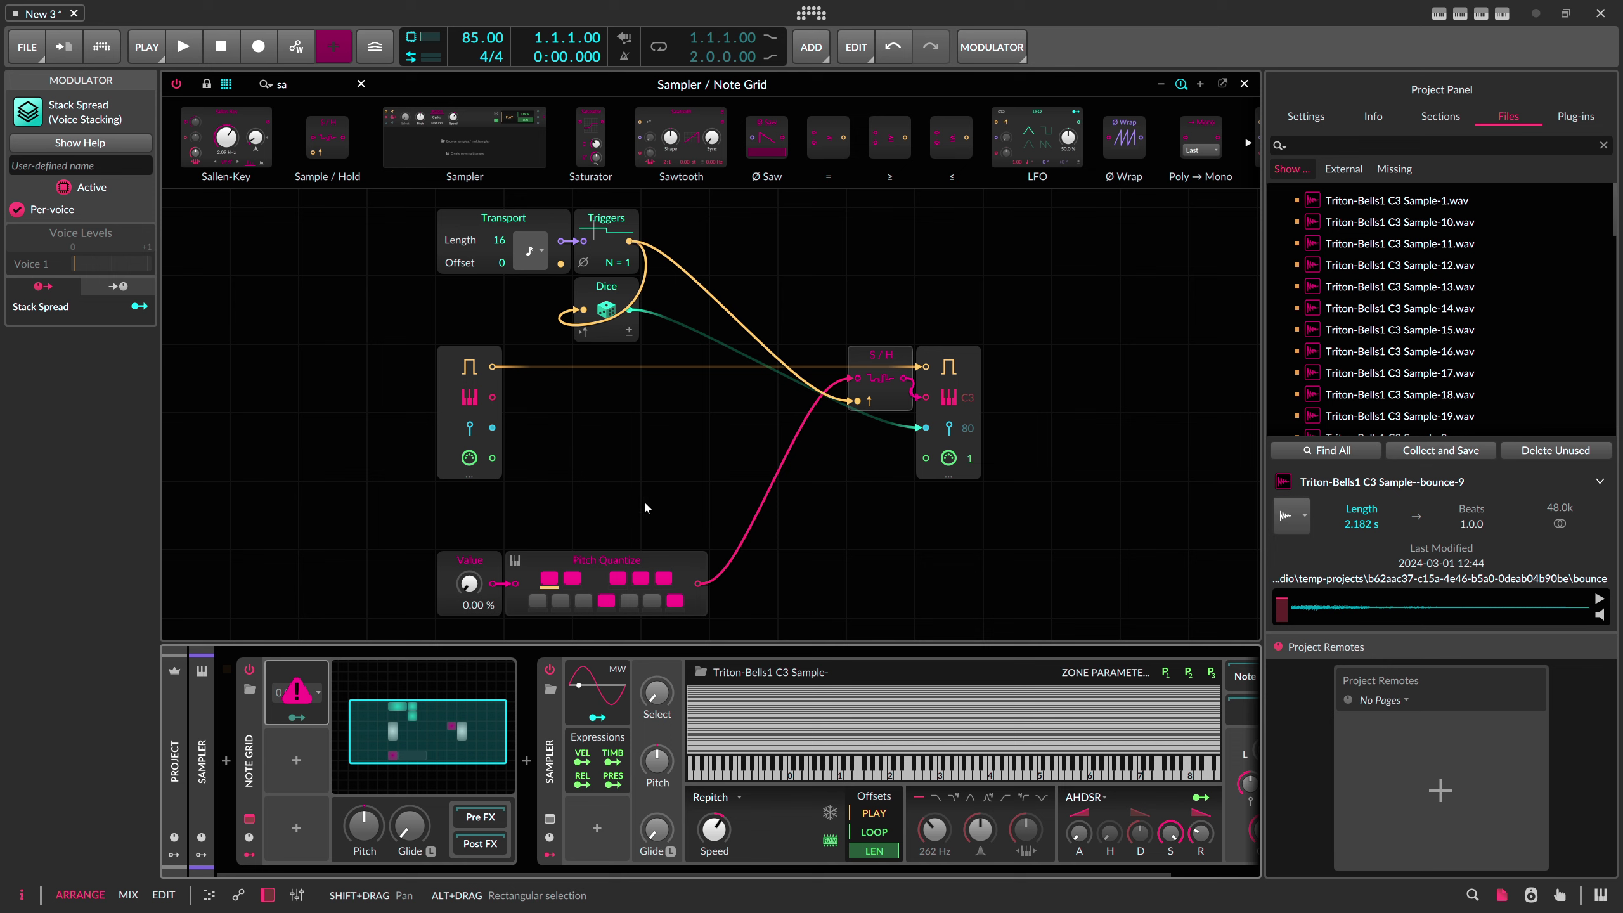
pyautogui.click(251, 741)
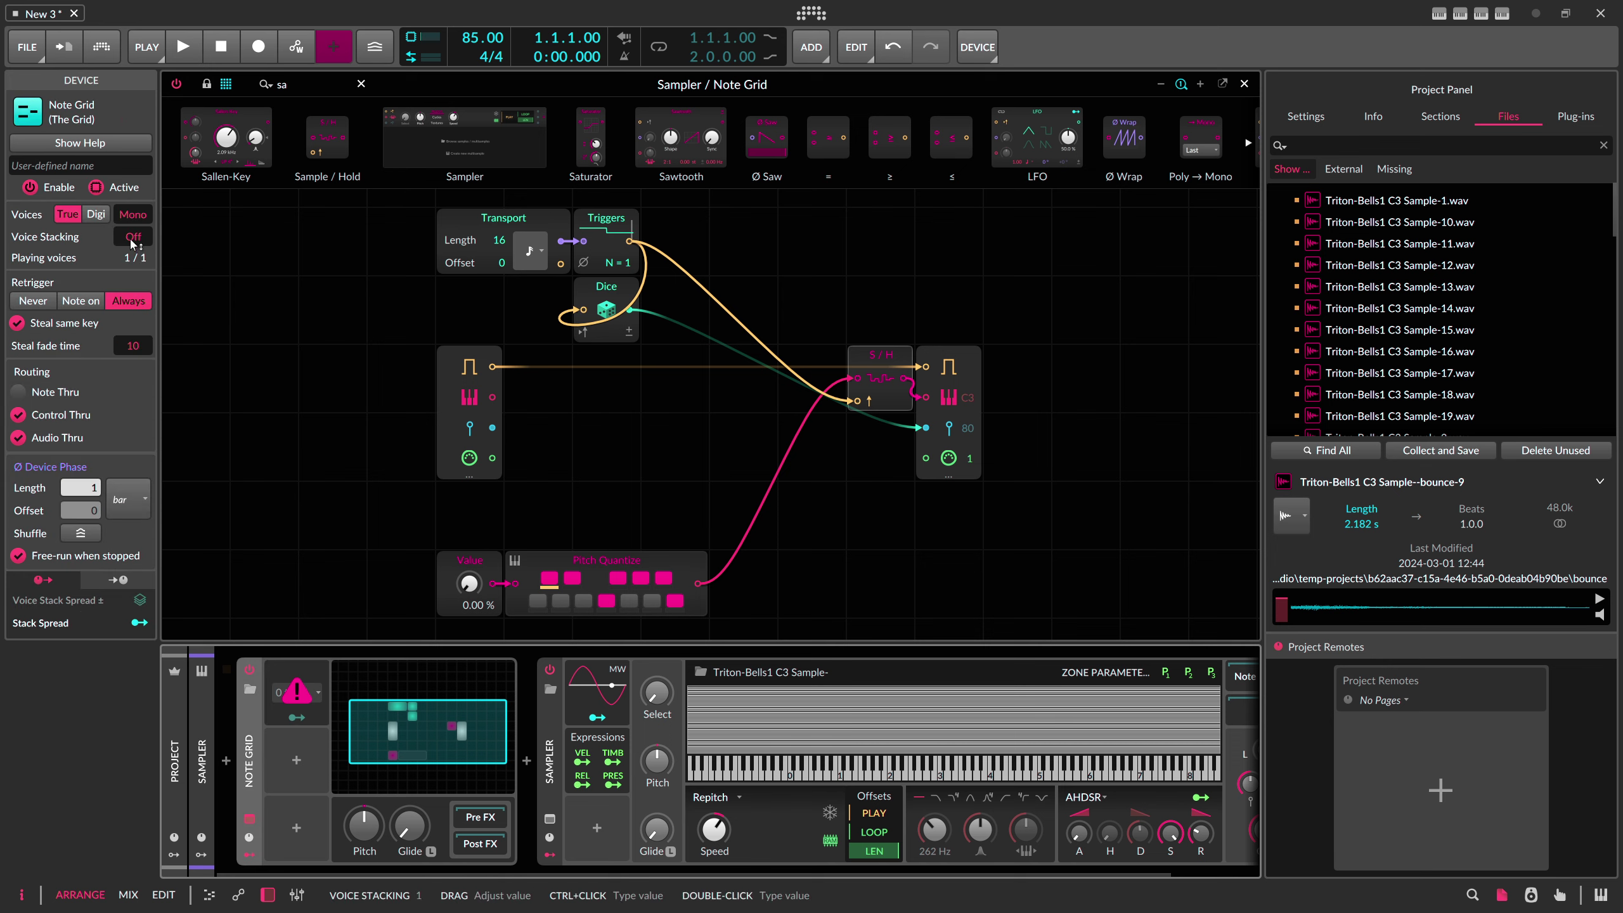
pyautogui.moveTo(133, 242); pyautogui.dragTo(136, 240)
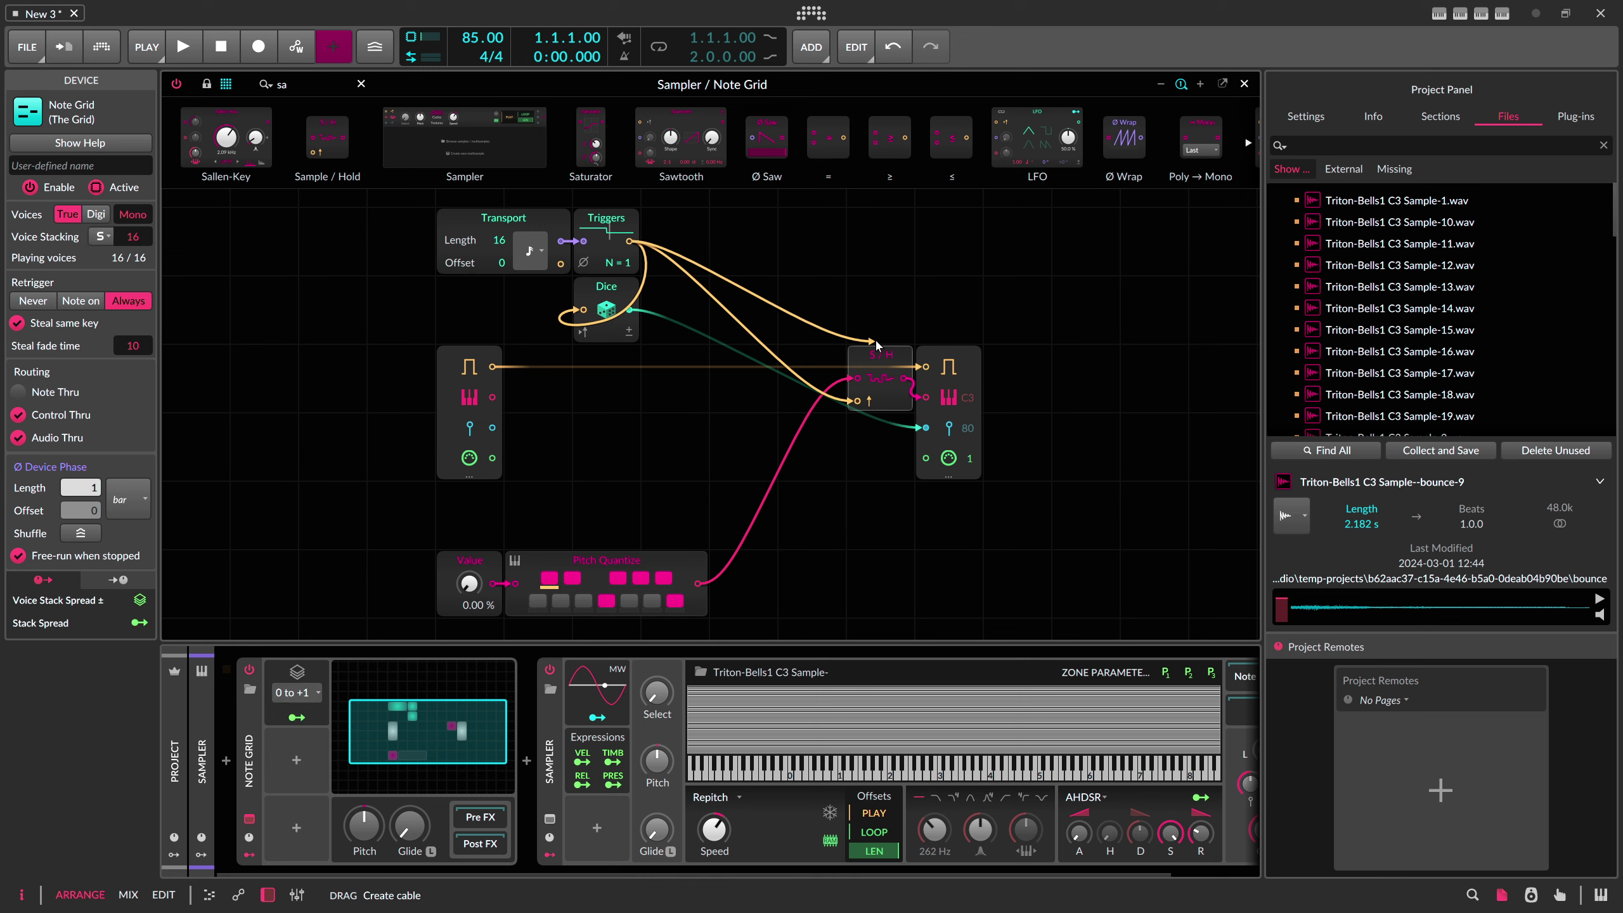
# Step: Connect the Triggers output to the note output's gate and lower the Sampler's voice gain to about -4.8 dB
pyautogui.moveTo(876, 346); pyautogui.dragTo(925, 366)
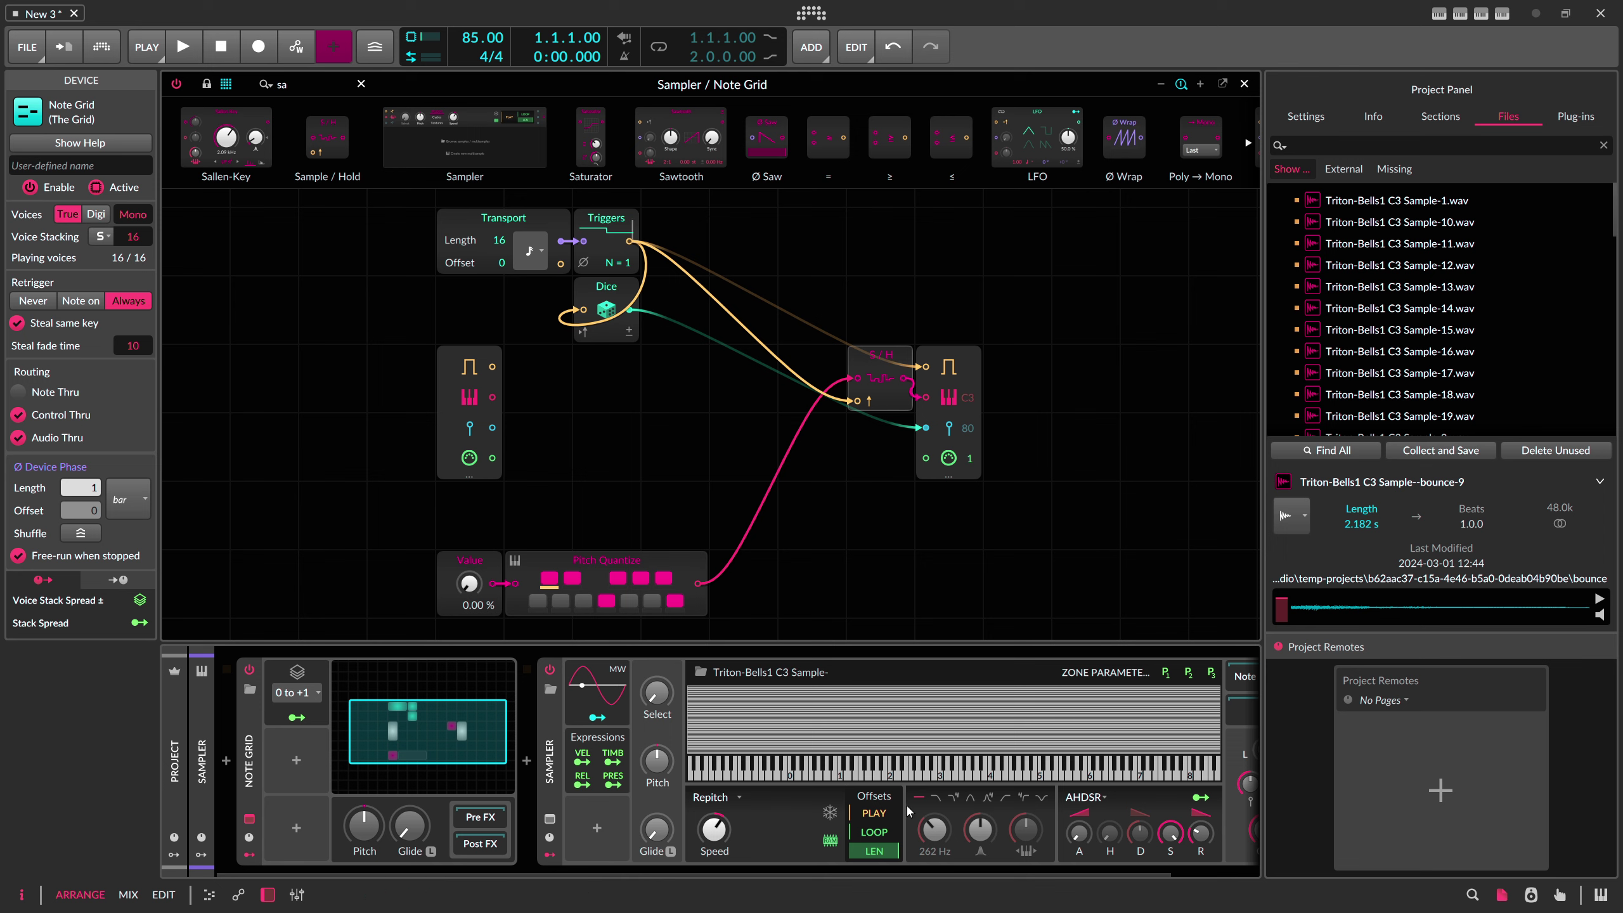
pyautogui.scroll(-3, 1211, 795)
pyautogui.moveTo(1183, 783); pyautogui.dragTo(1183, 787)
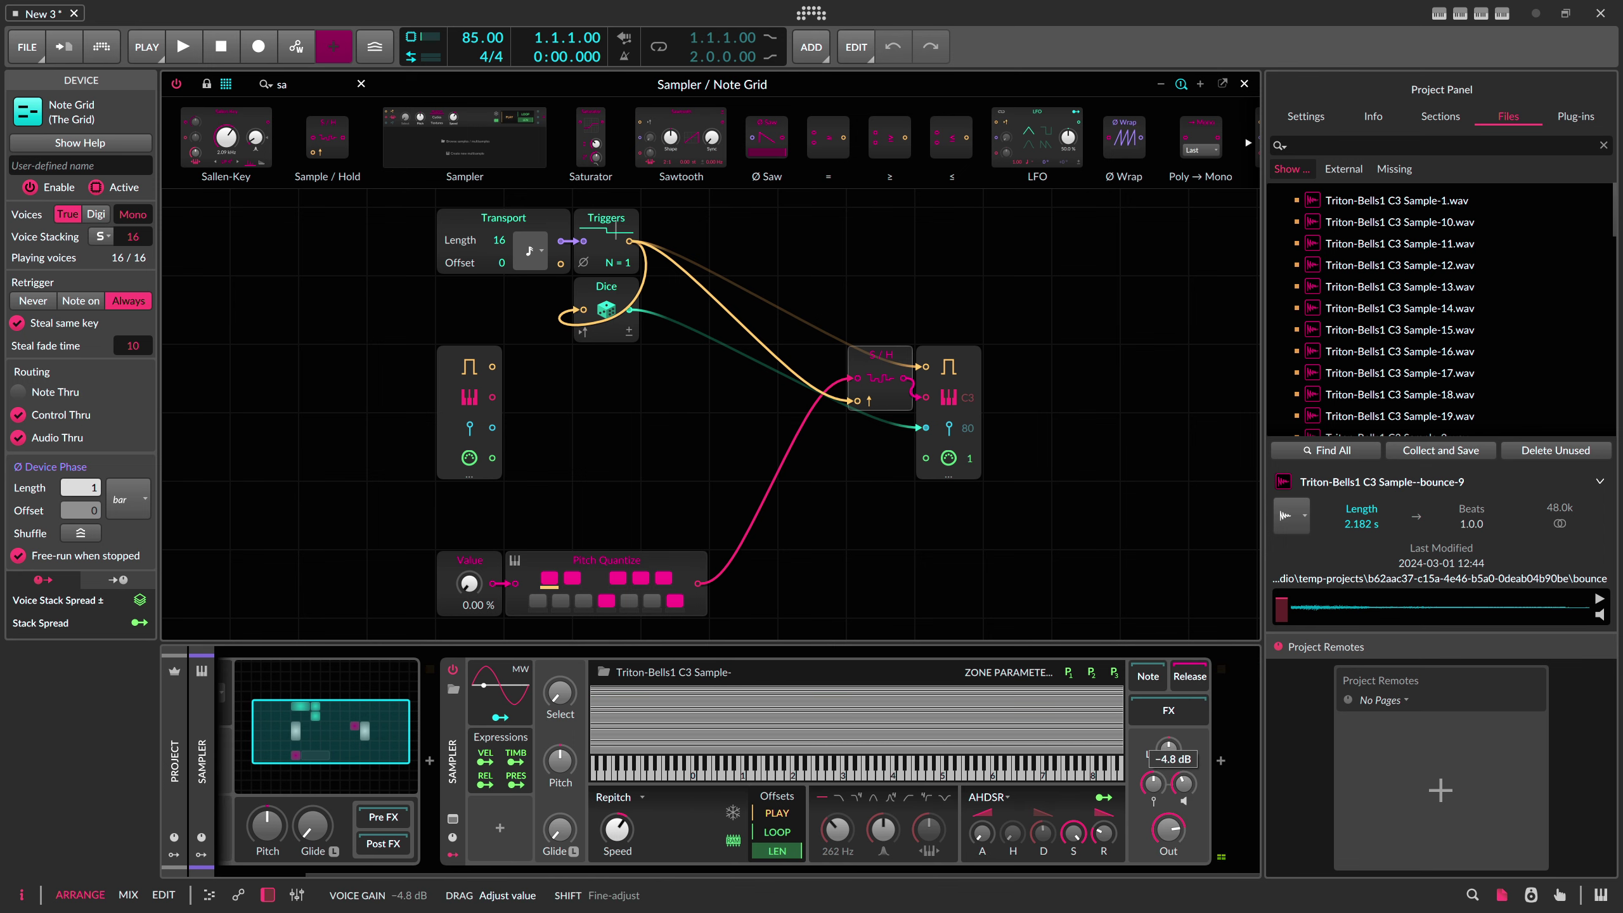
# Step: Set the Stack Spread mode to Value and modulate the grid's Value module with it by 0.013
pyautogui.scroll(3, 301, 721)
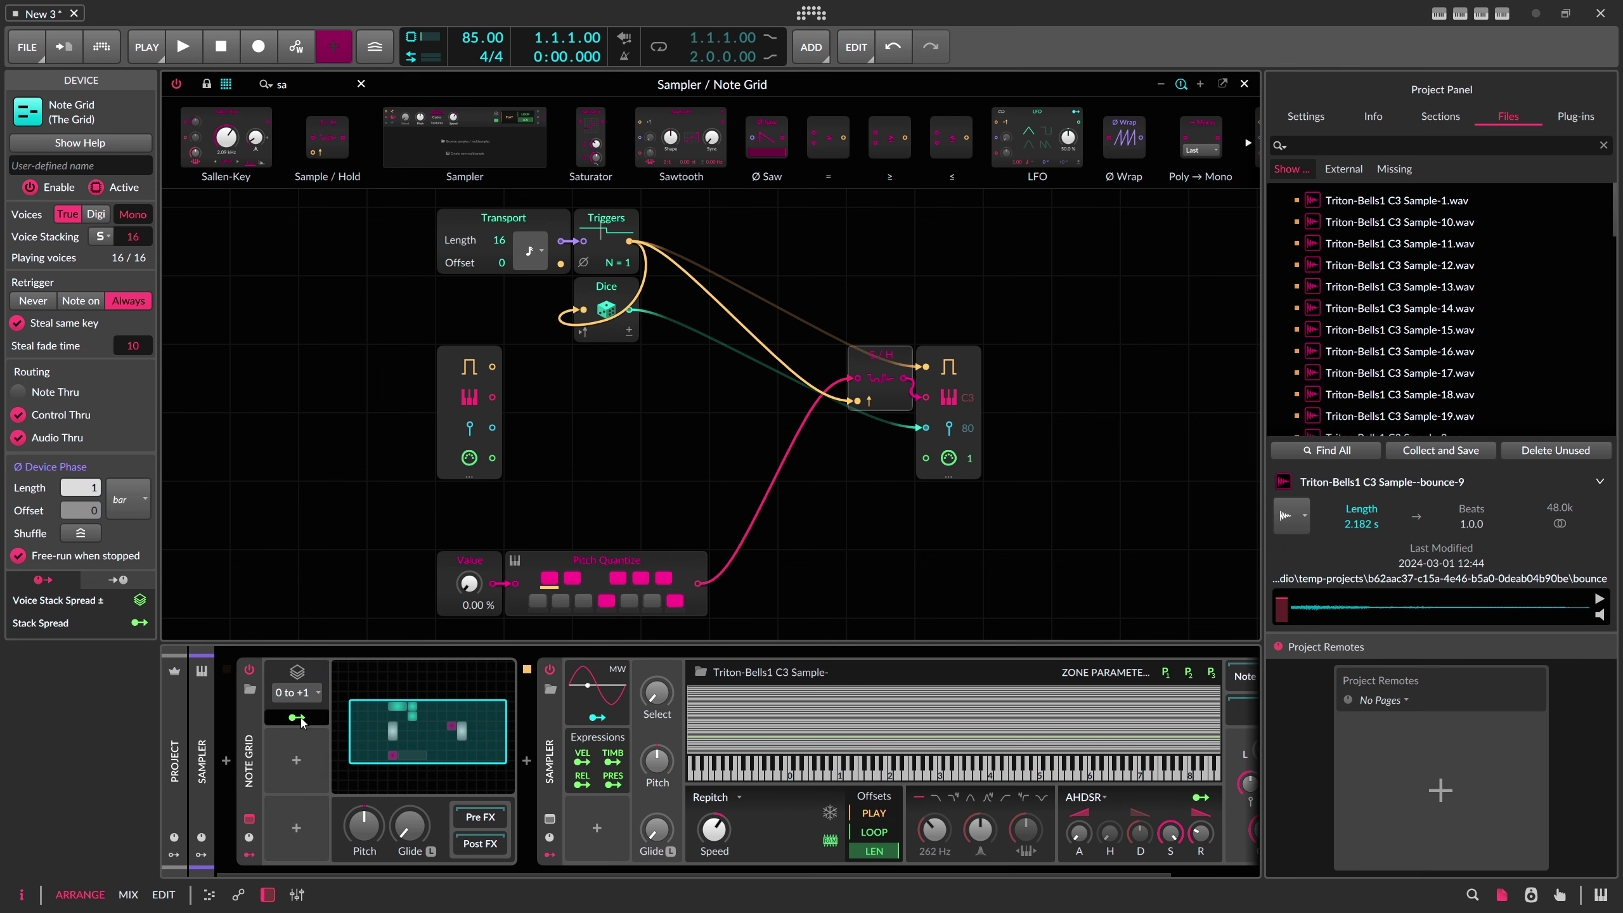
pyautogui.click(297, 692)
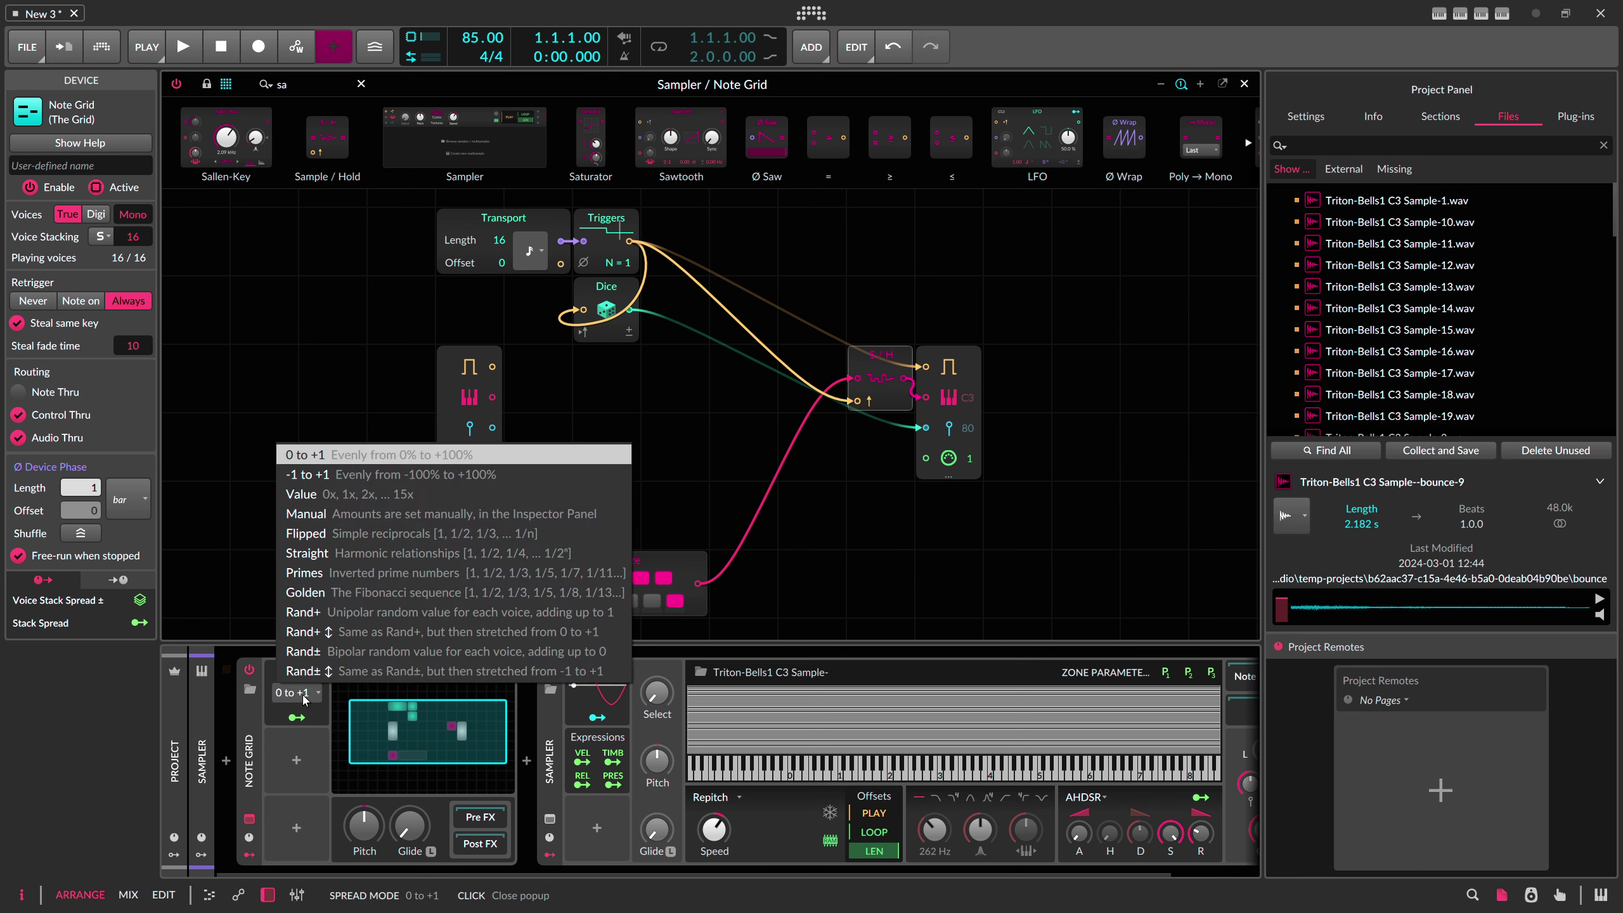
pyautogui.click(348, 494)
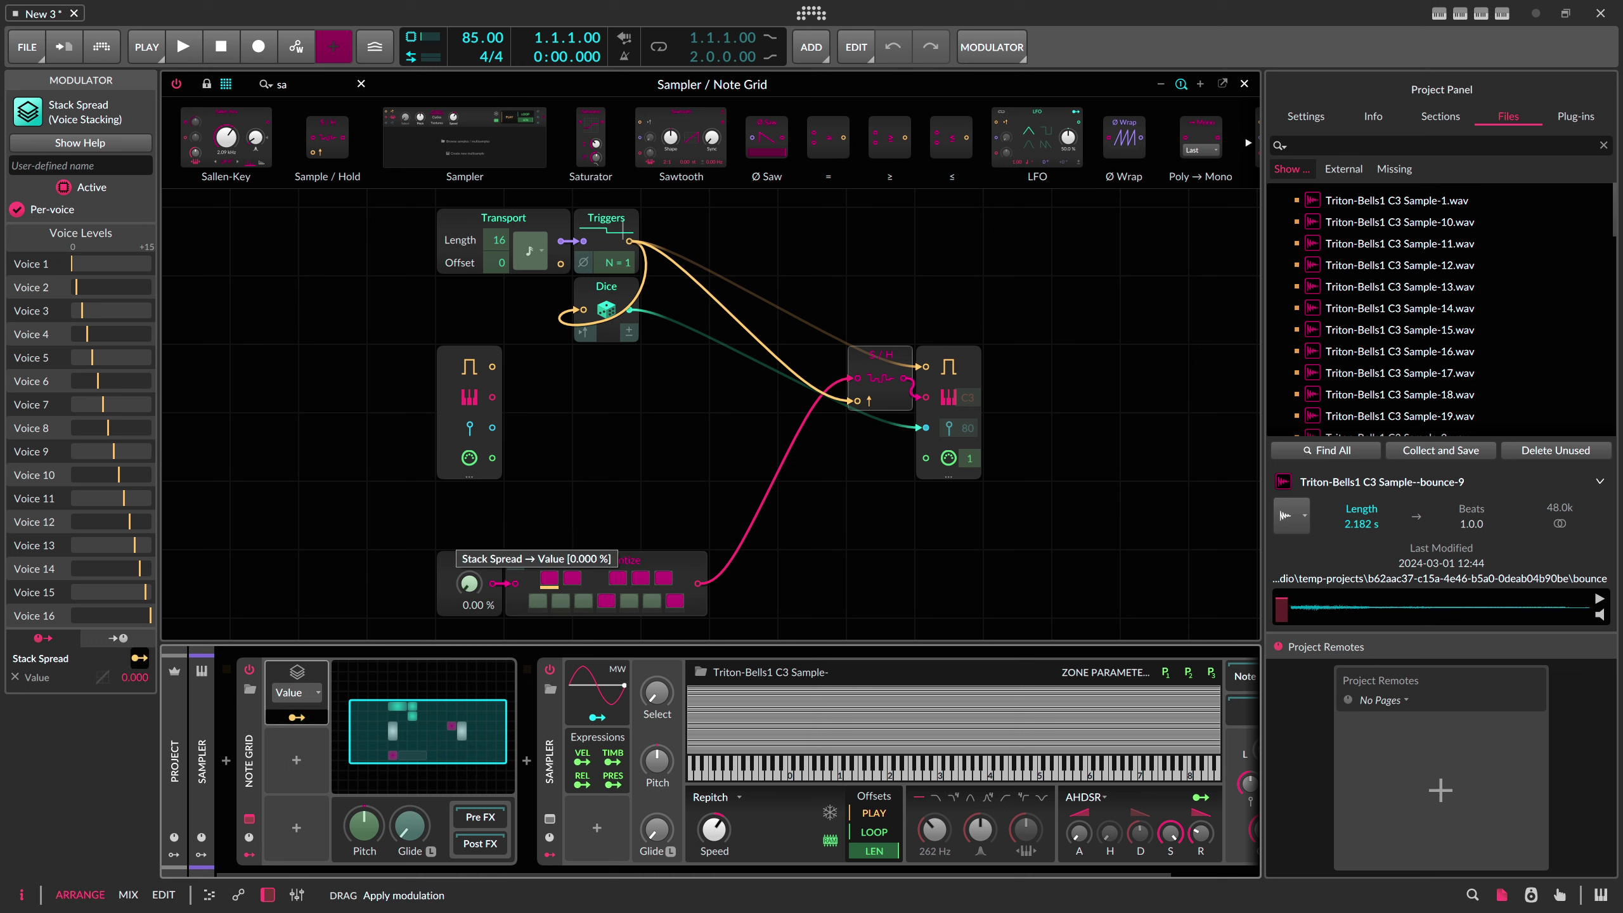
pyautogui.moveTo(470, 584); pyautogui.dragTo(470, 581)
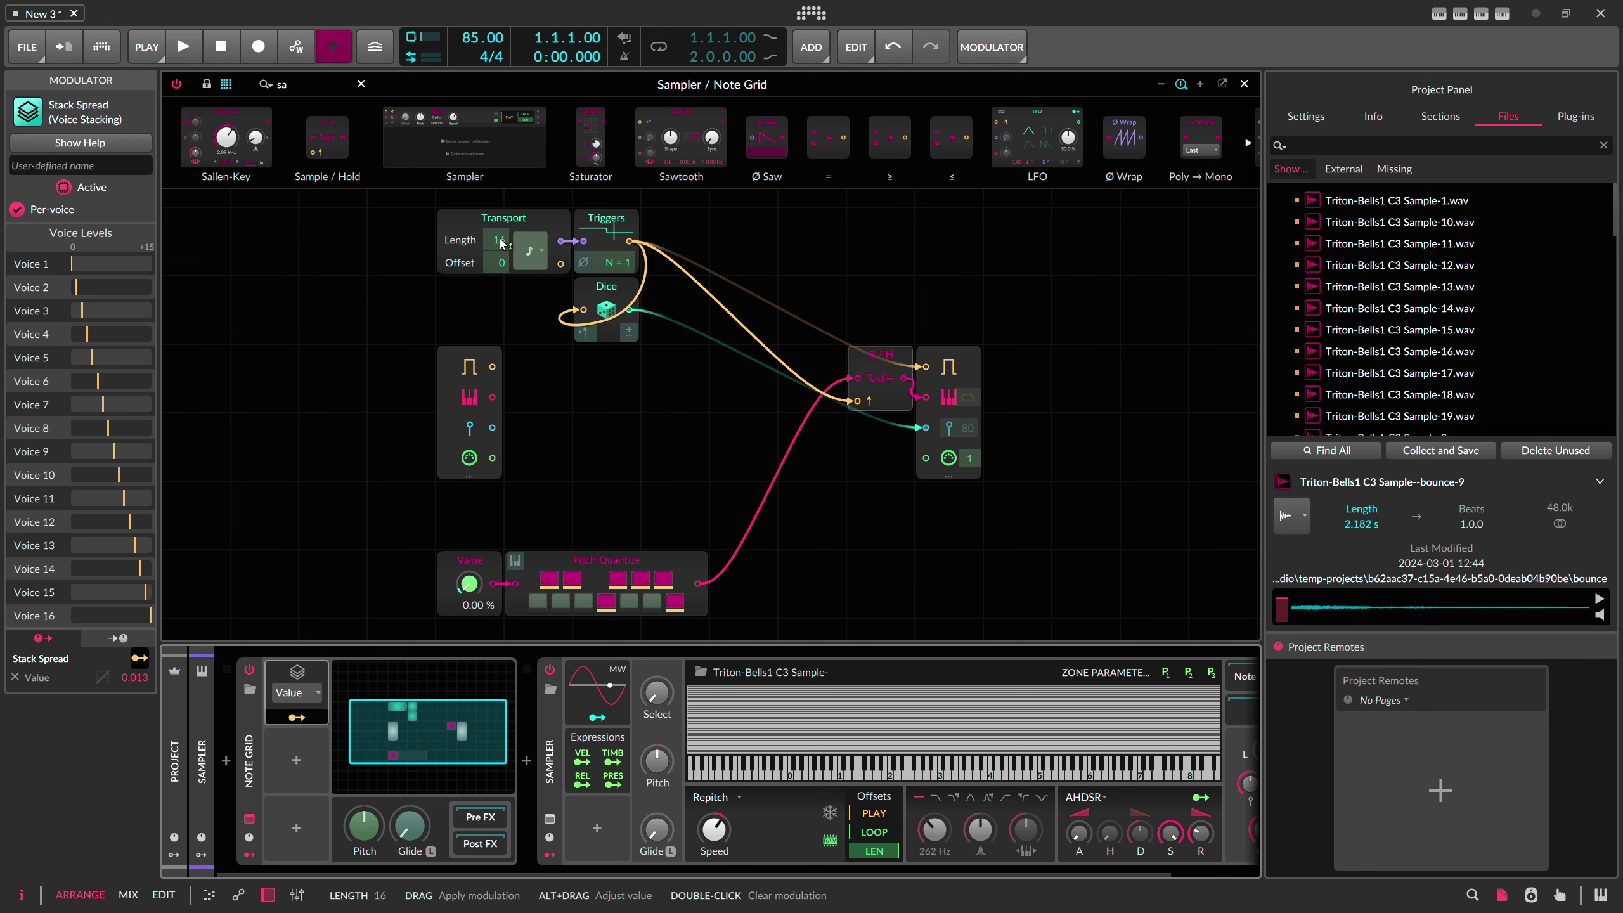
# Step: Modulate the Transport's length with Stack Spread by -1.00 and set the Transport's timebase to 4th
pyautogui.moveTo(501, 243); pyautogui.dragTo(506, 298)
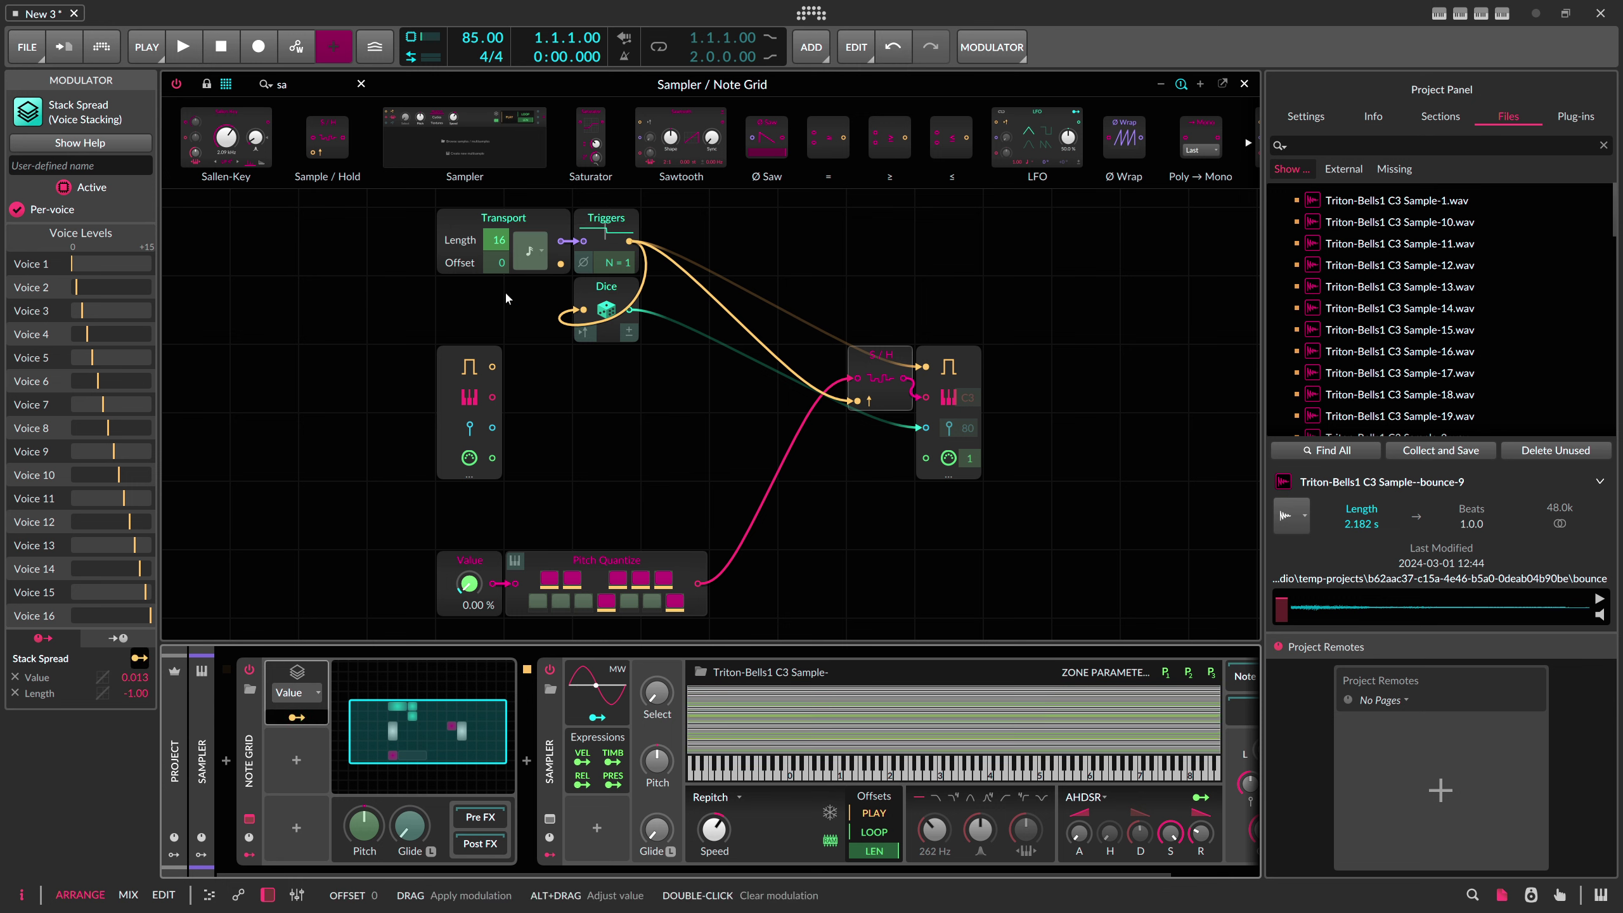
pyautogui.click(533, 253)
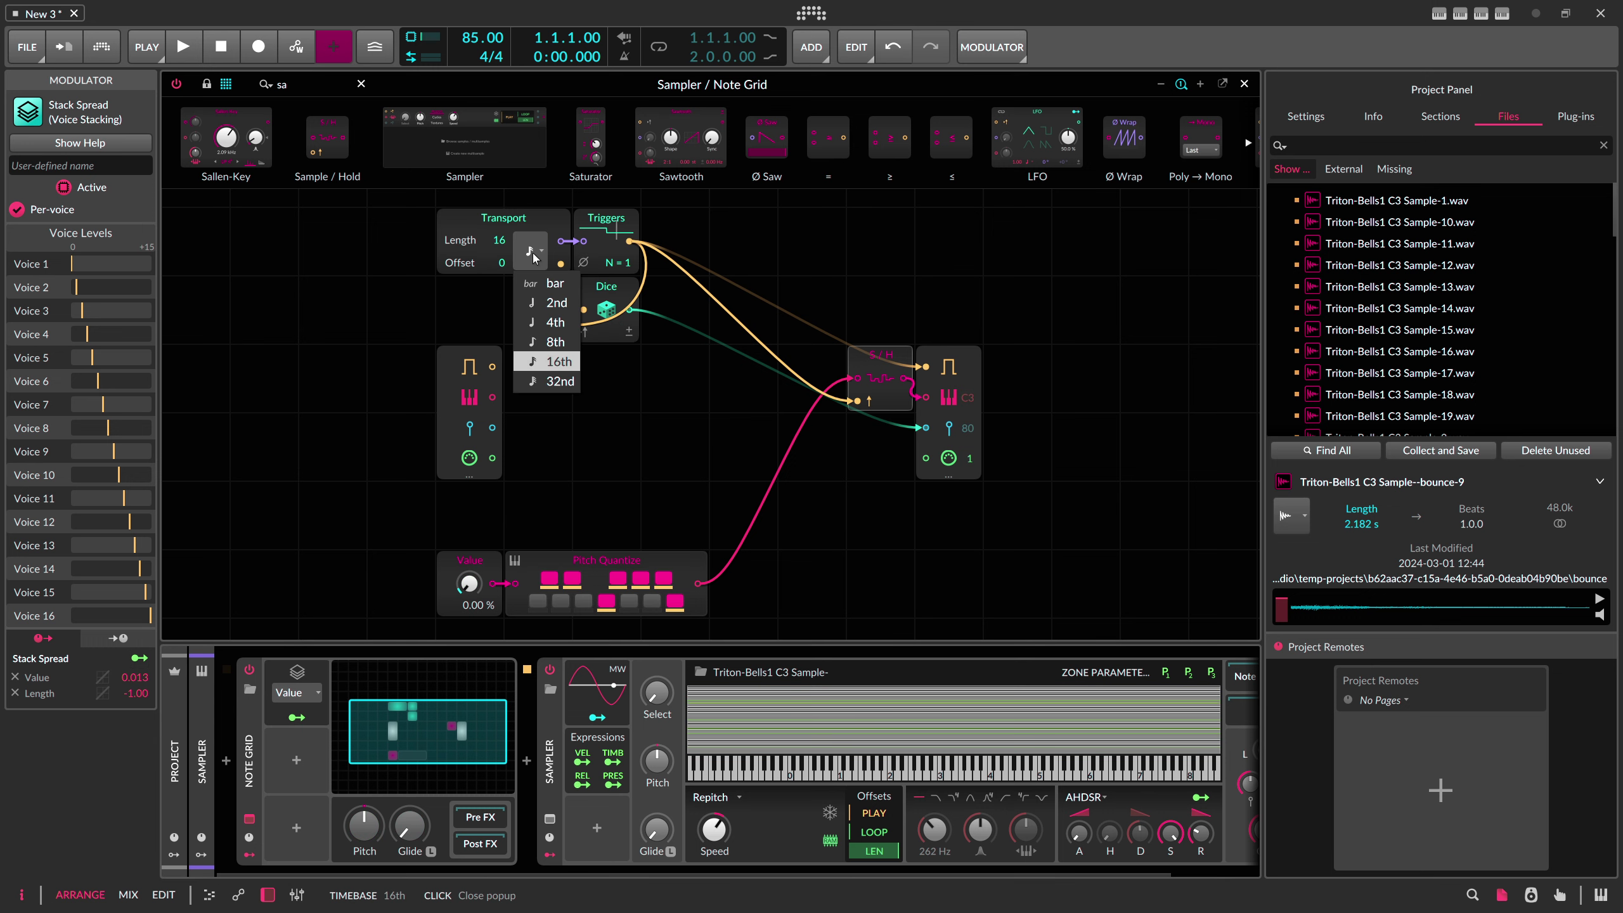
pyautogui.click(551, 322)
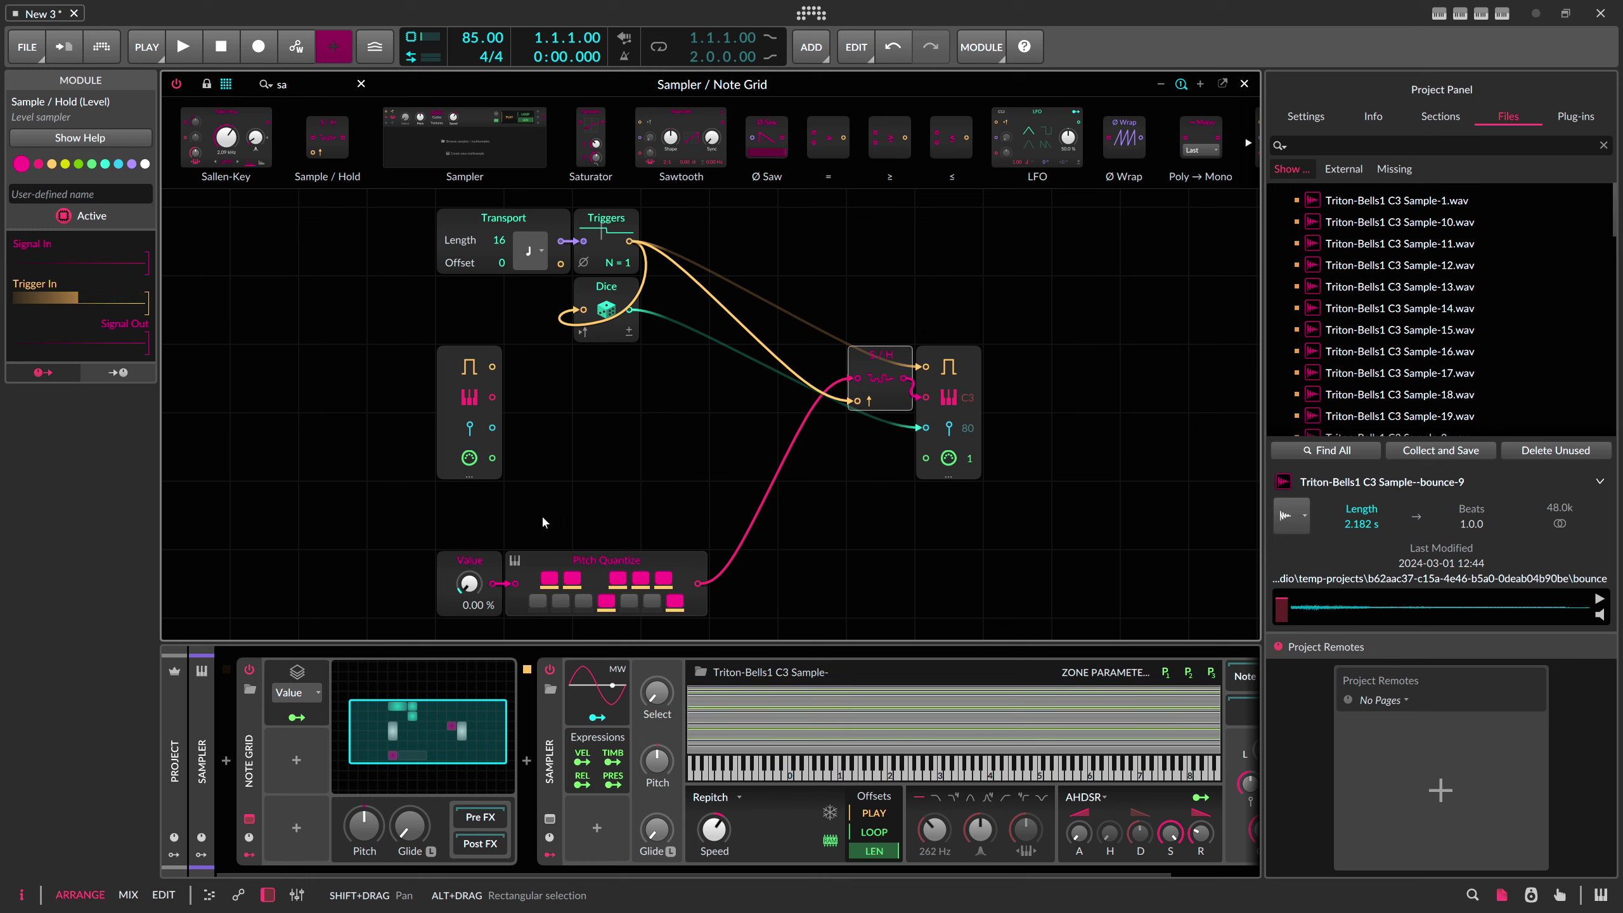
# Step: Close the Note Grid editor and add a Peak Limiter to the Master track
pyautogui.moveTo(397, 876); pyautogui.dragTo(426, 875)
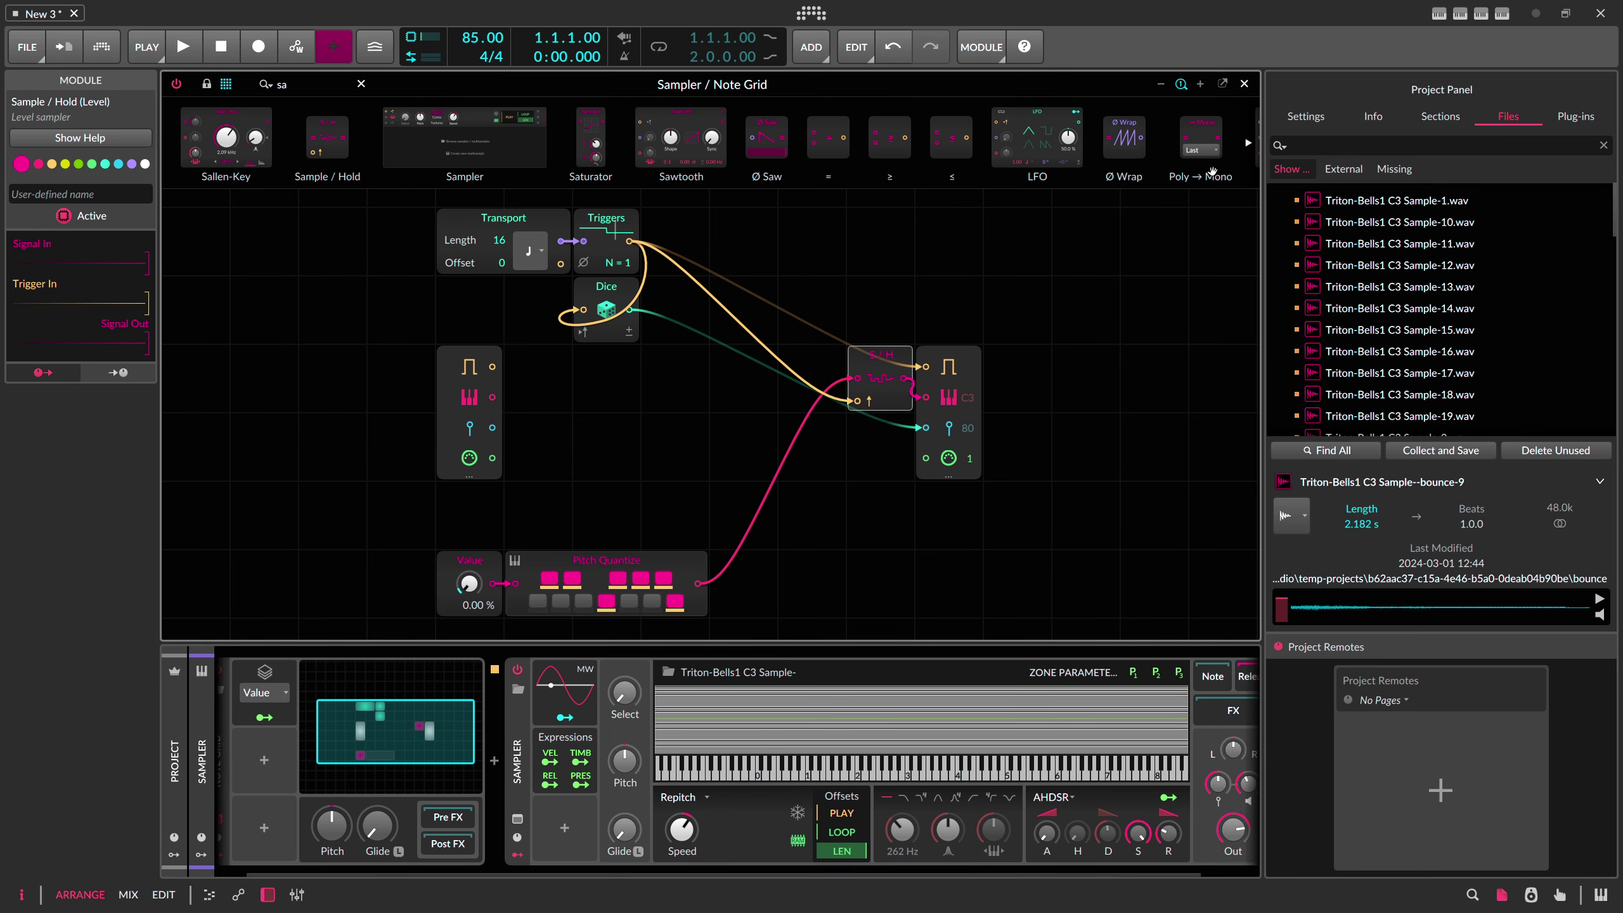
pyautogui.click(1243, 85)
pyautogui.click(204, 591)
pyautogui.click(199, 761)
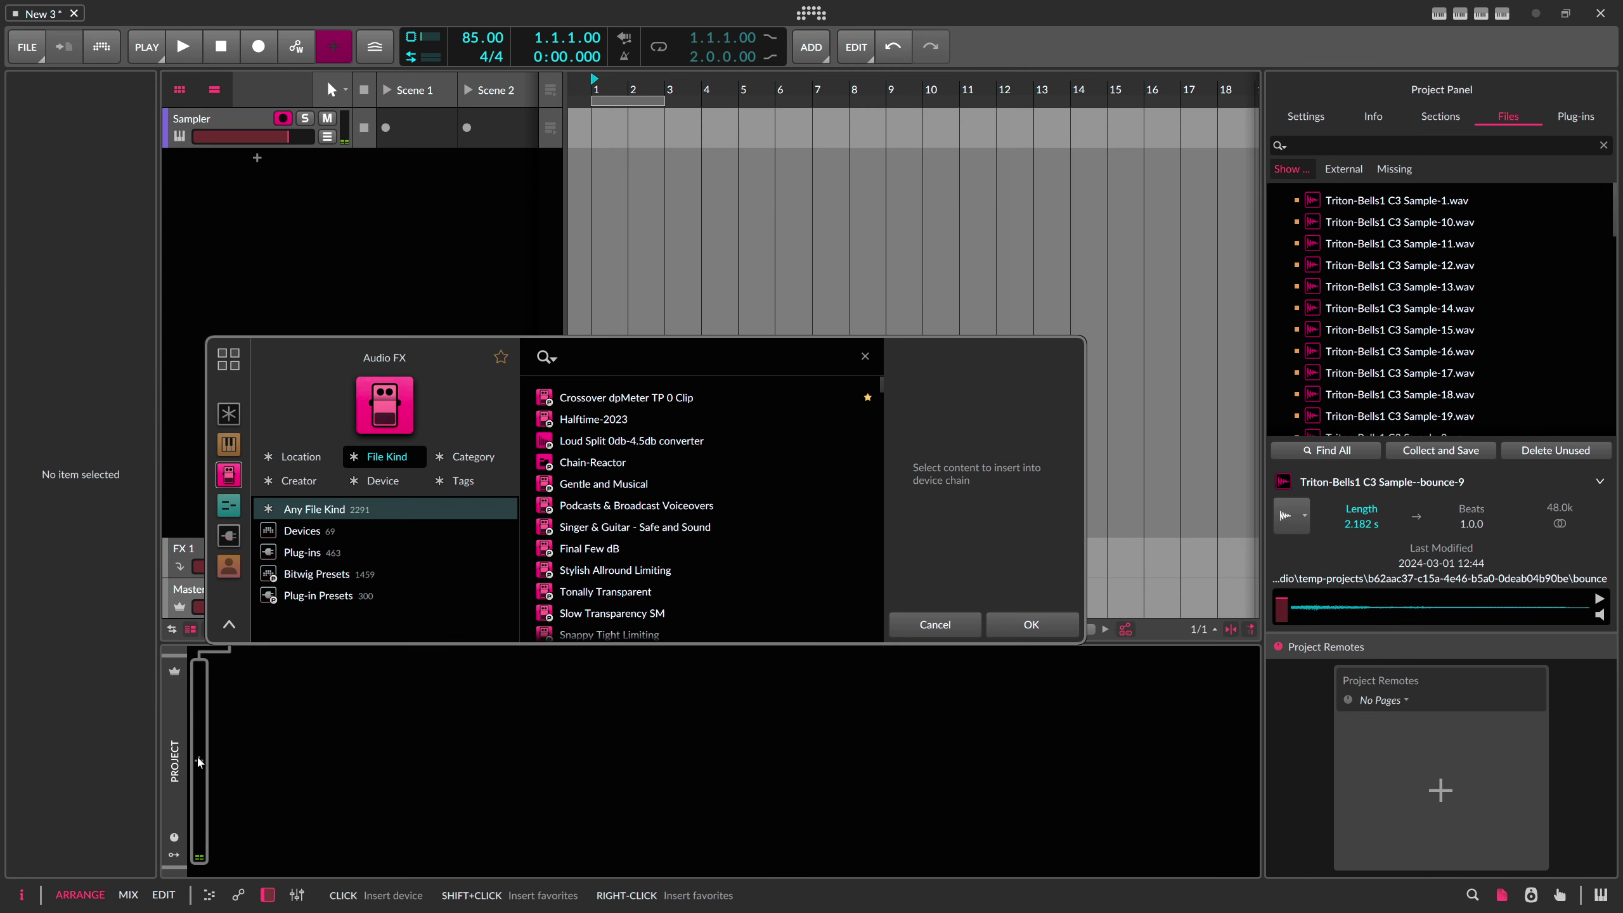
pyautogui.write('peak')
pyautogui.press('Return')
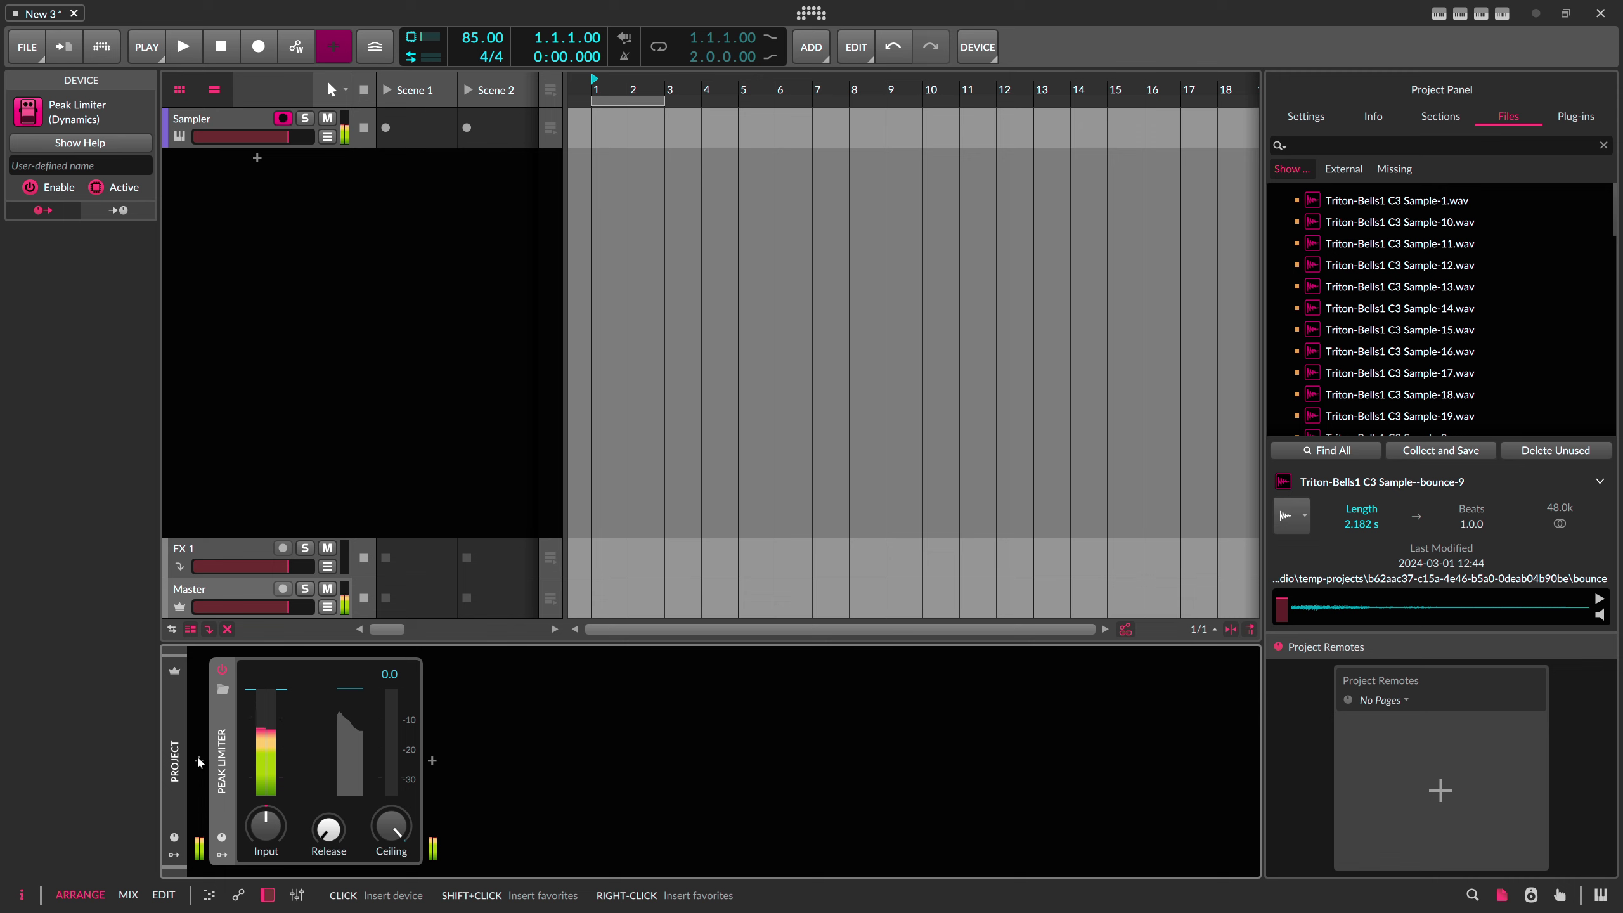
# Step: Reopen the Sampler track's Note Grid and set the Sampler envelope's release time to 2.48 s
pyautogui.click(250, 142)
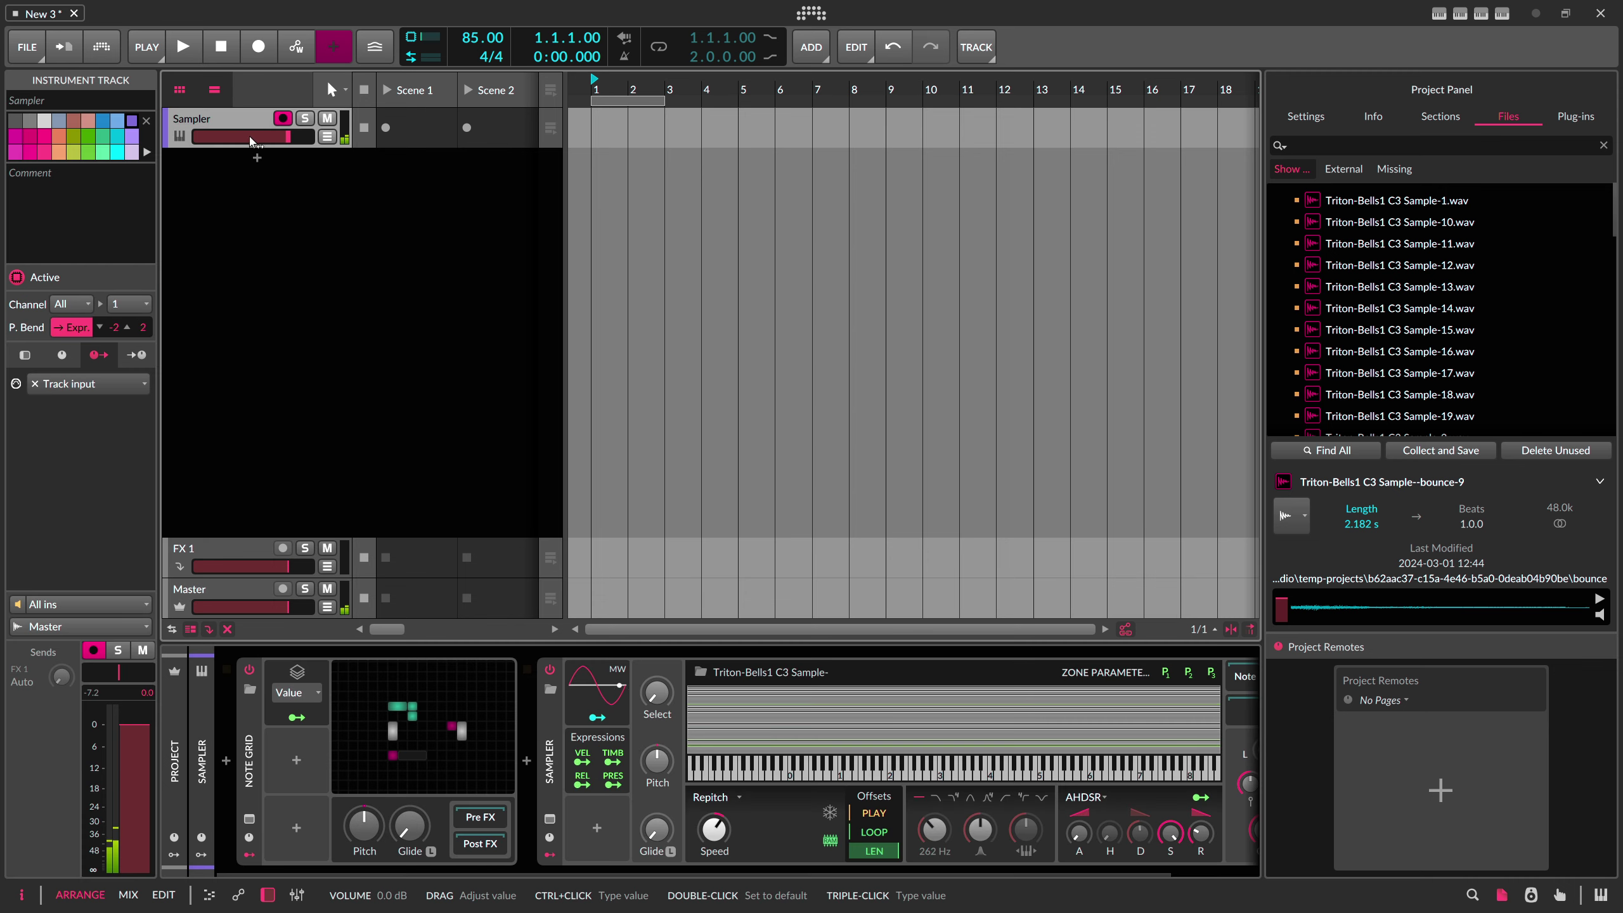
pyautogui.click(449, 759)
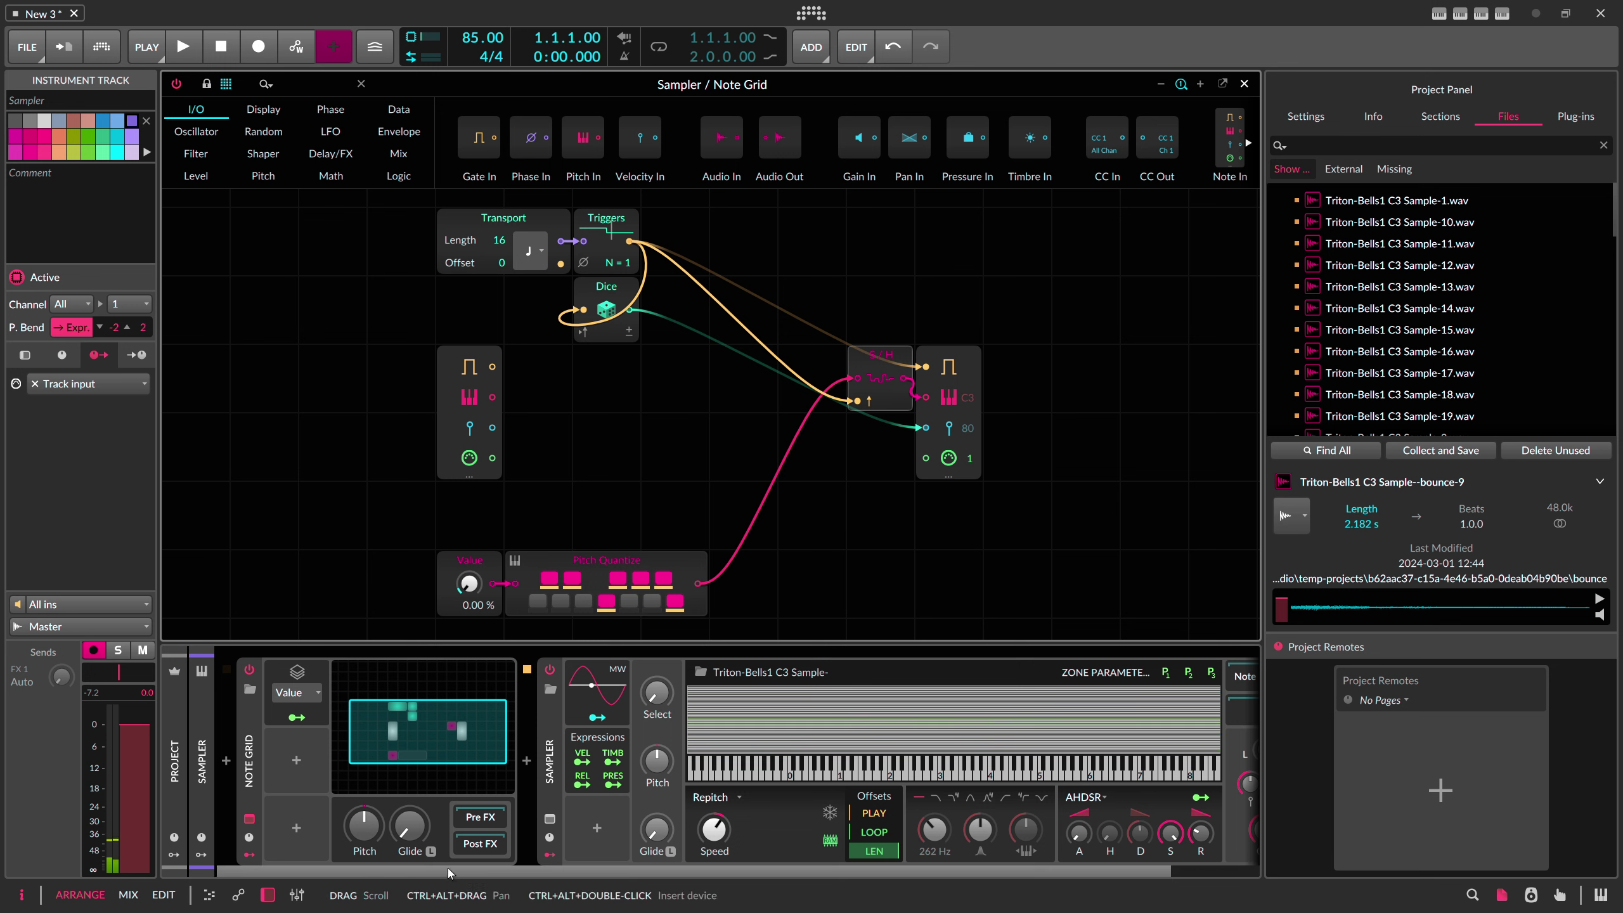
pyautogui.moveTo(449, 869); pyautogui.dragTo(558, 879)
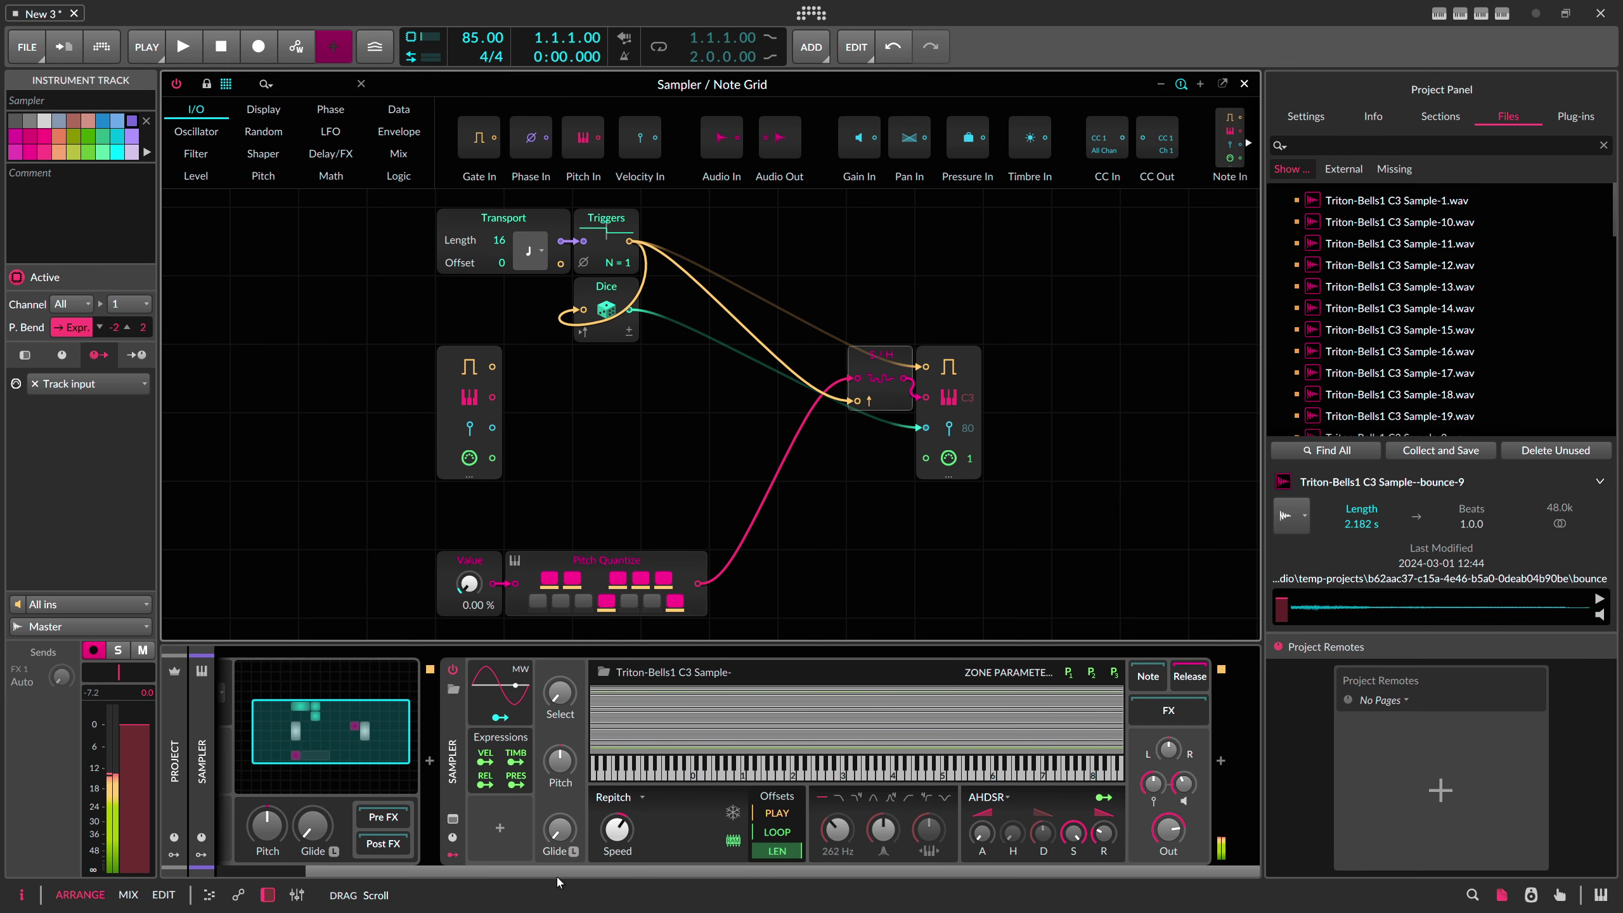
pyautogui.moveTo(1104, 831)
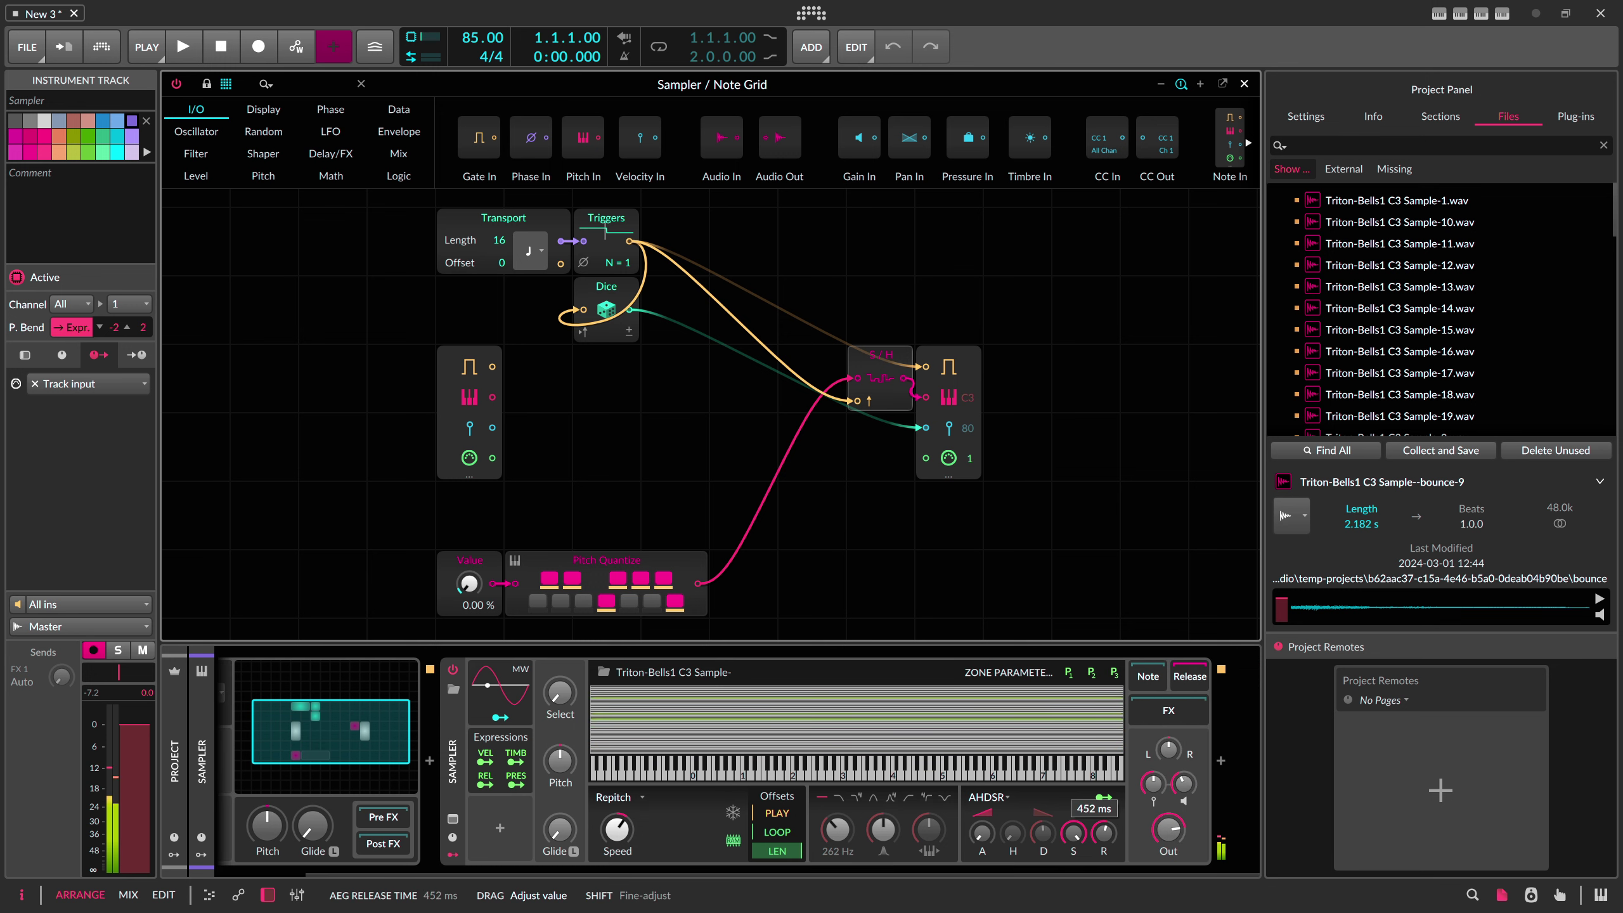
pyautogui.moveTo(1103, 831); pyautogui.dragTo(1104, 815)
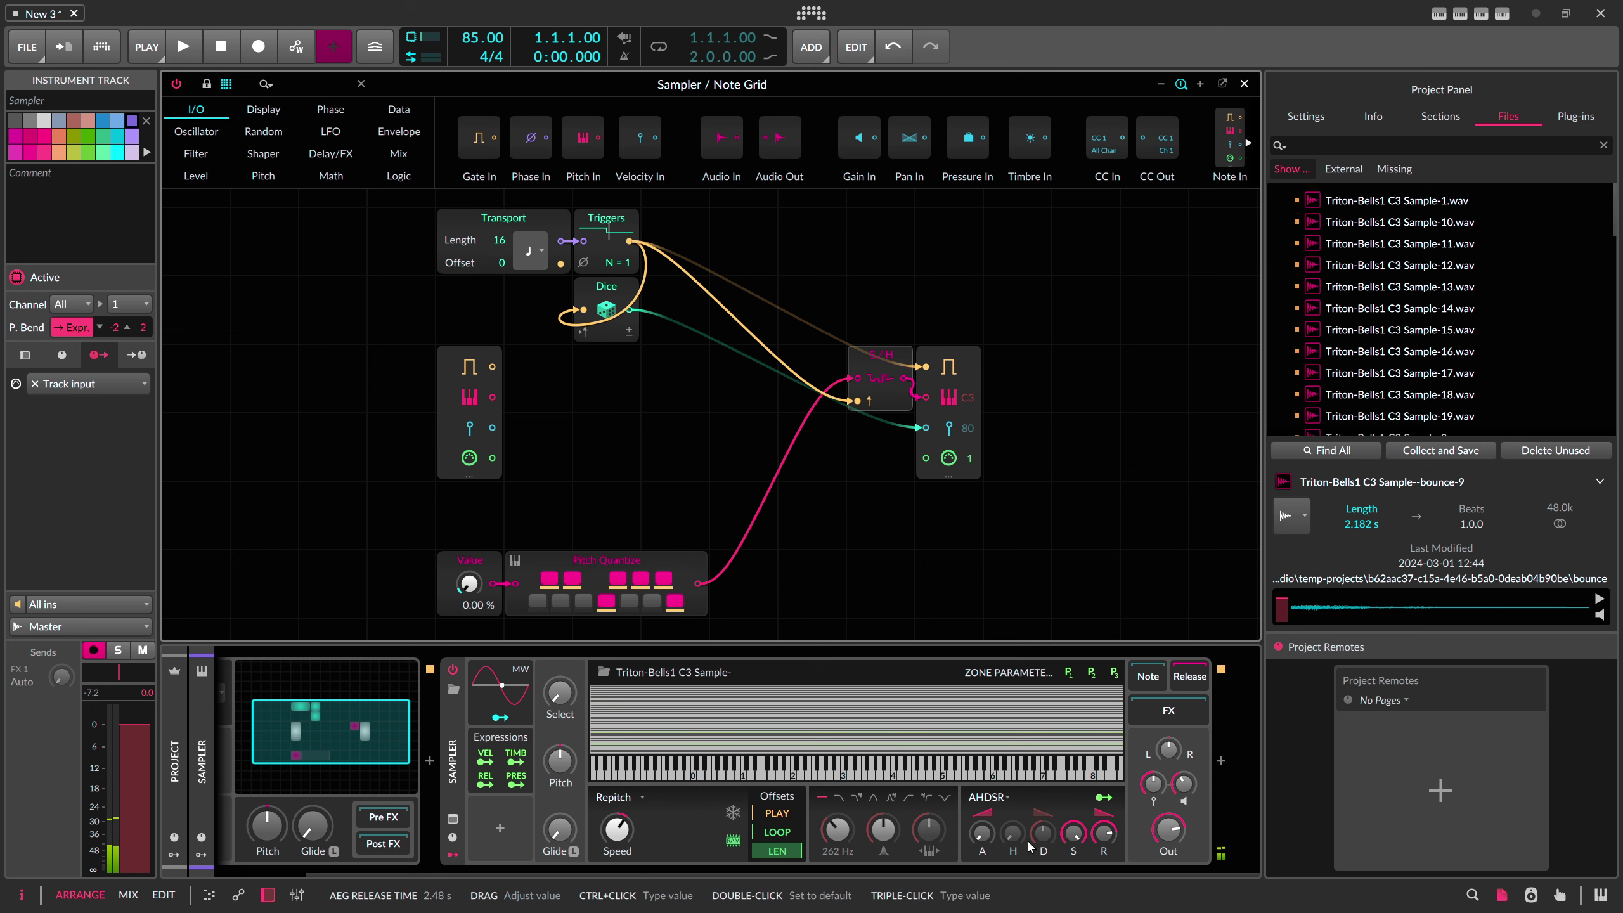
# Step: Switch the Sampler's filter to a band-pass mode and raise its resonance
pyautogui.moveTo(743, 869); pyautogui.dragTo(646, 872)
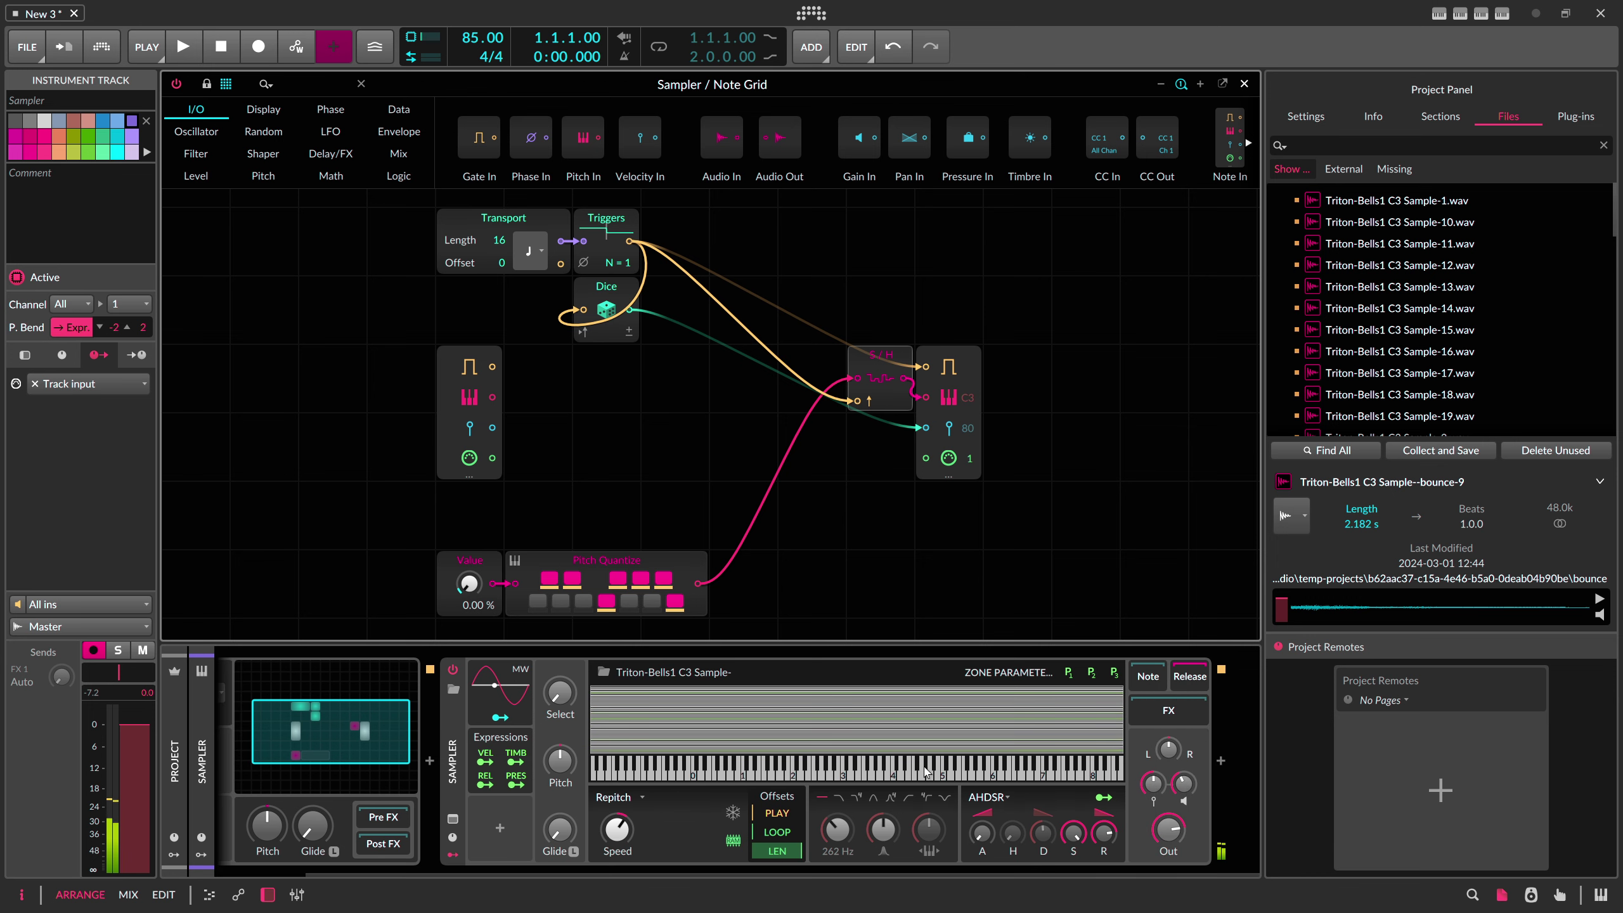
pyautogui.click(874, 796)
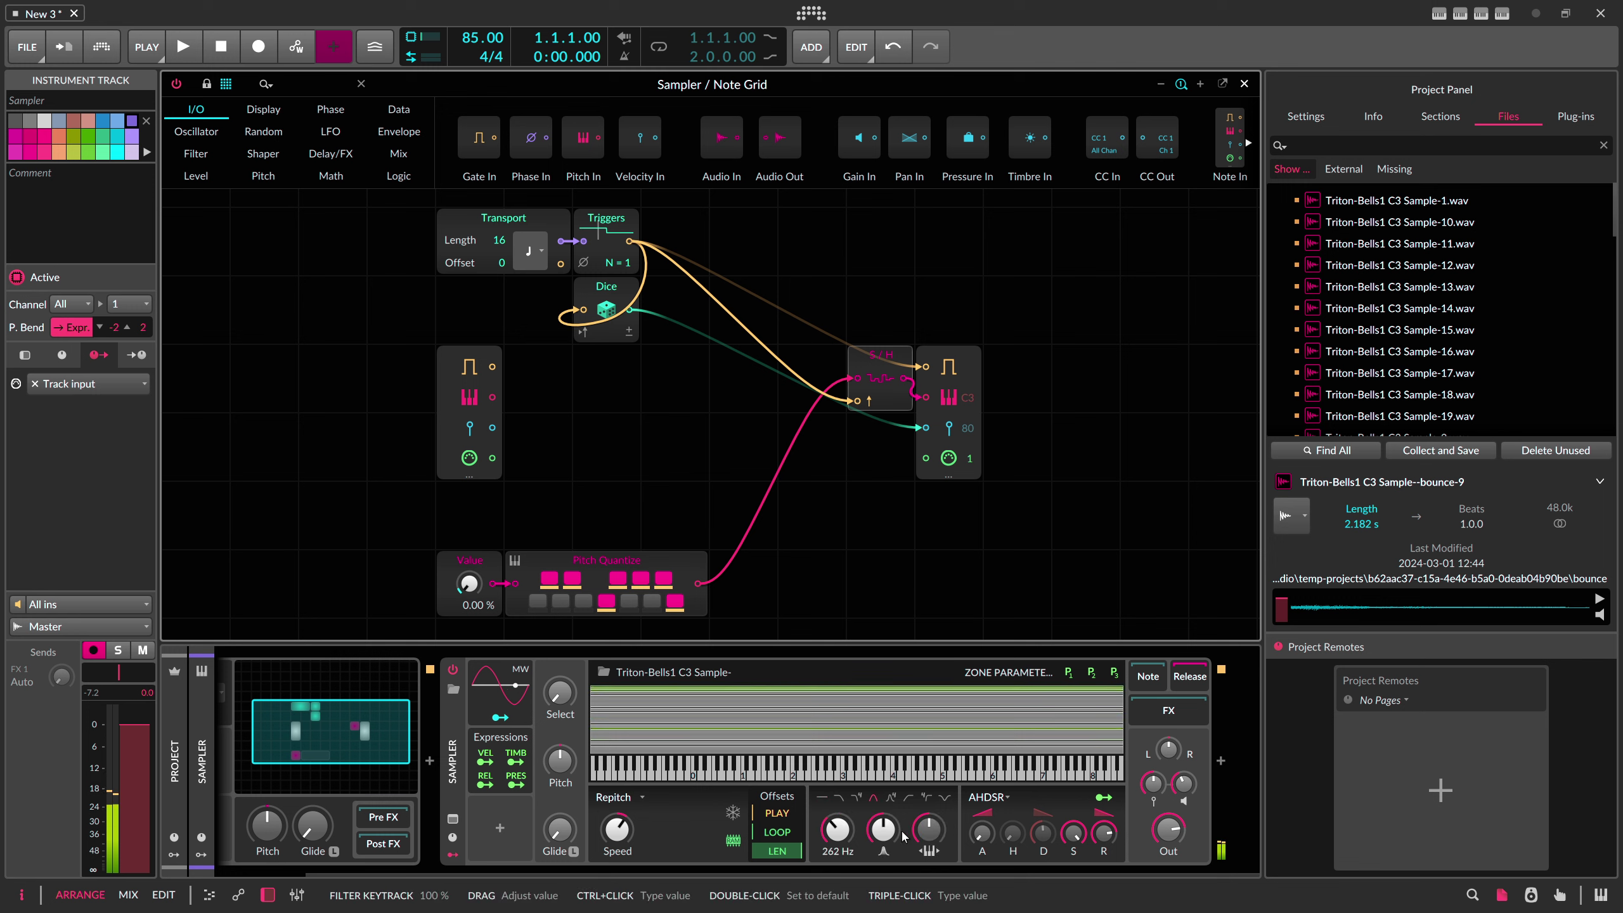
pyautogui.moveTo(924, 832); pyautogui.dragTo(884, 828)
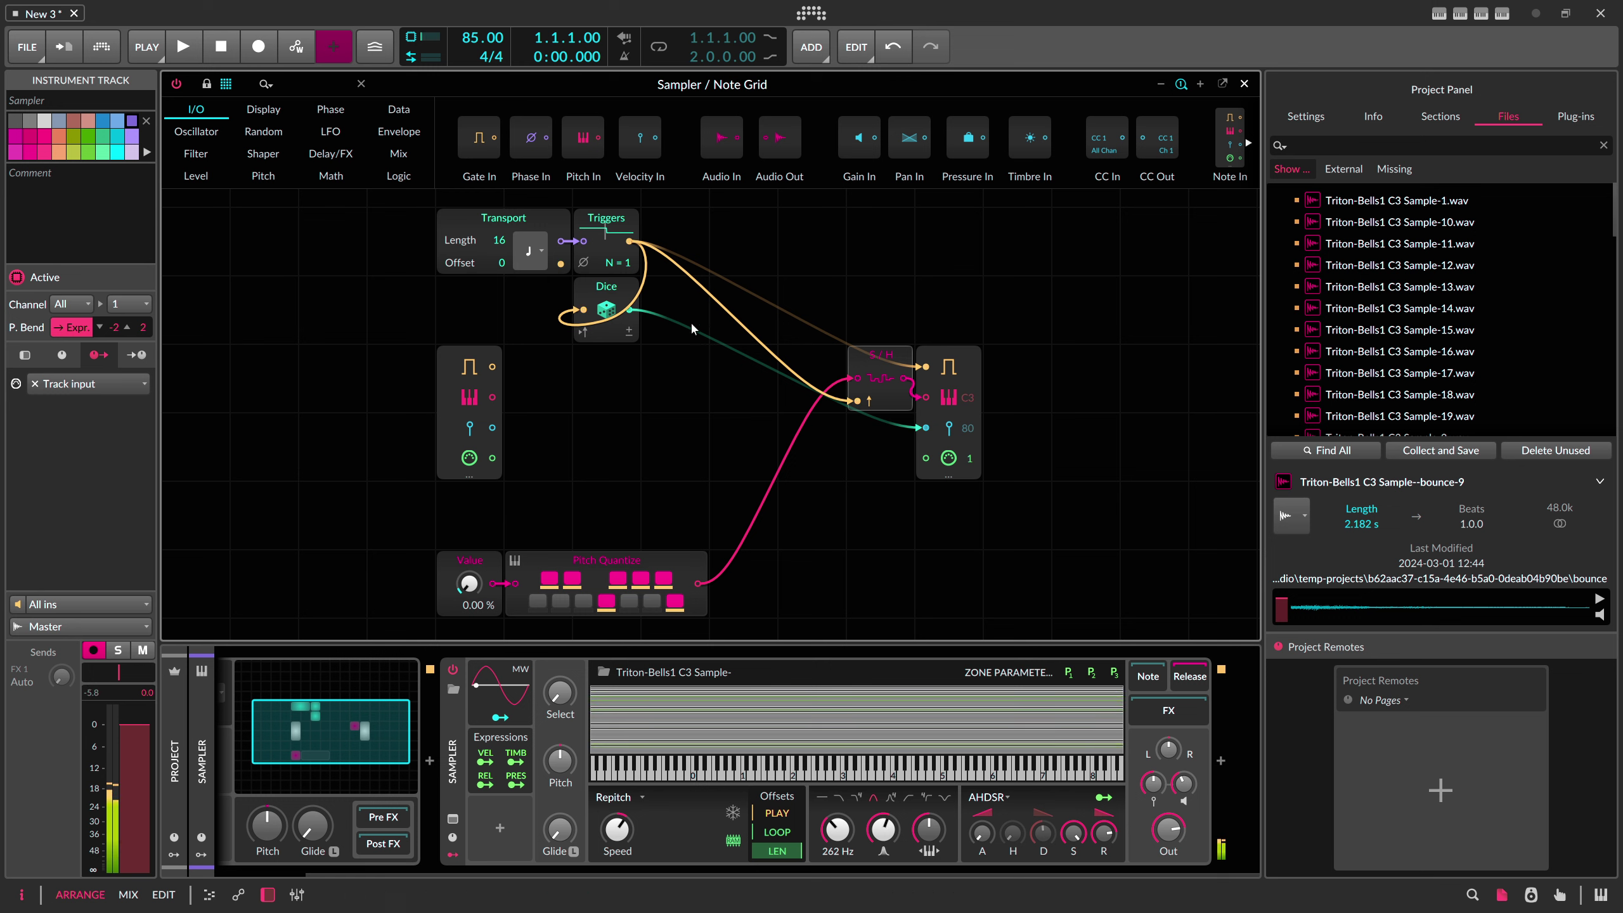
# Step: Set the Sampler's velocity sensitivity to 0.0 dB for comparison and raise it again
pyautogui.click(627, 312)
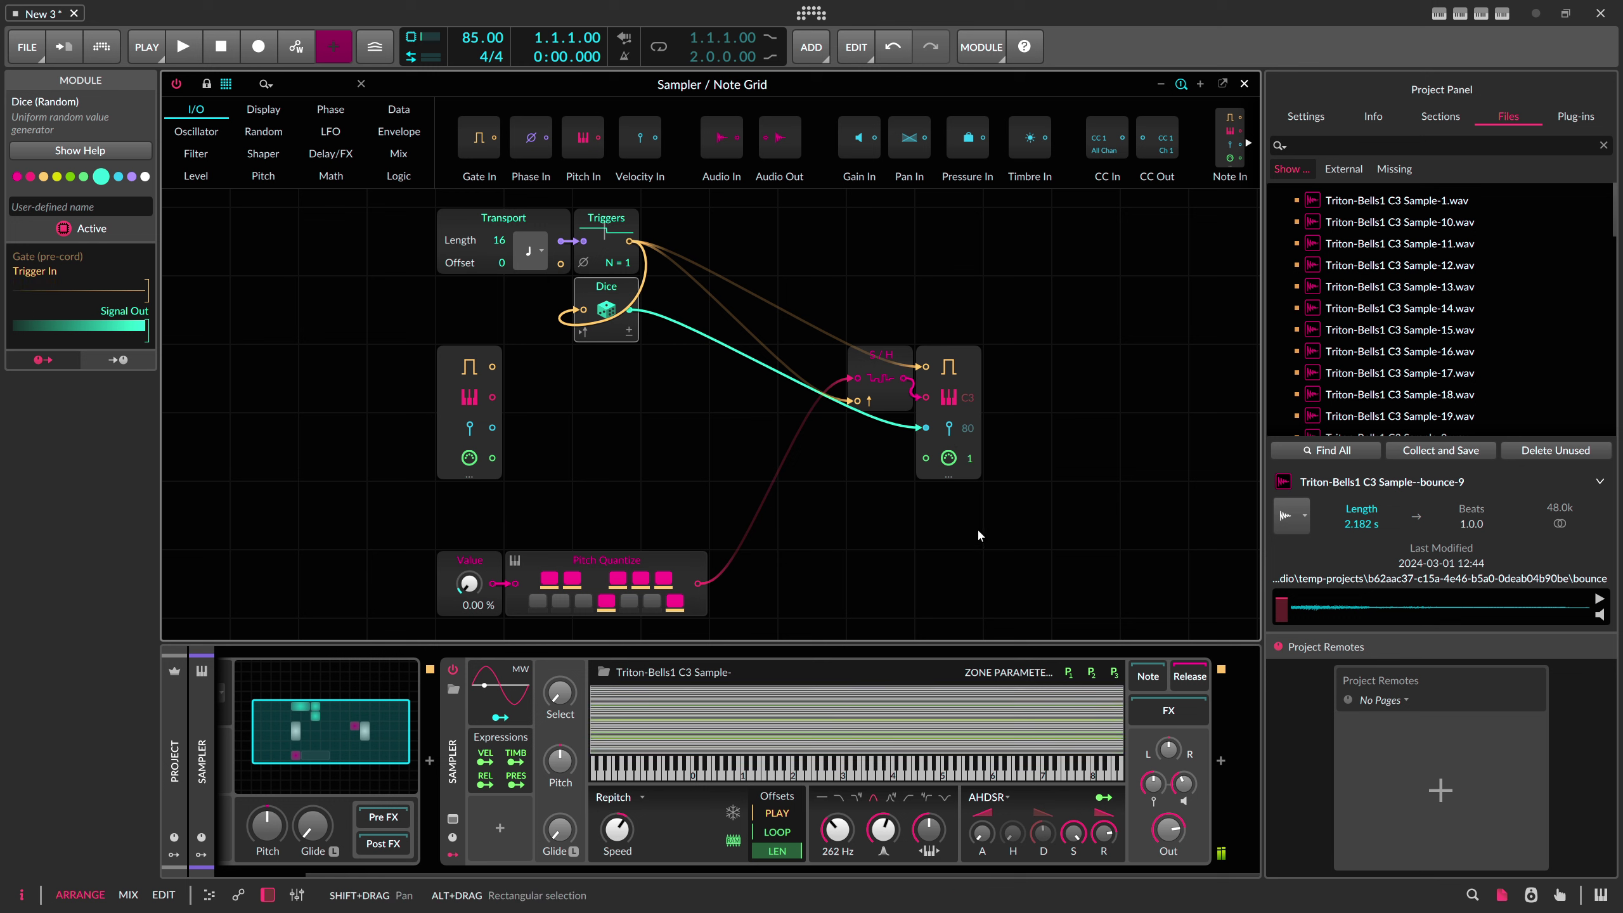
pyautogui.moveTo(1153, 783); pyautogui.dragTo(1163, 838)
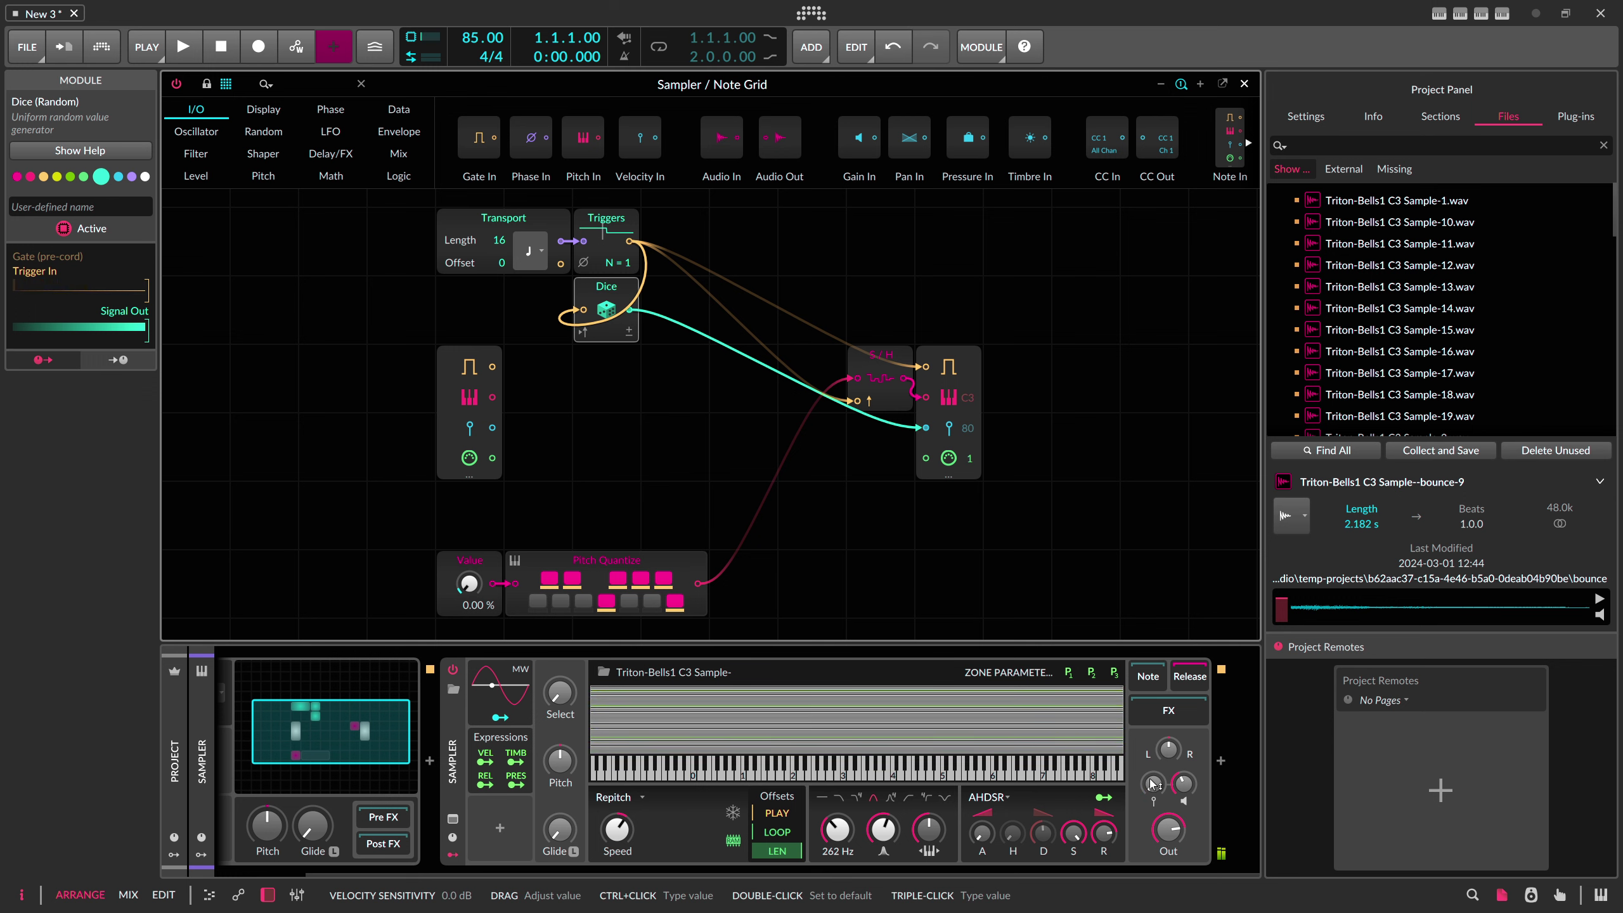
pyautogui.moveTo(1150, 784); pyautogui.dragTo(1150, 750)
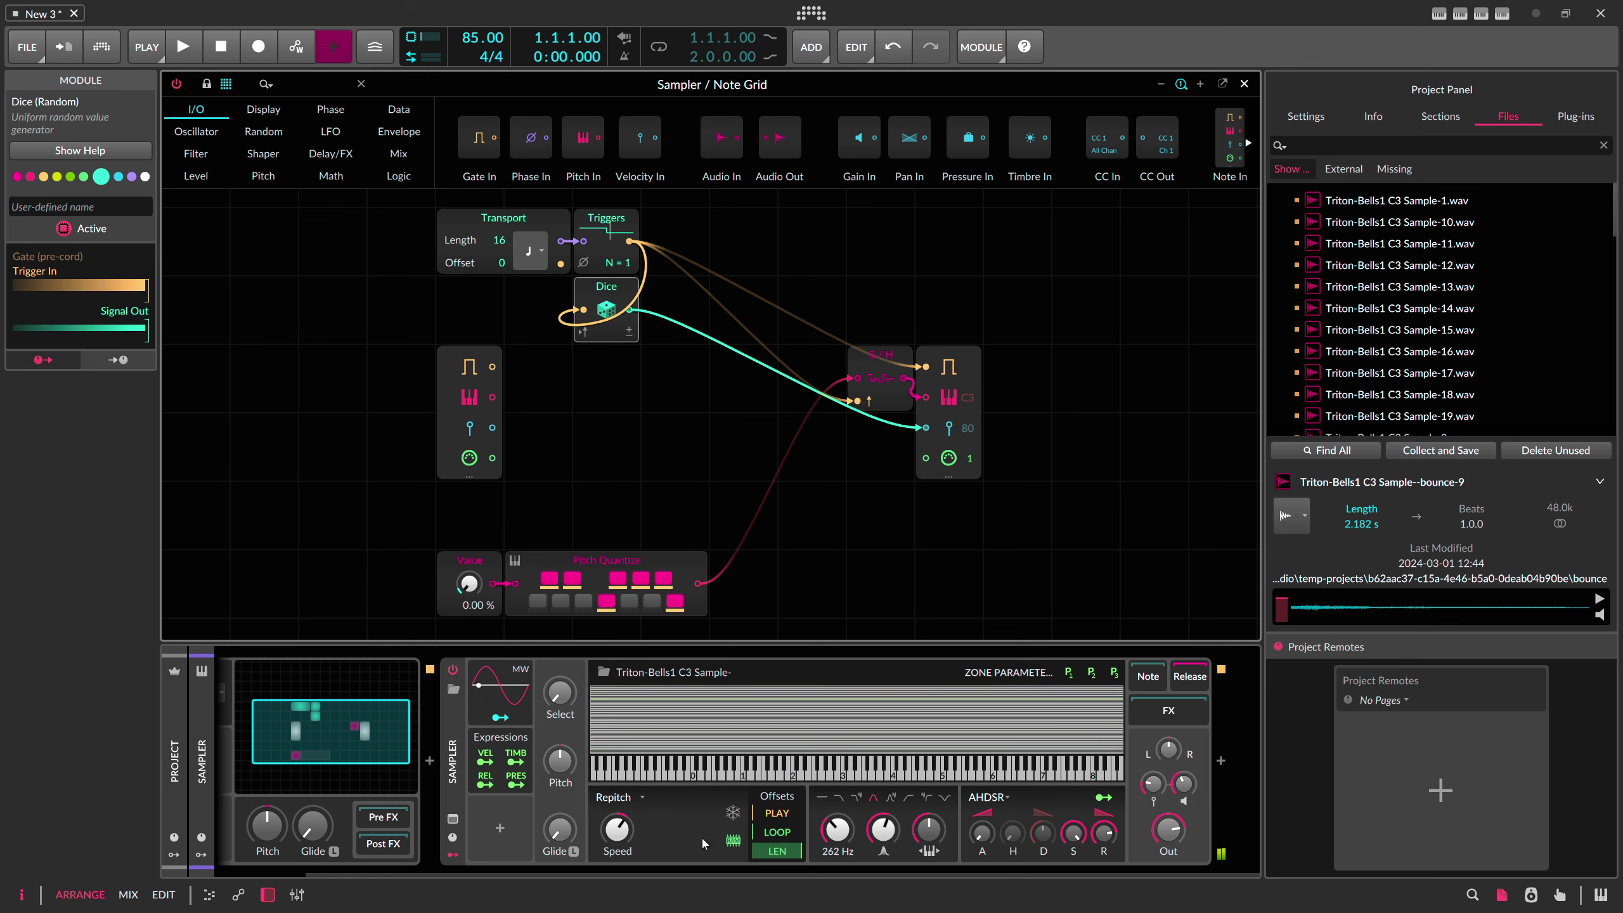
# Step: Reduce the Stack Spread modulation to 0.010 on the Value module and -0.67 on the Transport's length
pyautogui.hscroll(-3, 680, 873)
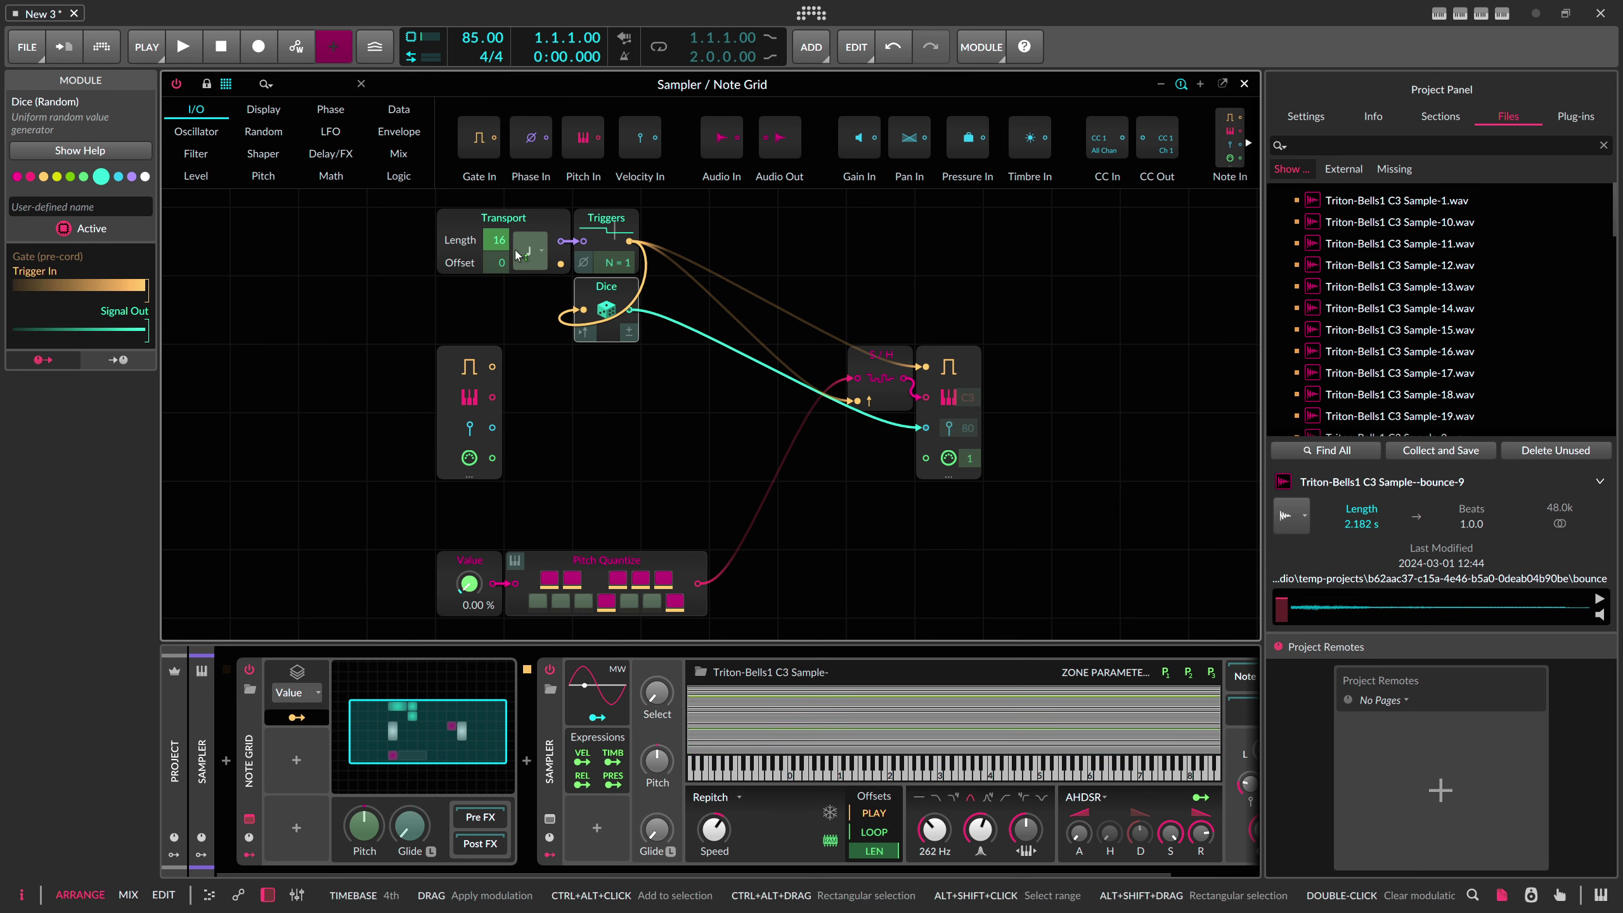
pyautogui.moveTo(496, 240); pyautogui.dragTo(504, 236)
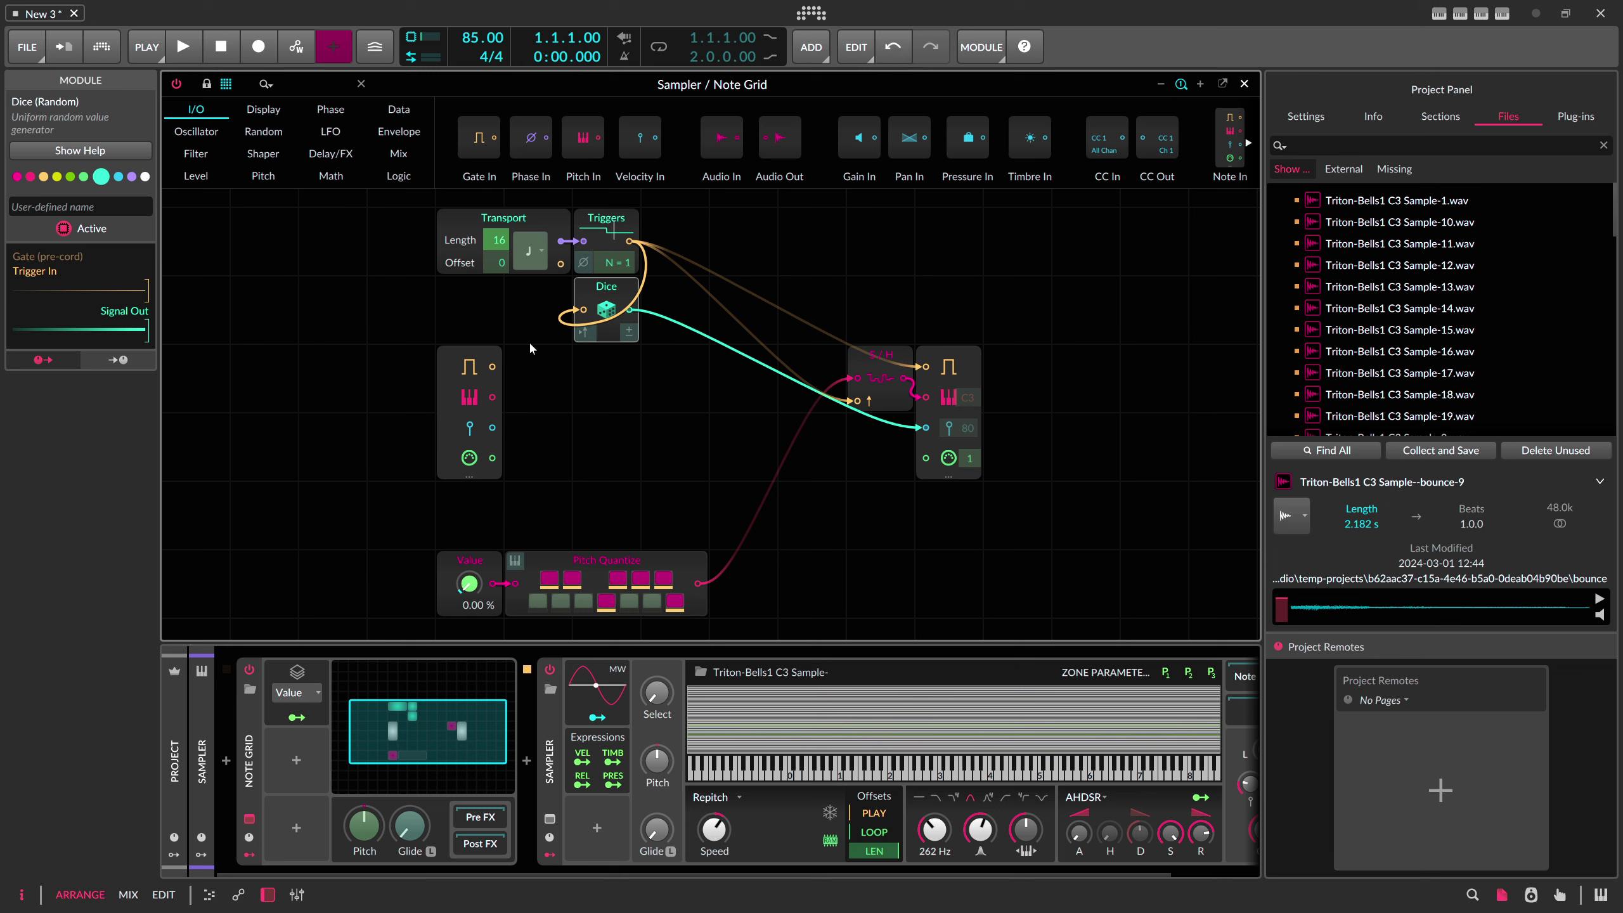
pyautogui.click(298, 717)
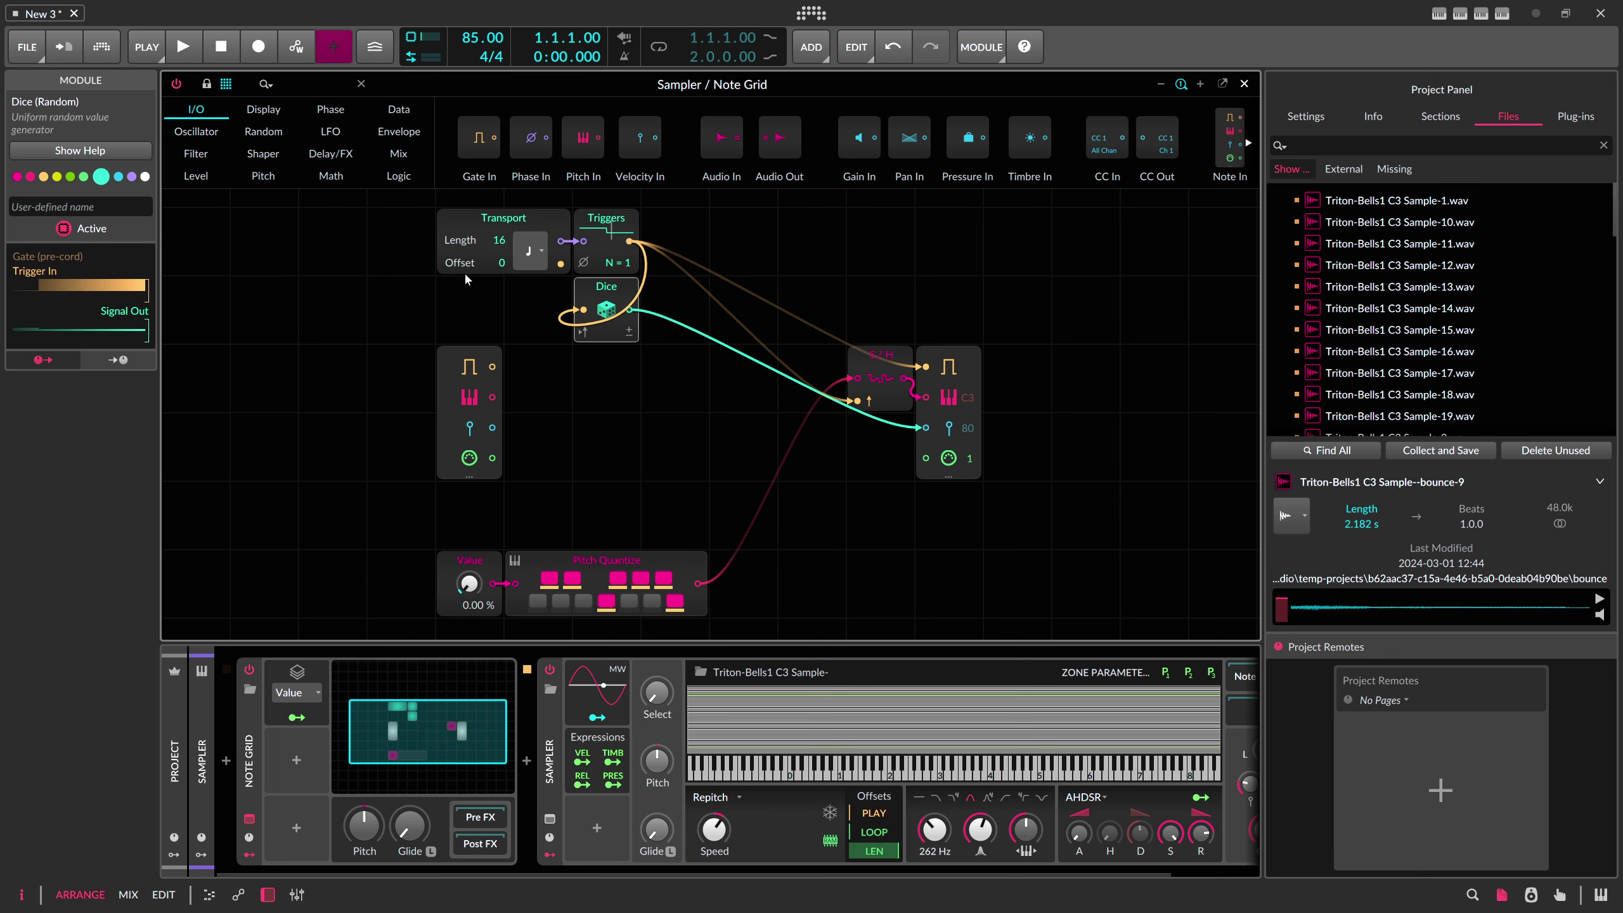
# Step: Insert a Quantize note effect between the Note Grid and the Sampler, keeping its interval at 16th notes
pyautogui.click(526, 761)
pyautogui.write('qu')
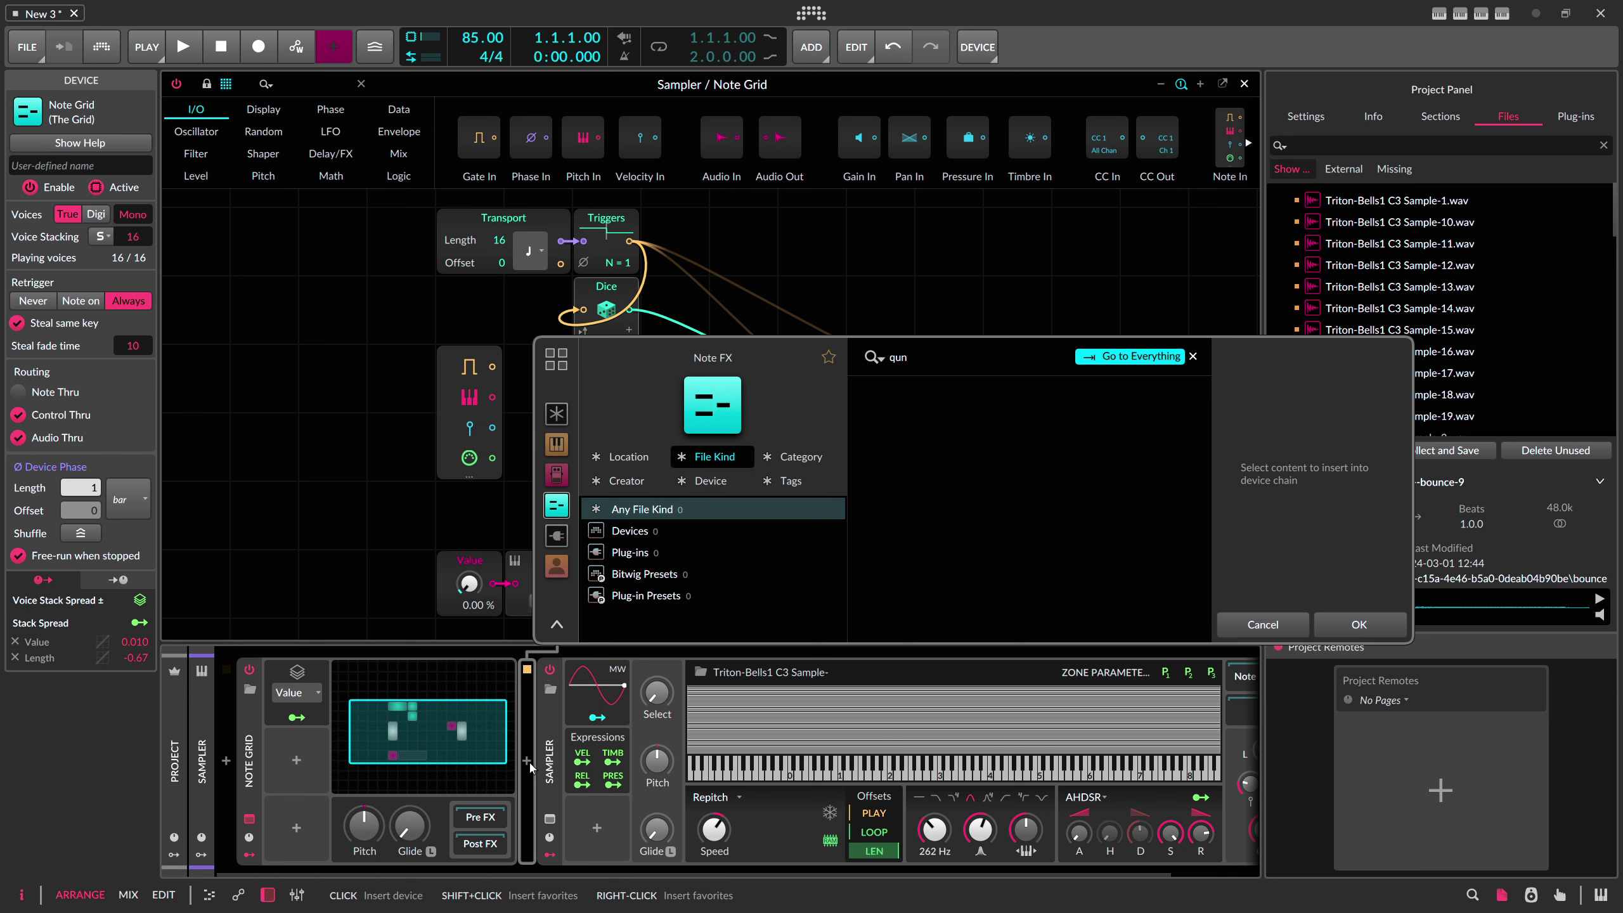
pyautogui.write('an')
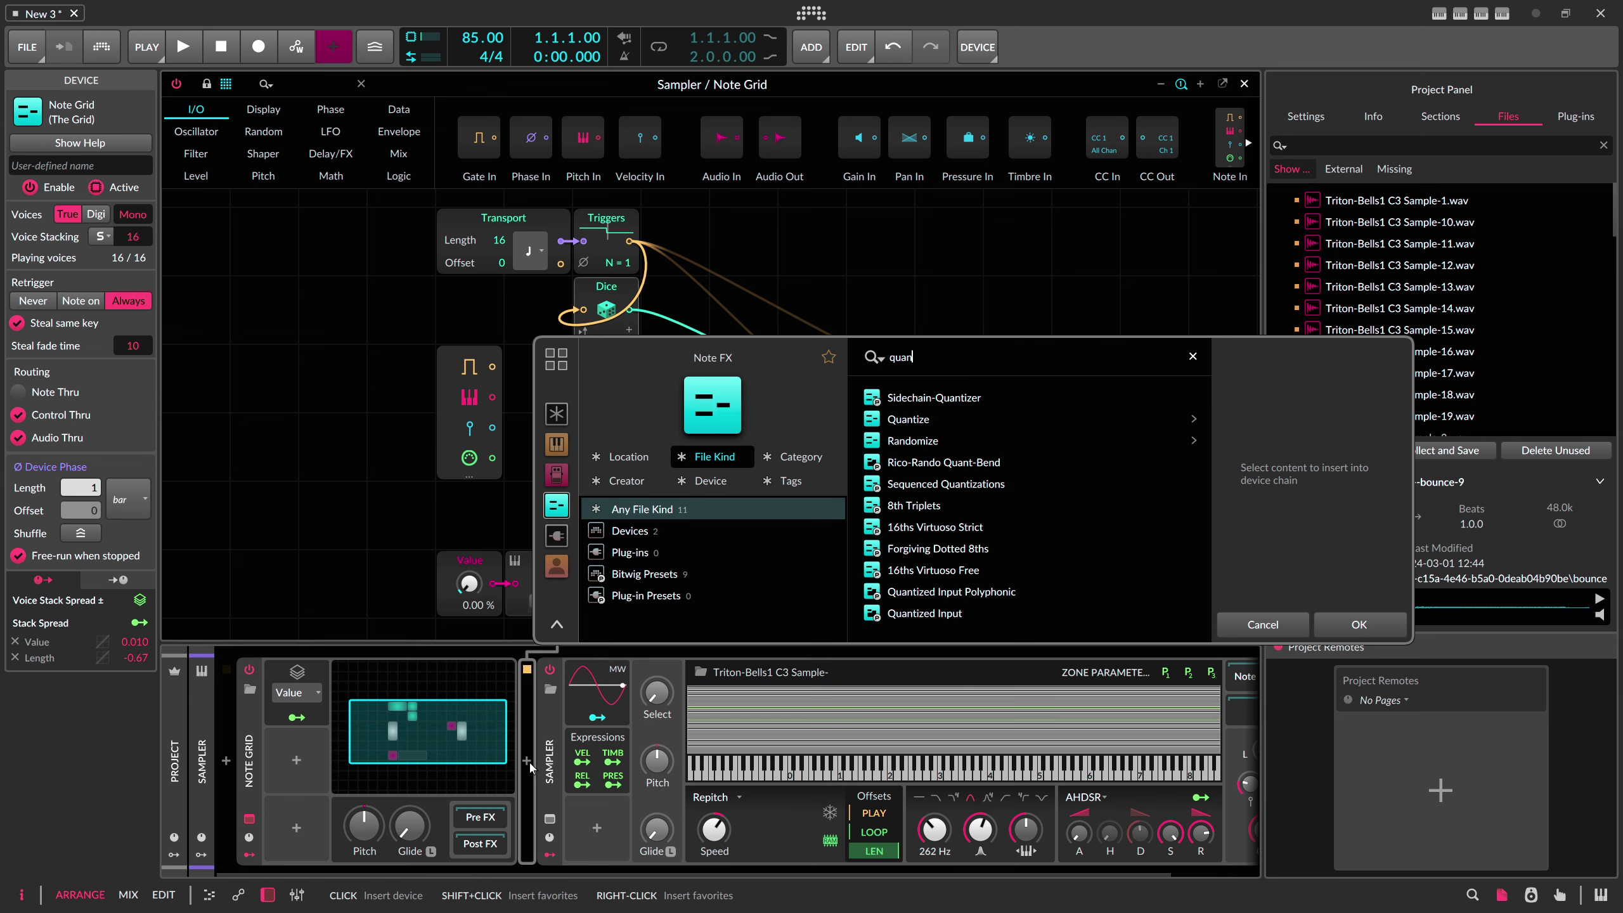
pyautogui.doubleClick(908, 419)
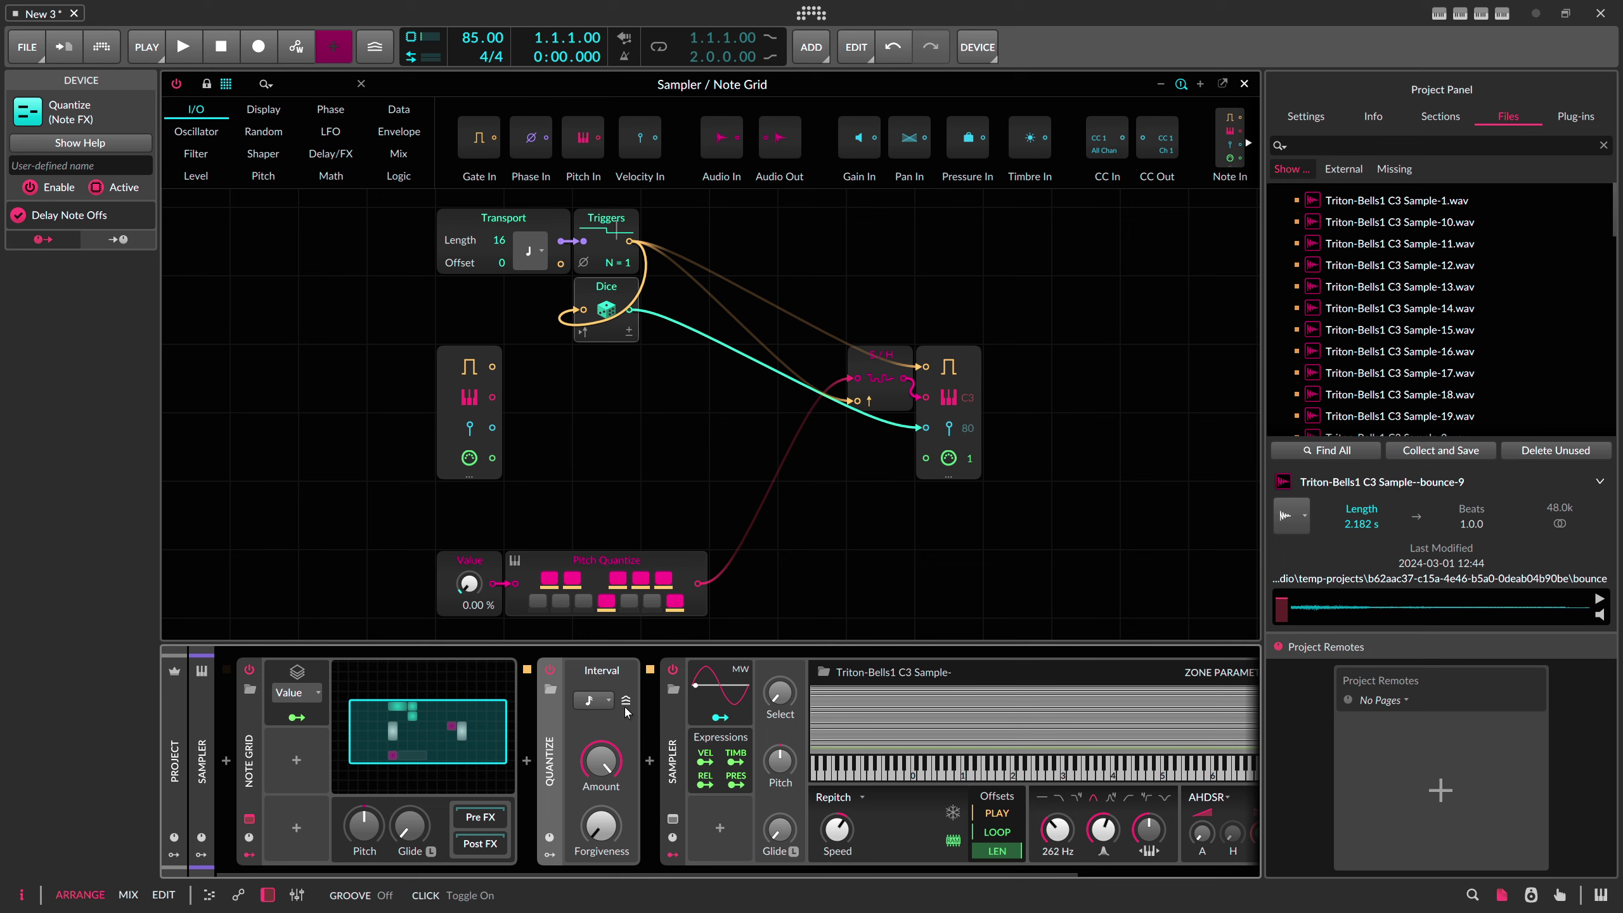
pyautogui.click(602, 702)
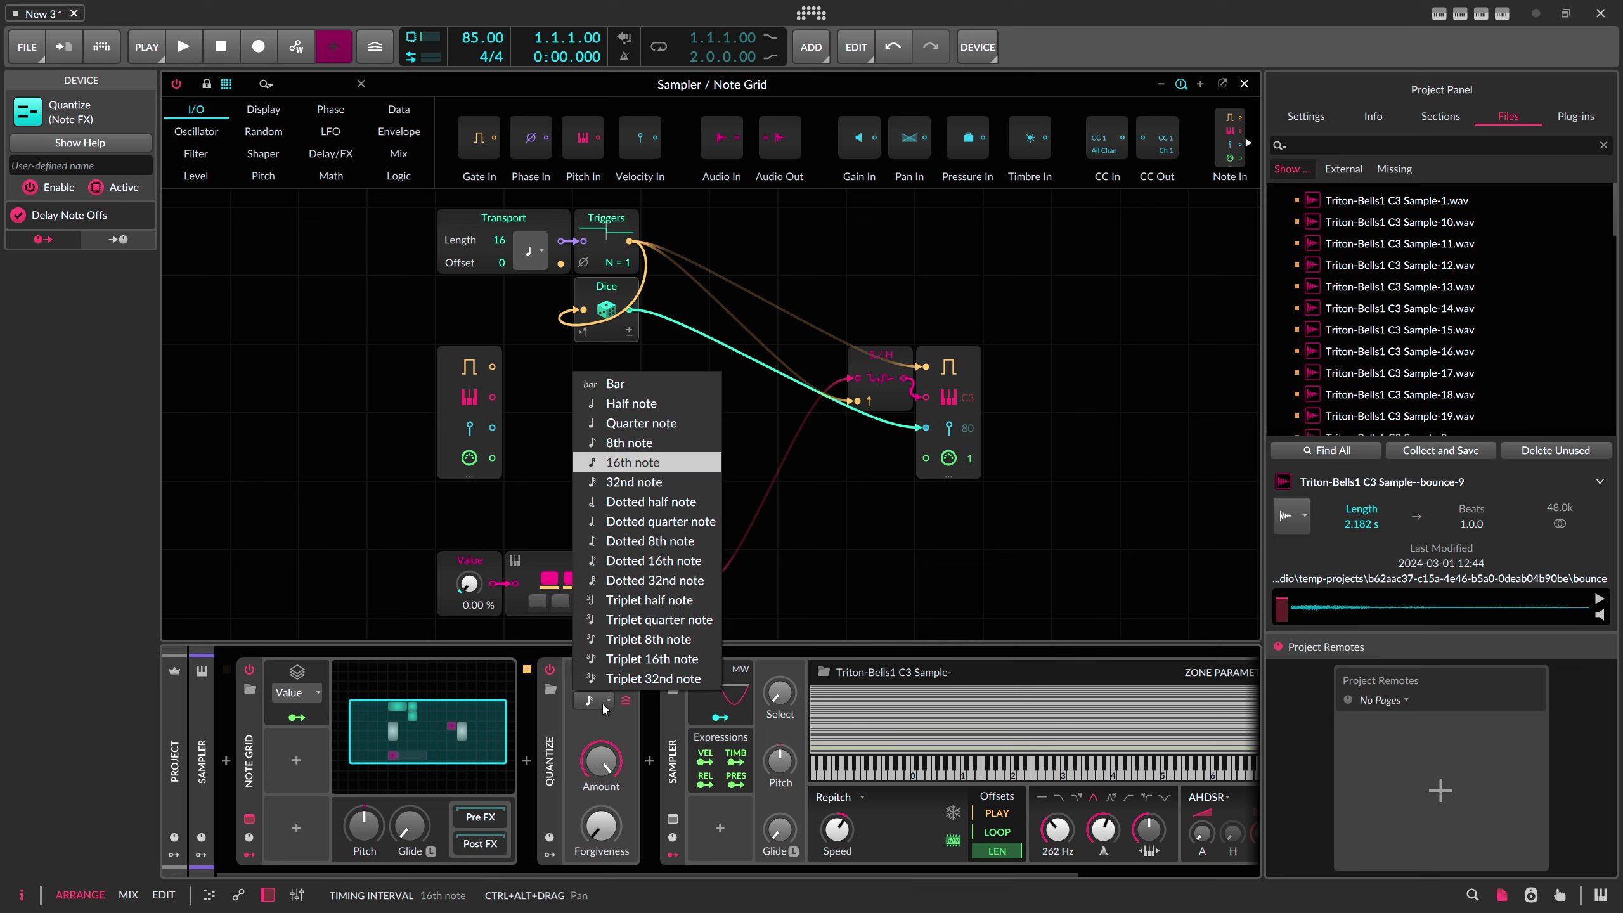
pyautogui.click(550, 722)
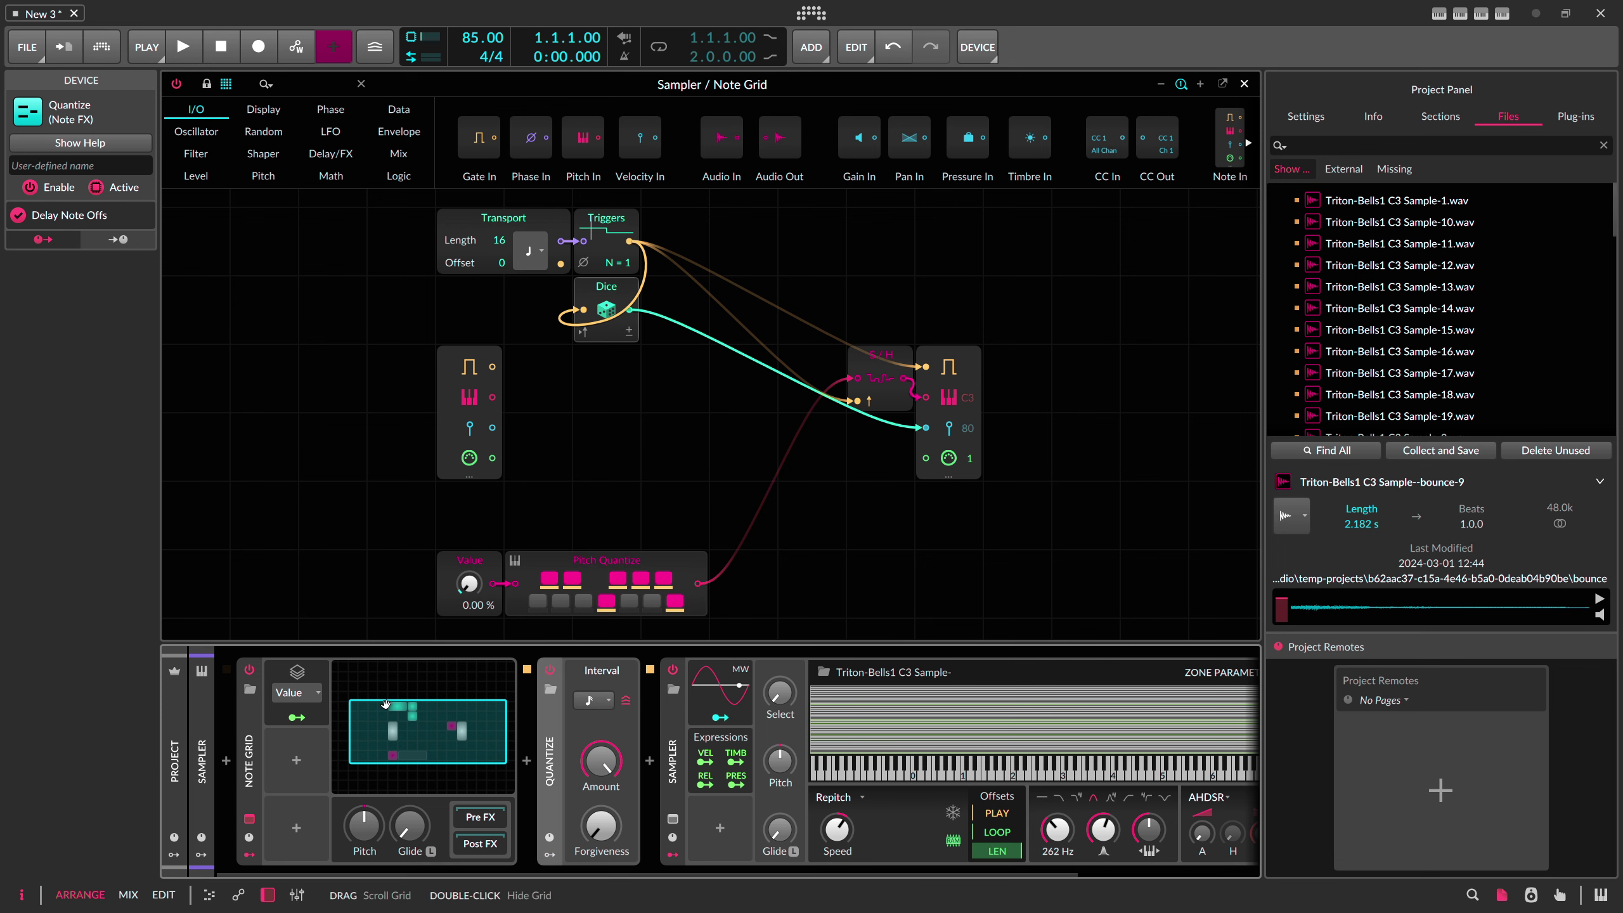
# Step: Set the Transport's timebase to 8th and the Stack Spread modulation to -1.07 on its length and 0.013 on the Value module
pyautogui.click(296, 716)
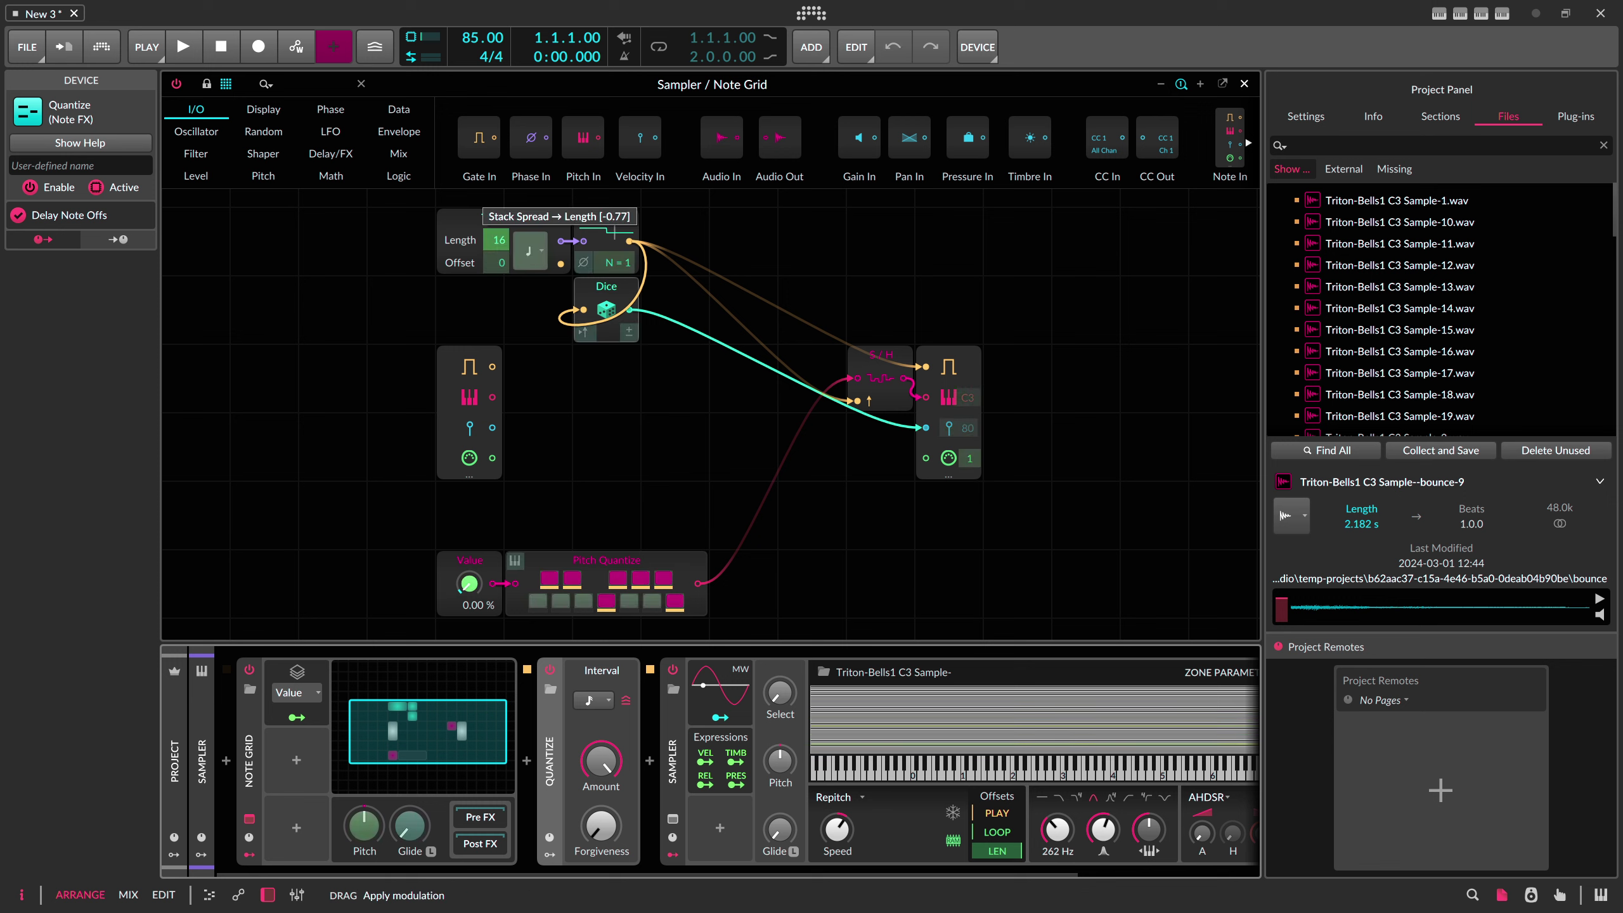
pyautogui.click(517, 257)
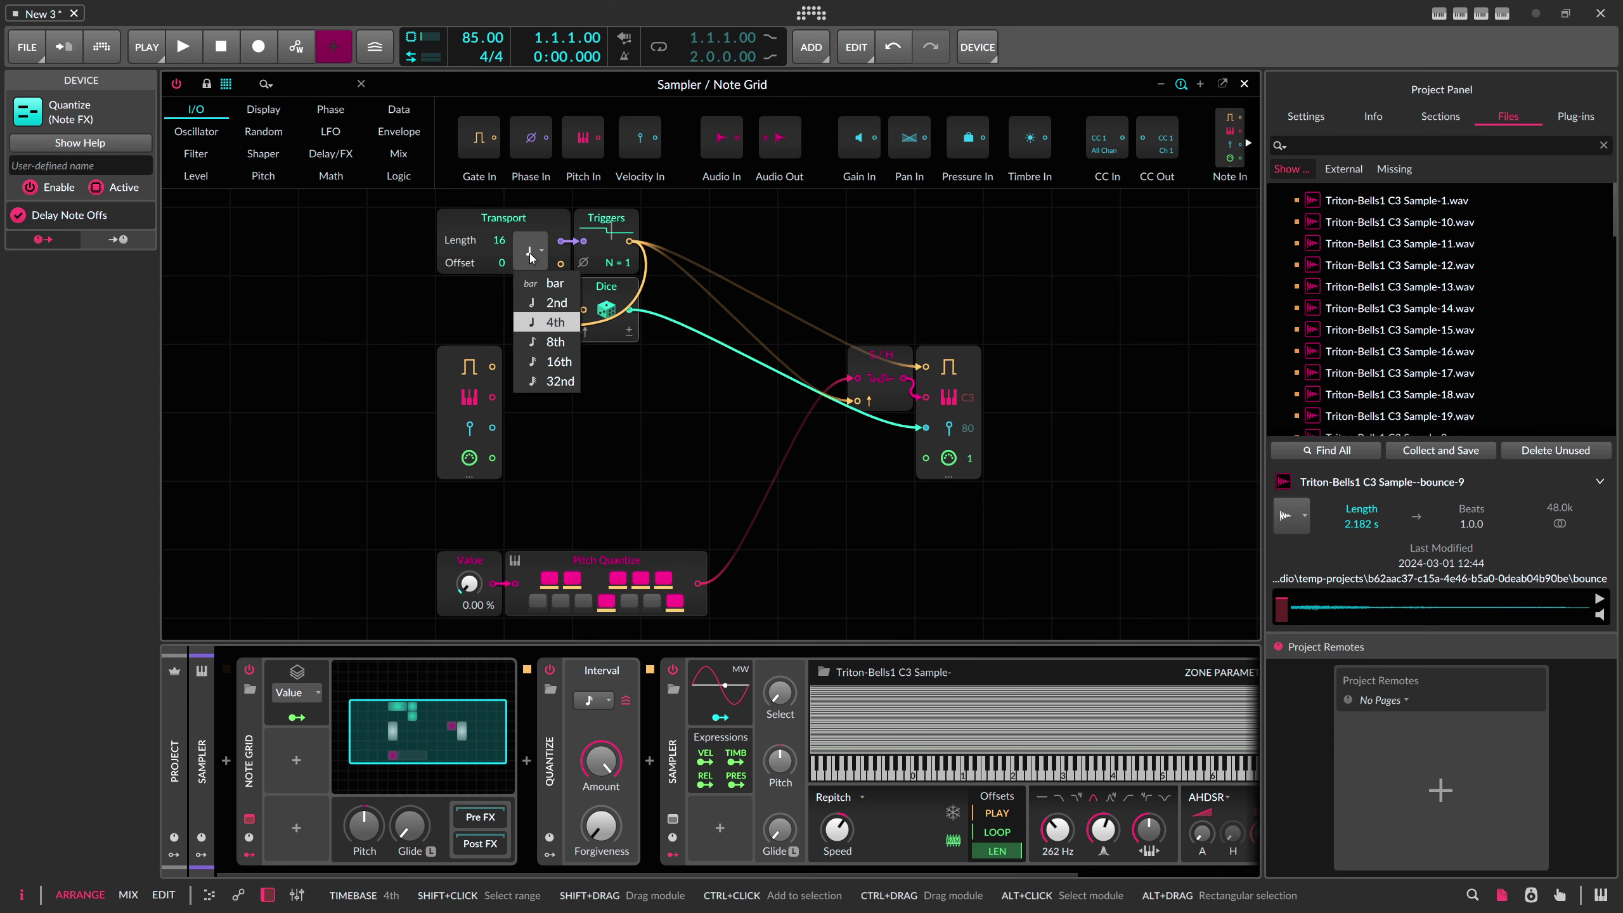
pyautogui.click(547, 332)
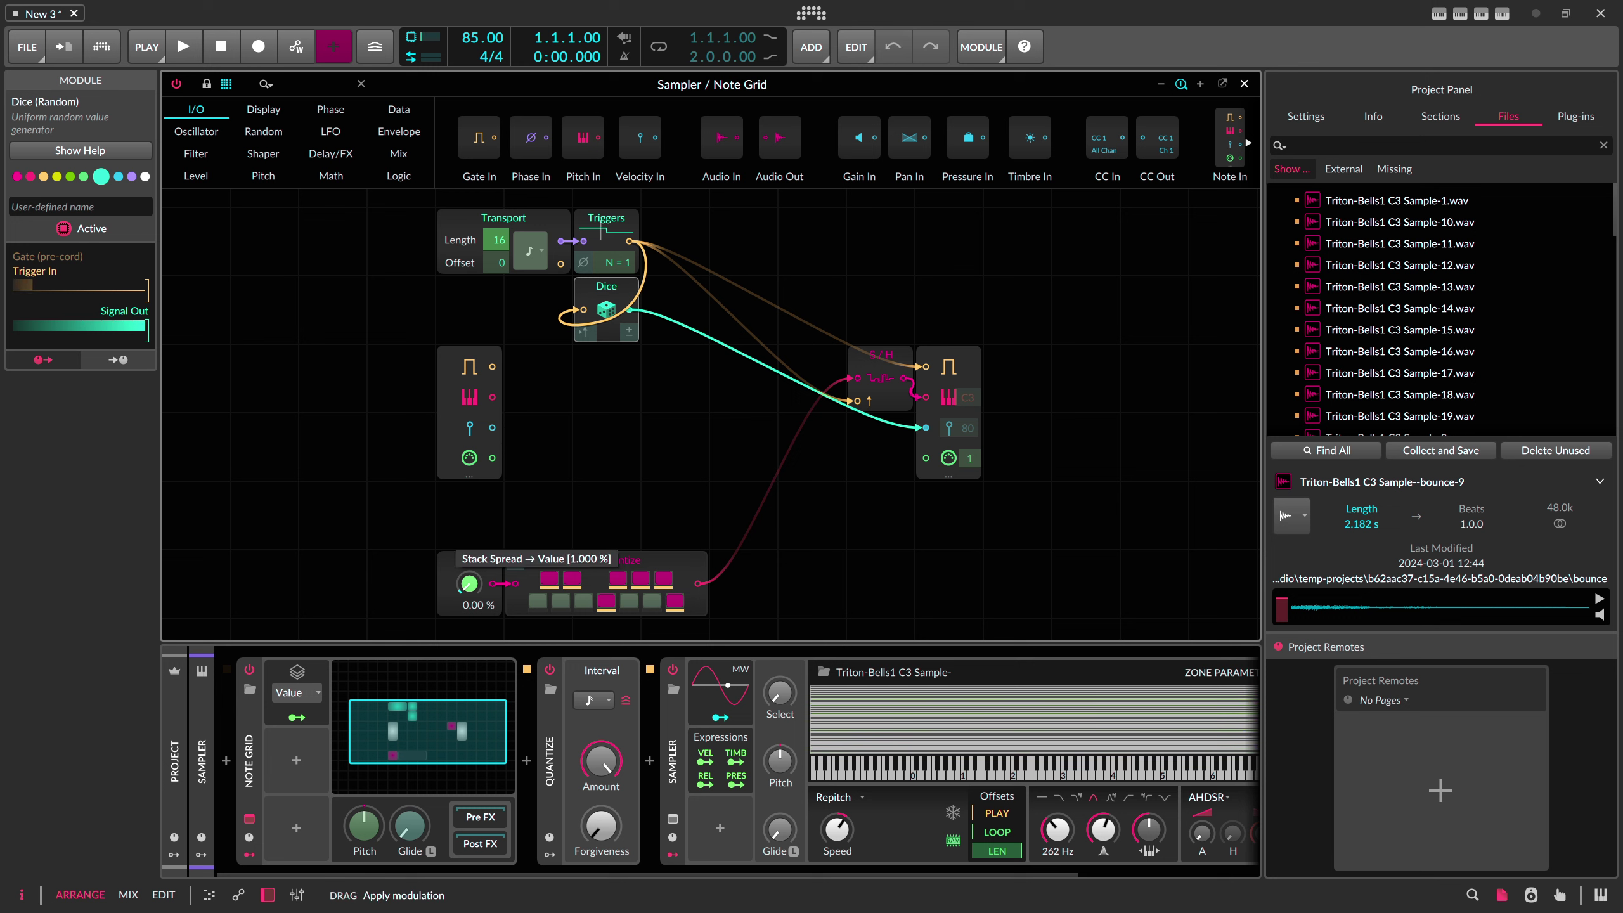
pyautogui.moveTo(470, 583); pyautogui.dragTo(469, 579)
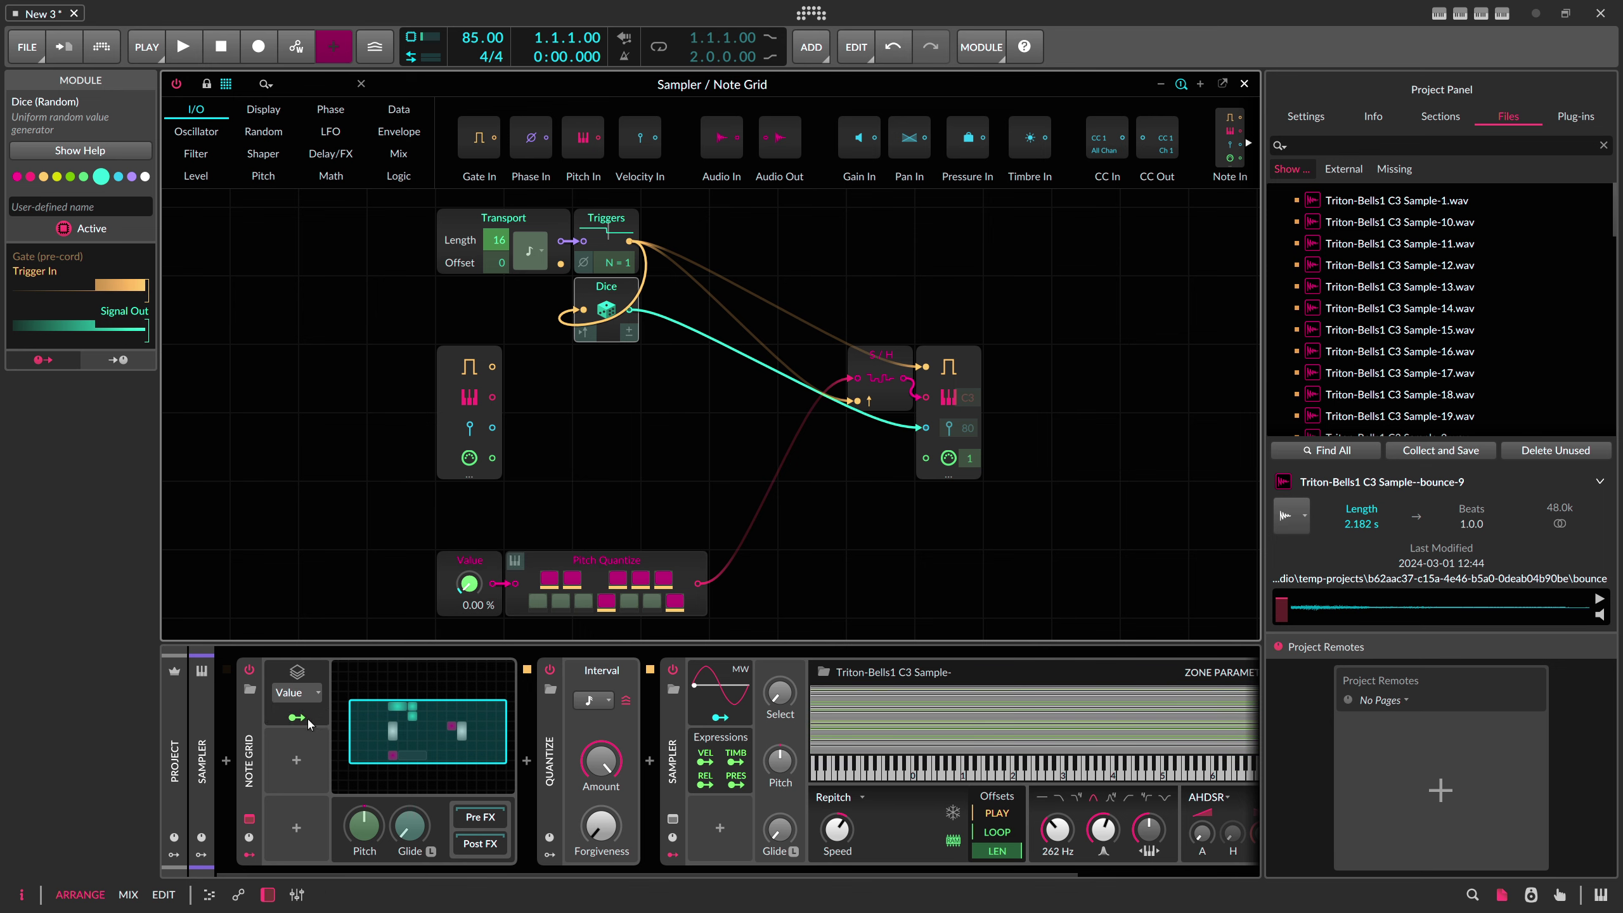
# Step: Add a Convolution reverb after the Sampler in the device chain
pyautogui.moveTo(561, 870); pyautogui.dragTo(703, 873)
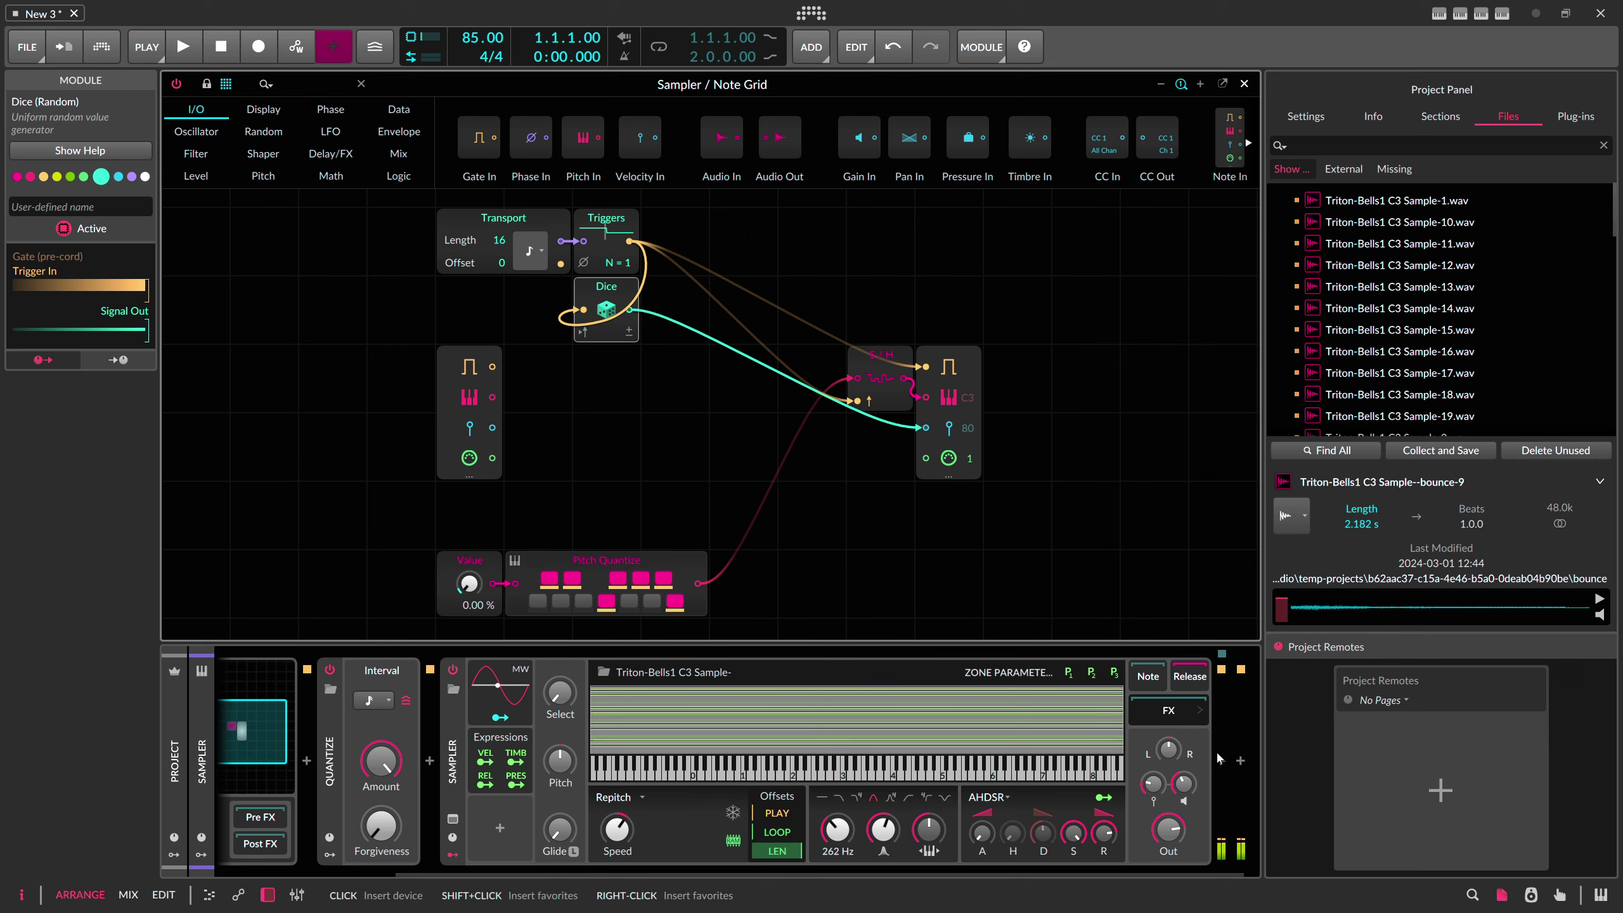
pyautogui.click(1220, 760)
pyautogui.write('convo')
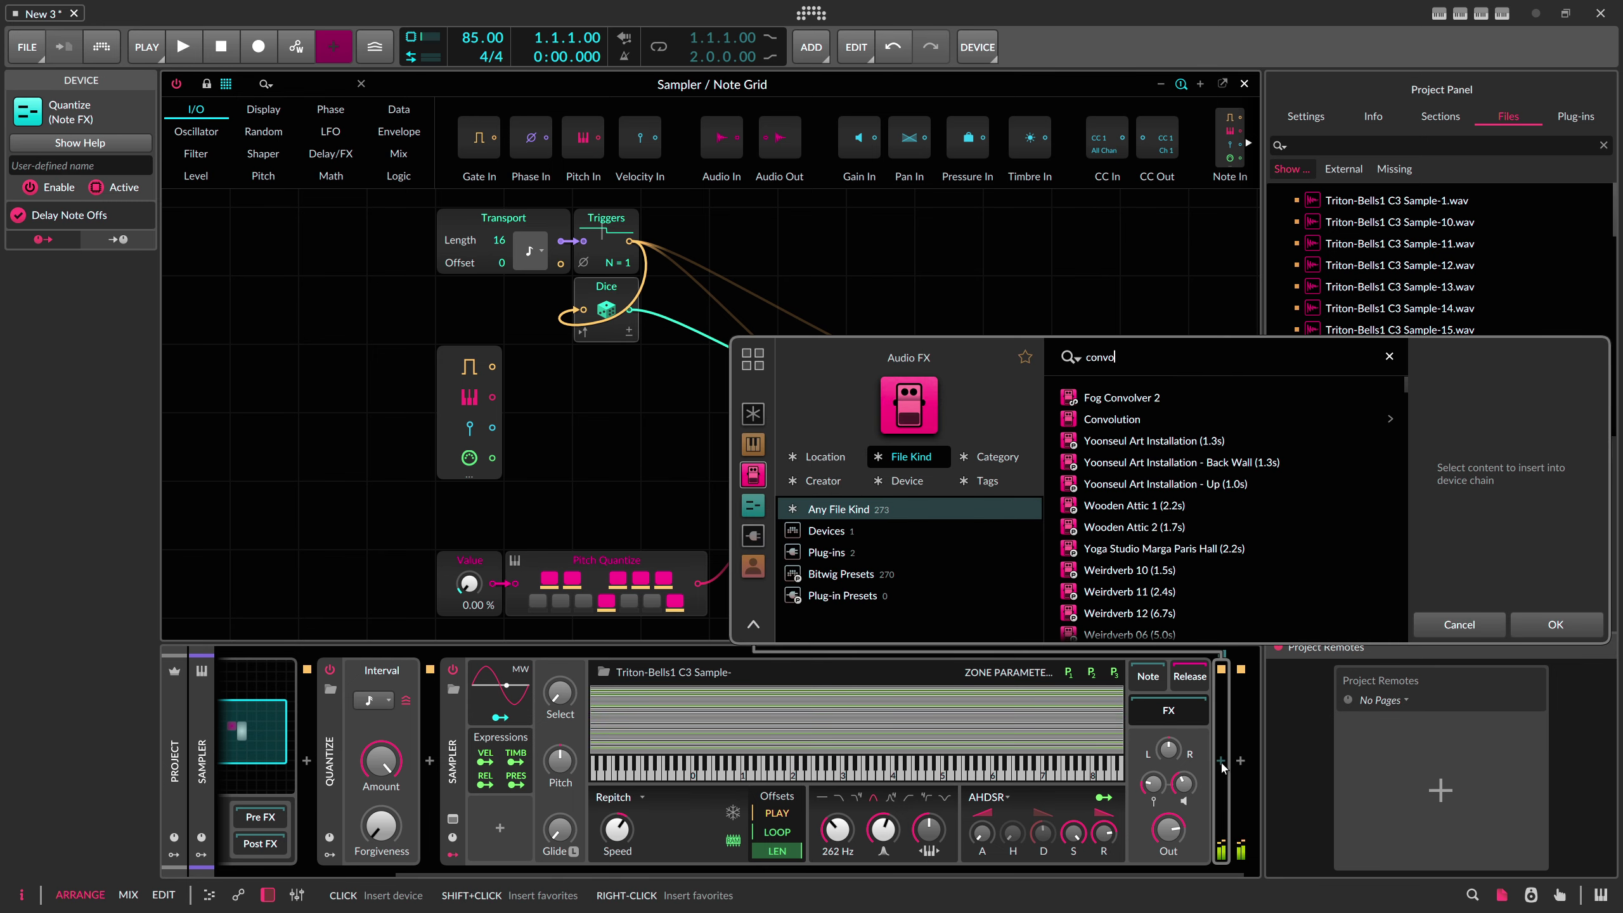
pyautogui.doubleClick(1202, 419)
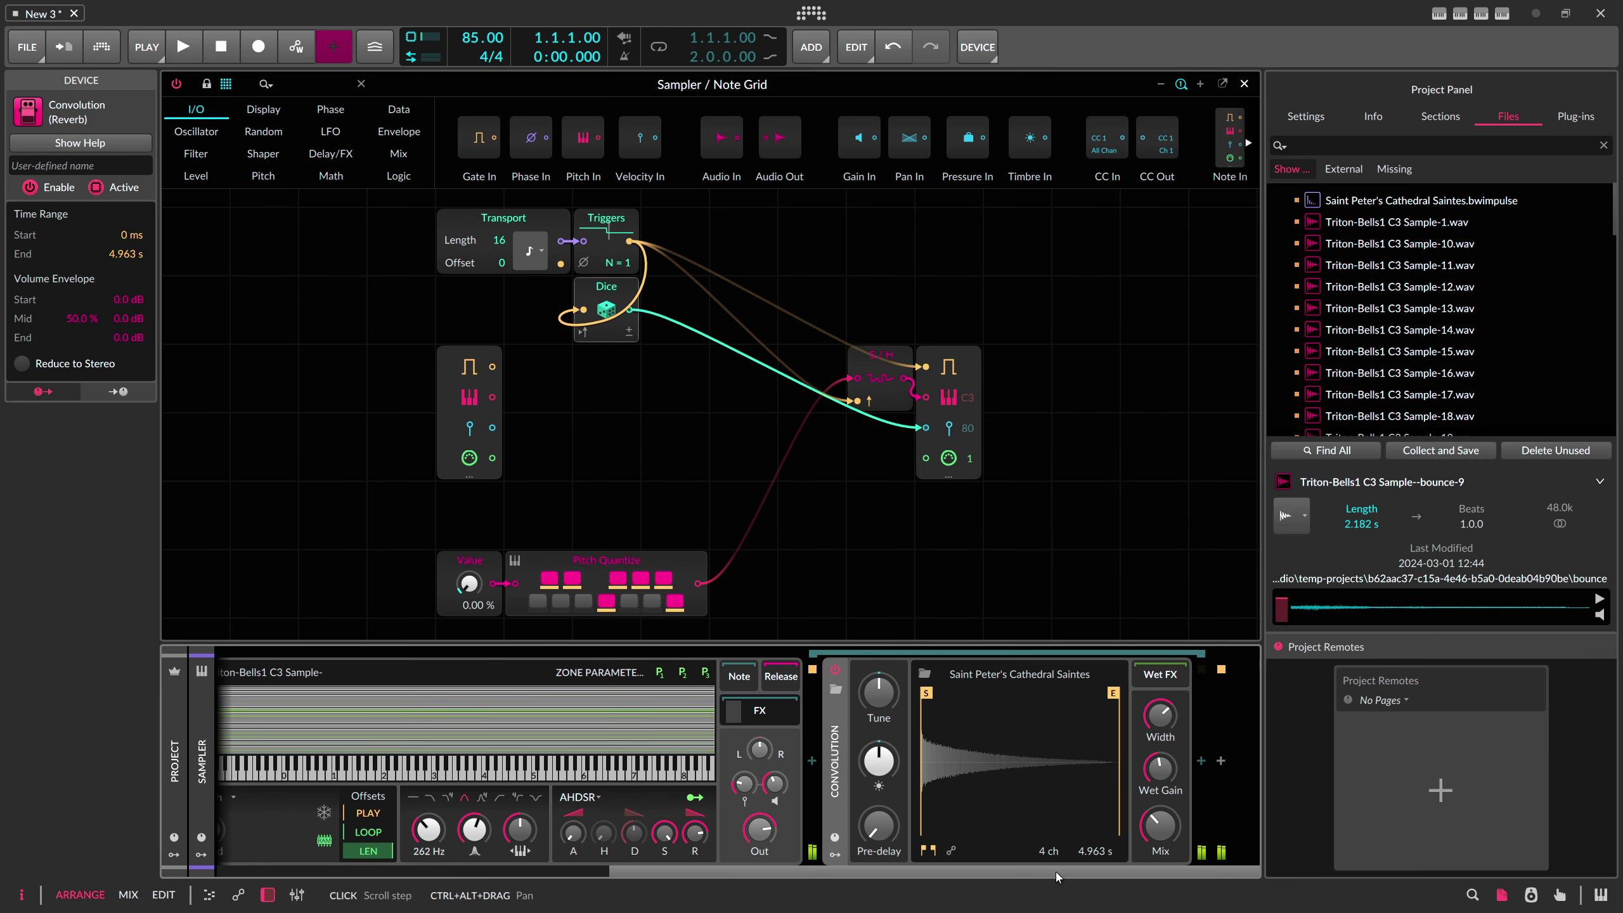
# Step: Add the Delay+ Ambient Reverb preset after the Convolution device
pyautogui.click(1201, 760)
pyautogui.write('delay')
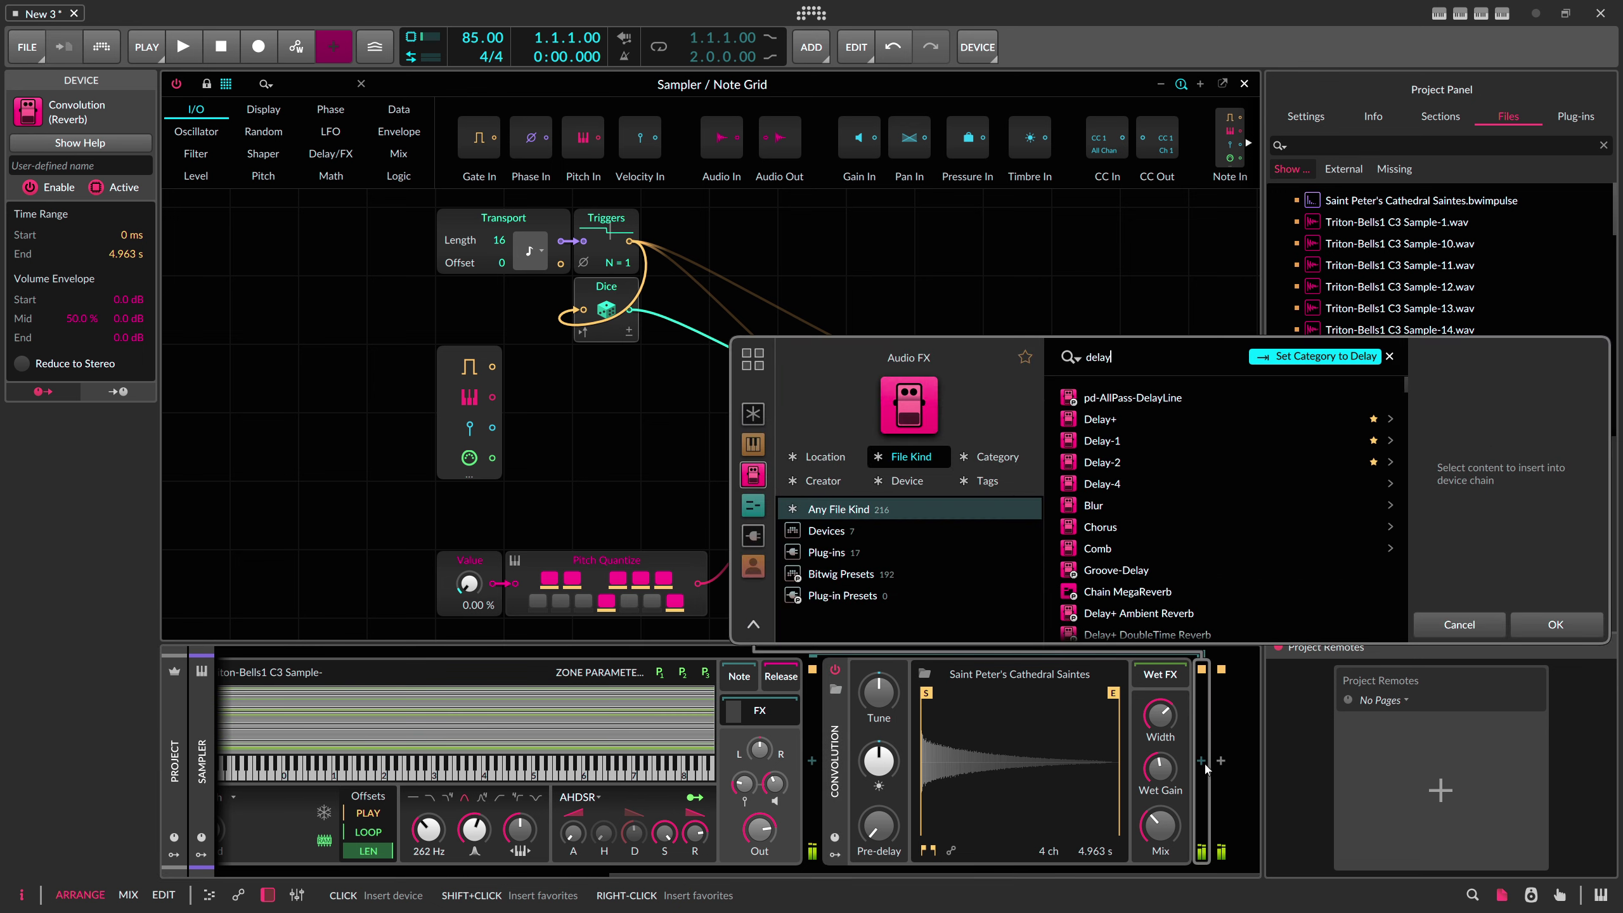
pyautogui.write(' amb')
pyautogui.press('Return')
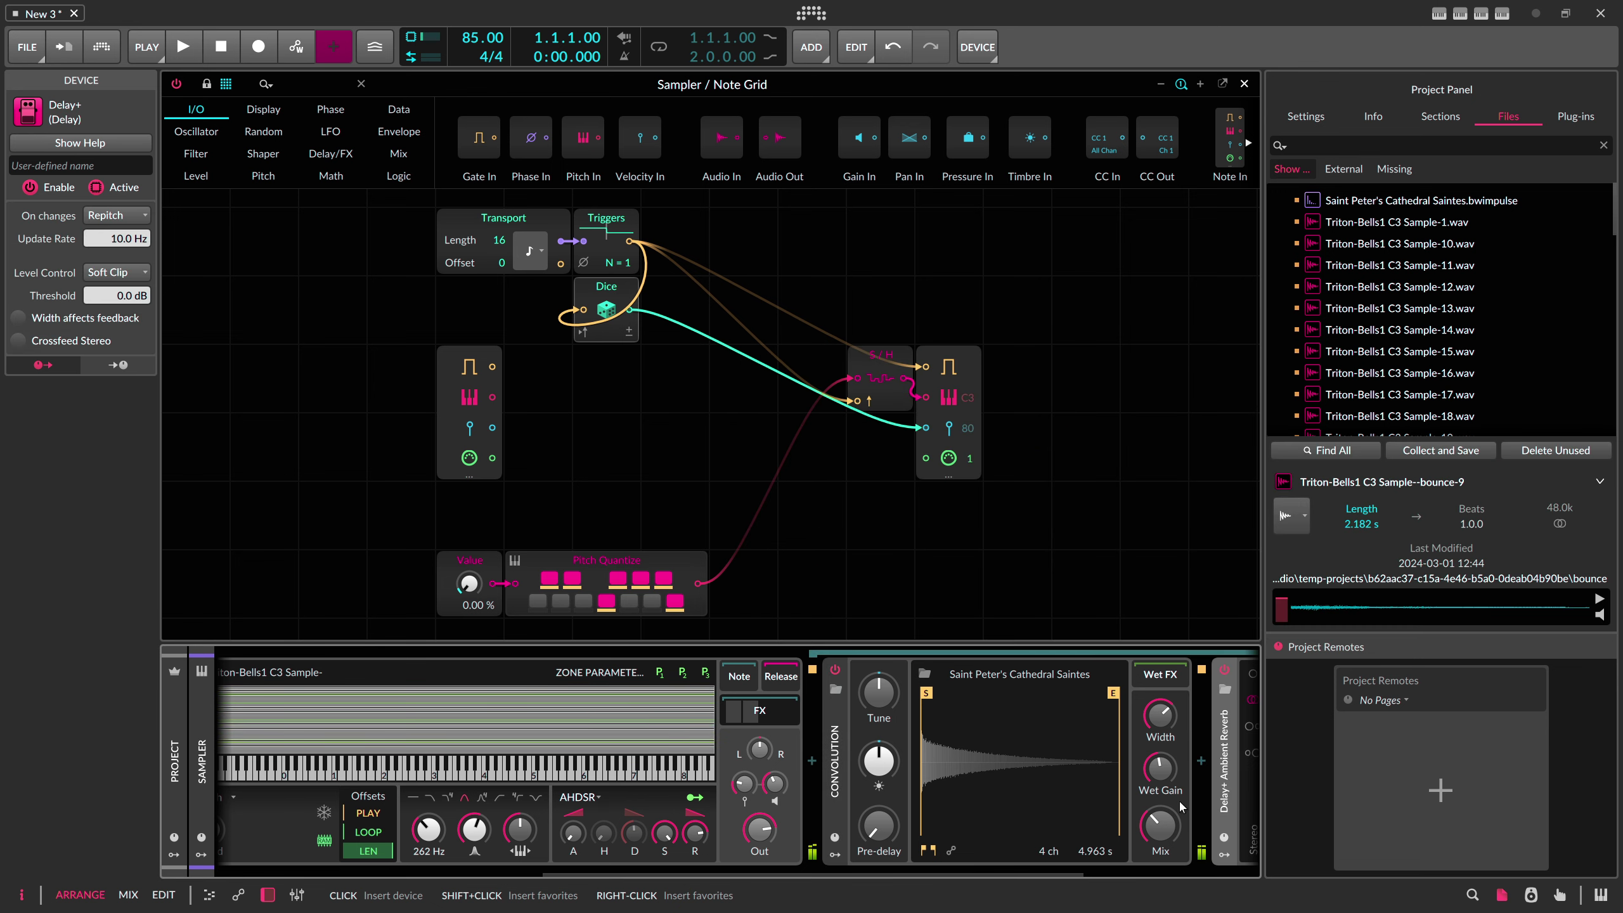
# Step: Add a Delay-2 device at the end of the chain, after Delay+ Ambient Reverb
pyautogui.click(1123, 872)
pyautogui.click(1201, 760)
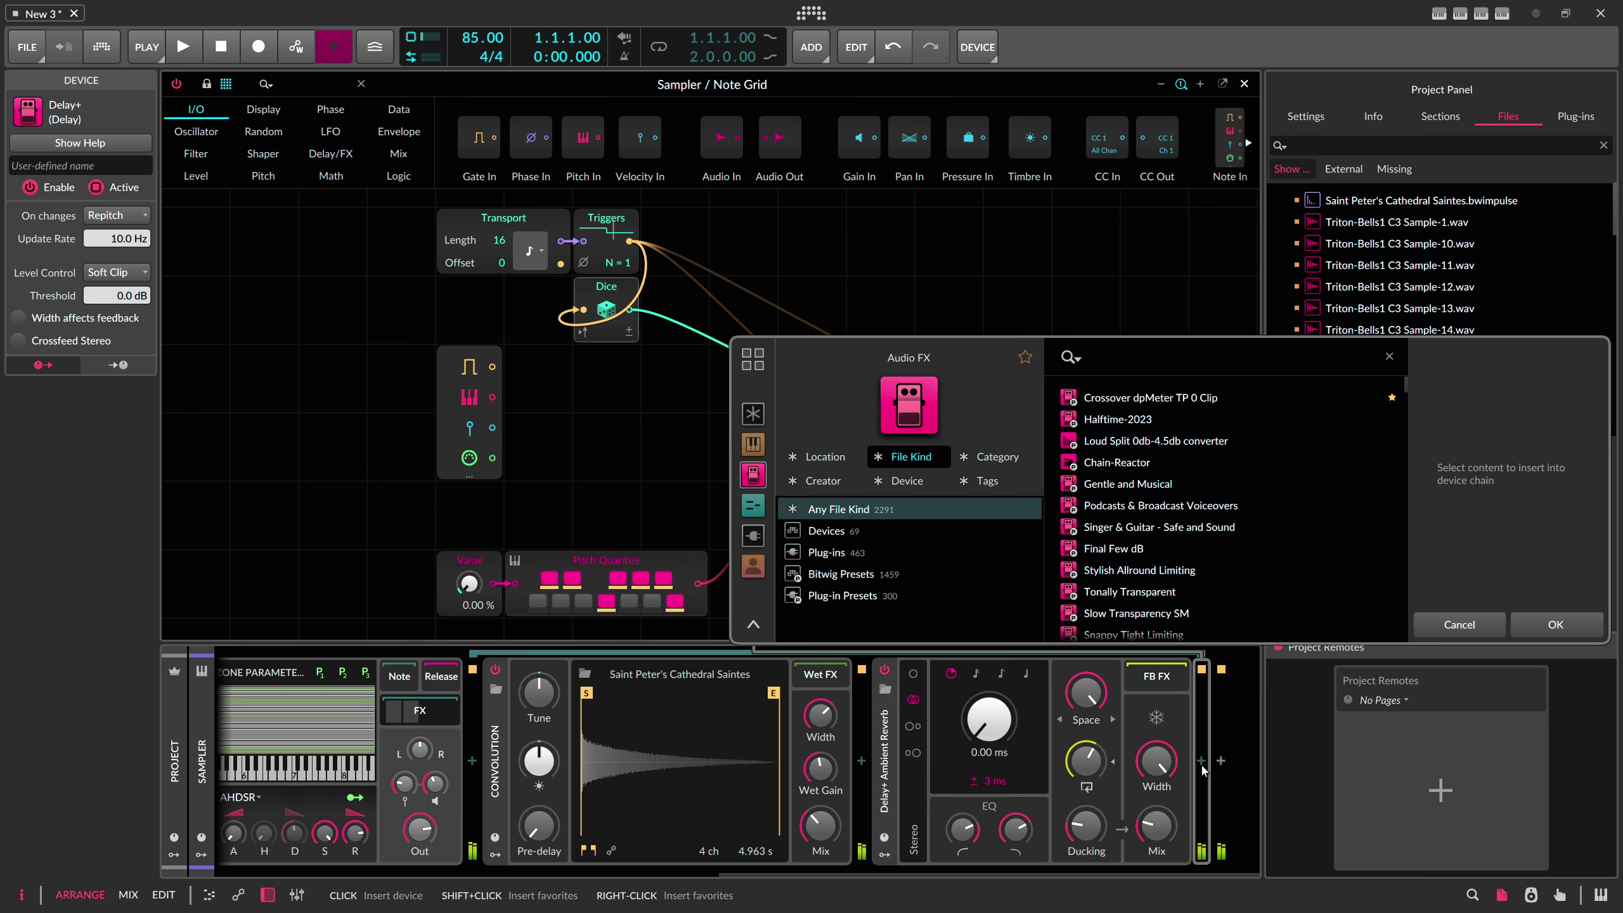
pyautogui.write('delay')
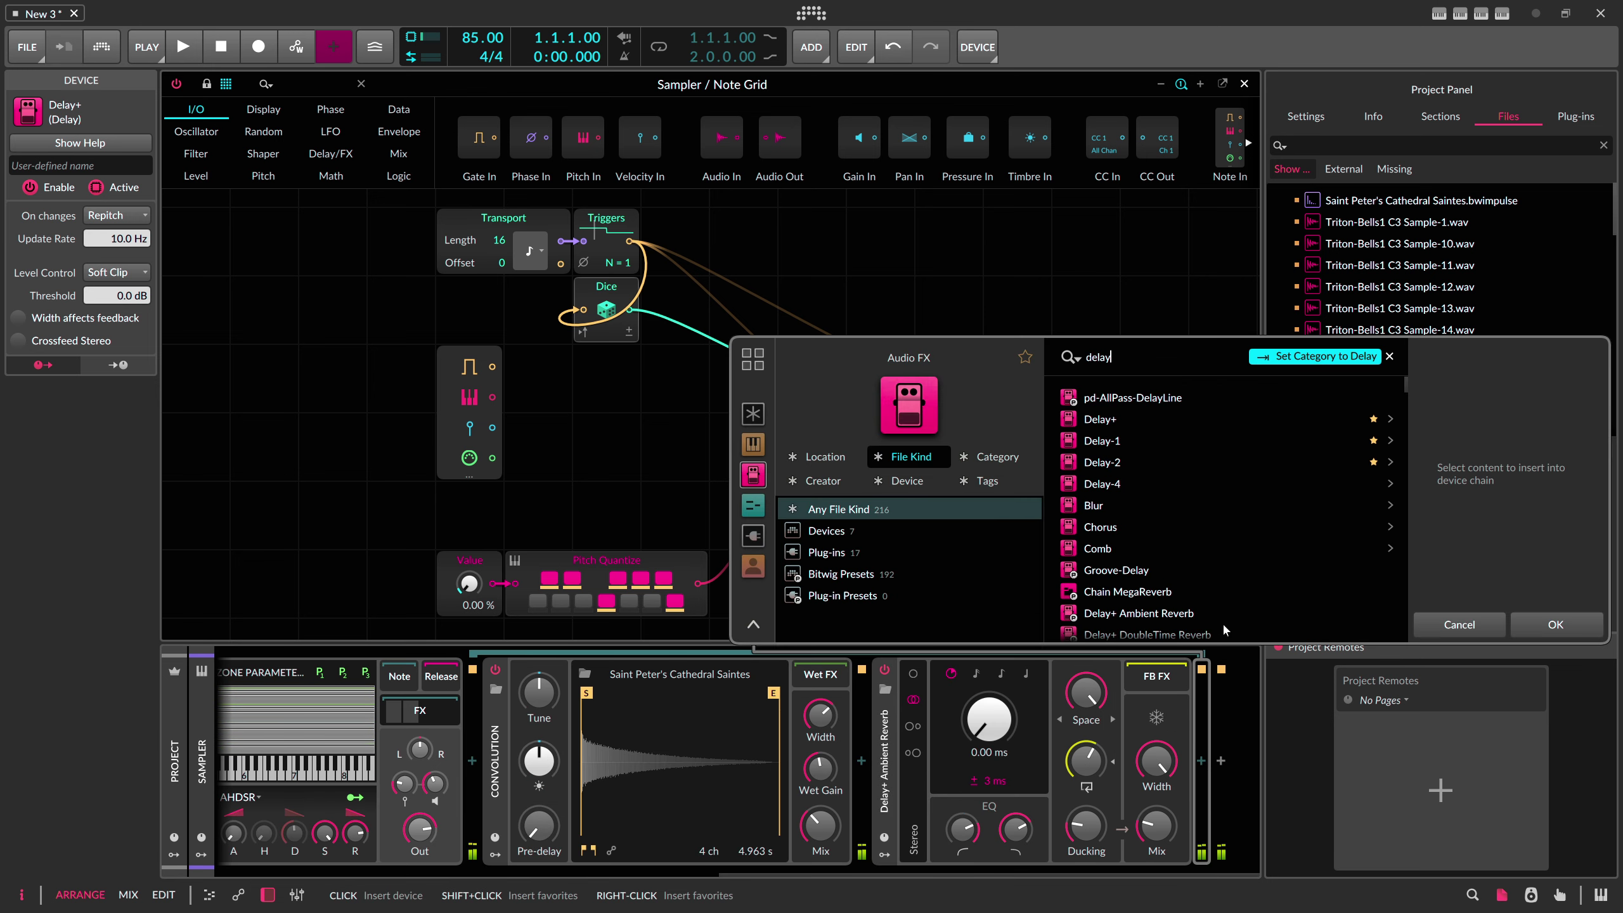
pyautogui.doubleClick(1123, 460)
pyautogui.moveTo(1020, 870); pyautogui.dragTo(1177, 869)
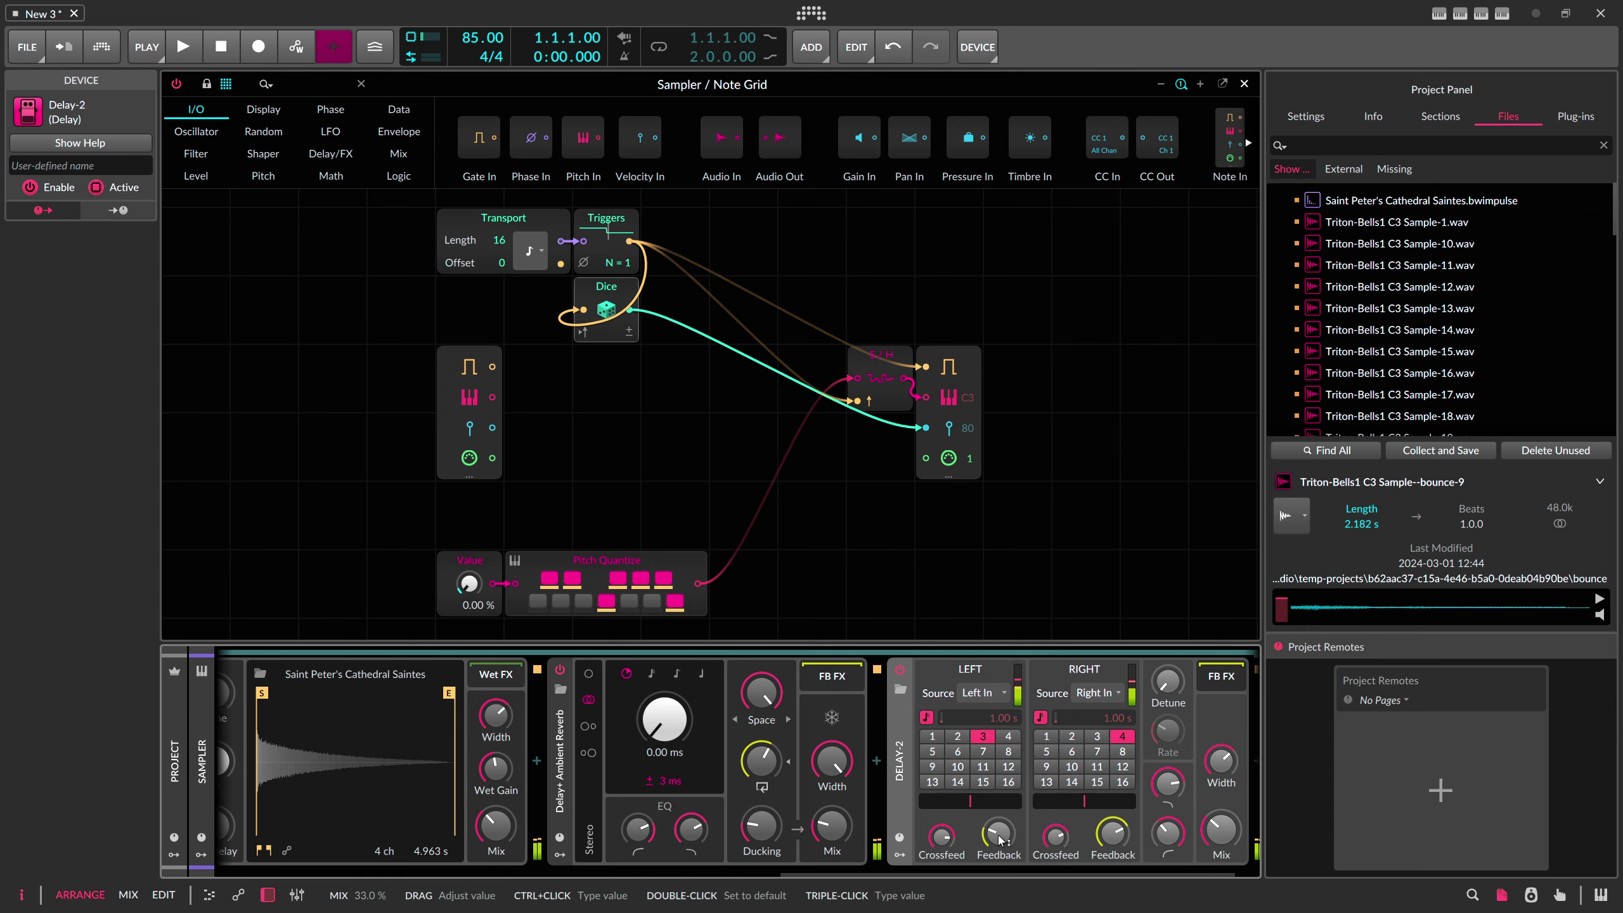
# Step: Fine-tune the Sampler's filter resonance and its gain
pyautogui.moveTo(875, 872); pyautogui.dragTo(498, 875)
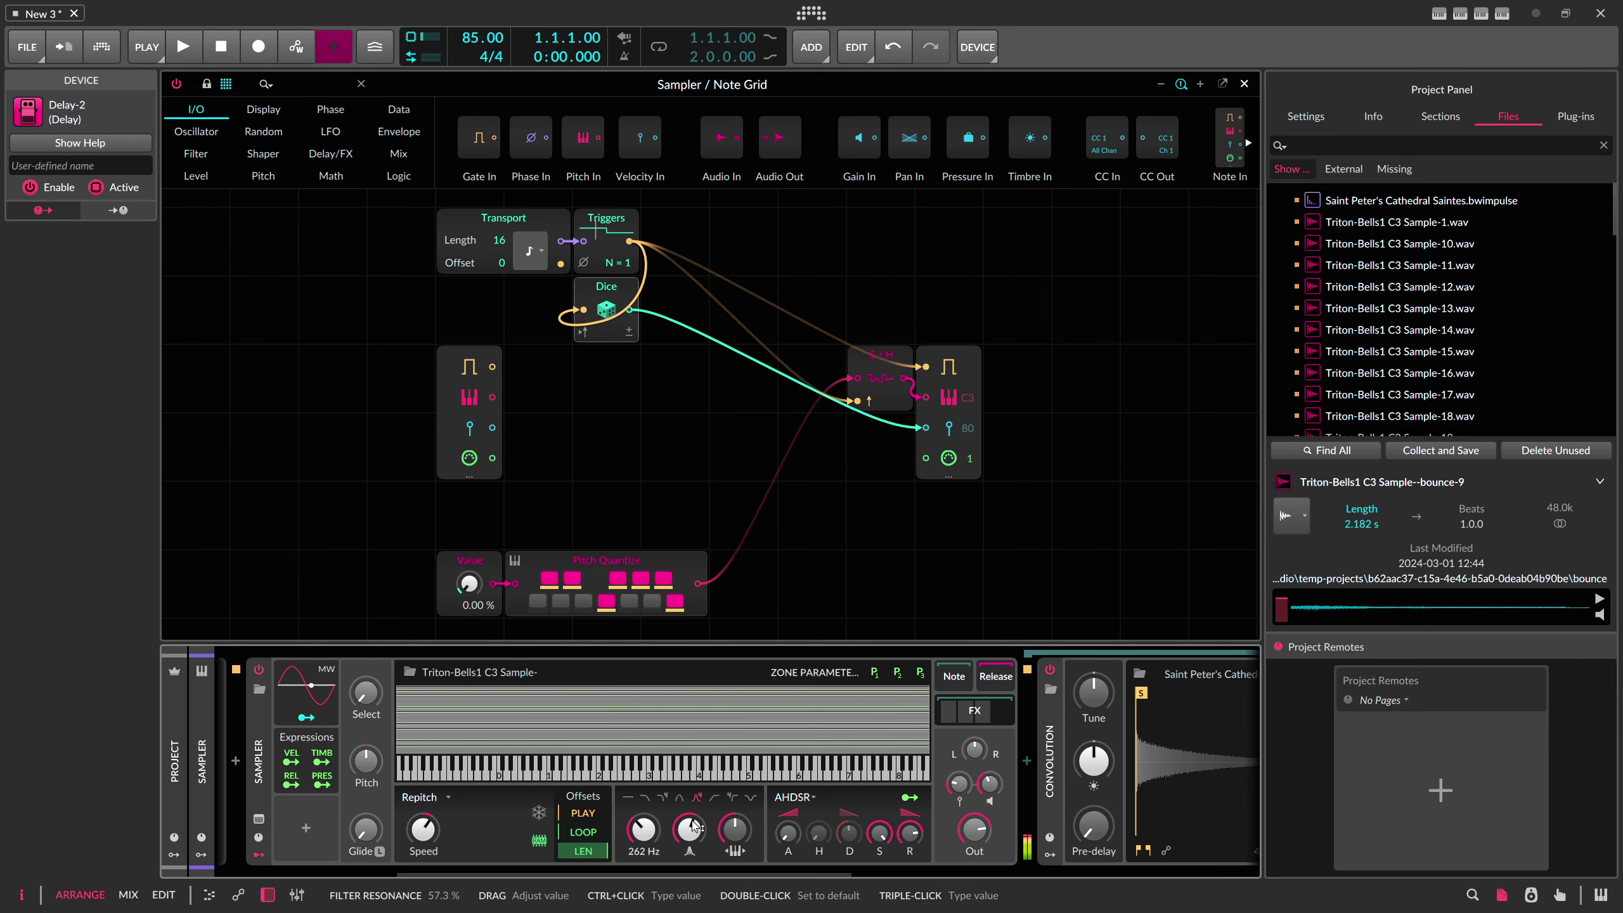
pyautogui.moveTo(692, 827); pyautogui.dragTo(693, 825)
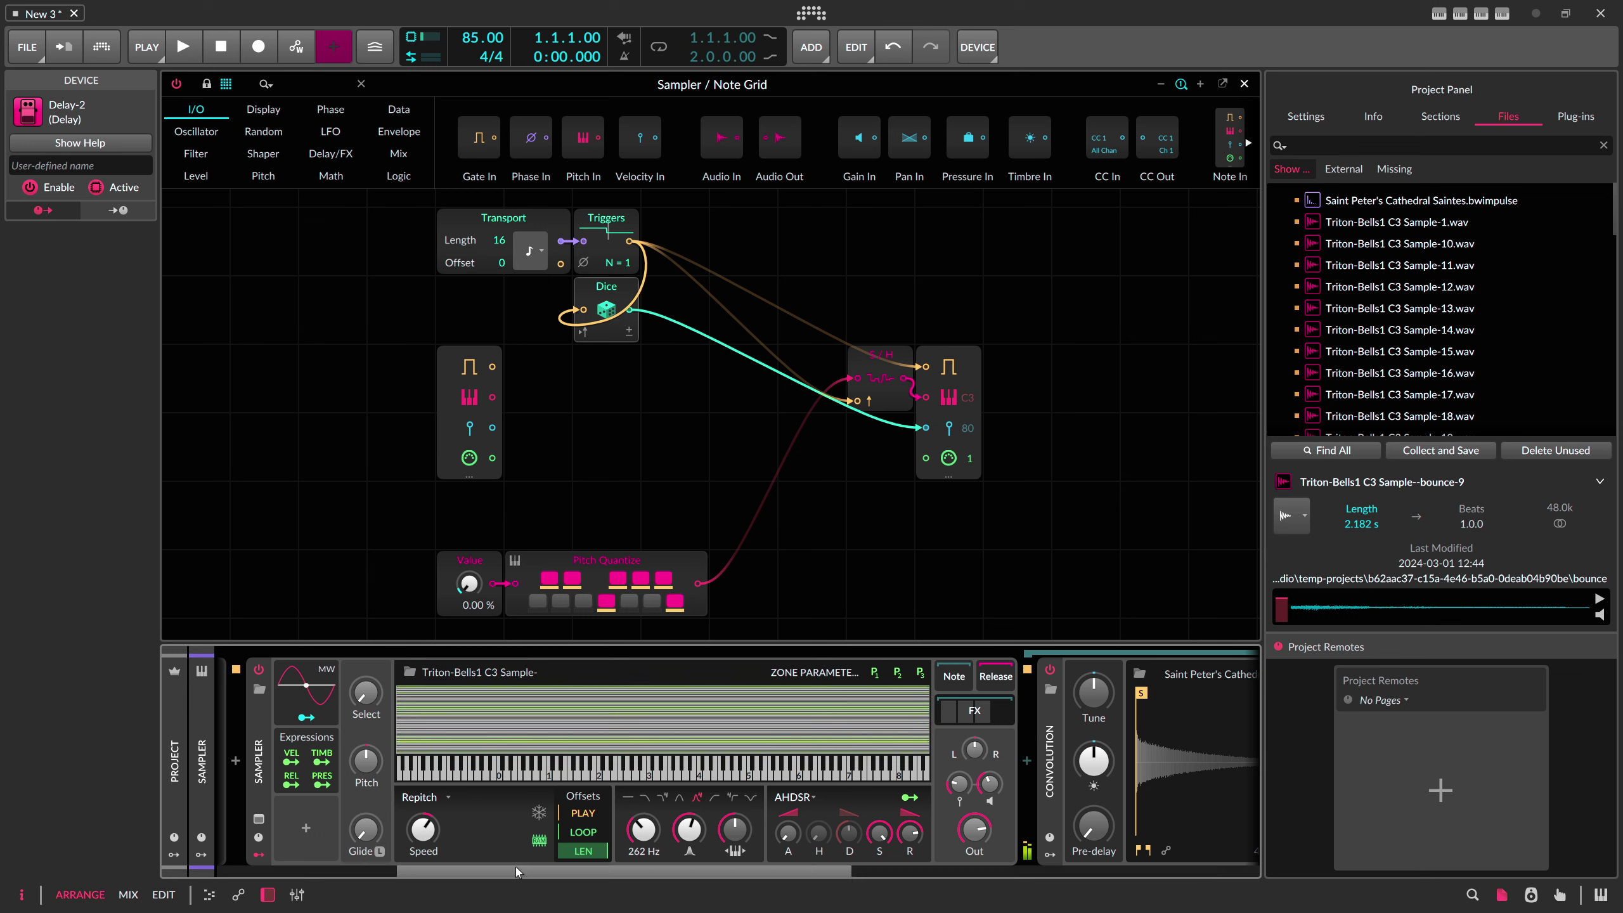
pyautogui.moveTo(514, 873); pyautogui.dragTo(645, 886)
pyautogui.moveTo(694, 785); pyautogui.dragTo(694, 782)
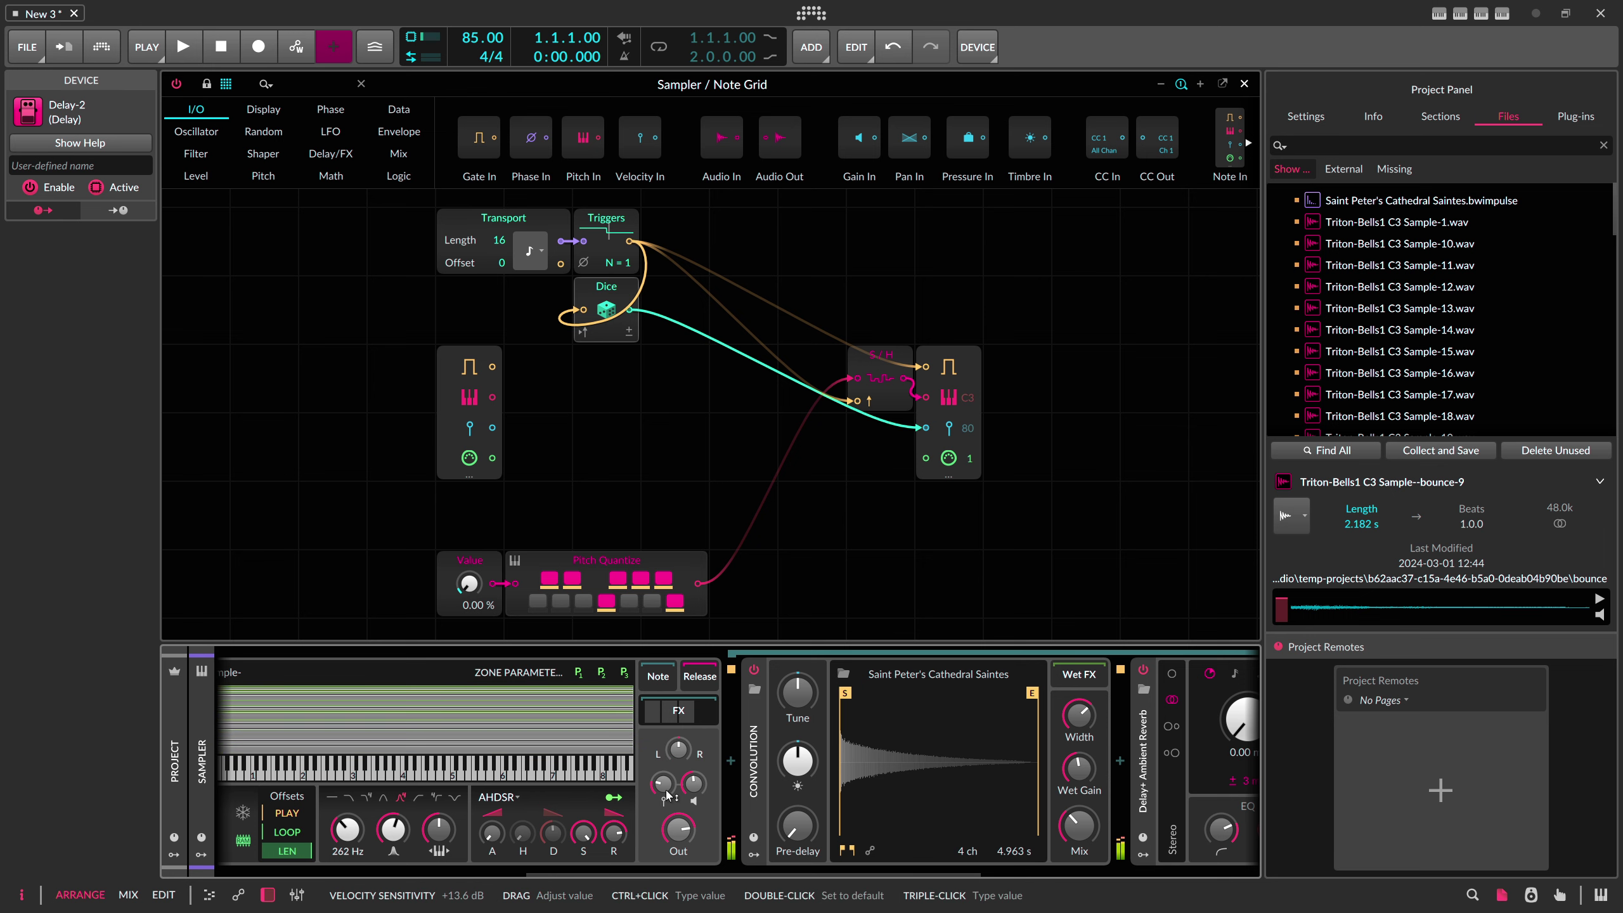
# Step: Close the Note Grid editor and add a second instrument track with an empty Sampler
pyautogui.click(1244, 84)
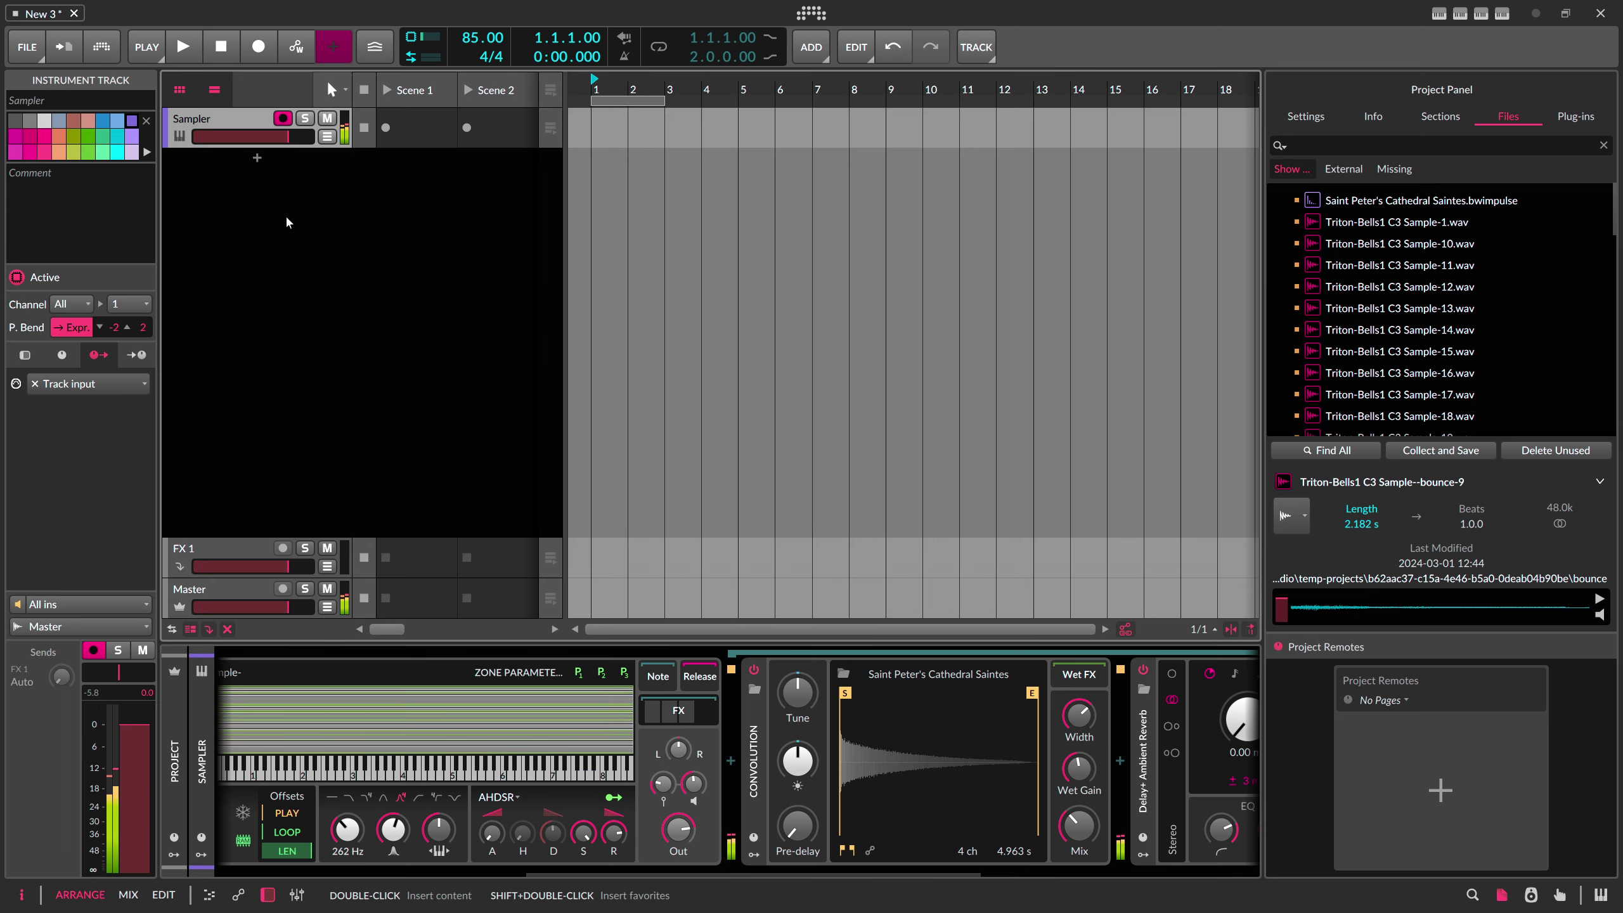
pyautogui.click(256, 158)
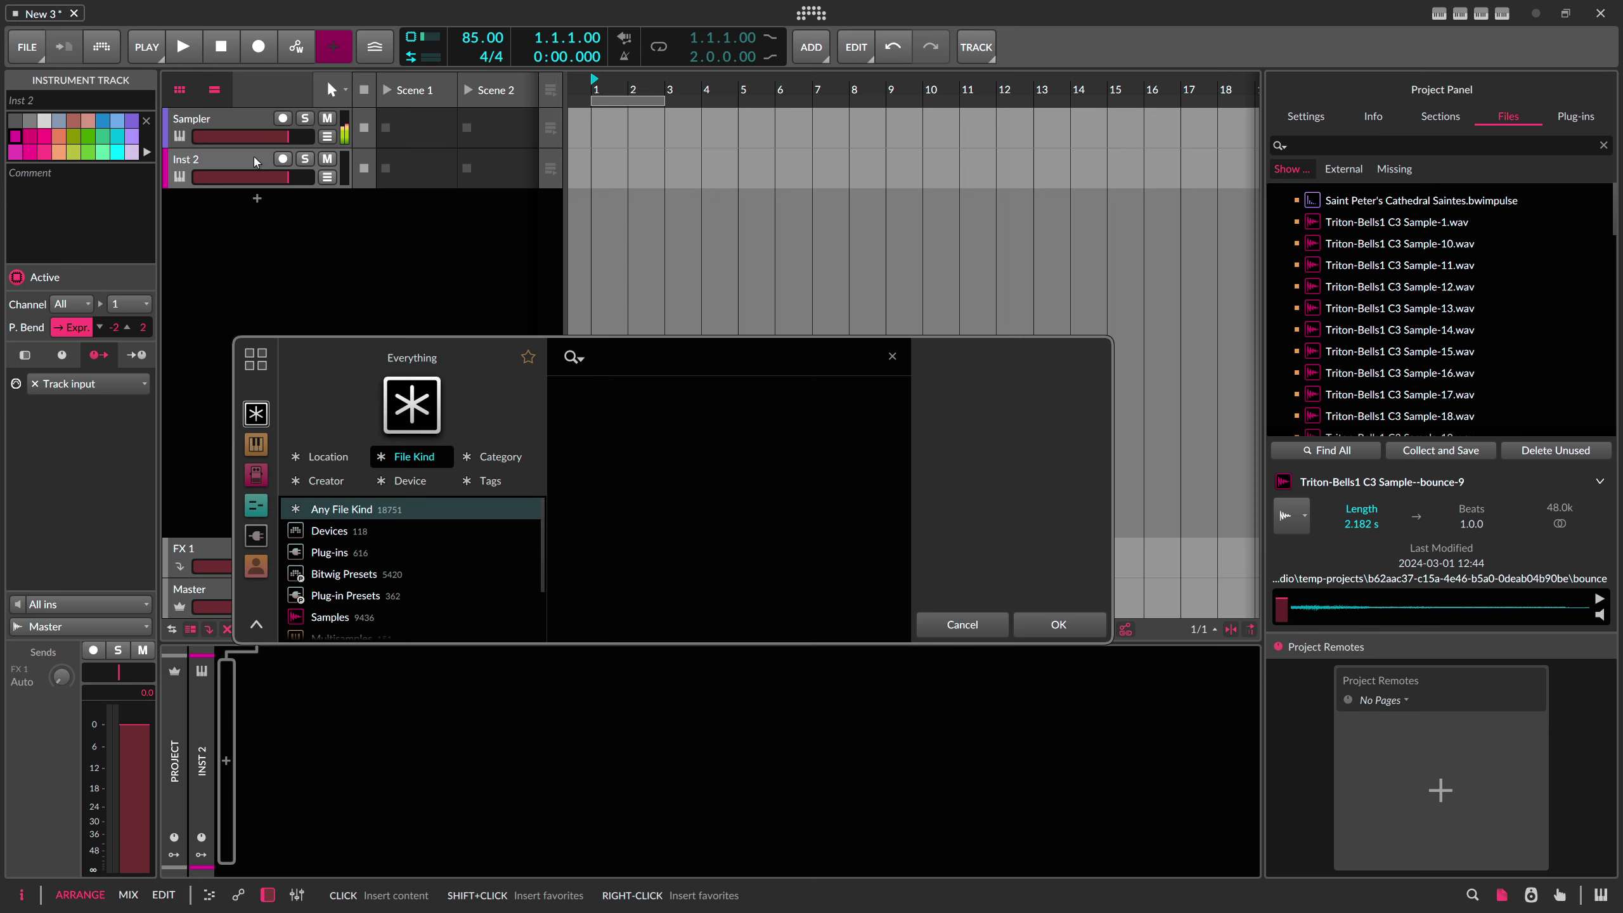
pyautogui.write('sampler')
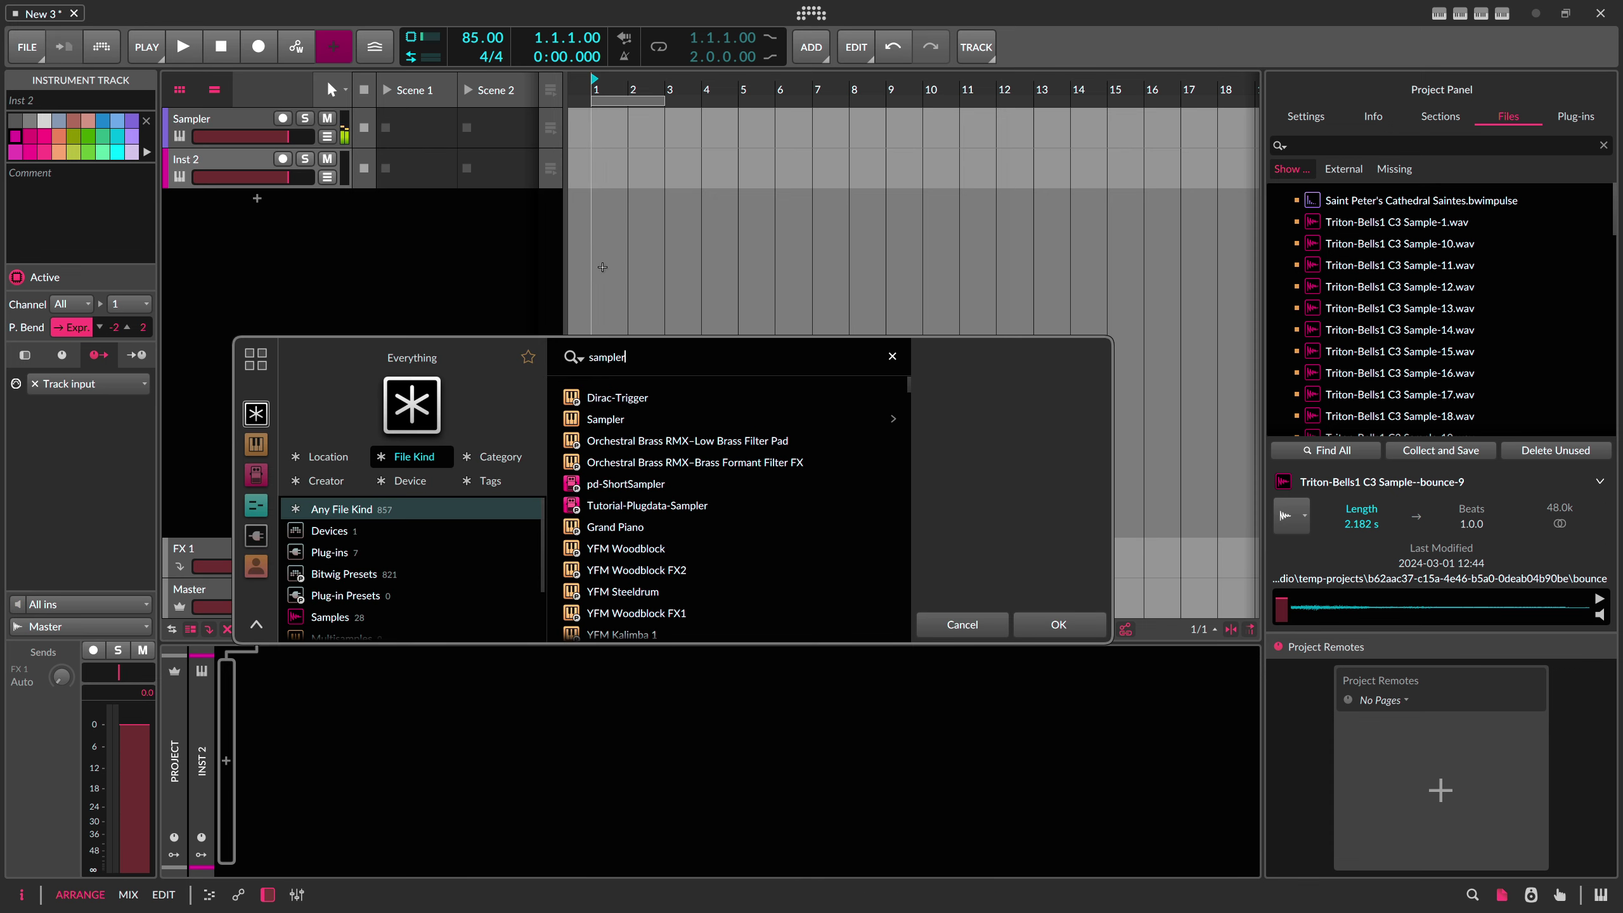
pyautogui.doubleClick(605, 419)
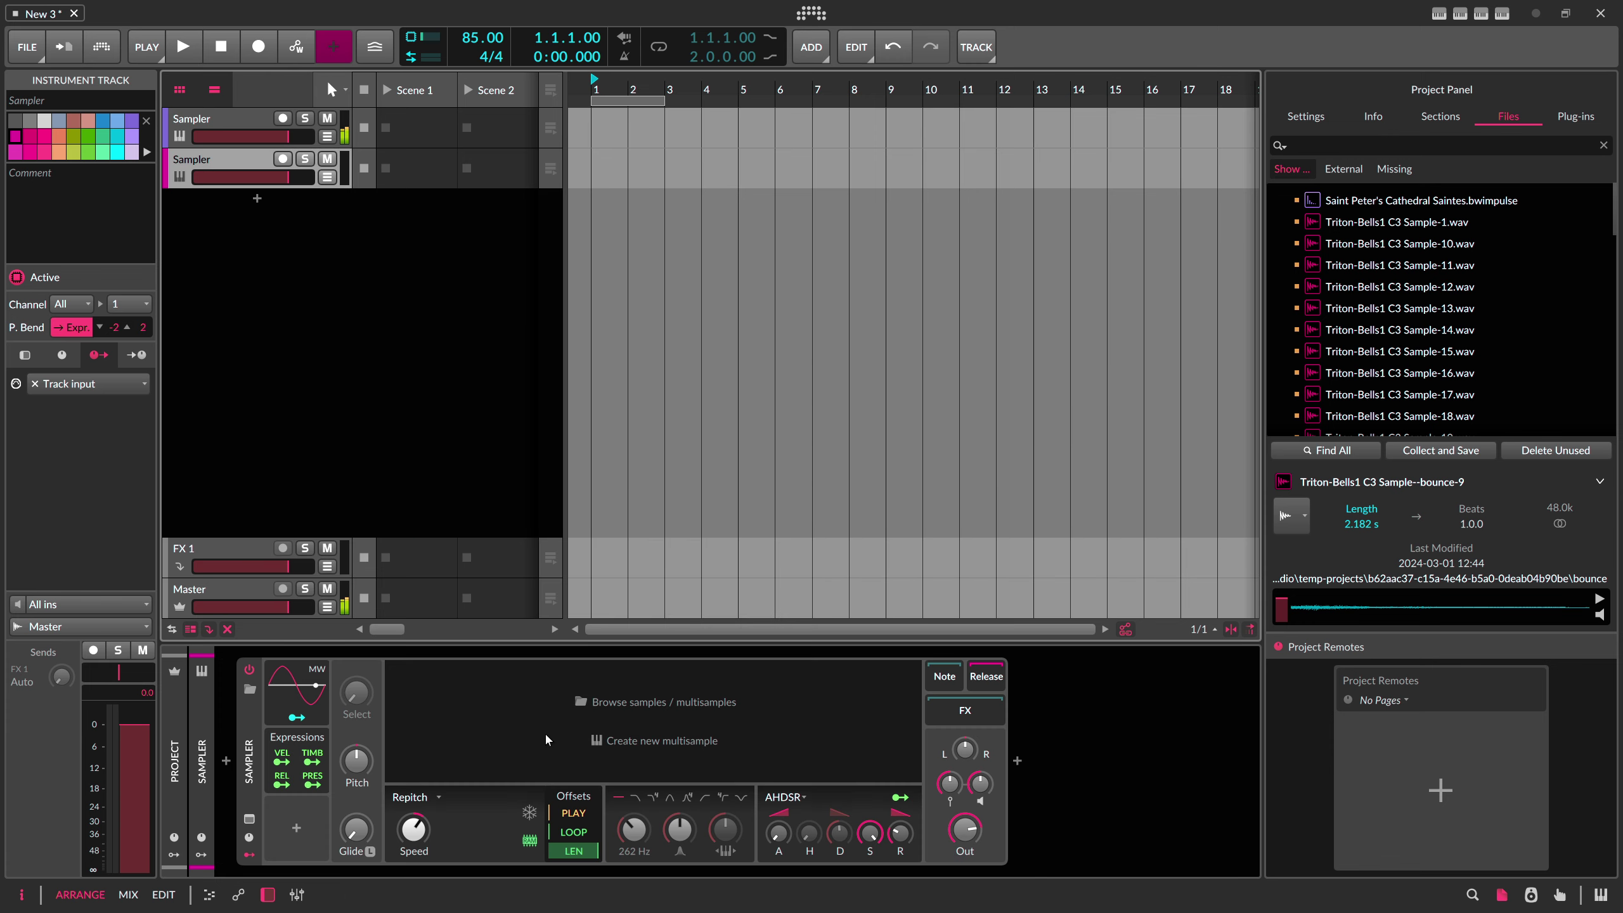
# Step: Load all Triton-Keyboards1 C3 samples from the file manager's "2024 - Random Triton Keys in C3" folder into the new Sampler as a multisample
pyautogui.hotkey('alt', 'Tab')
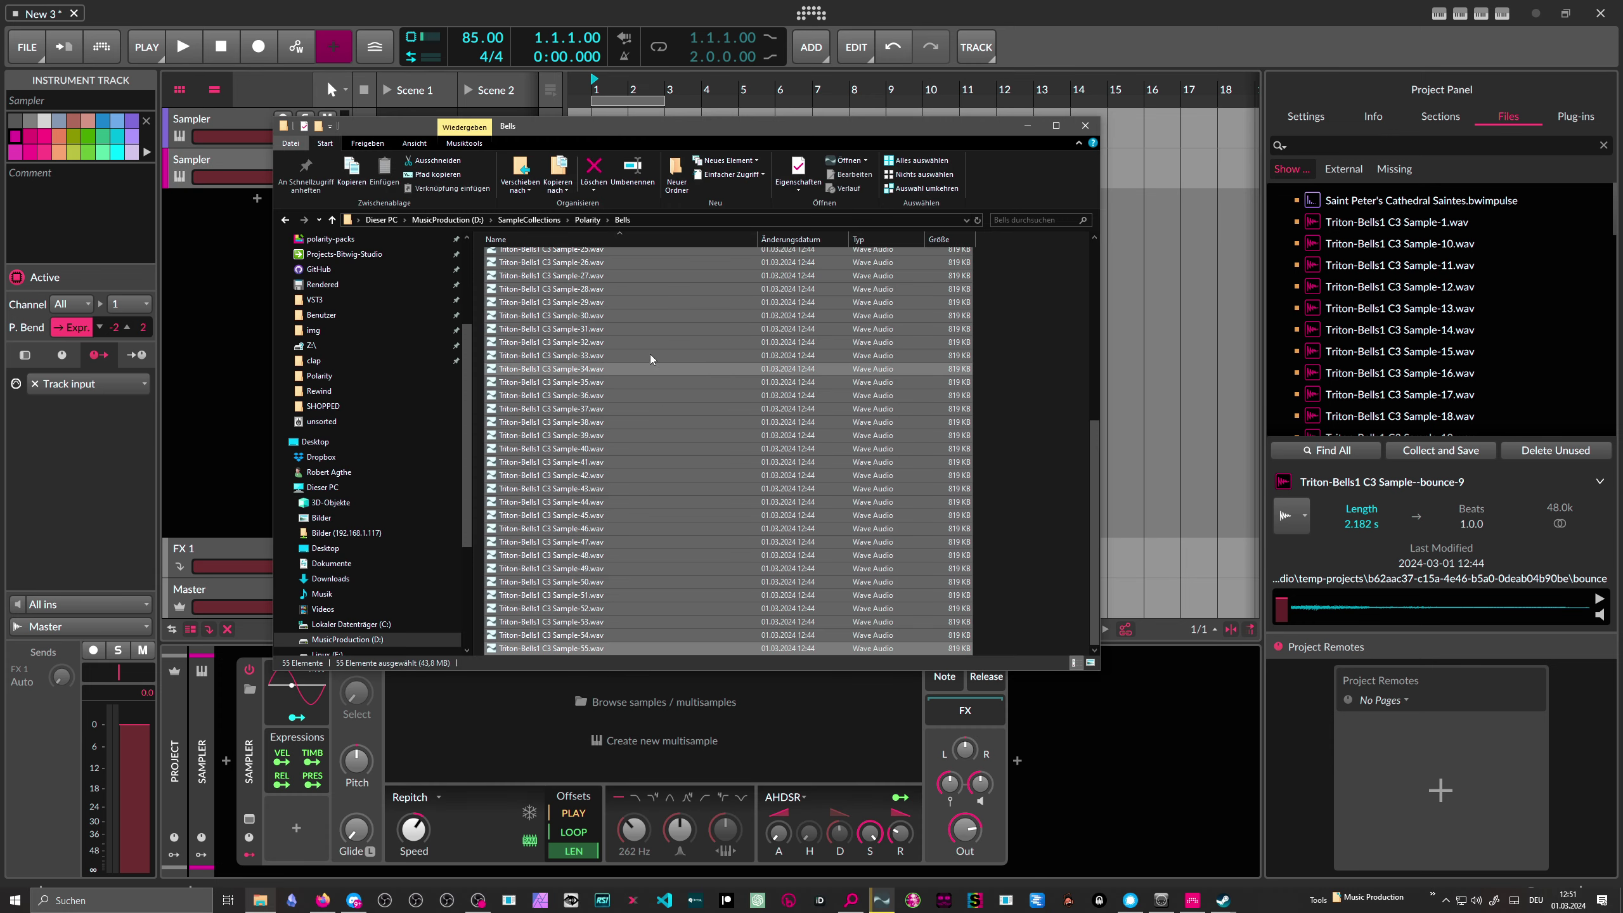
pyautogui.click(587, 221)
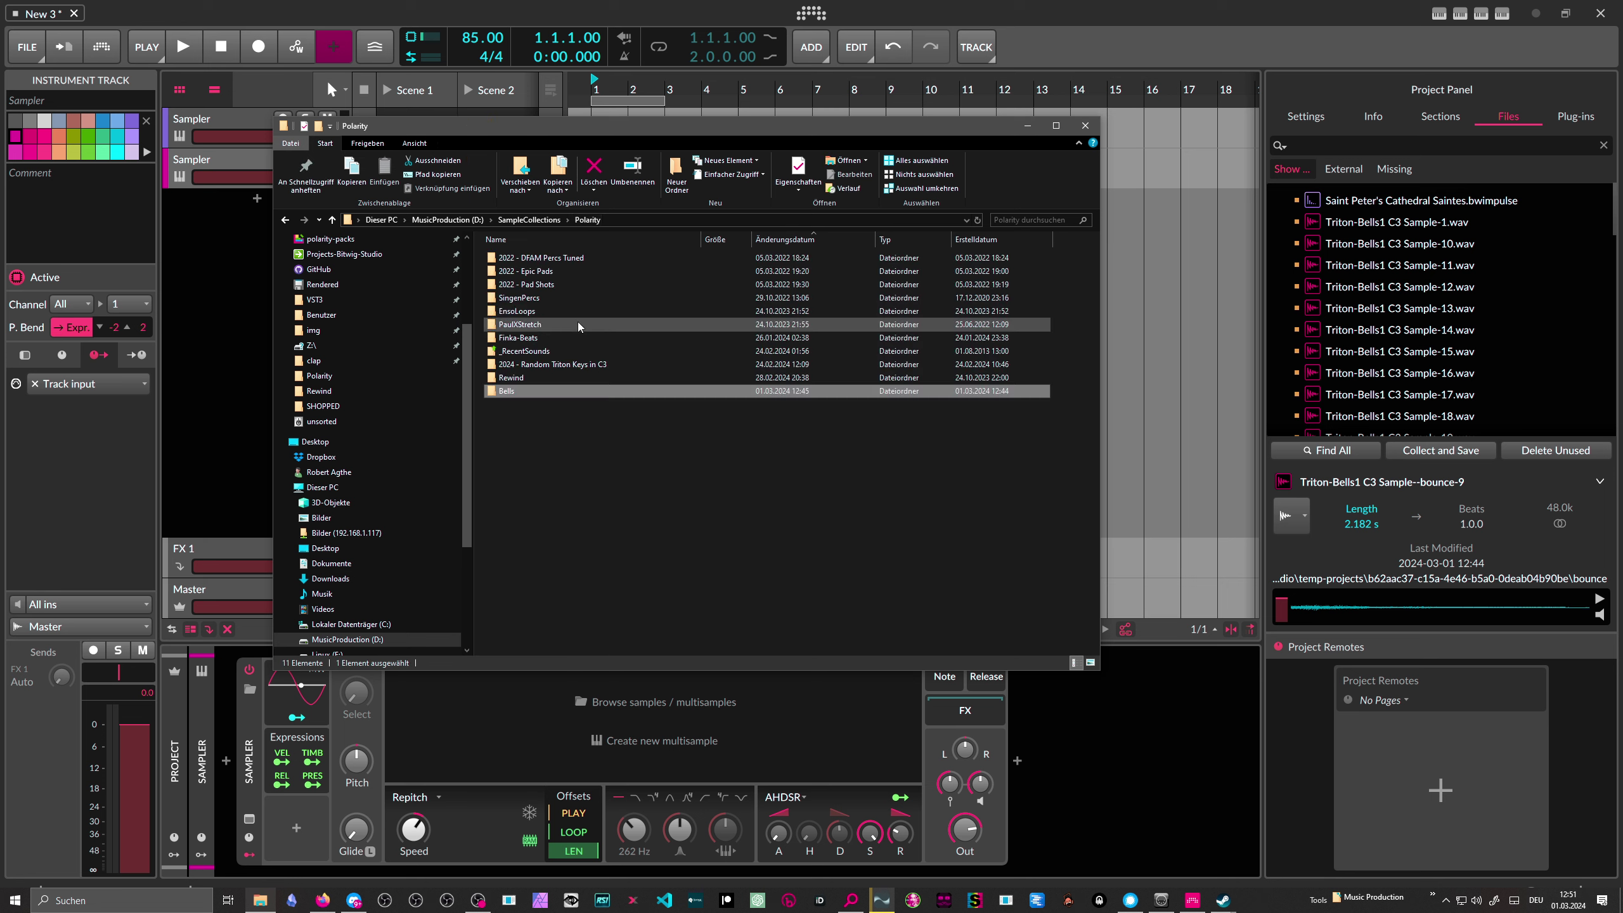
pyautogui.doubleClick(555, 370)
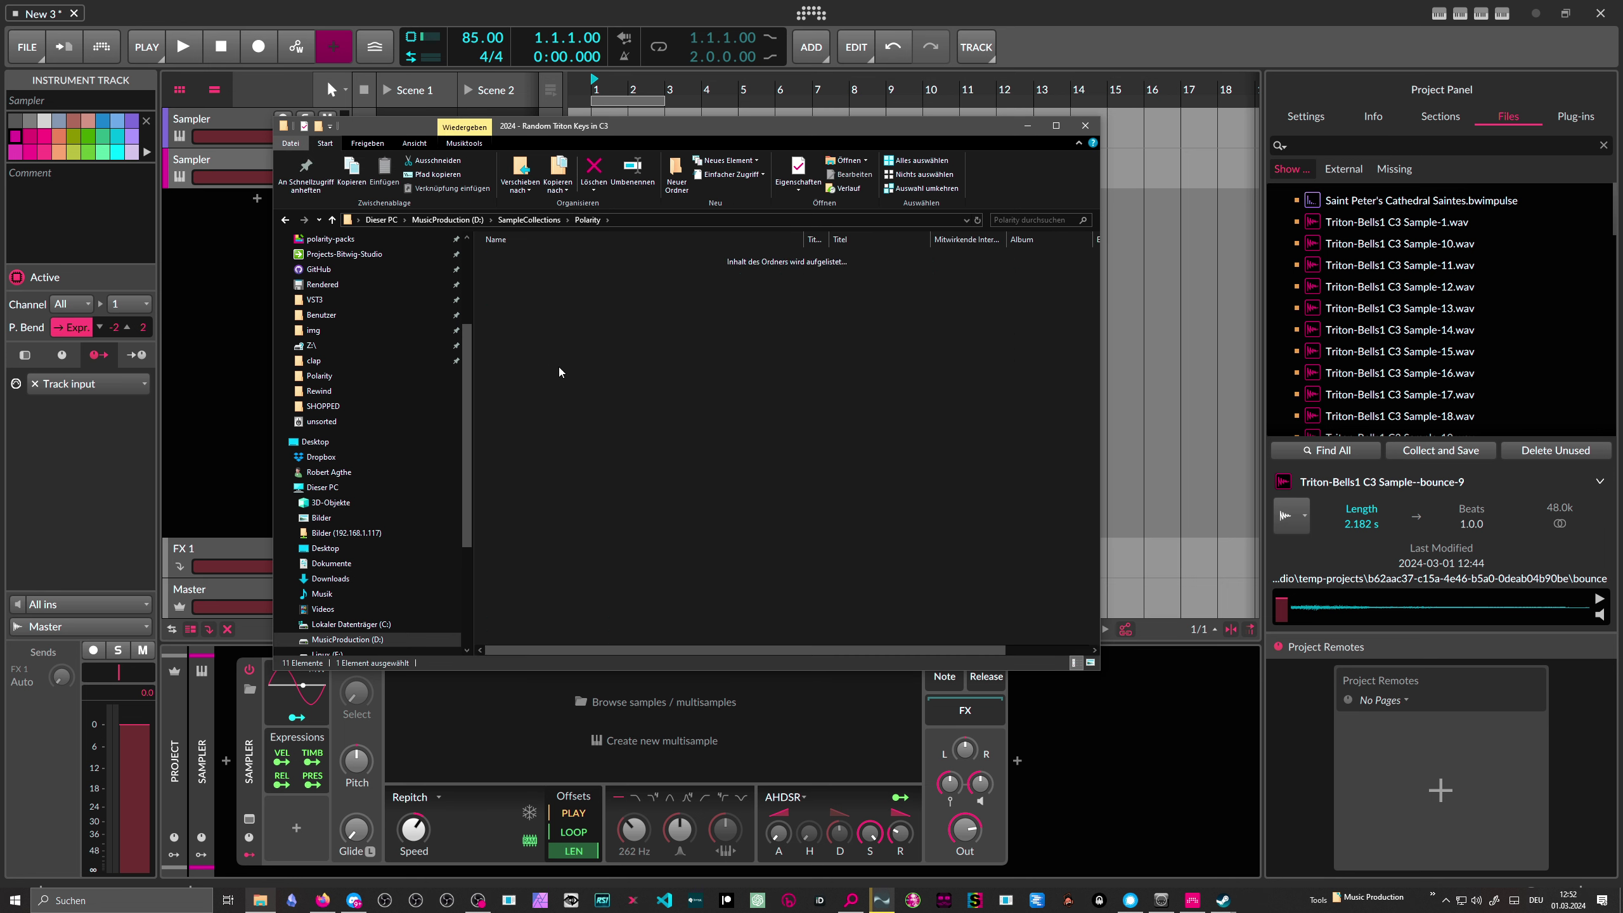
pyautogui.click(547, 259)
pyautogui.scroll(-13, 546, 384)
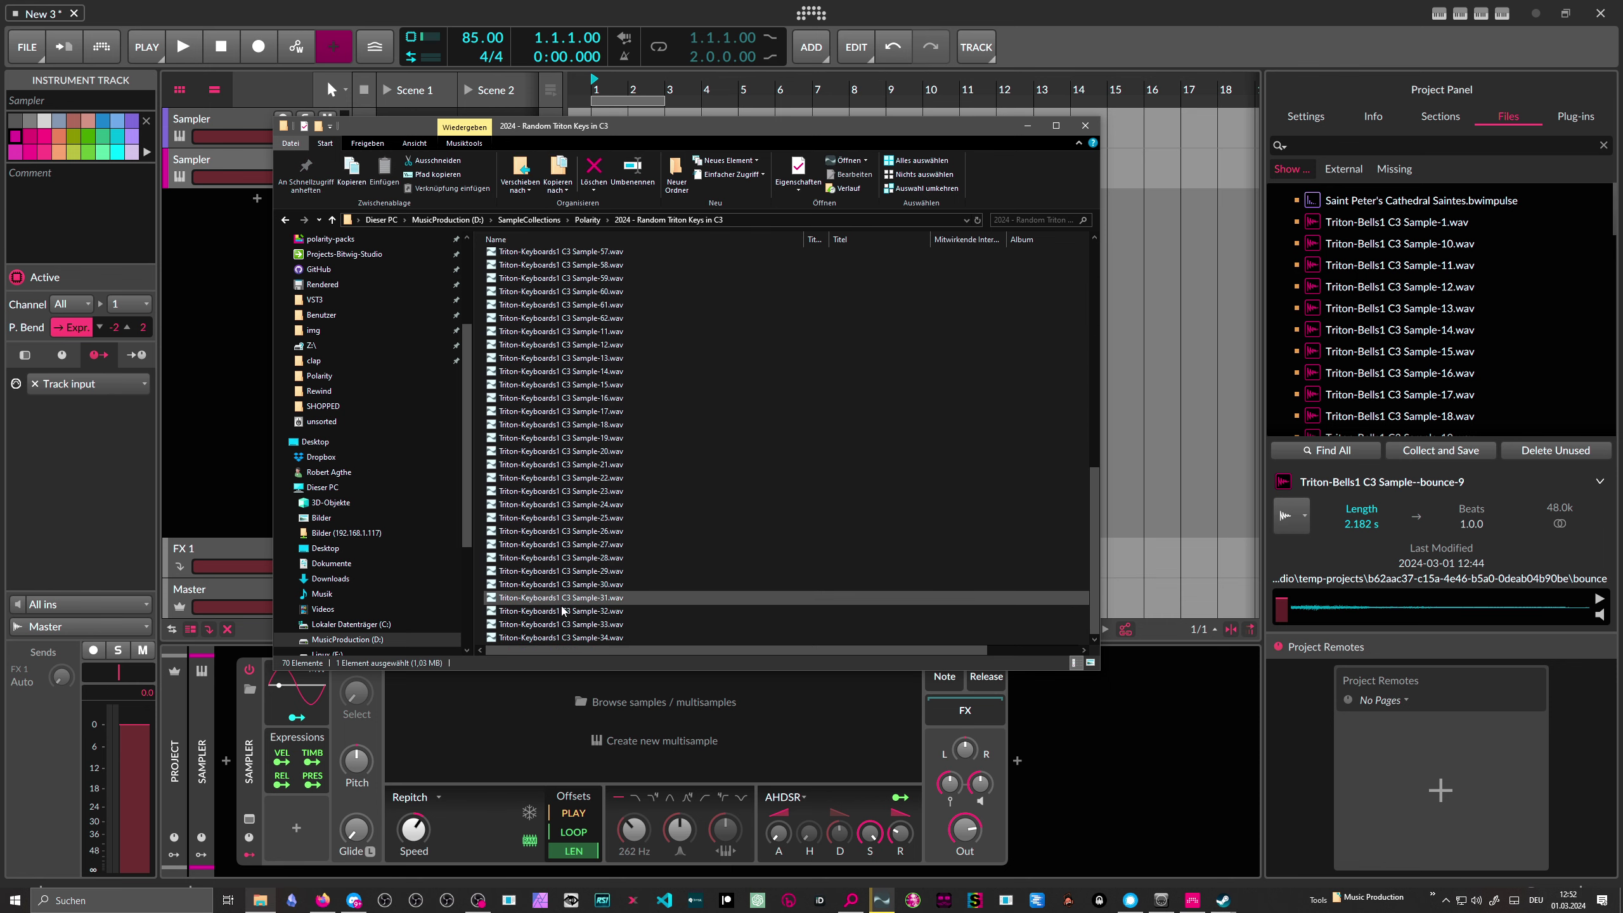
pyautogui.keyDown('shift'); pyautogui.click(551, 637); pyautogui.keyUp('shift')
pyautogui.moveTo(588, 697); pyautogui.dragTo(639, 740)
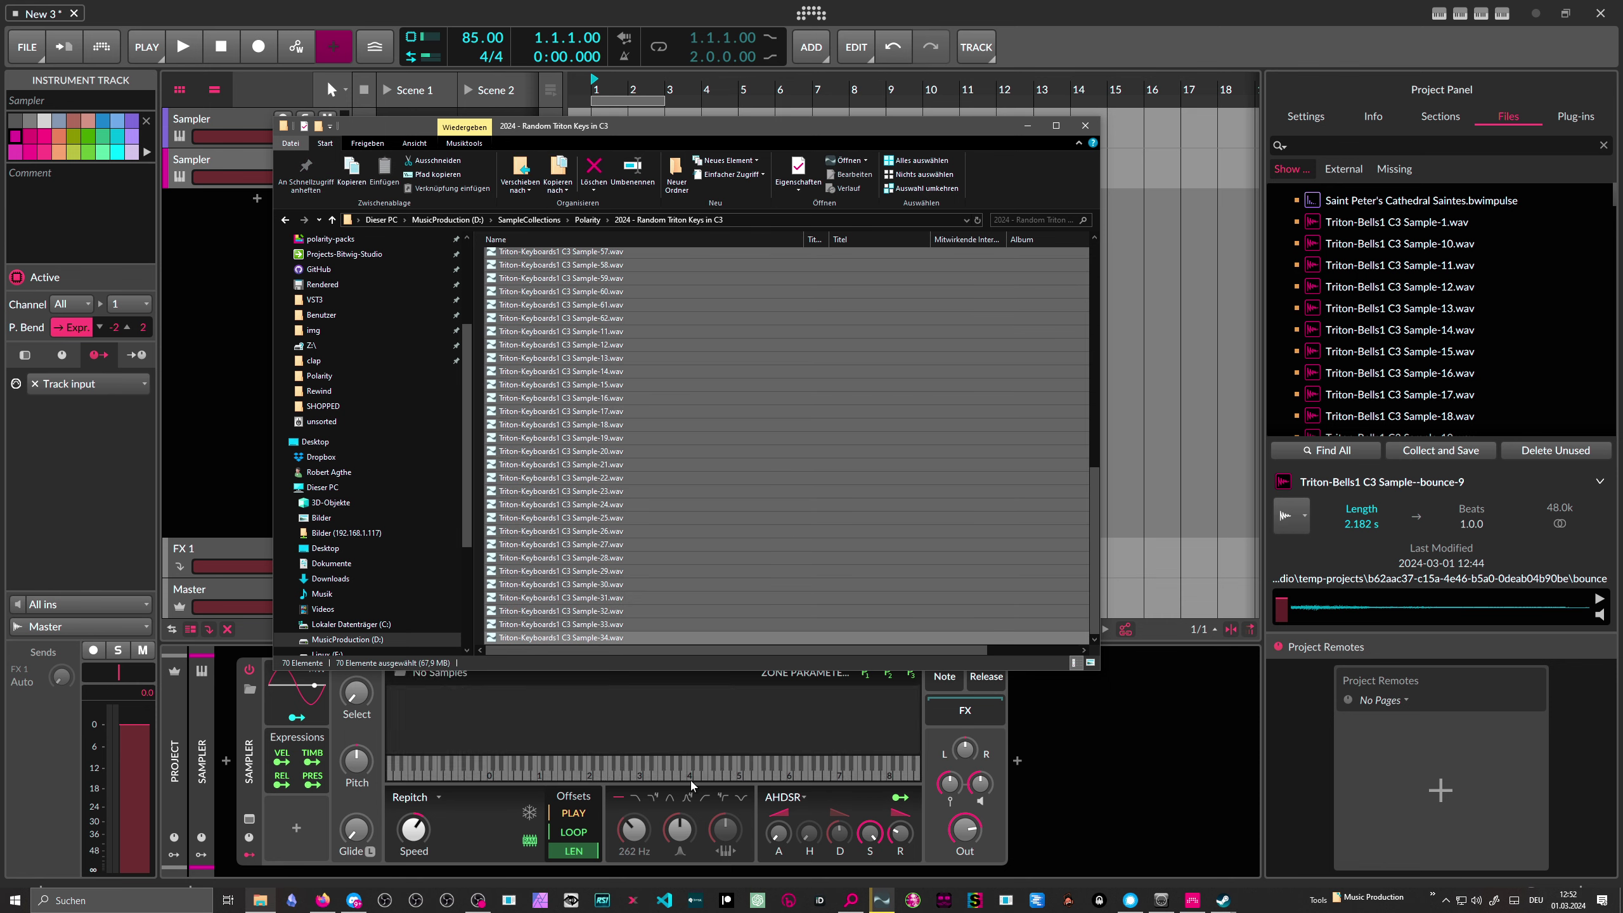
pyautogui.click(254, 473)
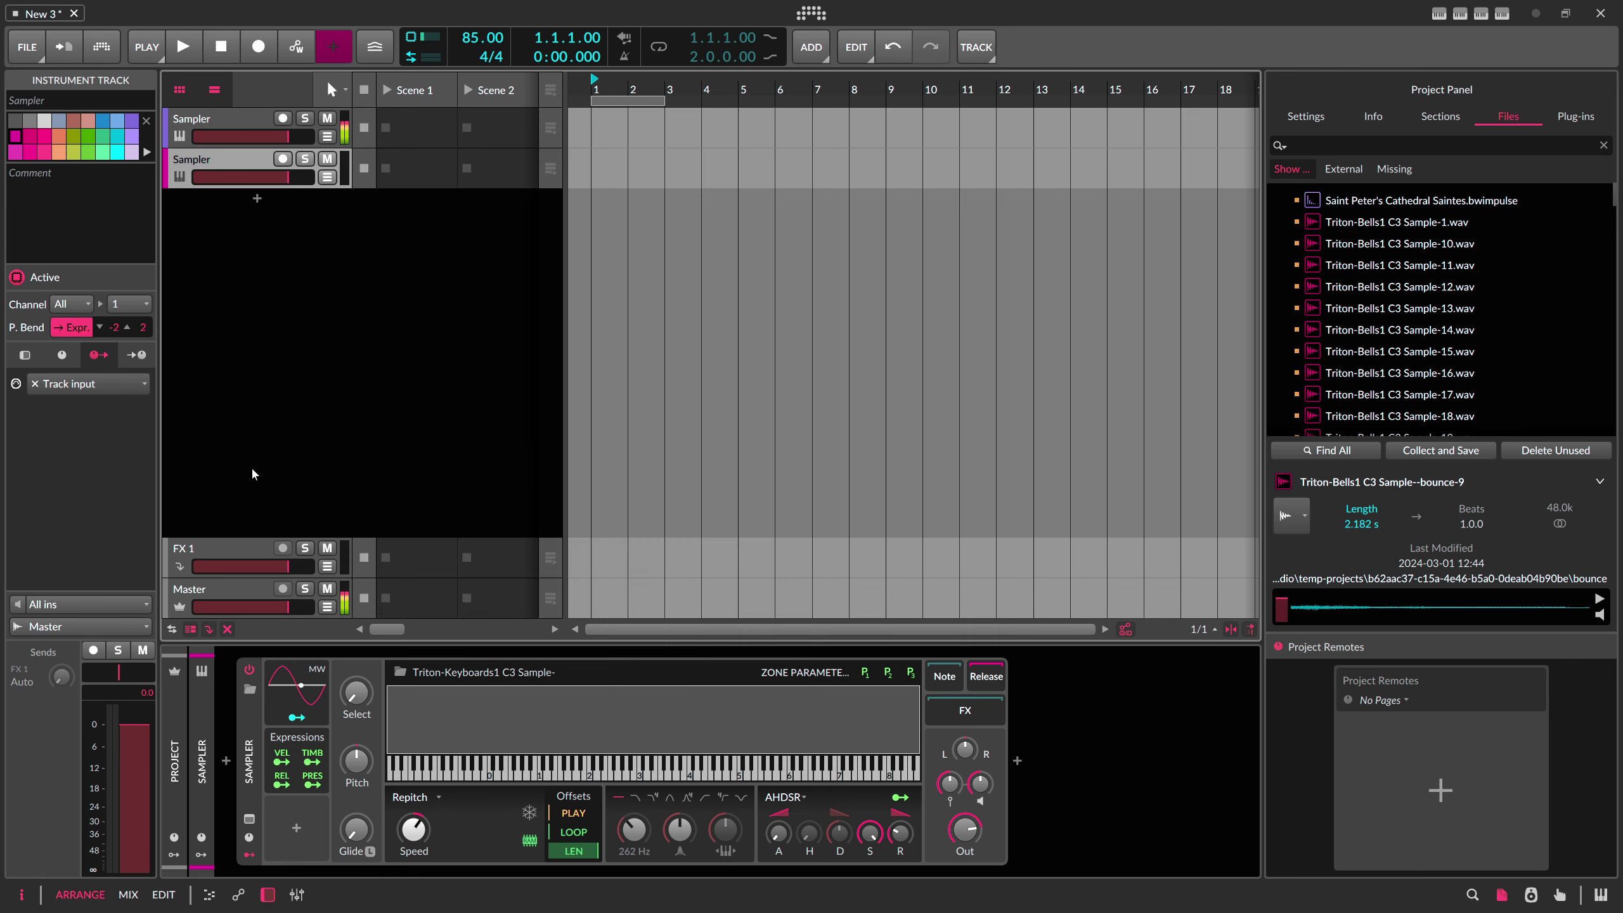
# Step: Copy the Note Grid and Quantize devices from the first Sampler track to the second, ahead of its Sampler
pyautogui.click(246, 127)
pyautogui.click(250, 753)
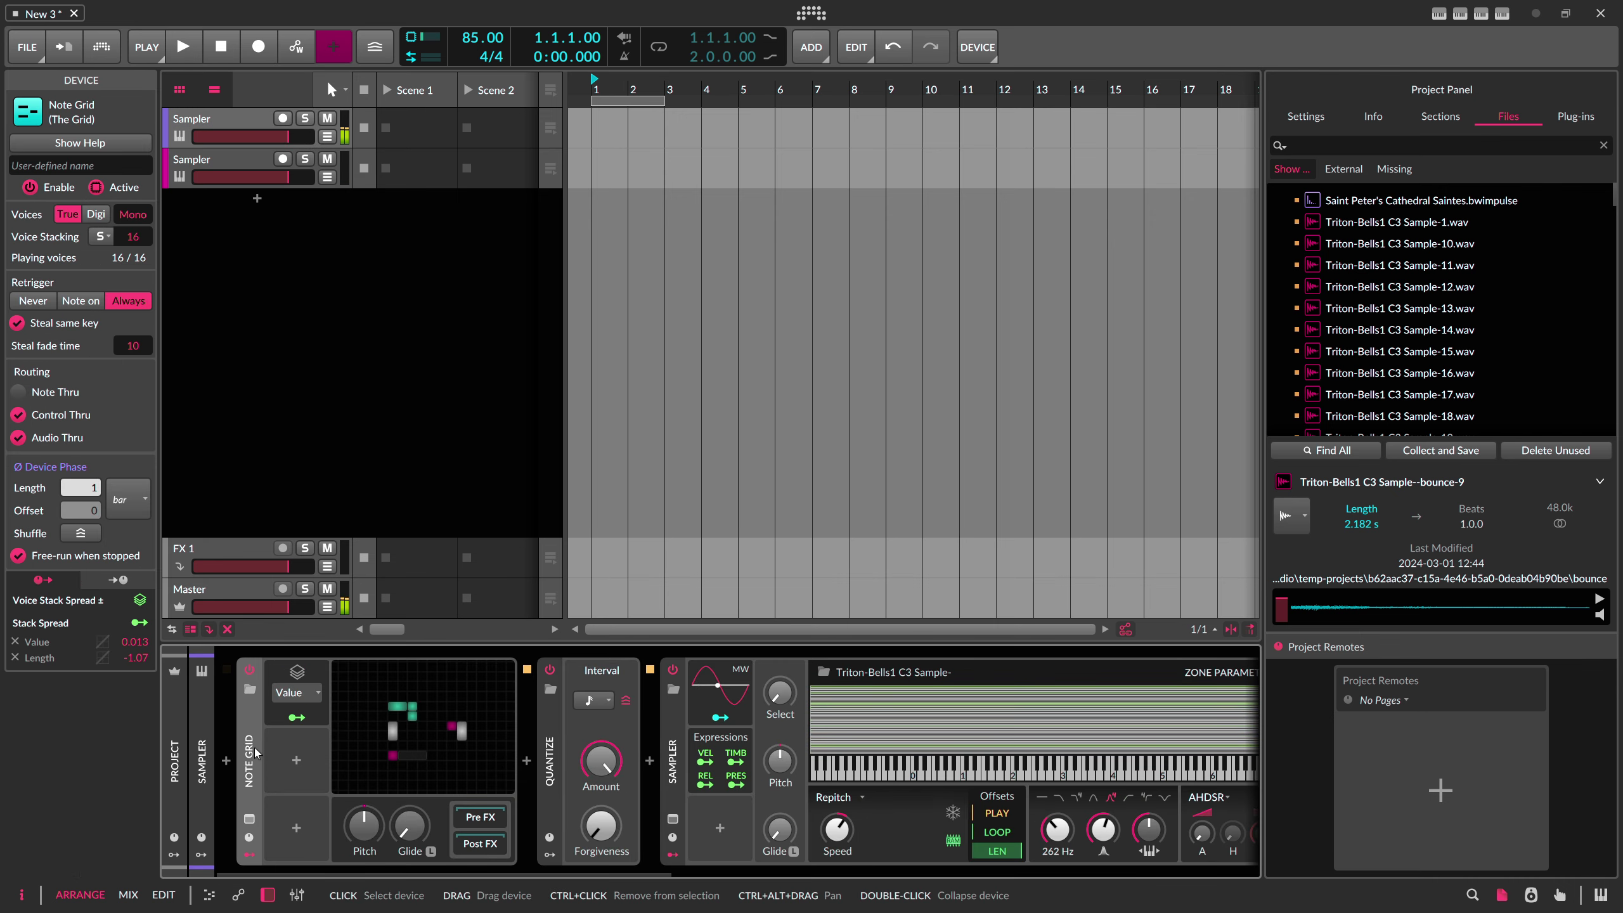
pyautogui.keyDown('ctrl'); pyautogui.click(556, 753); pyautogui.keyUp('ctrl')
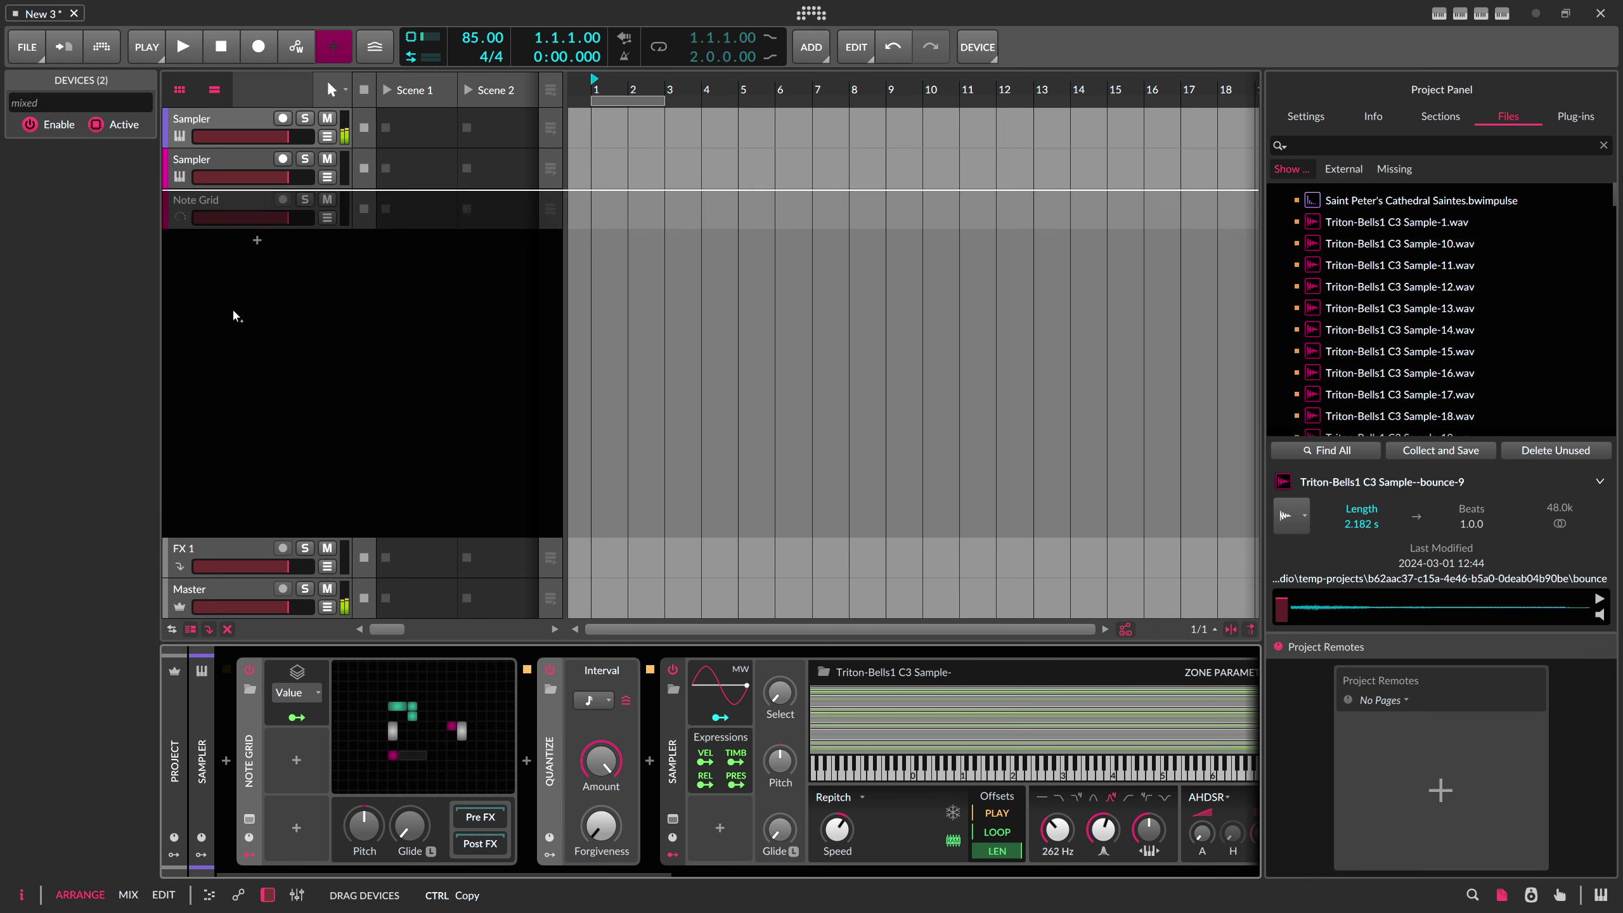
pyautogui.click(214, 181)
pyautogui.moveTo(213, 179); pyautogui.dragTo(213, 179)
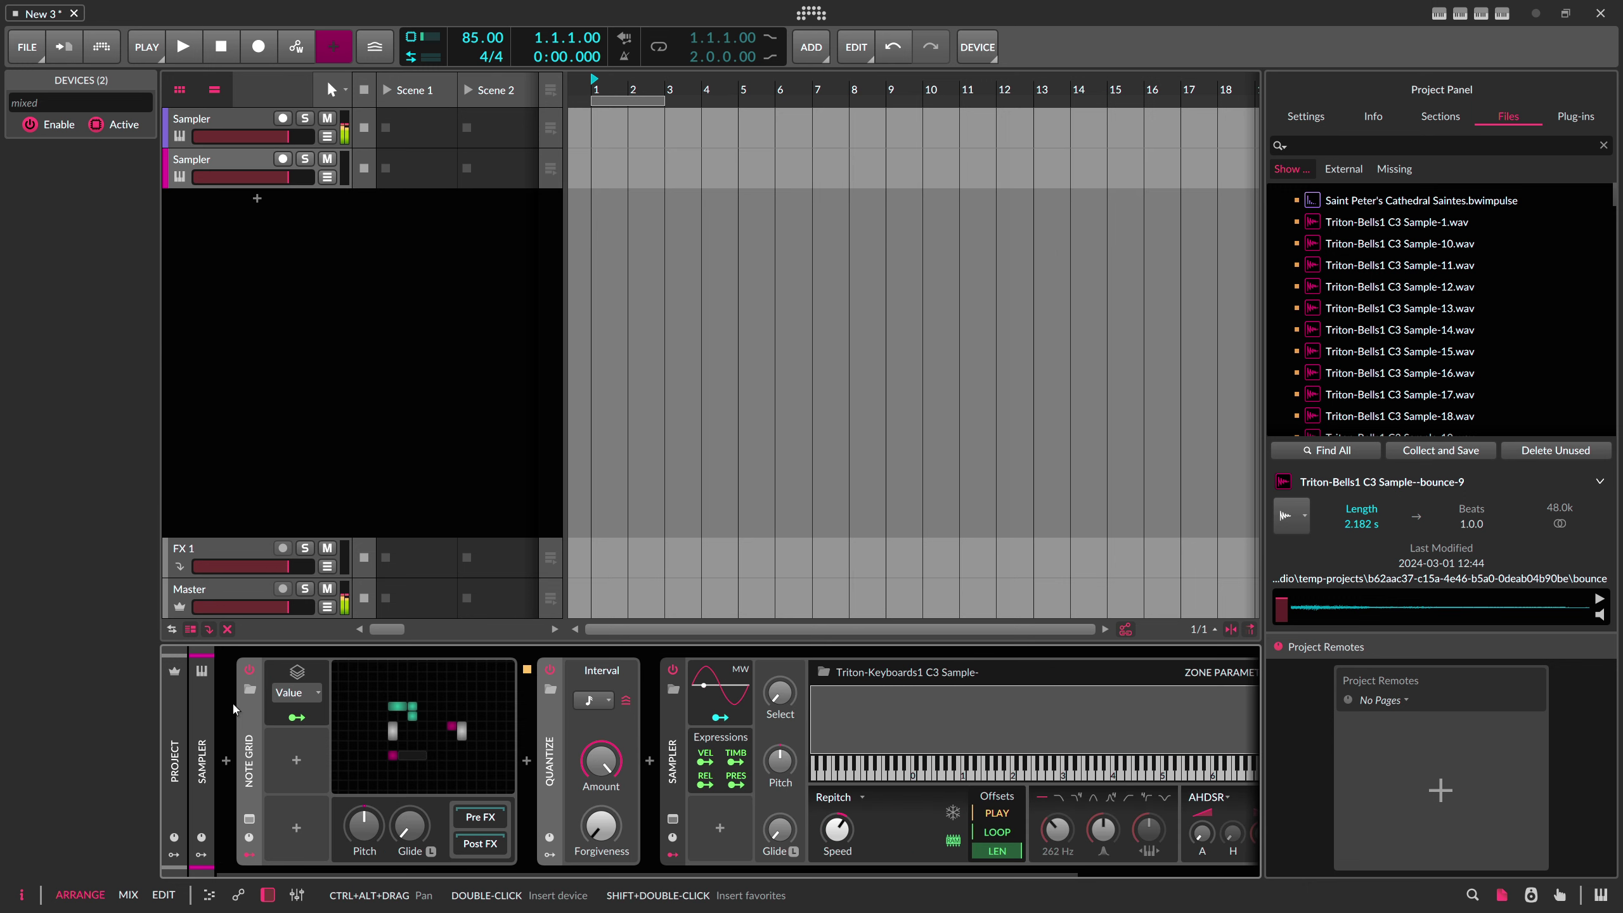
# Step: Raise the gain of the second track's Sampler and open that track's Note Grid for editing
pyautogui.moveTo(578, 872); pyautogui.dragTo(774, 872)
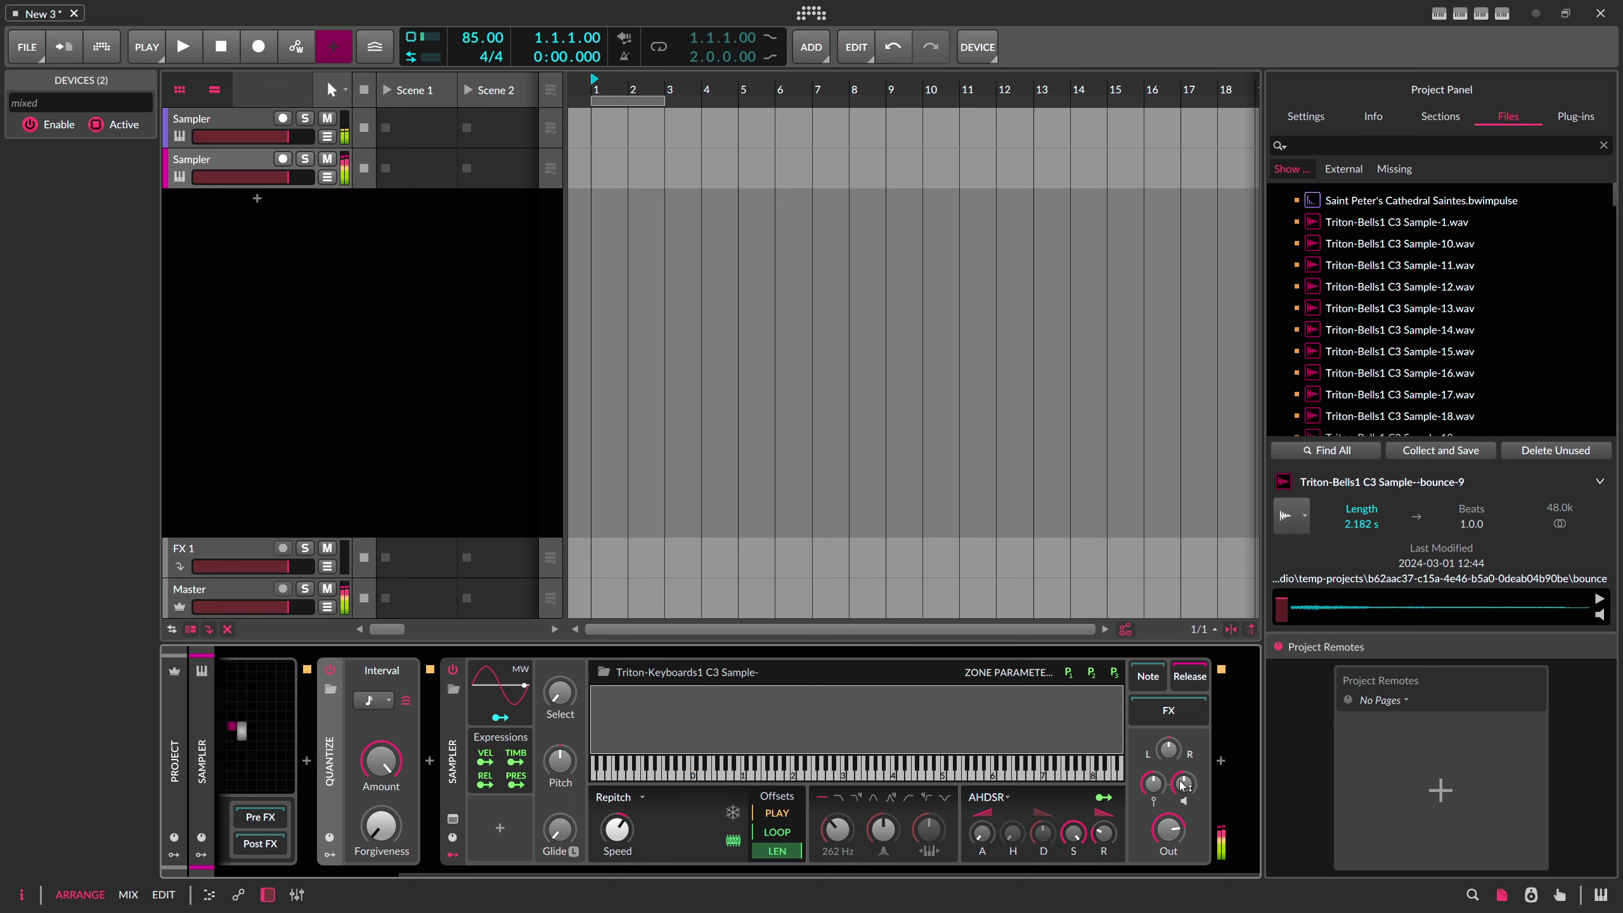
pyautogui.moveTo(1184, 784); pyautogui.dragTo(1184, 770)
pyautogui.moveTo(670, 873); pyautogui.dragTo(488, 876)
pyautogui.doubleClick(497, 729)
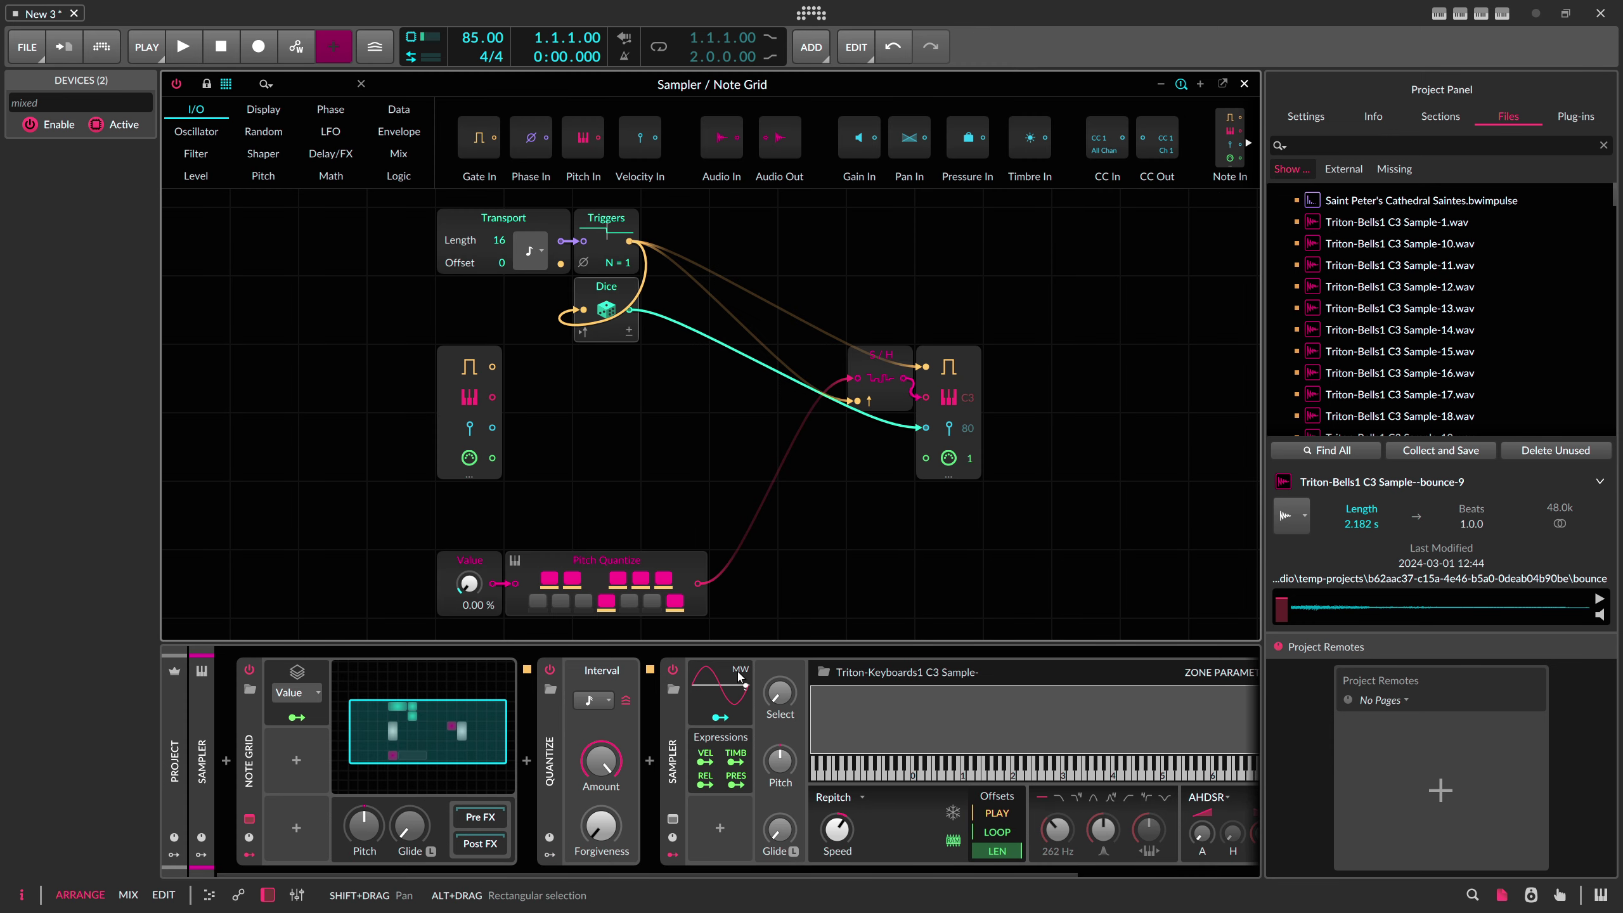
# Step: Distribute all Triton-Keyboards1 zones equally across velocity in the second track's Sampler, and adjust that Sampler's voice gain and envelope release
pyautogui.moveTo(575, 873); pyautogui.dragTo(777, 873)
pyautogui.moveTo(1184, 783); pyautogui.dragTo(1184, 819)
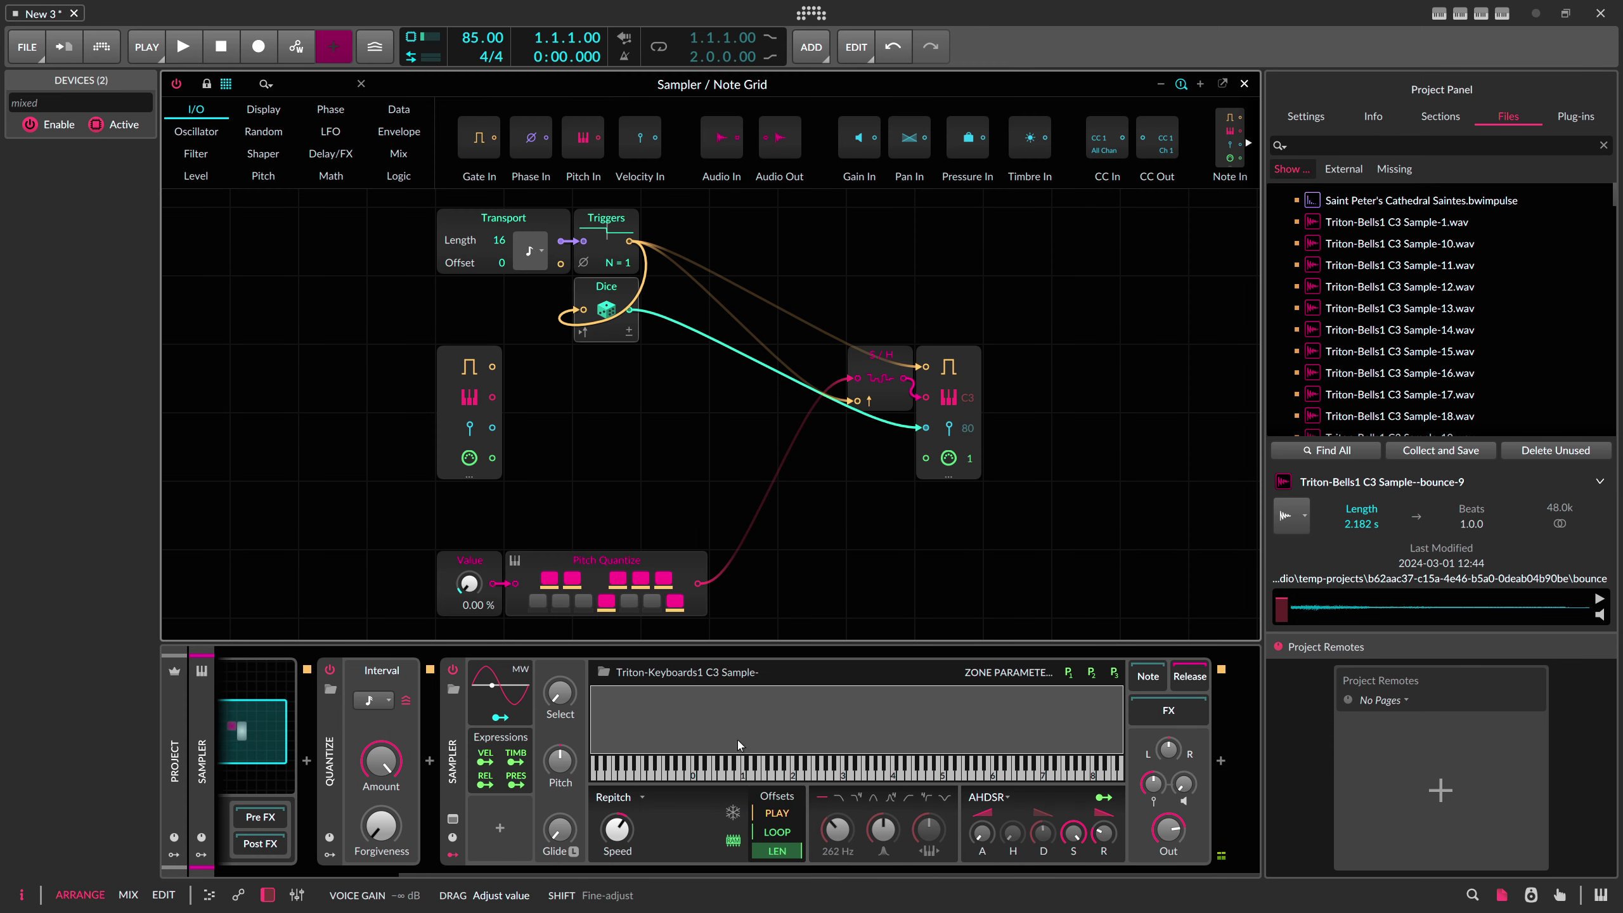
pyautogui.click(453, 818)
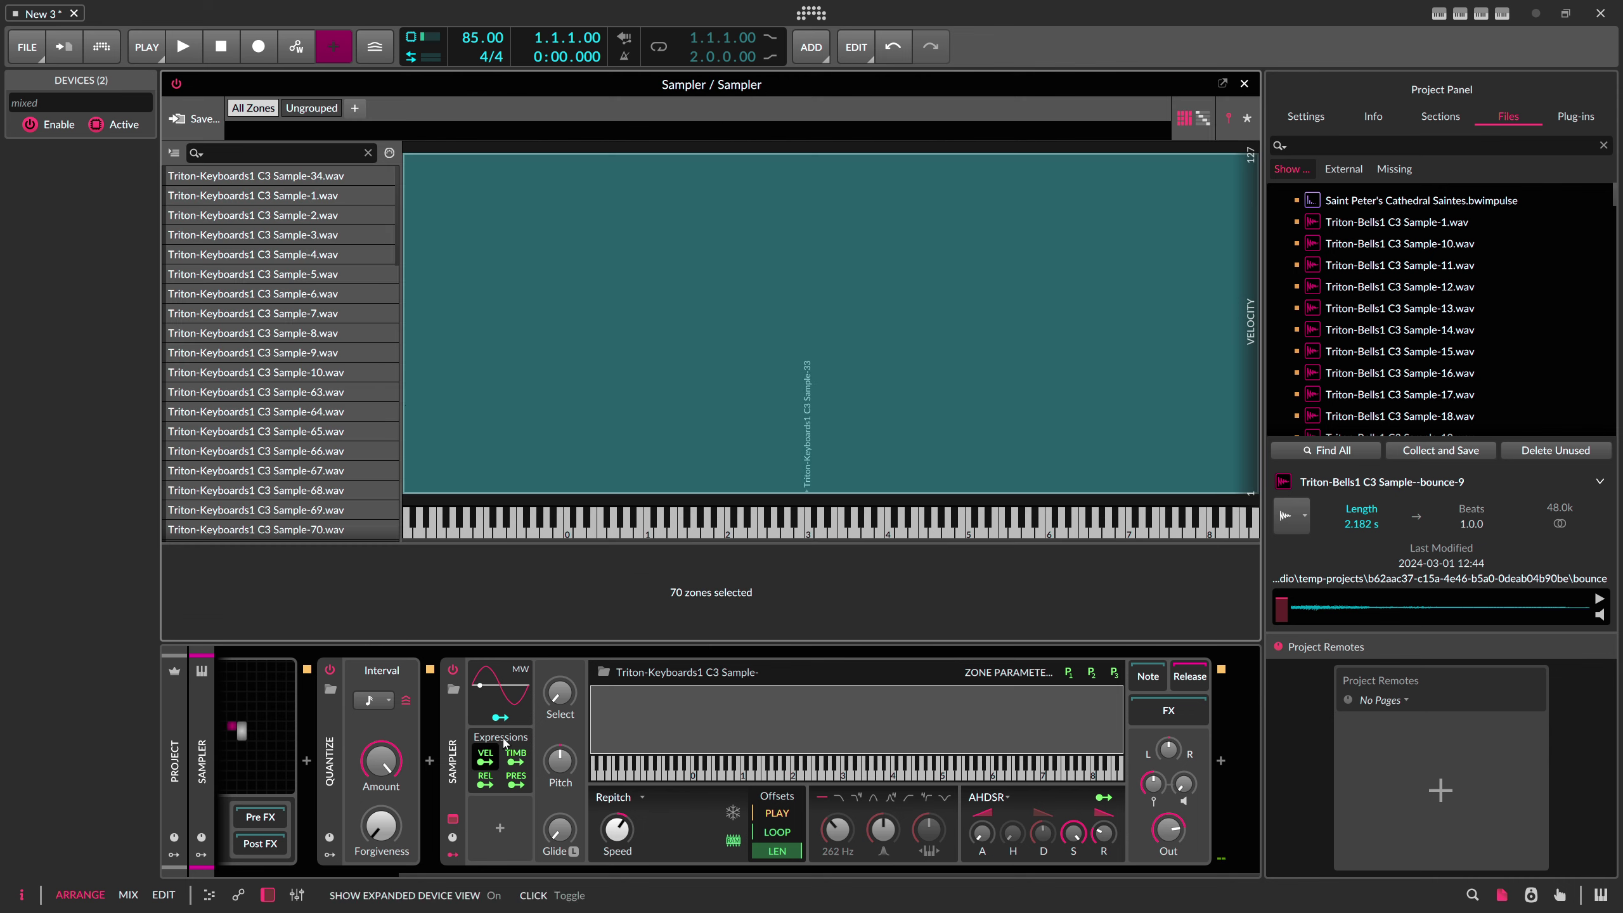
pyautogui.click(445, 291)
pyautogui.rightClick(326, 277)
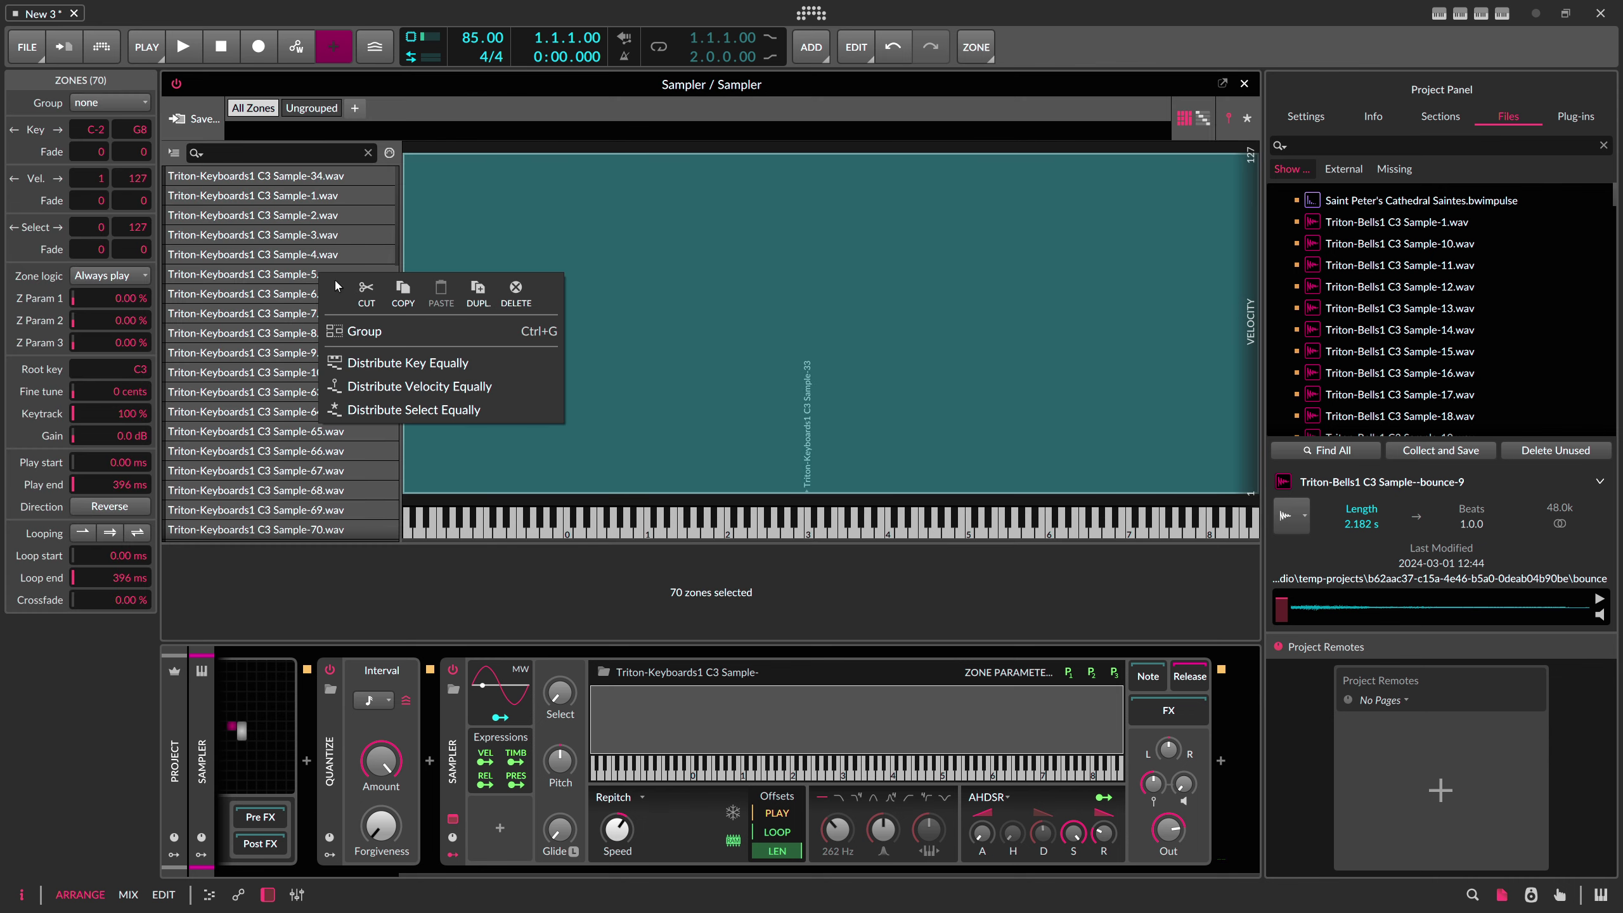
pyautogui.click(421, 391)
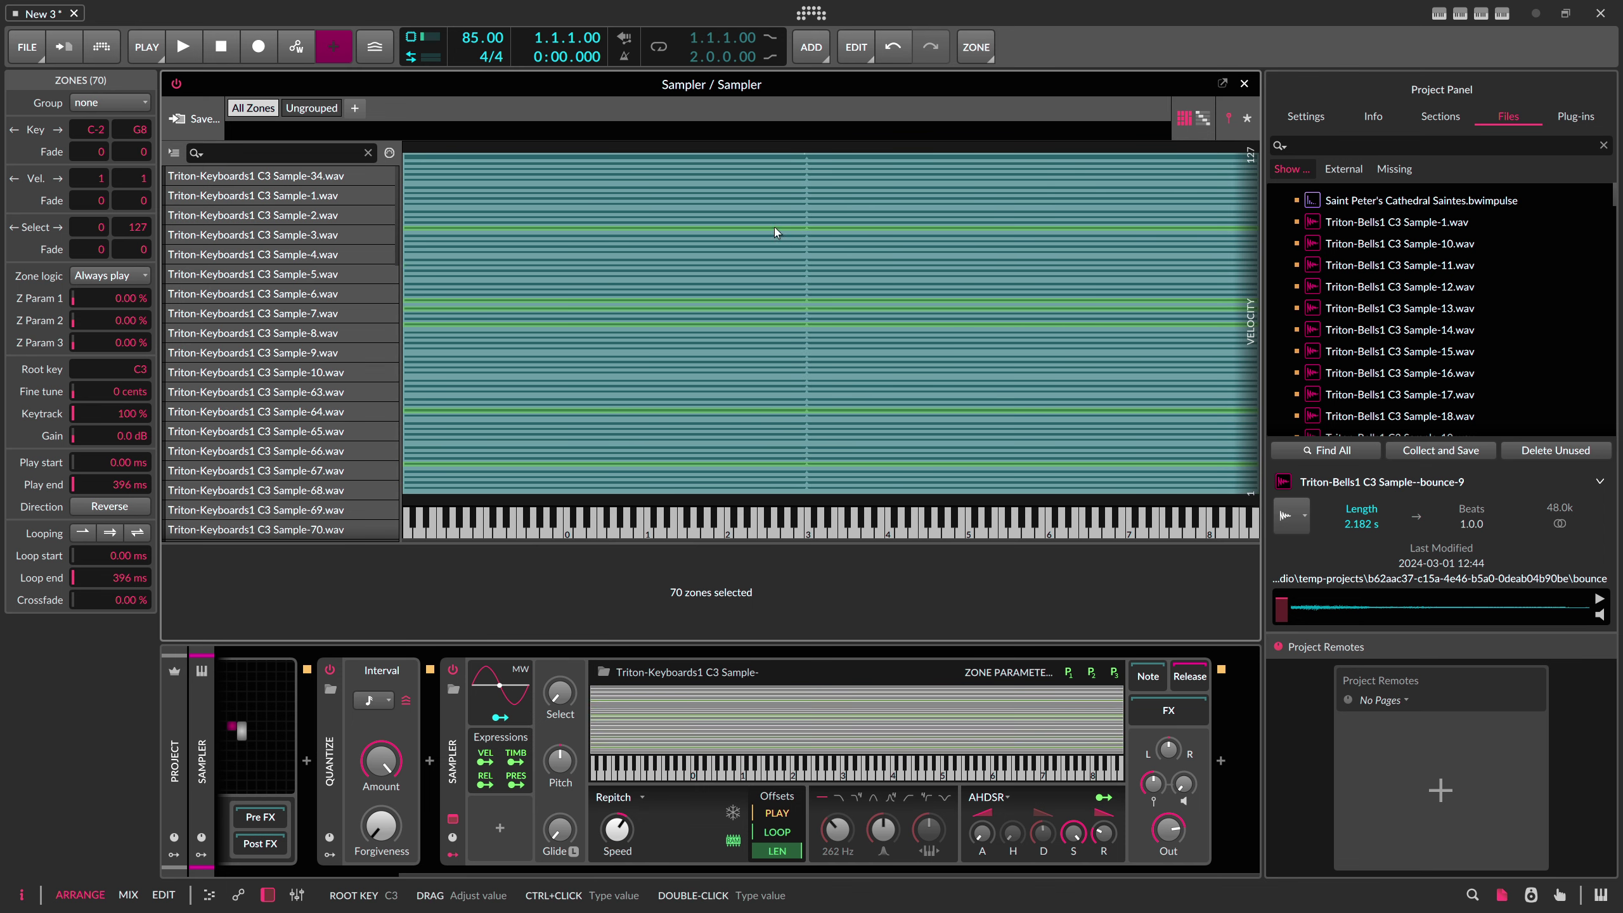
pyautogui.click(1242, 85)
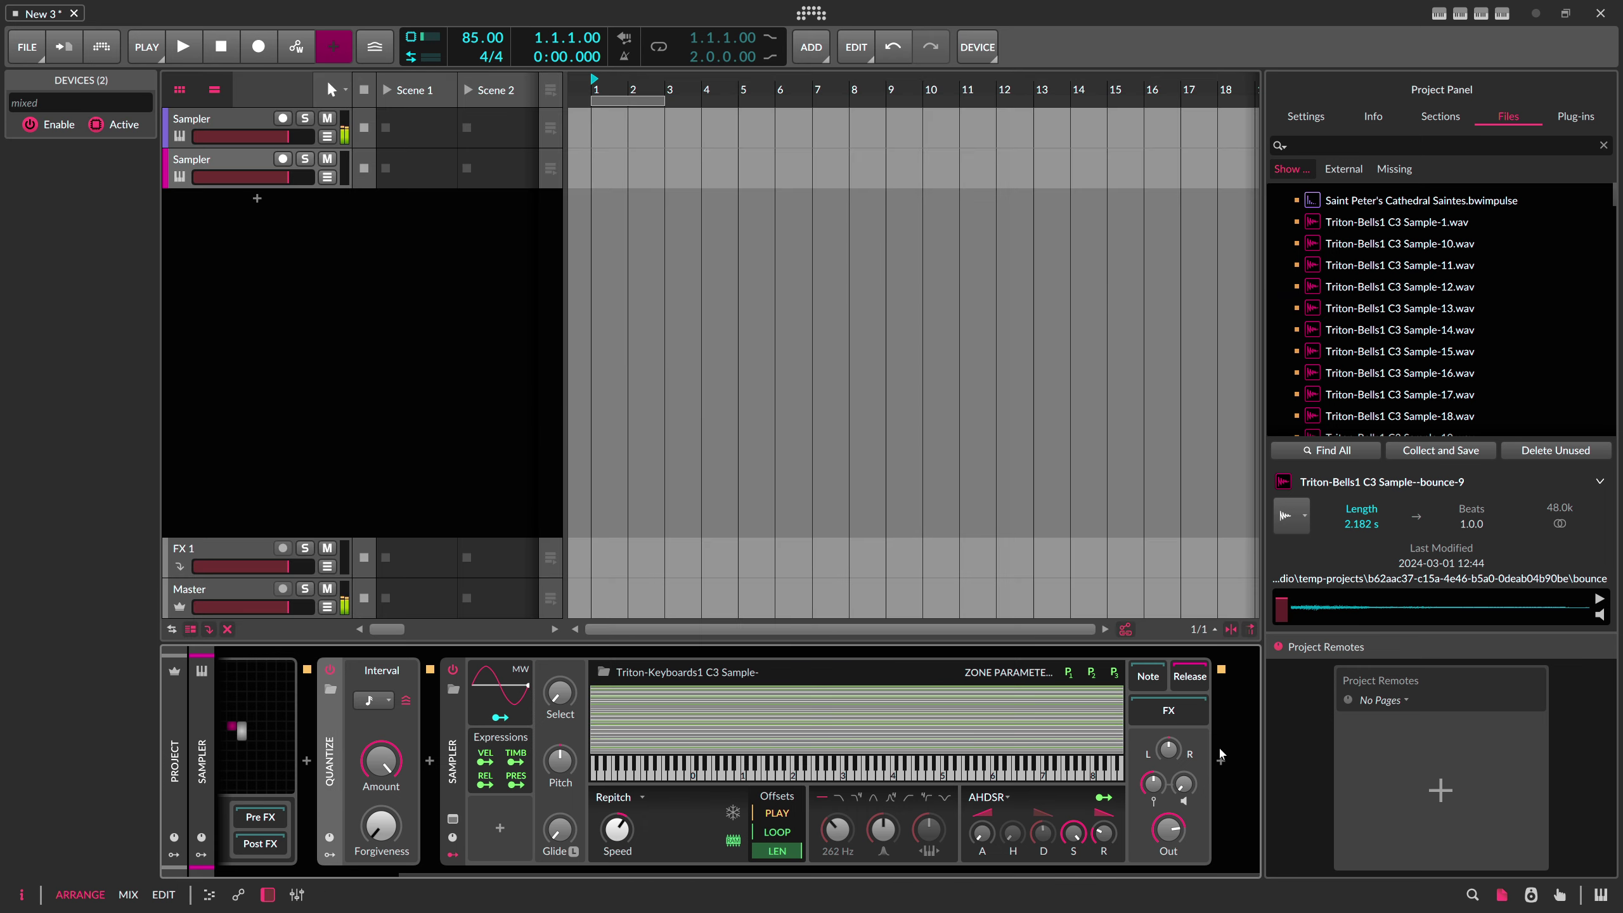
pyautogui.moveTo(1184, 783); pyautogui.dragTo(1184, 789)
pyautogui.moveTo(1104, 832); pyautogui.dragTo(1103, 800)
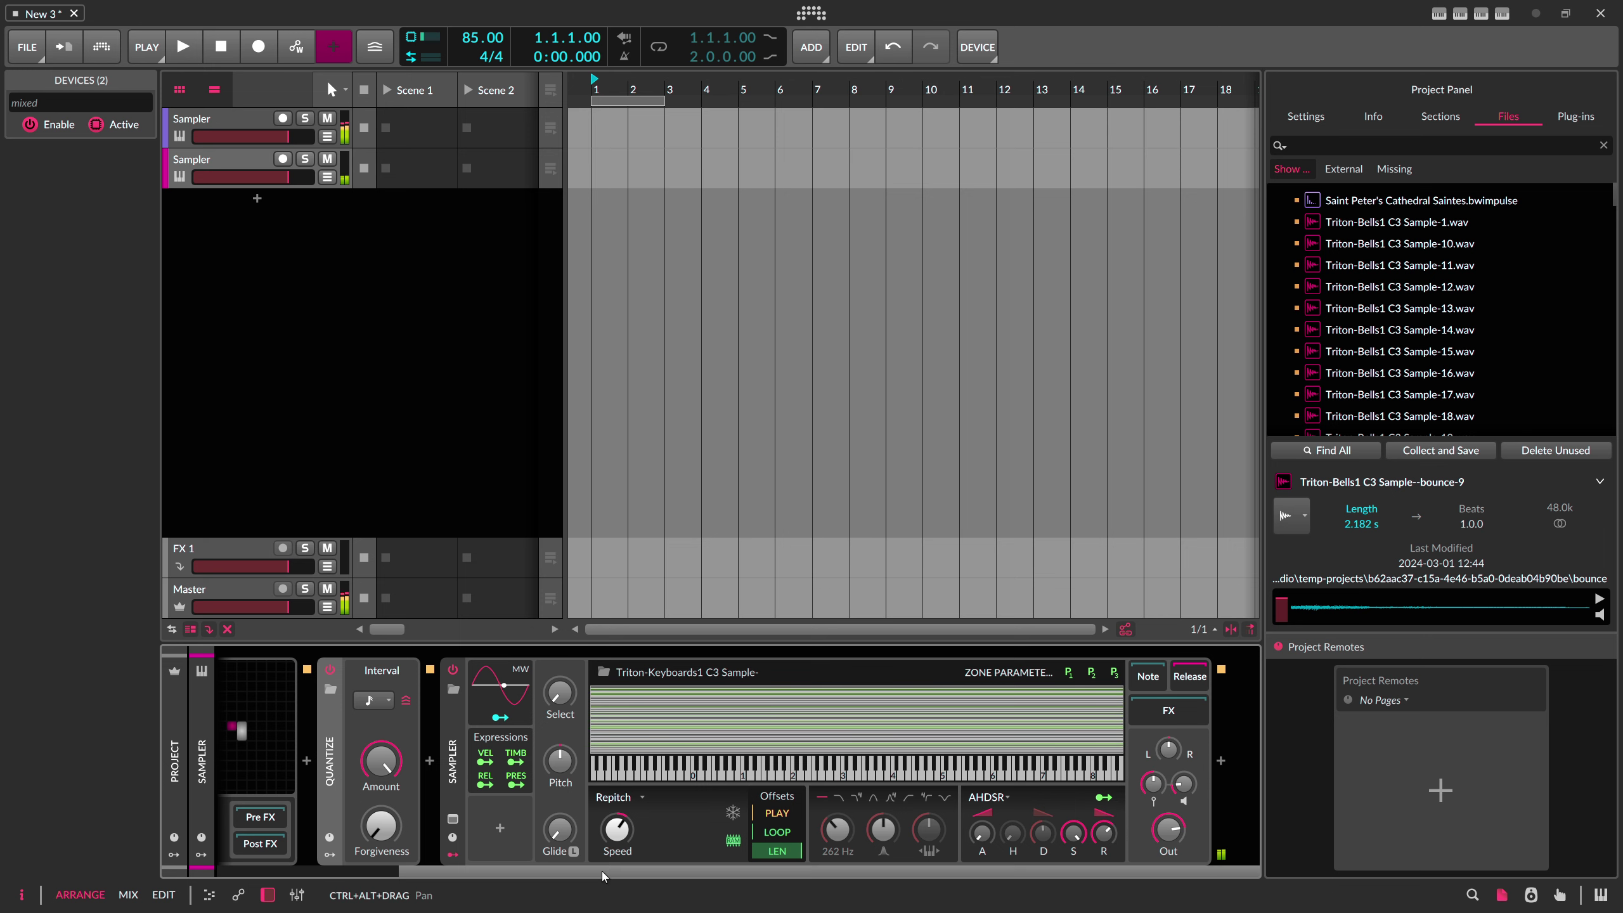
# Step: Insert an Octaver module set to -2 ahead of the sample-and-hold module in the second track's Note Grid
pyautogui.hscroll(-5, 255, 735)
pyautogui.click(415, 729)
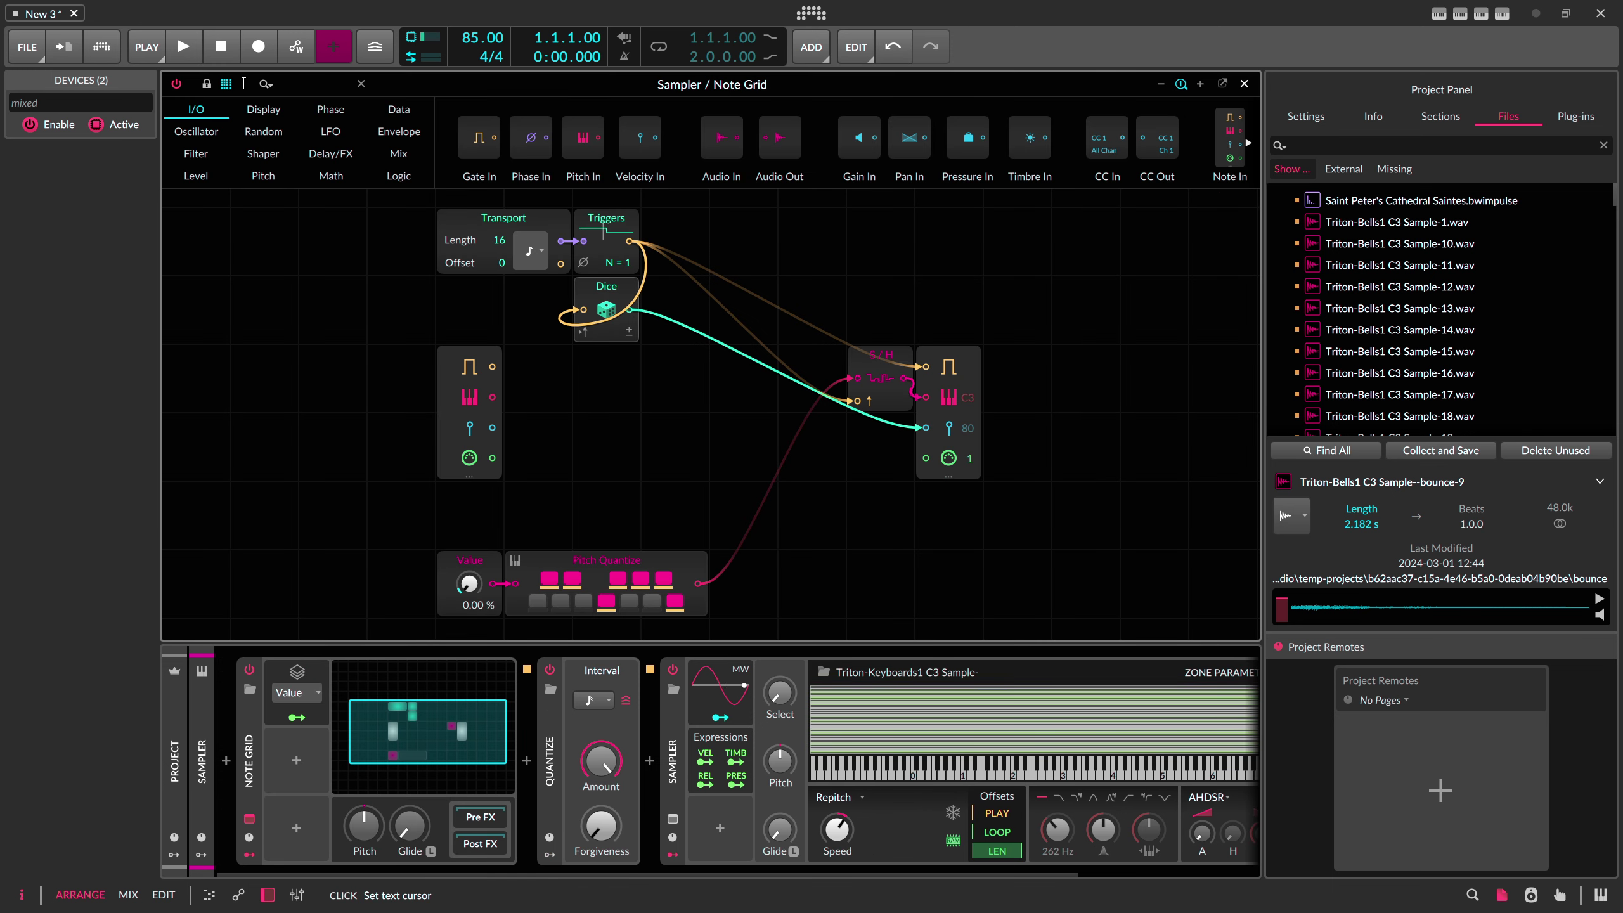
pyautogui.write('oc')
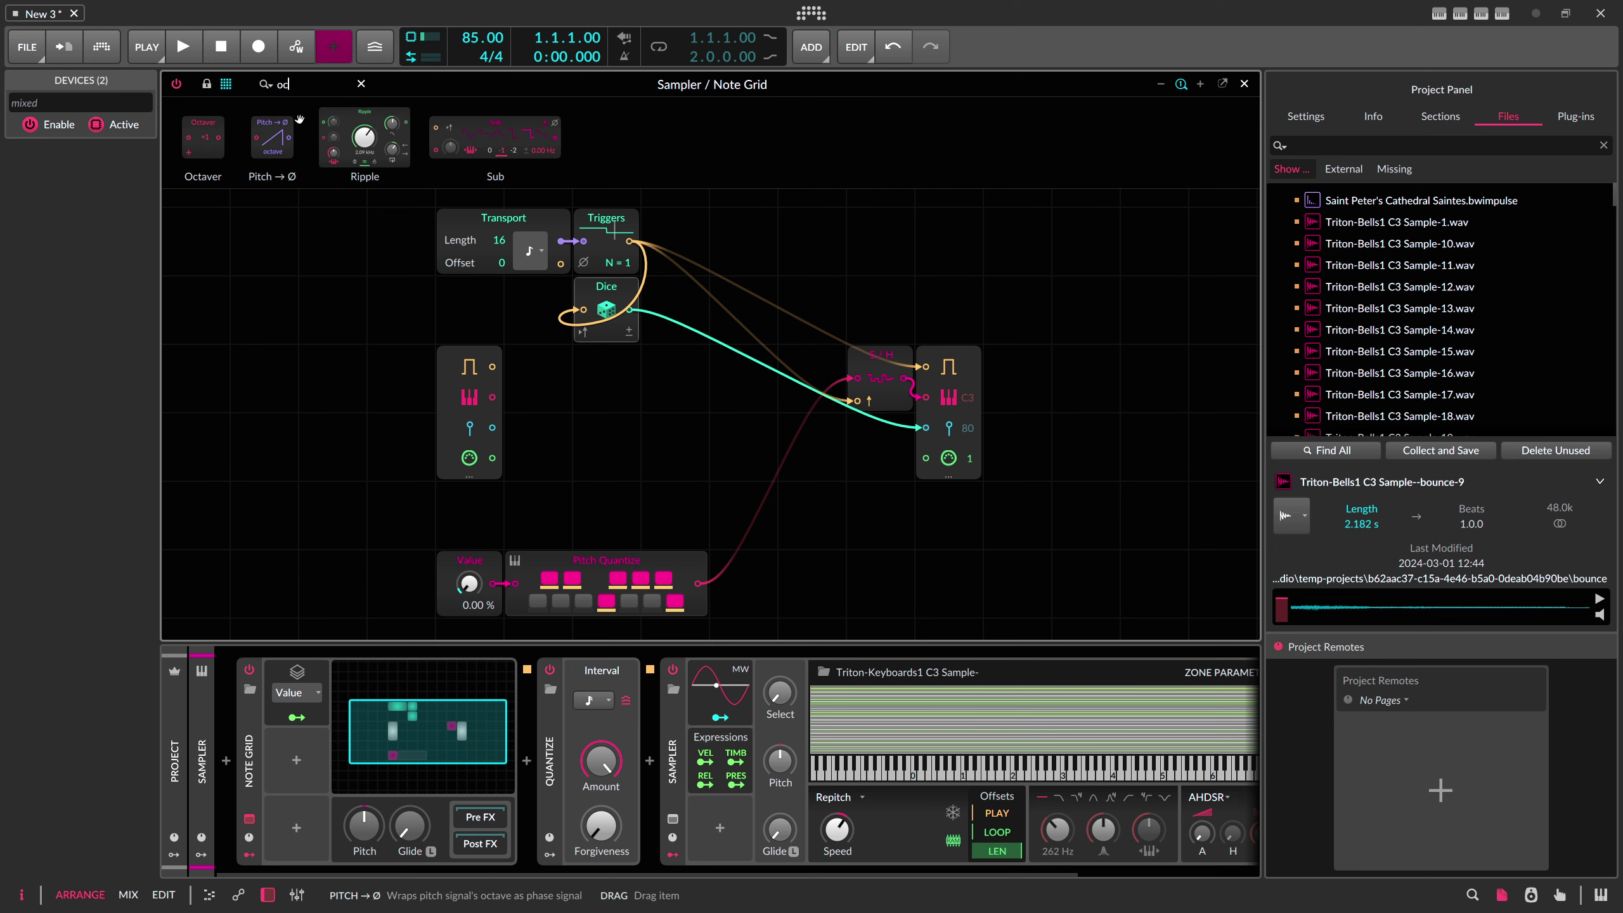
pyautogui.press('Return')
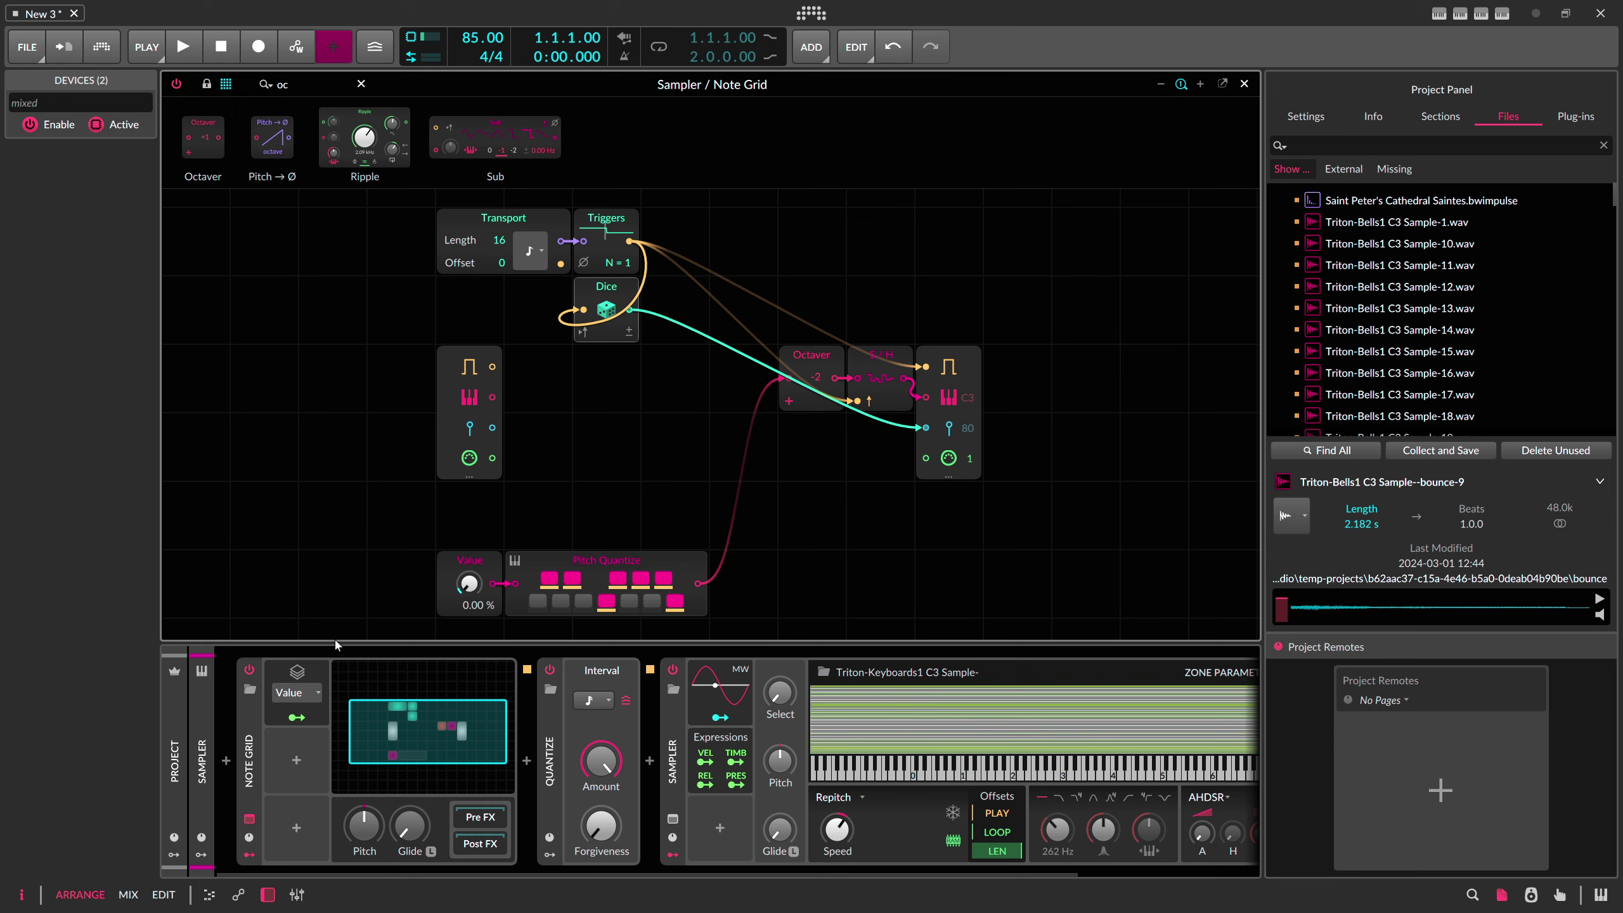
# Step: Set the timebase of the Transport module in the second track's Note Grid to 4th
pyautogui.click(297, 717)
pyautogui.moveTo(497, 240); pyautogui.dragTo(497, 245)
pyautogui.click(533, 251)
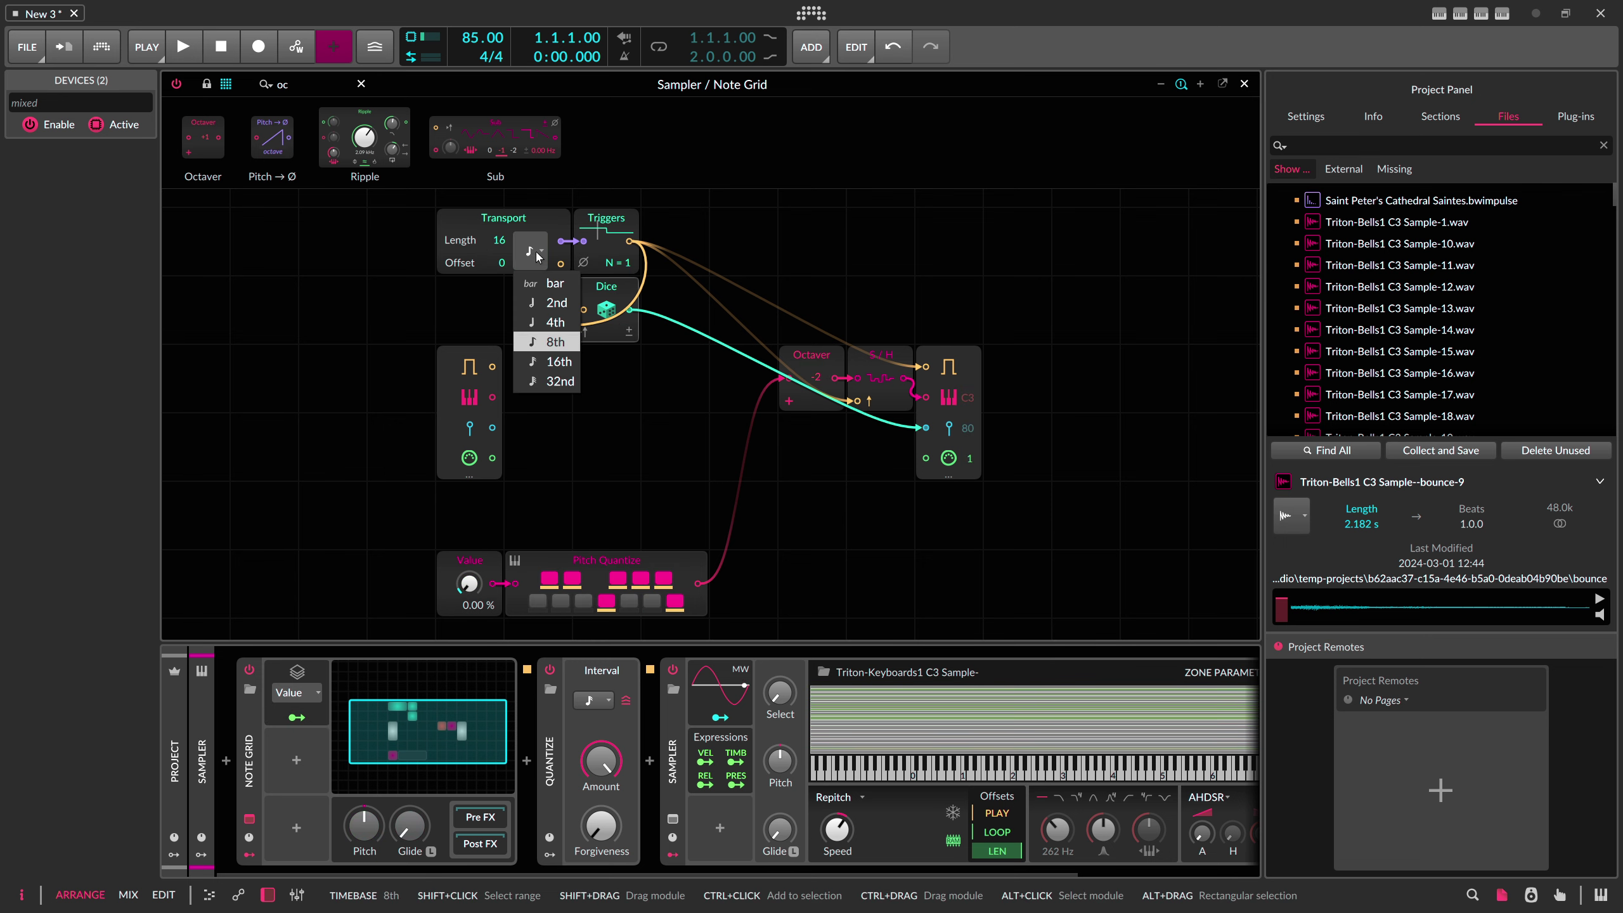
pyautogui.click(548, 322)
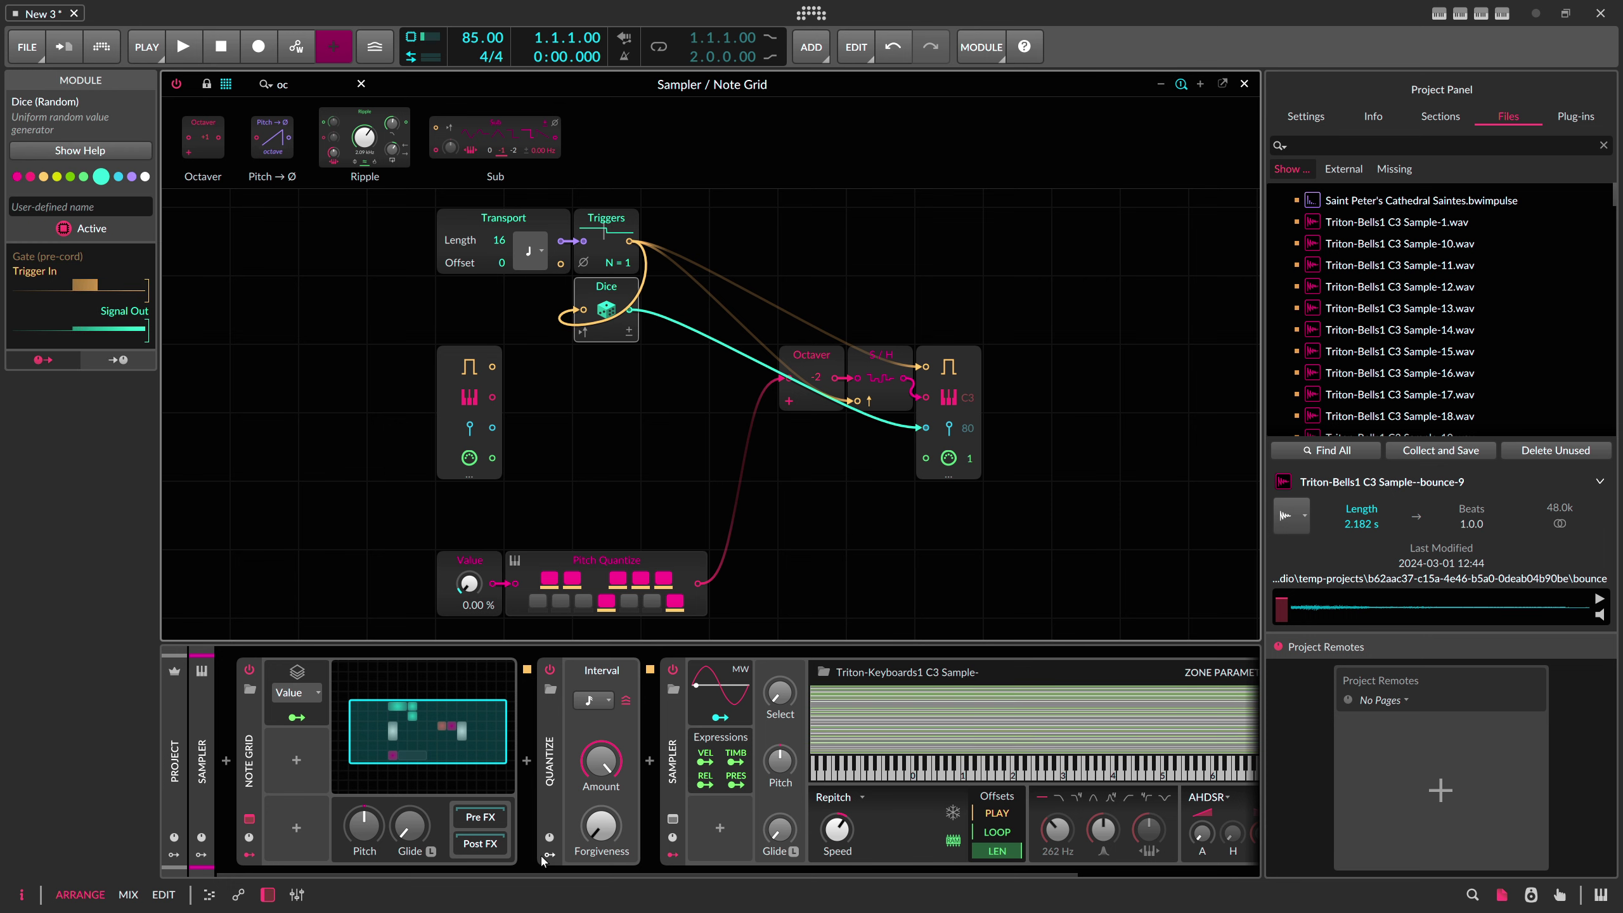
# Step: Turn on the filter of the second track's Sampler and adjust its panning
pyautogui.moveTo(575, 870); pyautogui.dragTo(854, 838)
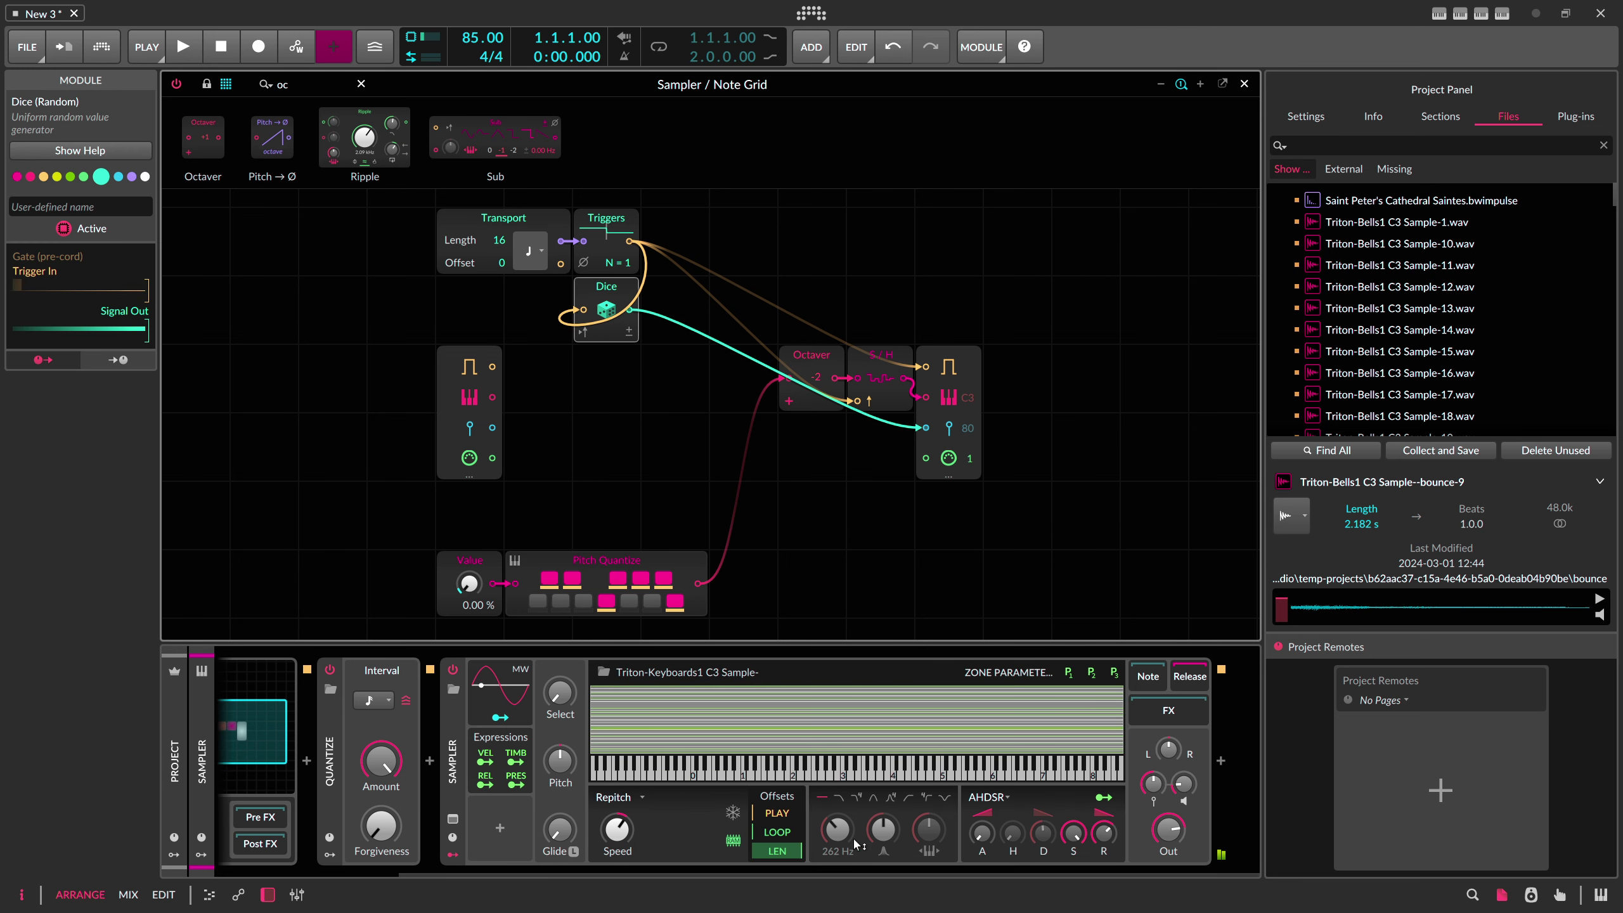
pyautogui.click(891, 796)
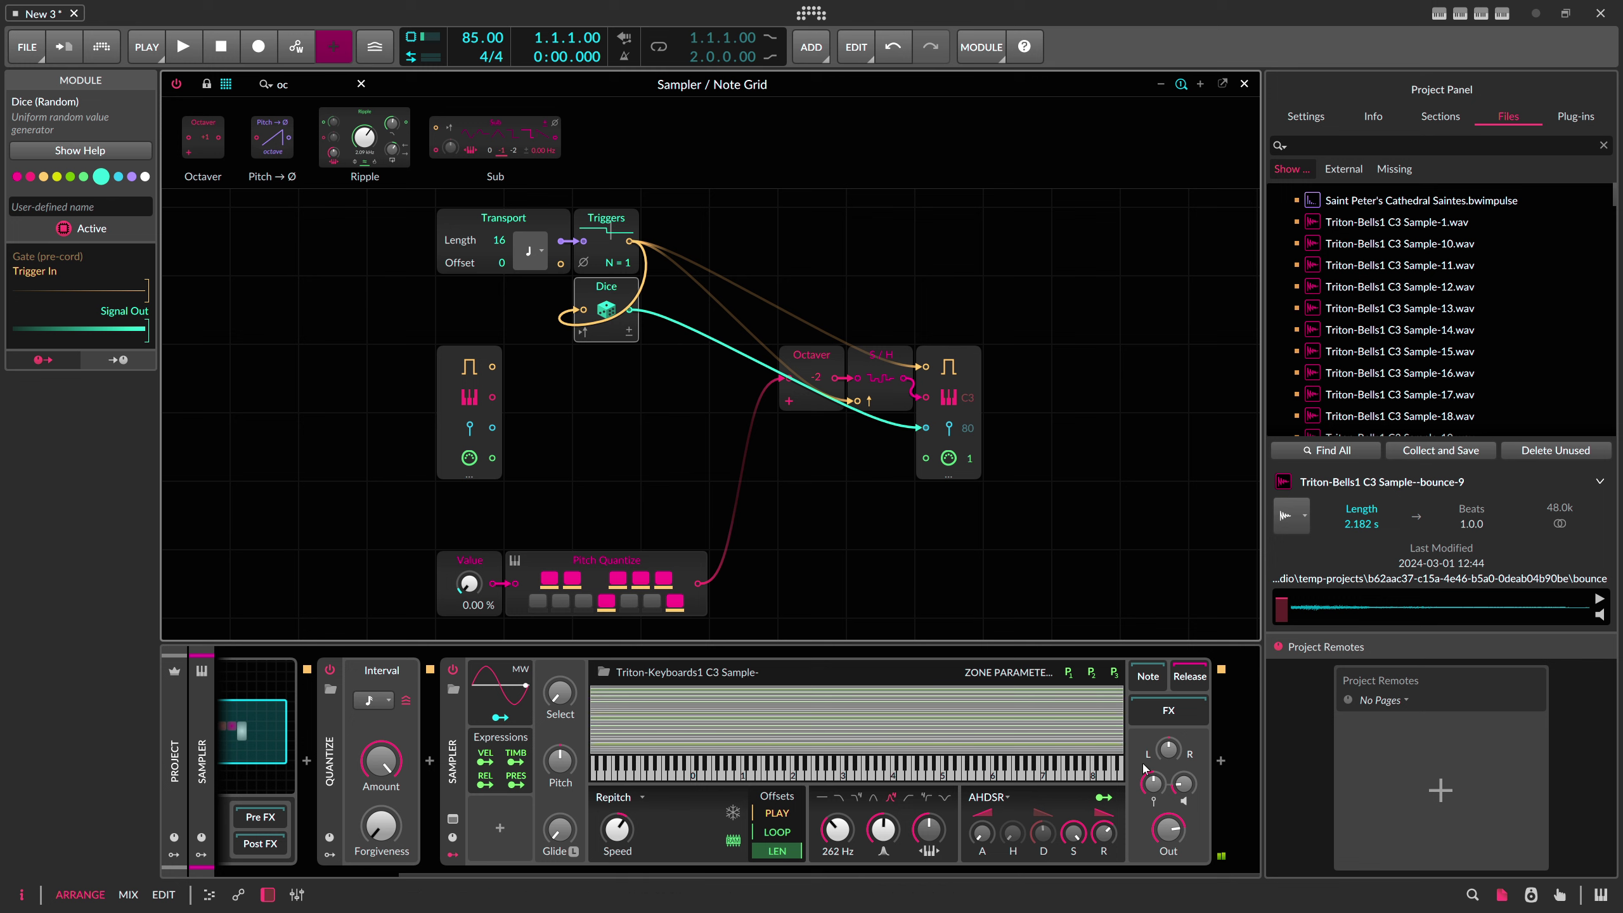
pyautogui.moveTo(1167, 748); pyautogui.dragTo(1177, 716)
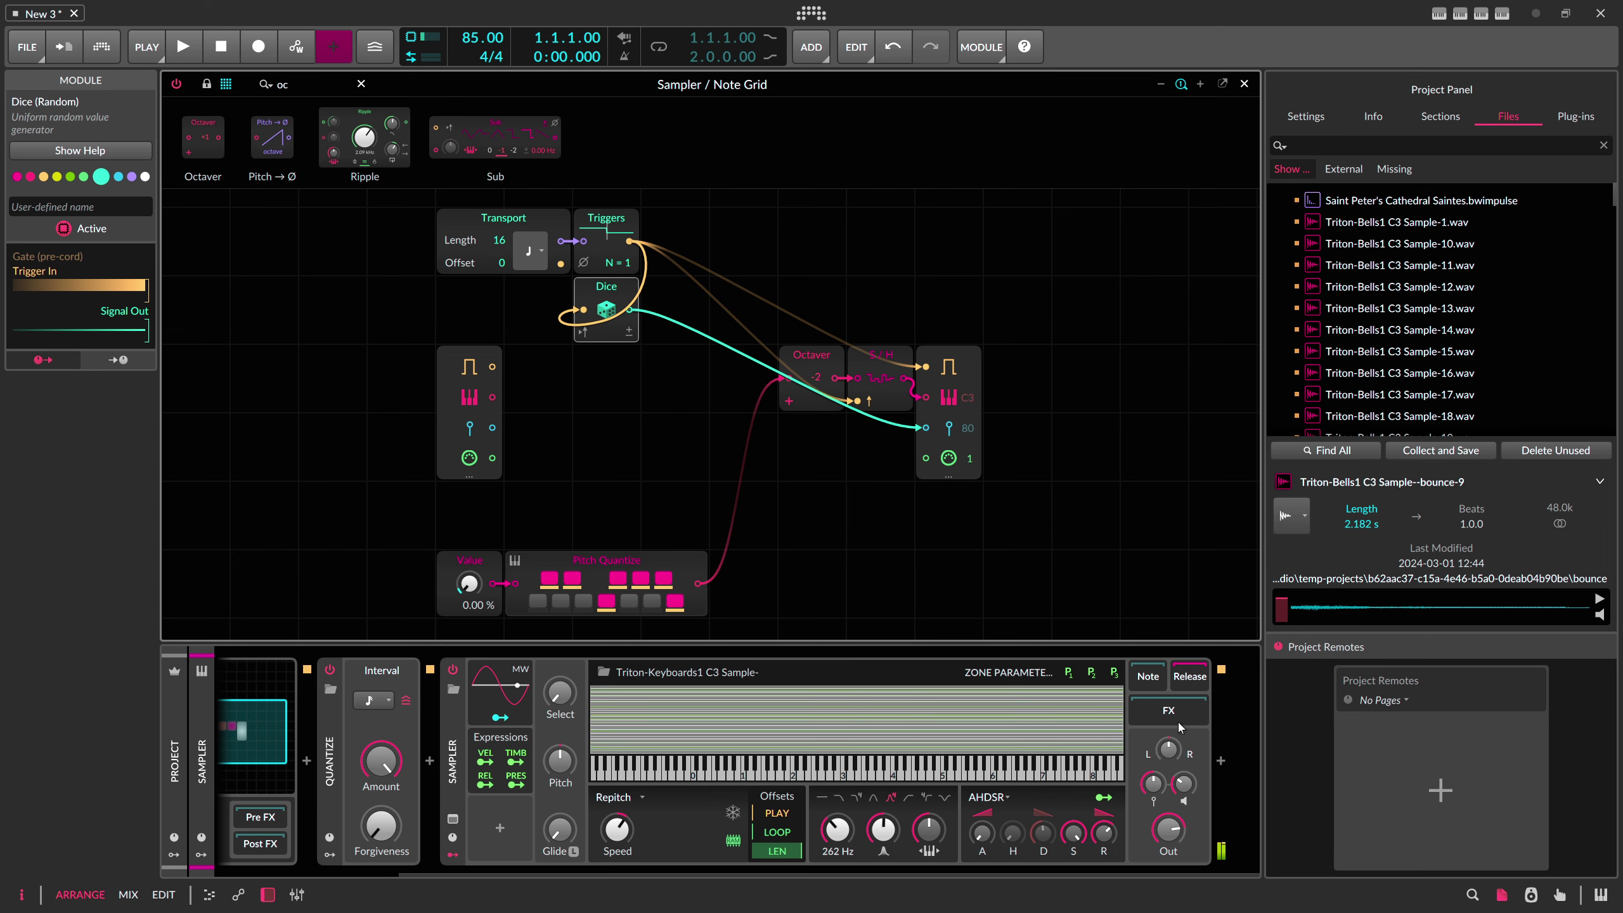
# Step: Add ValhallaSupermassive to the FX chain of the second track's Sampler
pyautogui.click(1219, 761)
pyautogui.write('super')
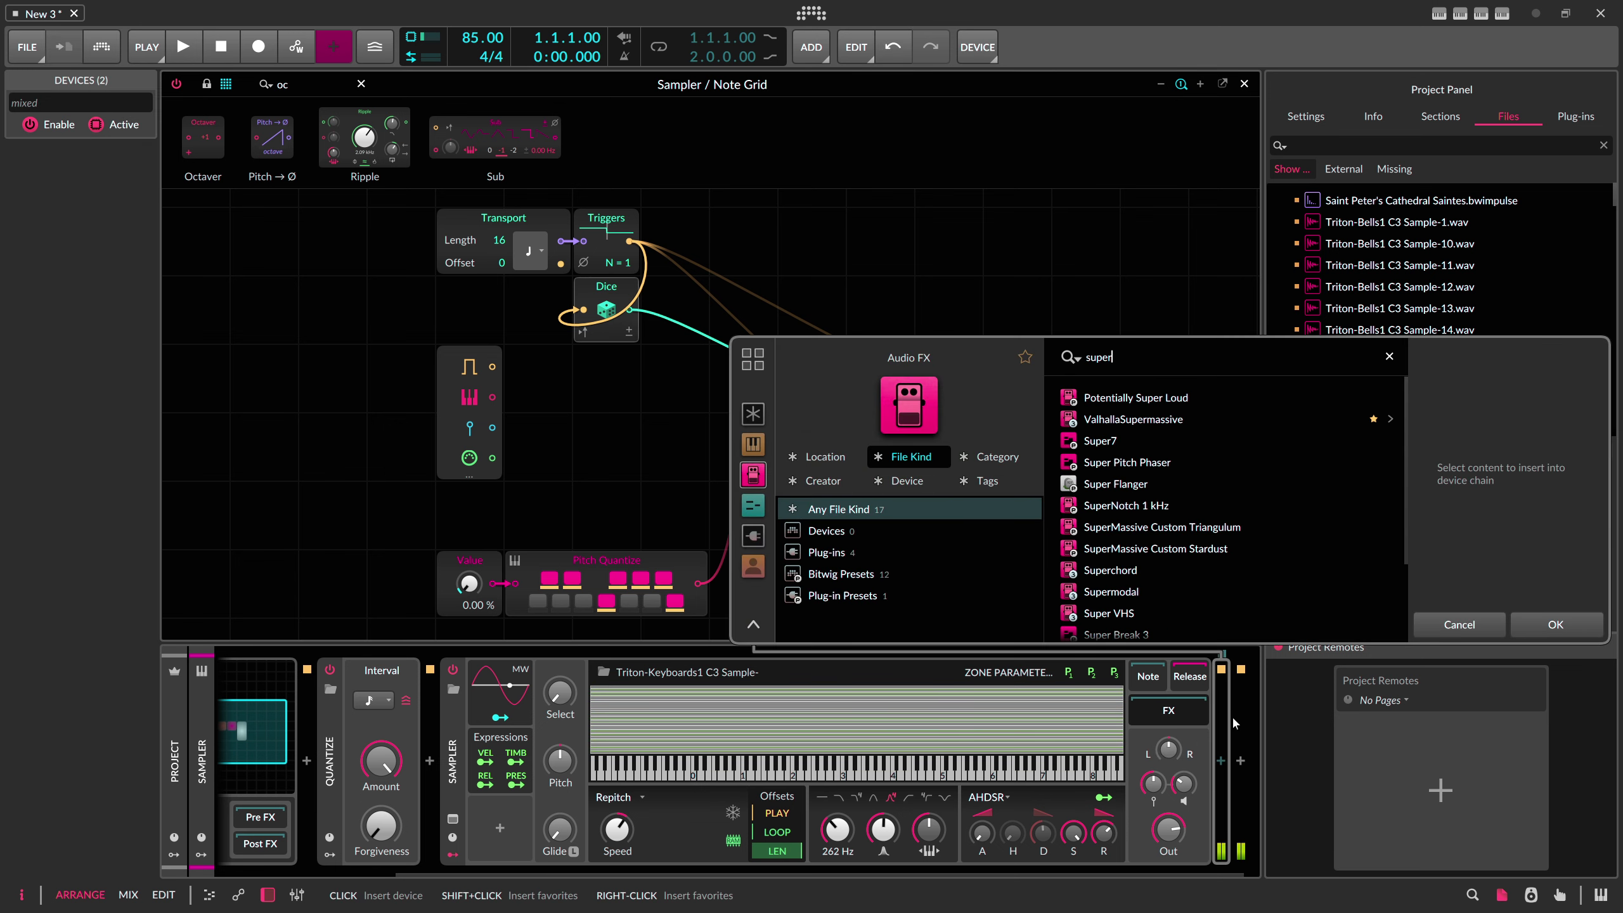
pyautogui.doubleClick(1155, 421)
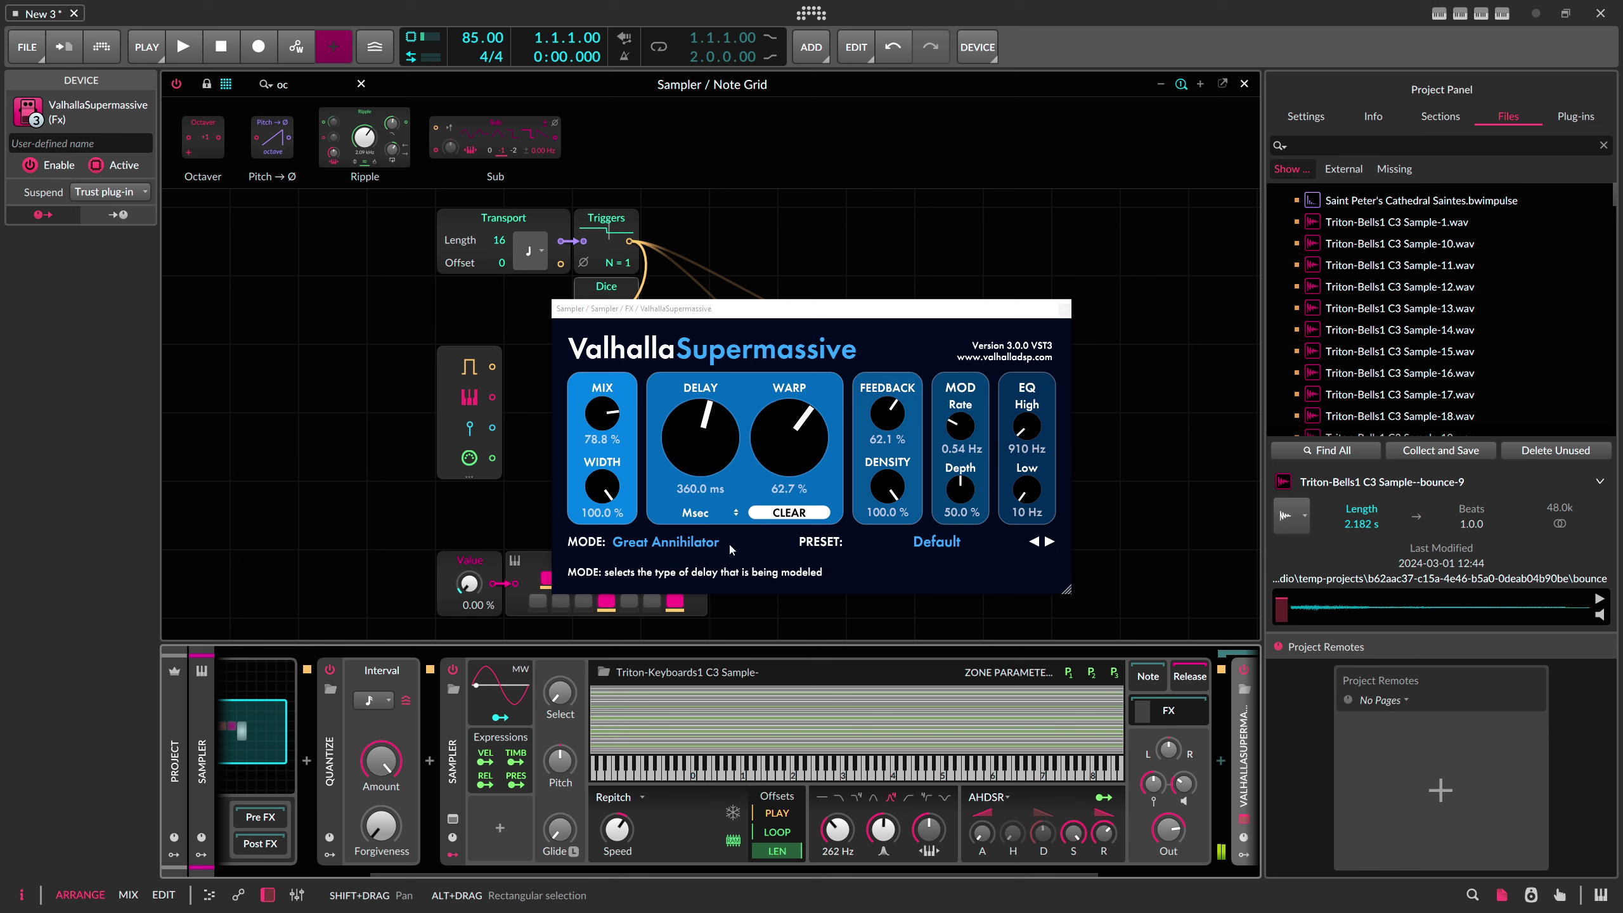
# Step: Set the keyboard Sampler's voice gain to about -11.6 dB and the mix of ValhallaSupermassive to 40 %
pyautogui.moveTo(766, 874); pyautogui.dragTo(929, 868)
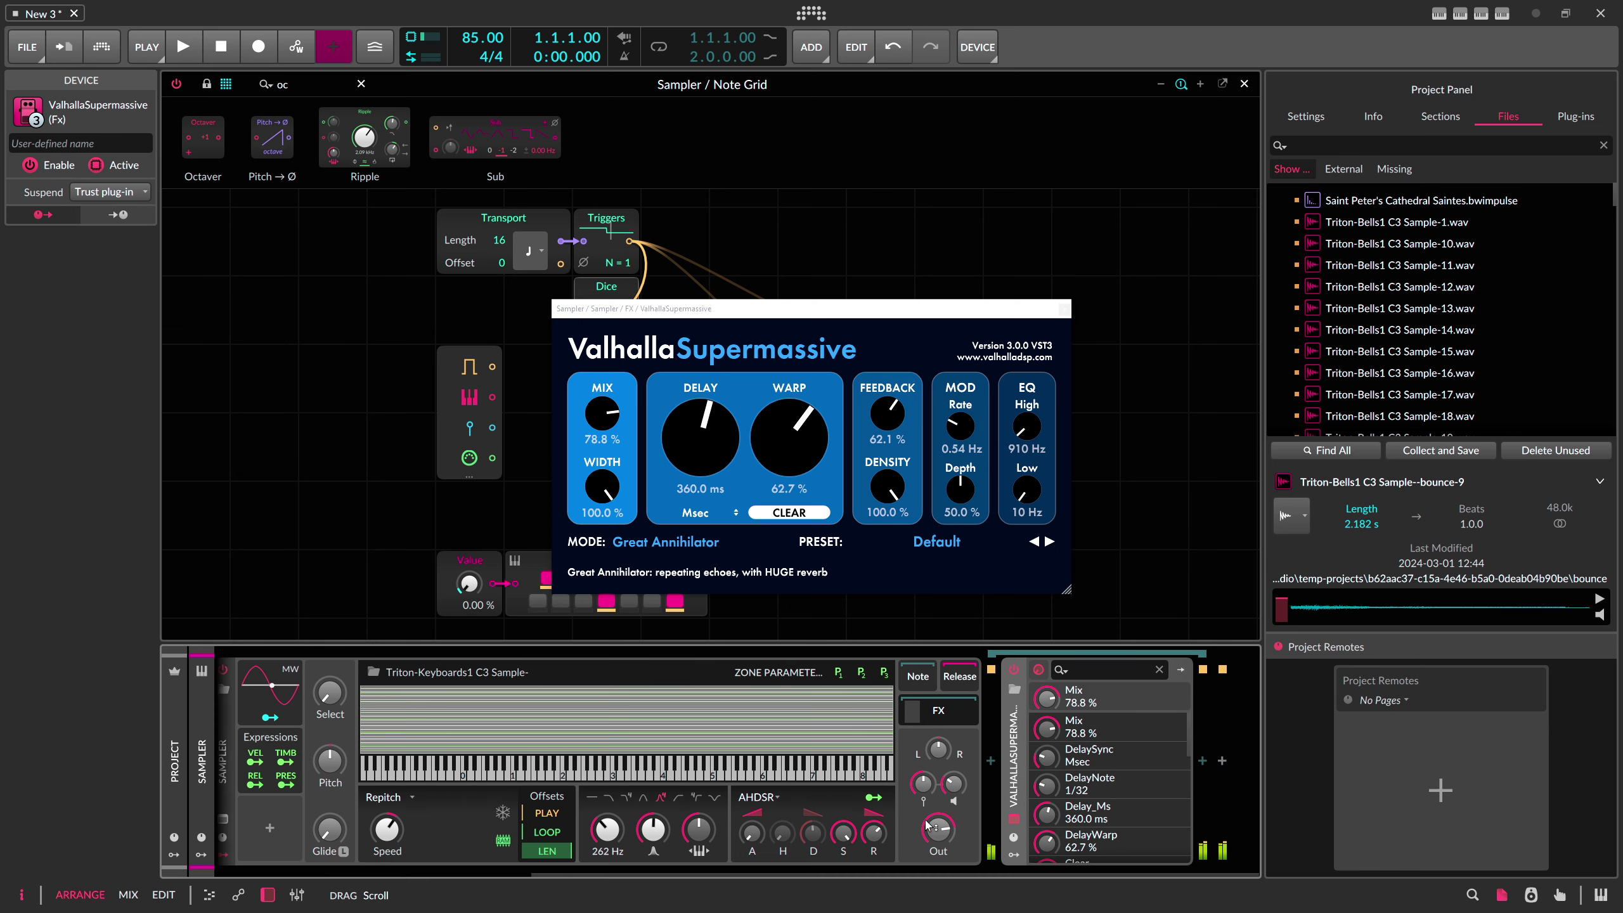
pyautogui.moveTo(953, 784); pyautogui.dragTo(953, 780)
pyautogui.moveTo(778, 871); pyautogui.dragTo(832, 853)
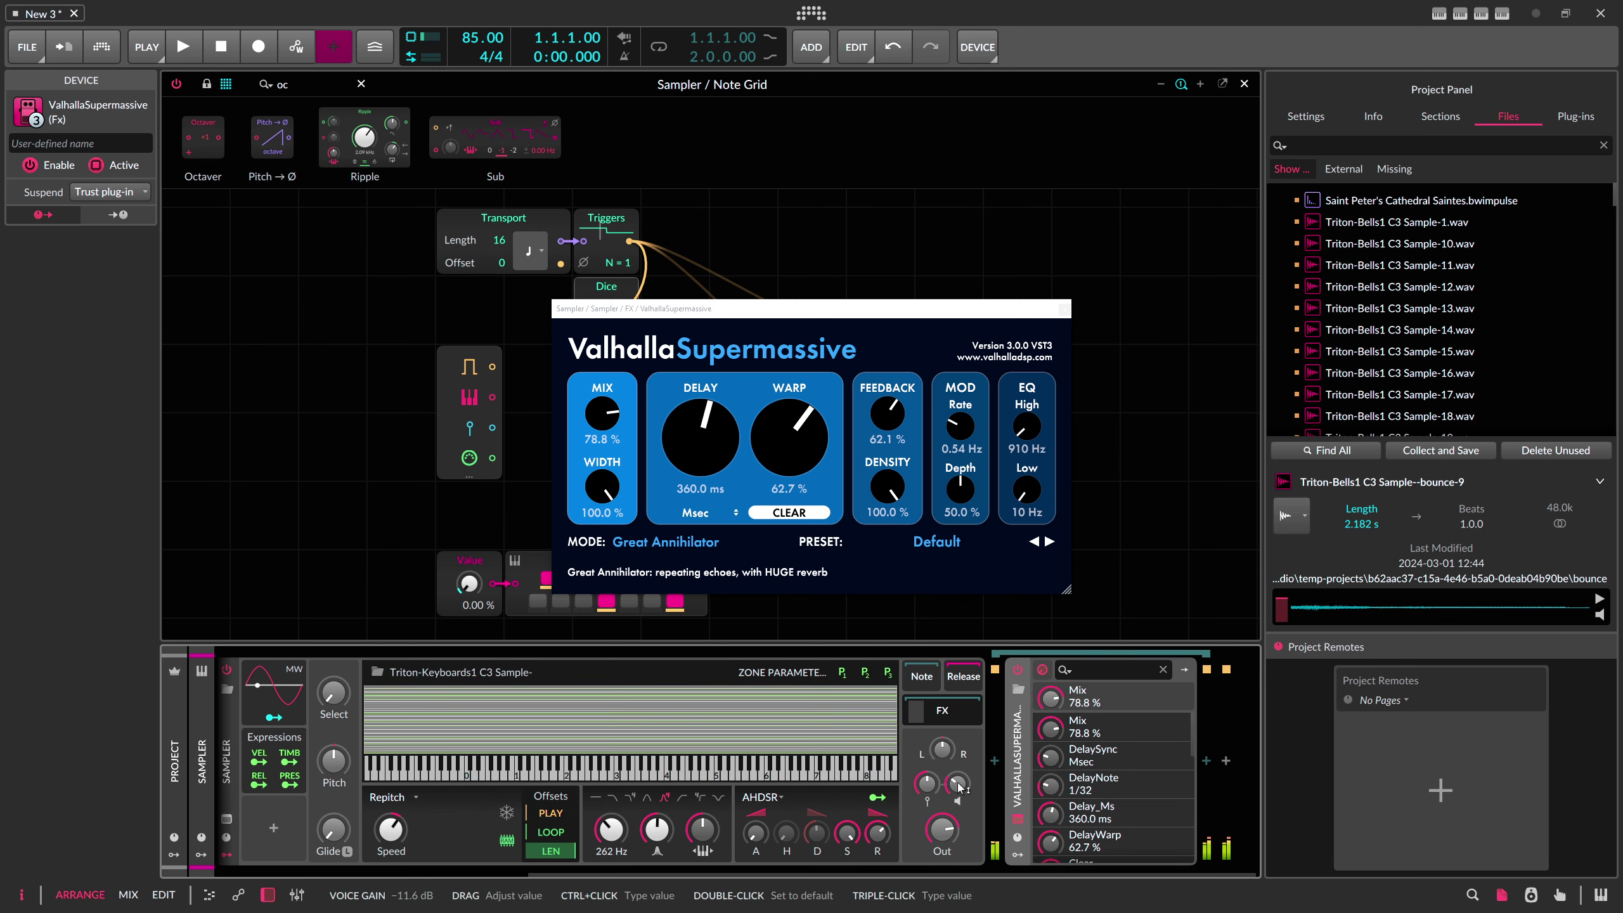
pyautogui.moveTo(632, 447); pyautogui.dragTo(624, 478)
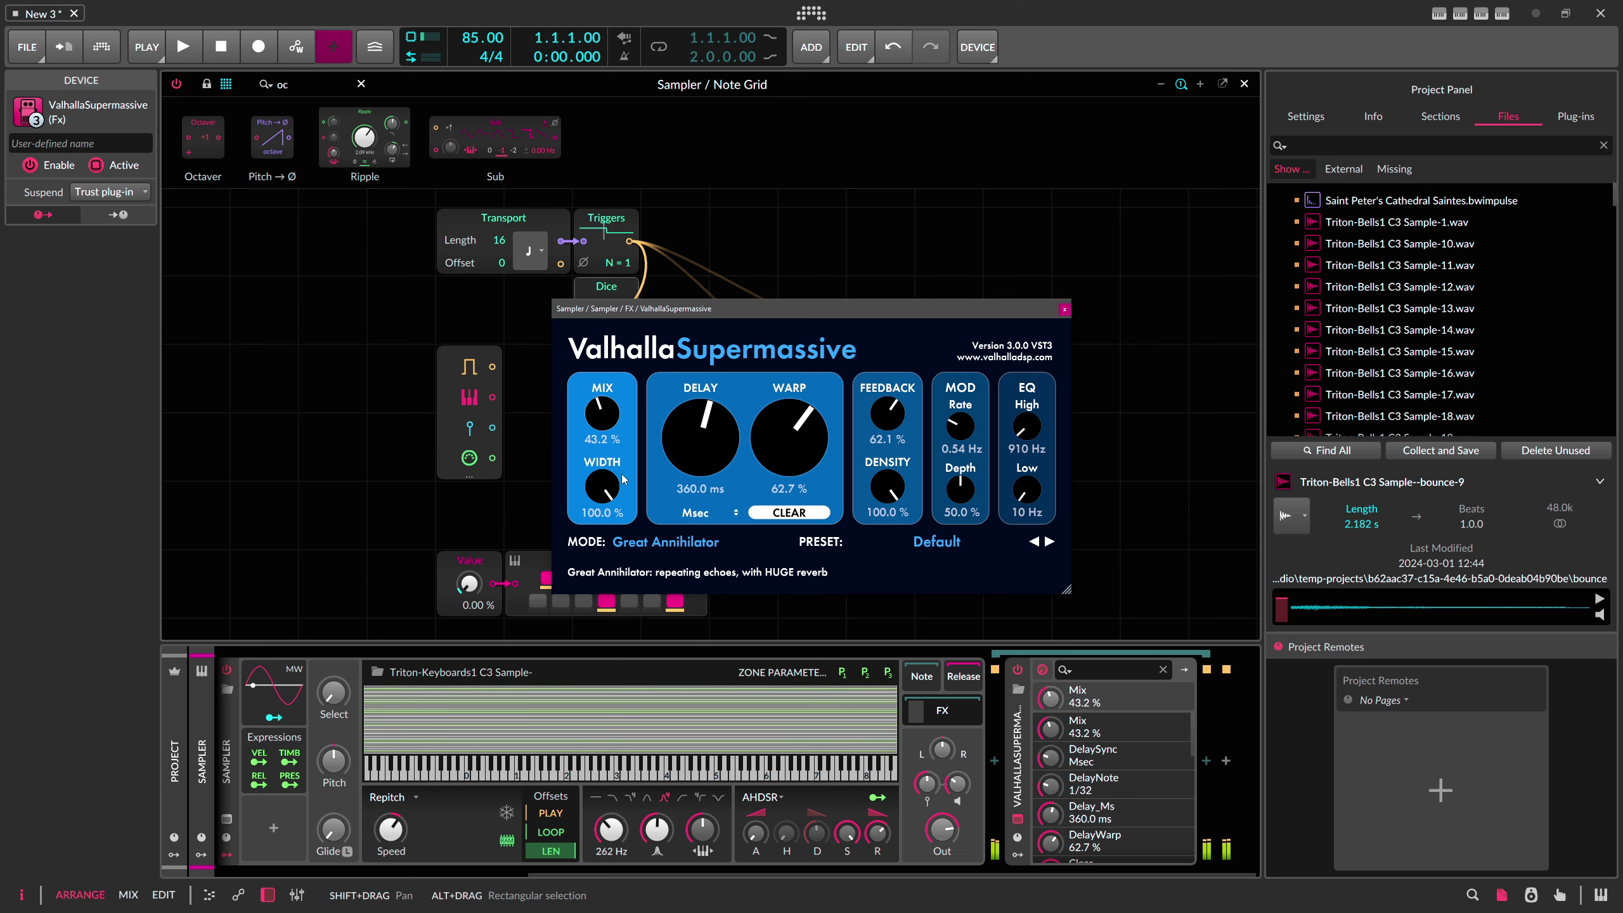
# Step: Toggle the display of the keyboard Sampler's FX chain and close the second track's Note Grid editor
pyautogui.moveTo(596, 871); pyautogui.dragTo(233, 830)
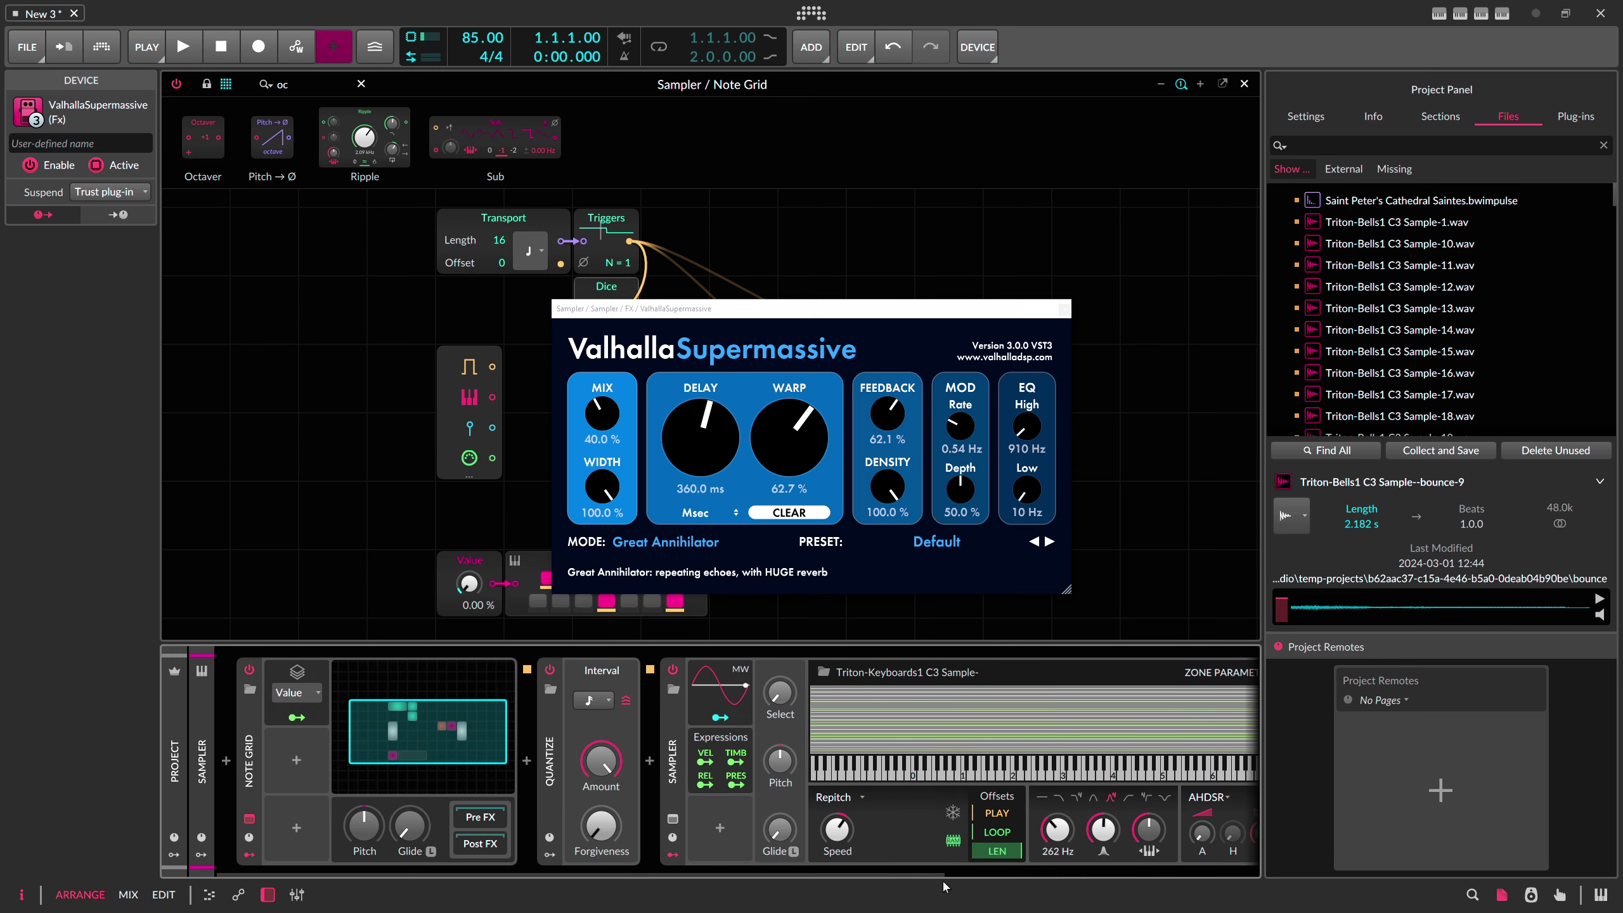
pyautogui.moveTo(935, 874); pyautogui.dragTo(1204, 847)
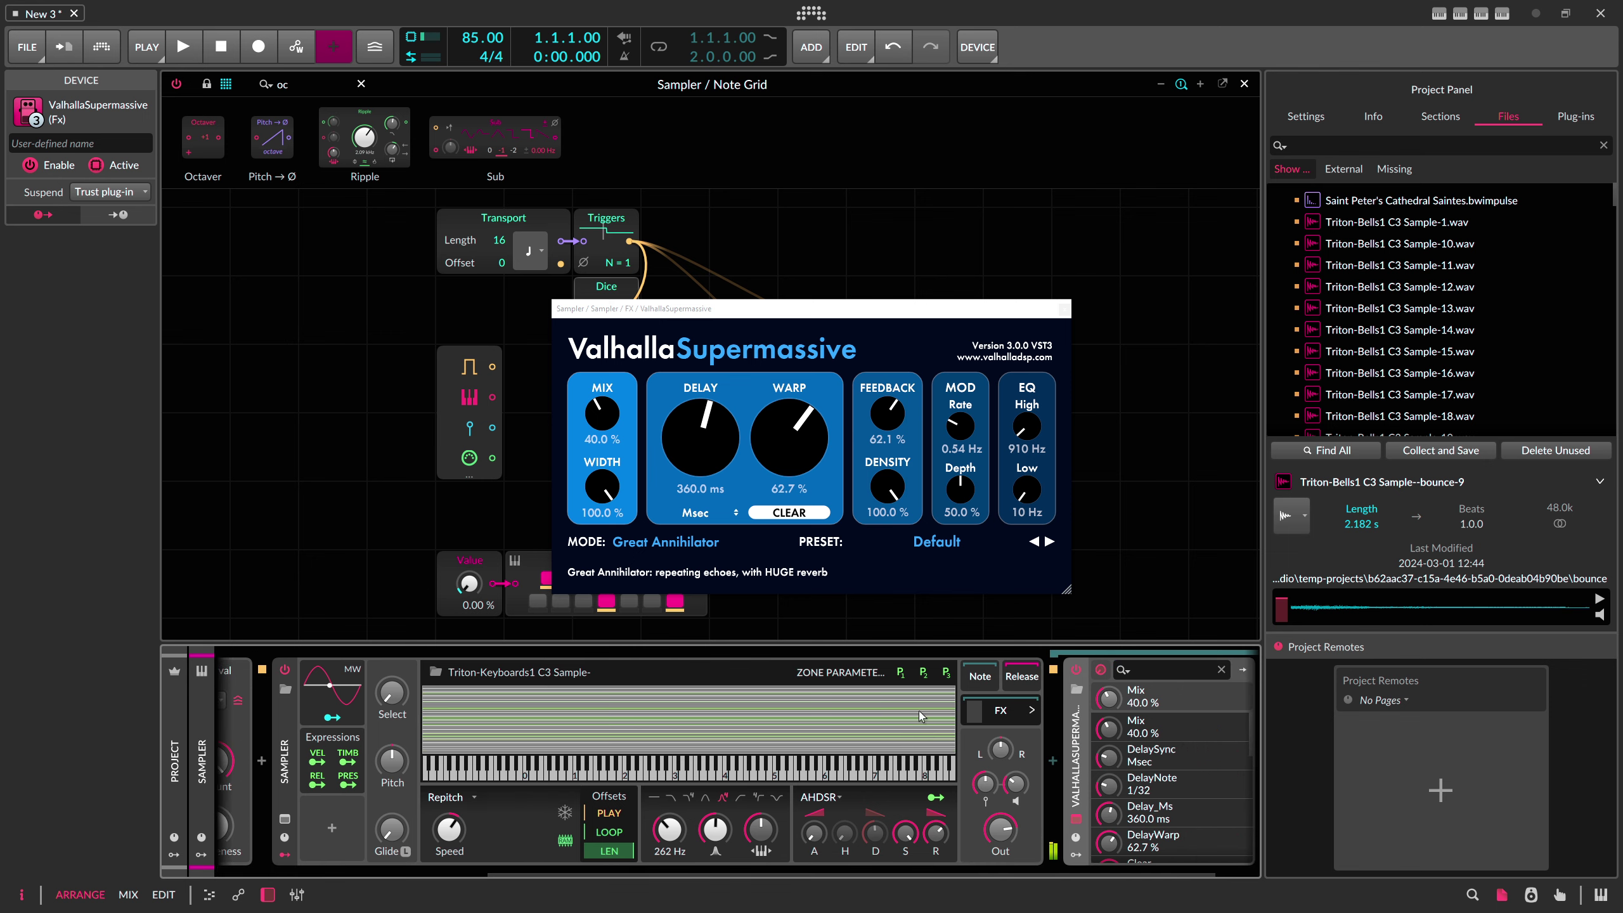
pyautogui.click(994, 717)
pyautogui.click(1244, 83)
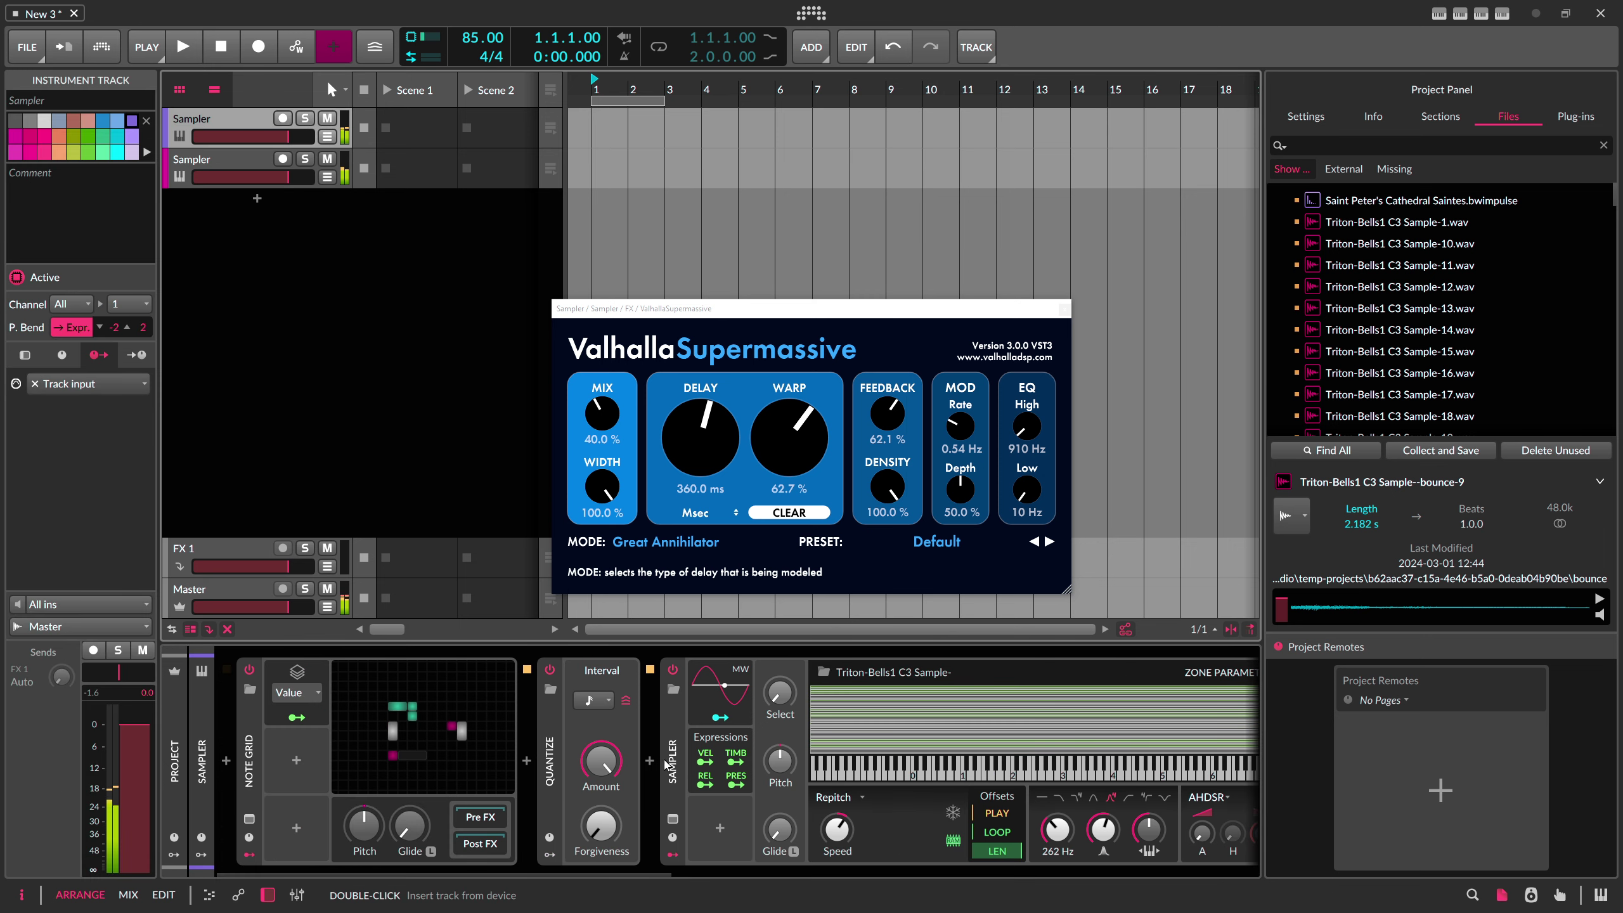
# Step: Close the ValhallaSupermassive window and set the Transport timebase in the first track's Note Grid to 4th
pyautogui.click(440, 735)
pyautogui.click(1064, 311)
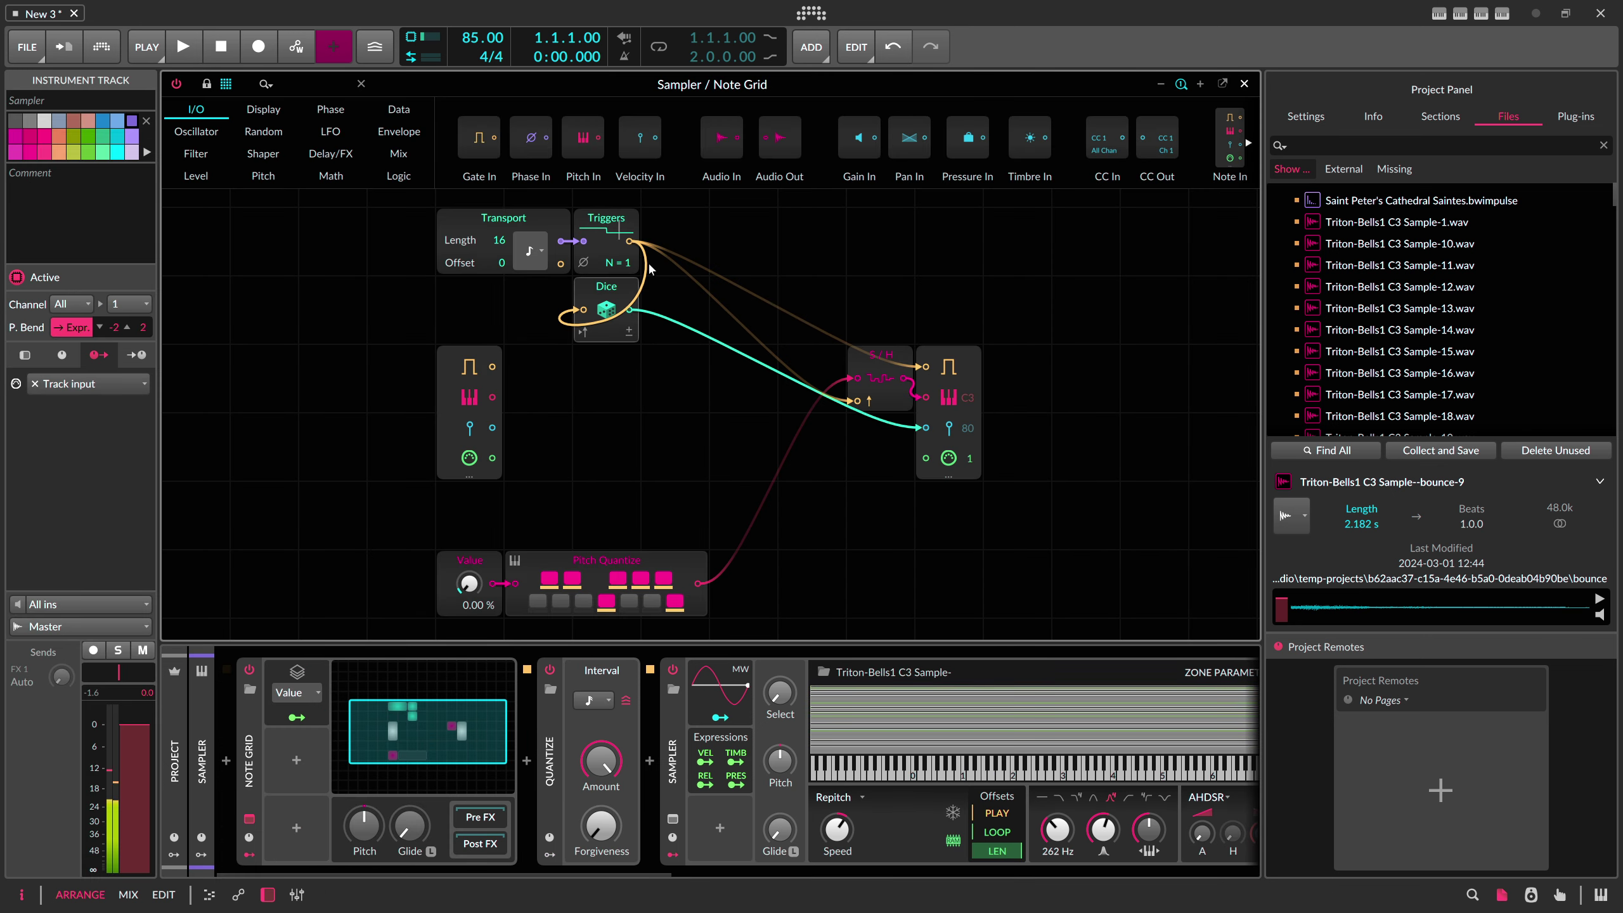
pyautogui.click(530, 251)
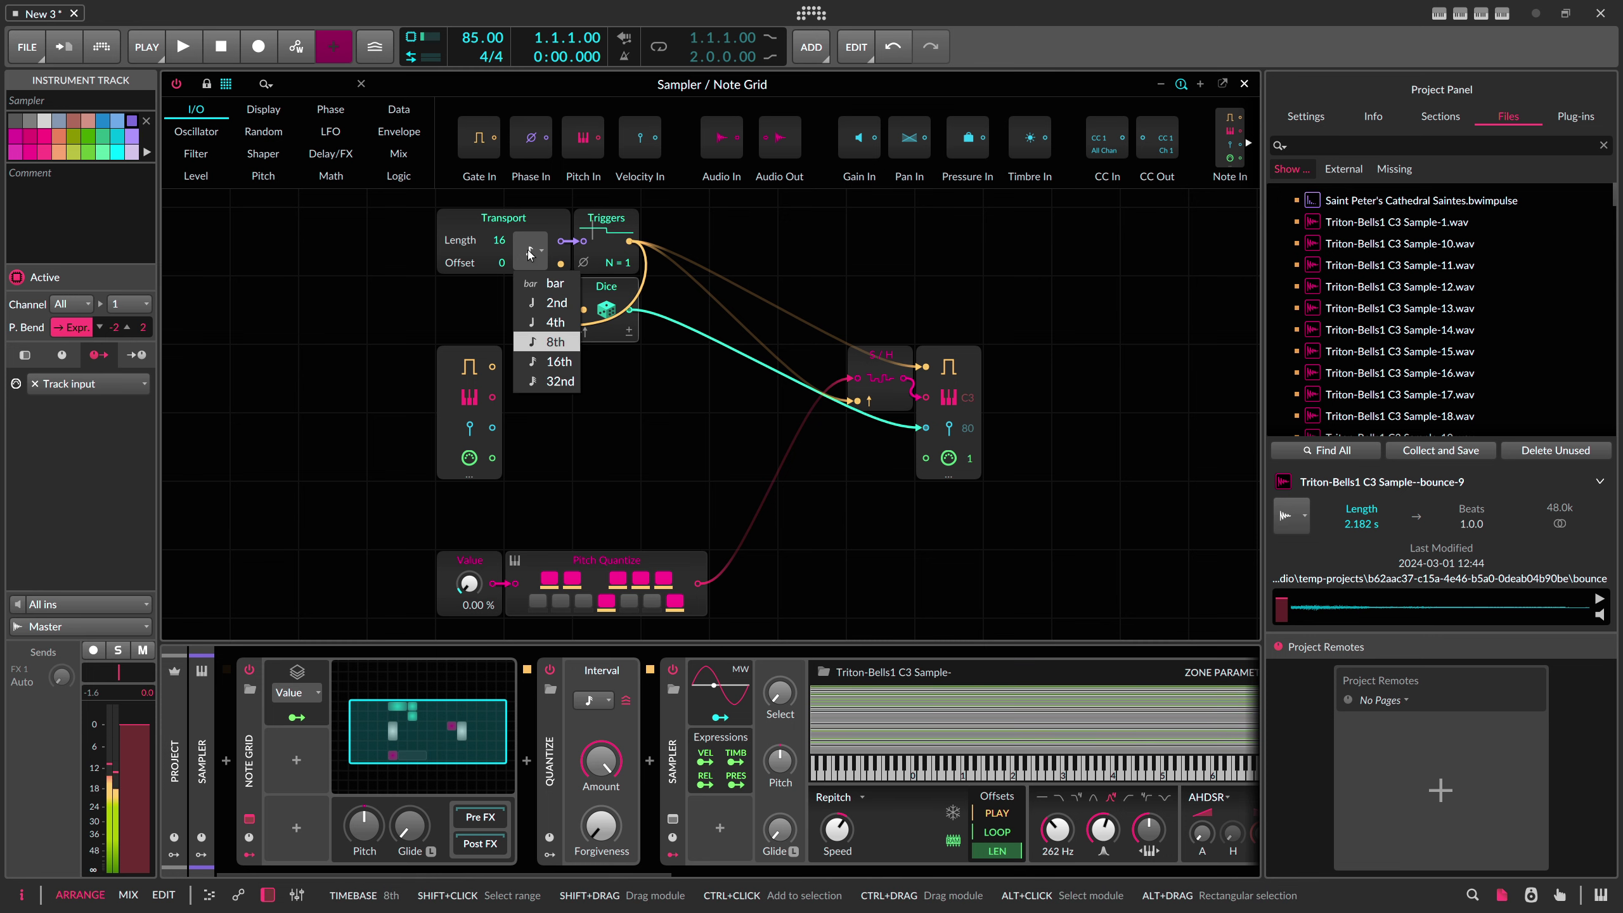
pyautogui.click(538, 318)
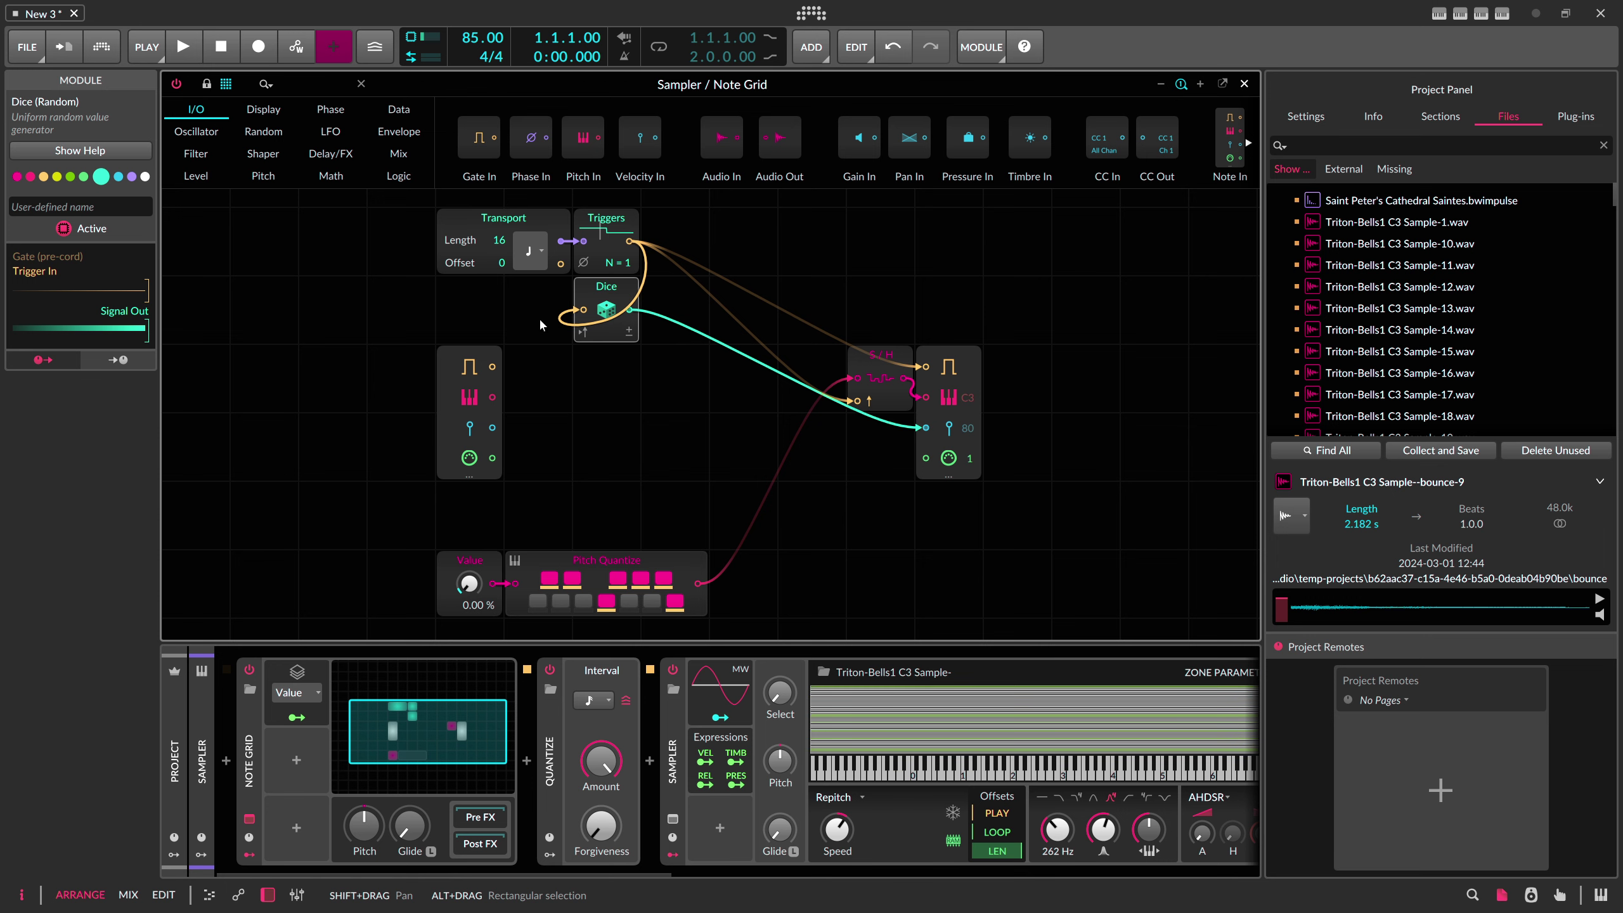
# Step: Adjust the velocity sensitivity of the bell Sampler on the first track and add a Random modulator to it
pyautogui.moveTo(617, 870); pyautogui.dragTo(881, 869)
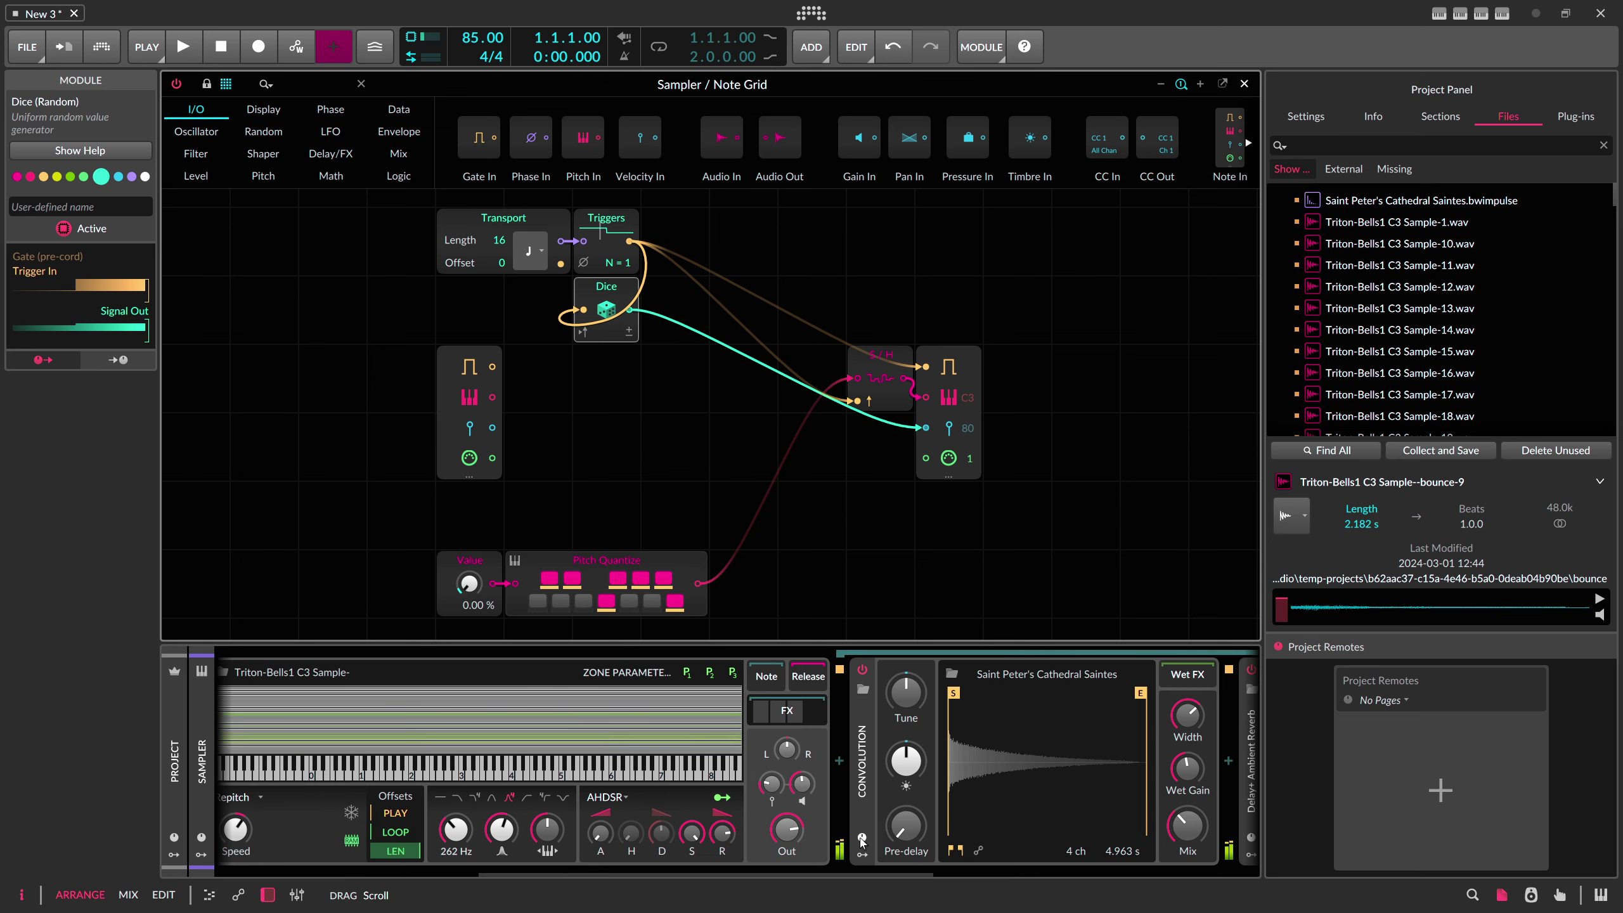
pyautogui.moveTo(771, 784); pyautogui.dragTo(771, 758)
pyautogui.moveTo(802, 869); pyautogui.dragTo(597, 874)
pyautogui.click(588, 830)
pyautogui.write('rand')
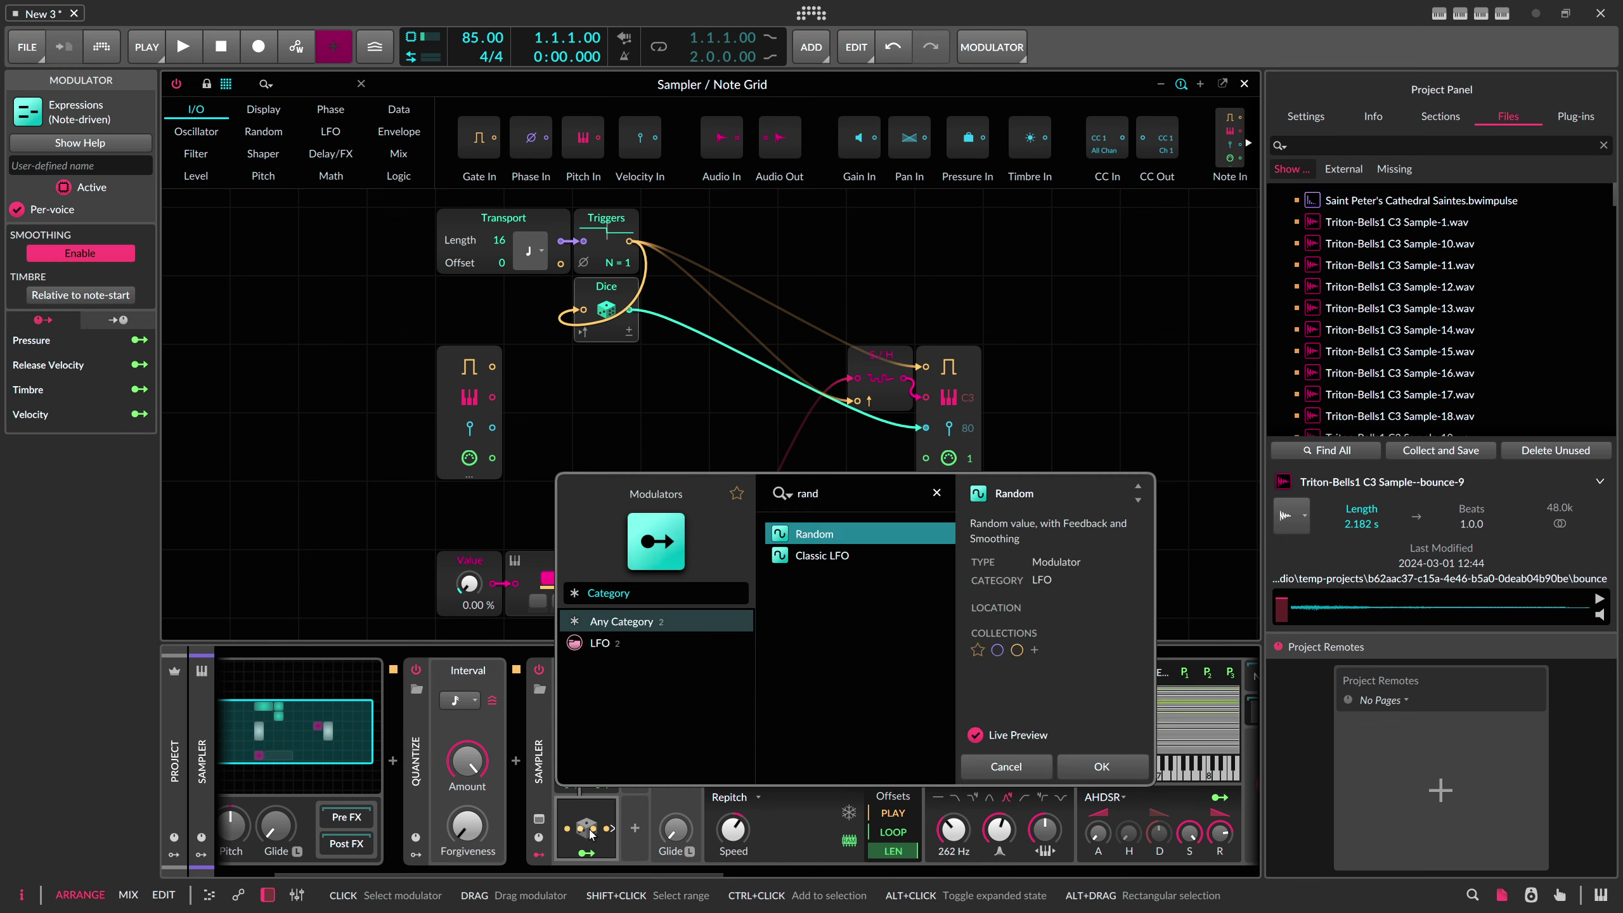
pyautogui.press('Return')
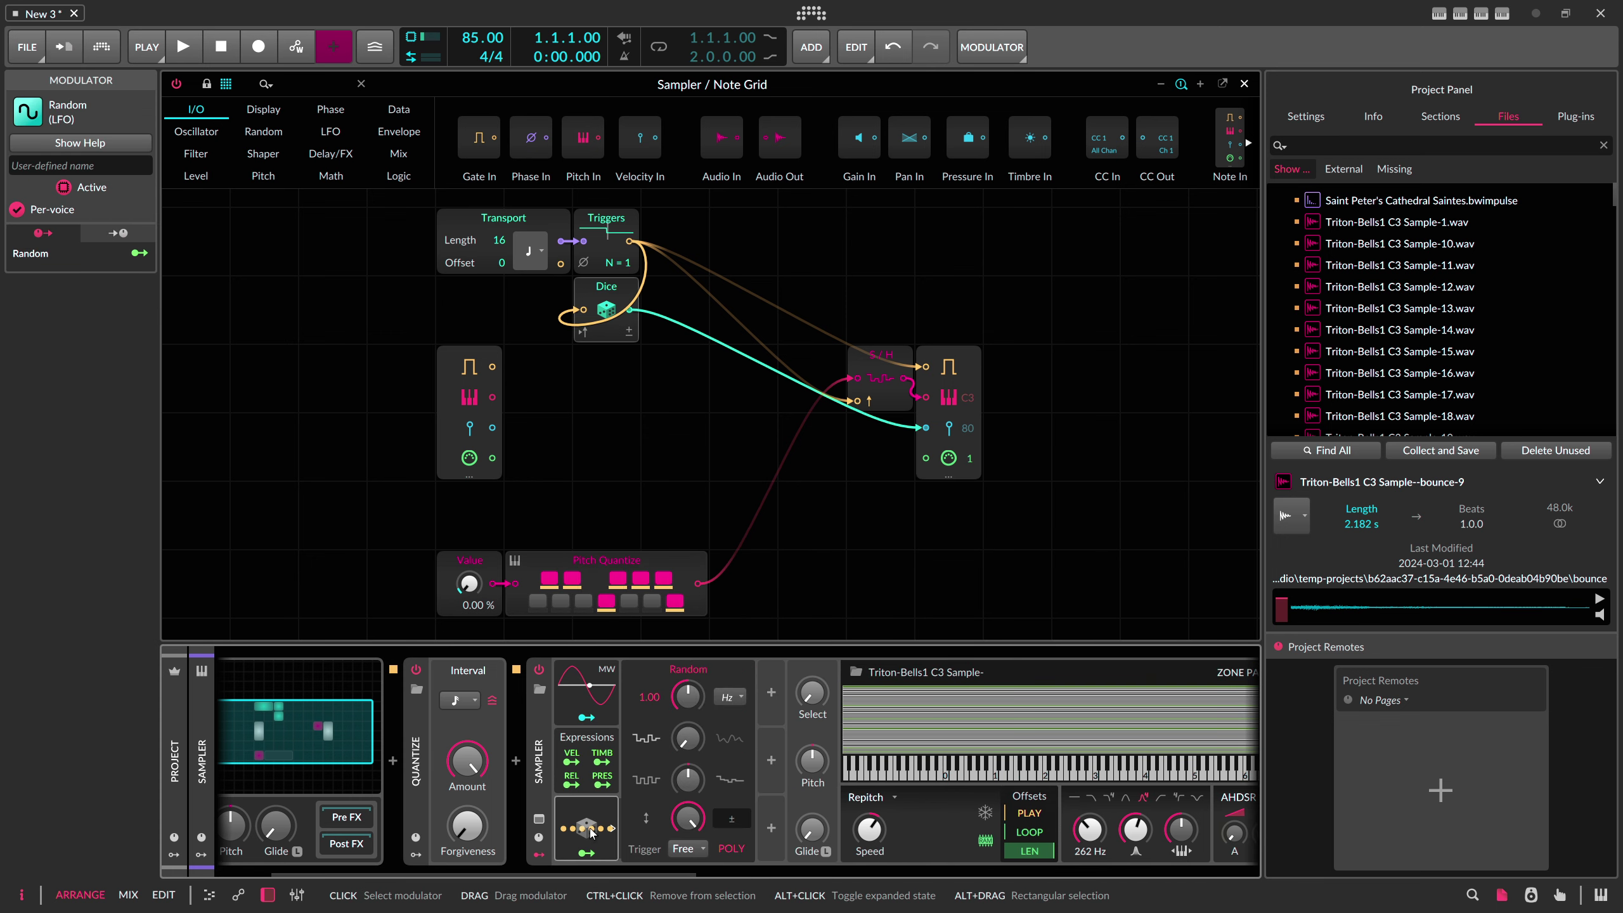
# Step: Set the Random modulator's trigger to Note and switch its timebase to the option that disables the rate value
pyautogui.click(686, 848)
pyautogui.click(694, 808)
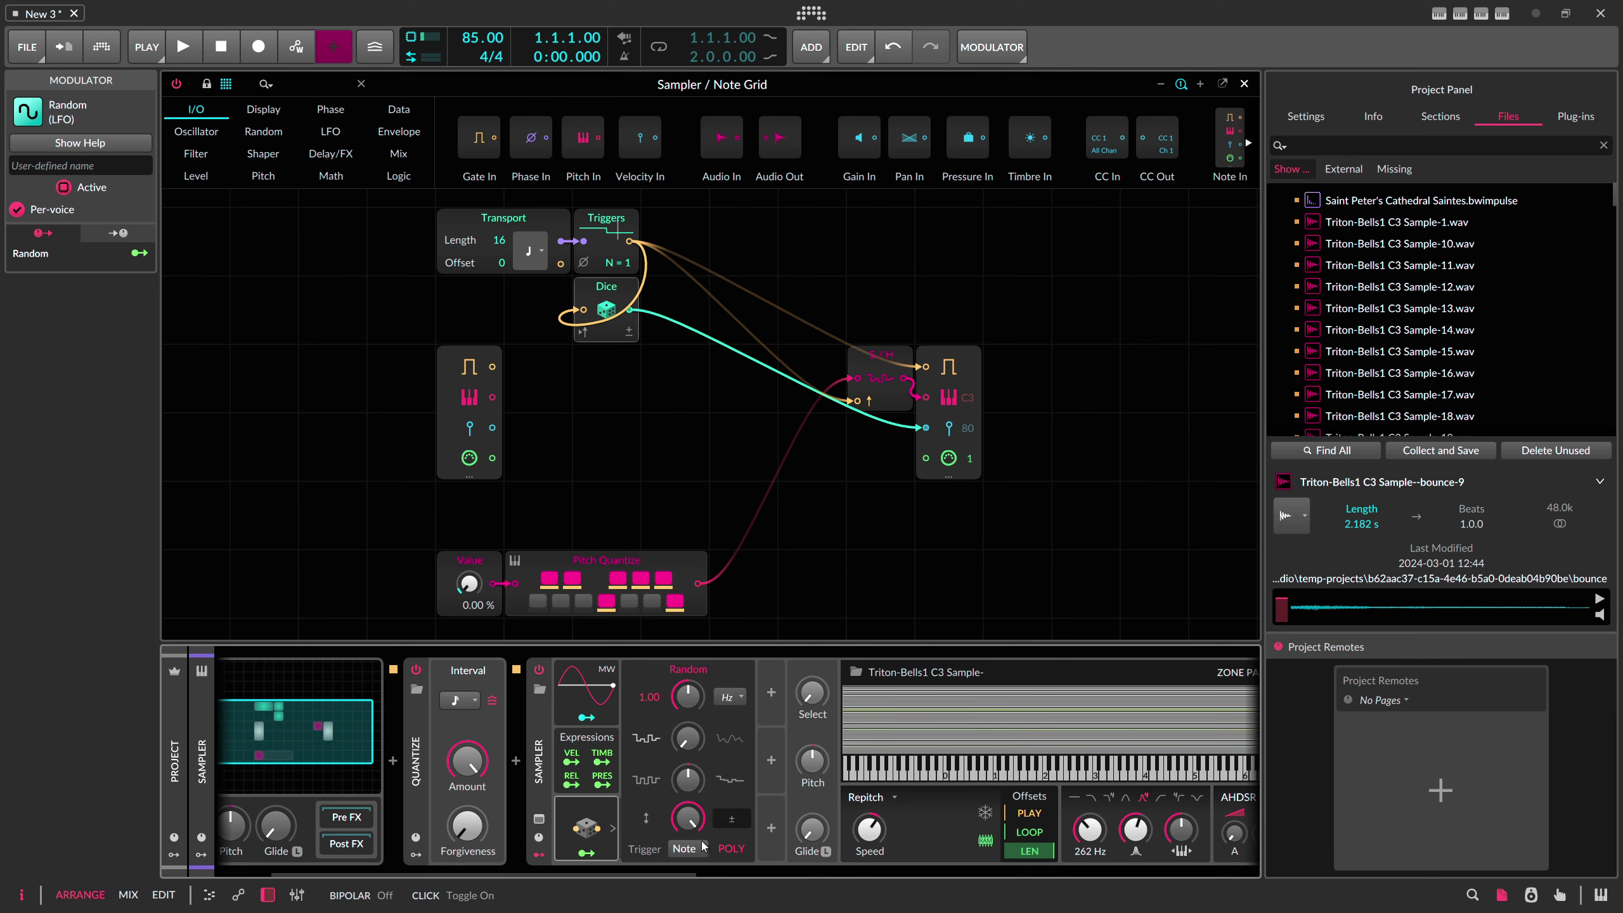
pyautogui.click(735, 697)
pyautogui.click(792, 674)
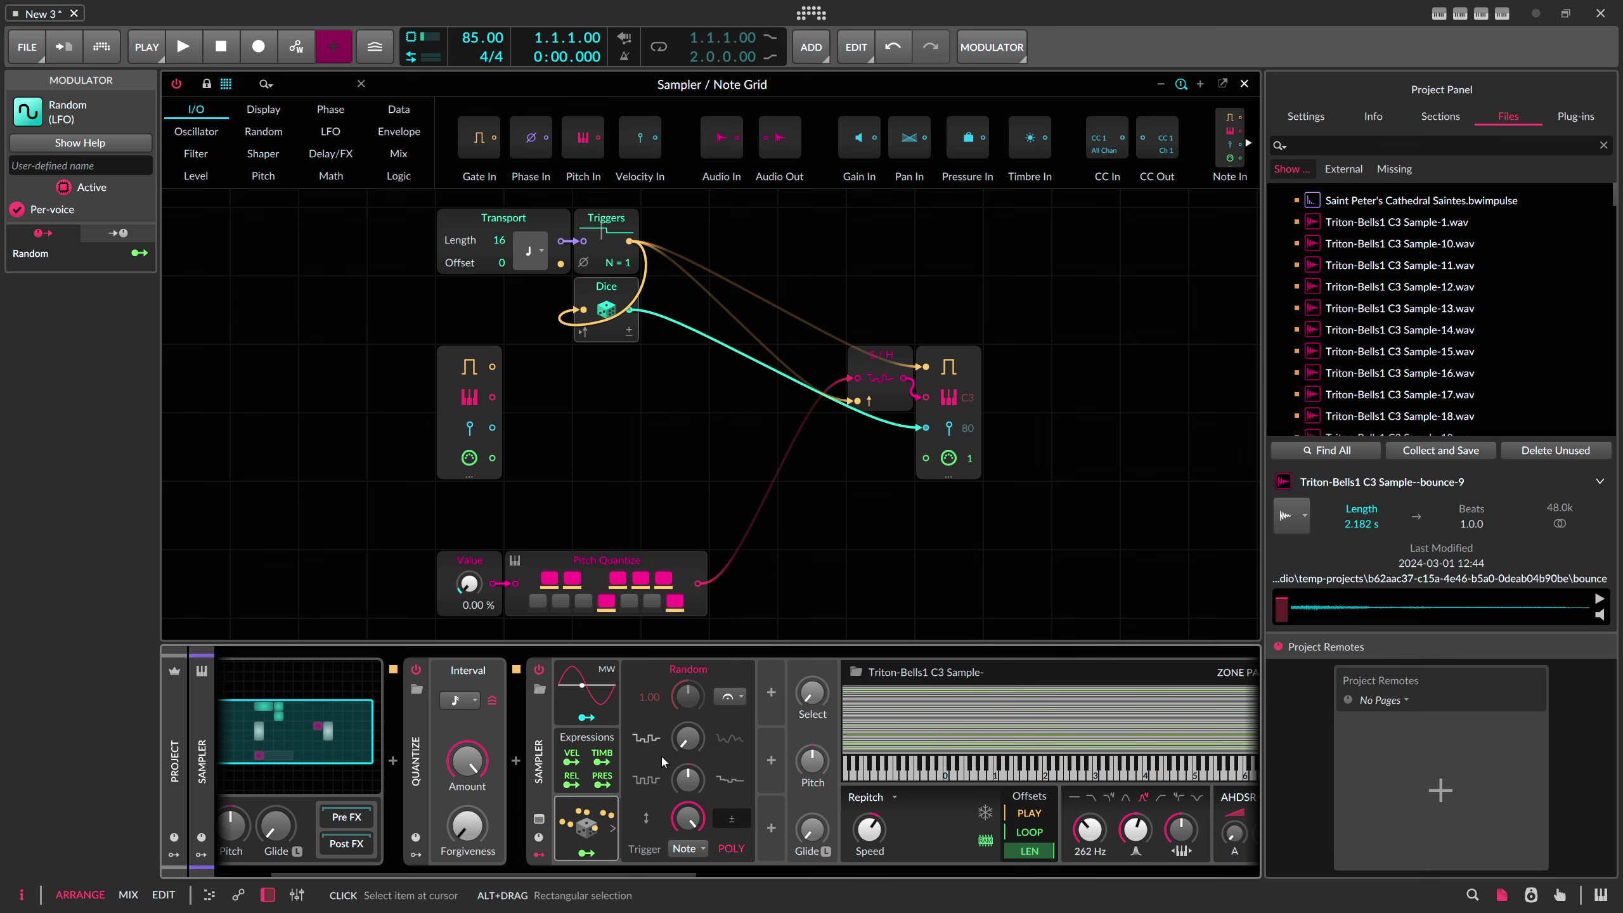
# Step: Map the Random modulator to the attack of the bell Sampler's AHDSR envelope with an amount of +1848
pyautogui.click(602, 853)
pyautogui.moveTo(602, 873); pyautogui.dragTo(806, 873)
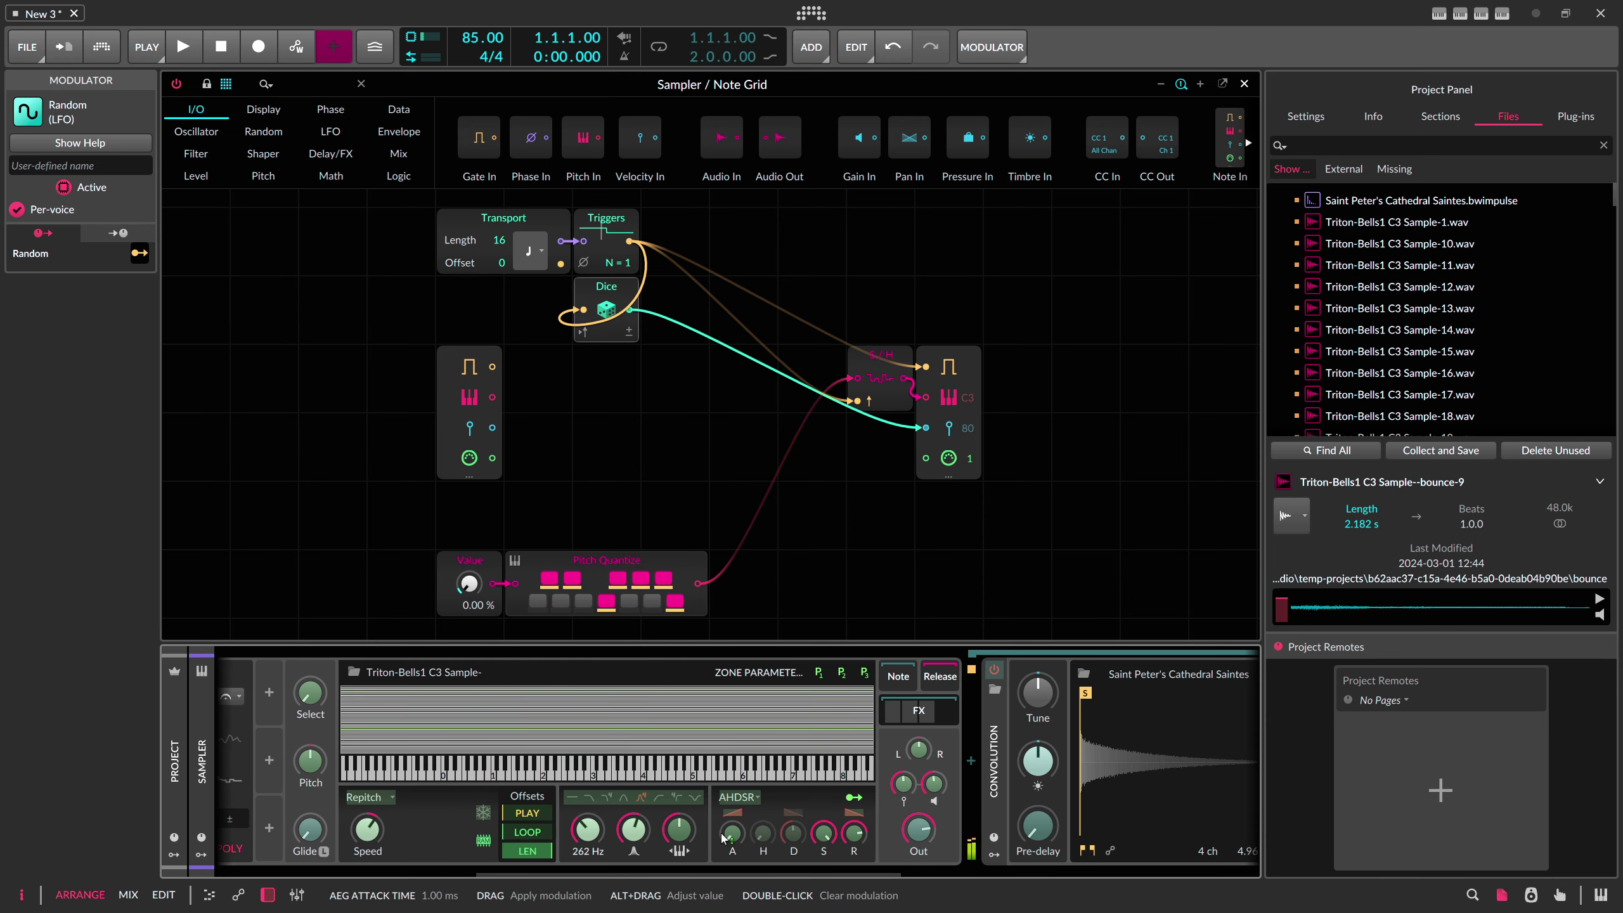
pyautogui.moveTo(732, 832); pyautogui.dragTo(732, 779)
pyautogui.moveTo(732, 873); pyautogui.dragTo(624, 873)
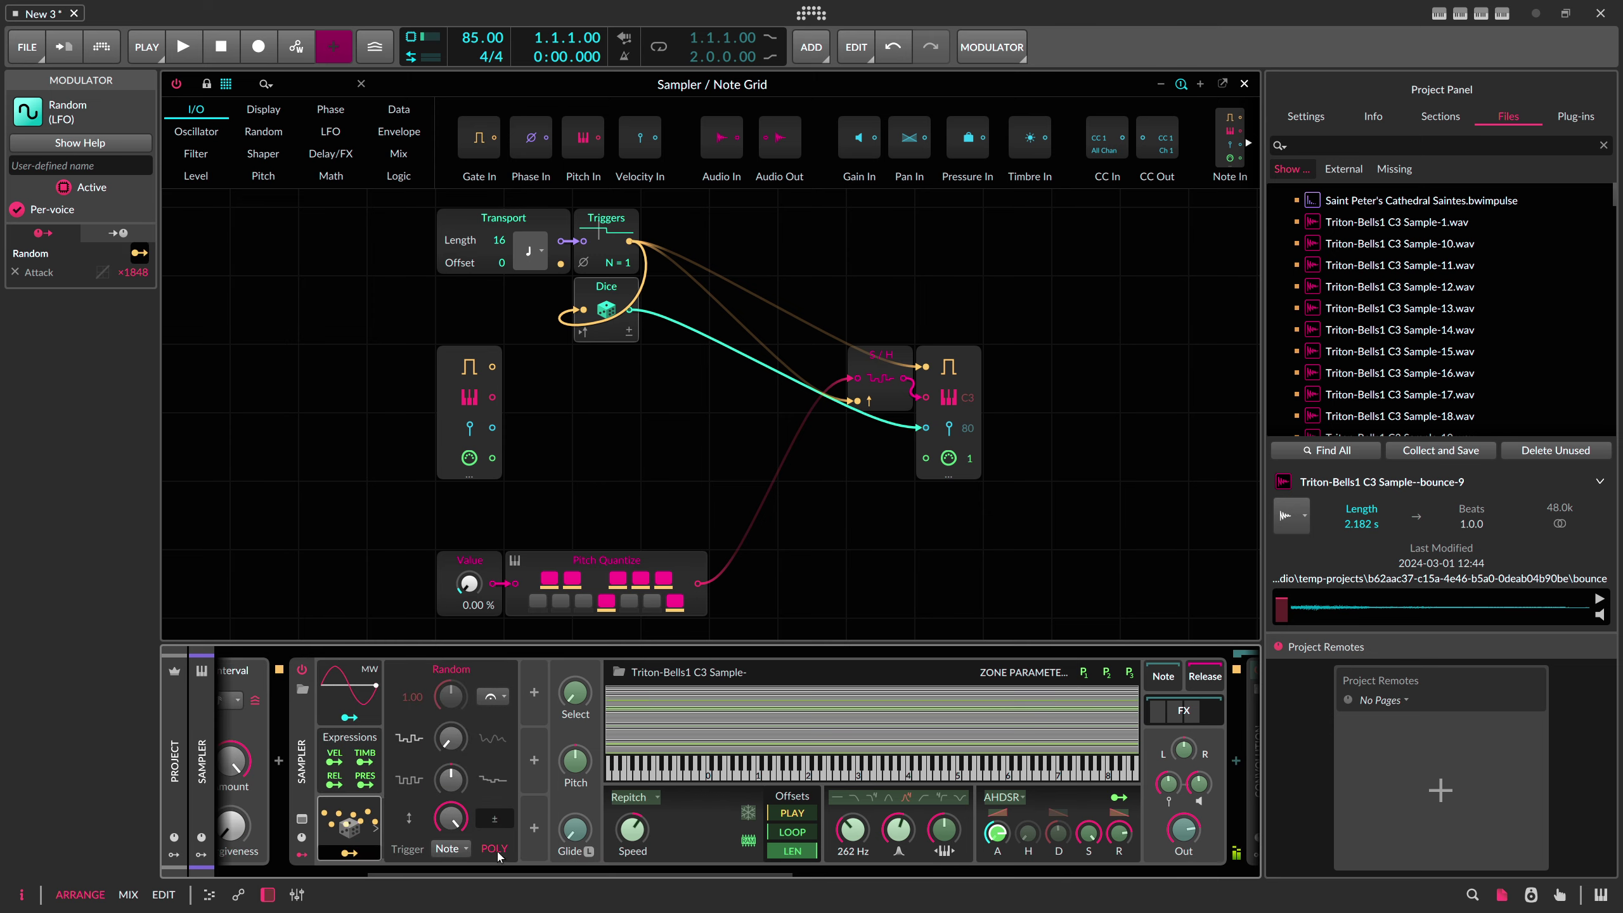
pyautogui.click(363, 853)
pyautogui.moveTo(511, 873); pyautogui.dragTo(399, 874)
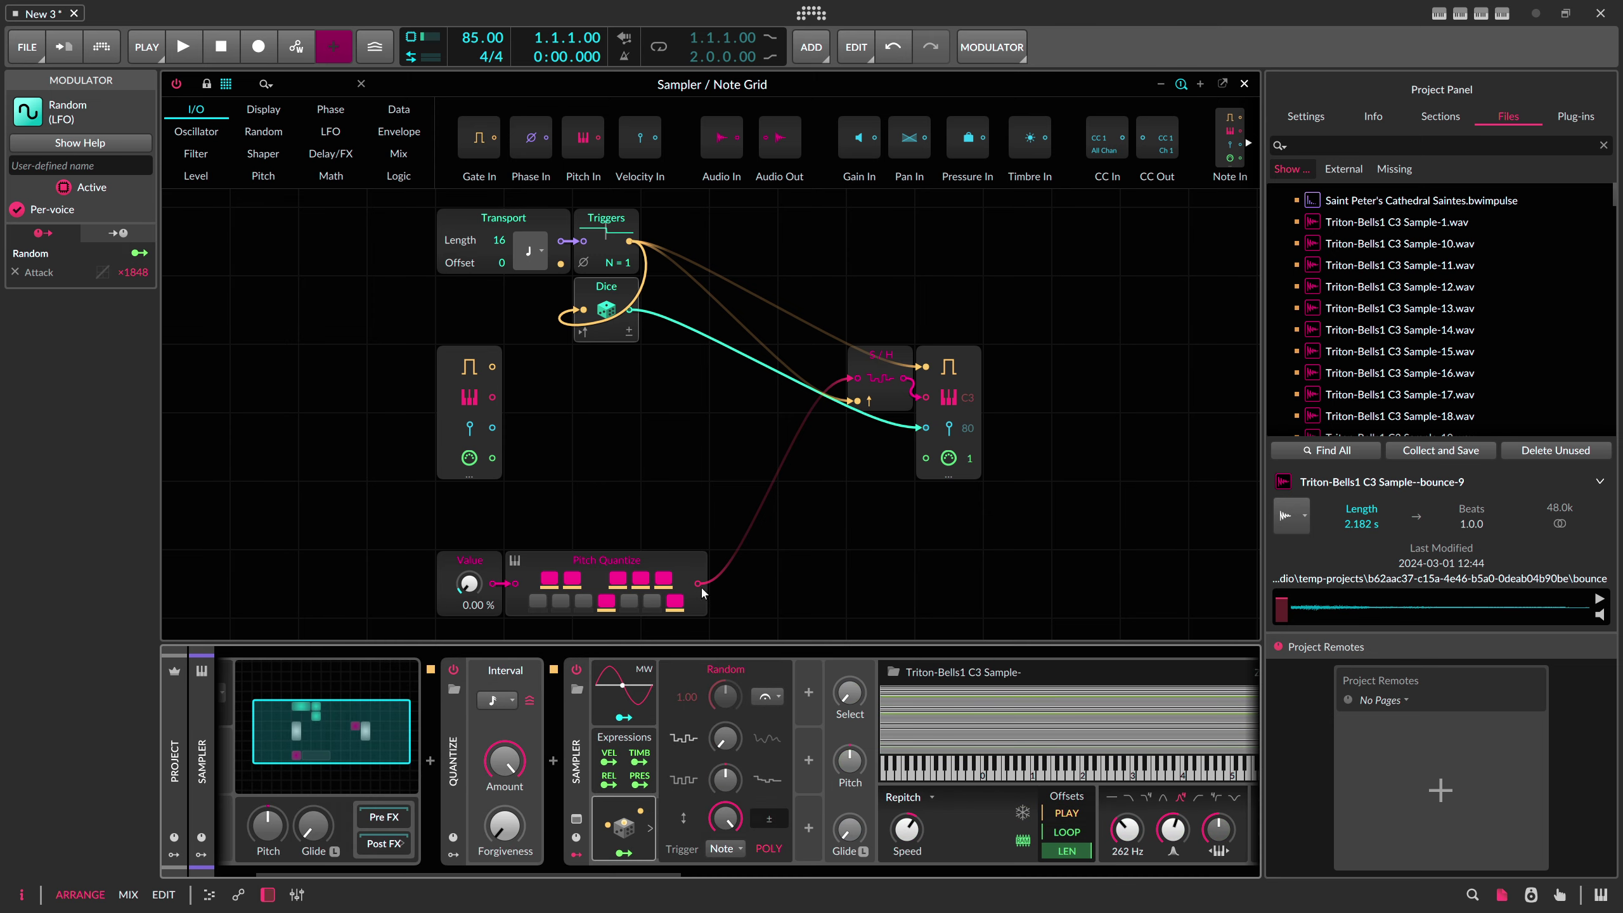
# Step: Close the Note Grid editor and add a Random modulator to the keyboard Sampler on the second track
pyautogui.click(1243, 83)
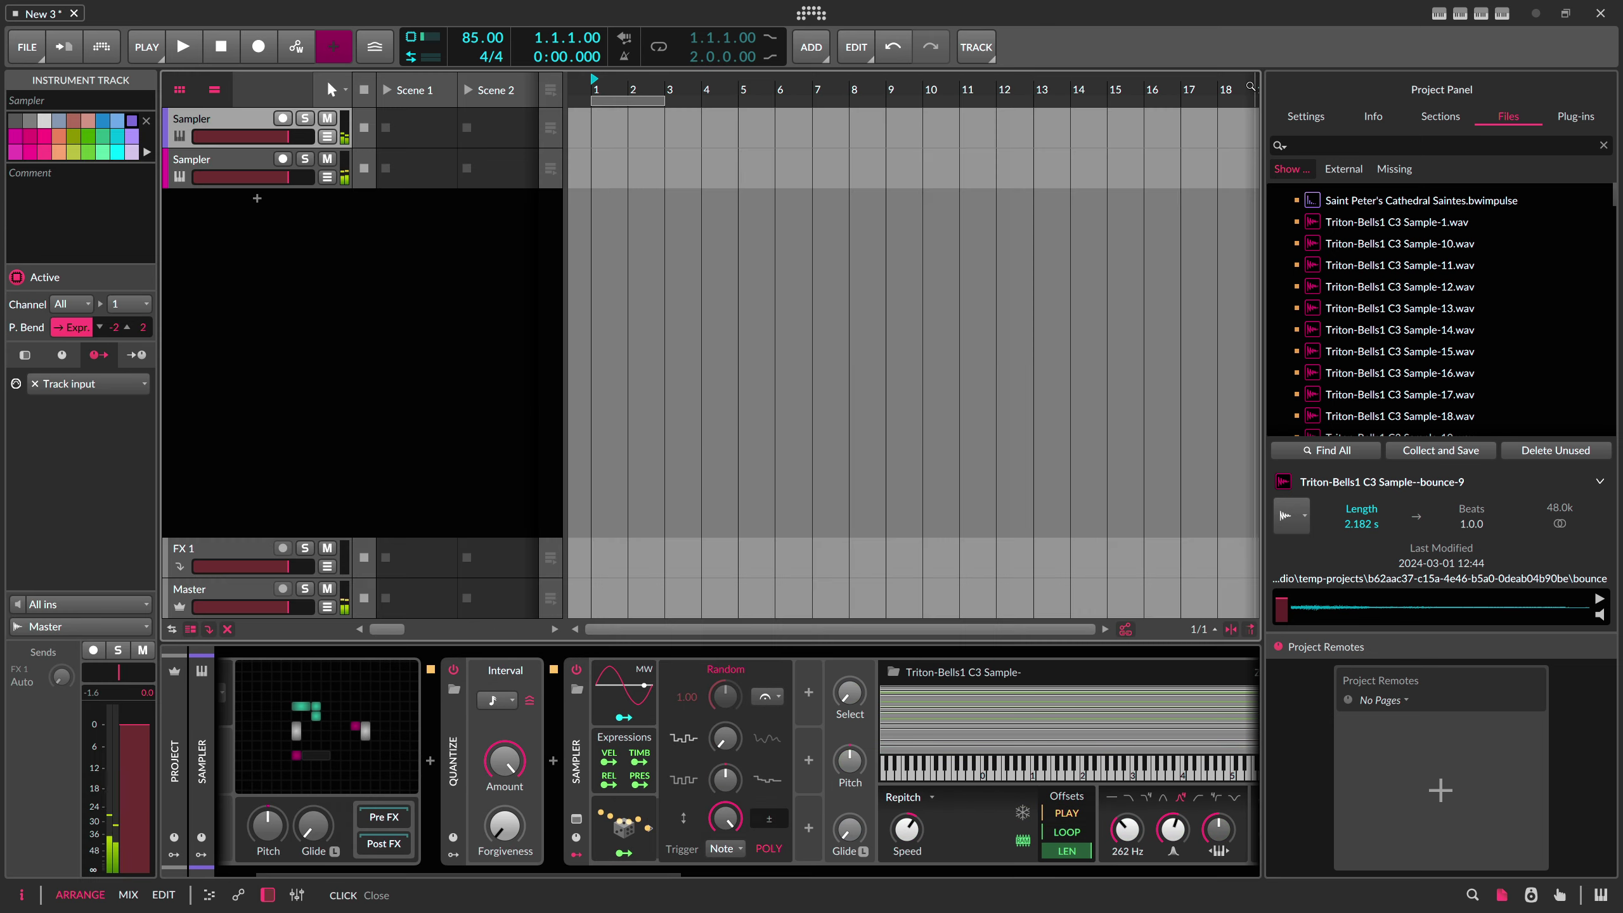
pyautogui.click(245, 165)
pyautogui.click(720, 828)
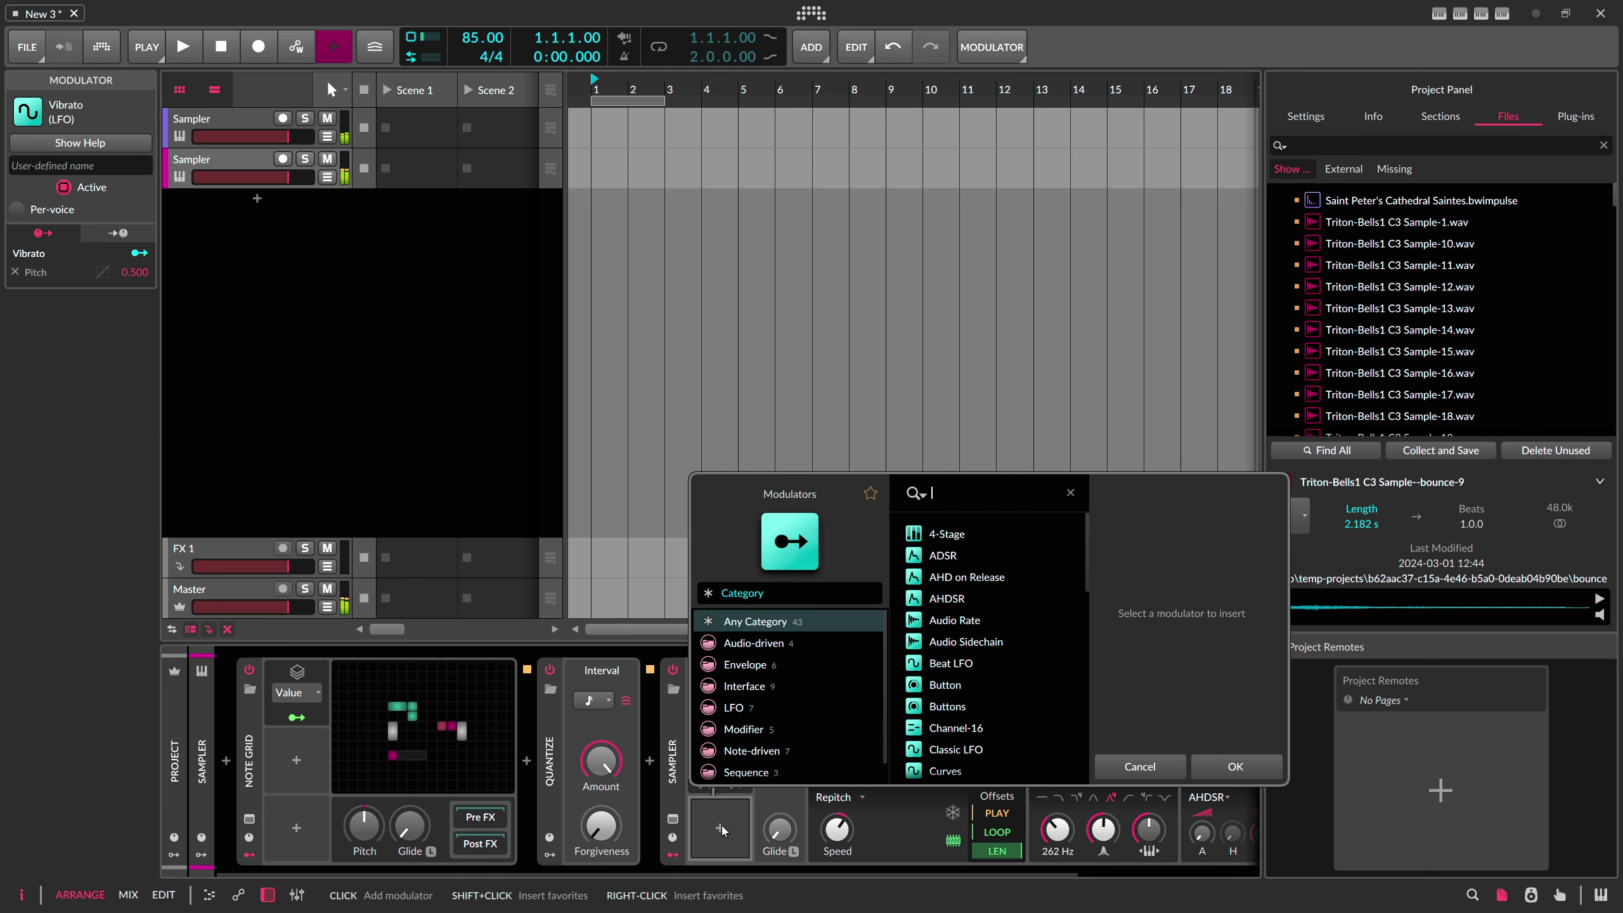
pyautogui.write('rand')
pyautogui.press('Return')
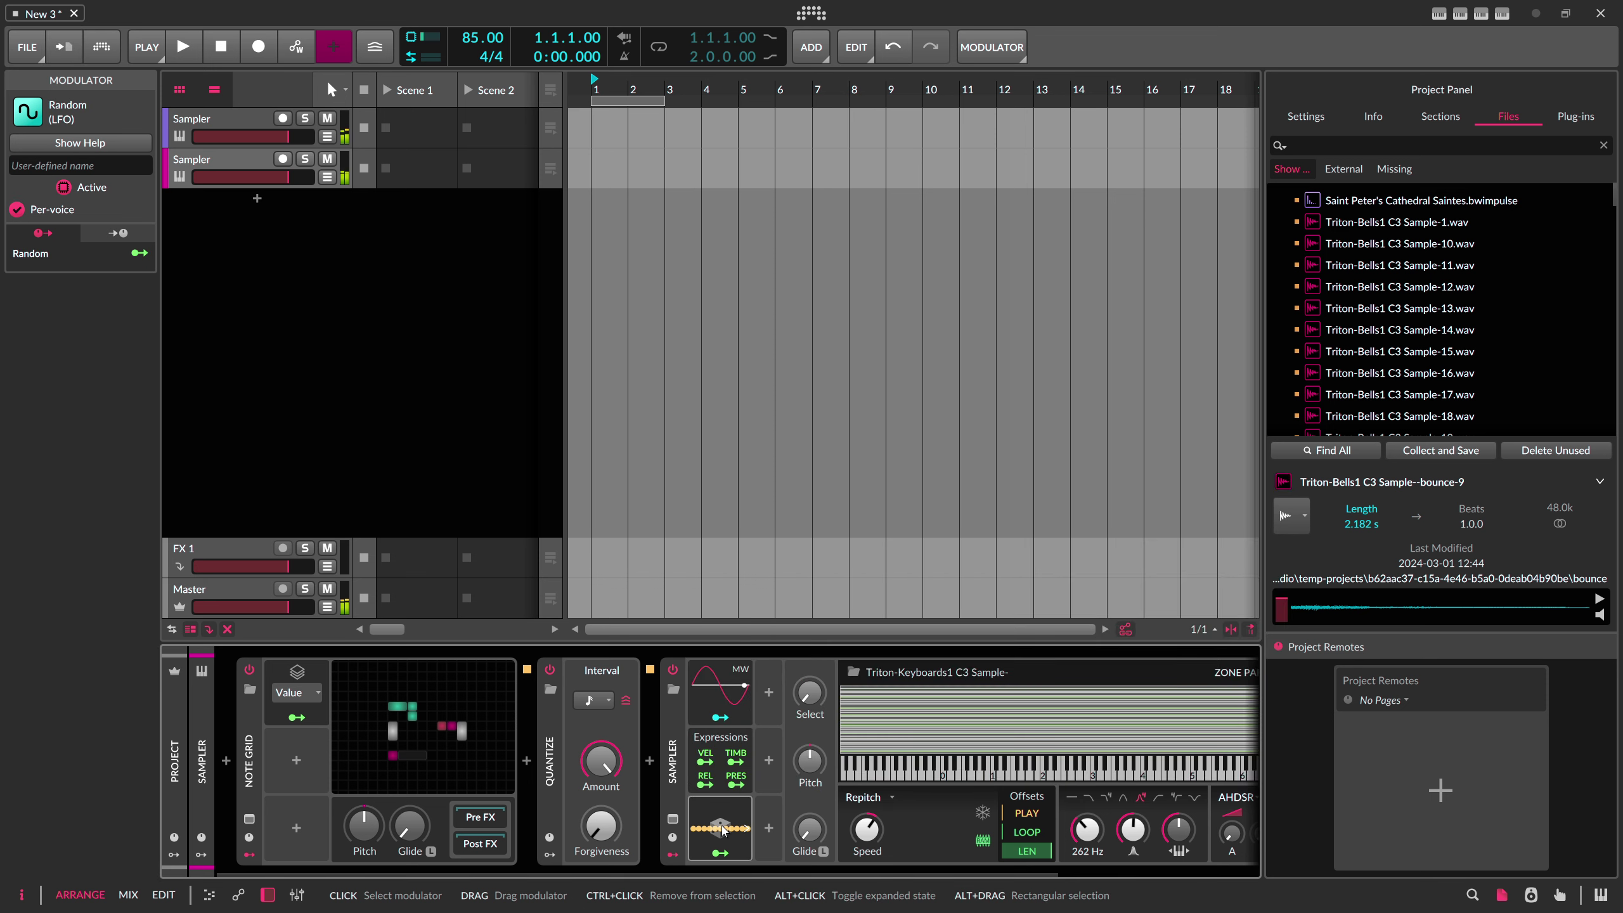
# Step: Set the Random modulator's trigger to Note, switch its timebase to the option that disables the rate, and toggle its bipolar mode
pyautogui.click(826, 848)
pyautogui.click(838, 808)
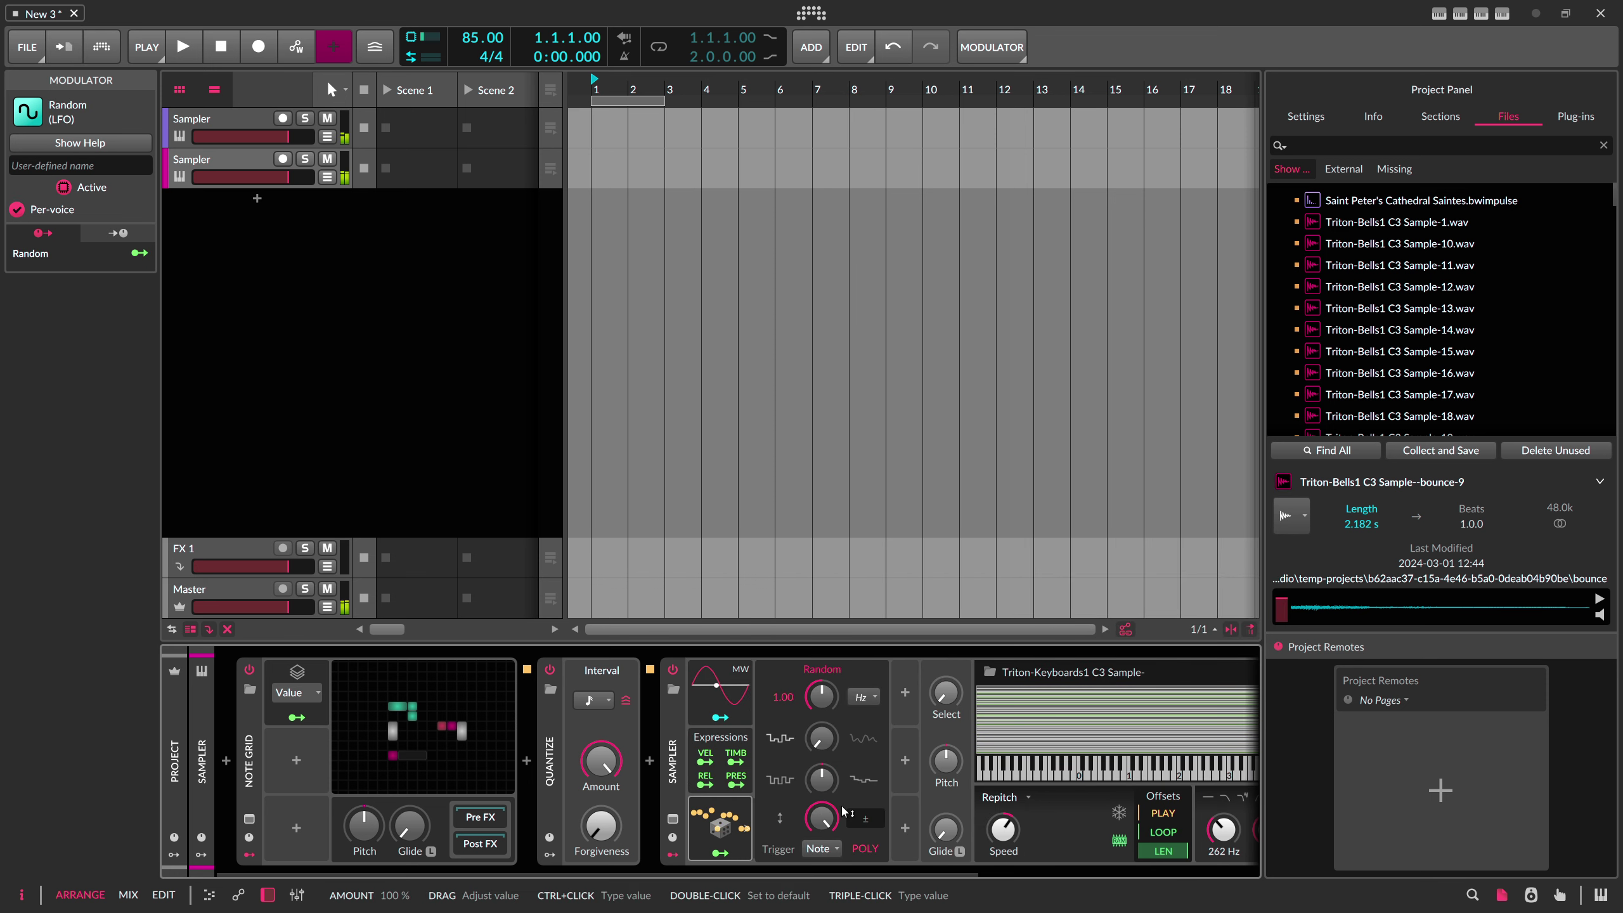
pyautogui.click(864, 696)
pyautogui.click(878, 675)
pyautogui.click(873, 819)
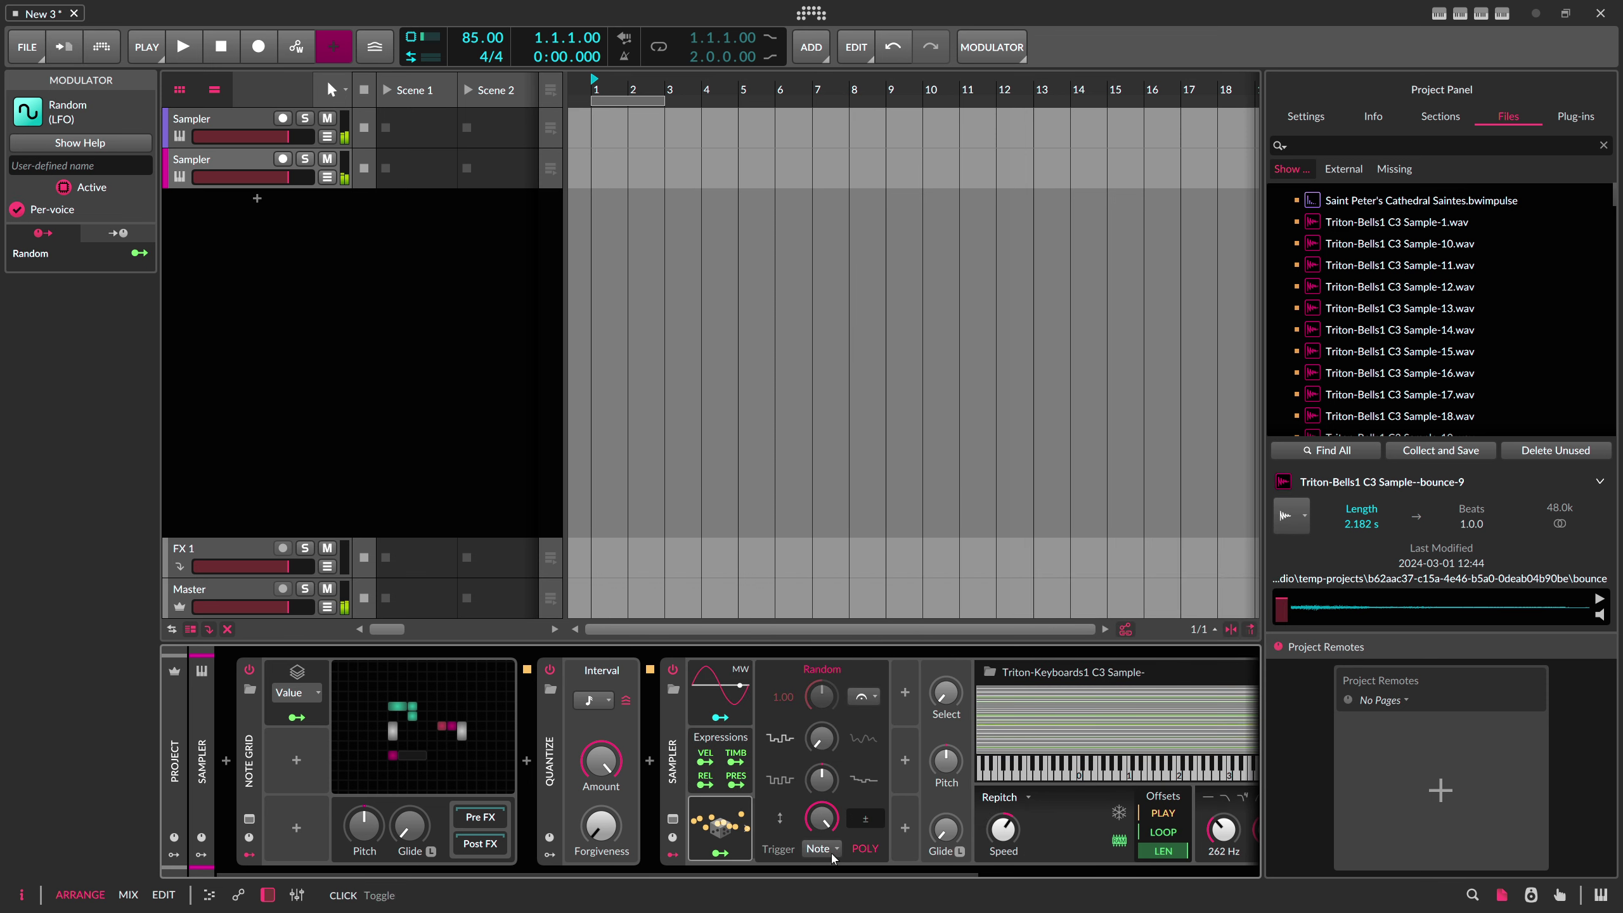
# Step: Map the Random modulator to the attack of the keyboard Sampler's AHDSR envelope with an amount of +2089
pyautogui.click(721, 852)
pyautogui.moveTo(731, 872); pyautogui.dragTo(982, 810)
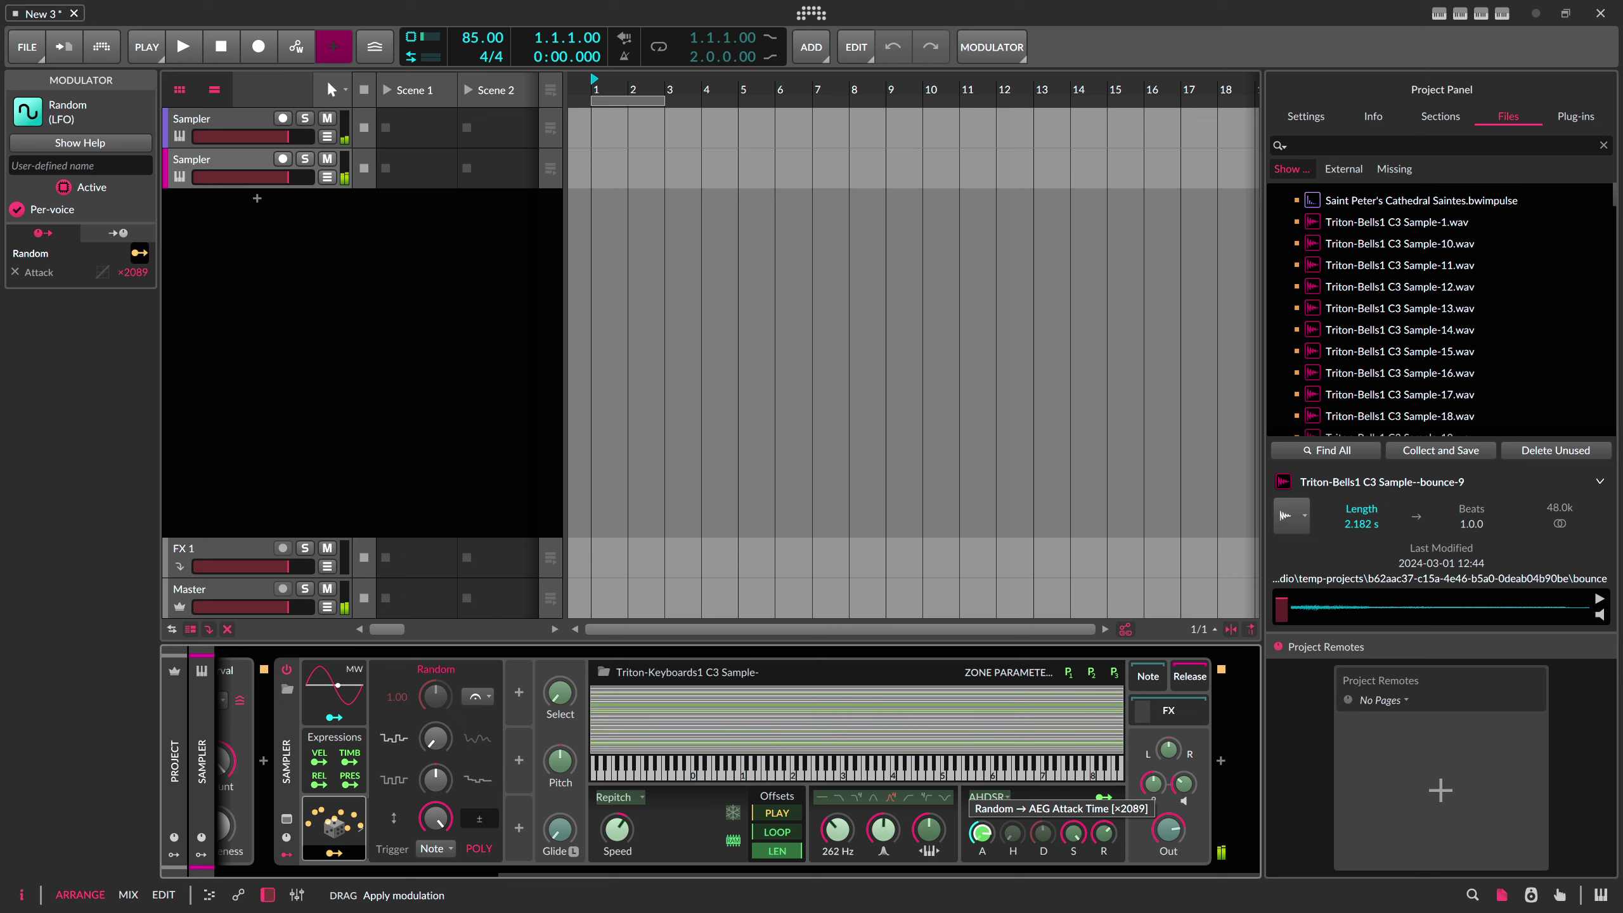
pyautogui.click(333, 853)
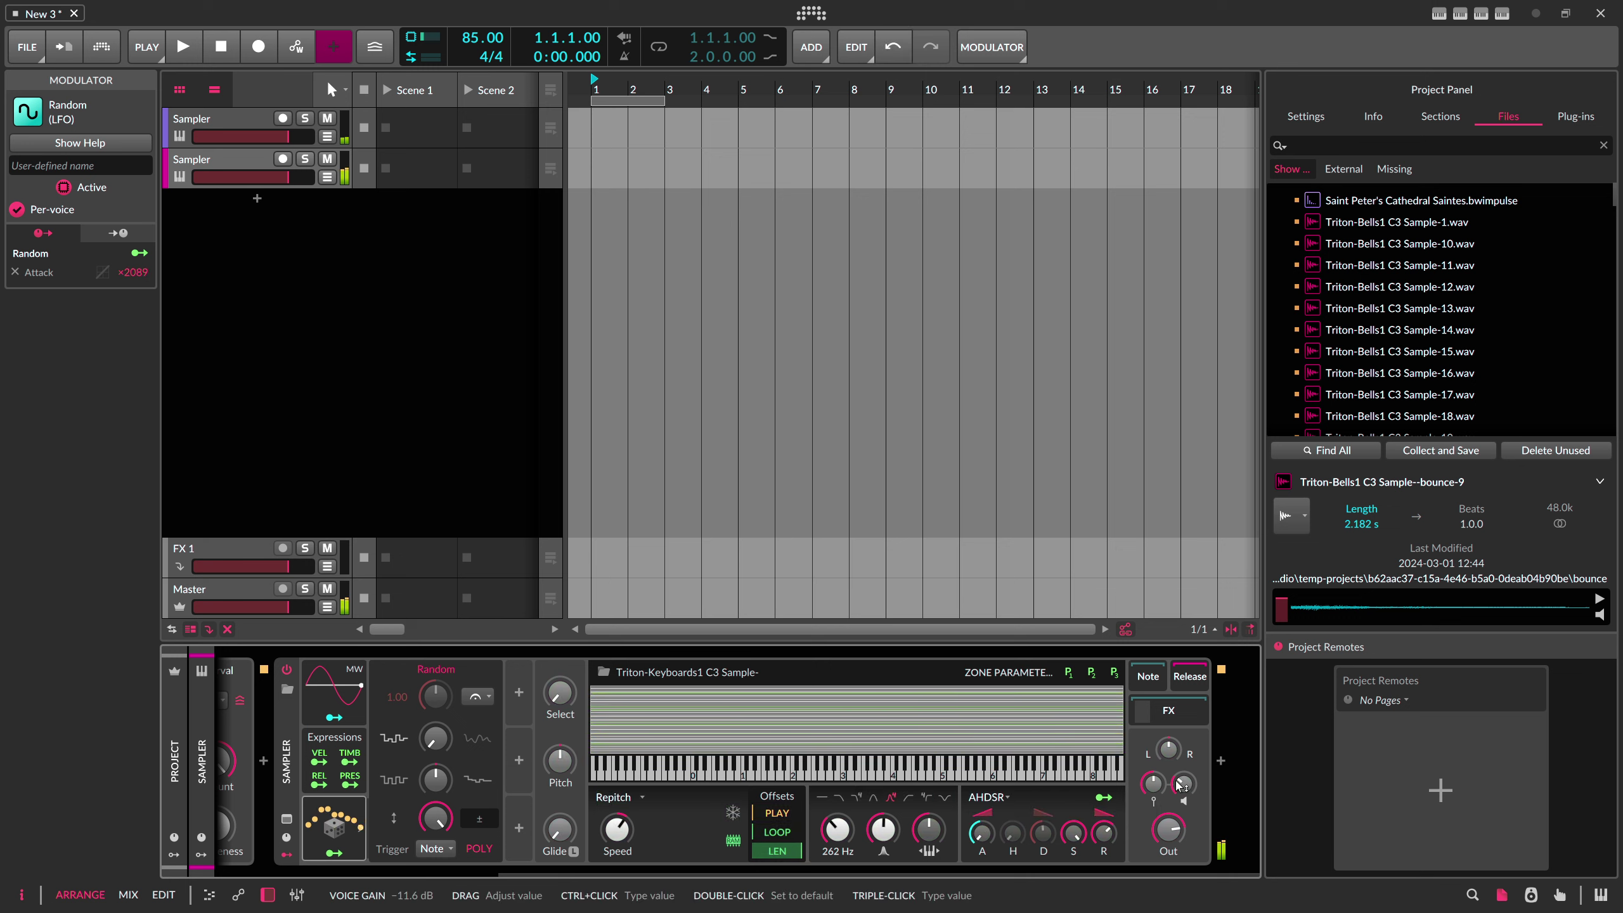
# Step: Raise the keyboard Sampler's voice gain to about -3.1 dB
pyautogui.moveTo(1167, 749)
pyautogui.moveTo(1184, 784); pyautogui.dragTo(1184, 776)
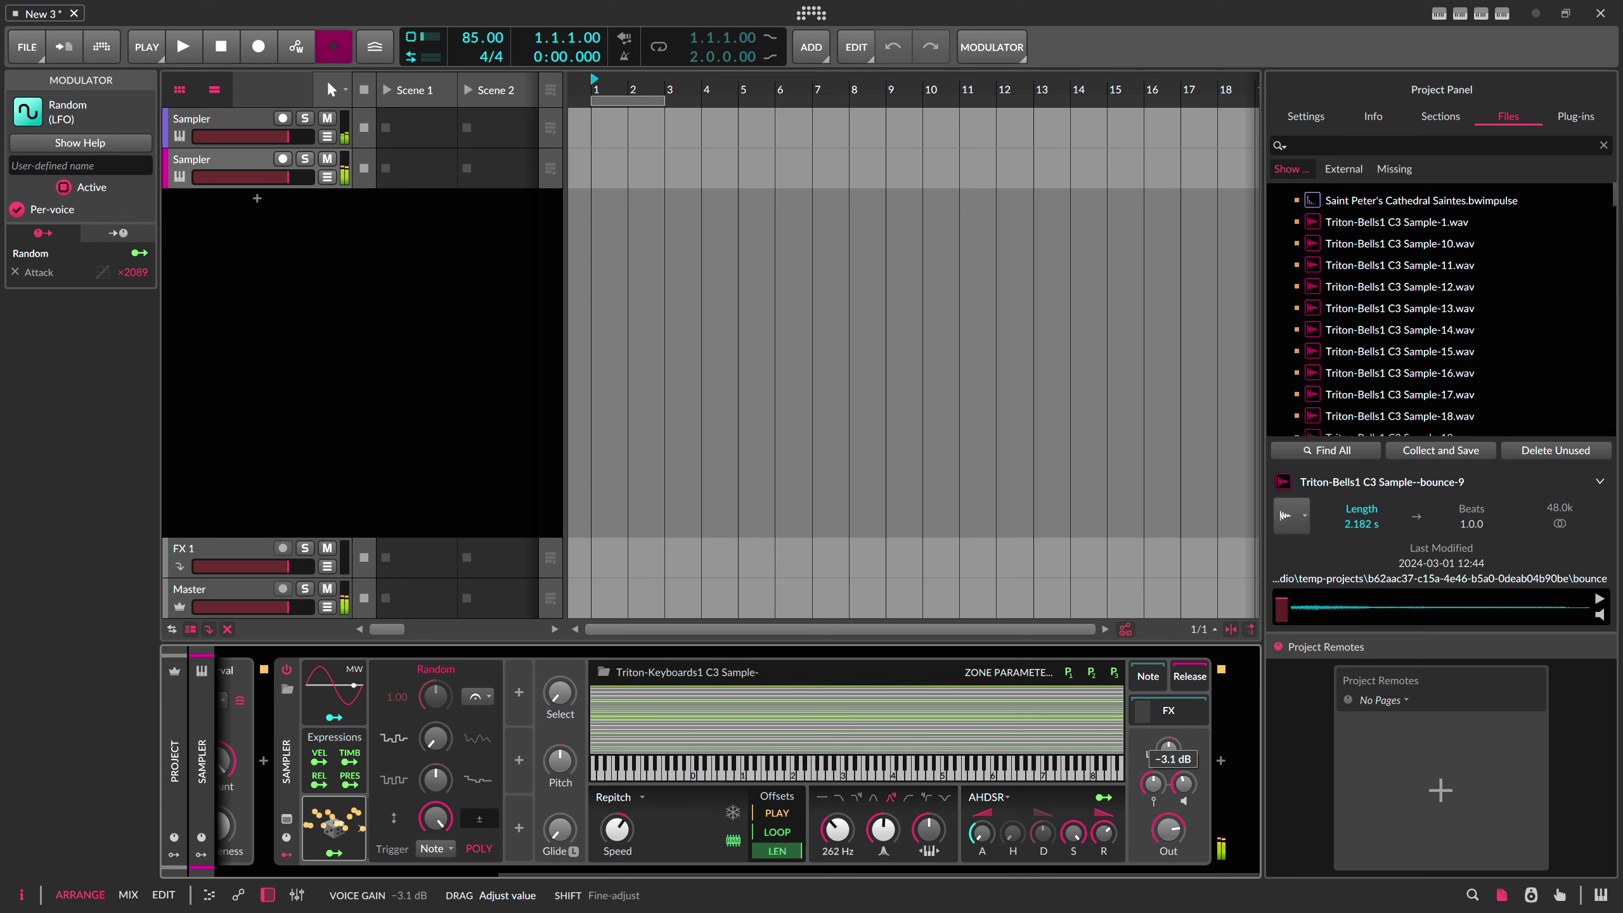
pyautogui.moveTo(703, 872); pyautogui.dragTo(427, 873)
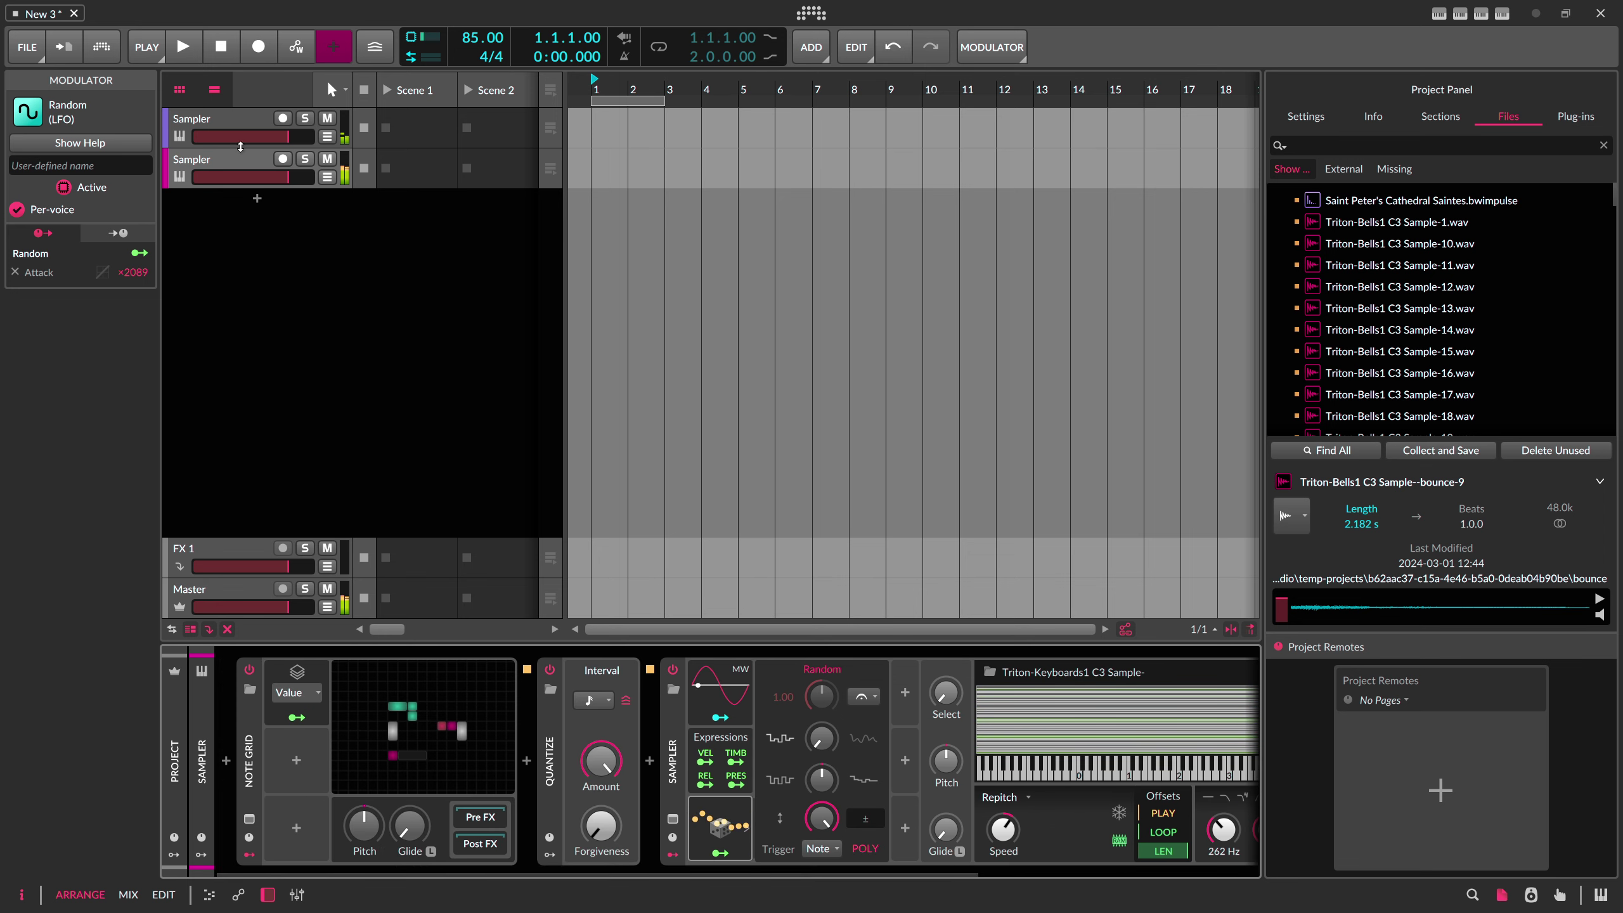
# Step: Set the Transport timebase in the first track's Note Grid to 2nd and close the grid editor
pyautogui.click(240, 147)
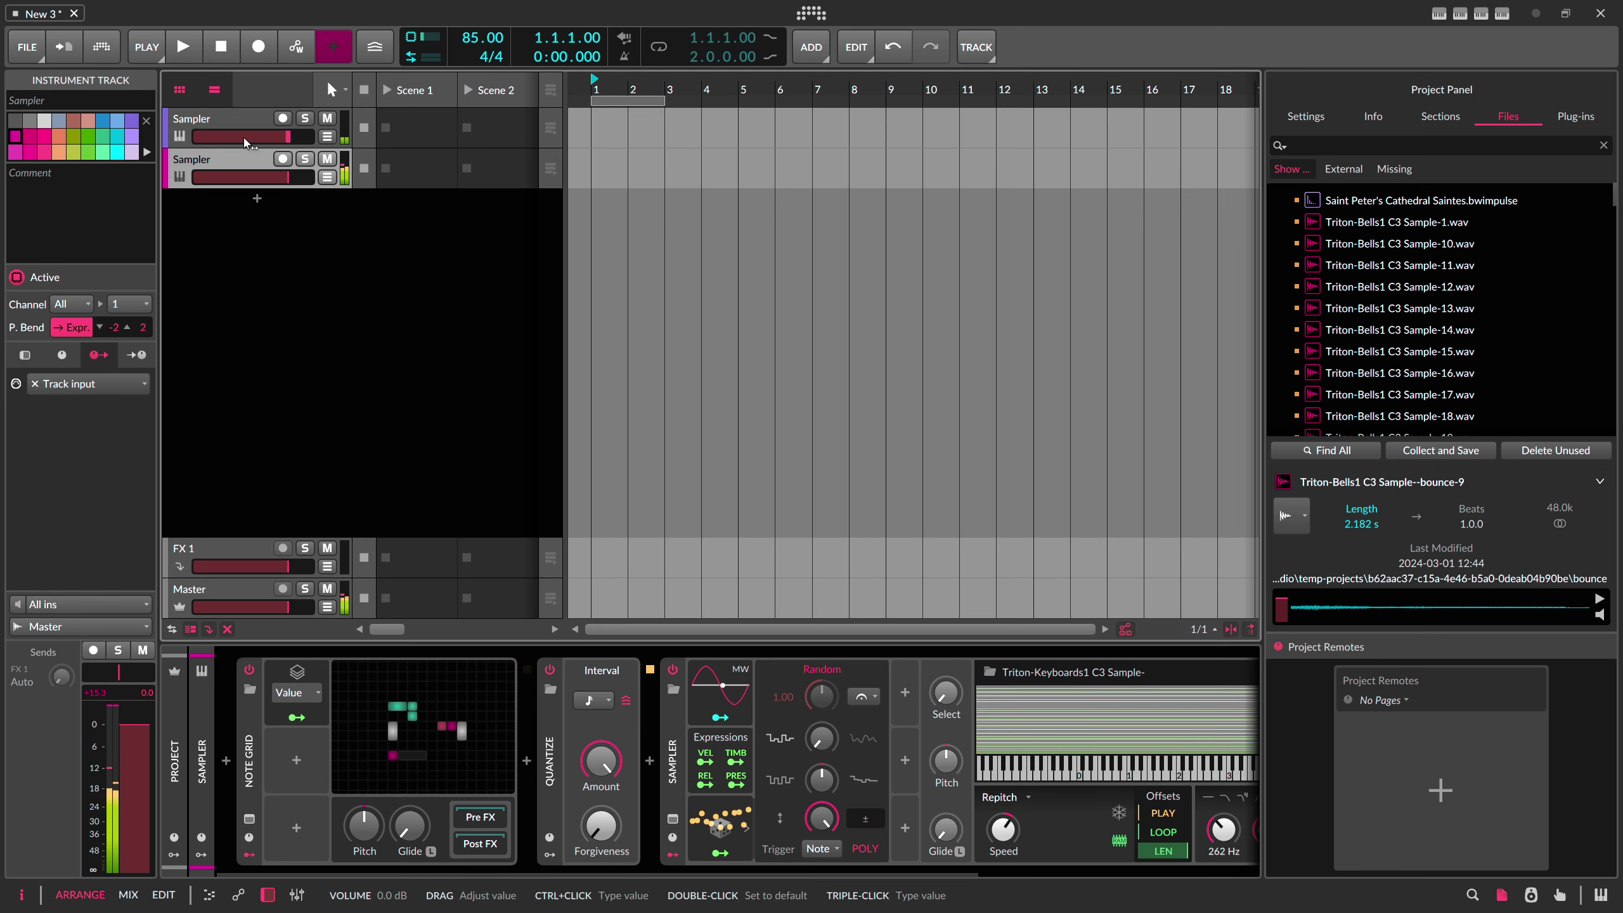
pyautogui.click(422, 729)
pyautogui.click(532, 251)
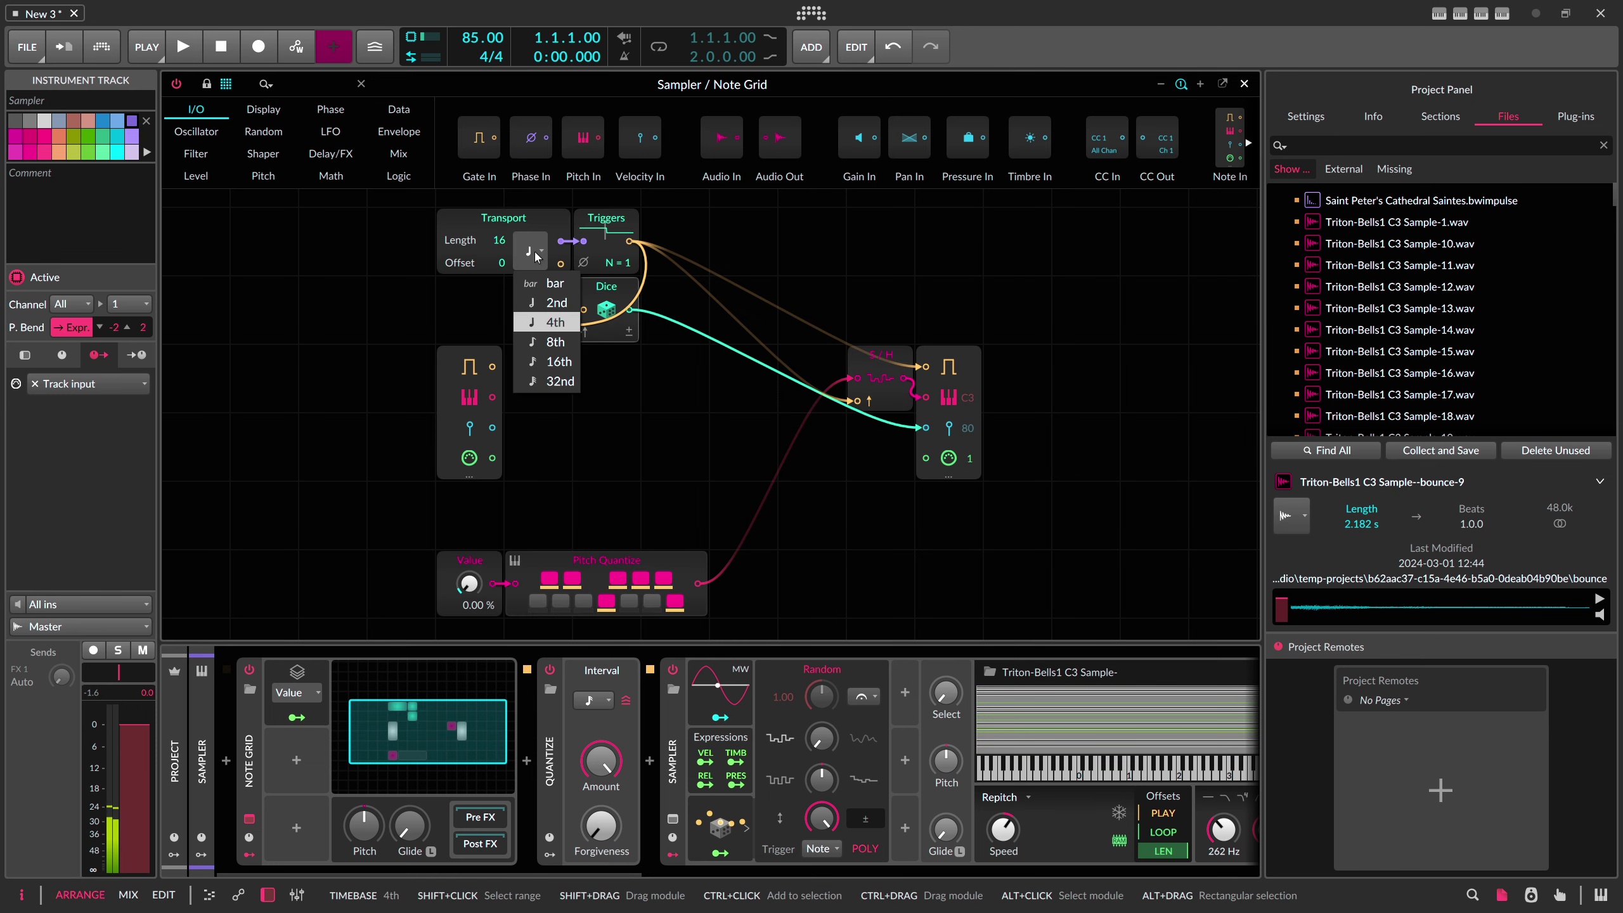
pyautogui.click(555, 305)
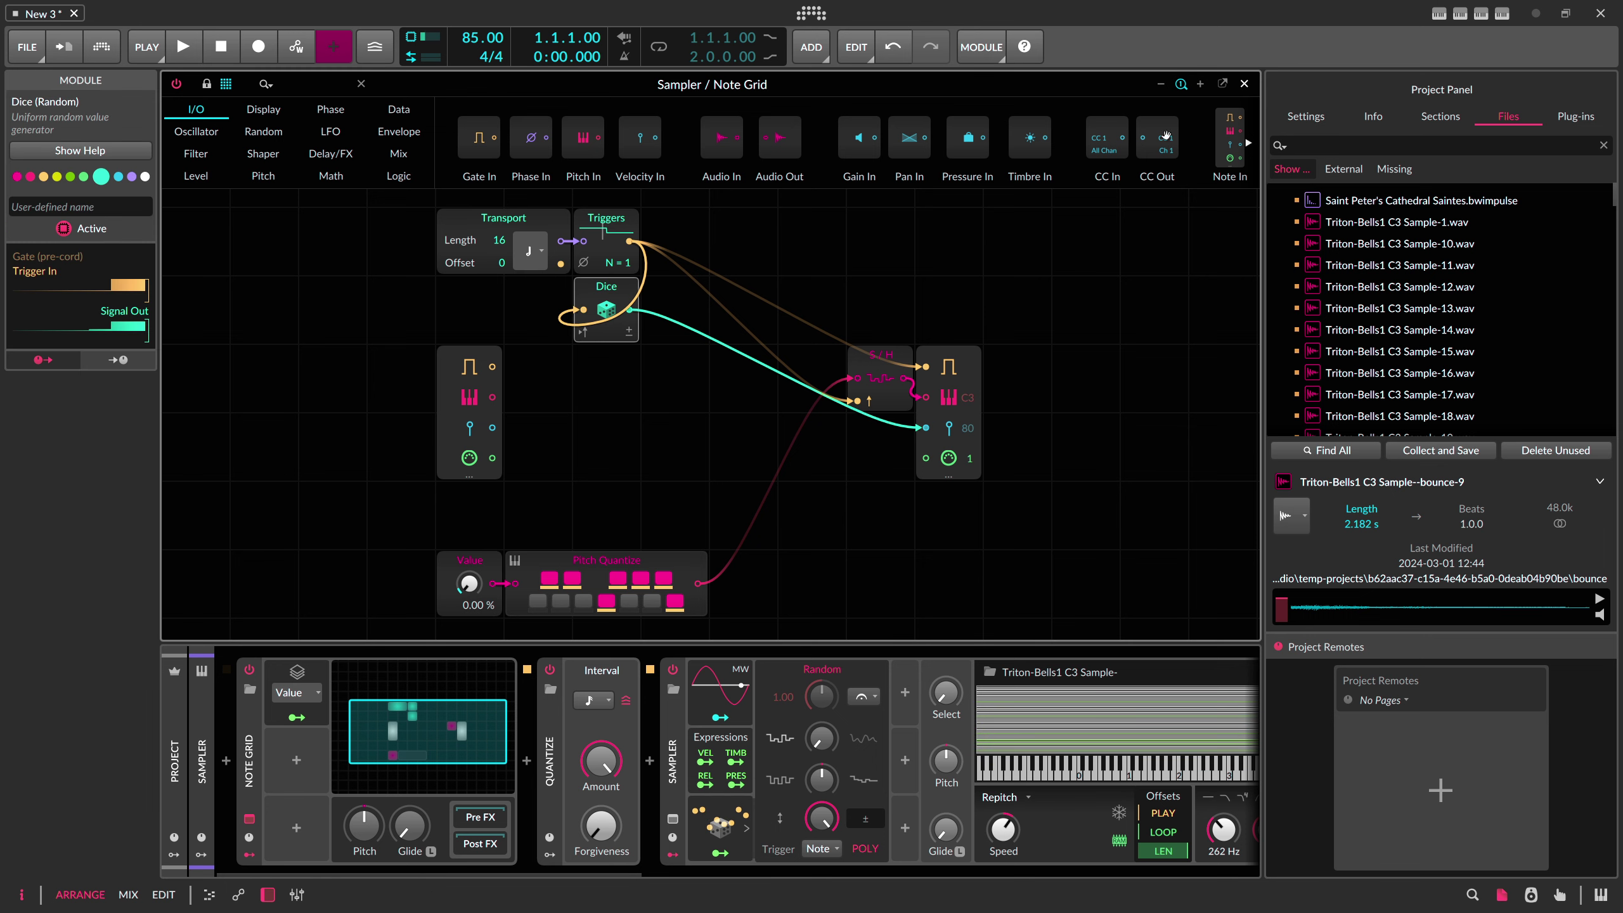
pyautogui.click(1244, 83)
# Step: Set the Transport timebase in the second track's Note Grid to 2nd
pyautogui.click(260, 161)
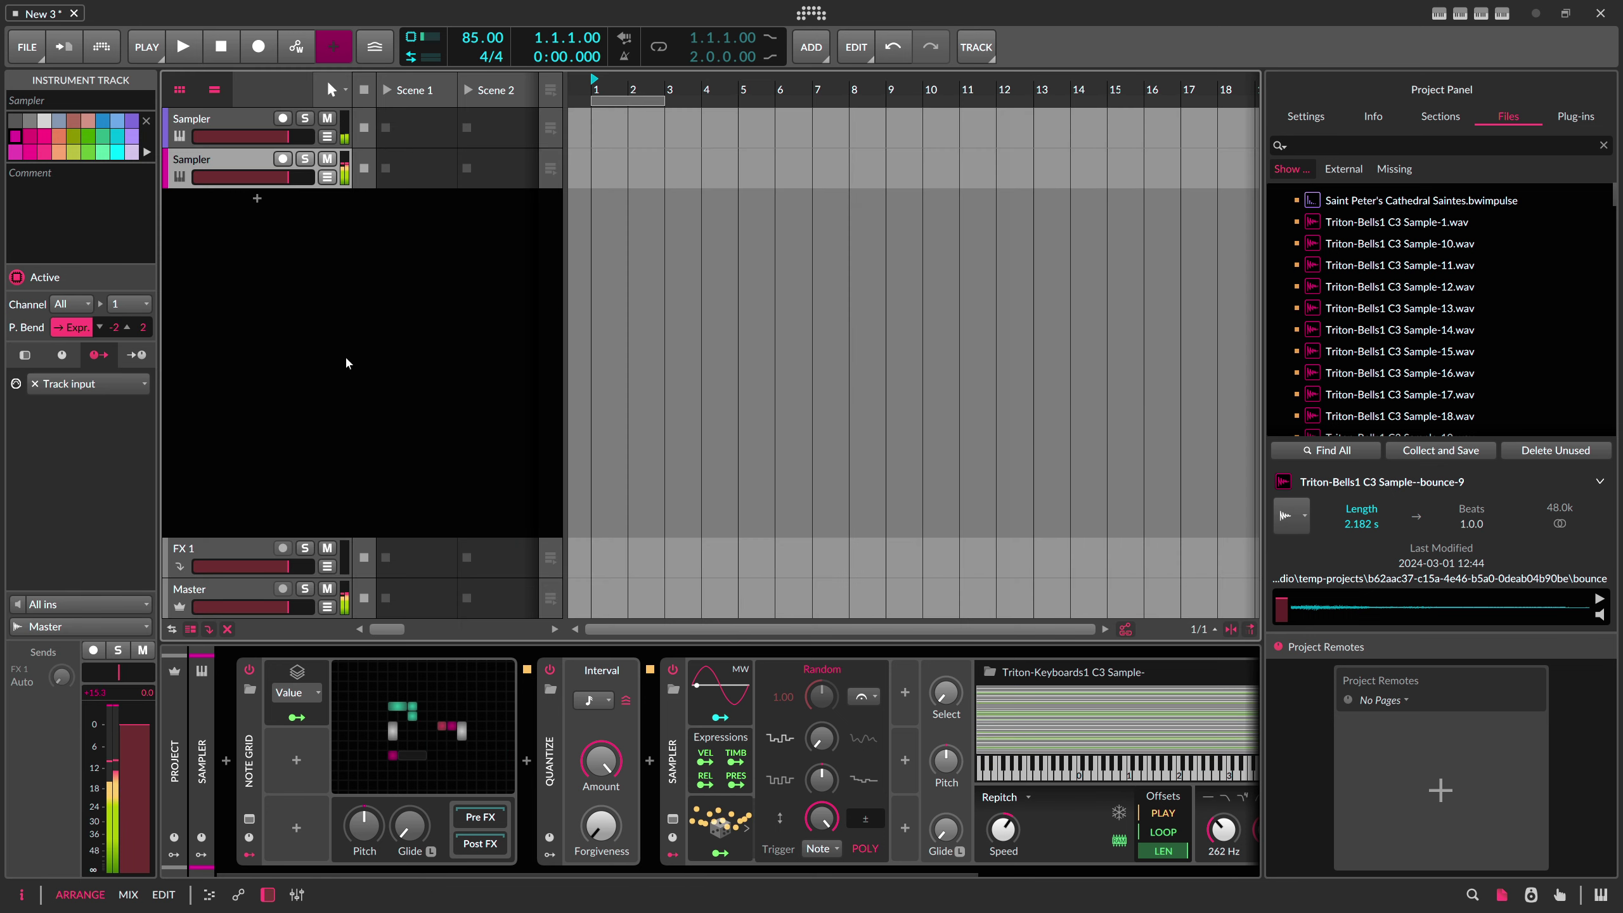
pyautogui.click(391, 672)
pyautogui.click(539, 255)
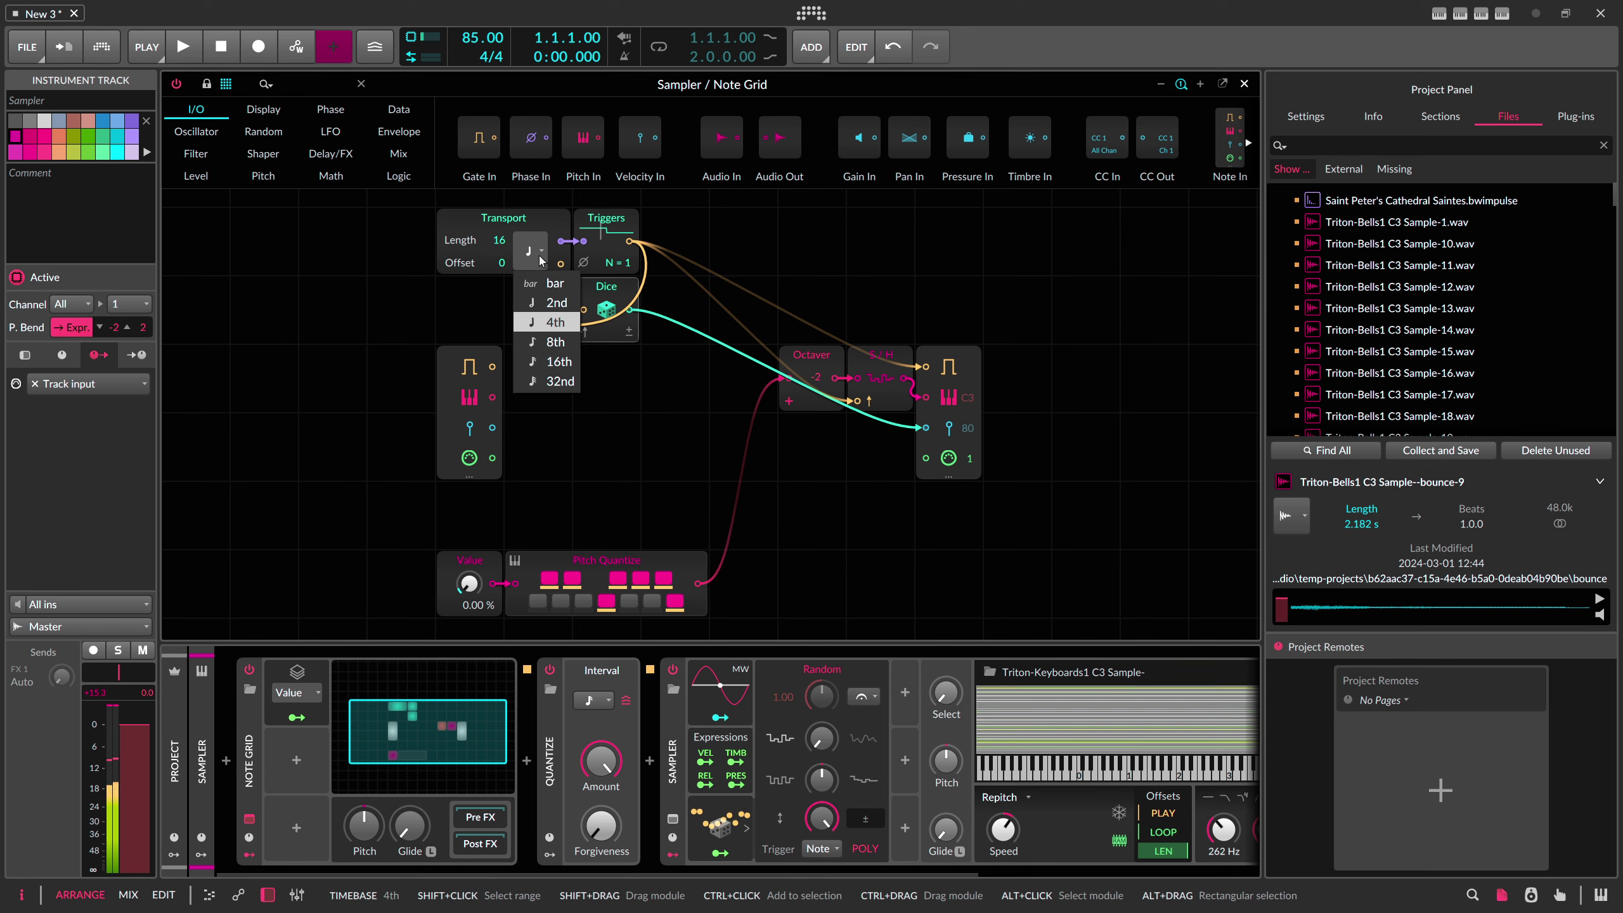
pyautogui.click(537, 303)
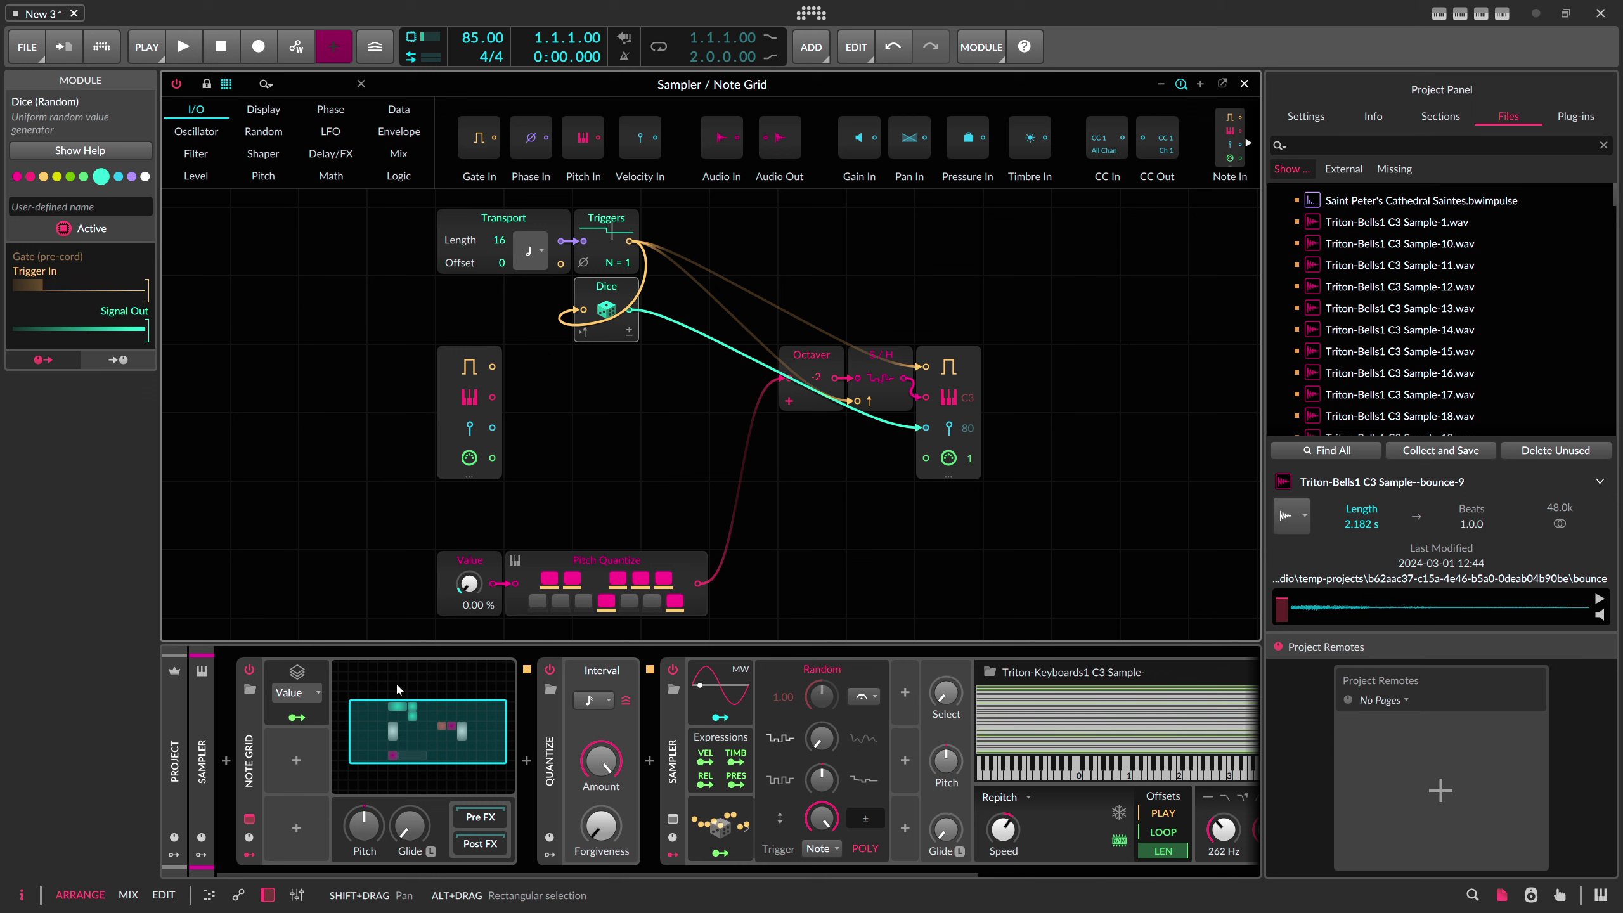
# Step: Adjust the voice-stack modulation of the Value module to 15.0 % and close the Note Grid editor
pyautogui.click(297, 717)
pyautogui.moveTo(469, 583); pyautogui.dragTo(468, 576)
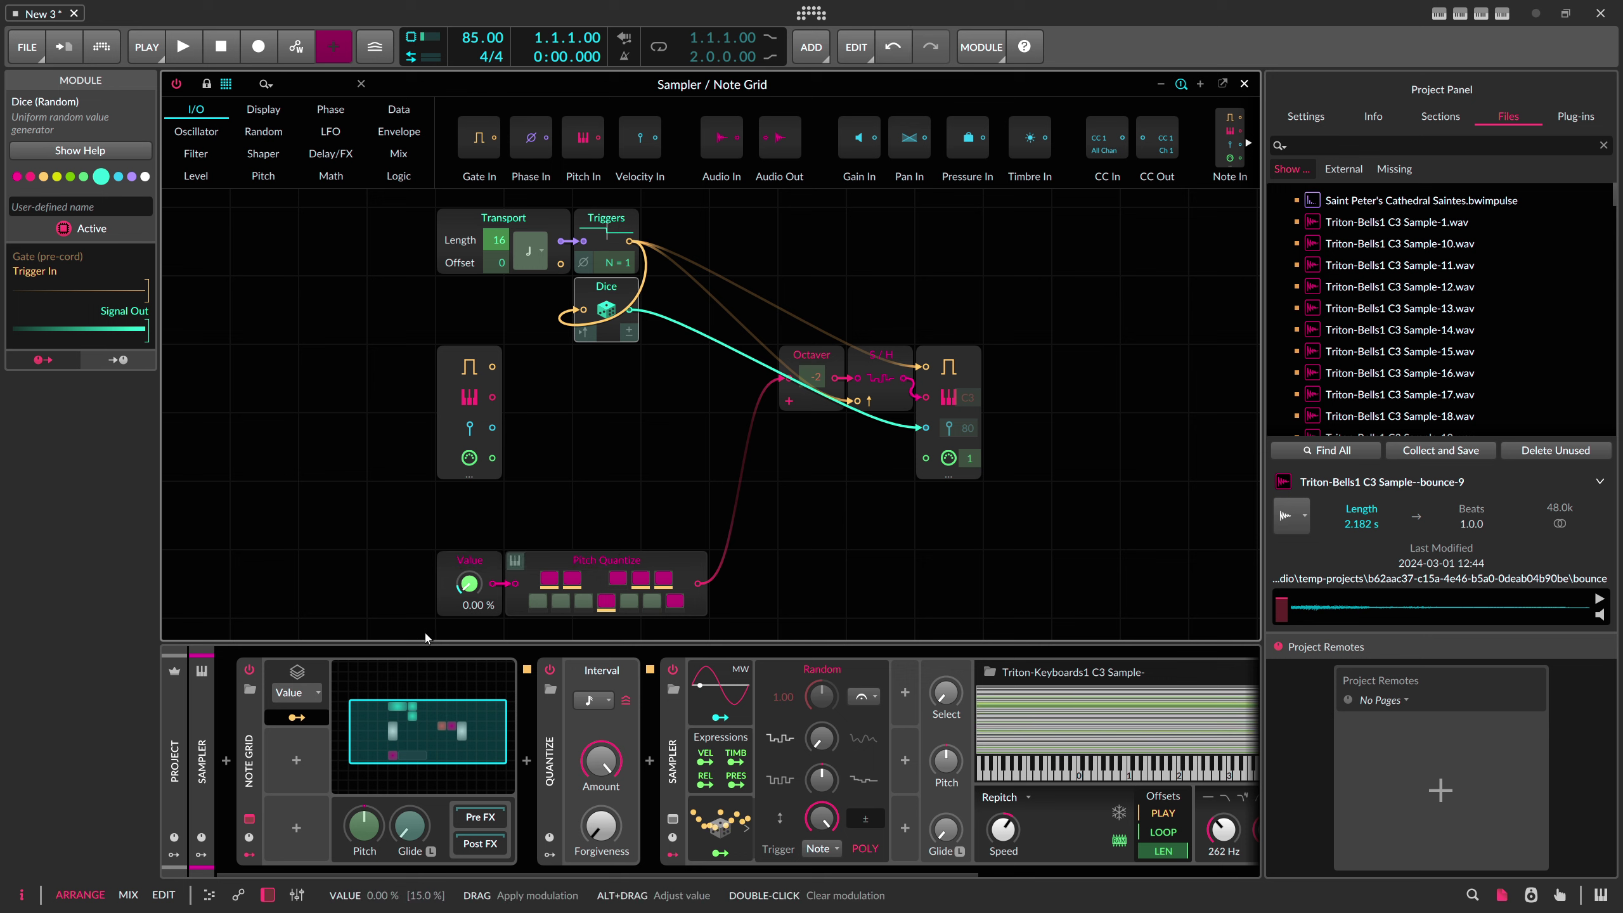
pyautogui.click(325, 709)
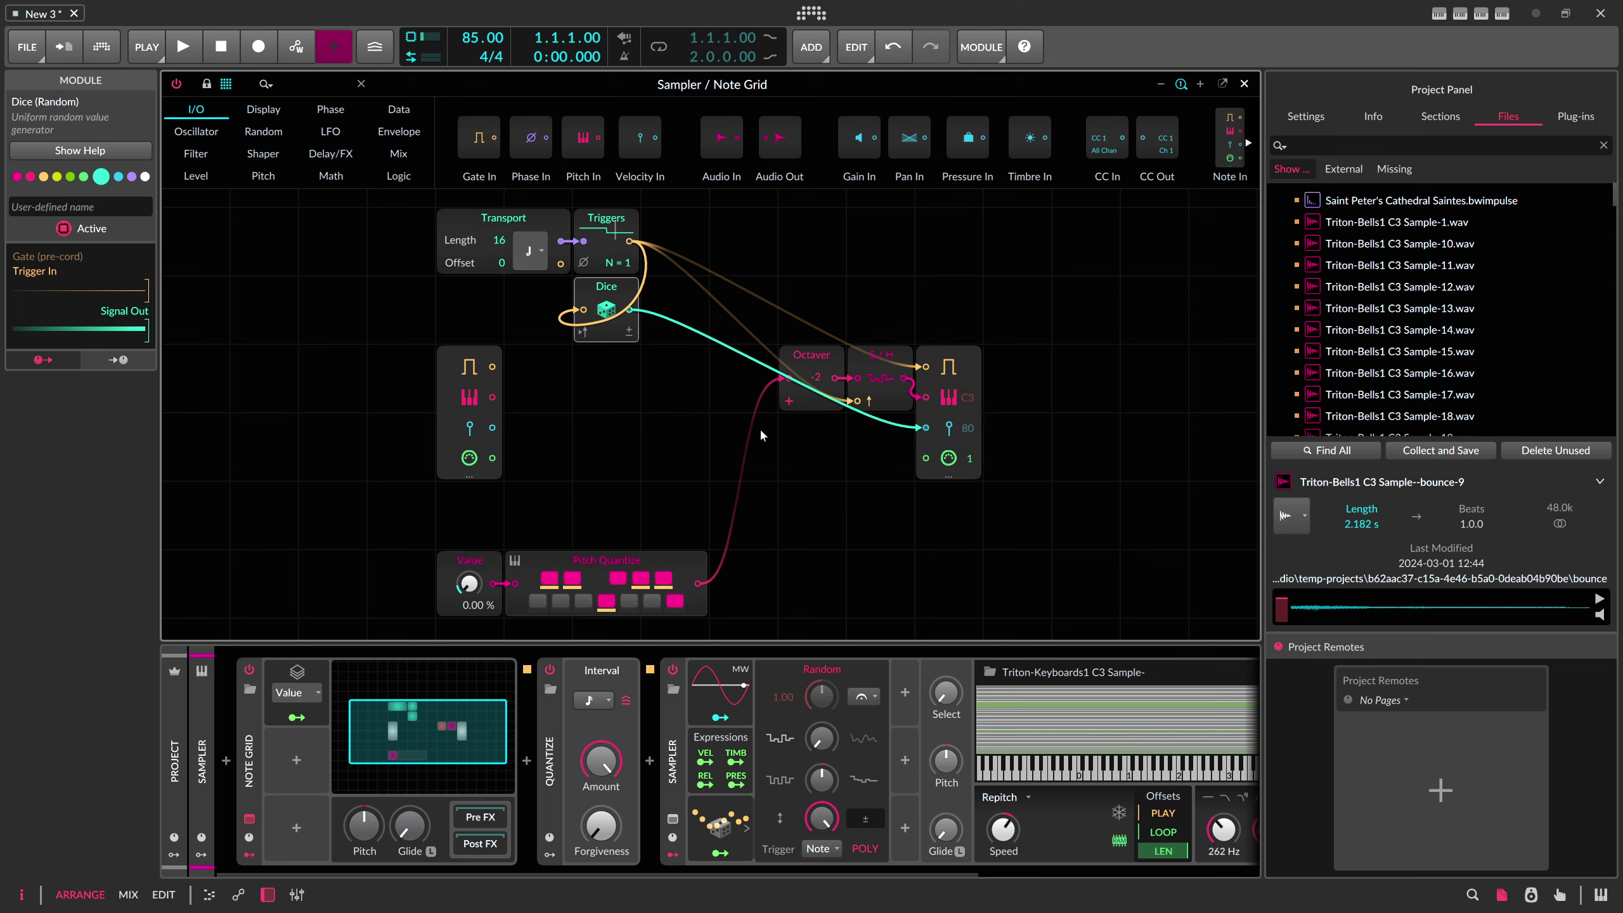
pyautogui.click(1242, 84)
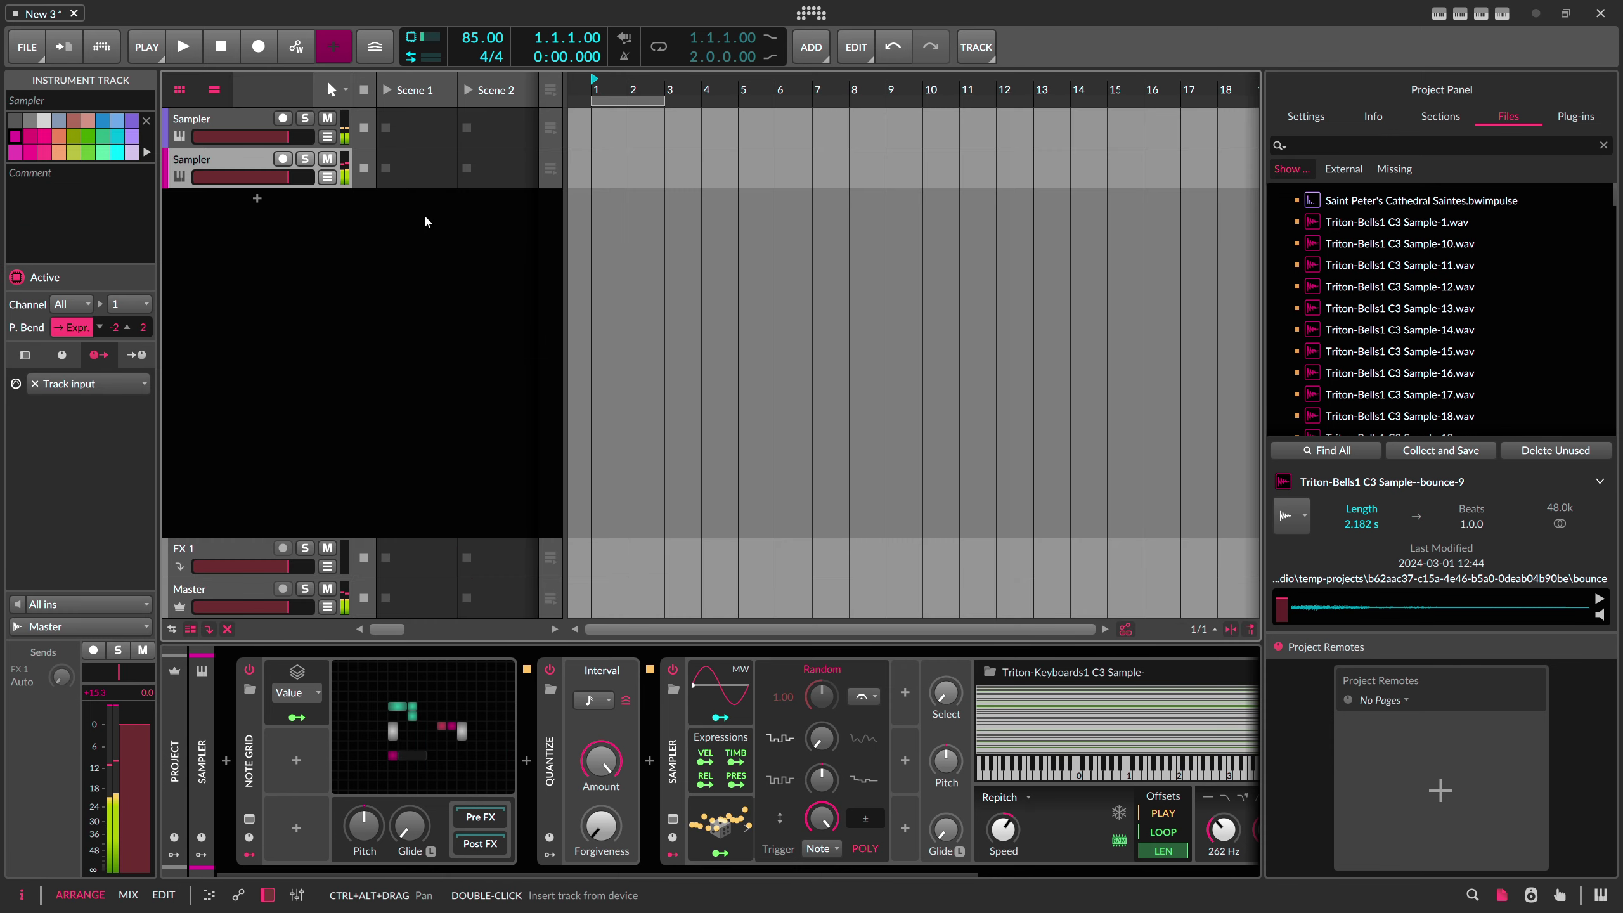
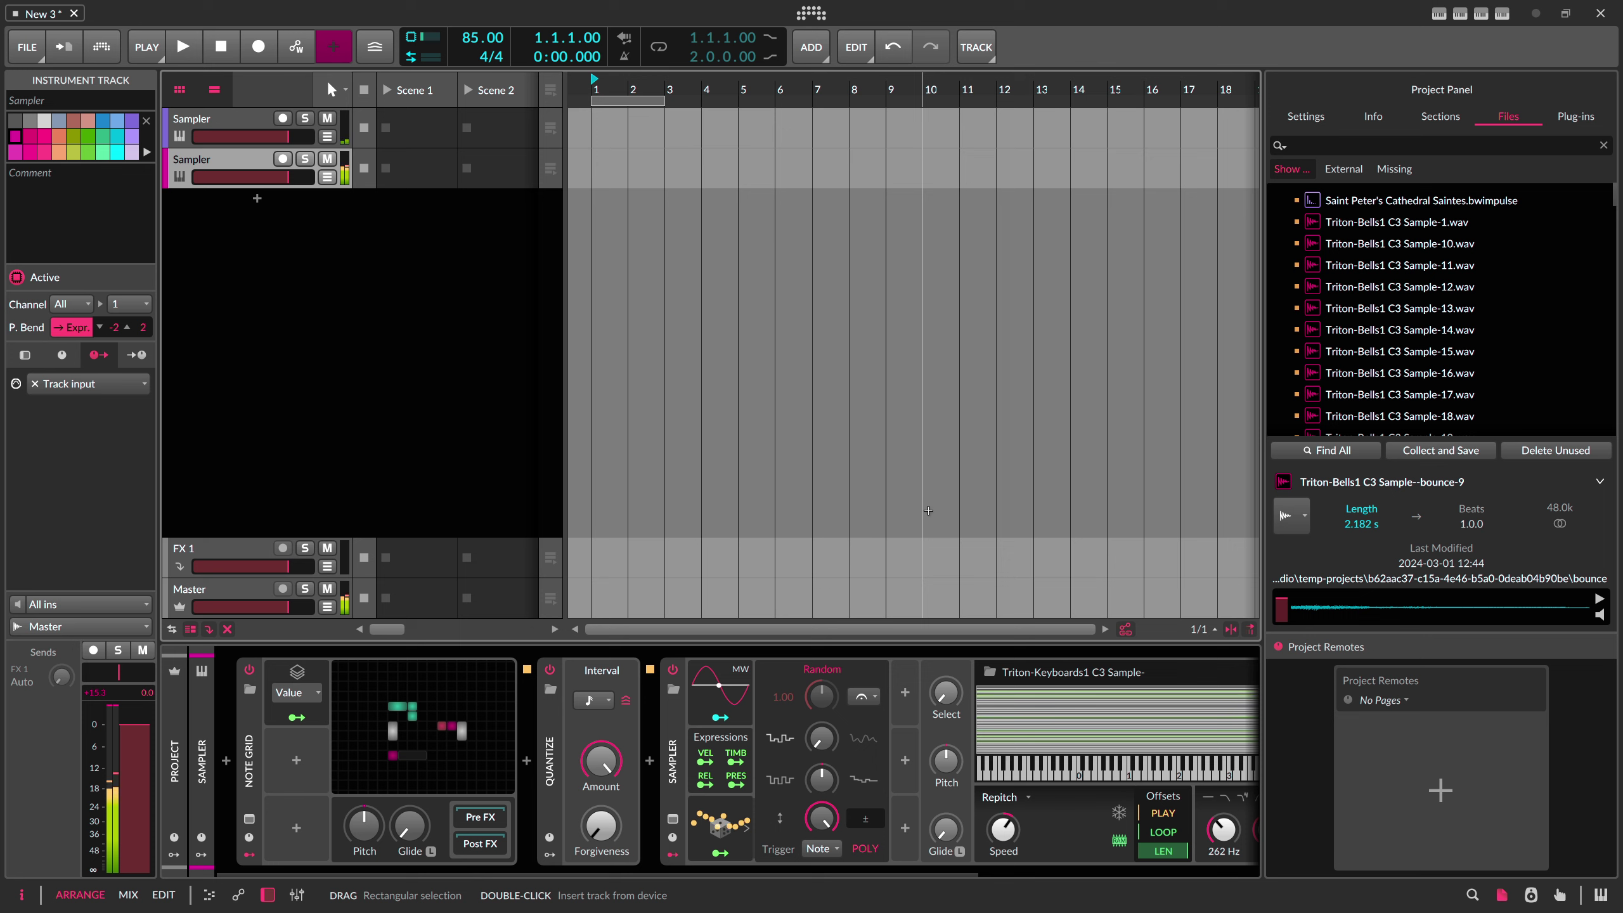
pyautogui.scroll(-5, 684, 859)
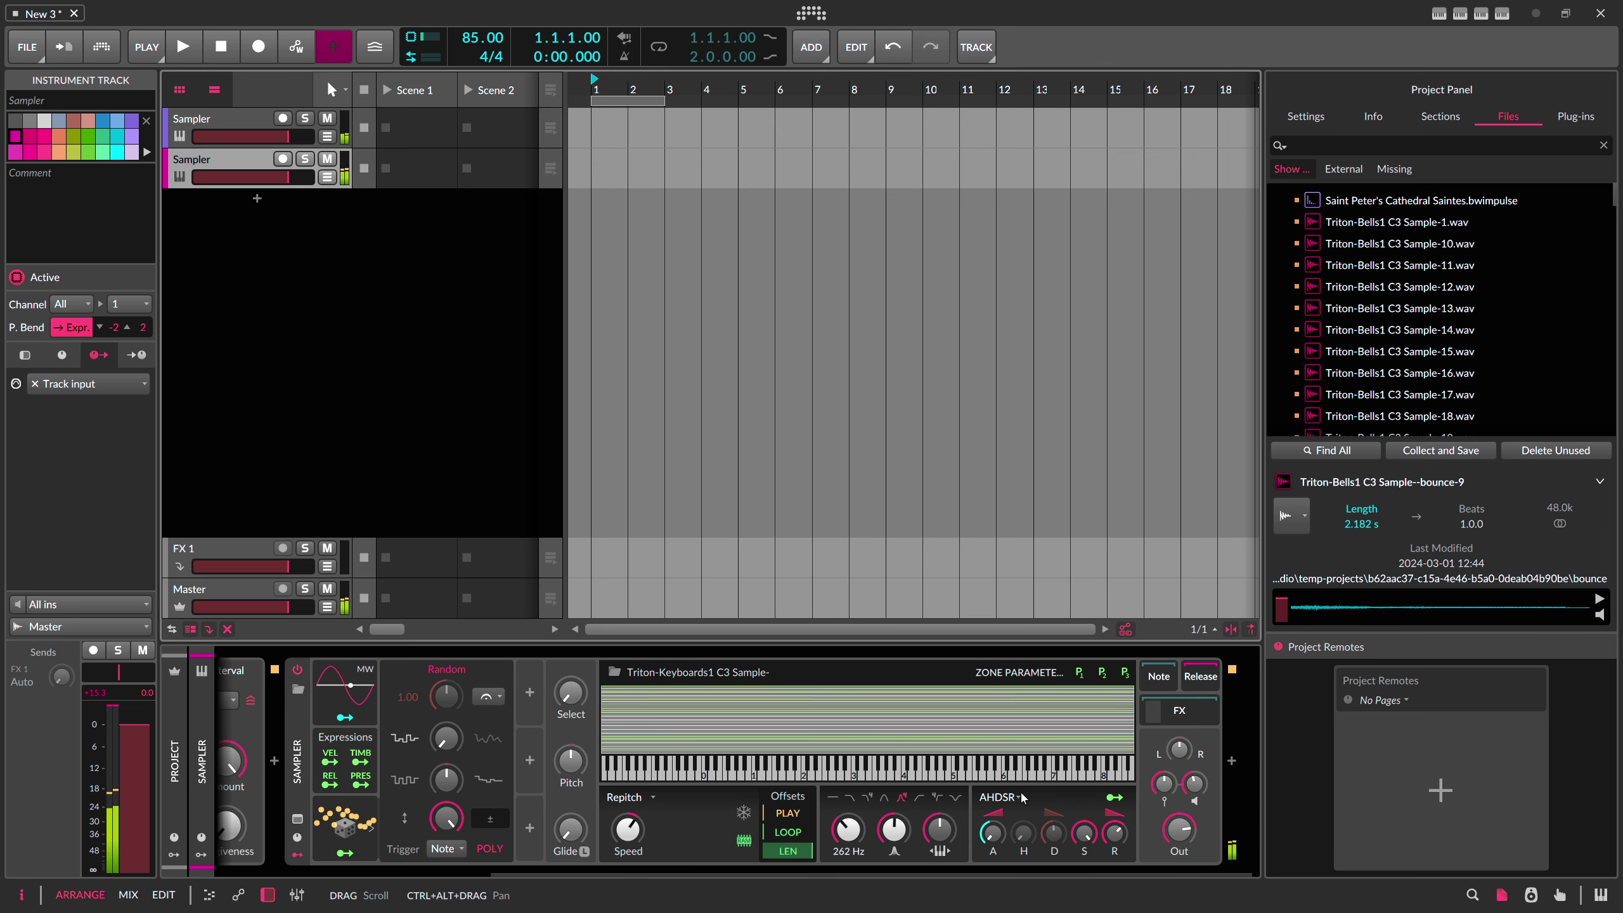
pyautogui.scroll(5, 712, 860)
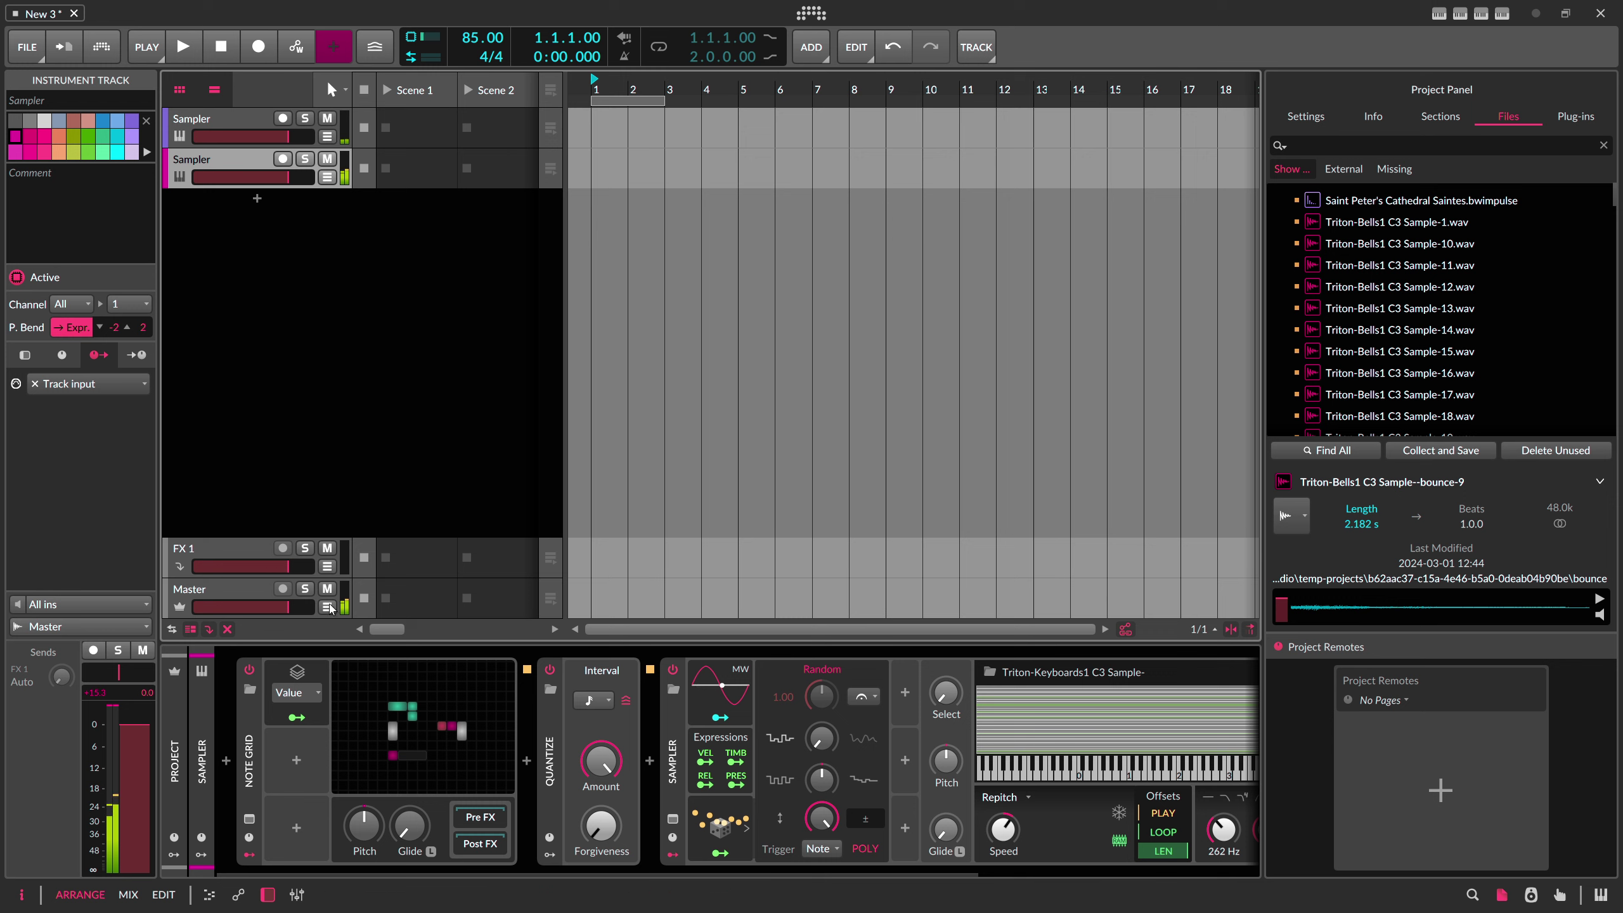
# Step: Lower the Master track's volume to about -16.2 dB, and reset it to its default
pyautogui.moveTo(287, 606); pyautogui.dragTo(261, 611)
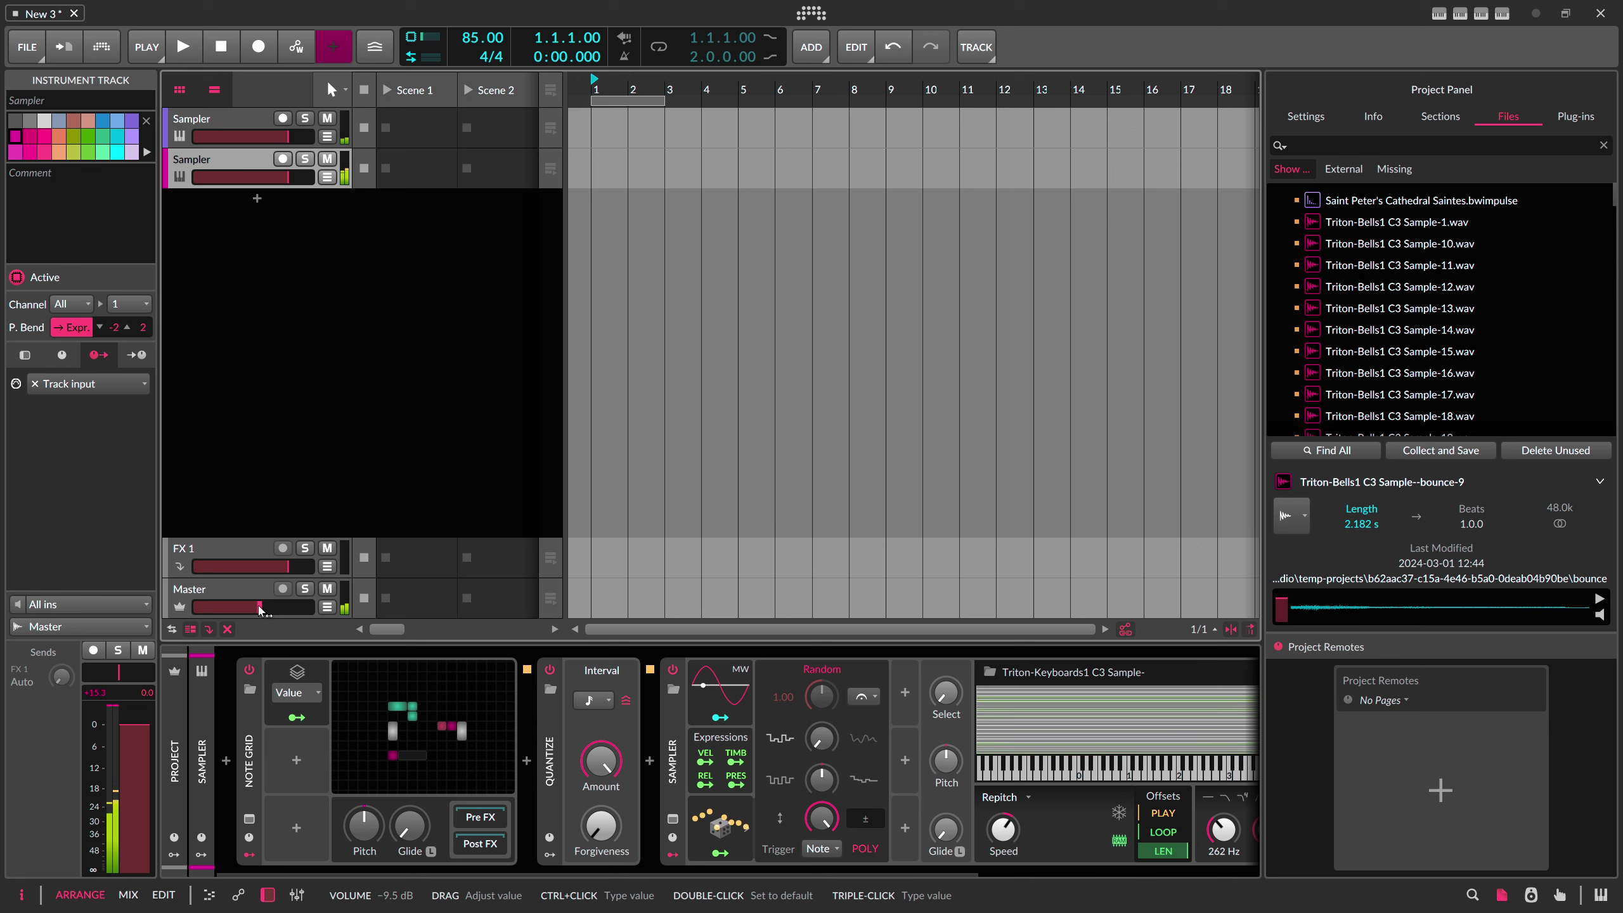
pyautogui.moveTo(262, 607); pyautogui.dragTo(245, 609)
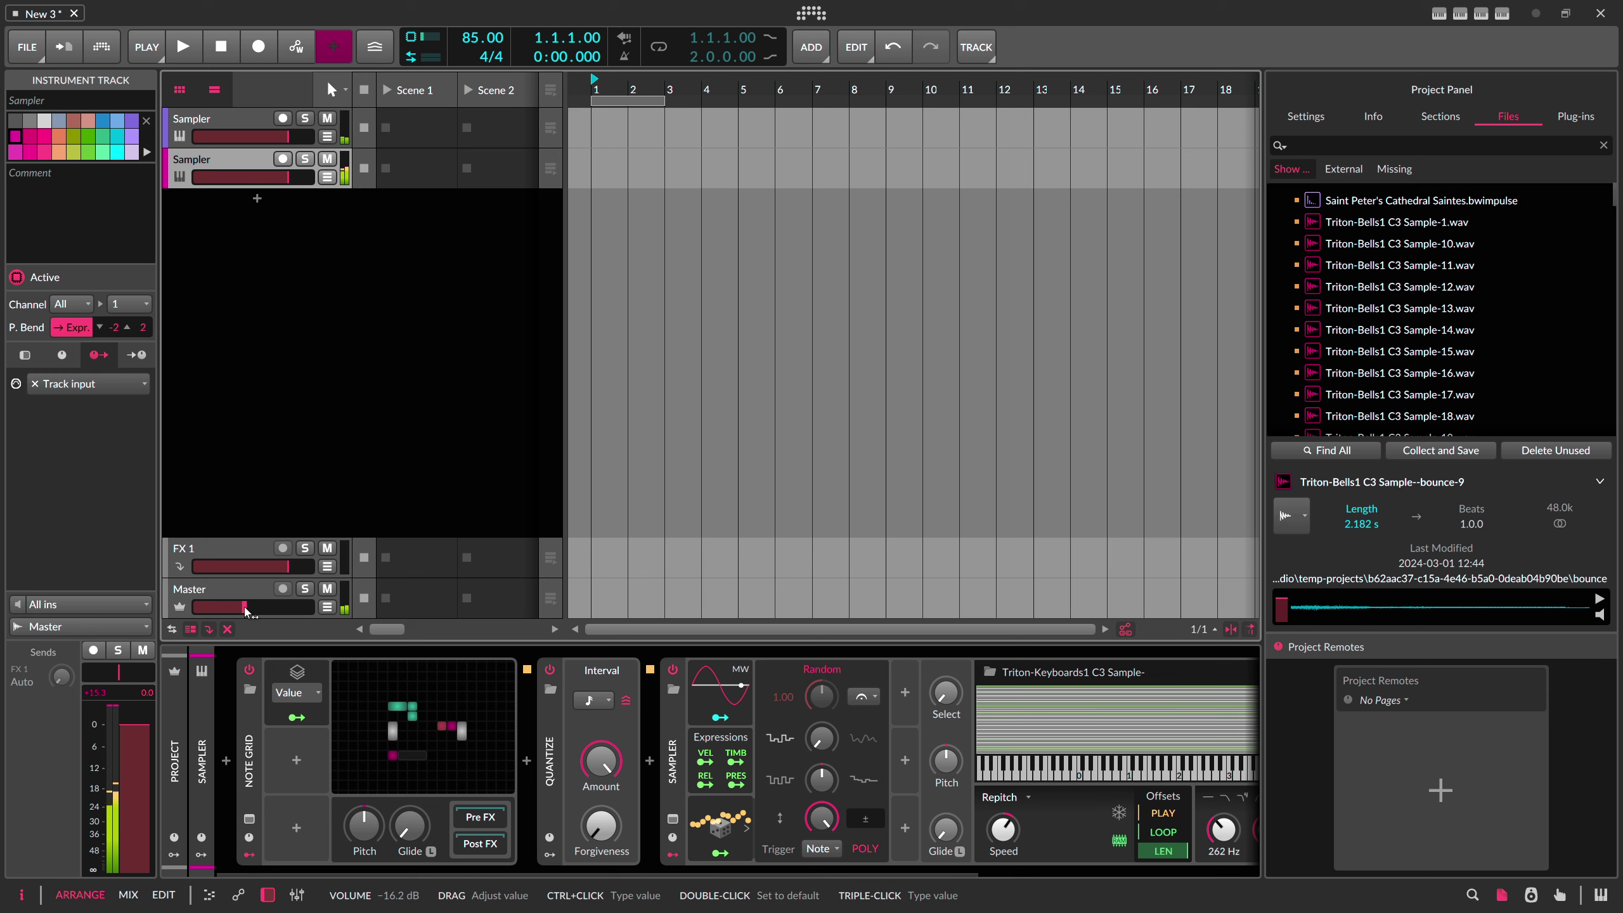
pyautogui.moveTo(246, 609); pyautogui.dragTo(260, 610)
pyautogui.doubleClick(261, 608)
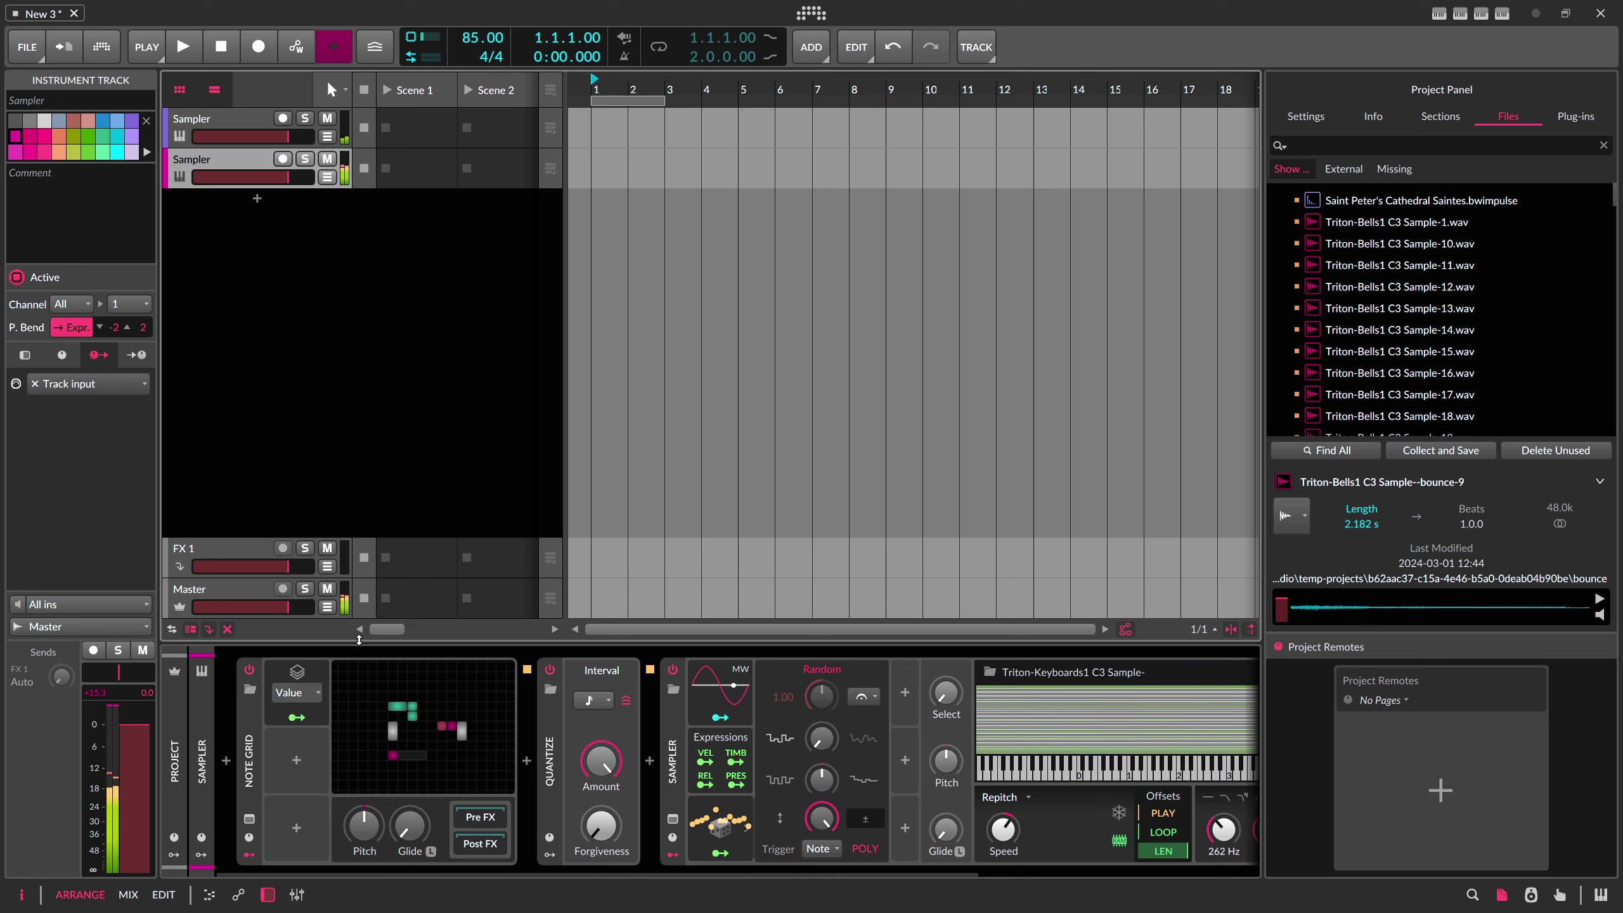
# Step: Raise the input gain of the Peak Limiter on the Master track
pyautogui.click(256, 590)
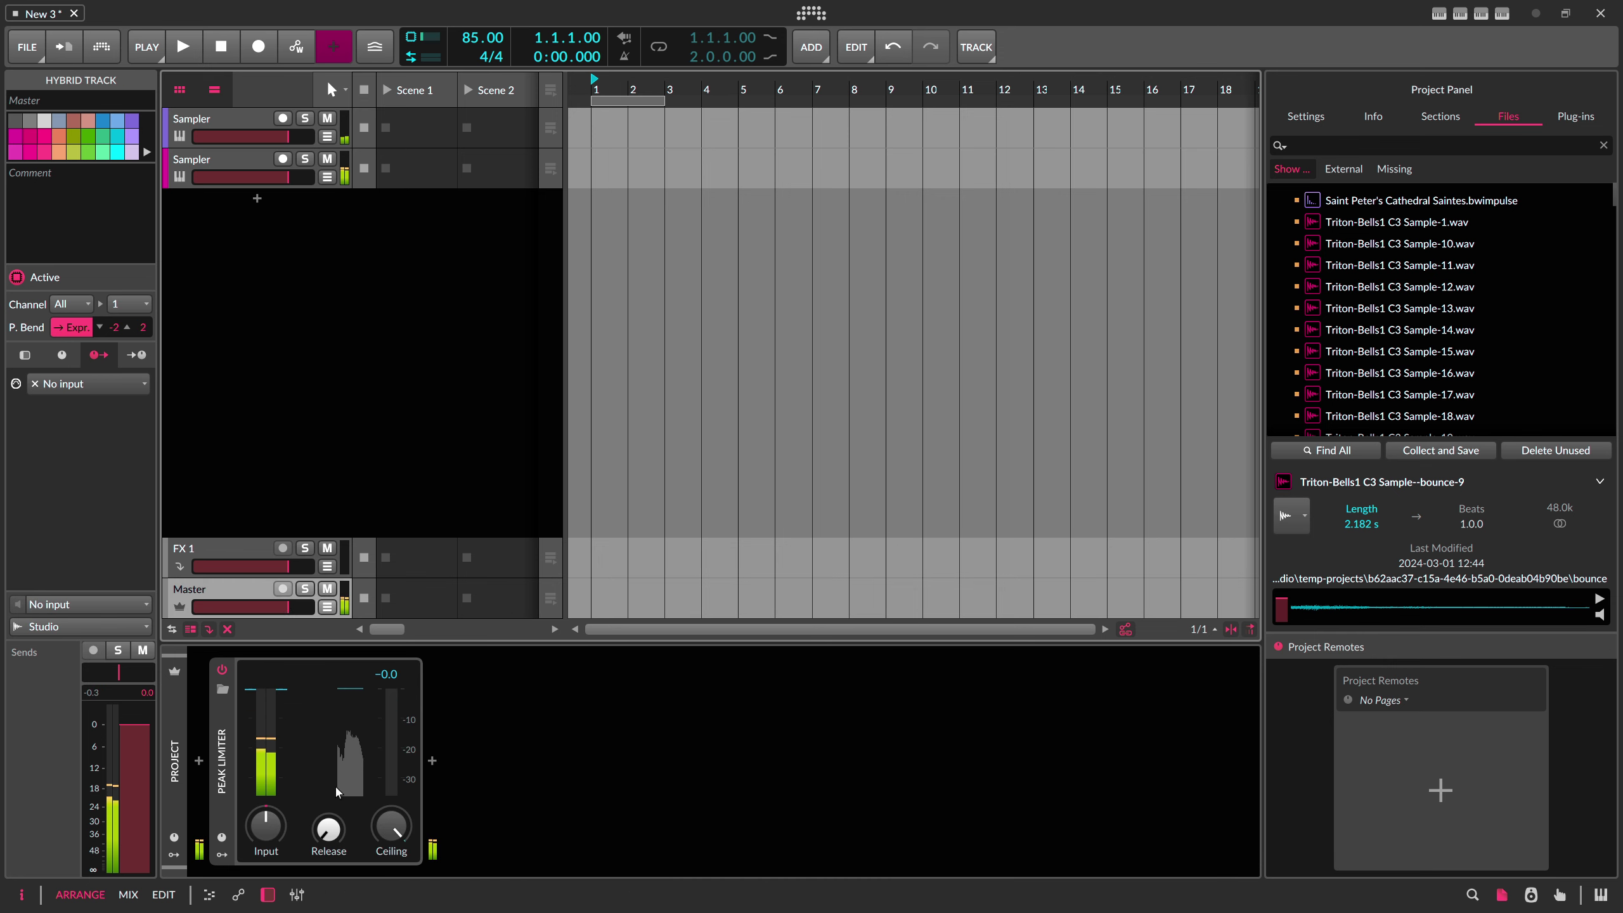
pyautogui.moveTo(265, 826); pyautogui.dragTo(265, 808)
# Step: Try to modulate the Transport length in the second track's Note Grid with the voice-stack modulator
pyautogui.click(250, 163)
pyautogui.click(421, 725)
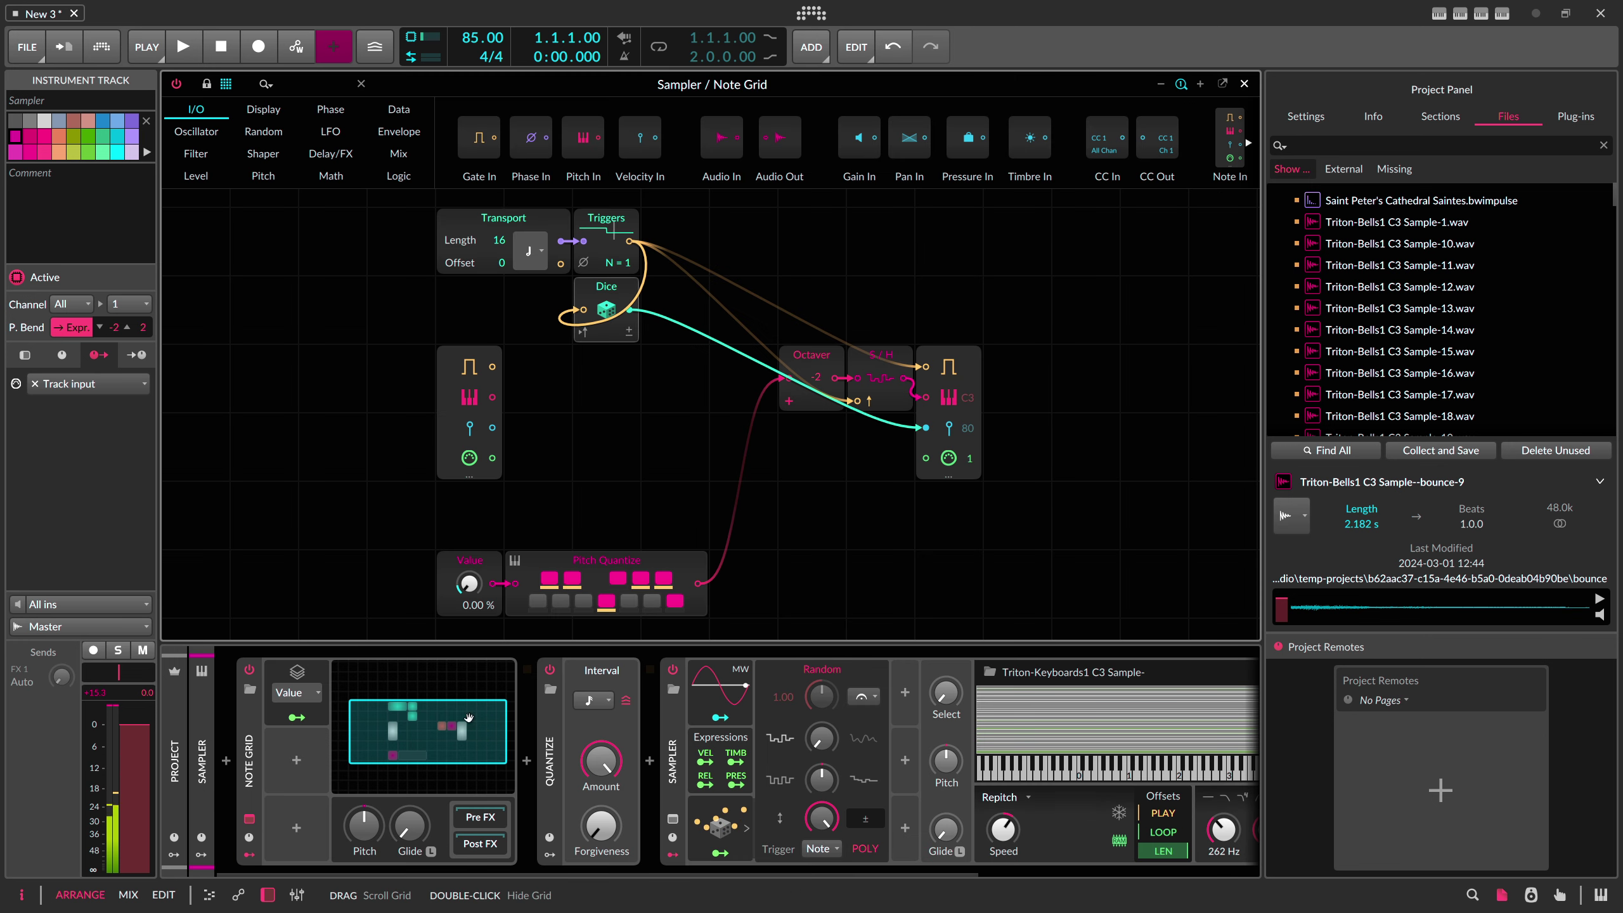
pyautogui.click(297, 716)
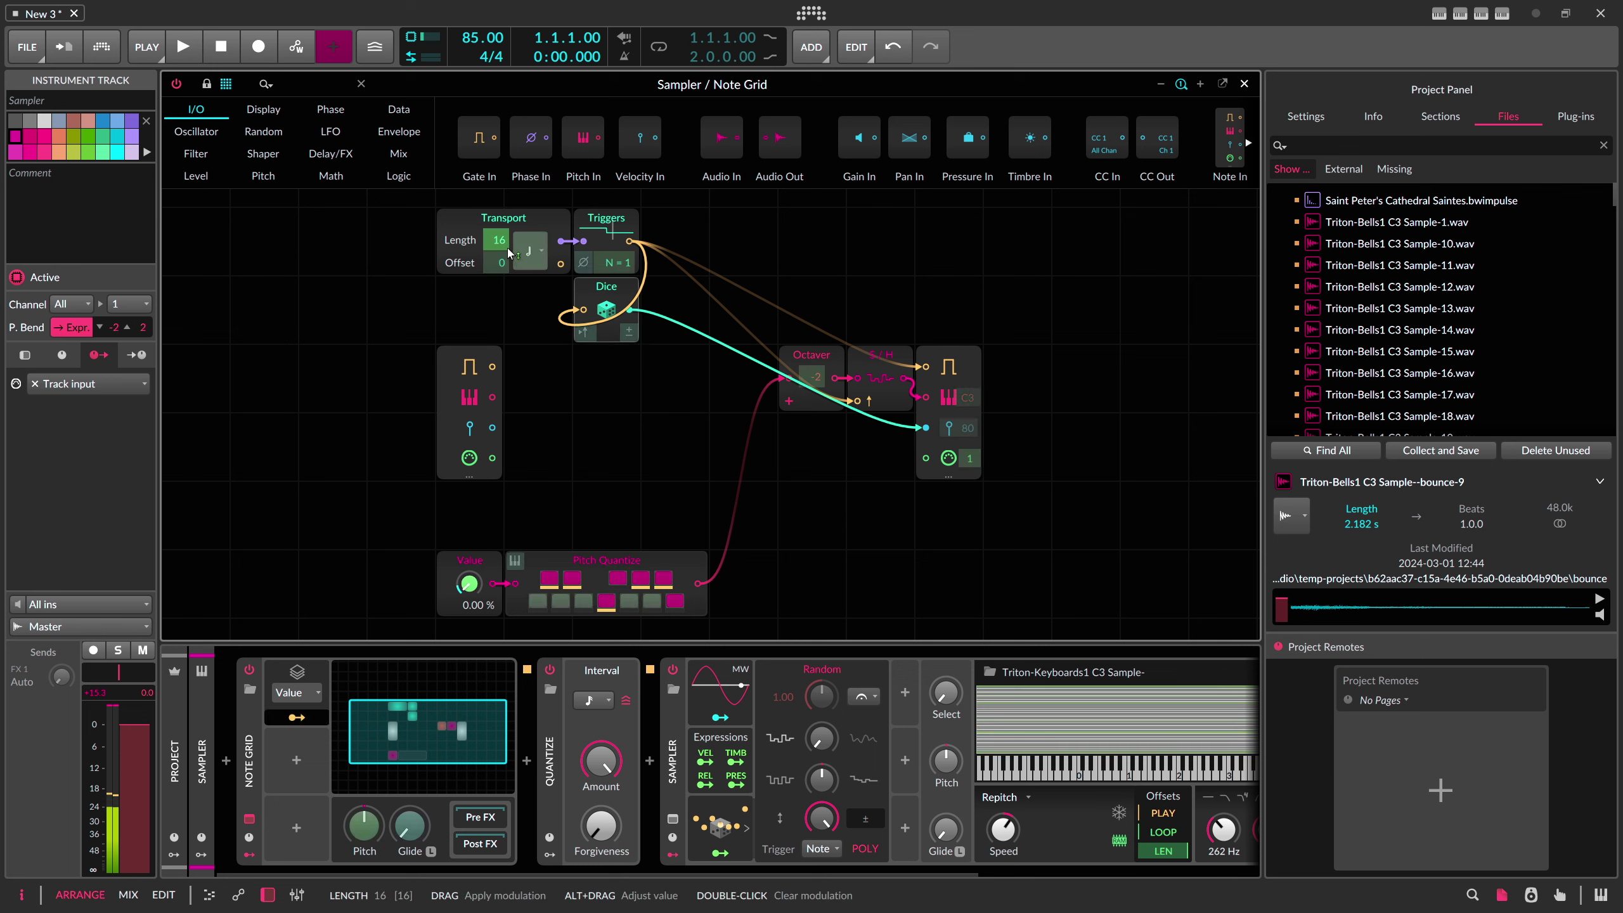
pyautogui.moveTo(499, 240); pyautogui.dragTo(499, 276)
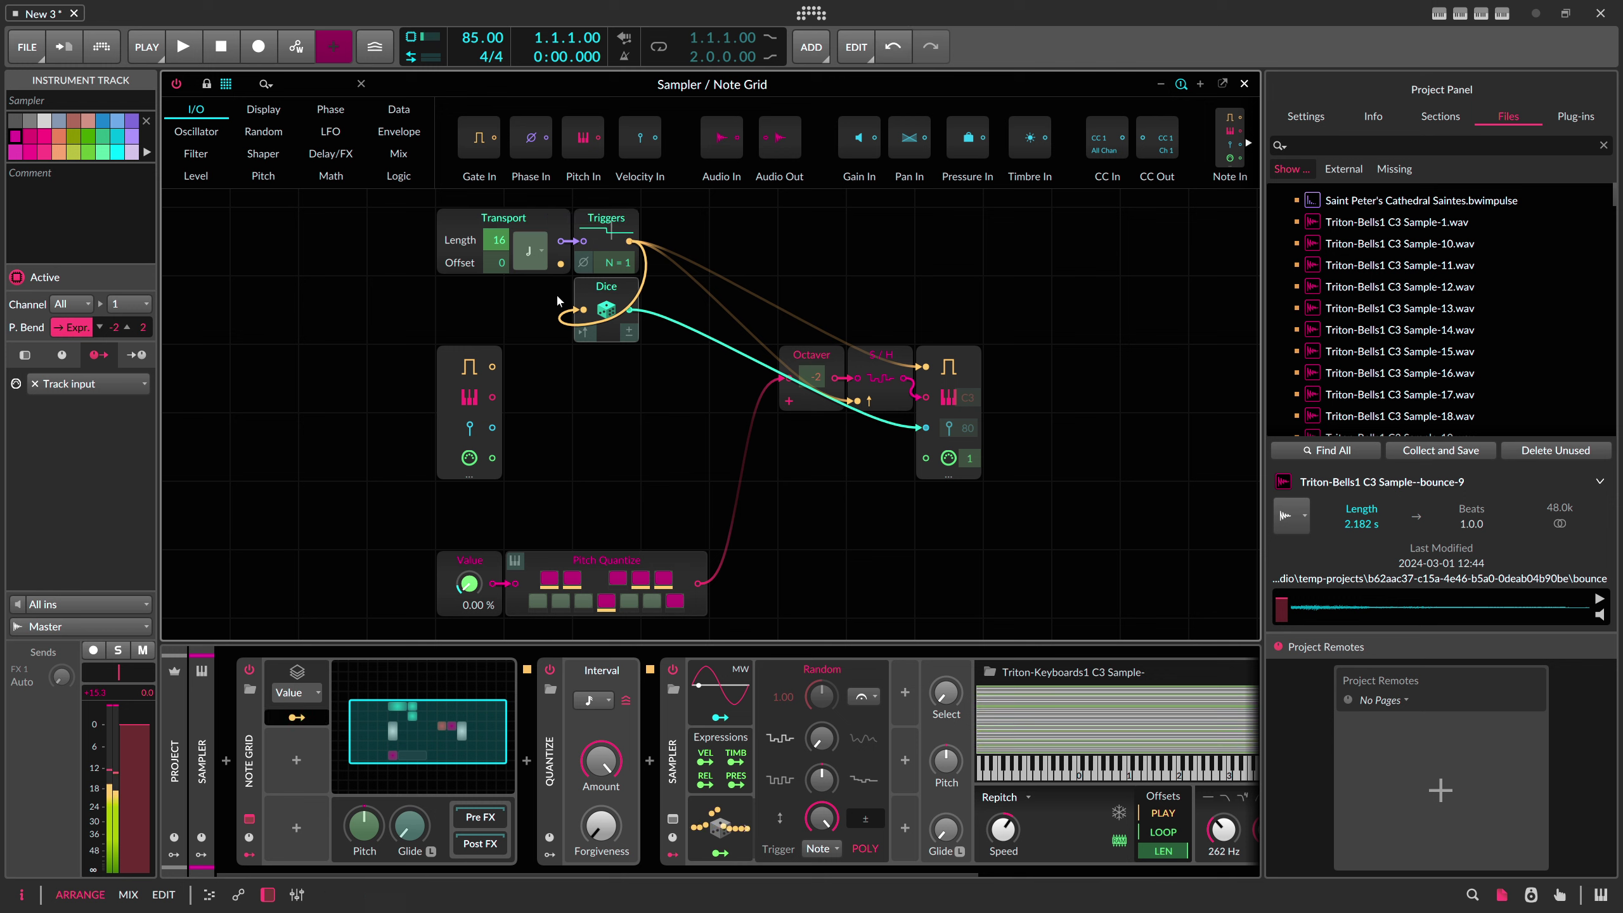
pyautogui.click(310, 709)
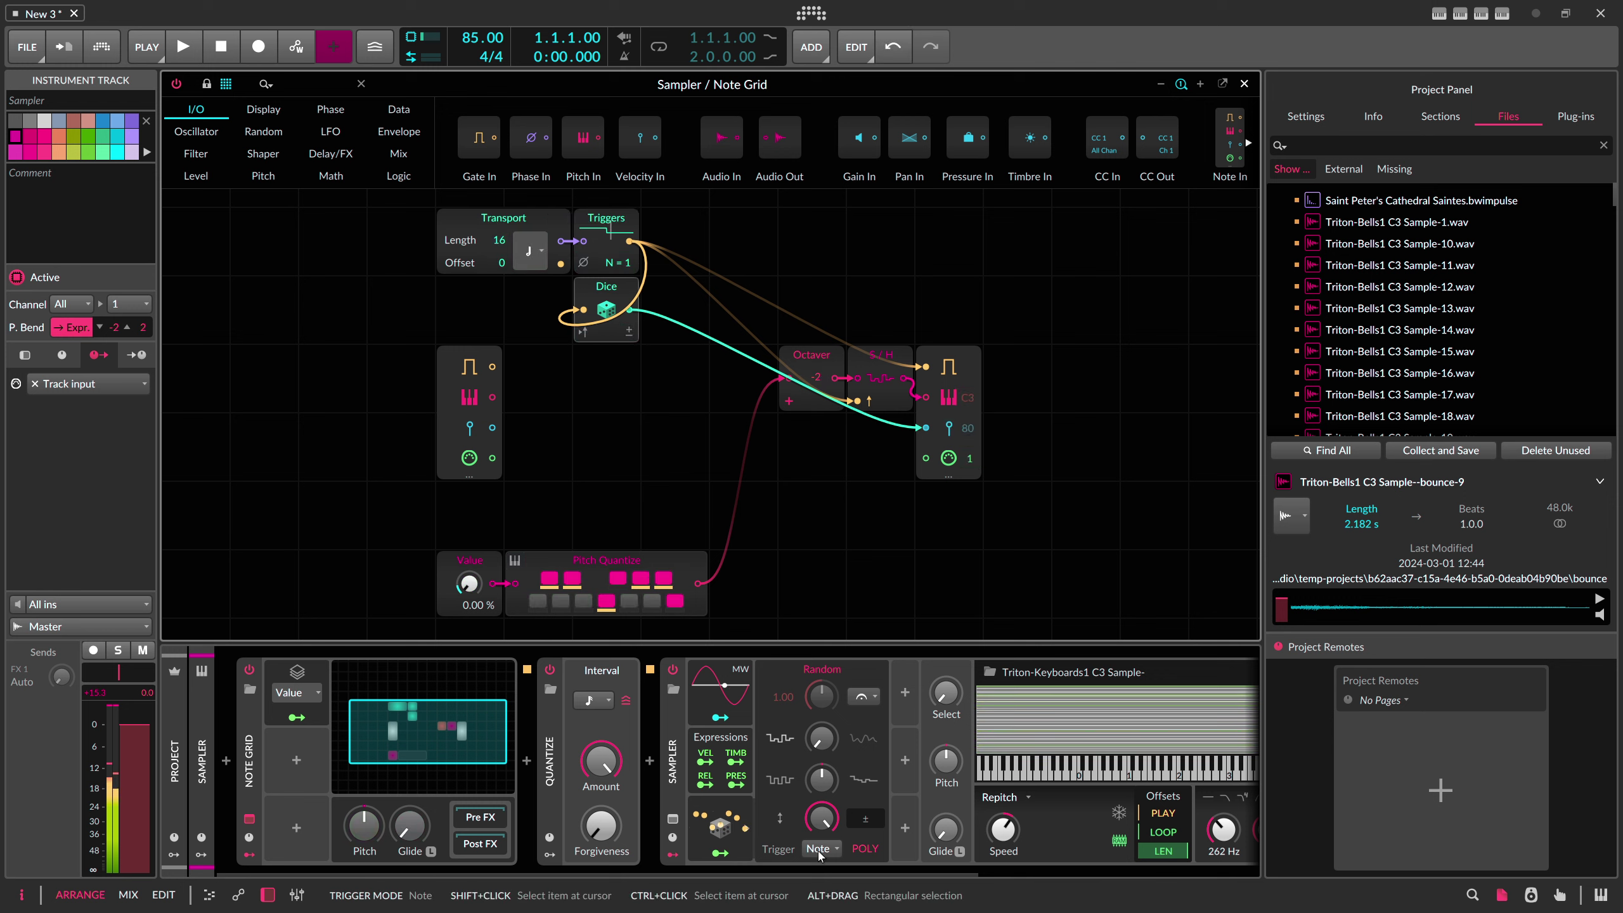